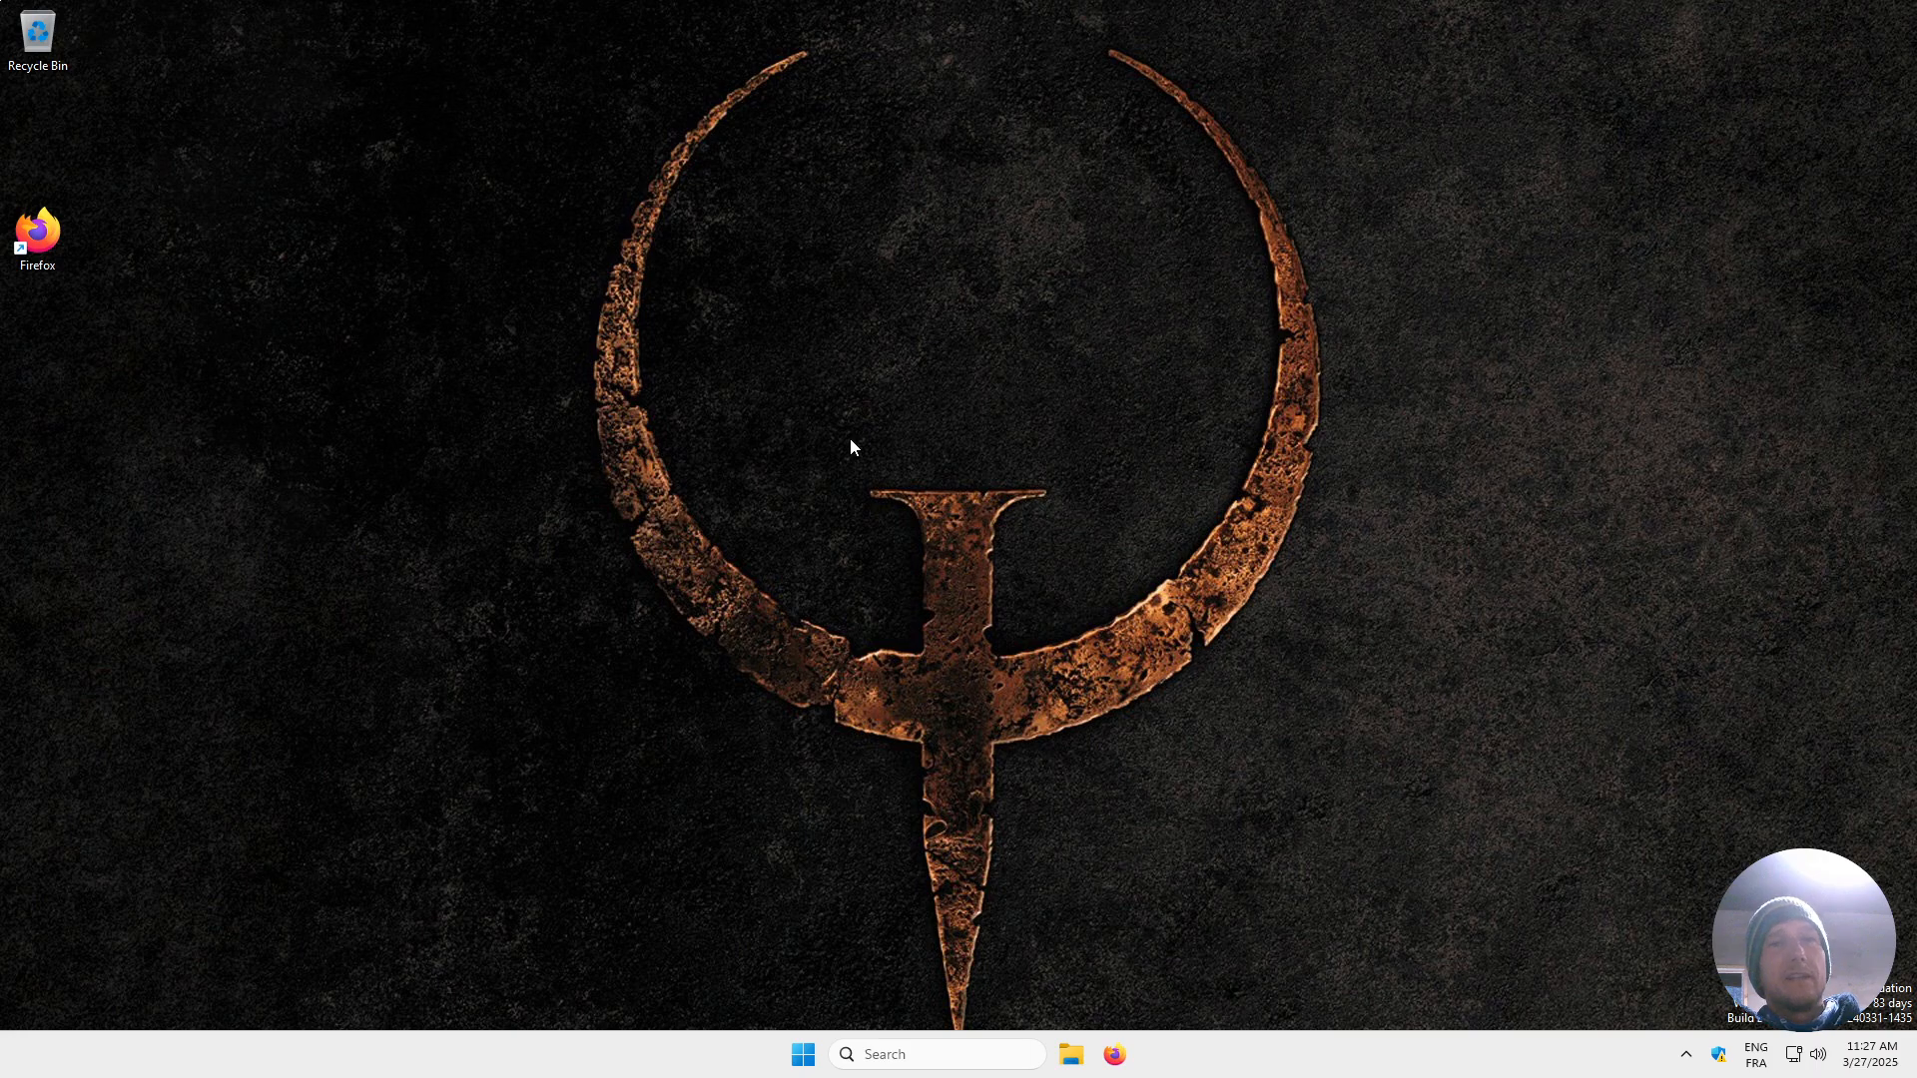
Open Firefox in a maximized window, search the web for winscript, and open the winscript.cc website.
click(1114, 1054)
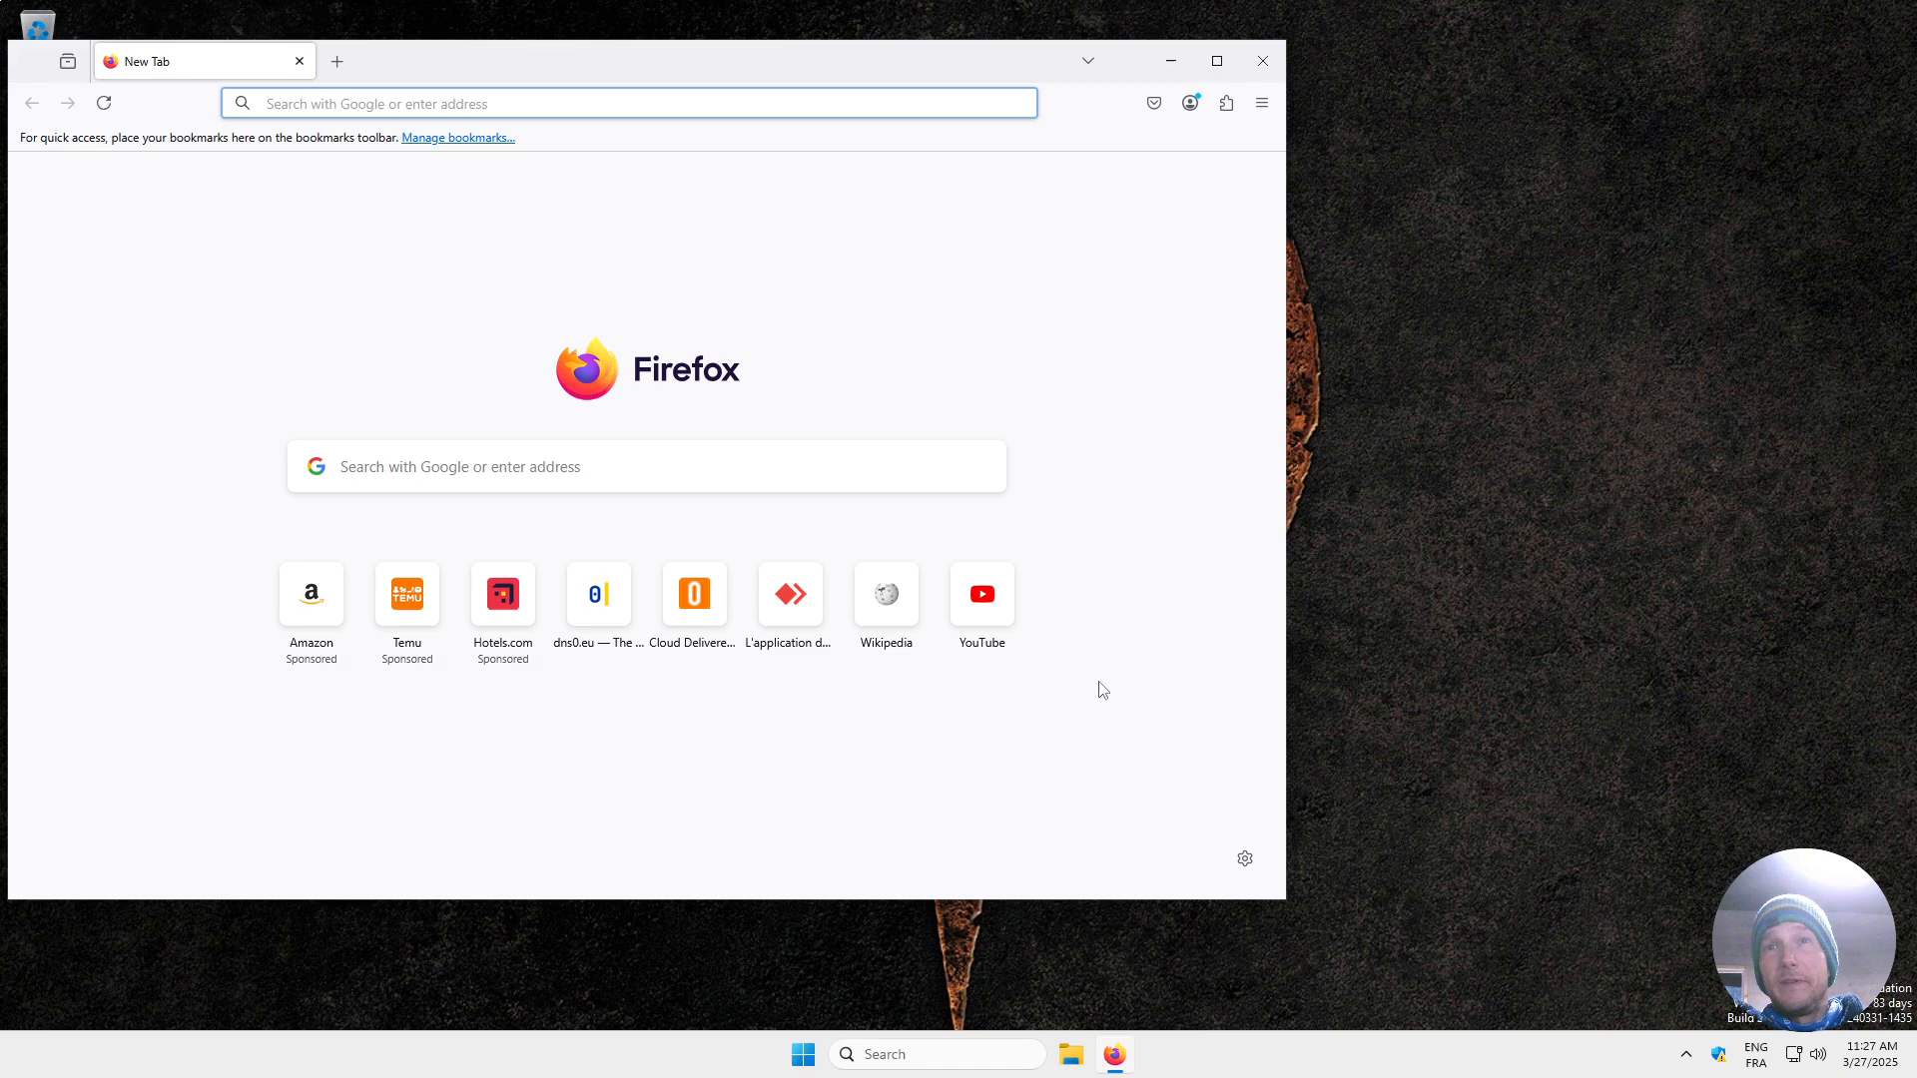
double_click(968, 62)
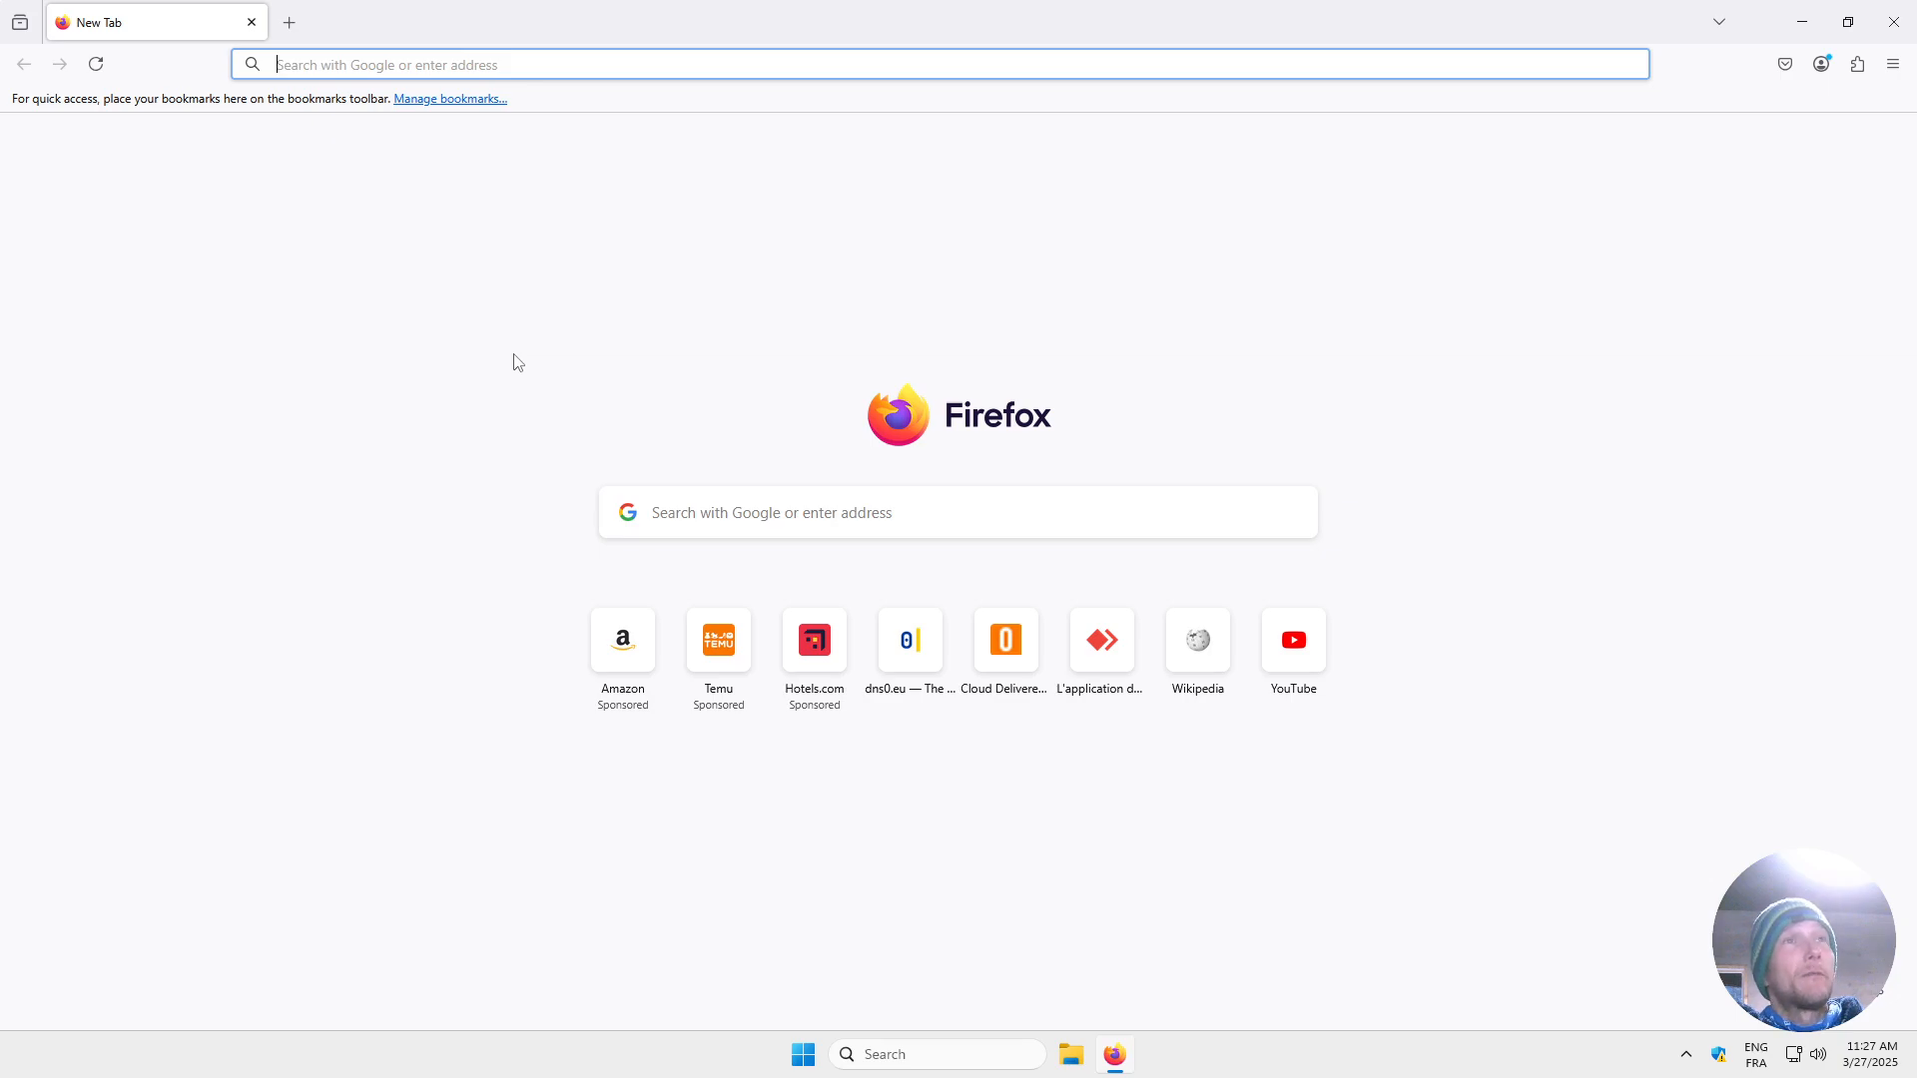
click(650, 70)
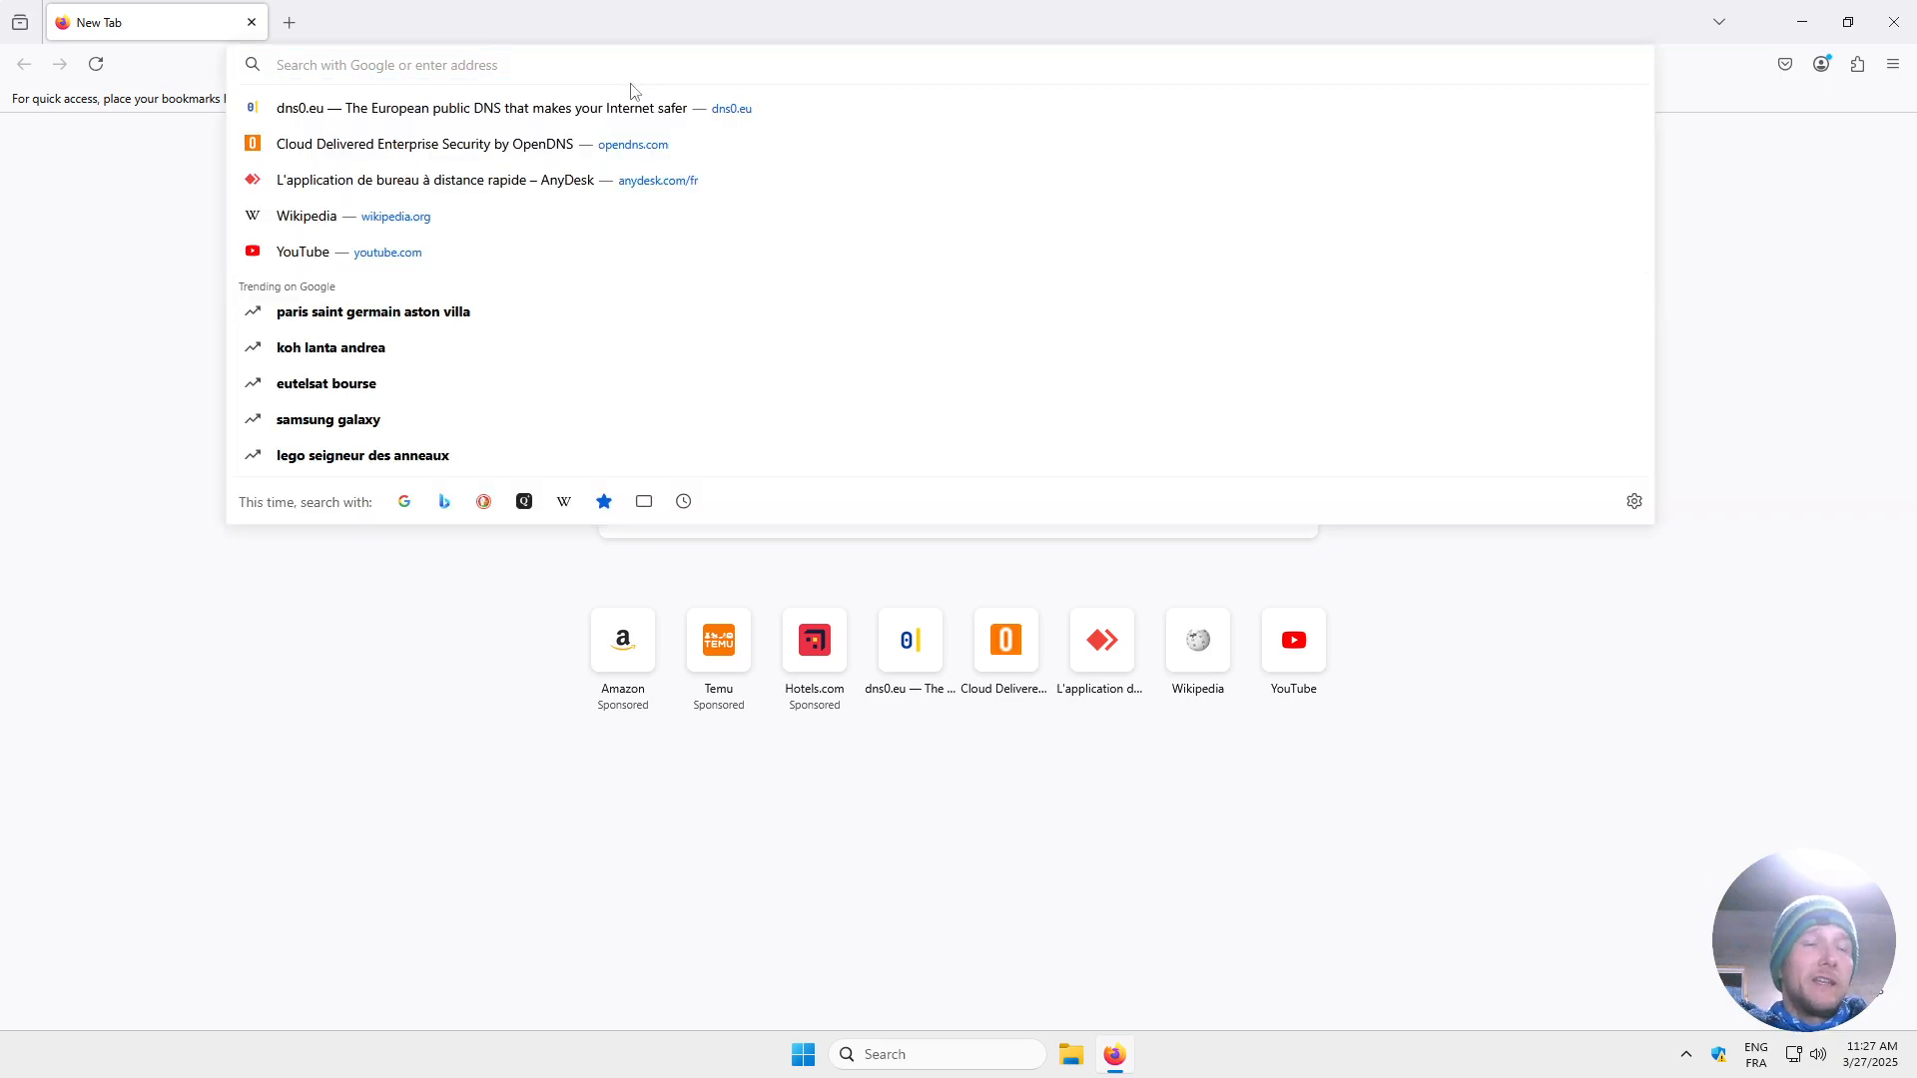
text(w)
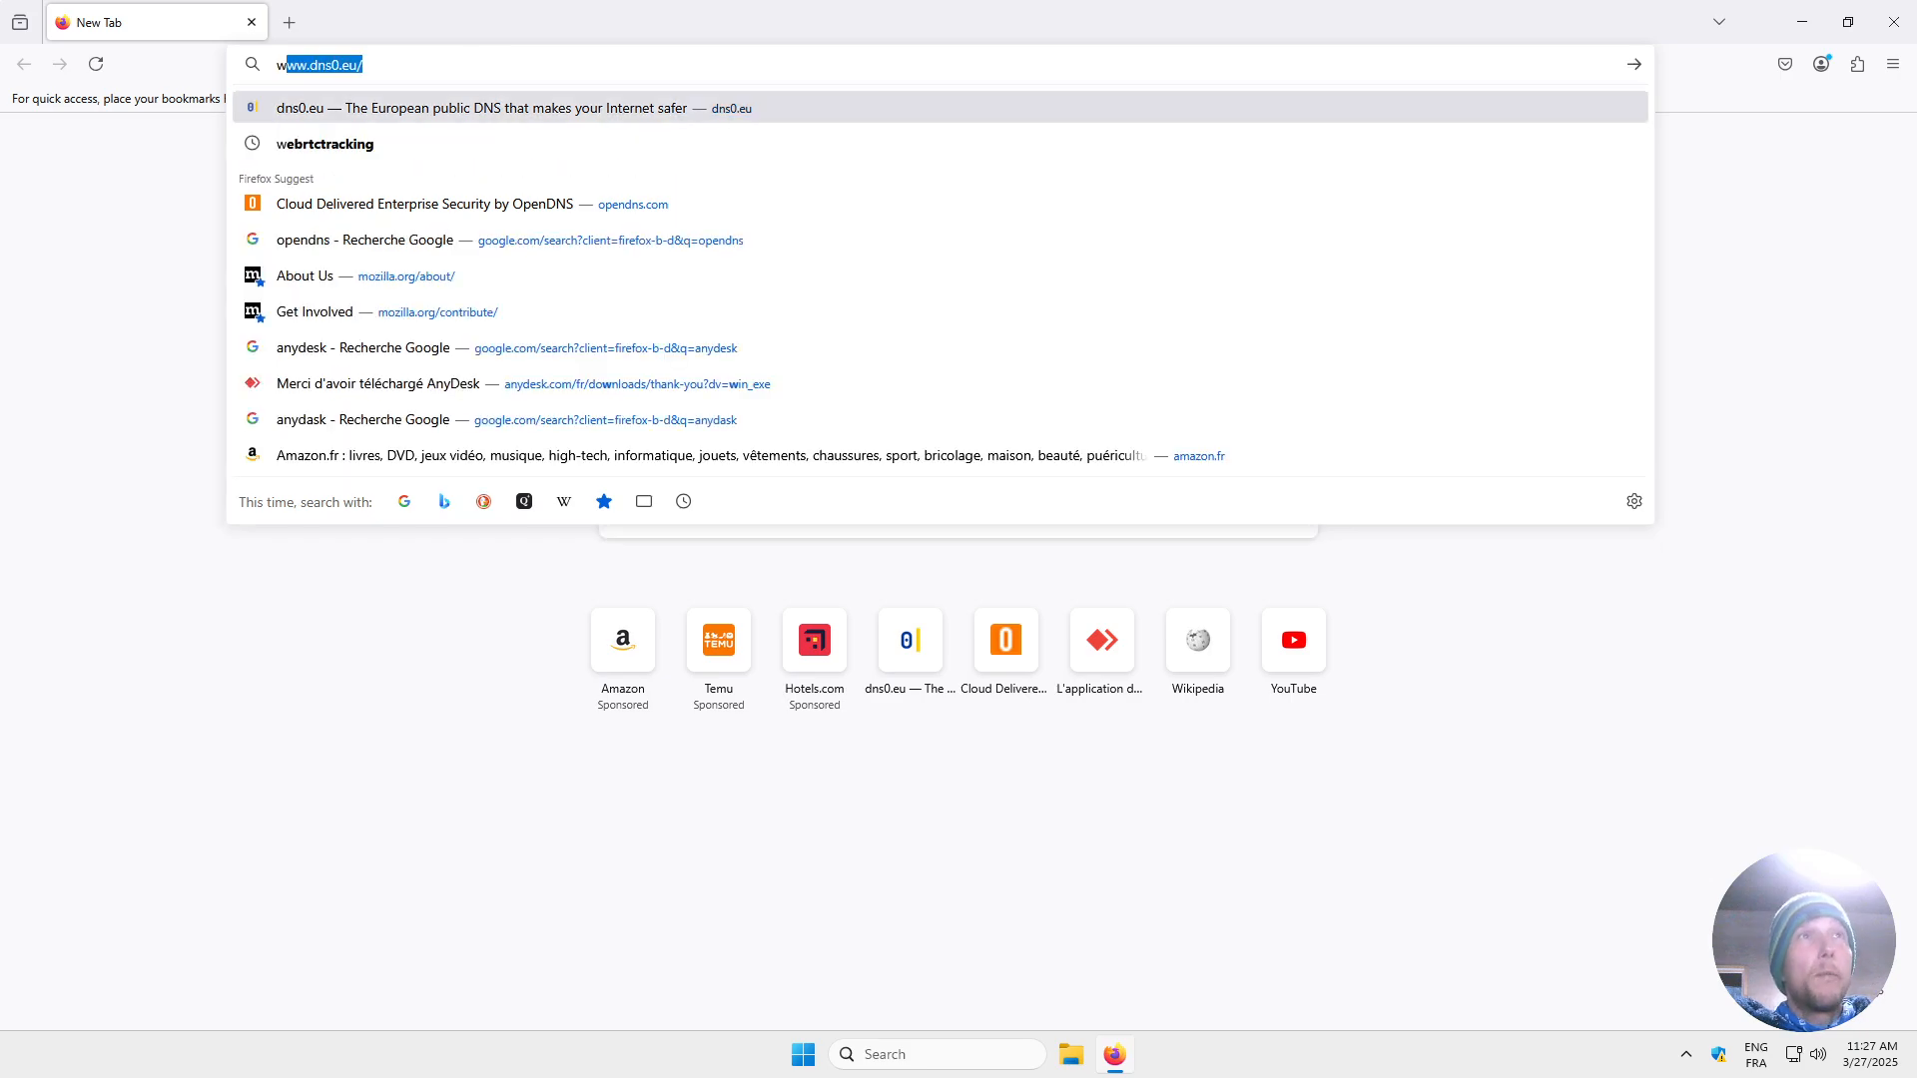
text(i)
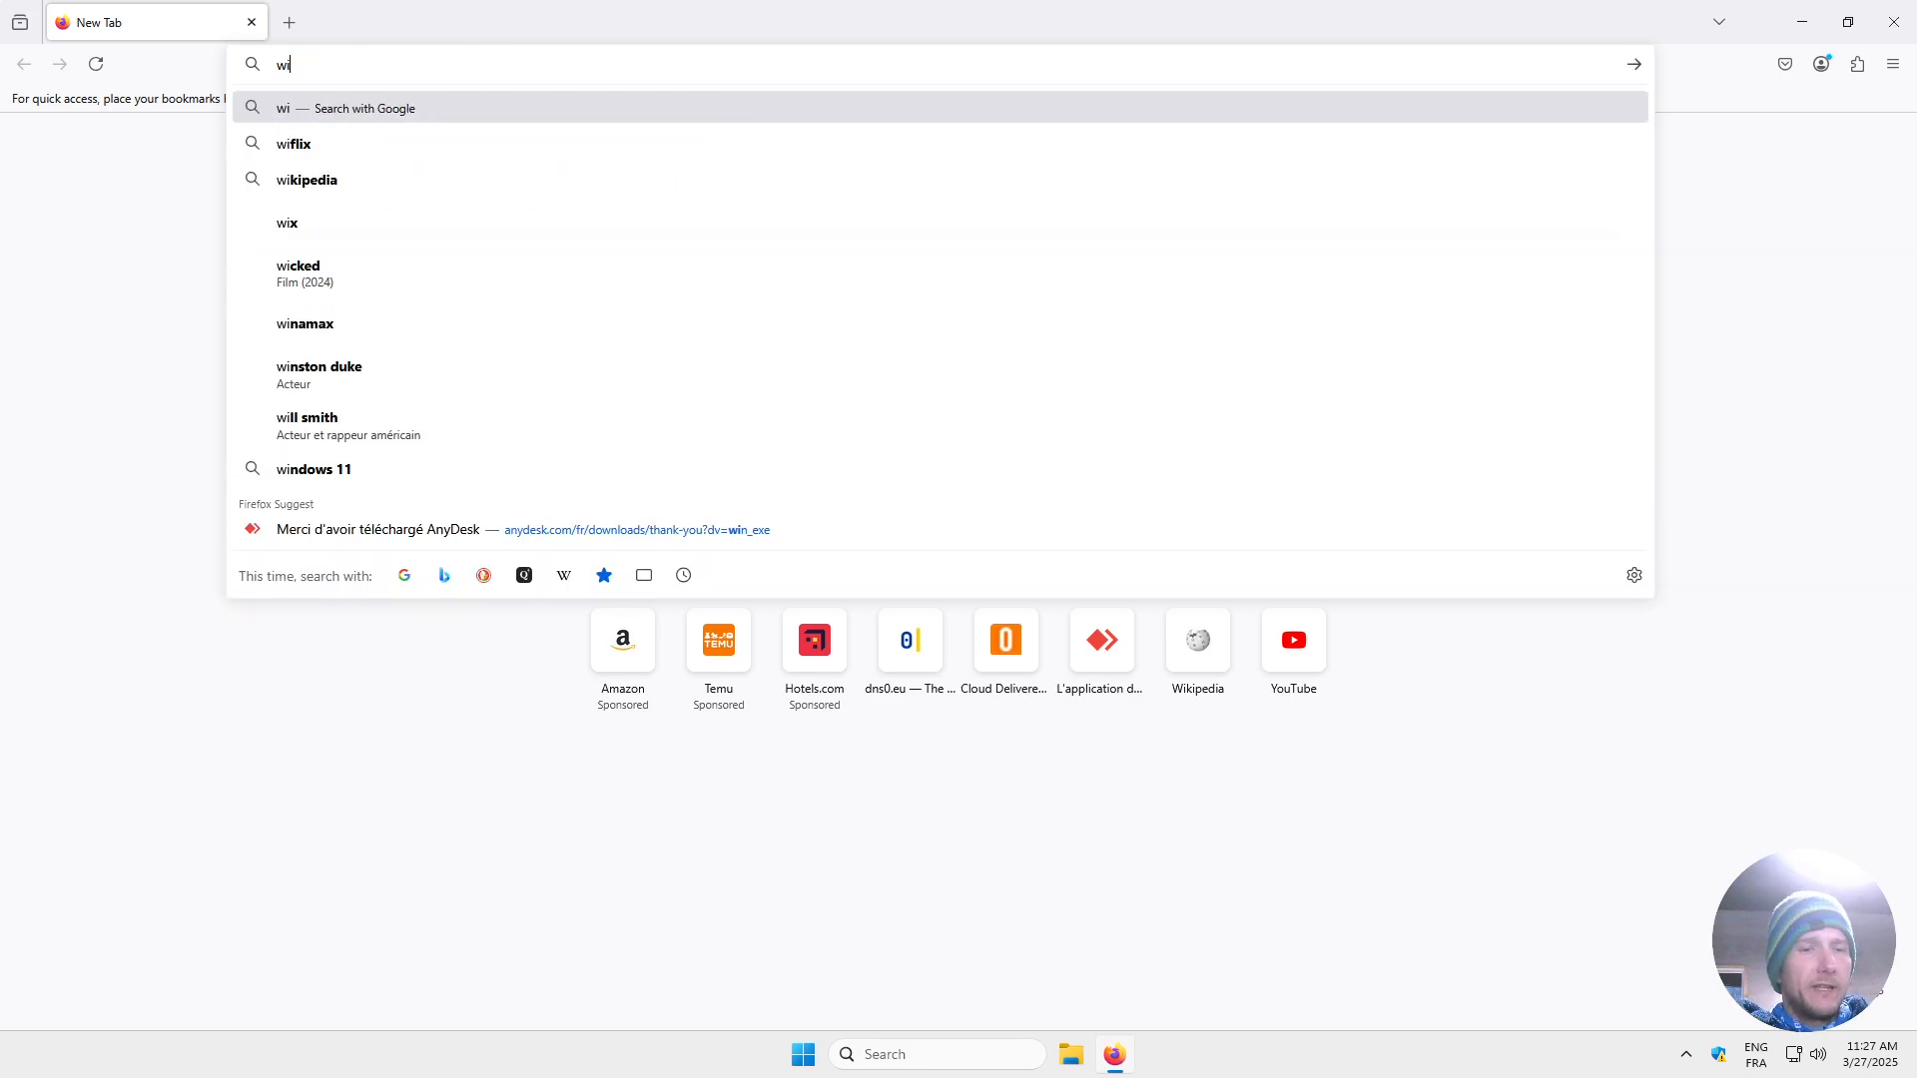
text(nscript)
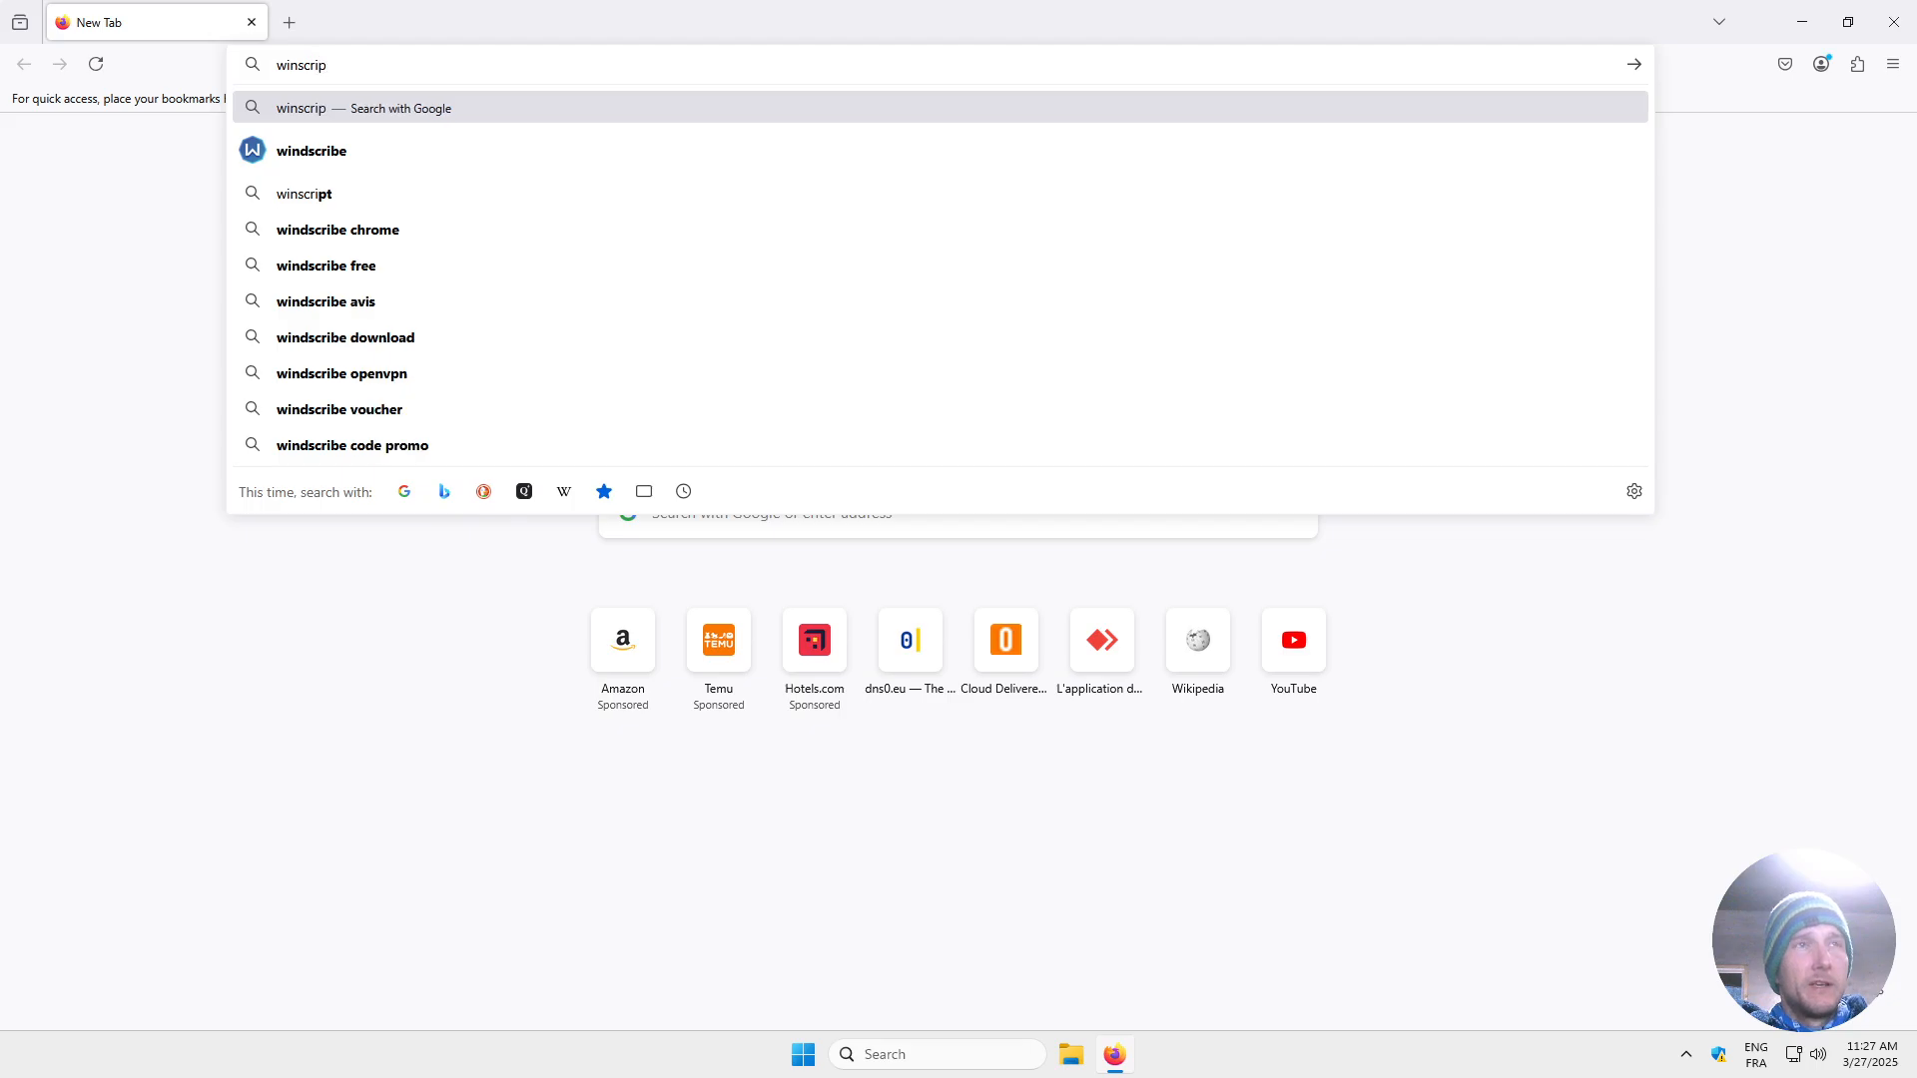
key(Return)
click(398, 478)
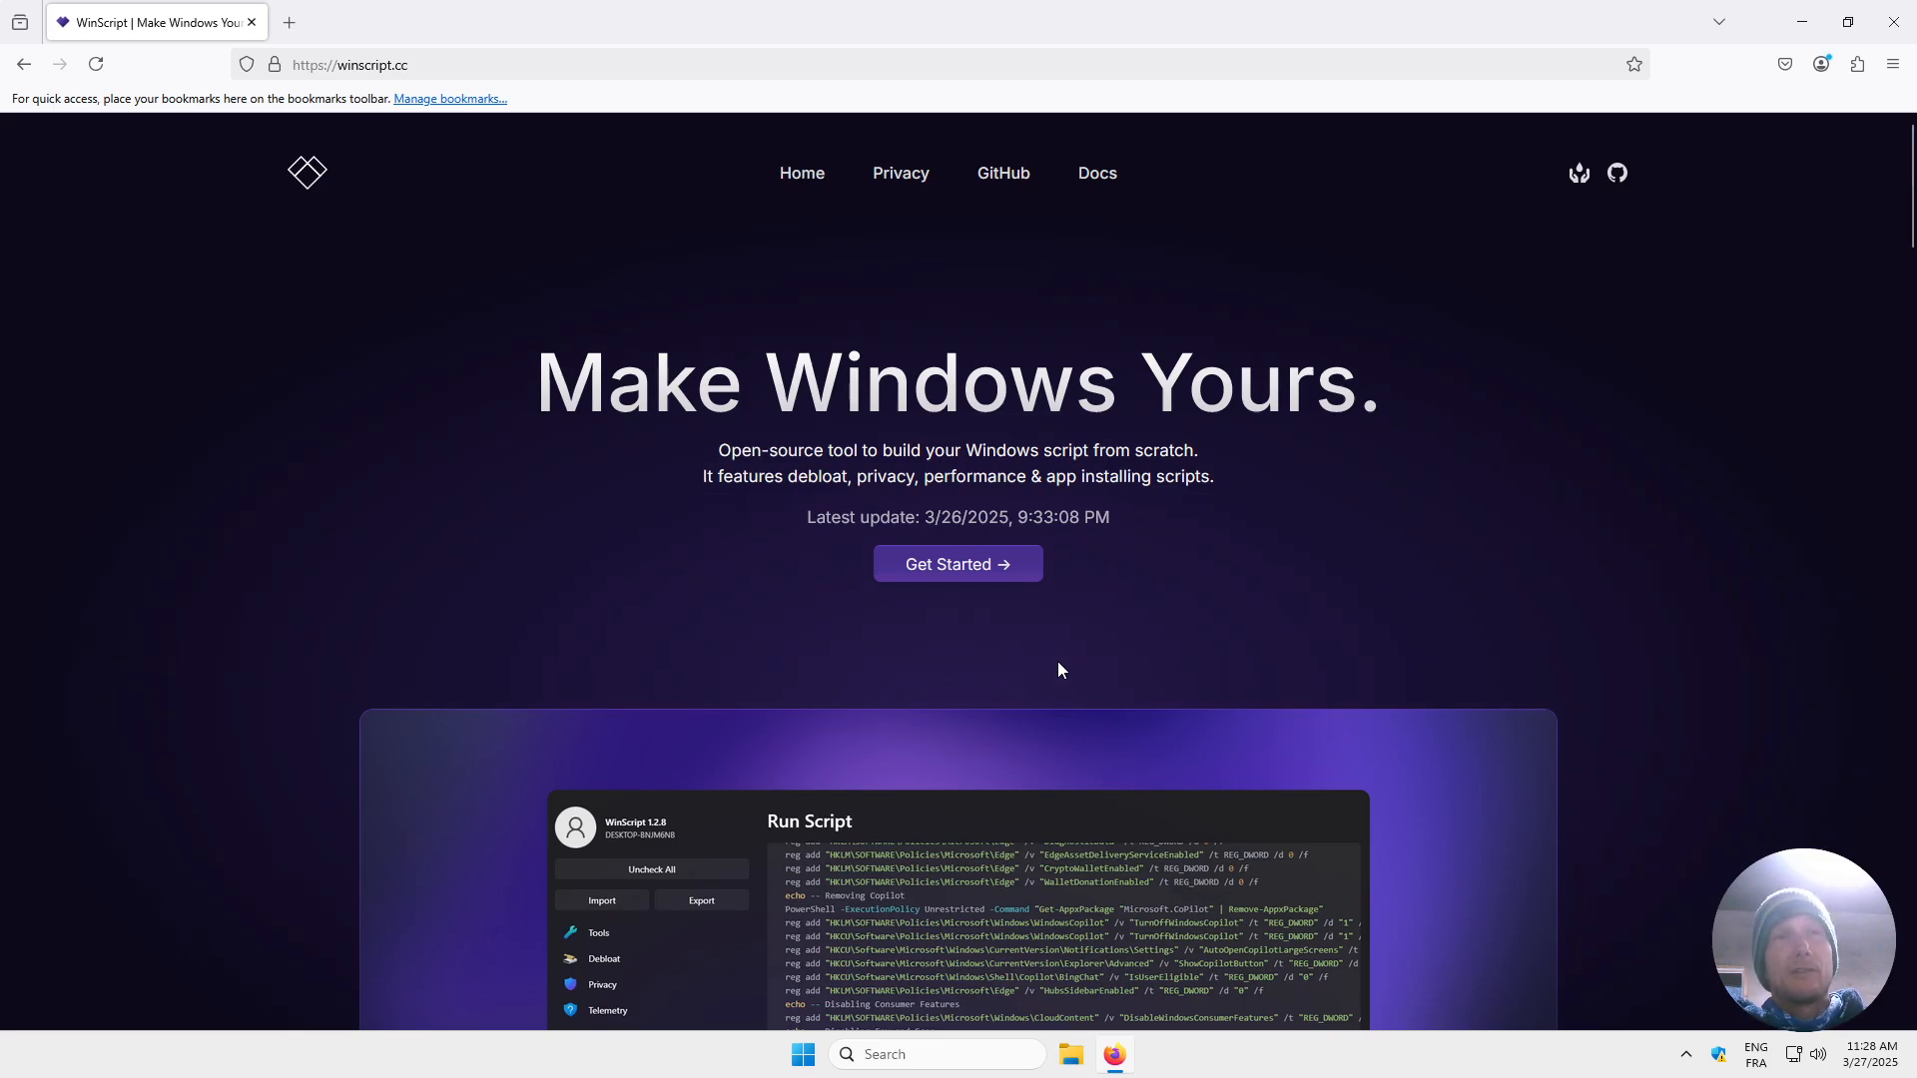
Open both the desktop version's releases page and the online version from WinScript's Get Started options.
click(1003, 577)
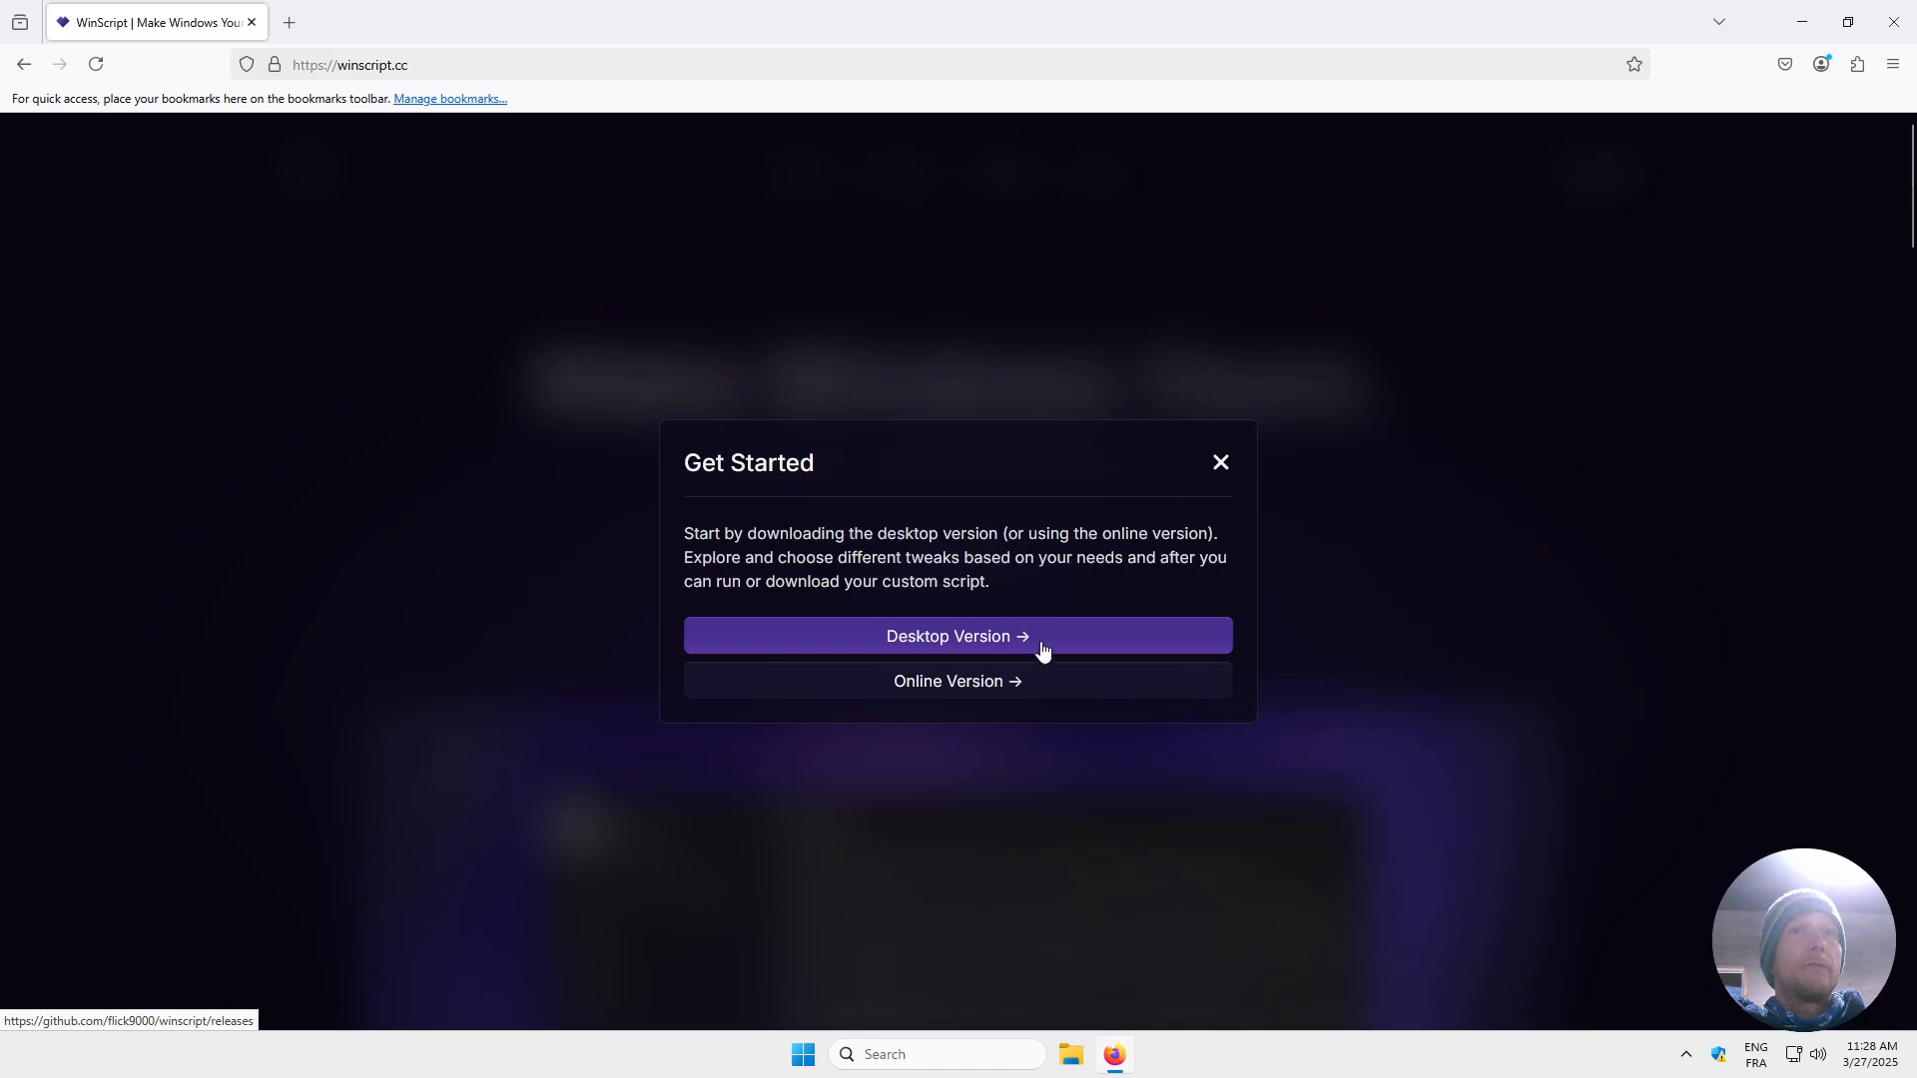
click(981, 646)
click(1026, 699)
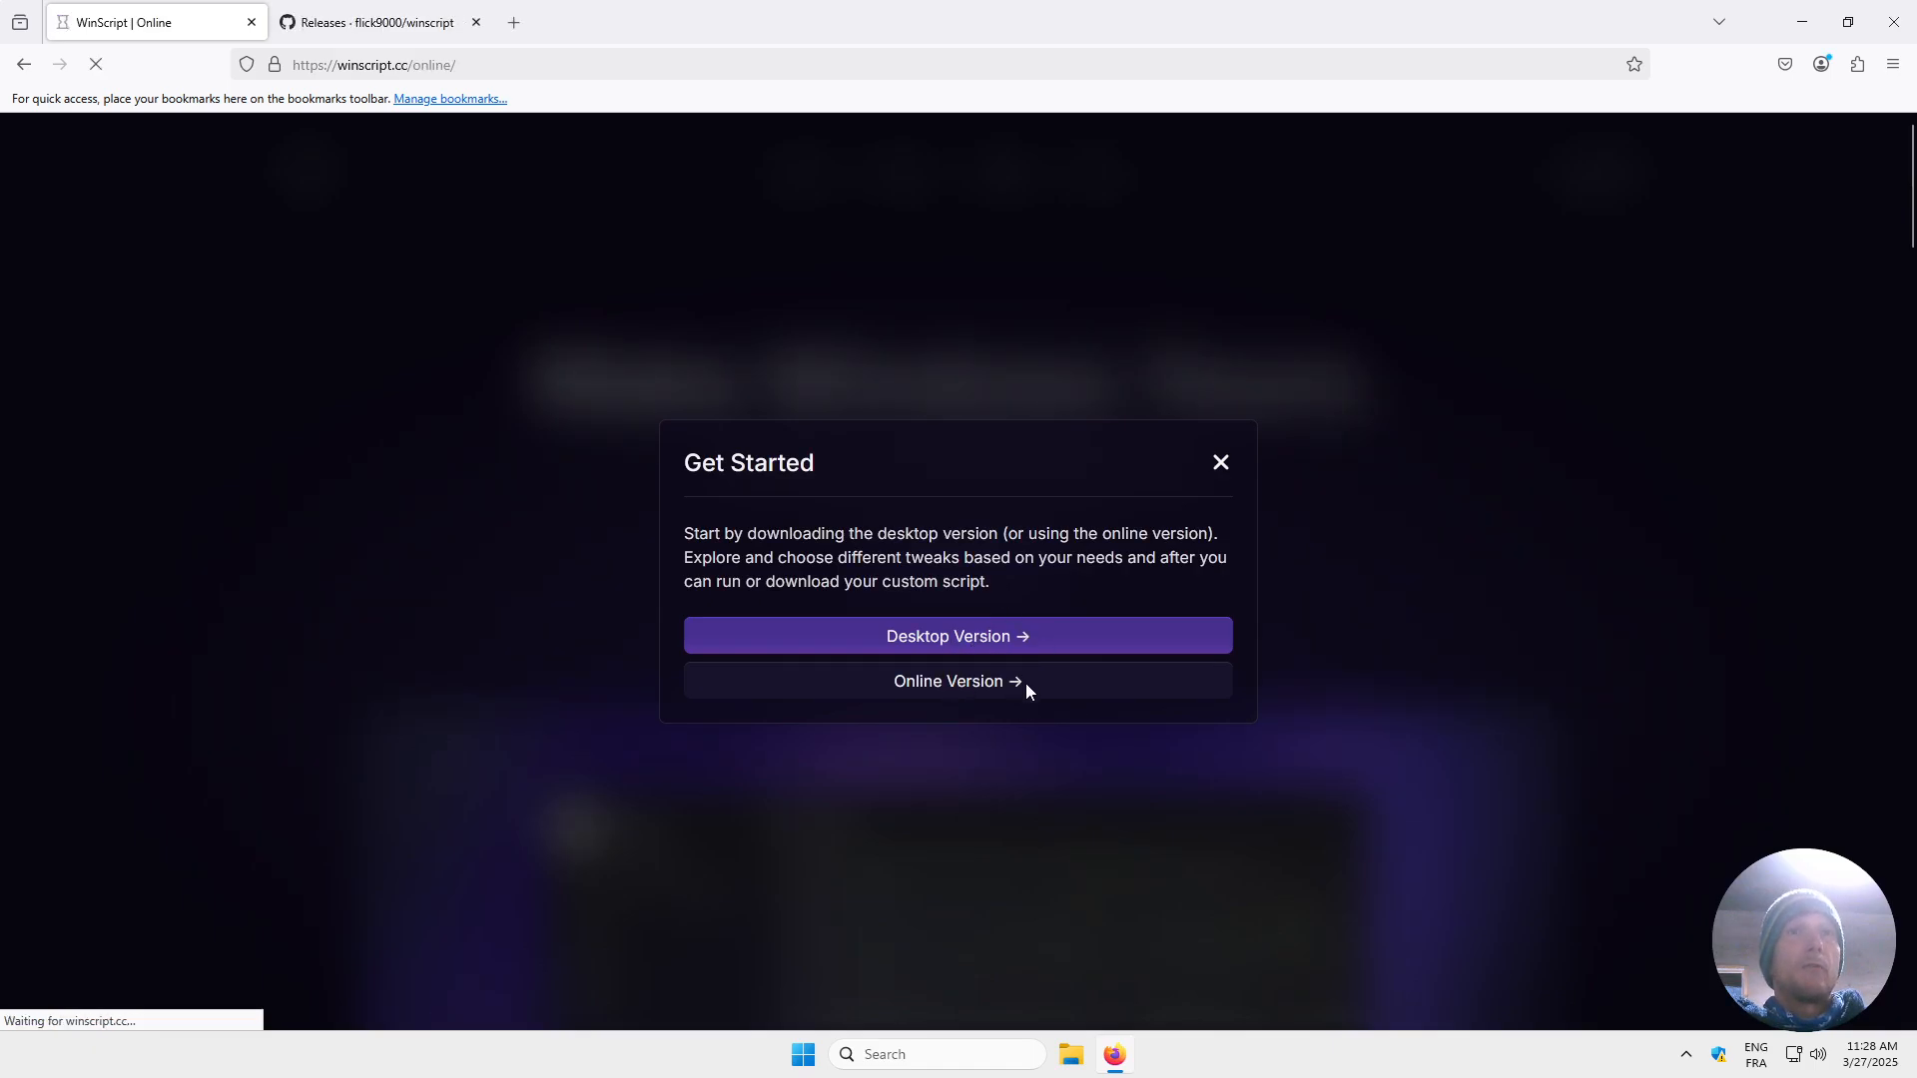
Examine the changelogs and downloadable assets on WinScript's GitHub releases page, including the latest release v1.2.8.
click(345, 14)
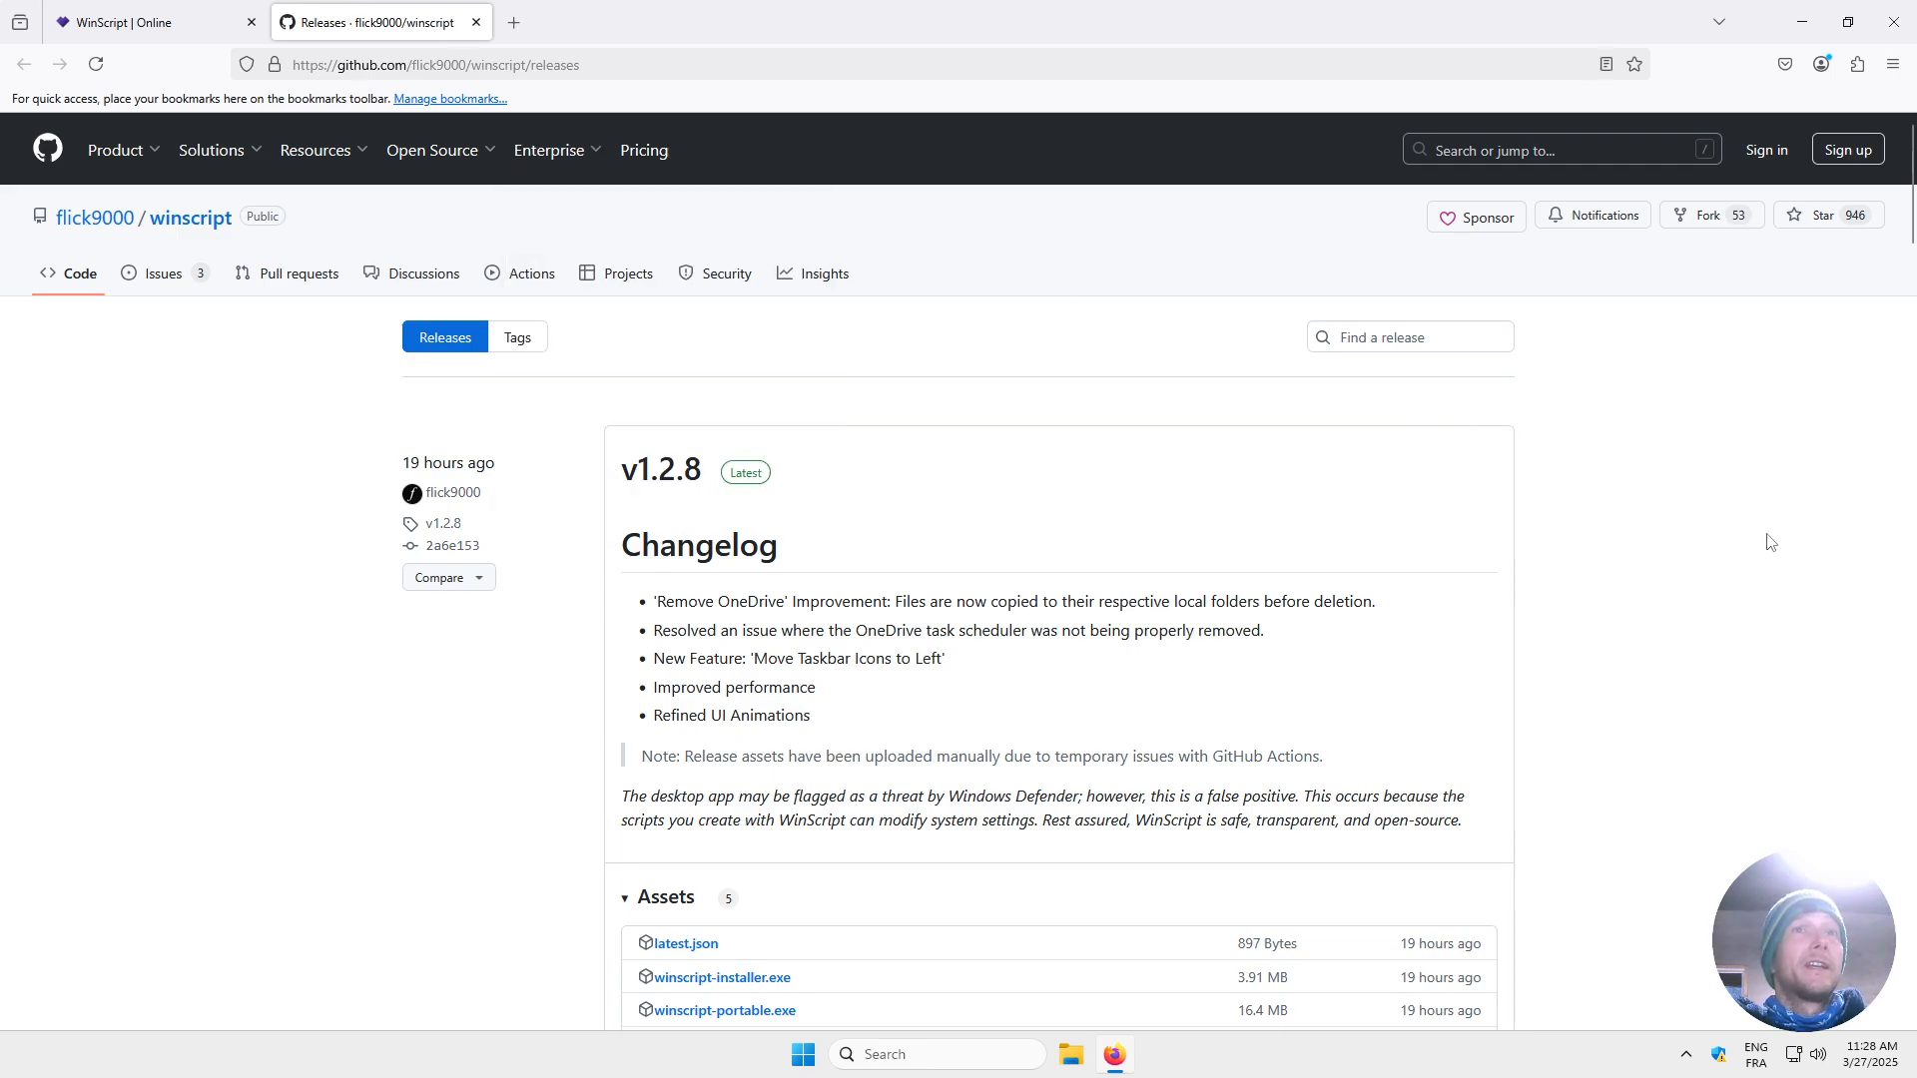
scroll(1767, 549, down, 2)
scroll(1672, 525, down, 2)
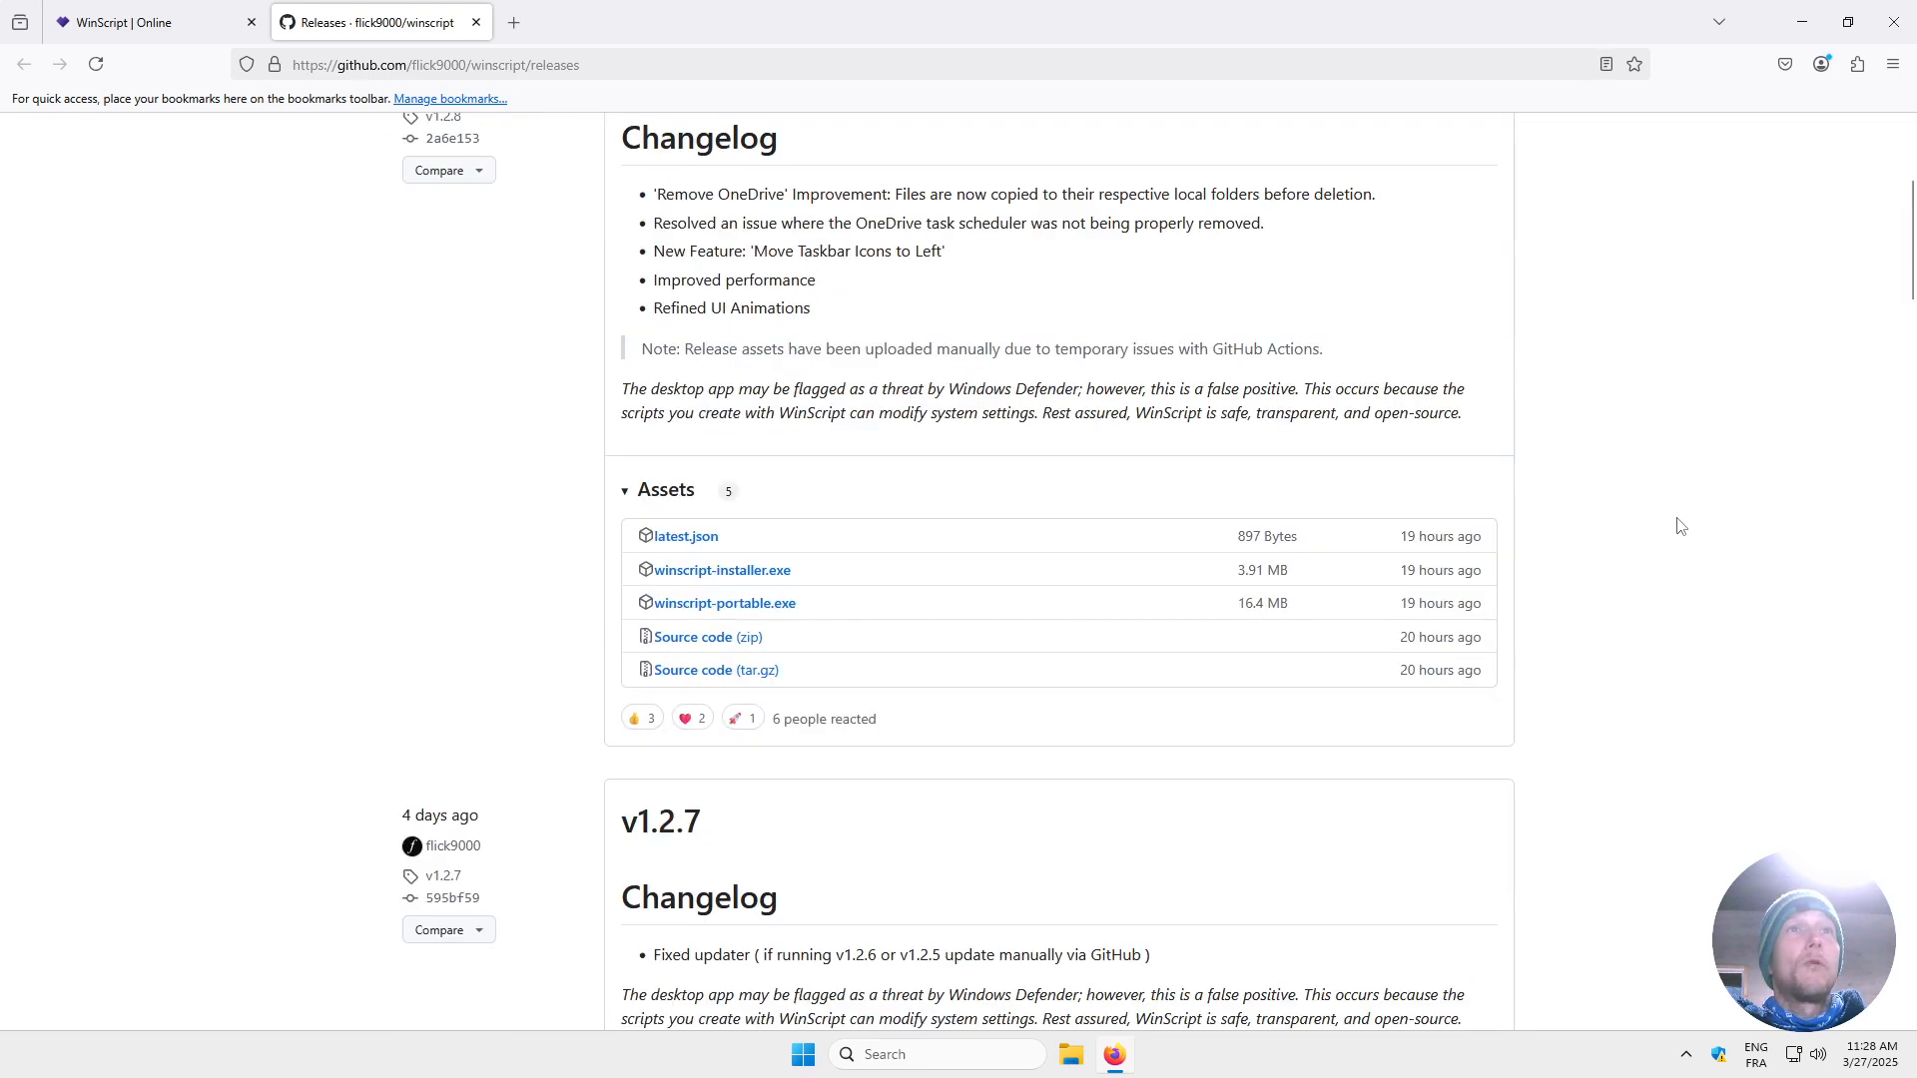
scroll(1690, 522, down, 4)
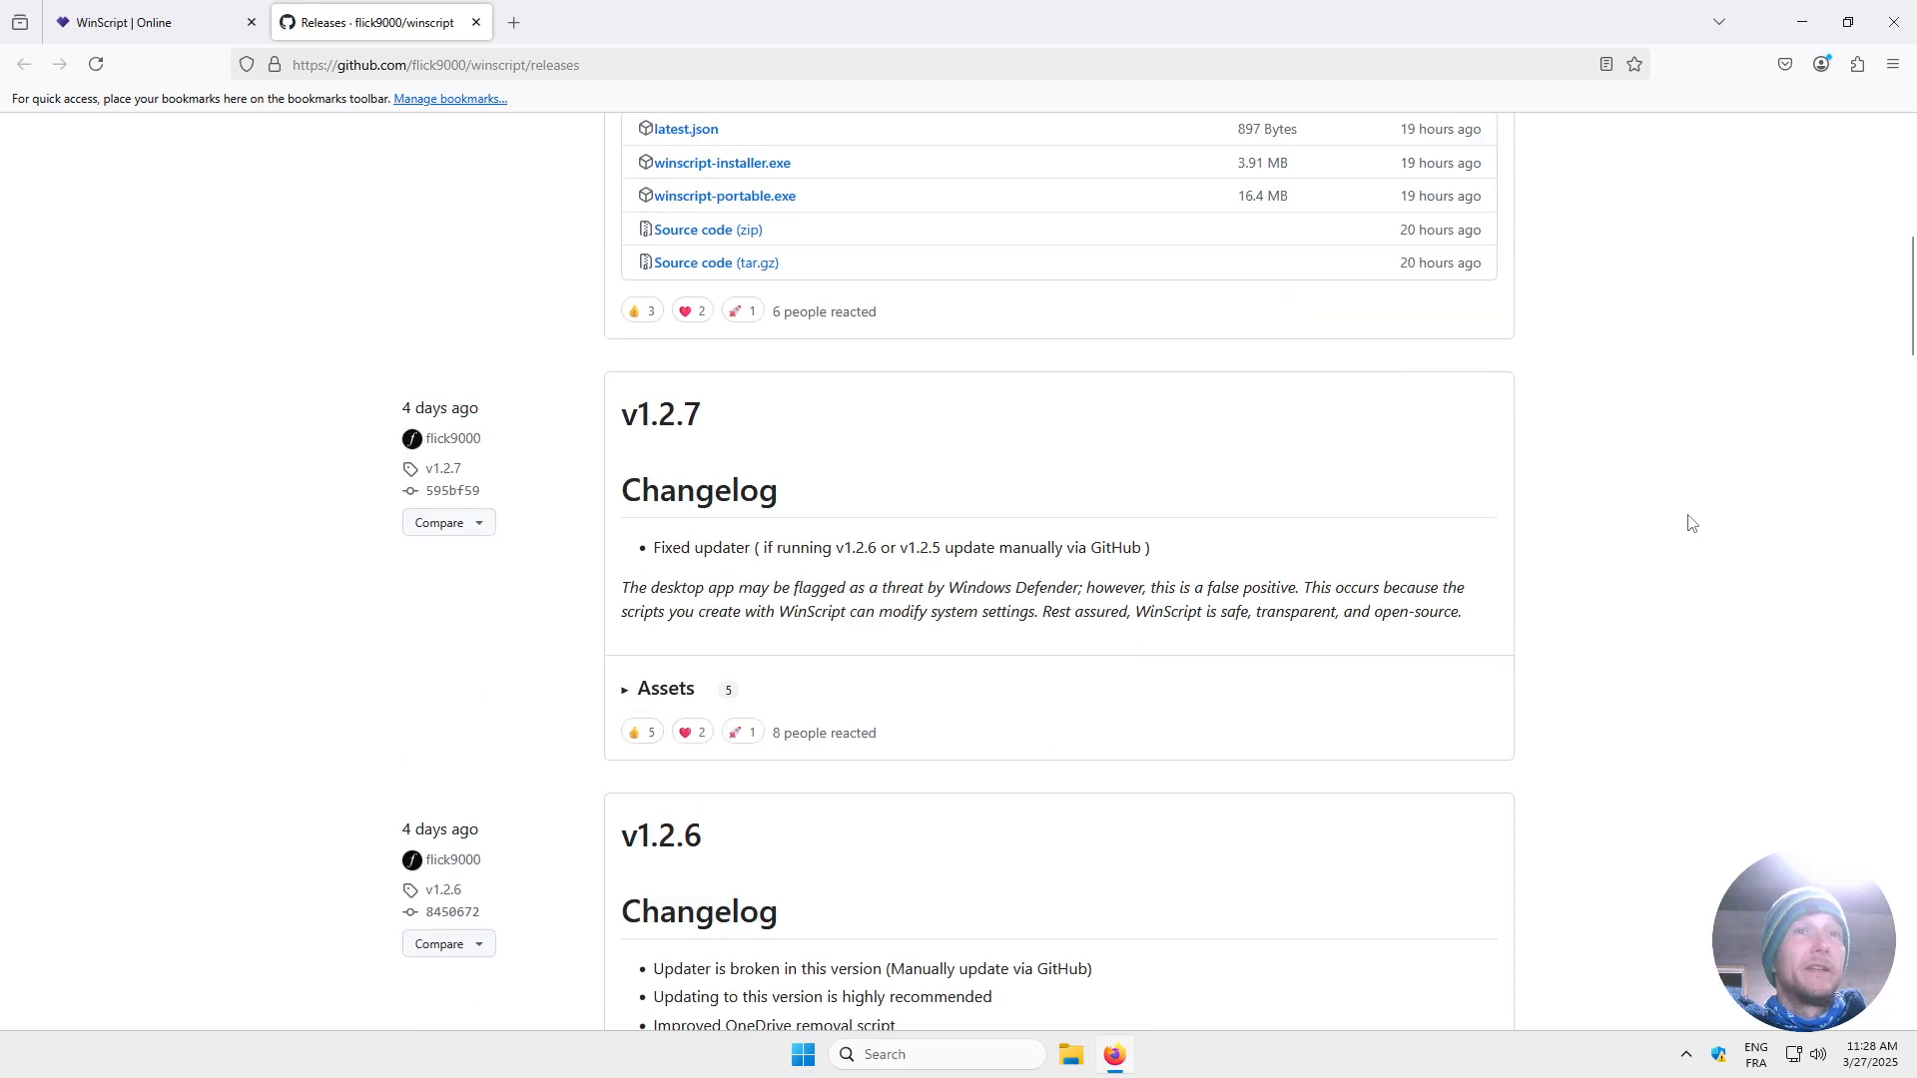
scroll(1725, 519, up, 5)
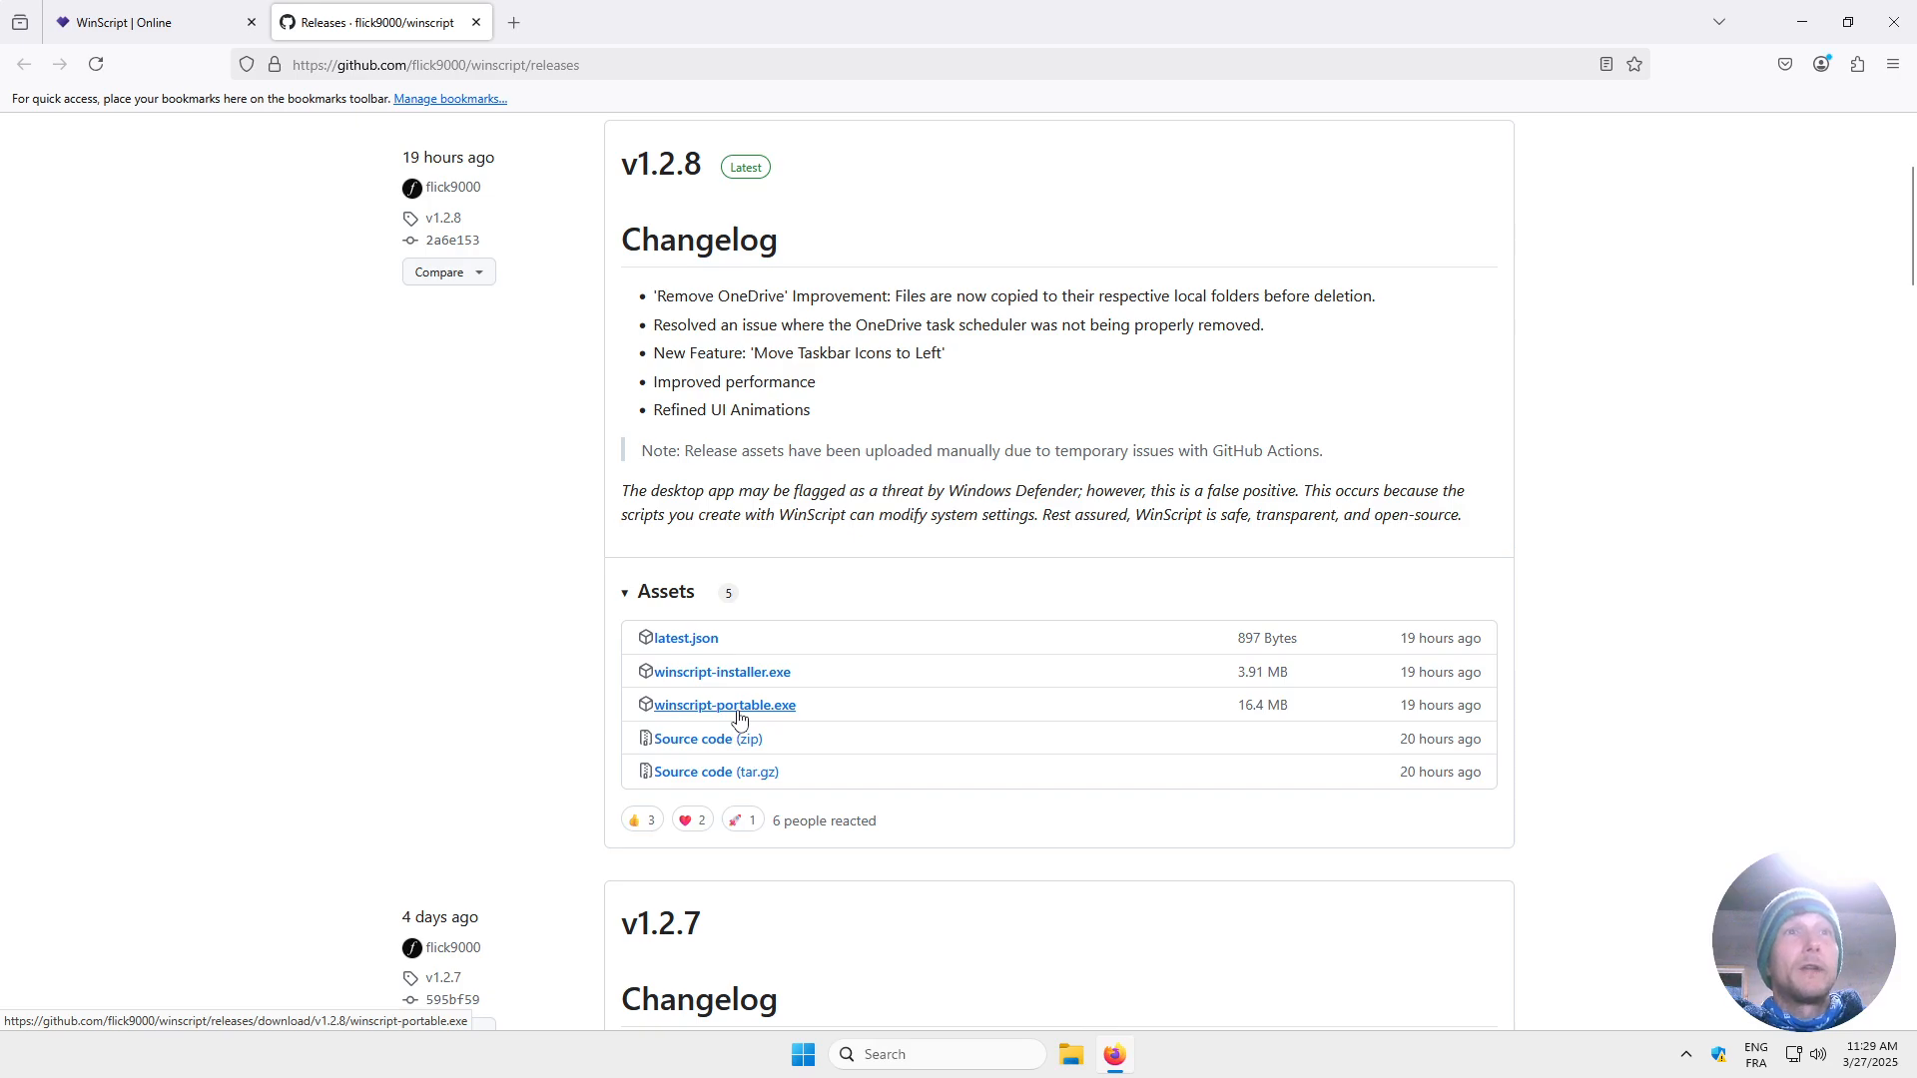
scroll(1048, 719, down, 3)
scroll(1117, 744, up, 6)
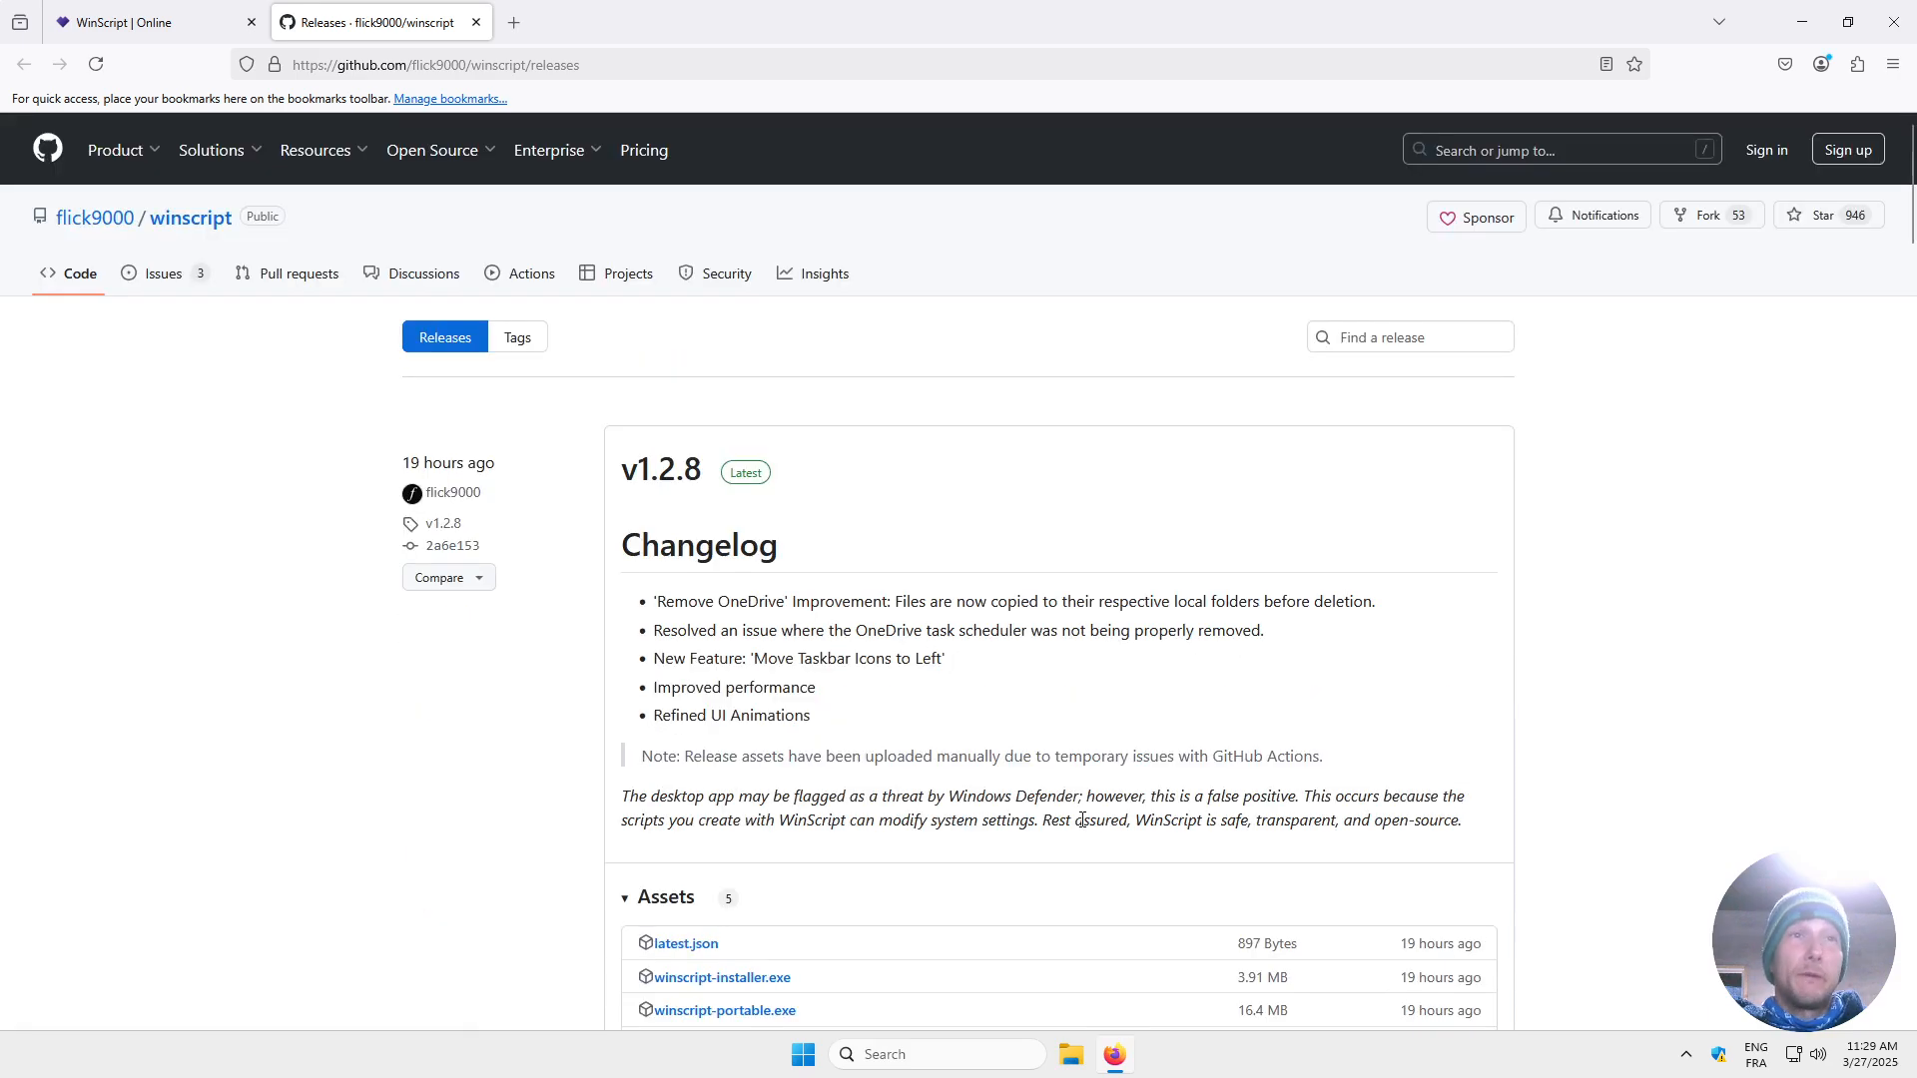
scroll(1068, 809, down, 3)
scroll(1044, 794, up, 3)
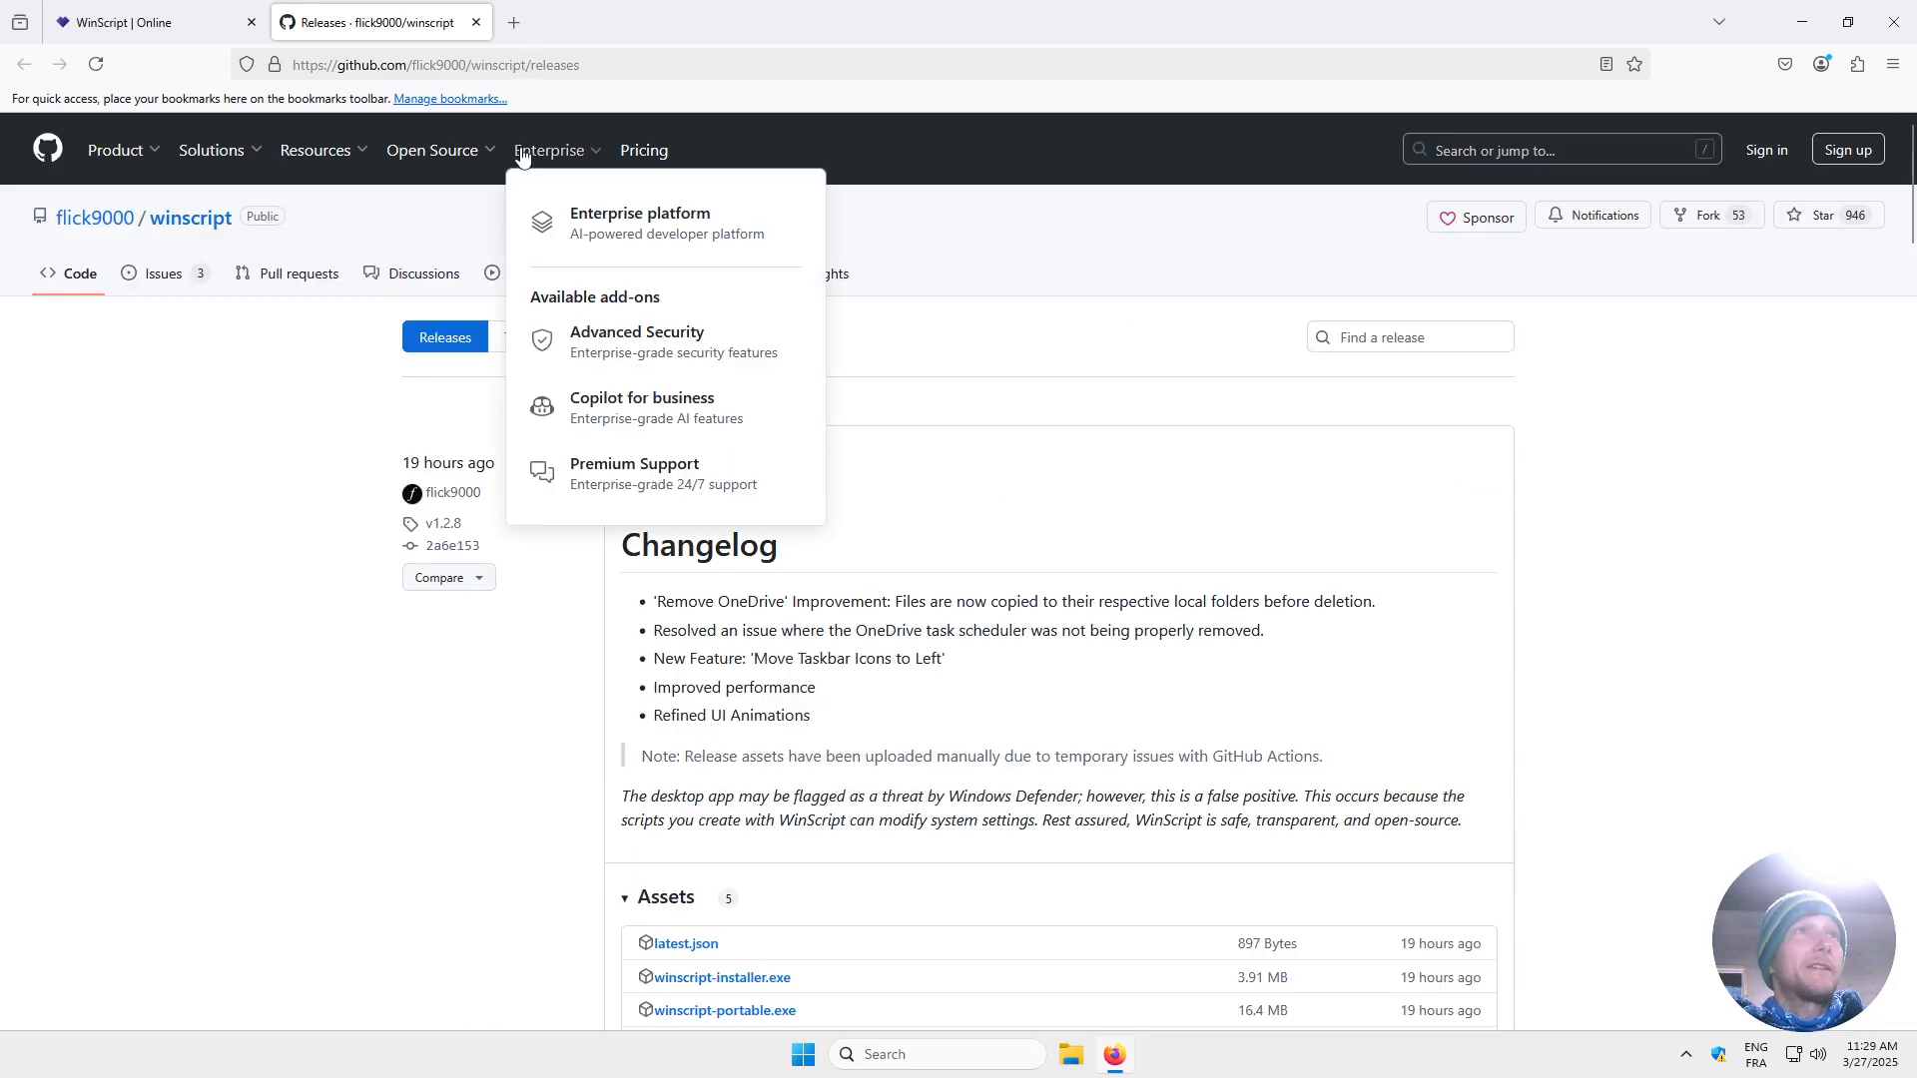
In the online version's Clean-up tools, enable Run Disk Cleanup, Clean Temporary Files and Empty Recycle Bin.
click(150, 22)
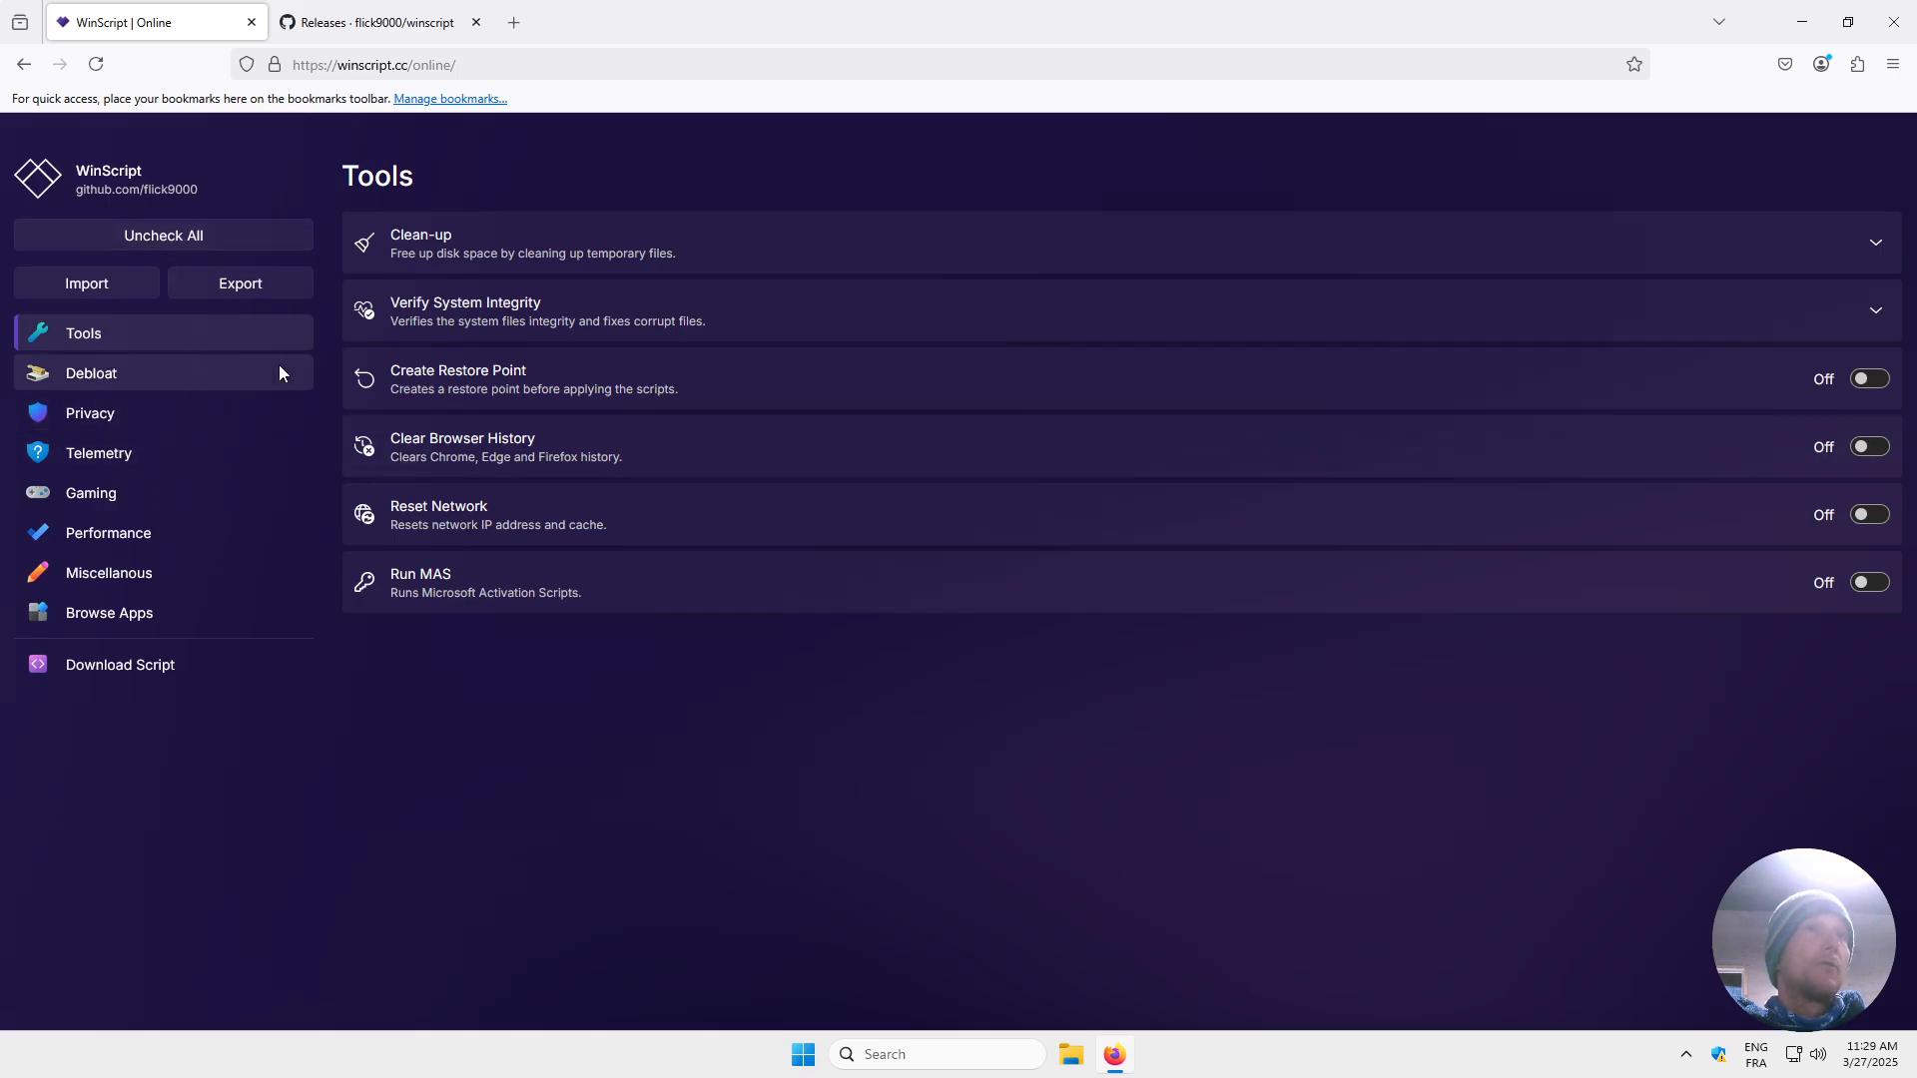
click(1859, 242)
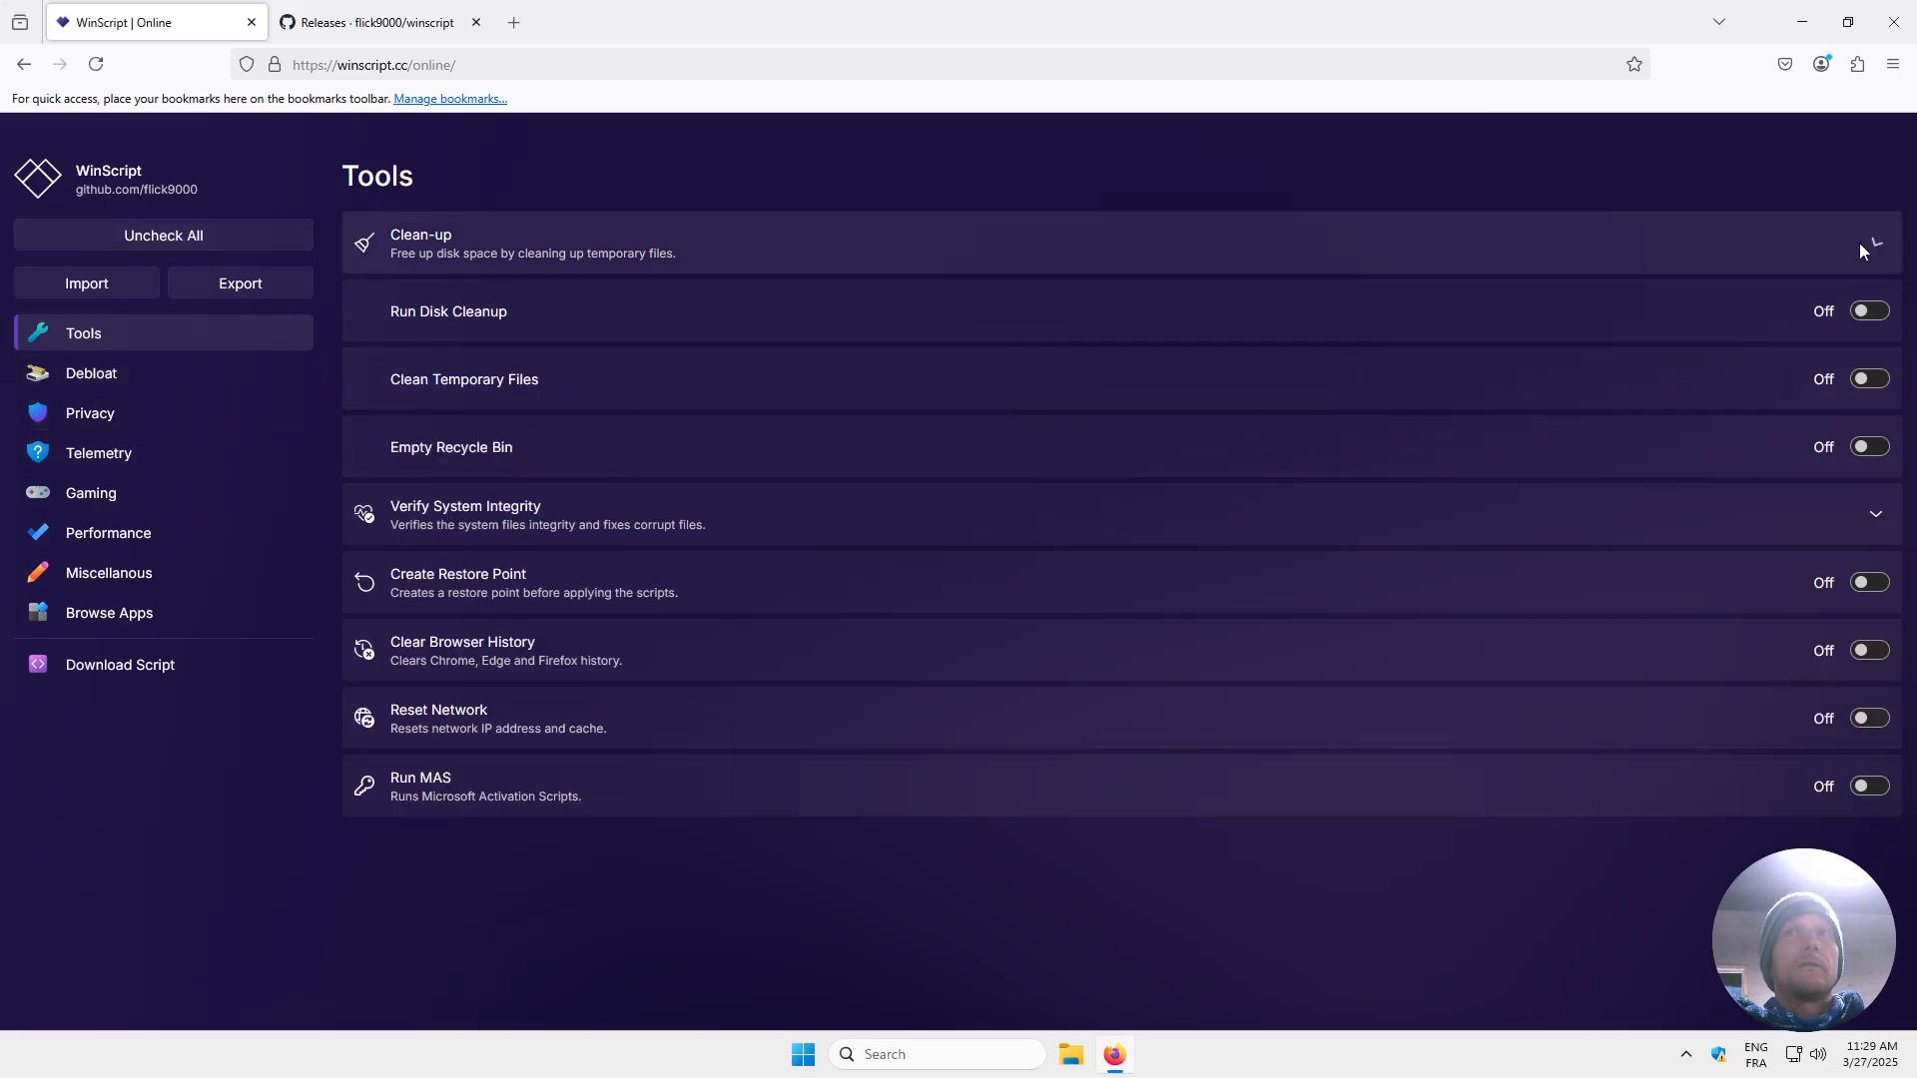
click(1871, 528)
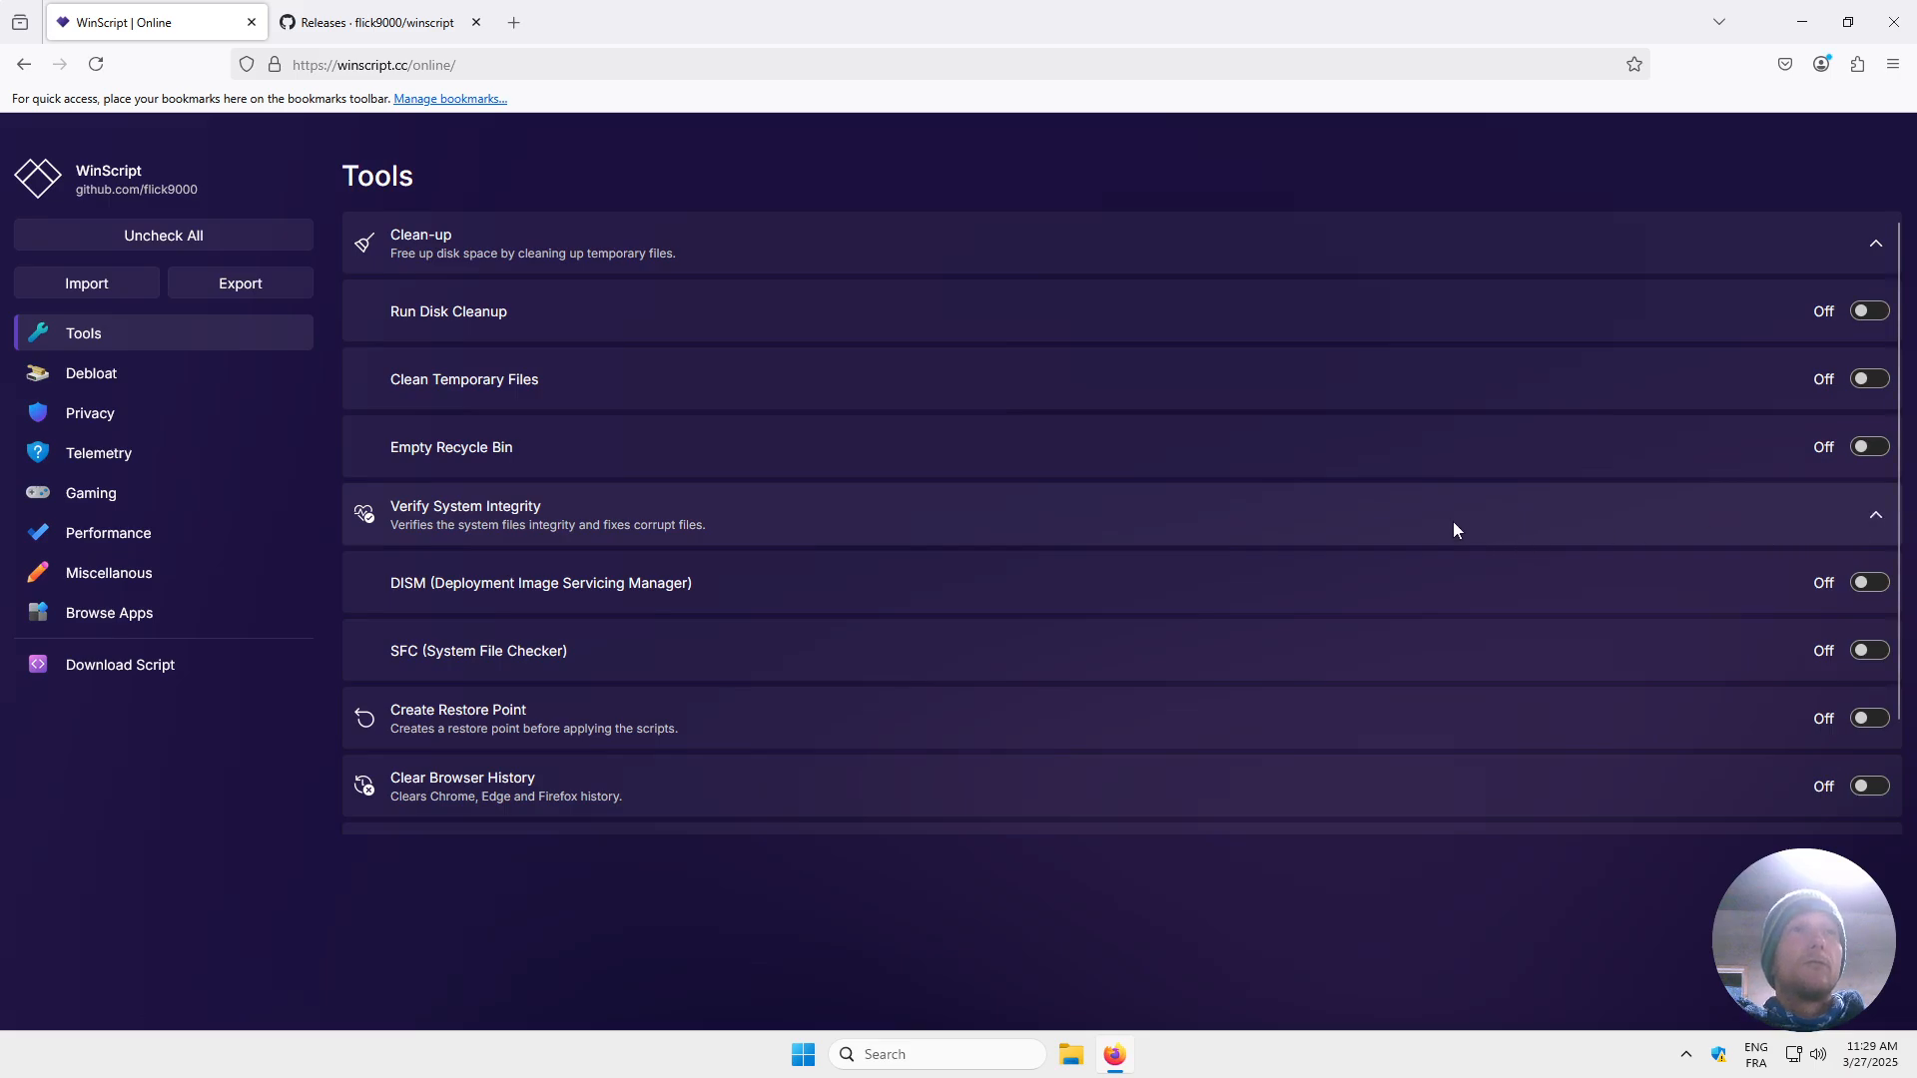
scroll(1757, 621, down, 2)
scroll(1747, 619, up, 2)
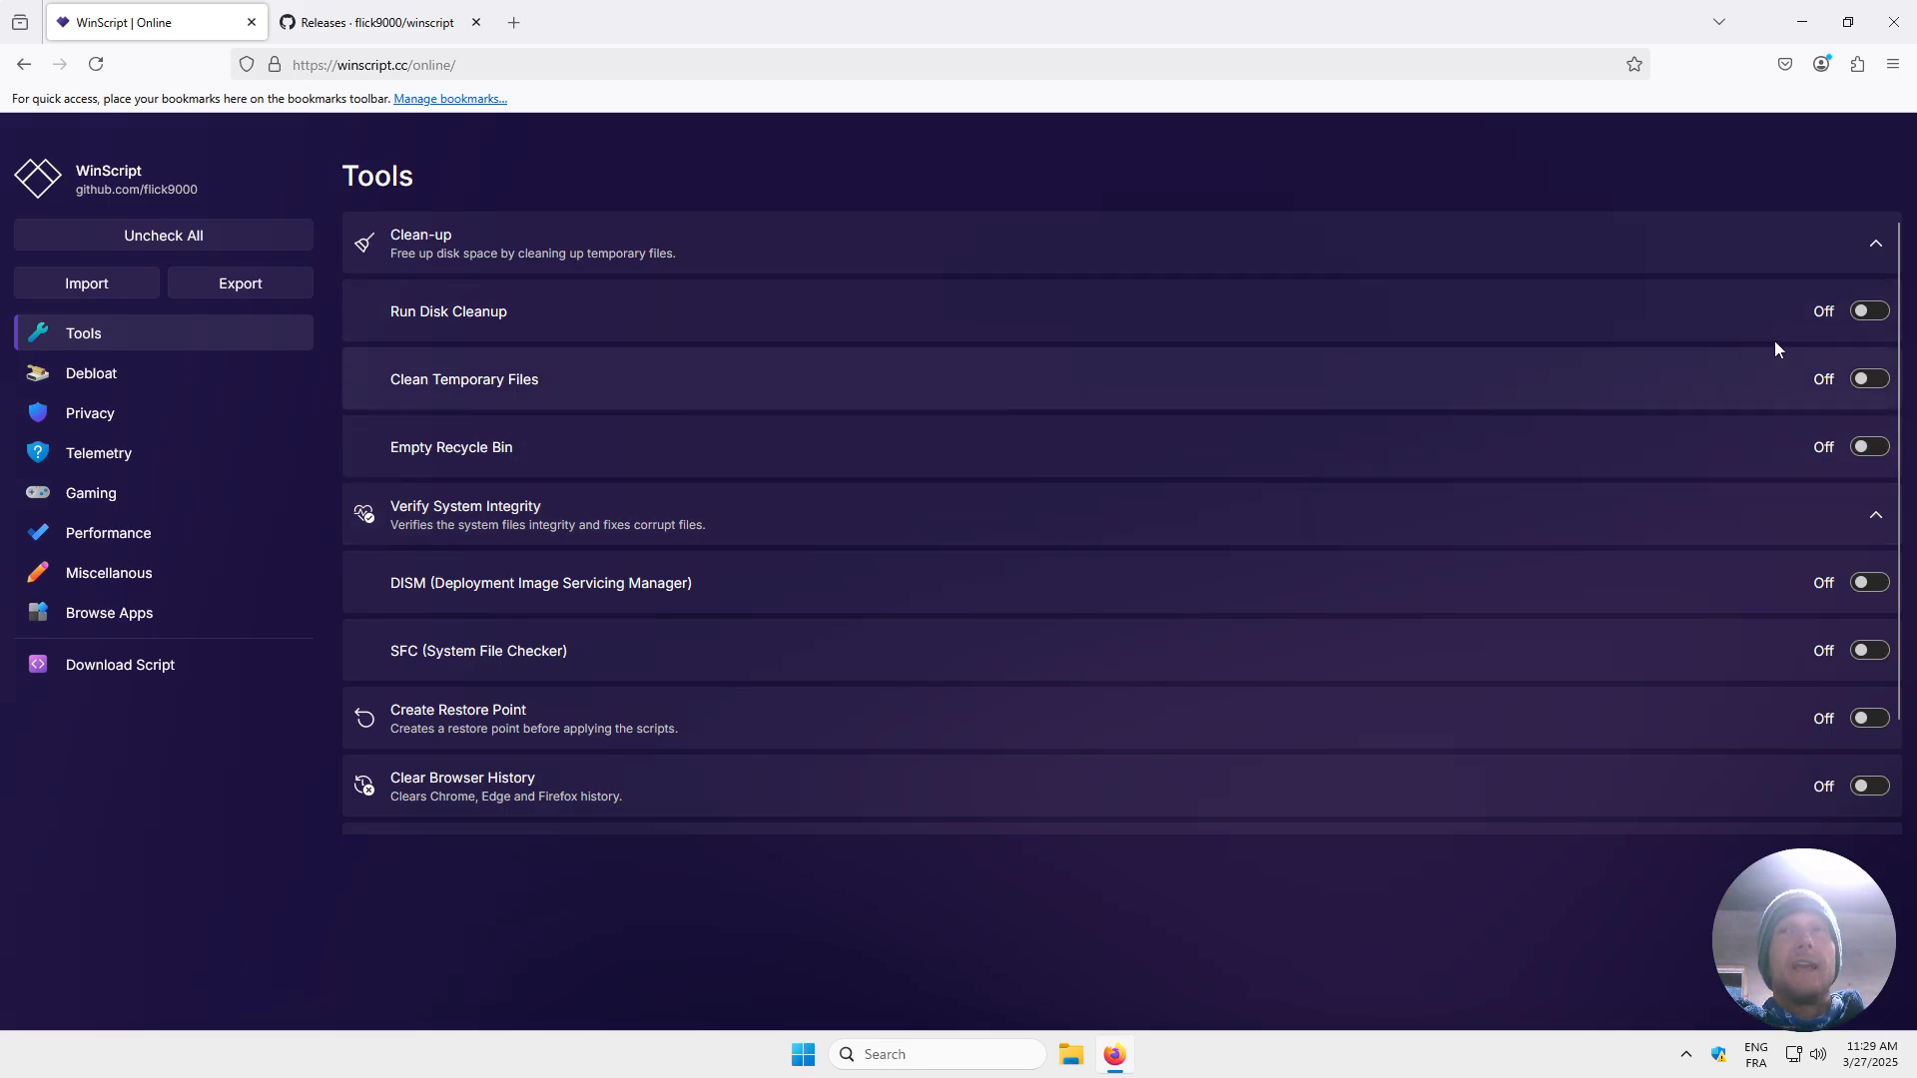
click(1869, 312)
click(1867, 384)
click(1869, 450)
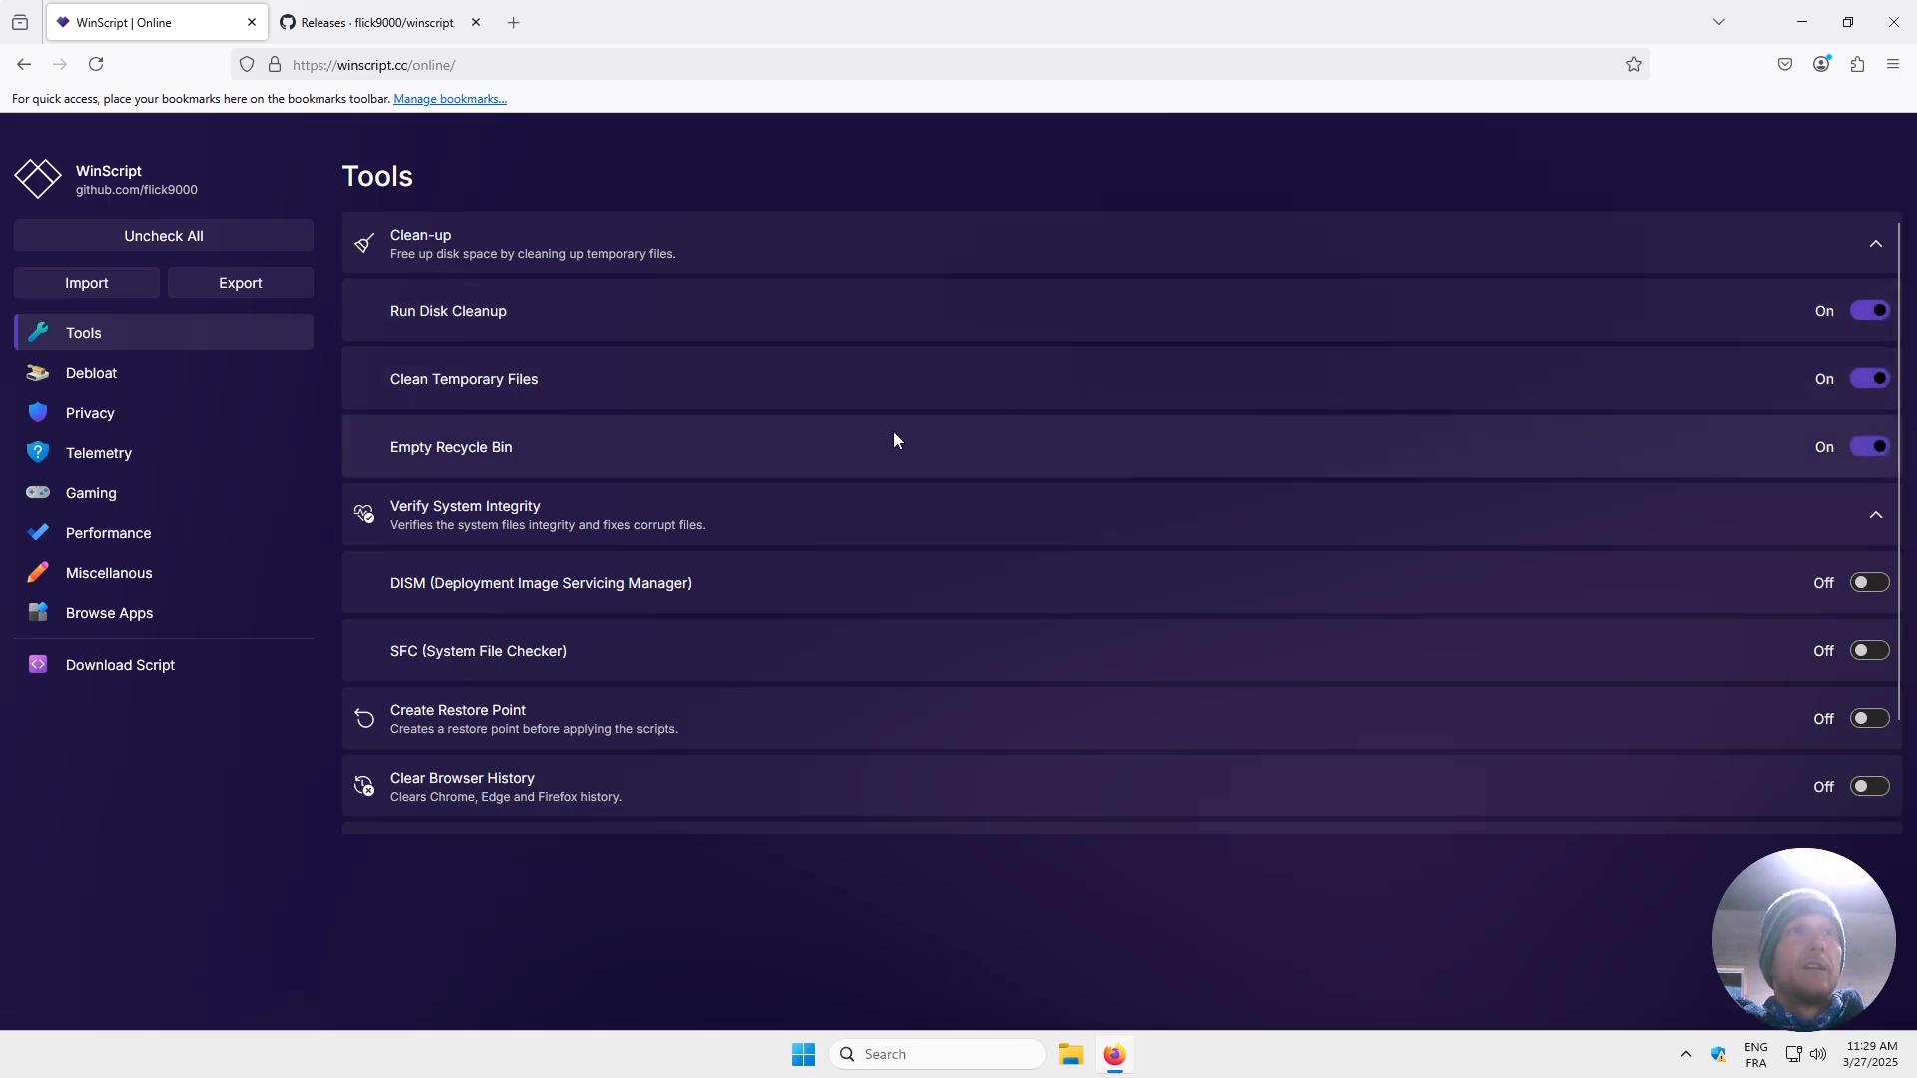
Enable the Clear Browser History and Reset Network options among the Tools.
scroll(1278, 444, down, 1)
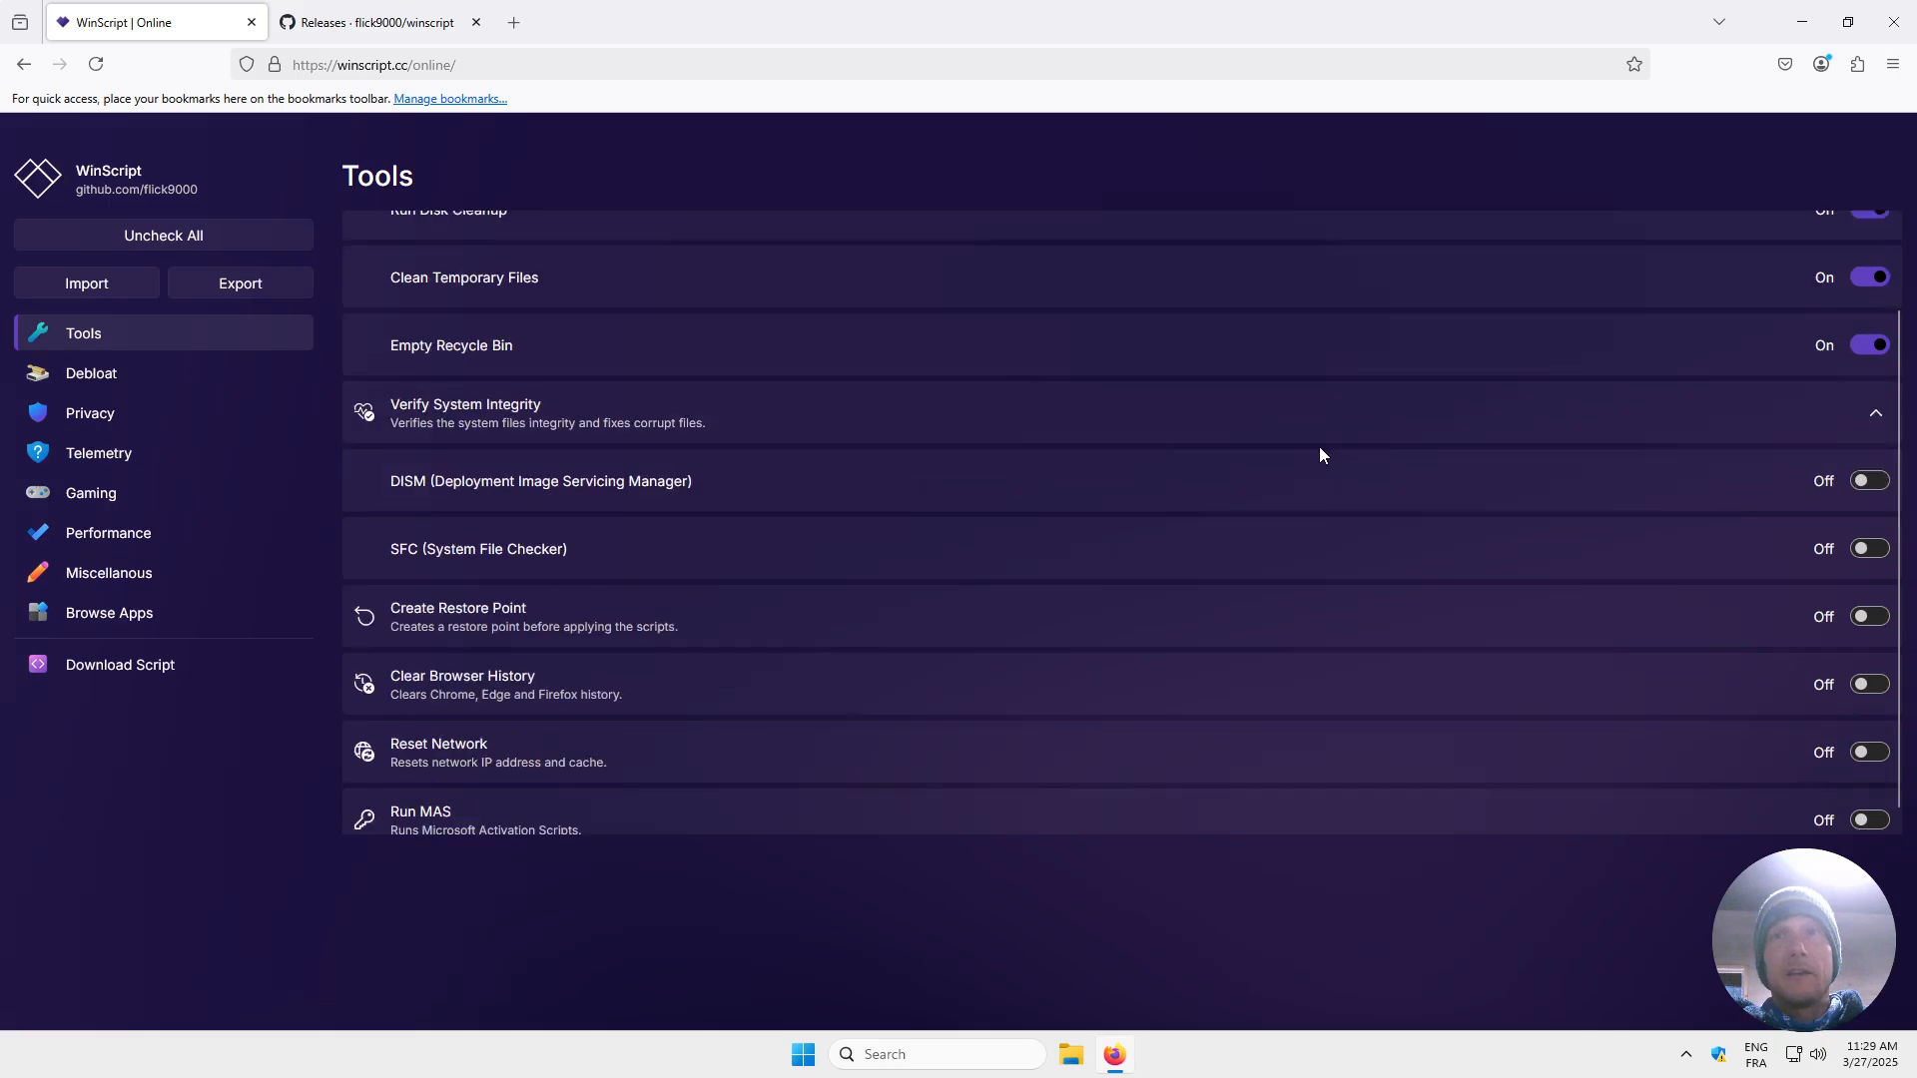
scroll(1323, 451, up, 1)
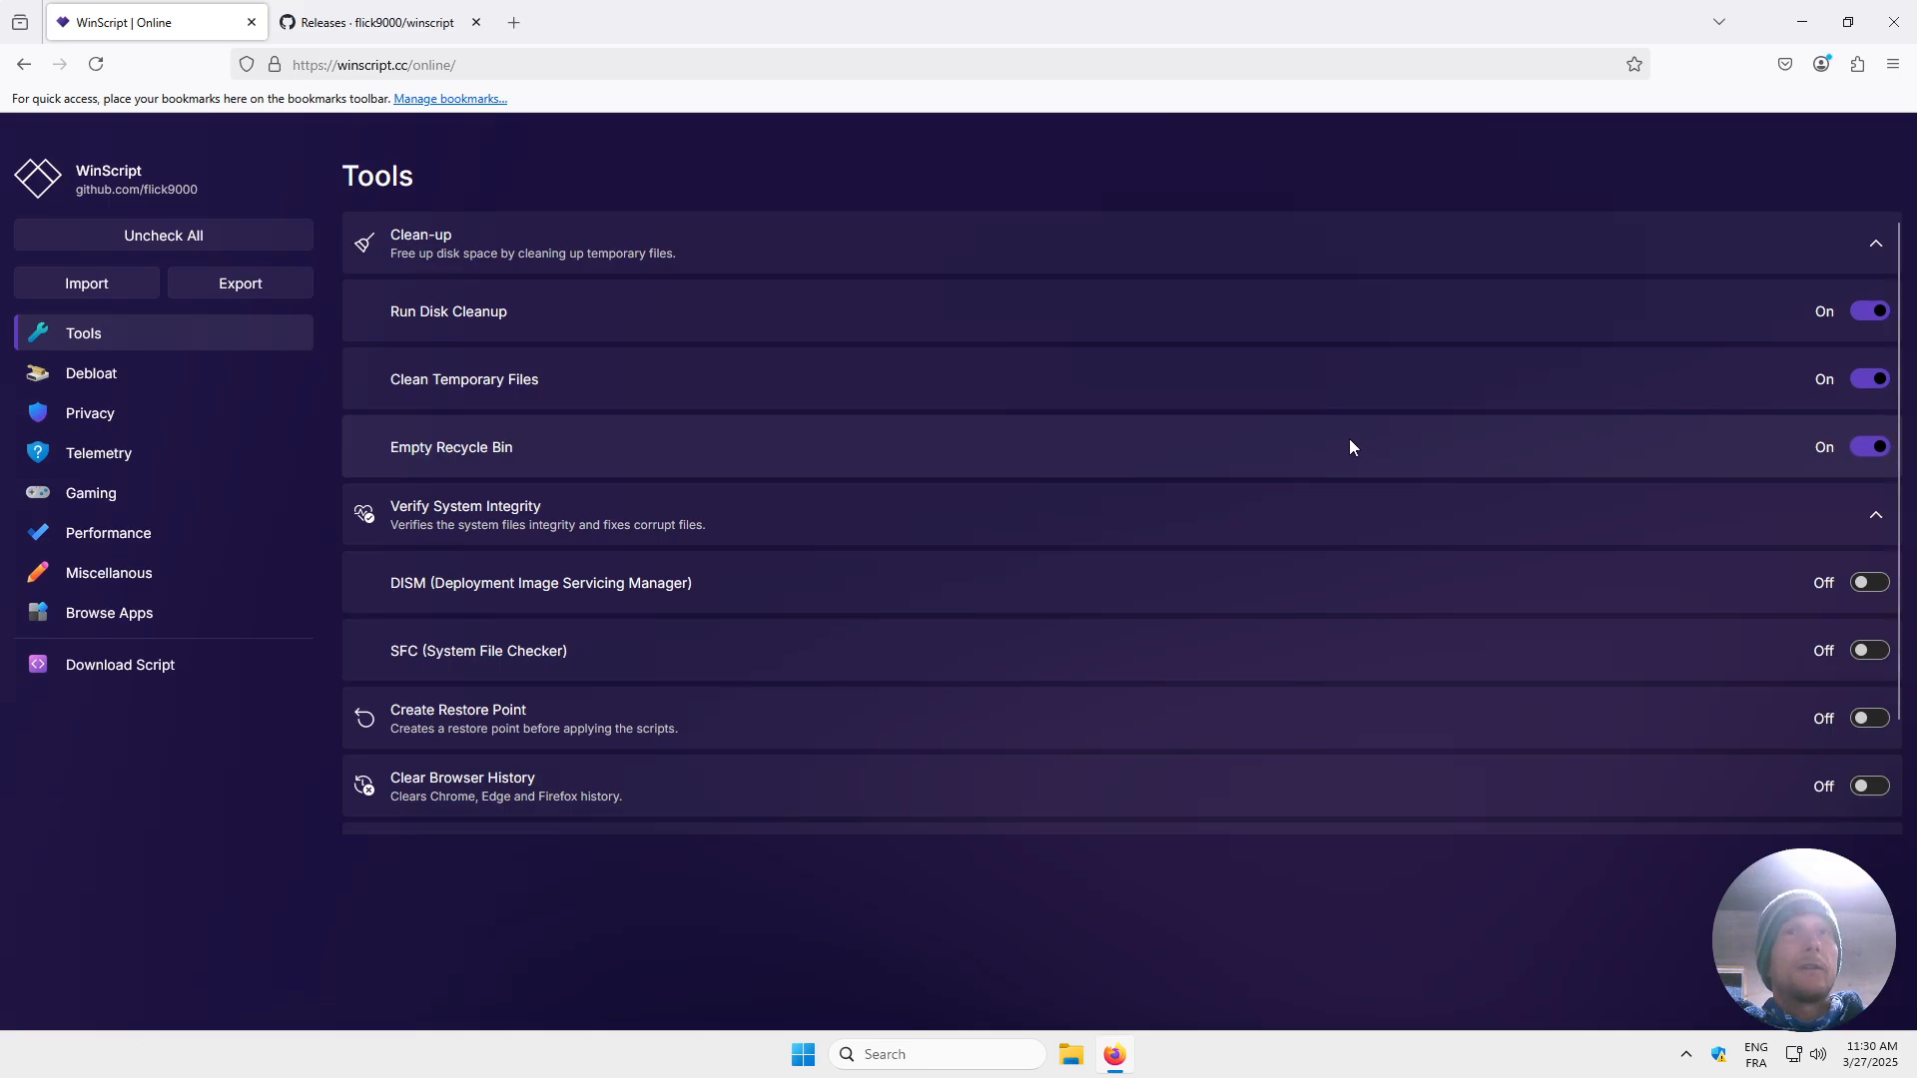
click(1874, 515)
click(1873, 515)
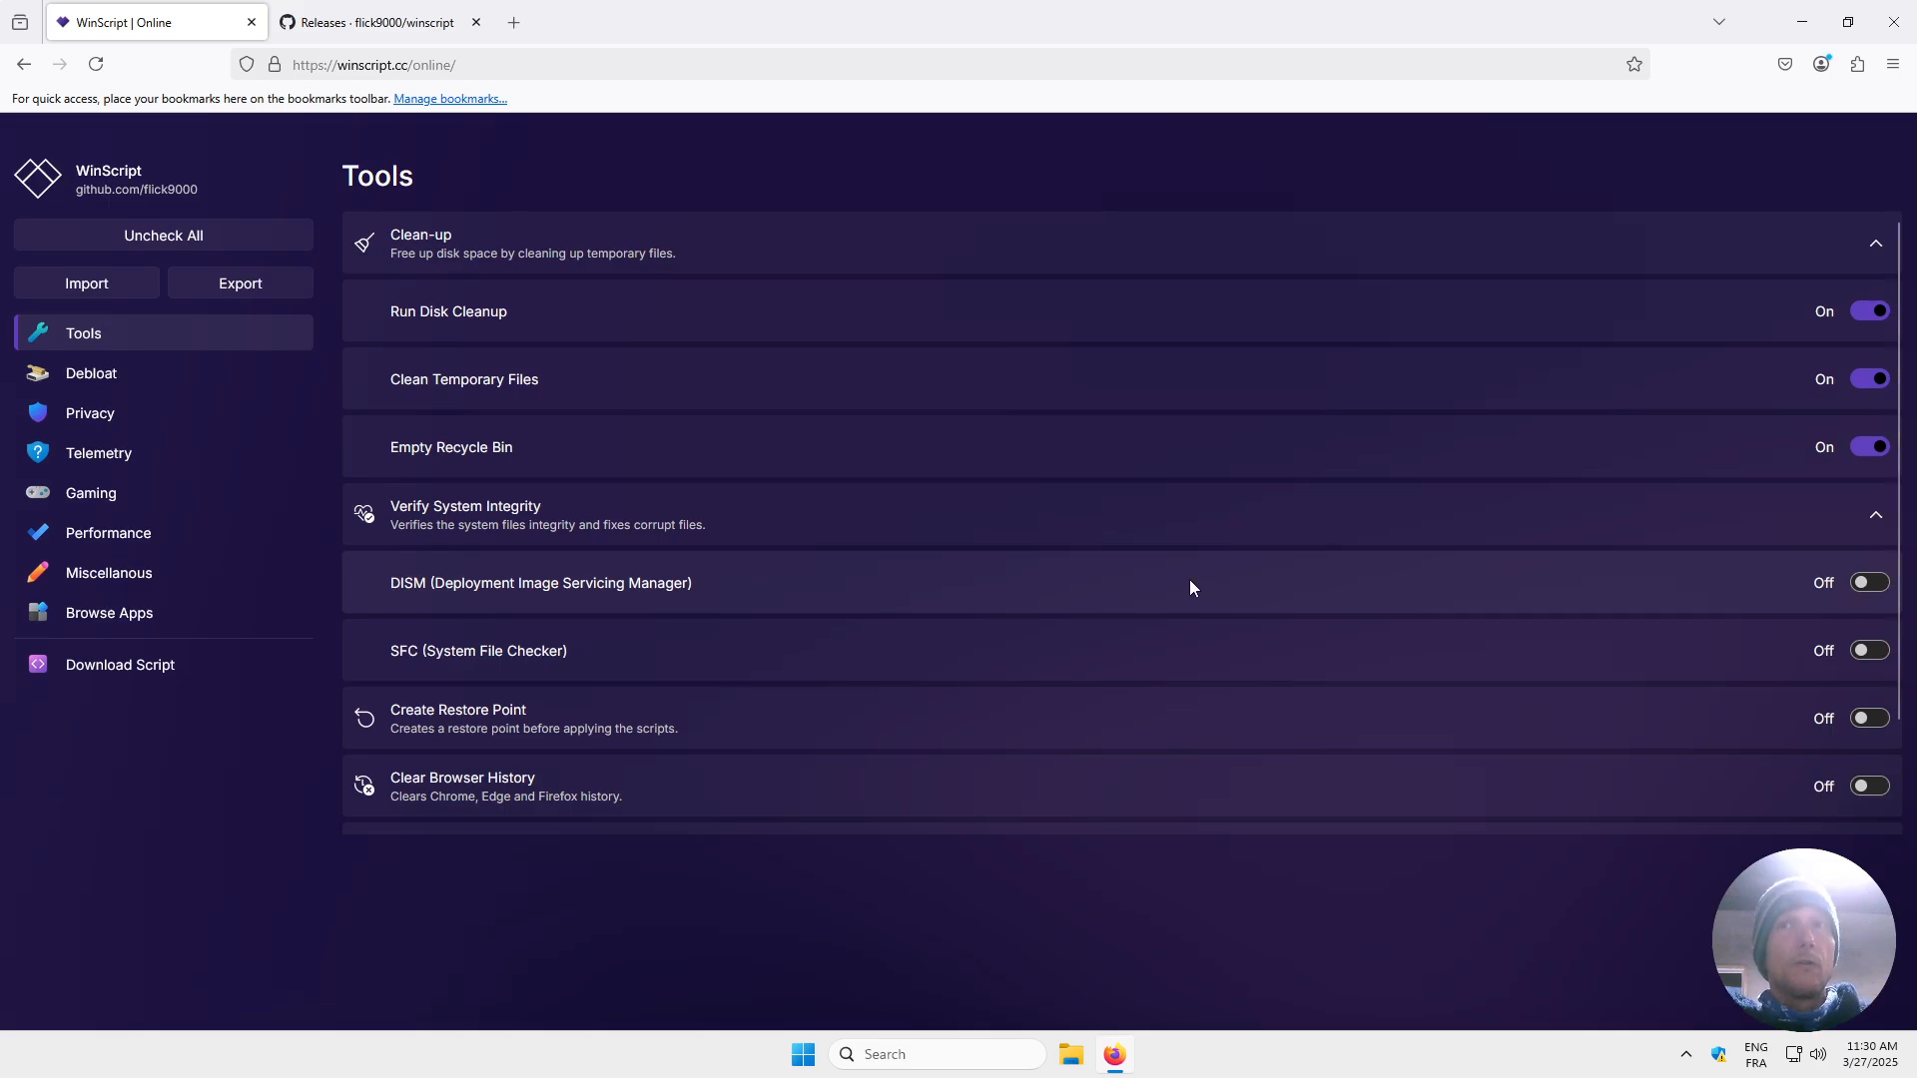
scroll(1189, 583, down, 2)
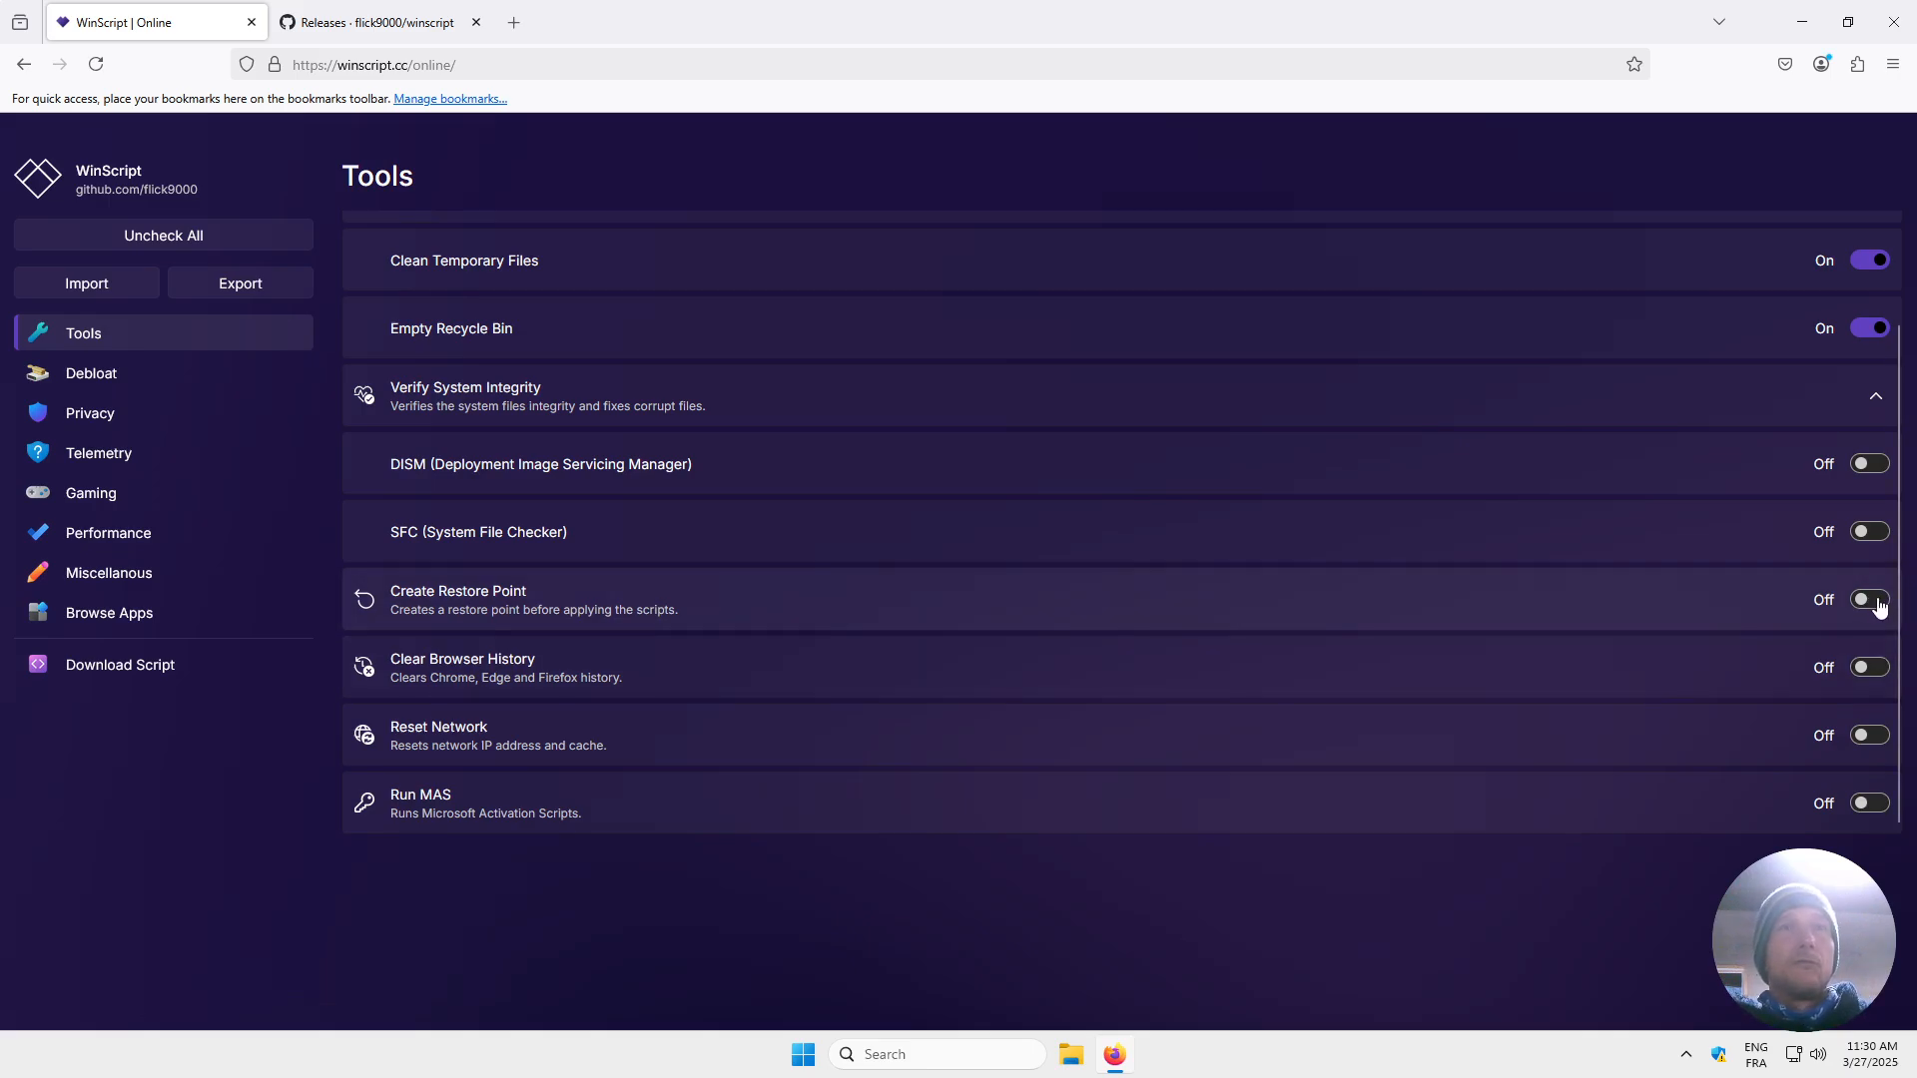
click(1869, 667)
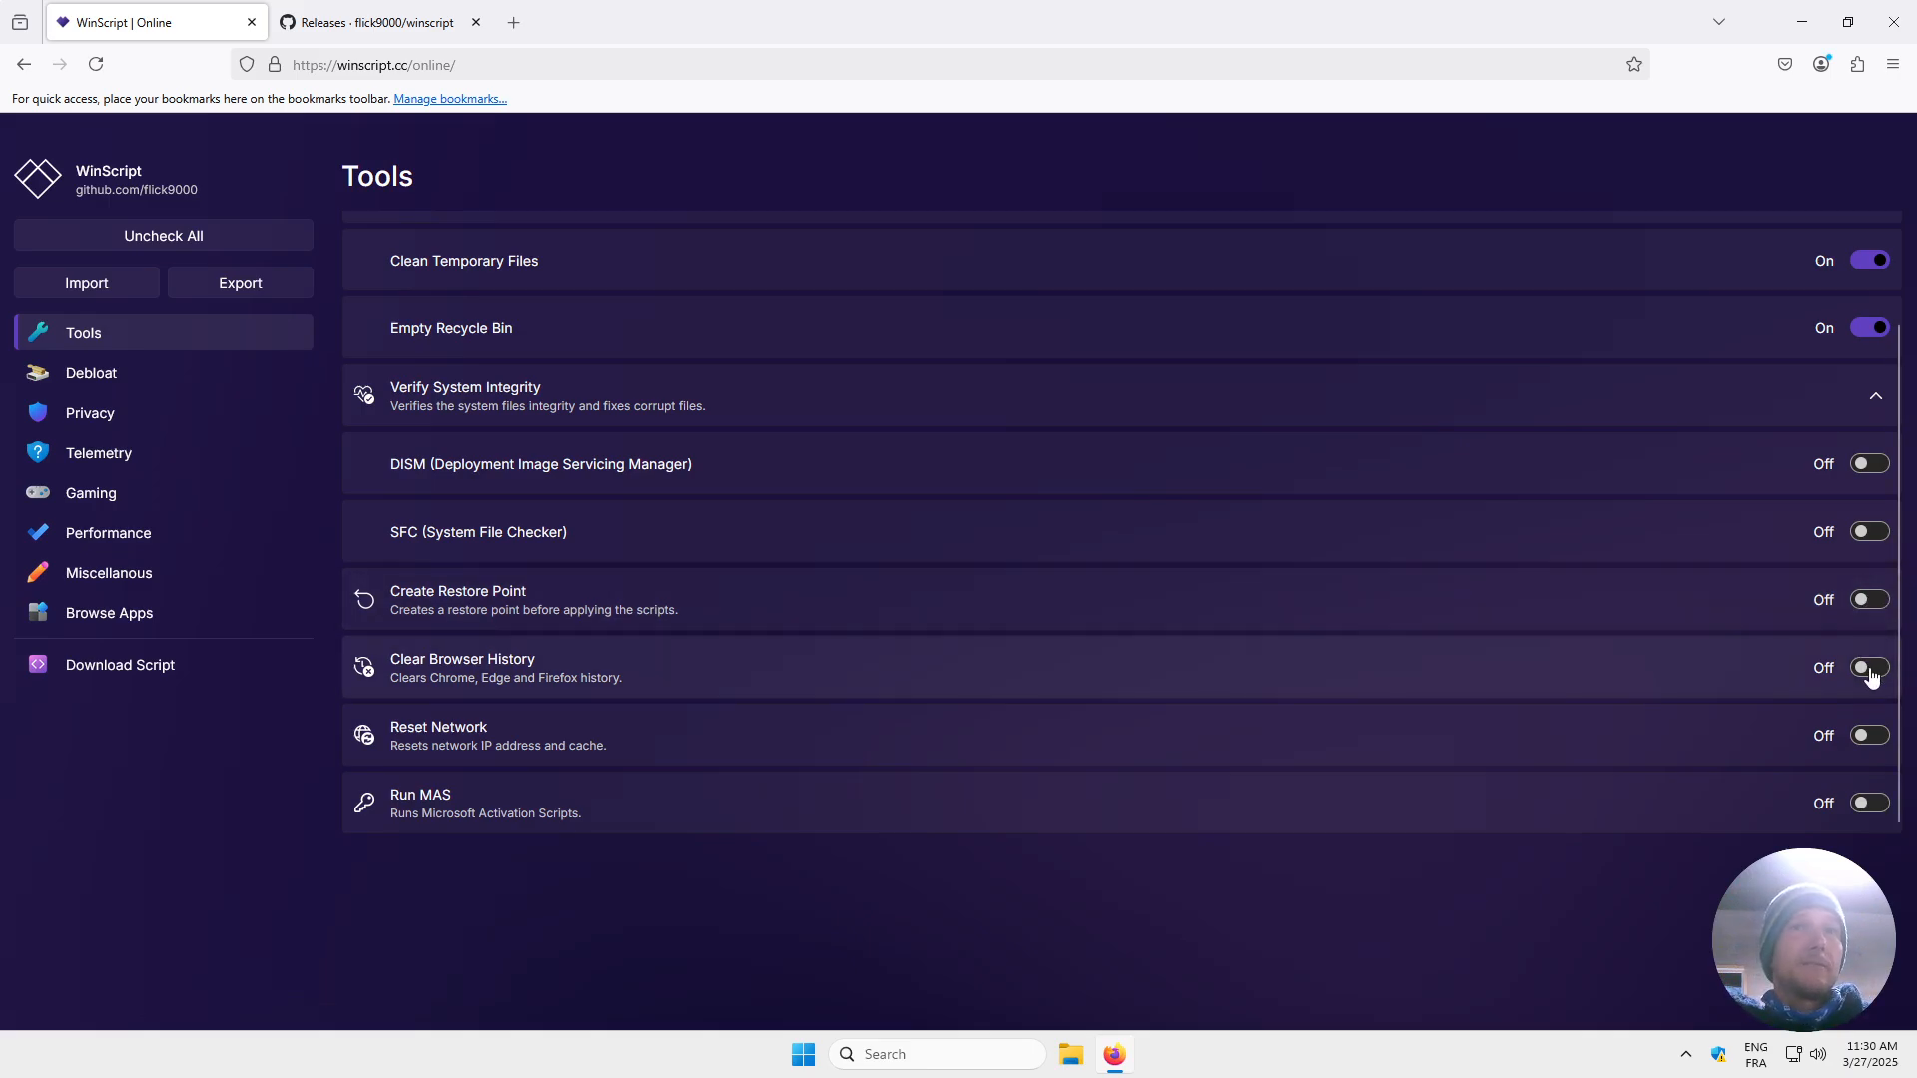
click(1869, 735)
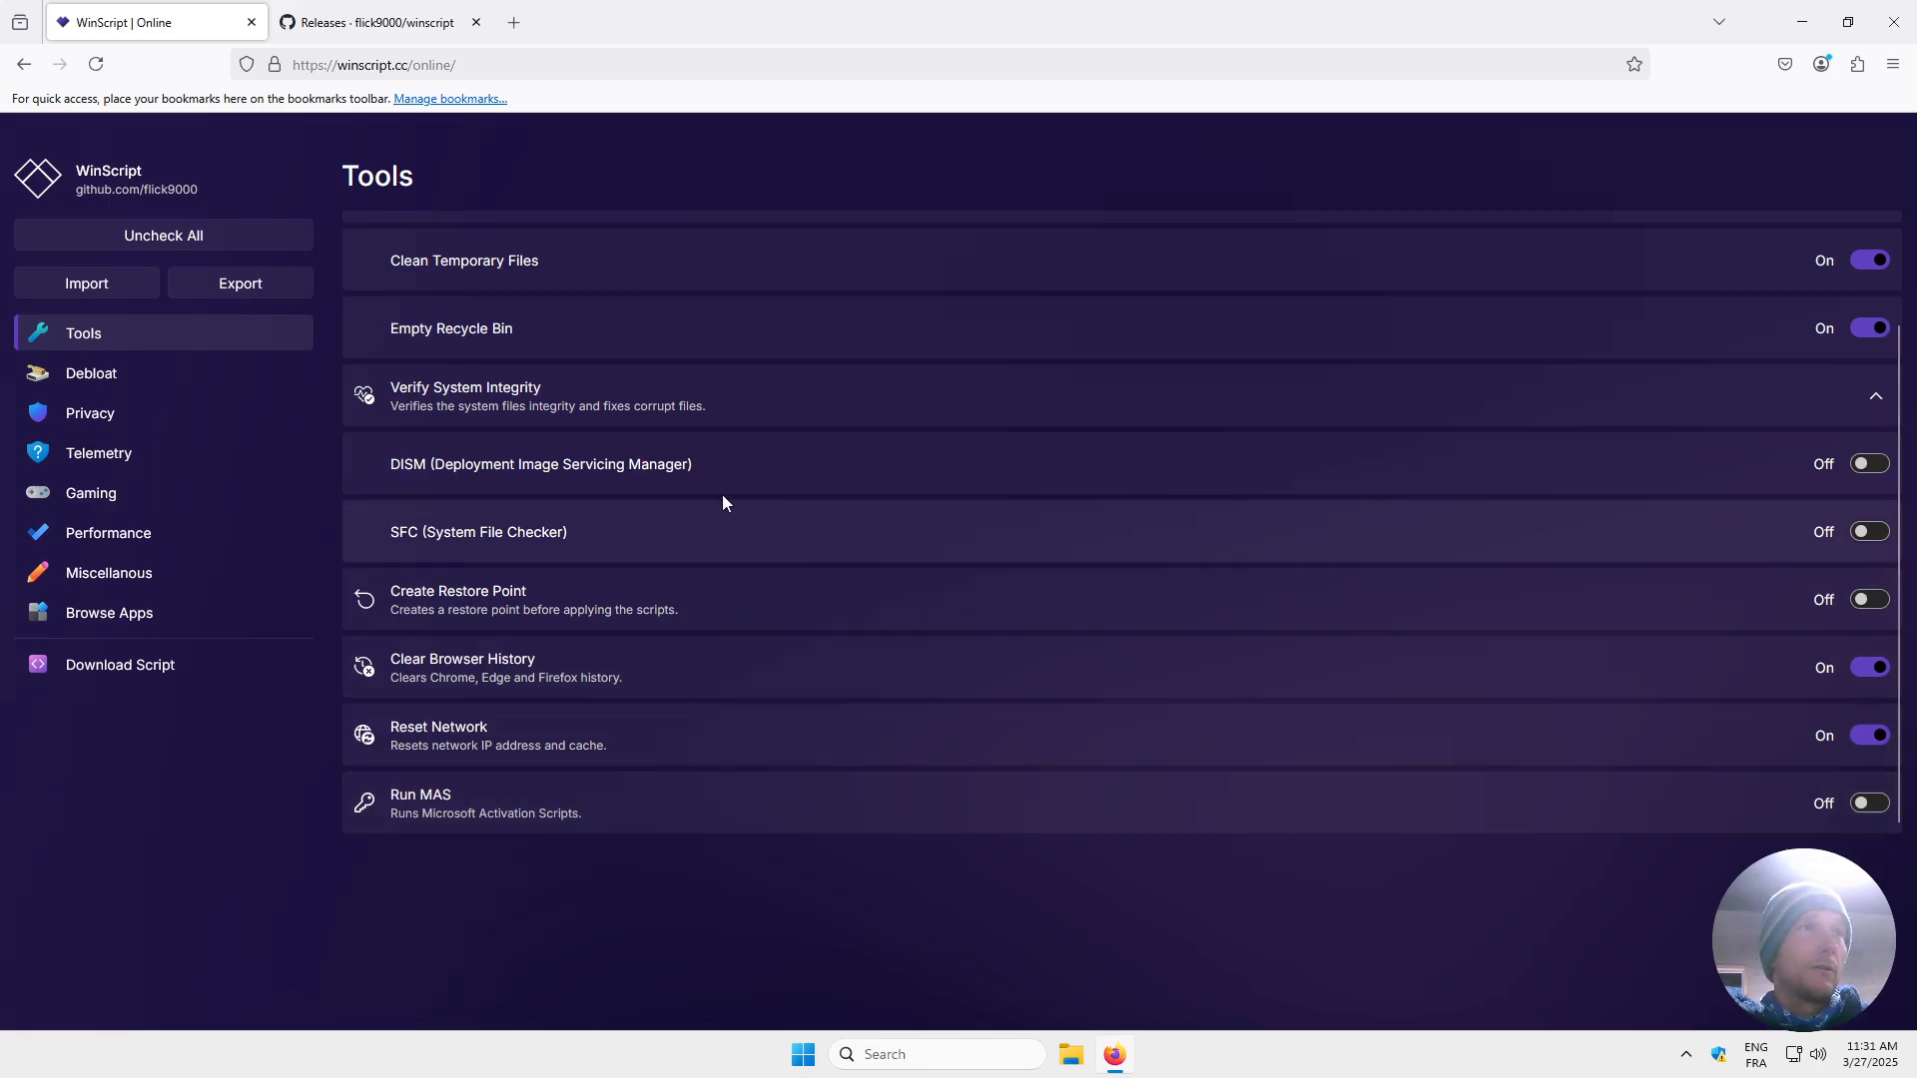
In the Debloat category, enable Debloat Edge and the removal of MS Store, OneDrive, Edge, Copilot, Widgets and Taskbar Widgets.
click(149, 374)
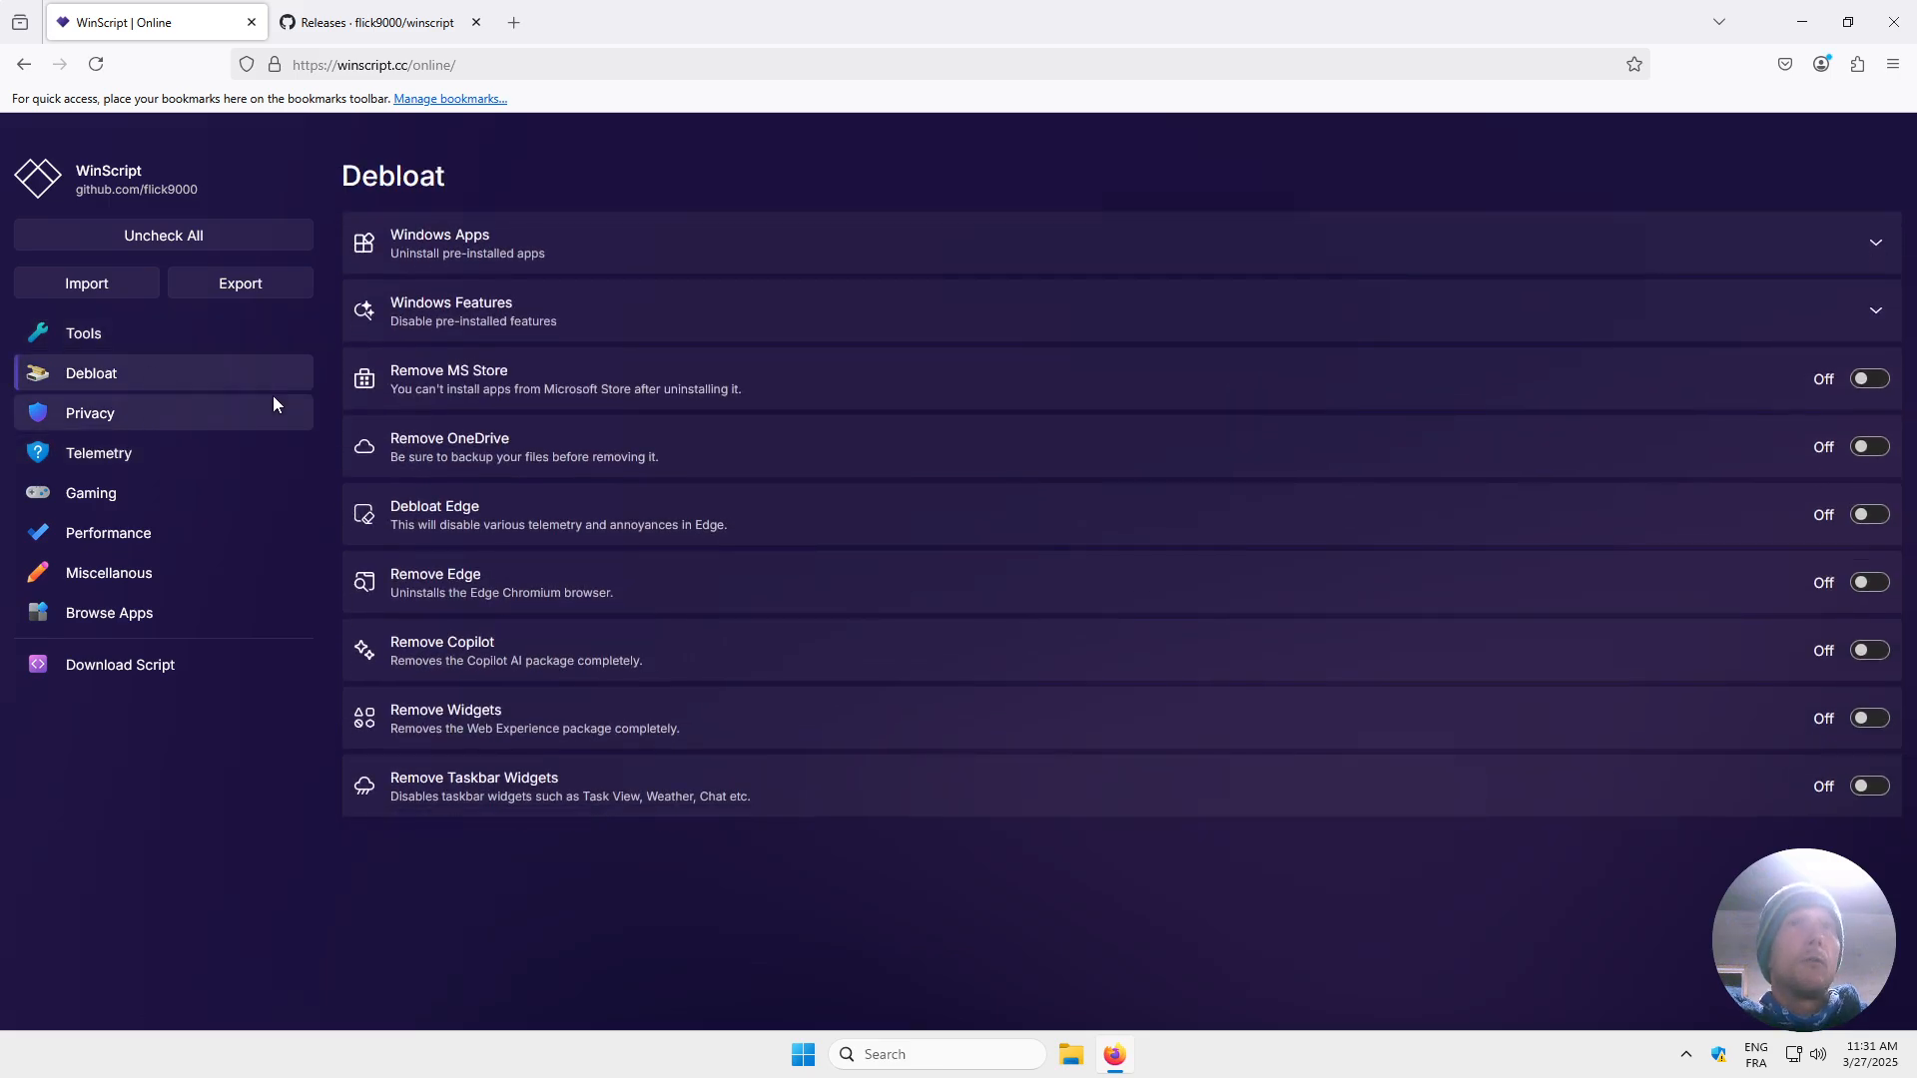
click(1870, 389)
click(1871, 515)
click(1880, 584)
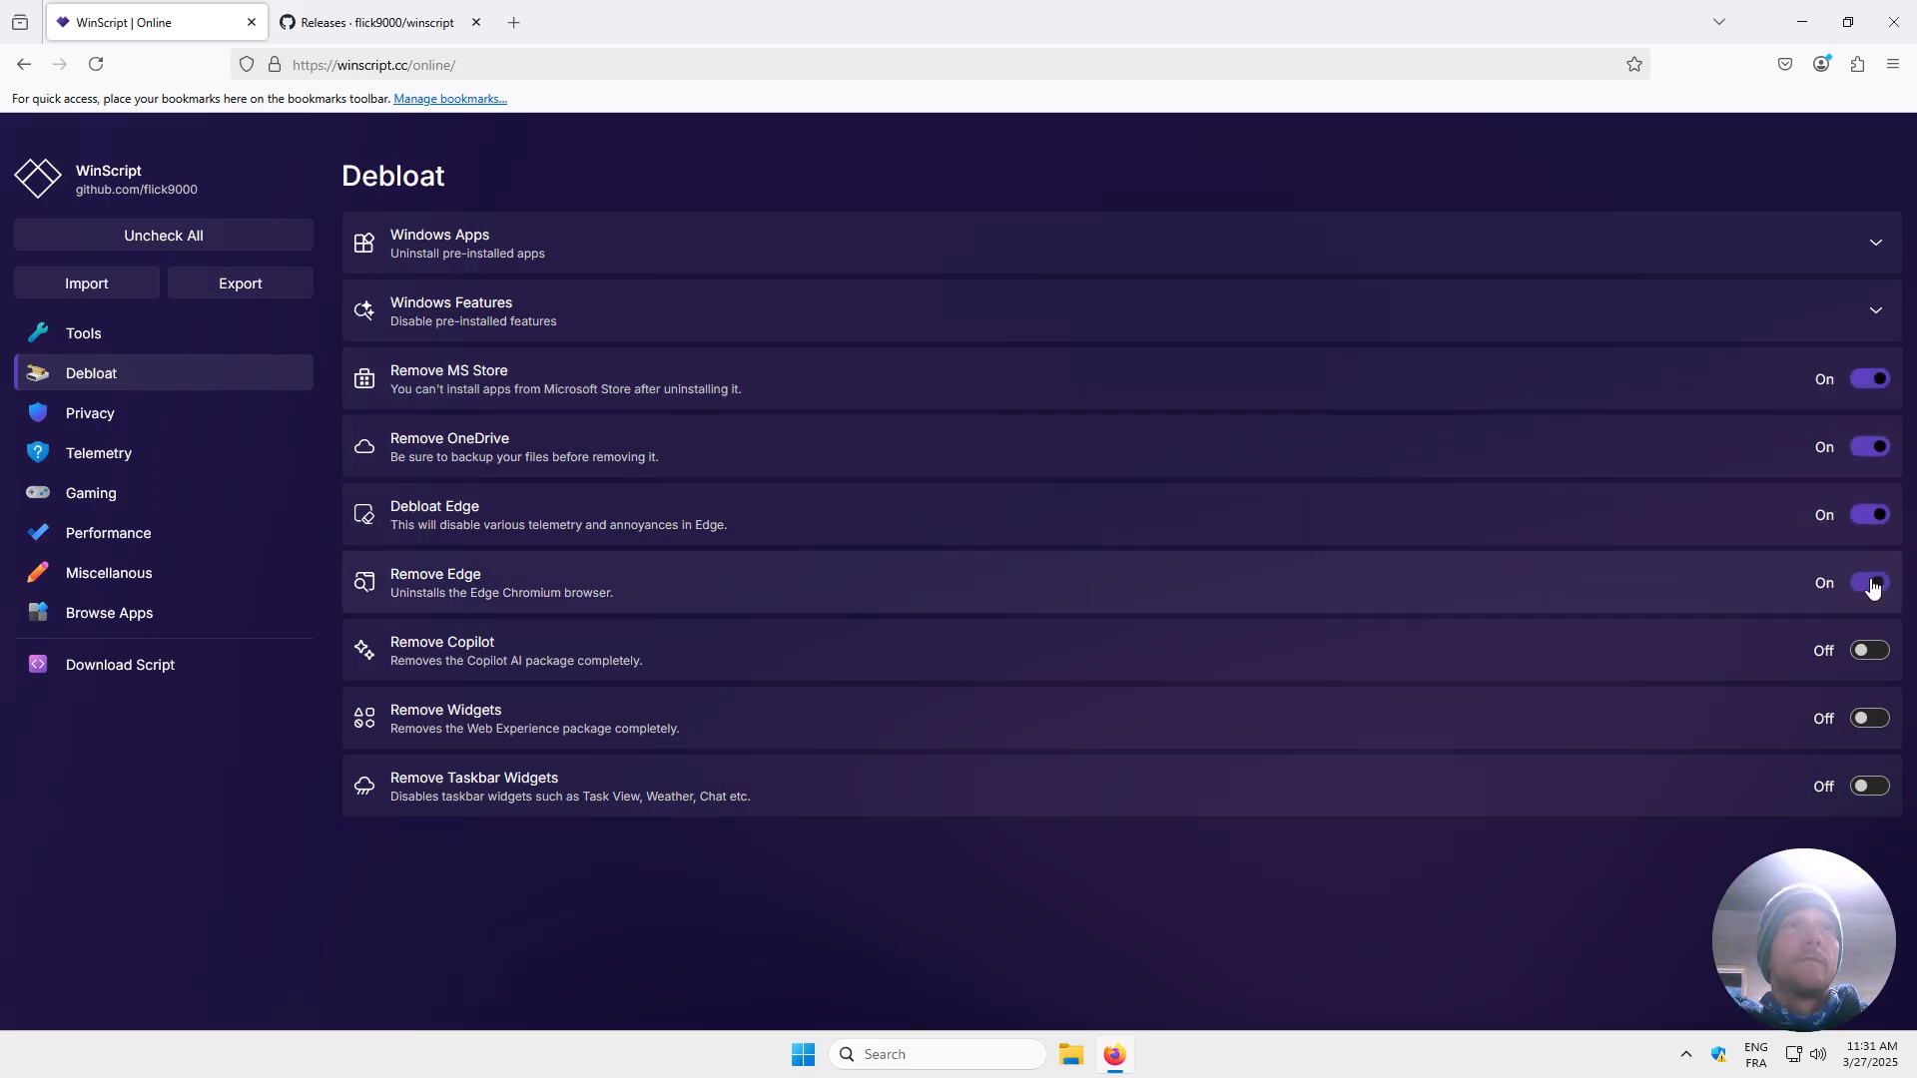
click(1878, 659)
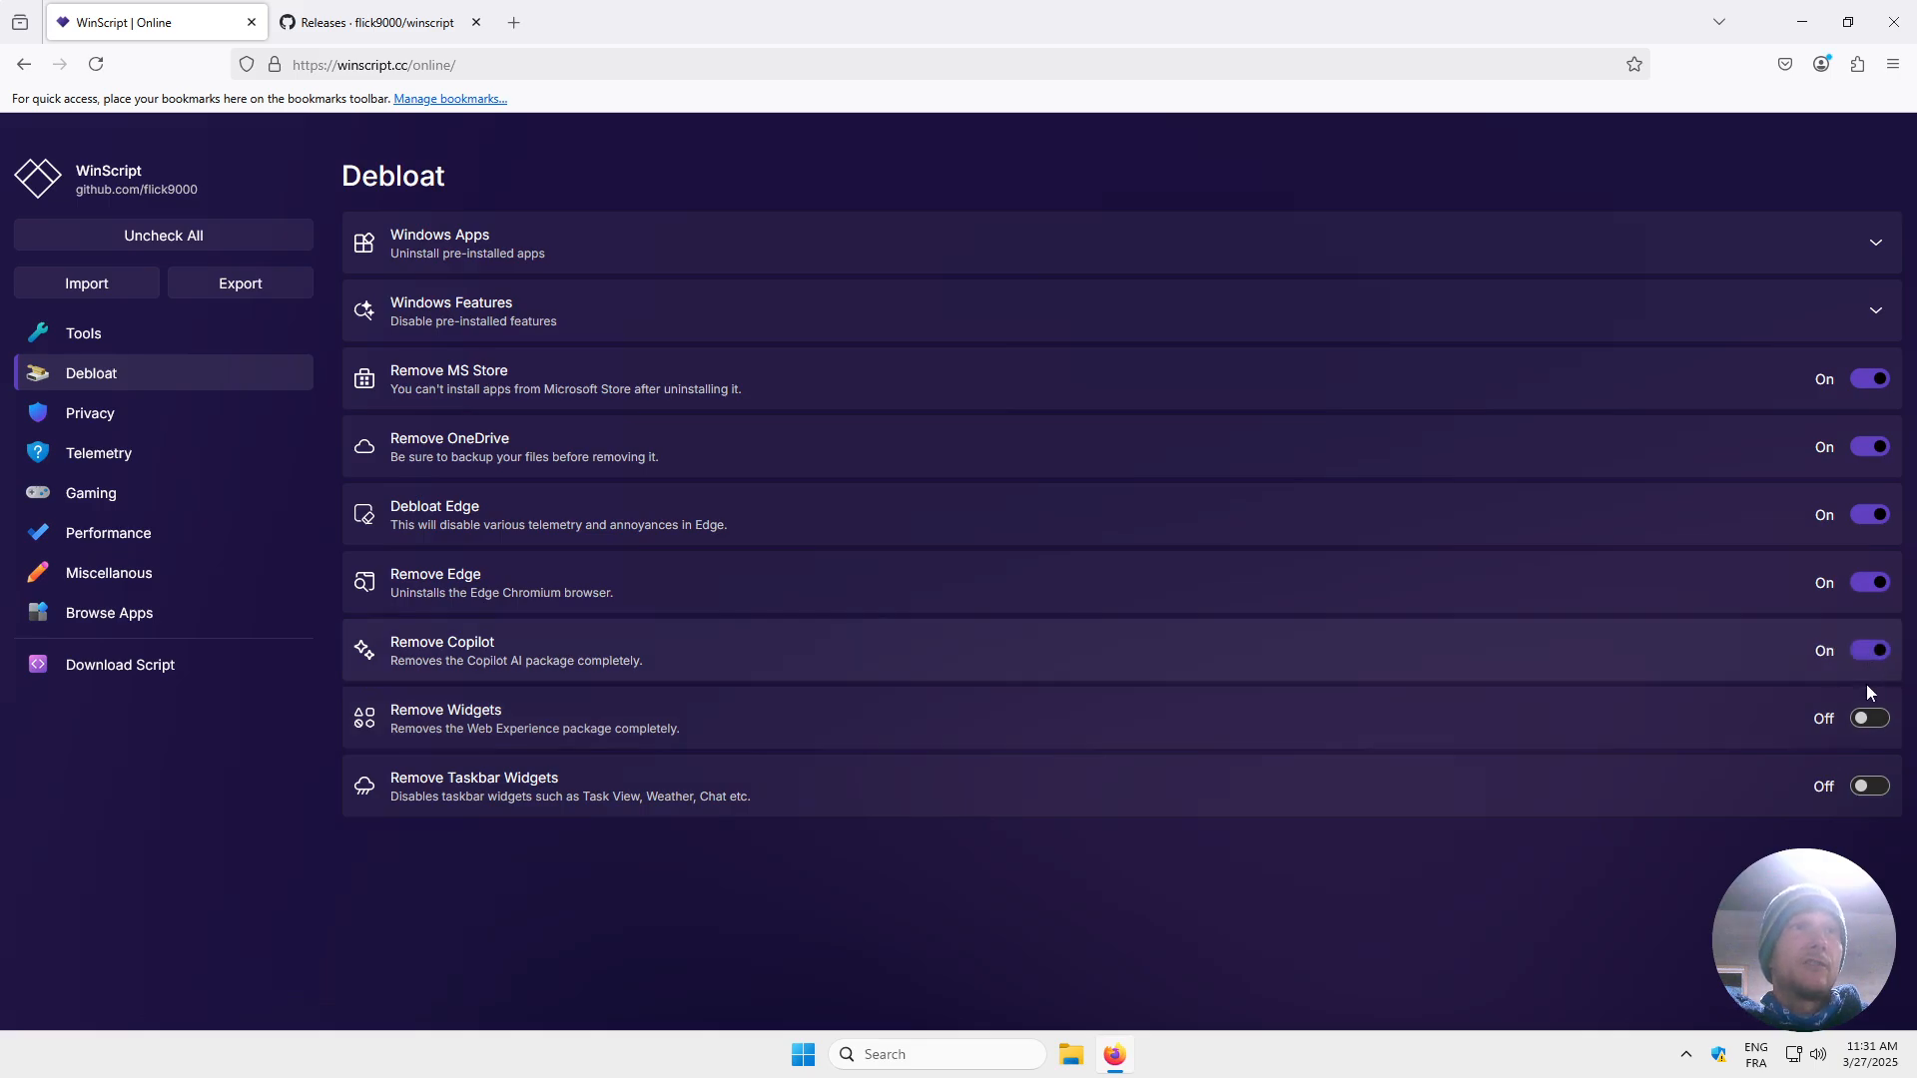
click(1873, 723)
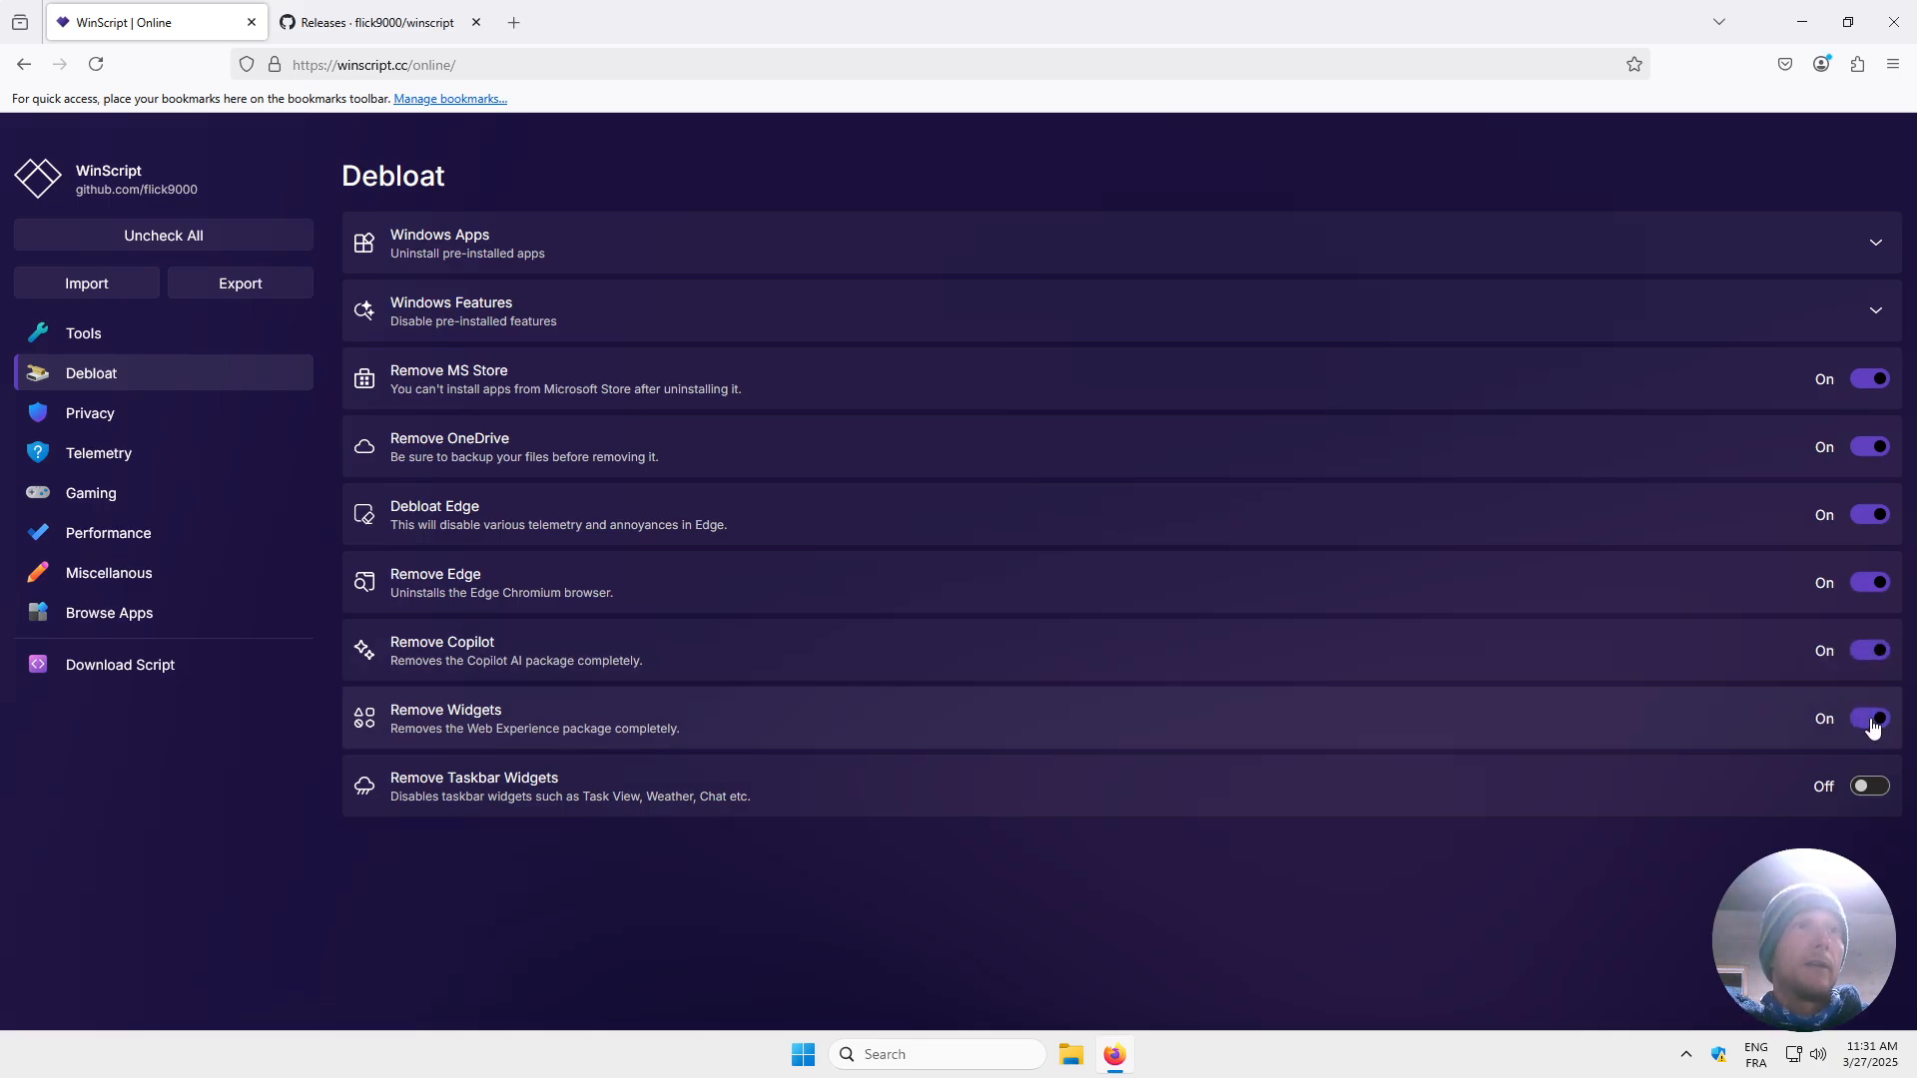
click(1871, 788)
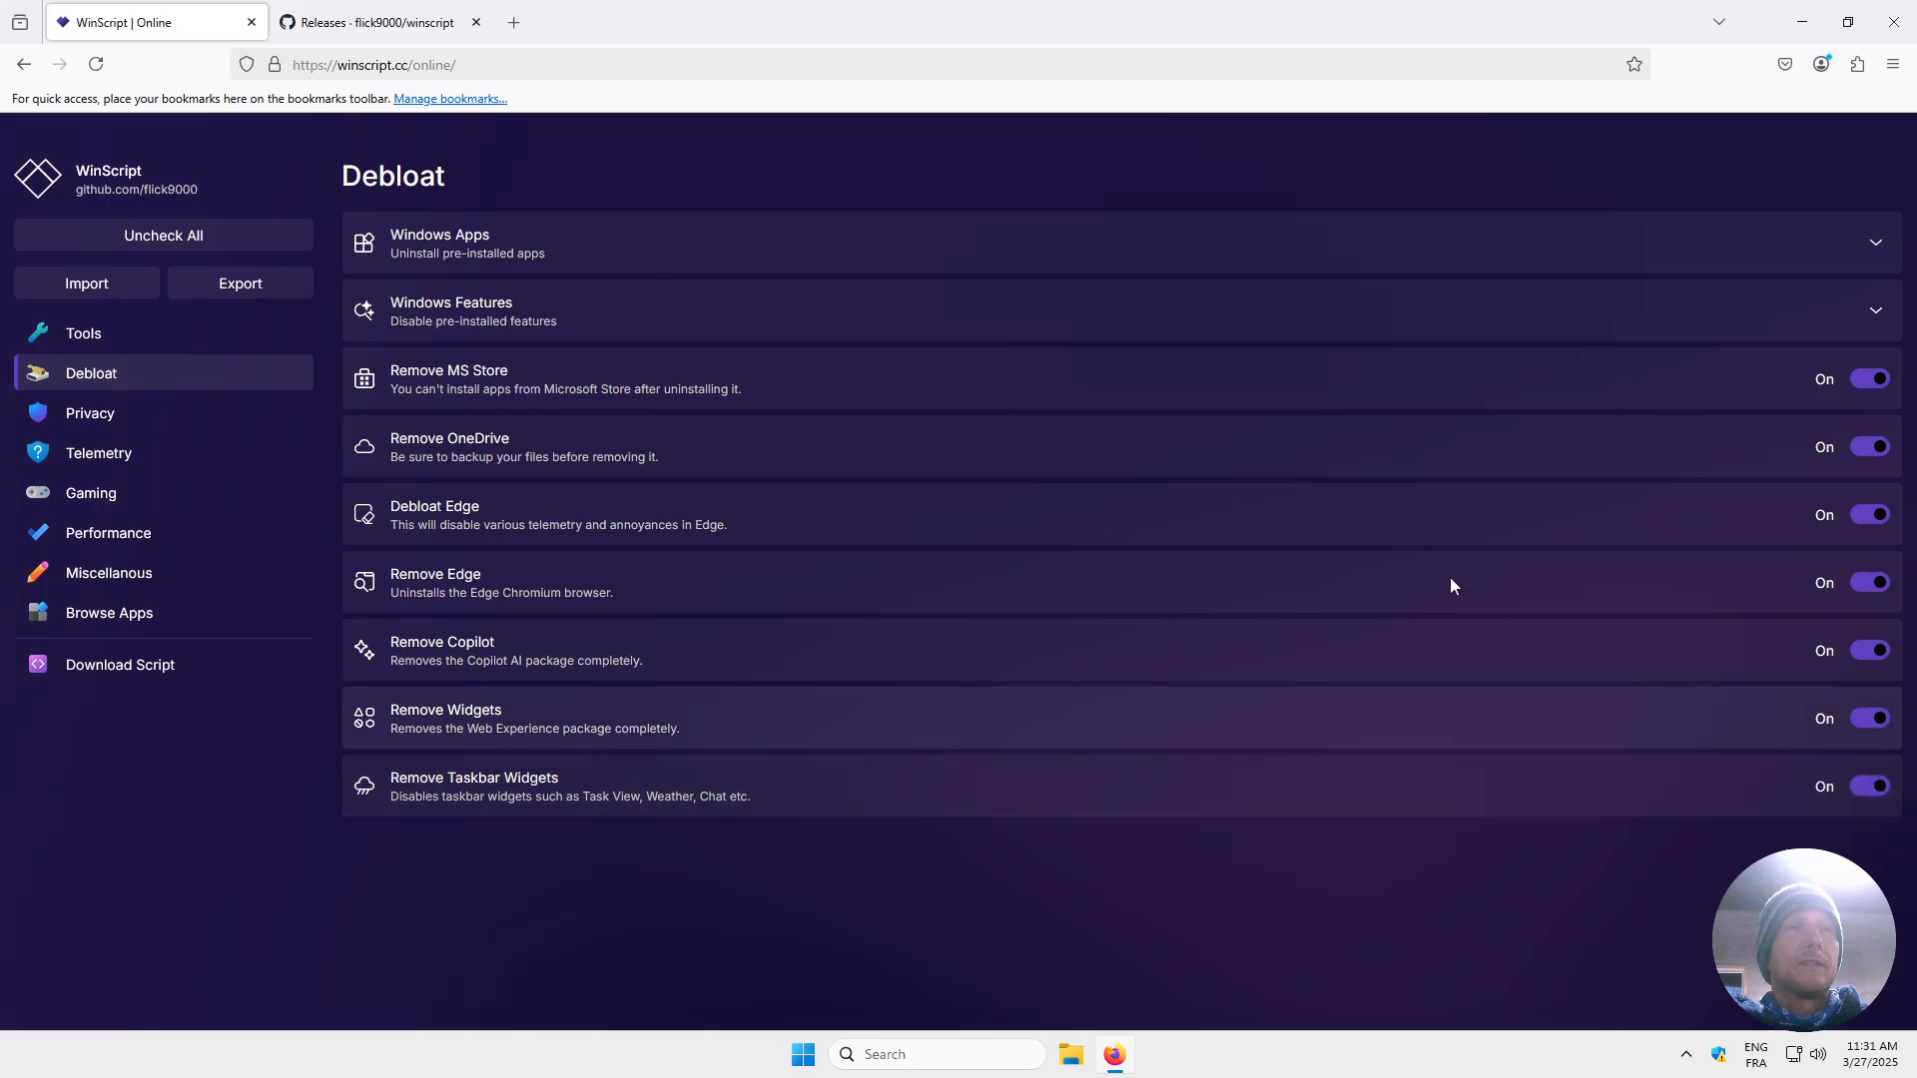
Under Windows Apps, enable the removal of Third-Party Apps, Extensions, Microsoft Apps and Xbox Apps.
click(774, 249)
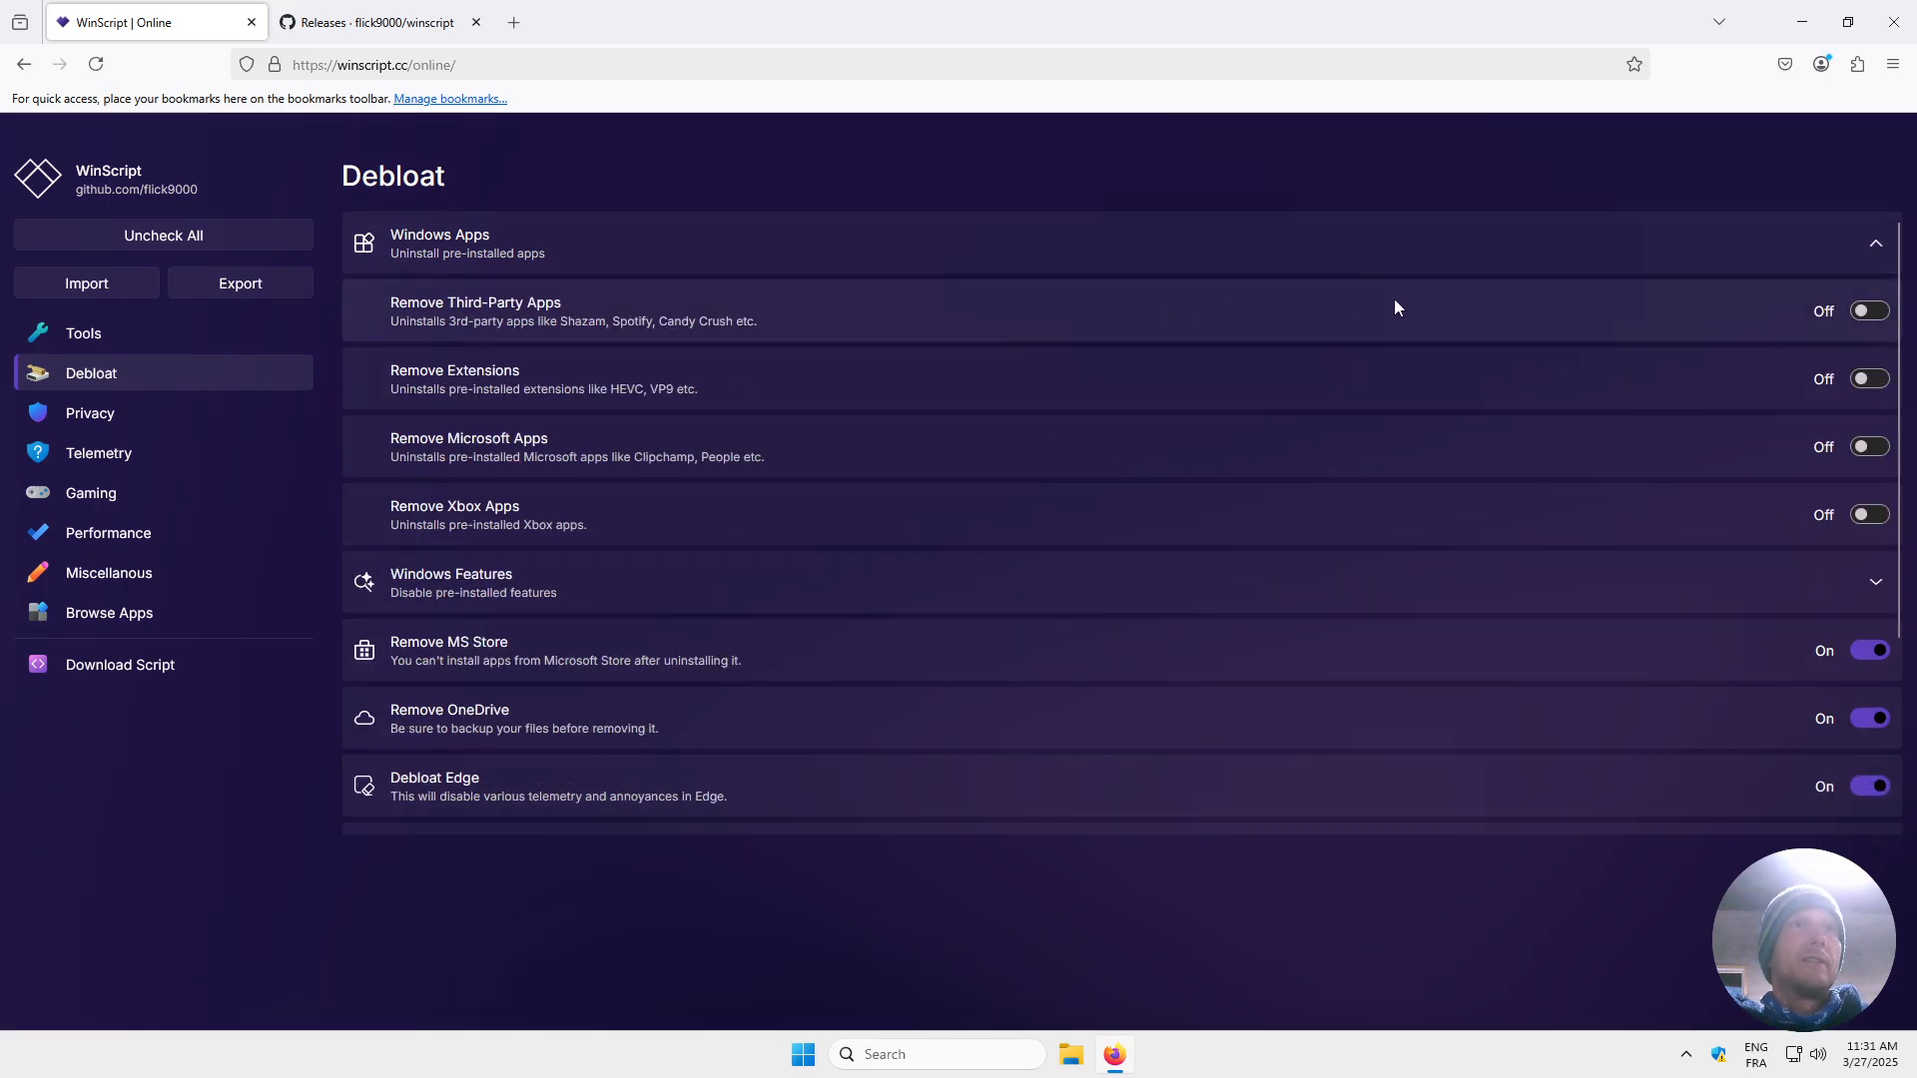
click(1870, 381)
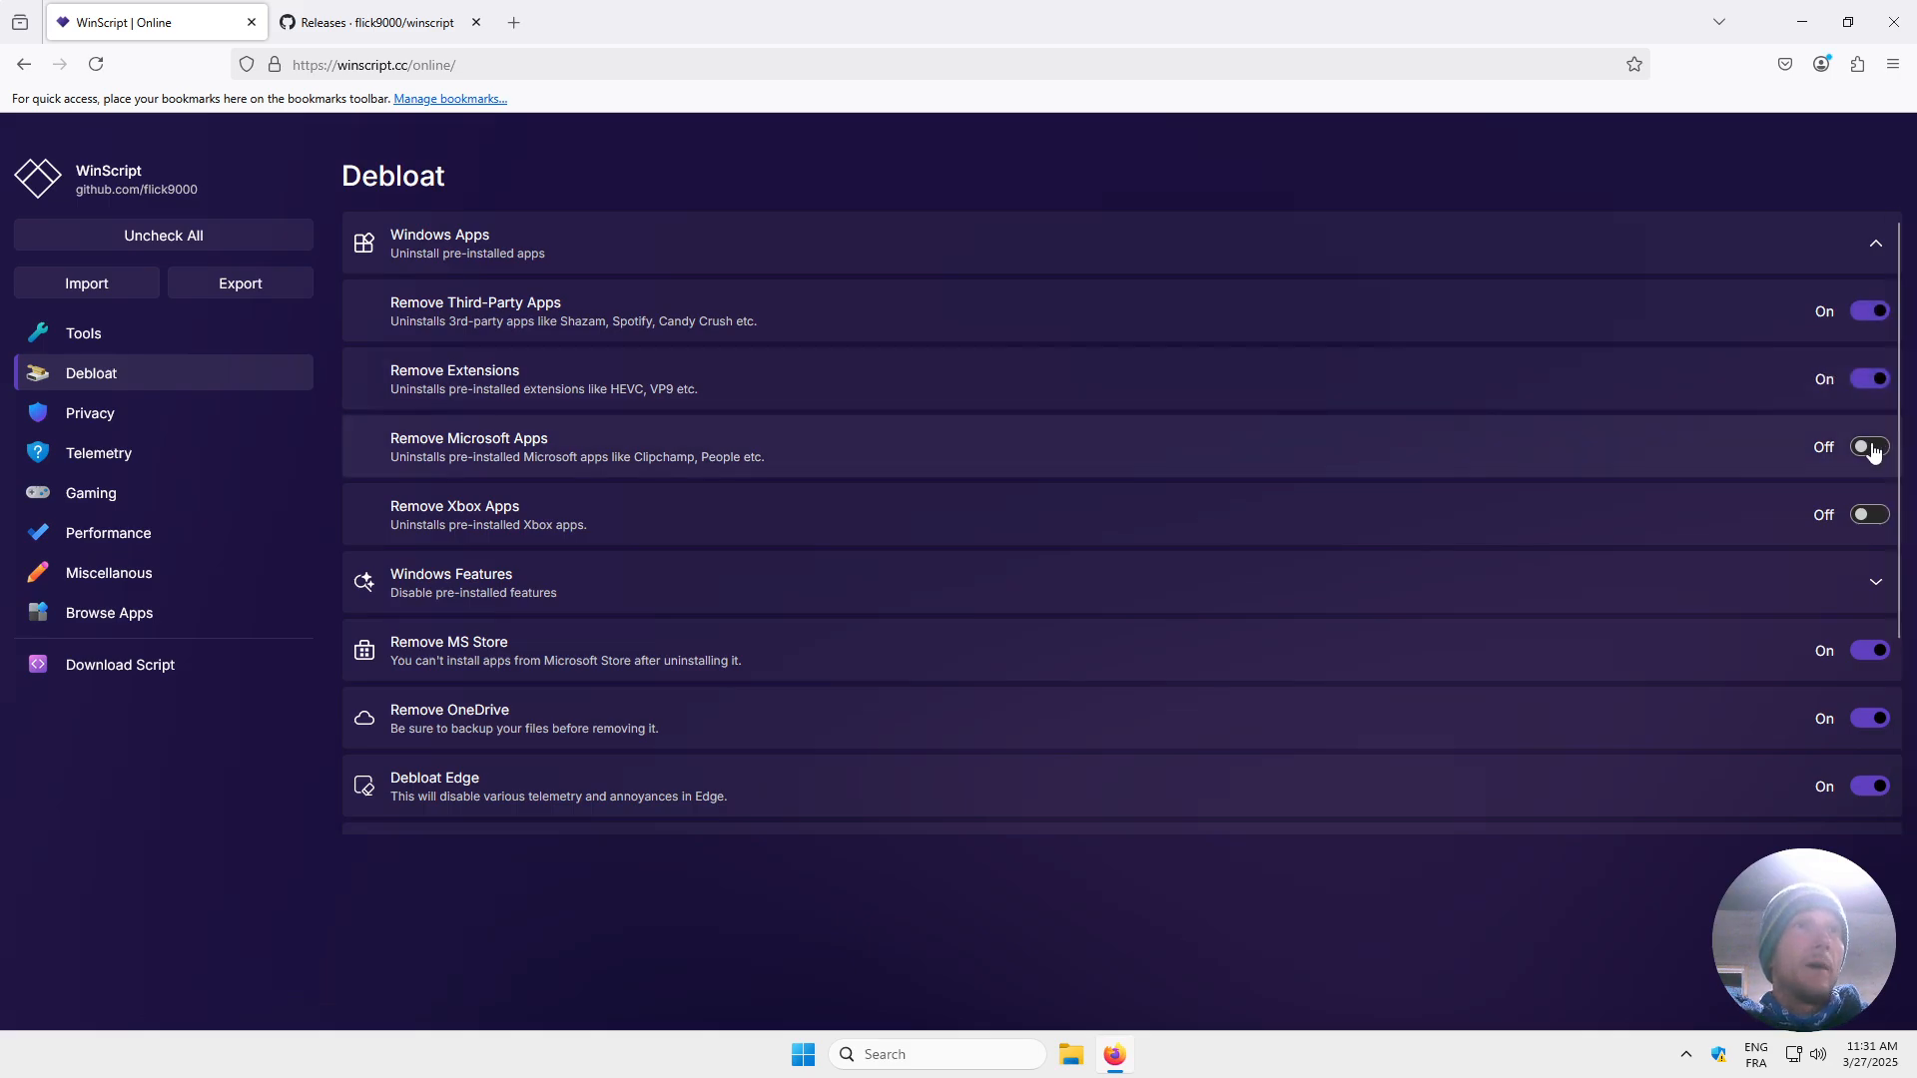
click(1870, 448)
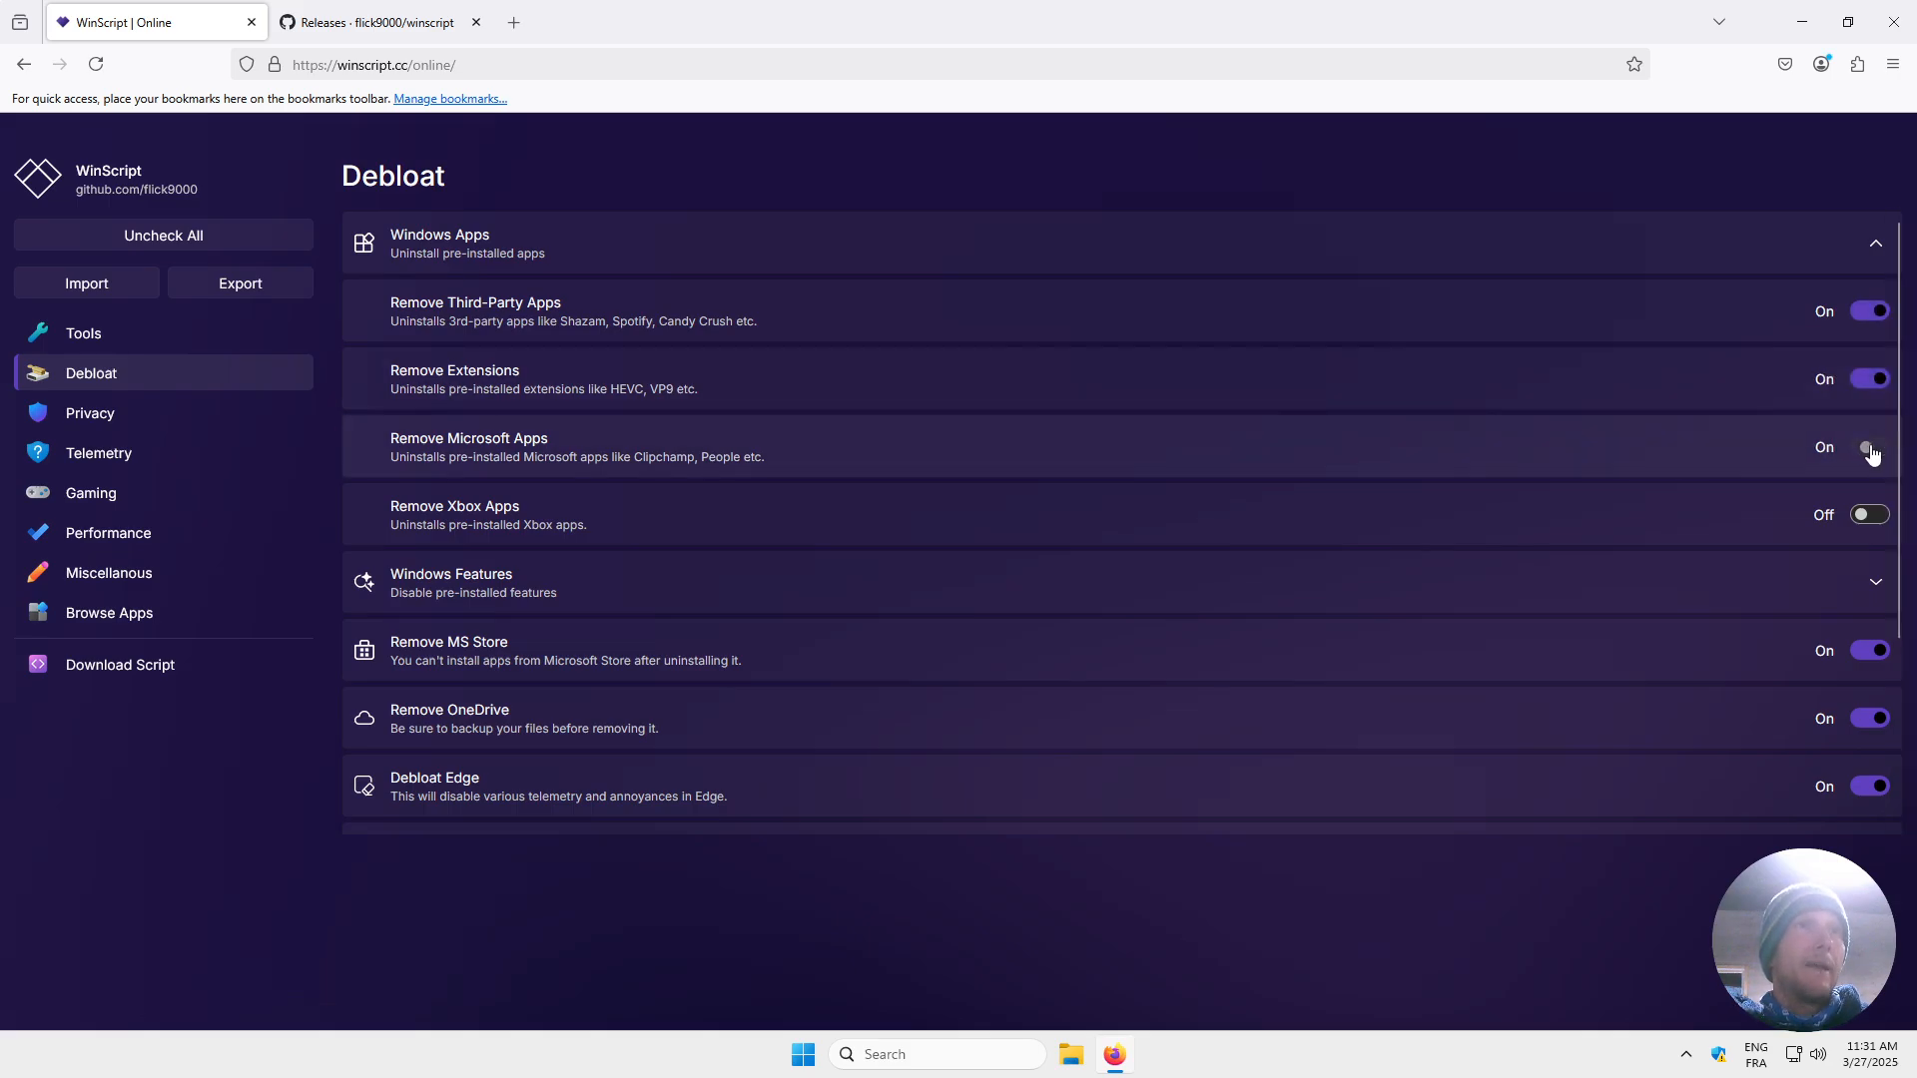
click(1874, 512)
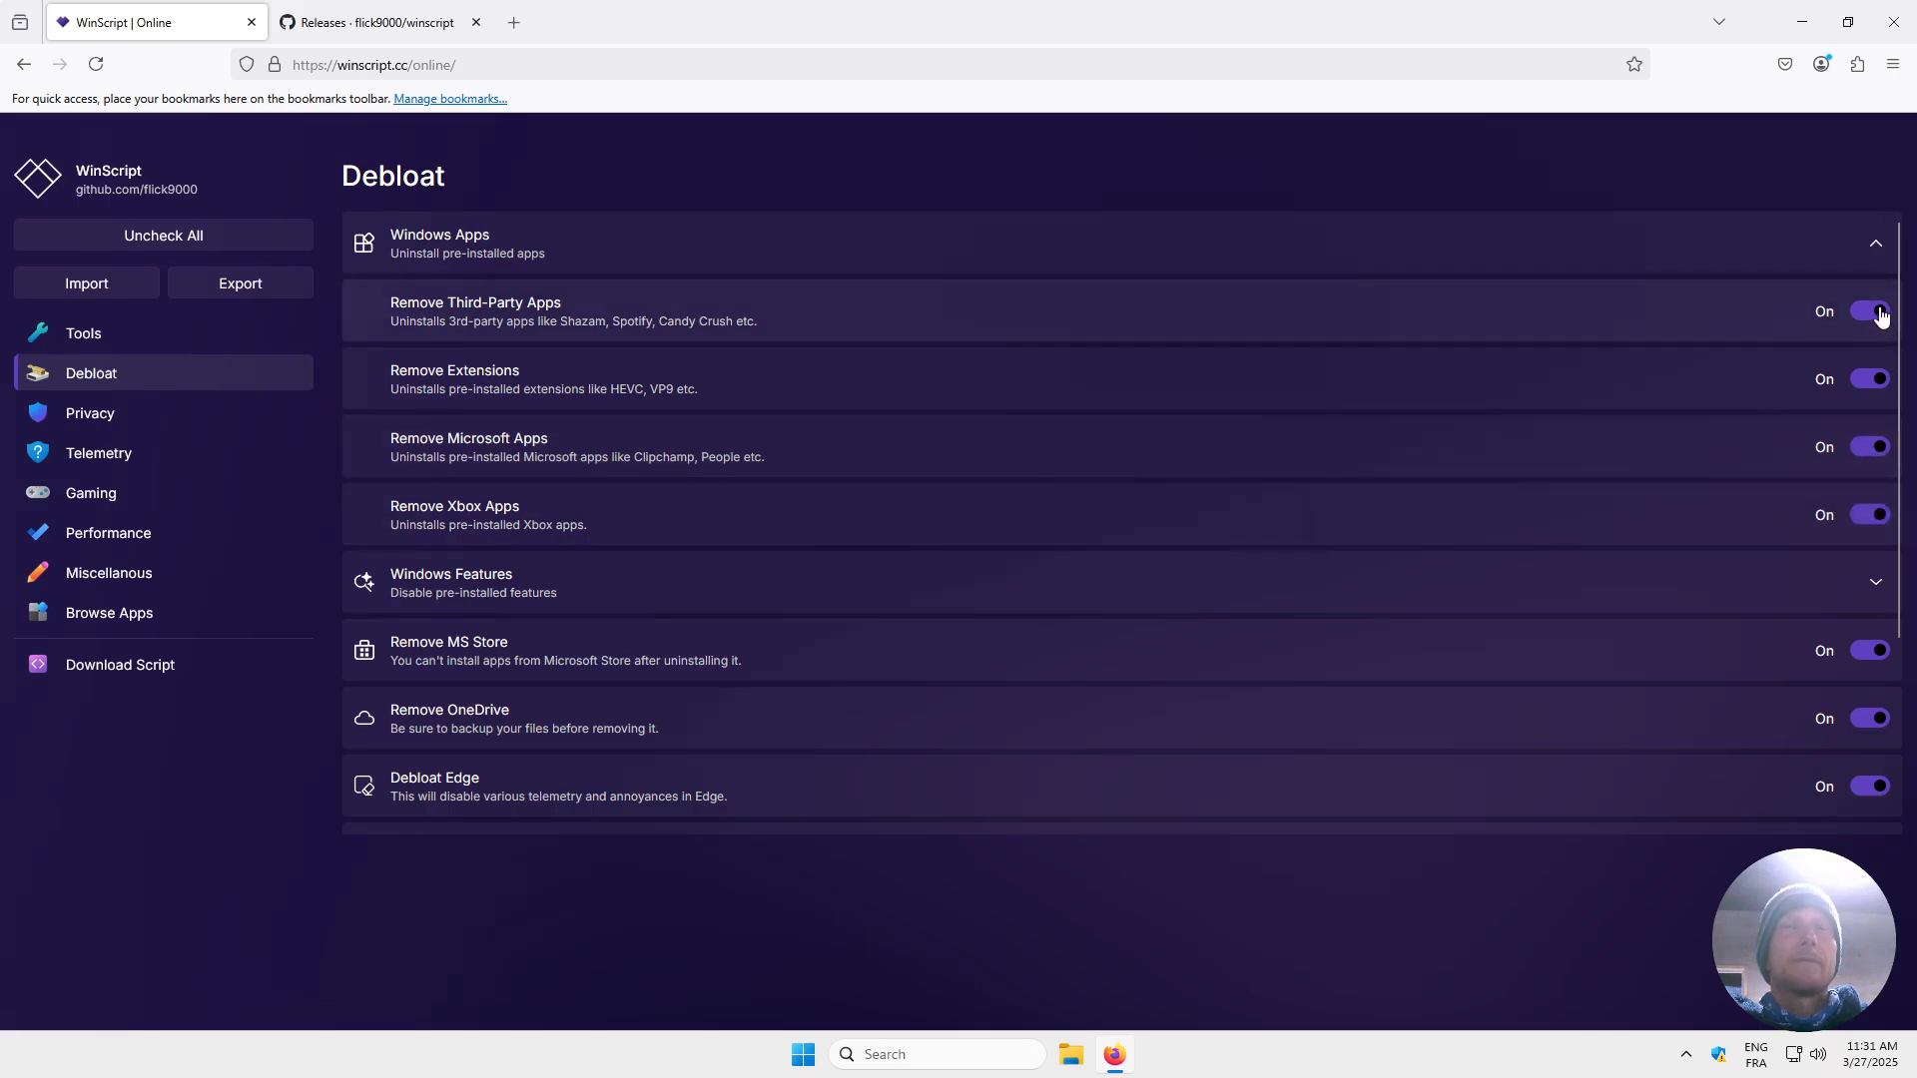
Under Windows Features, enable disabling of Consumer Features, Recall, Internet Explorer, Hyper-V, Fax & Scan and Media Player.
click(1875, 244)
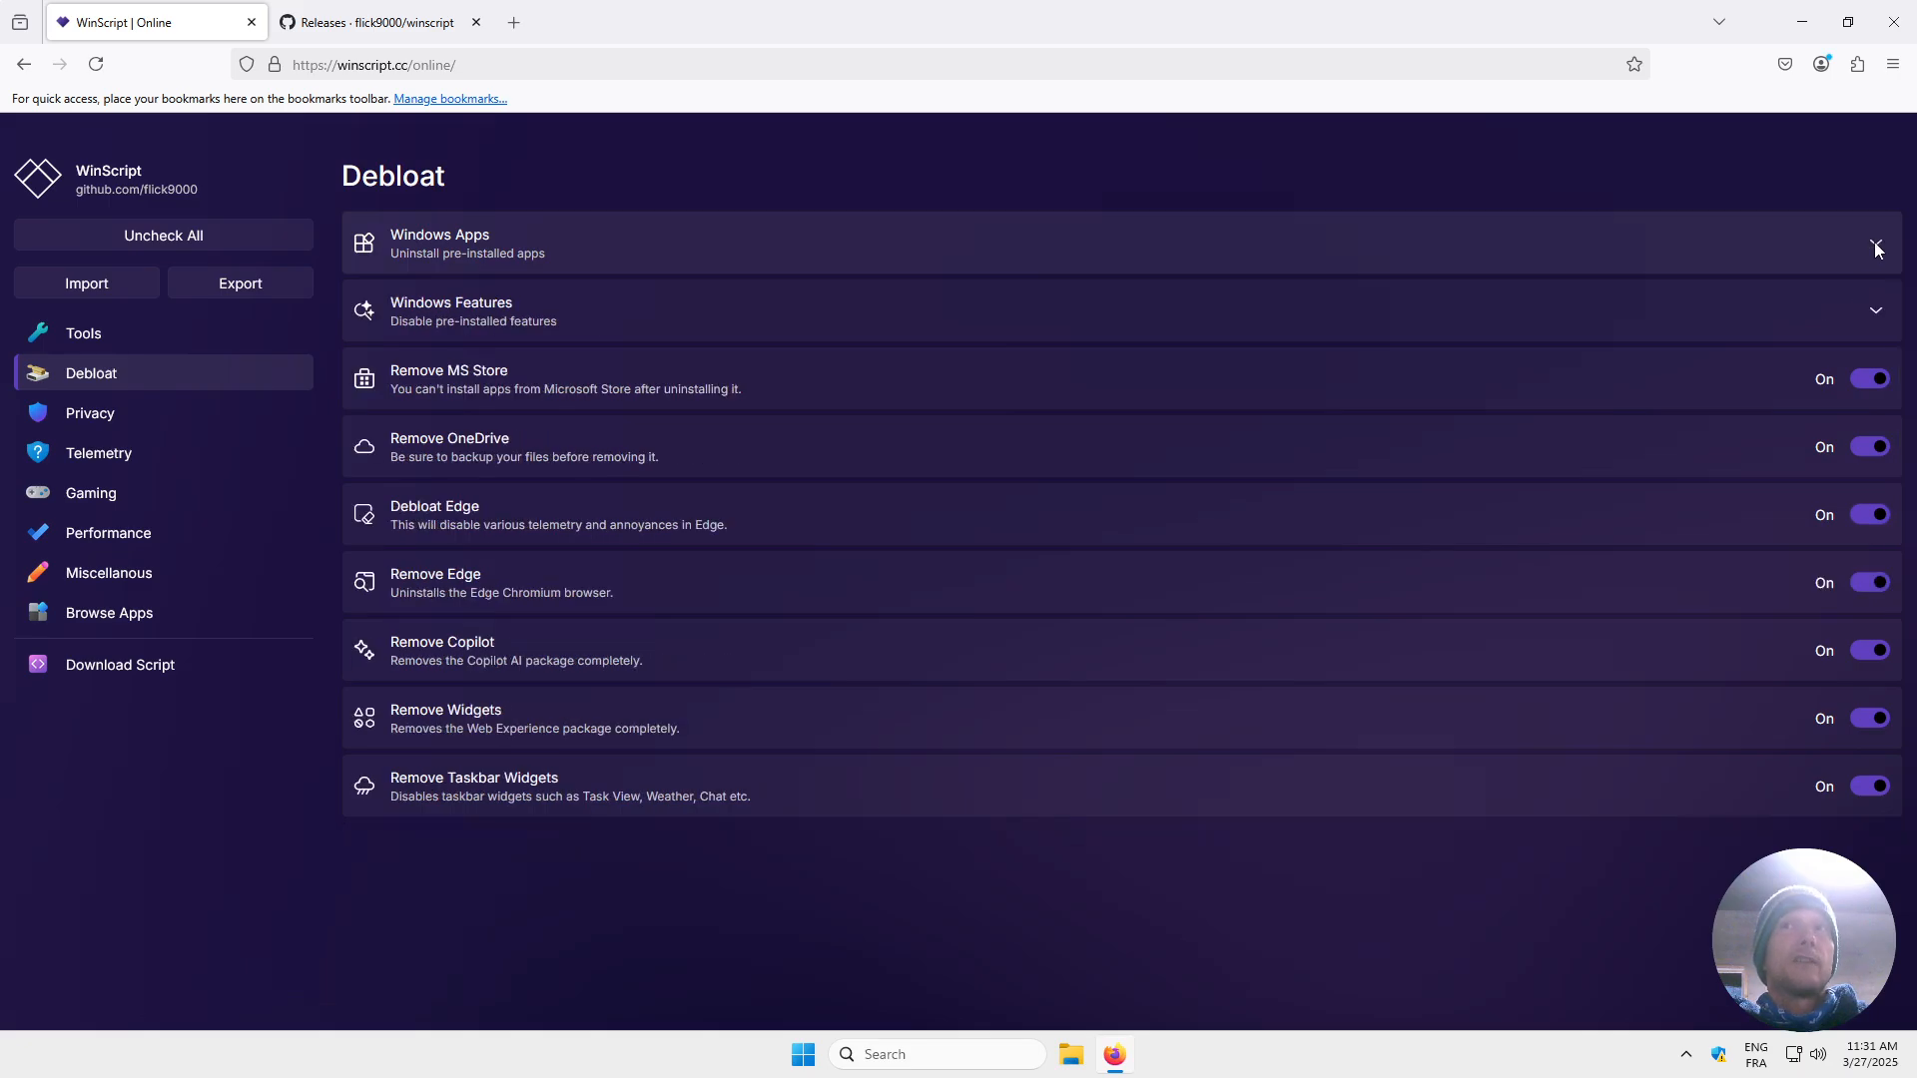
click(1876, 311)
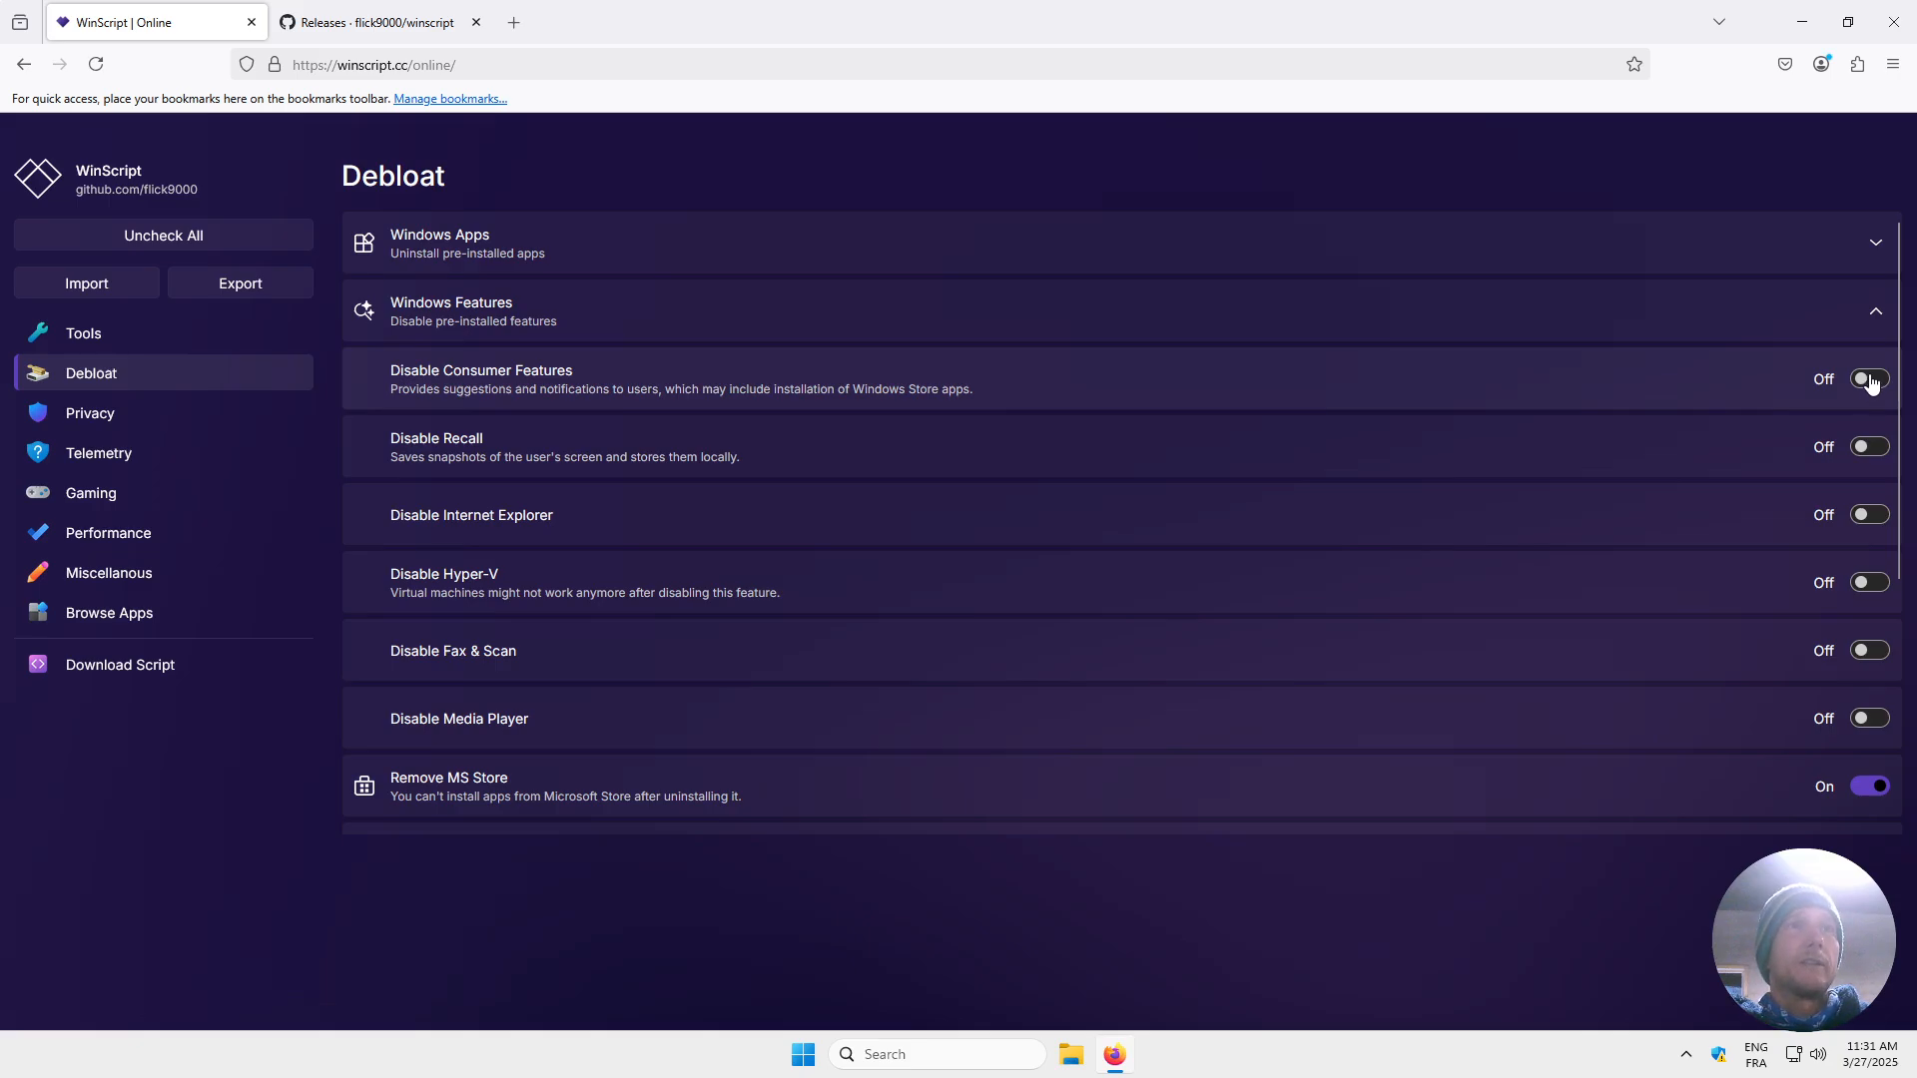
click(1867, 446)
click(1868, 515)
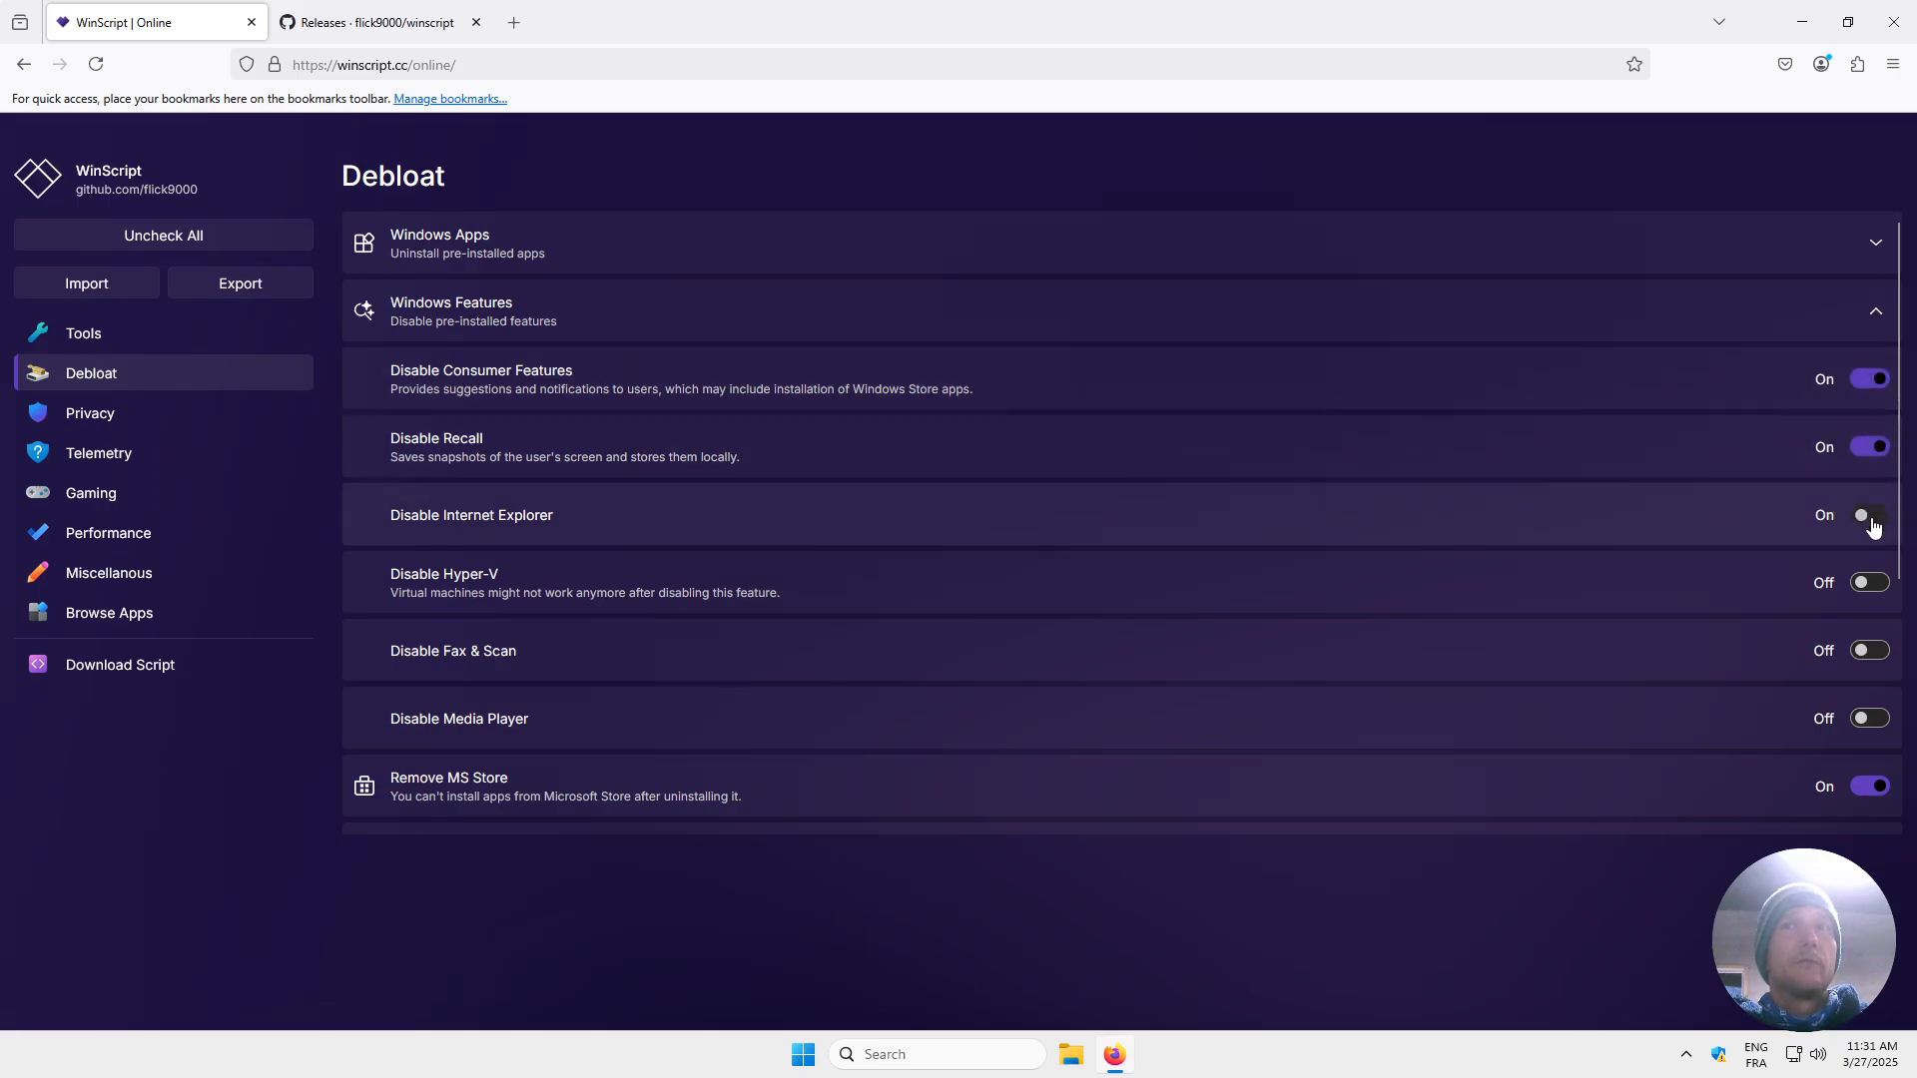
click(1874, 585)
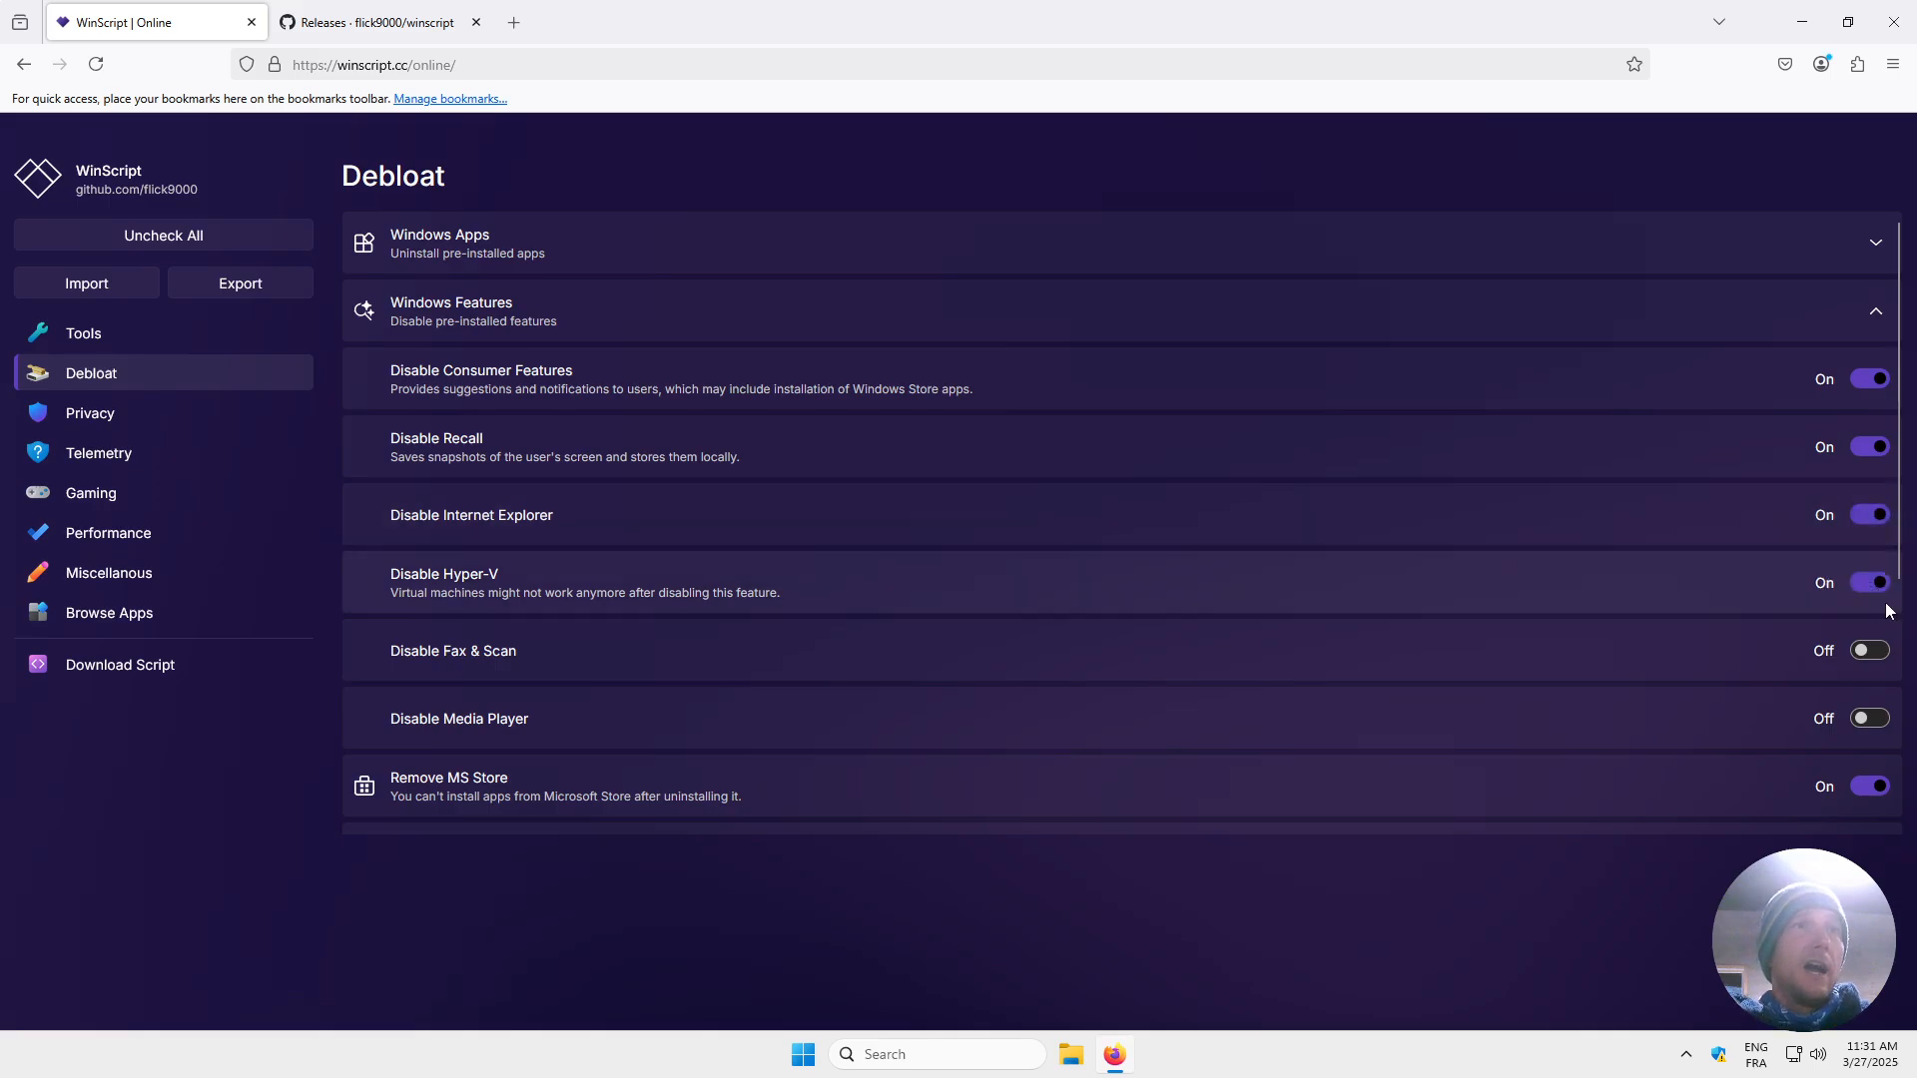
click(1870, 651)
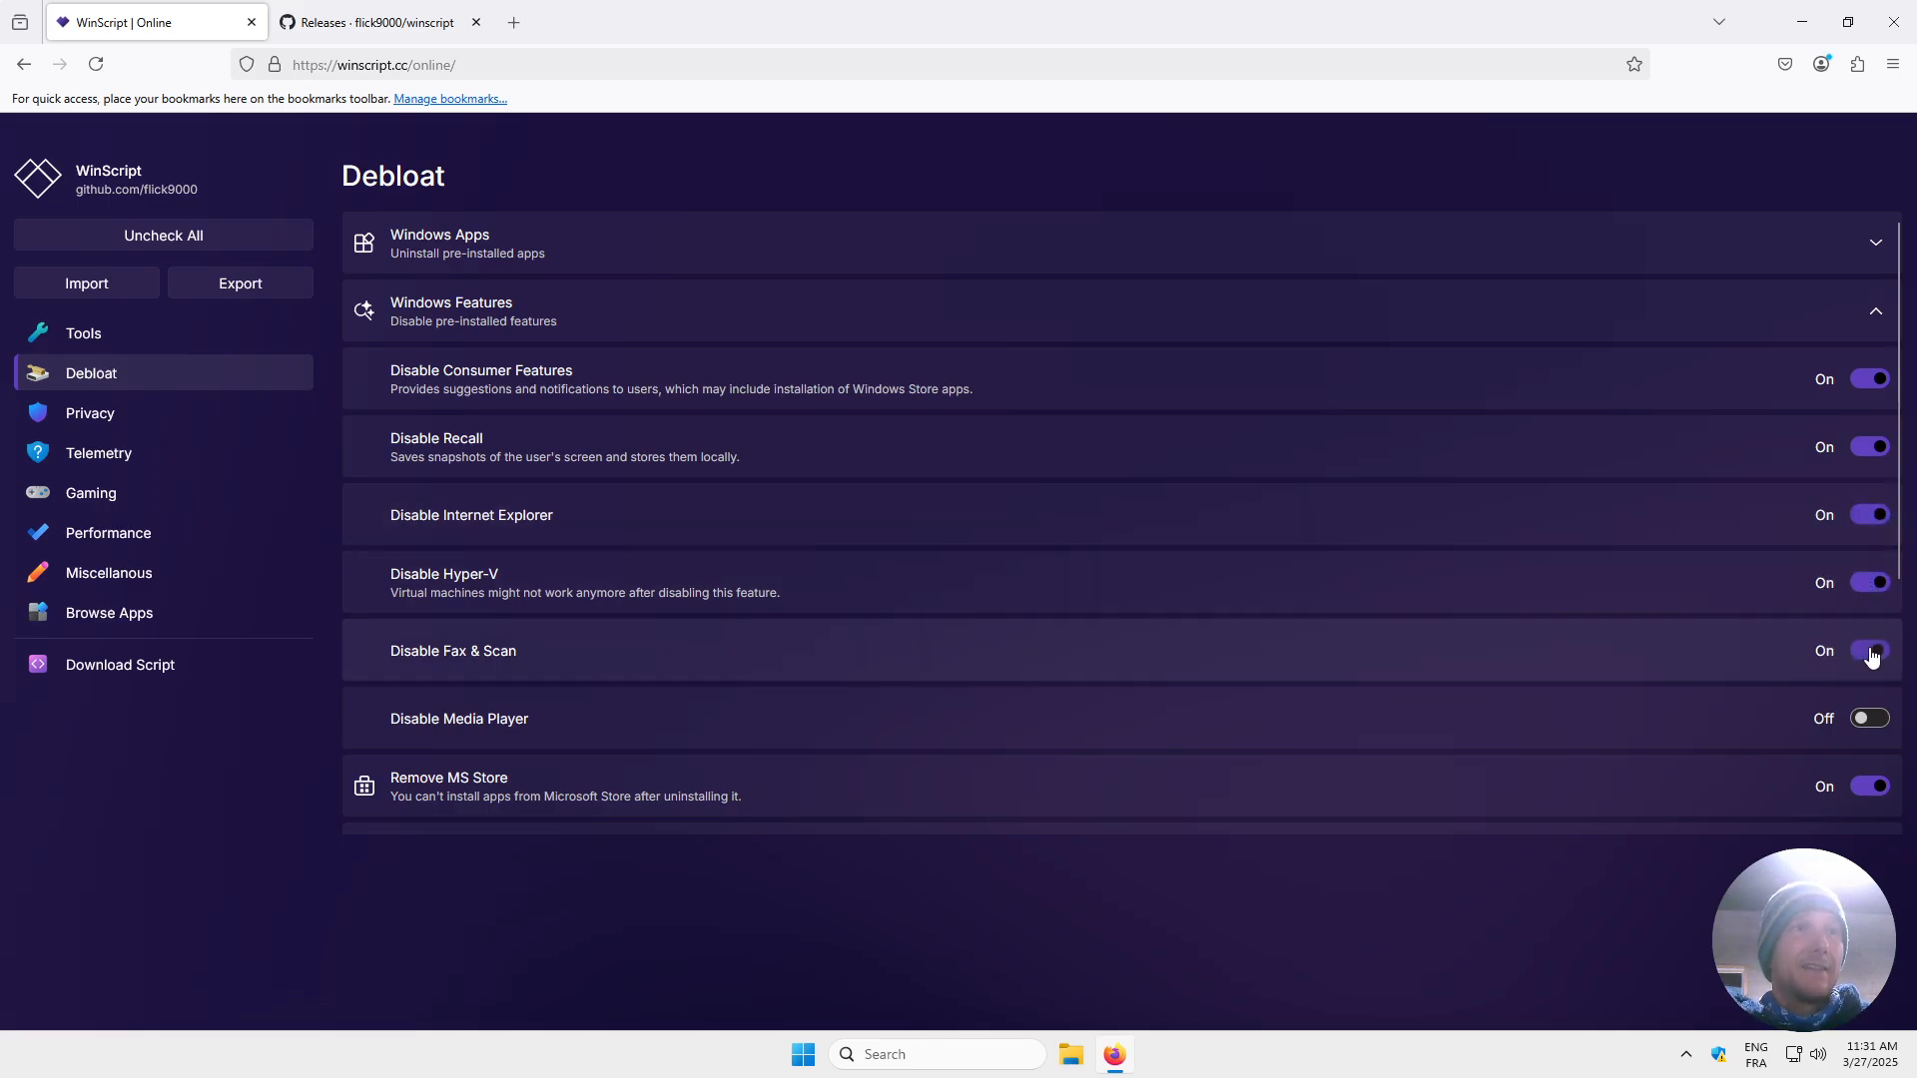
click(1873, 722)
scroll(1722, 578, down, 4)
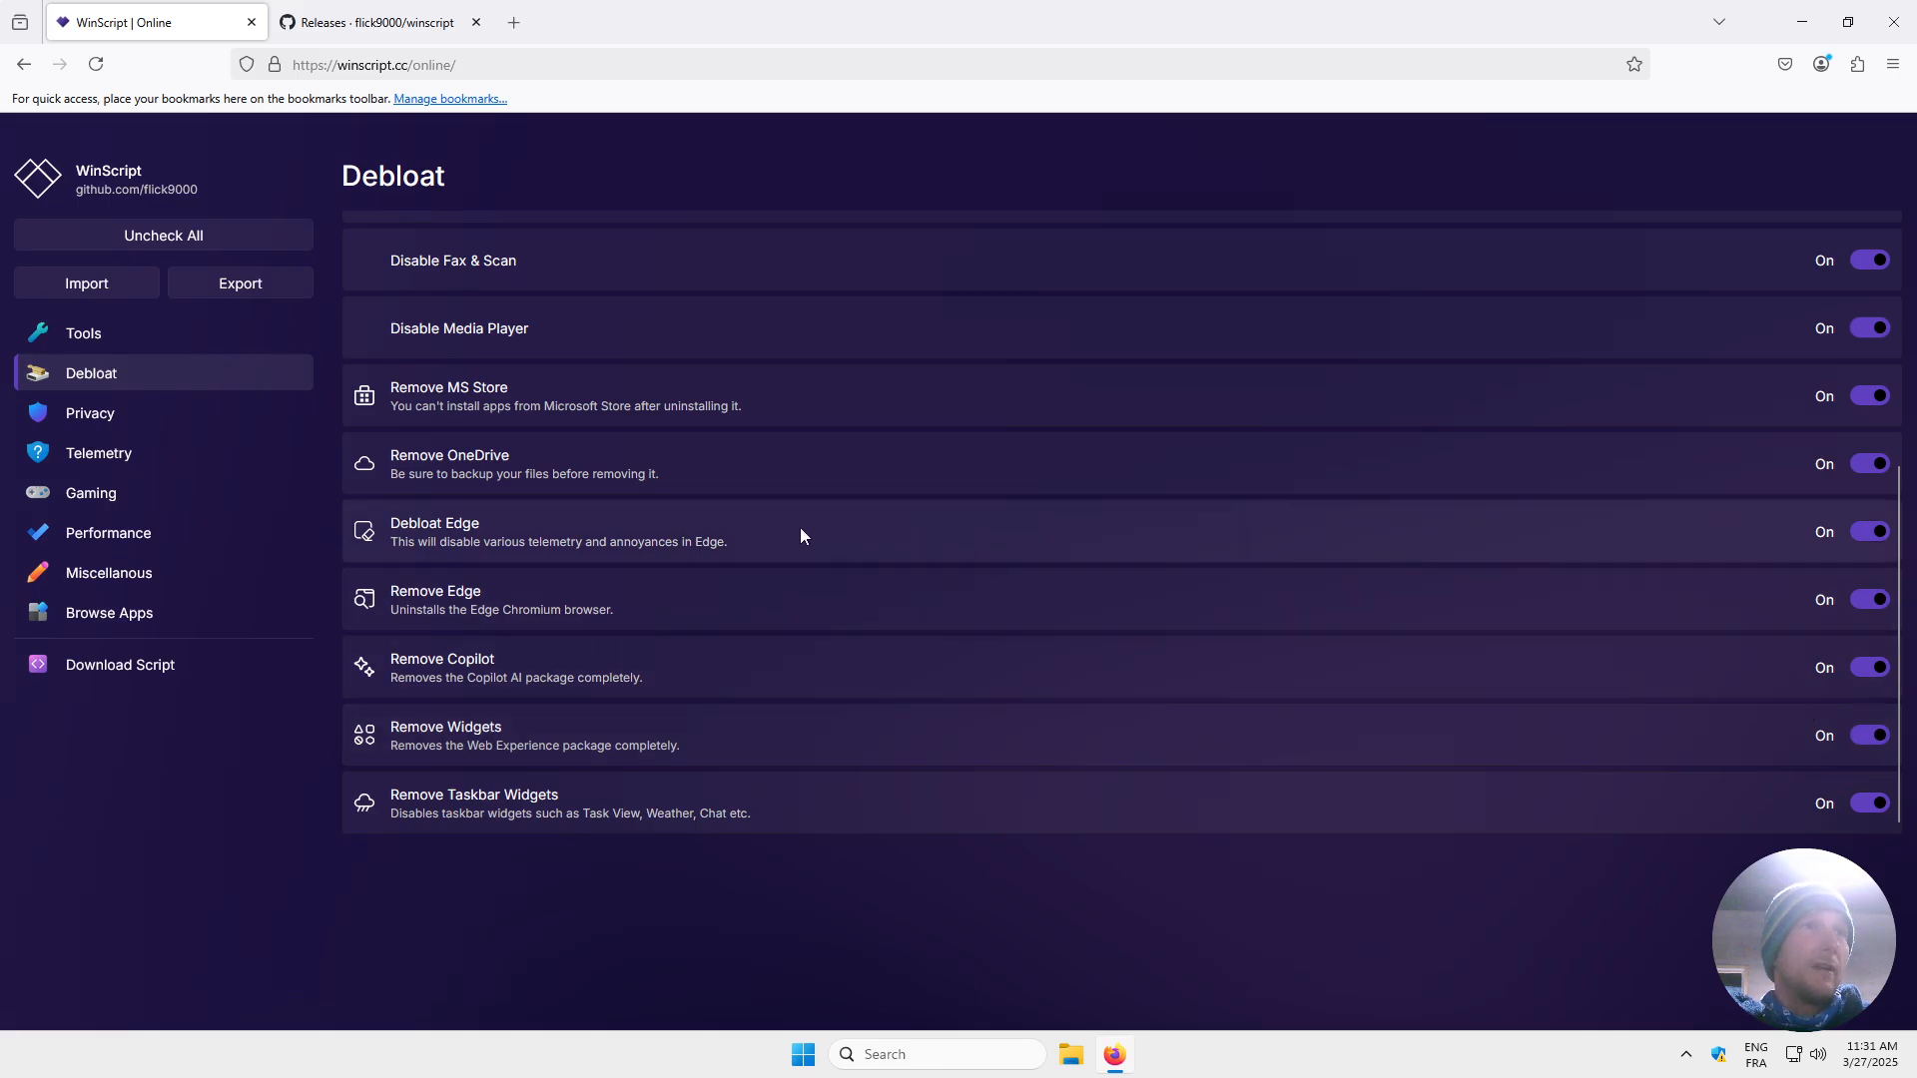
In the Privacy category, enable disabling of Cloud Sync, Activity Feed, Notifications Tray, Screen Recording, Automatic Map Downloads, Lockscreen Camera Access and Biometrics.
click(120, 409)
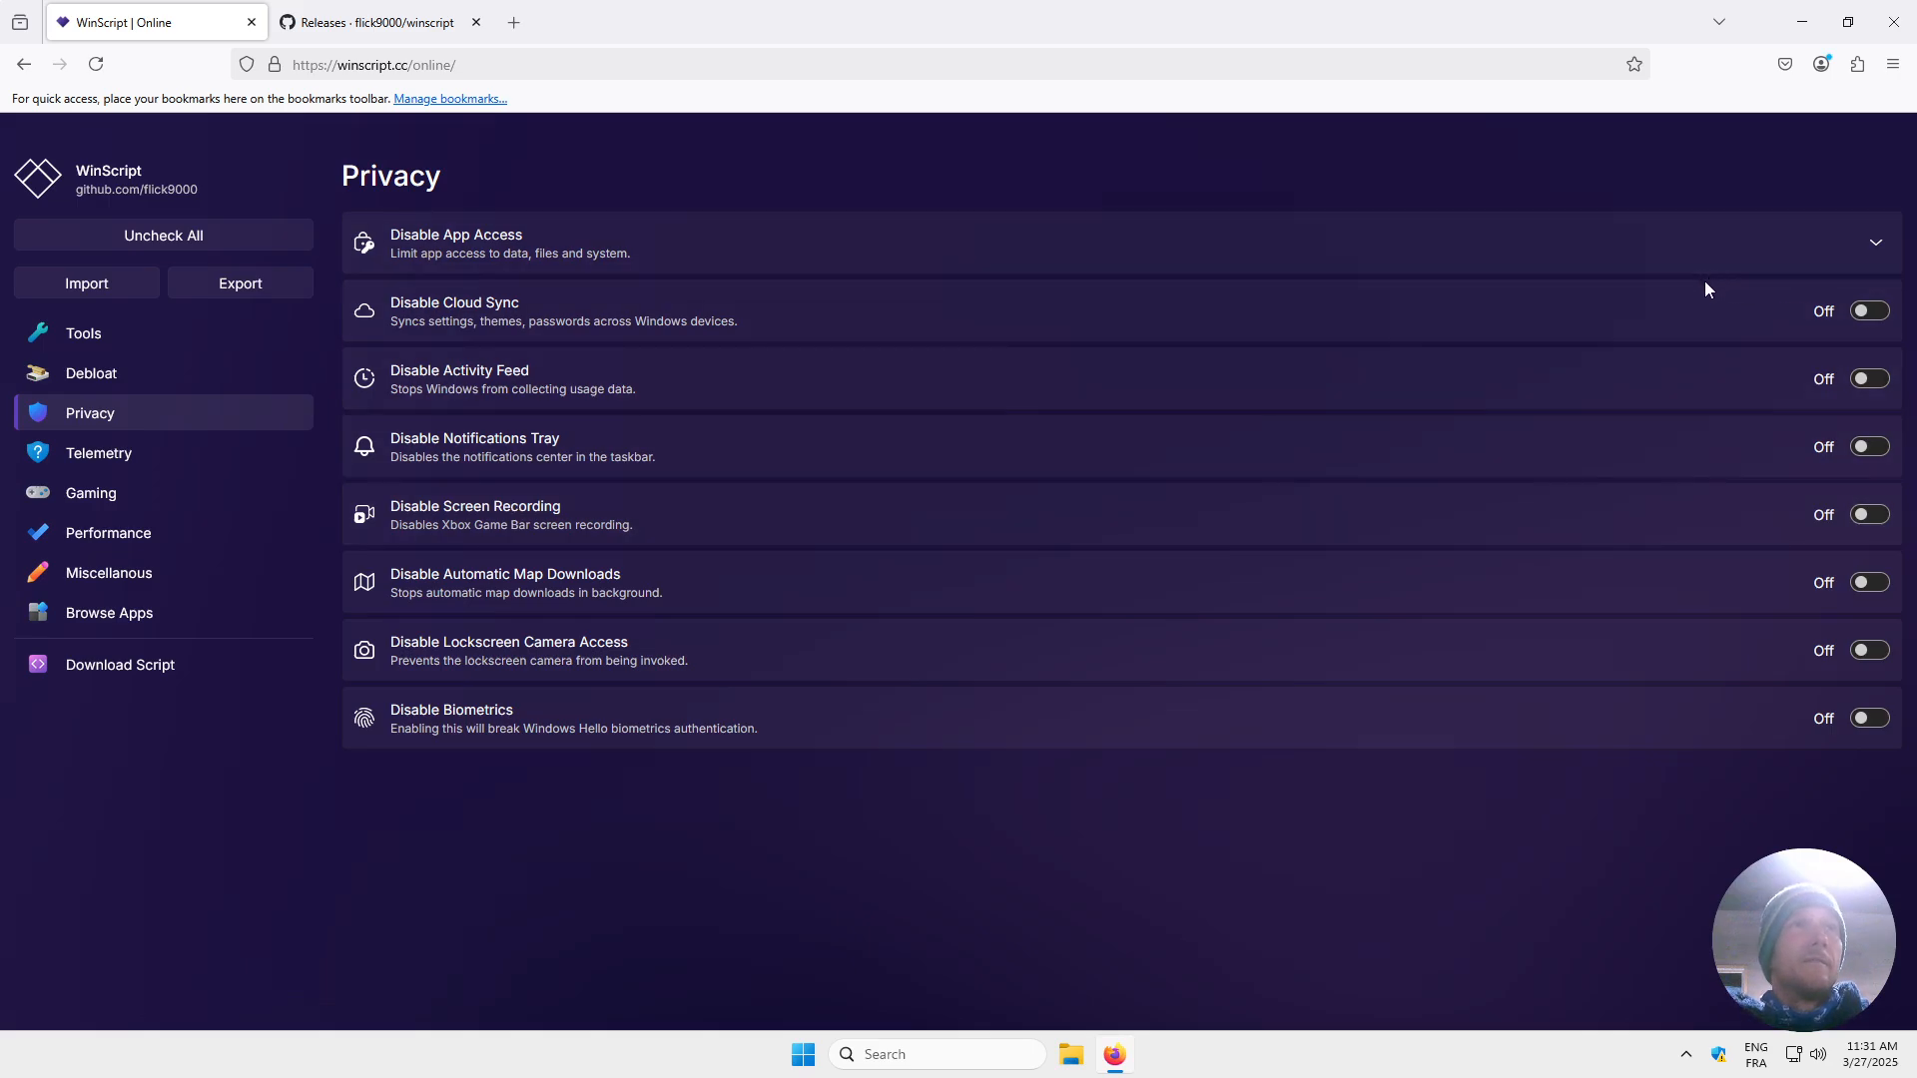
click(1868, 311)
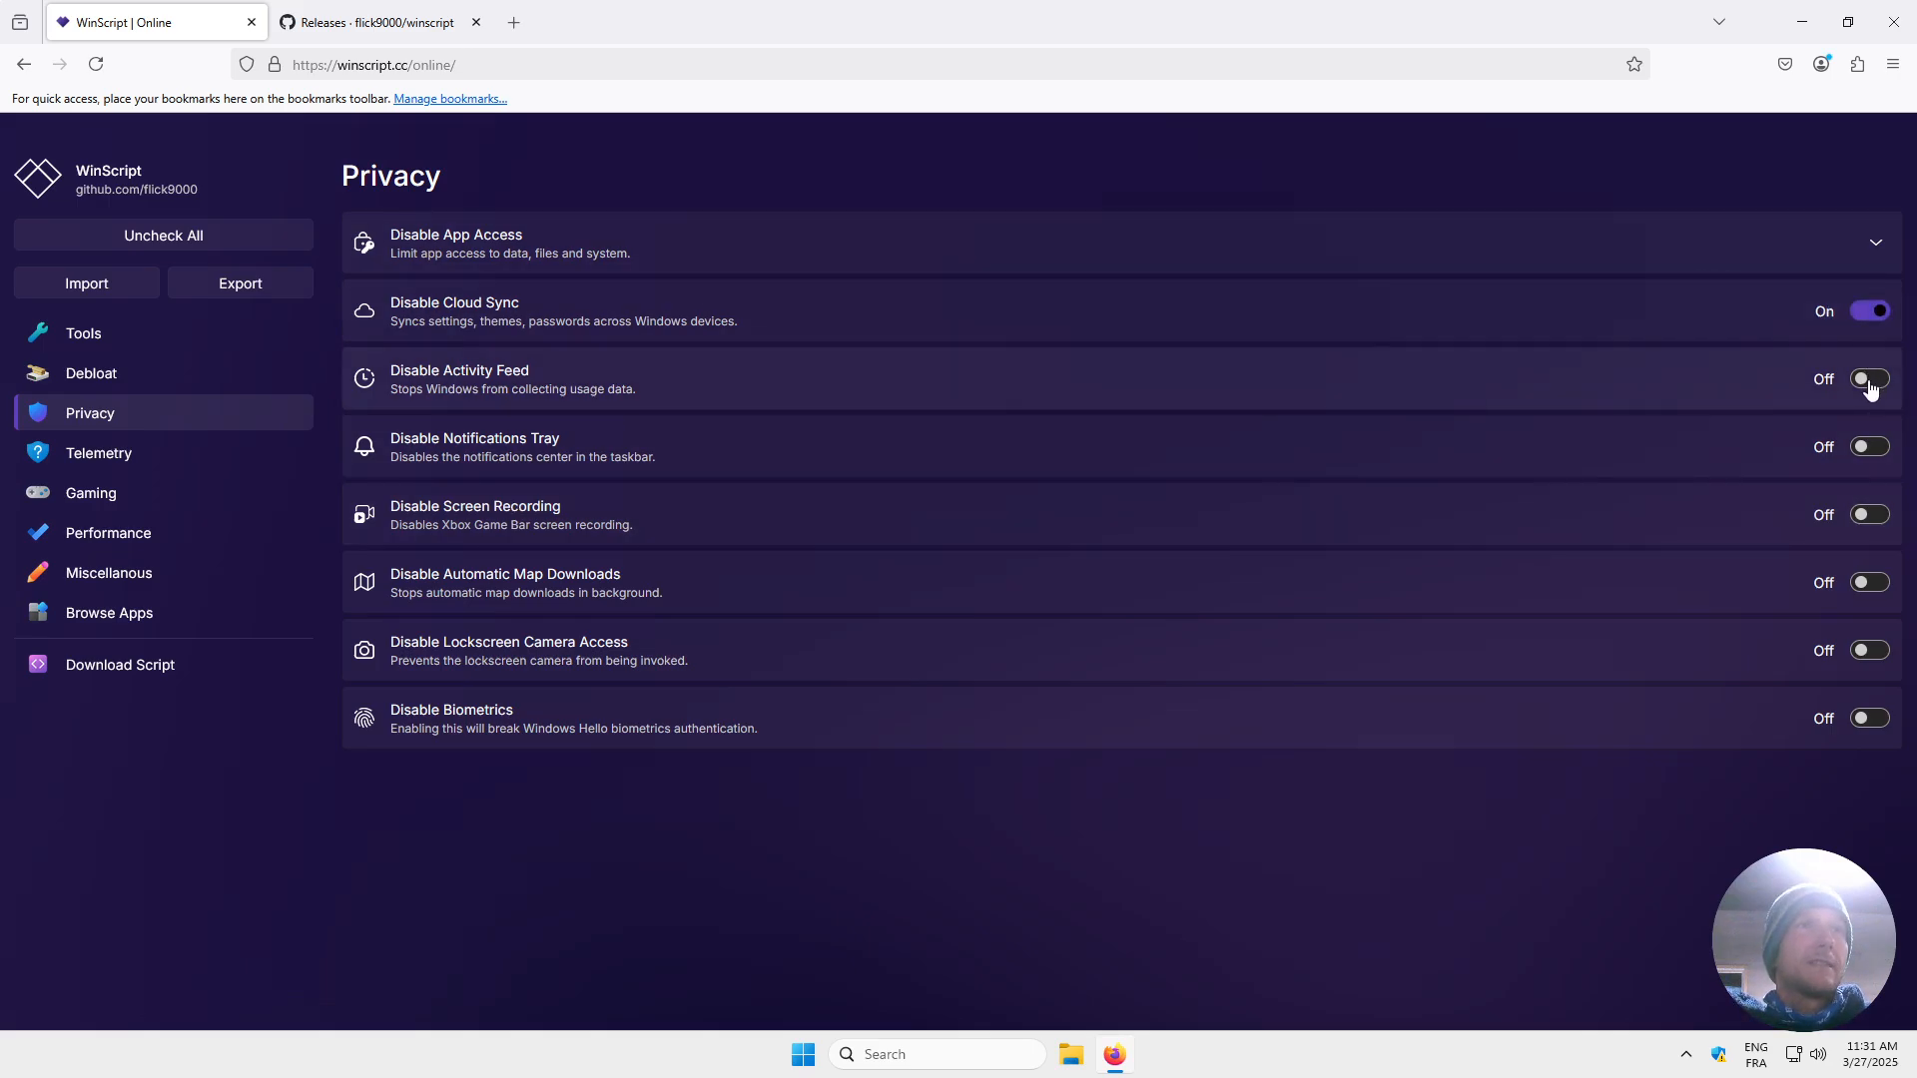
click(1870, 382)
click(1870, 447)
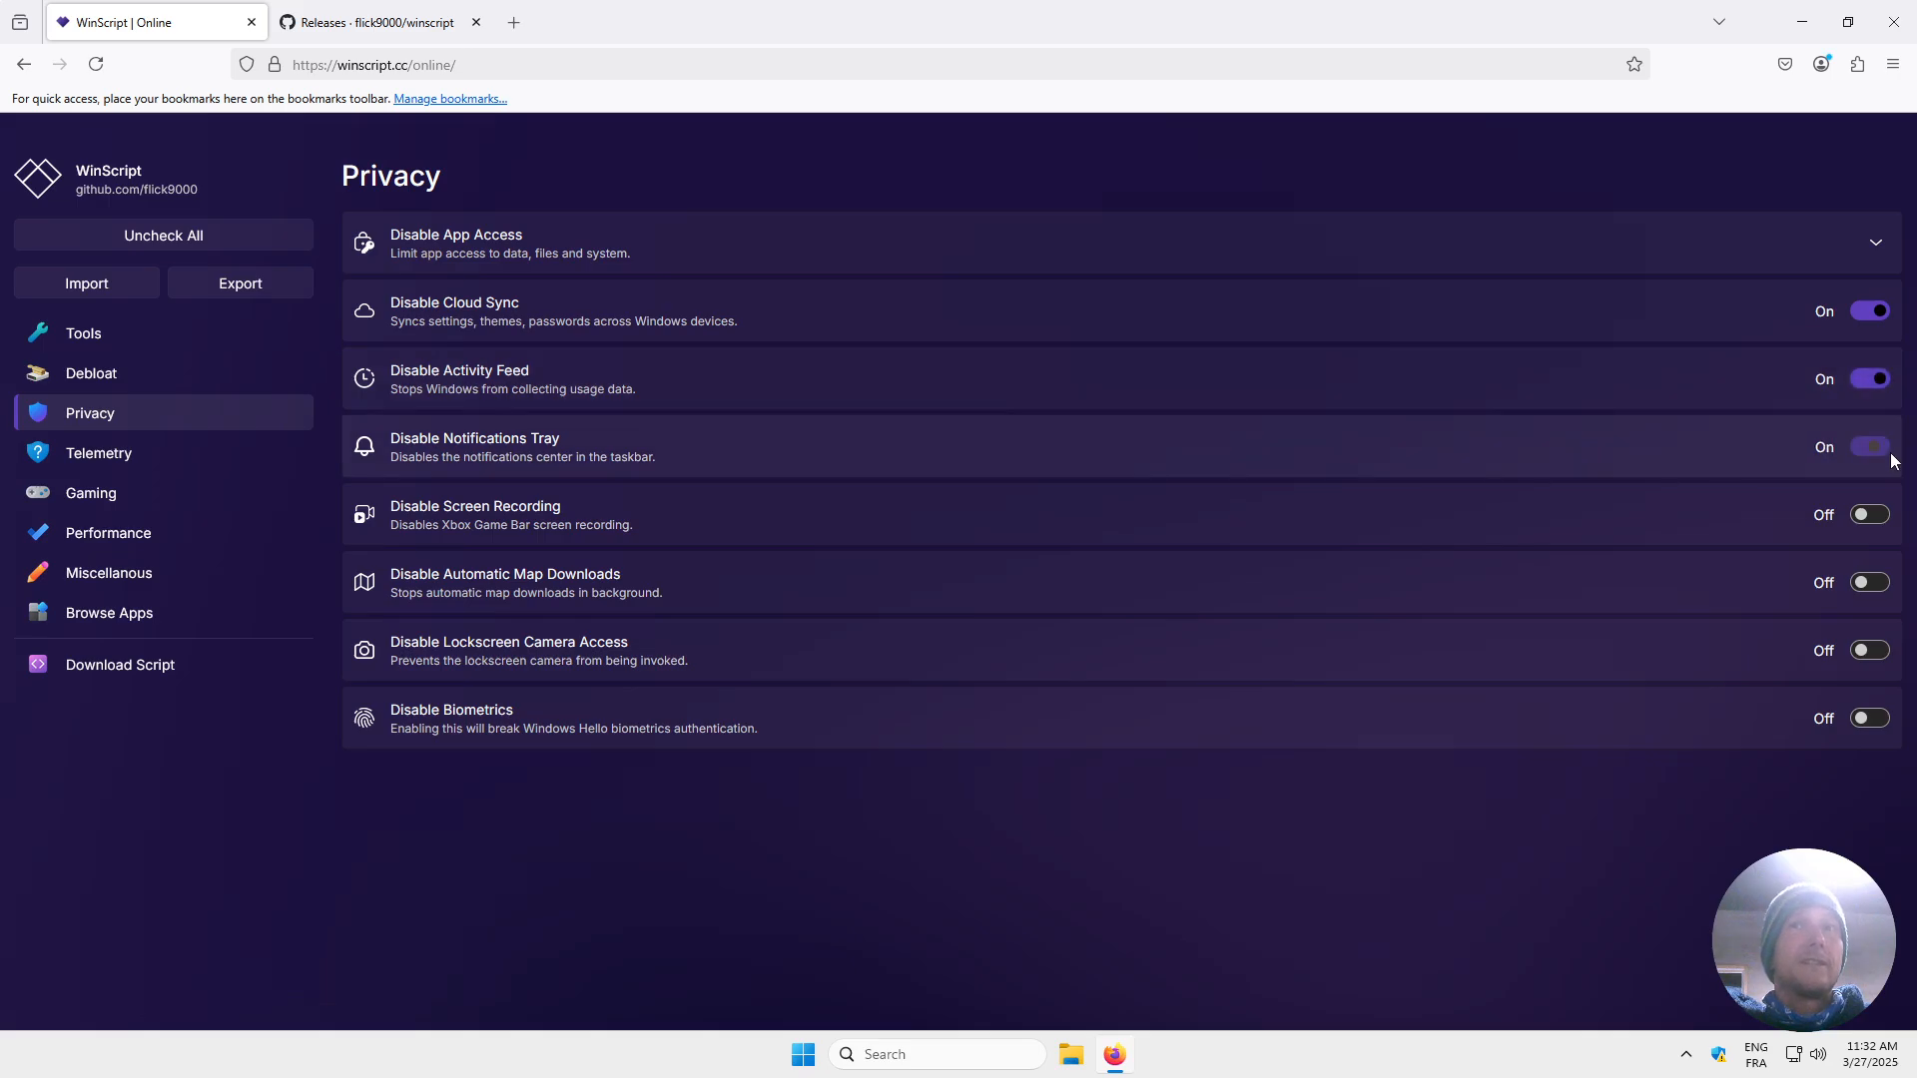
click(1876, 587)
click(1870, 653)
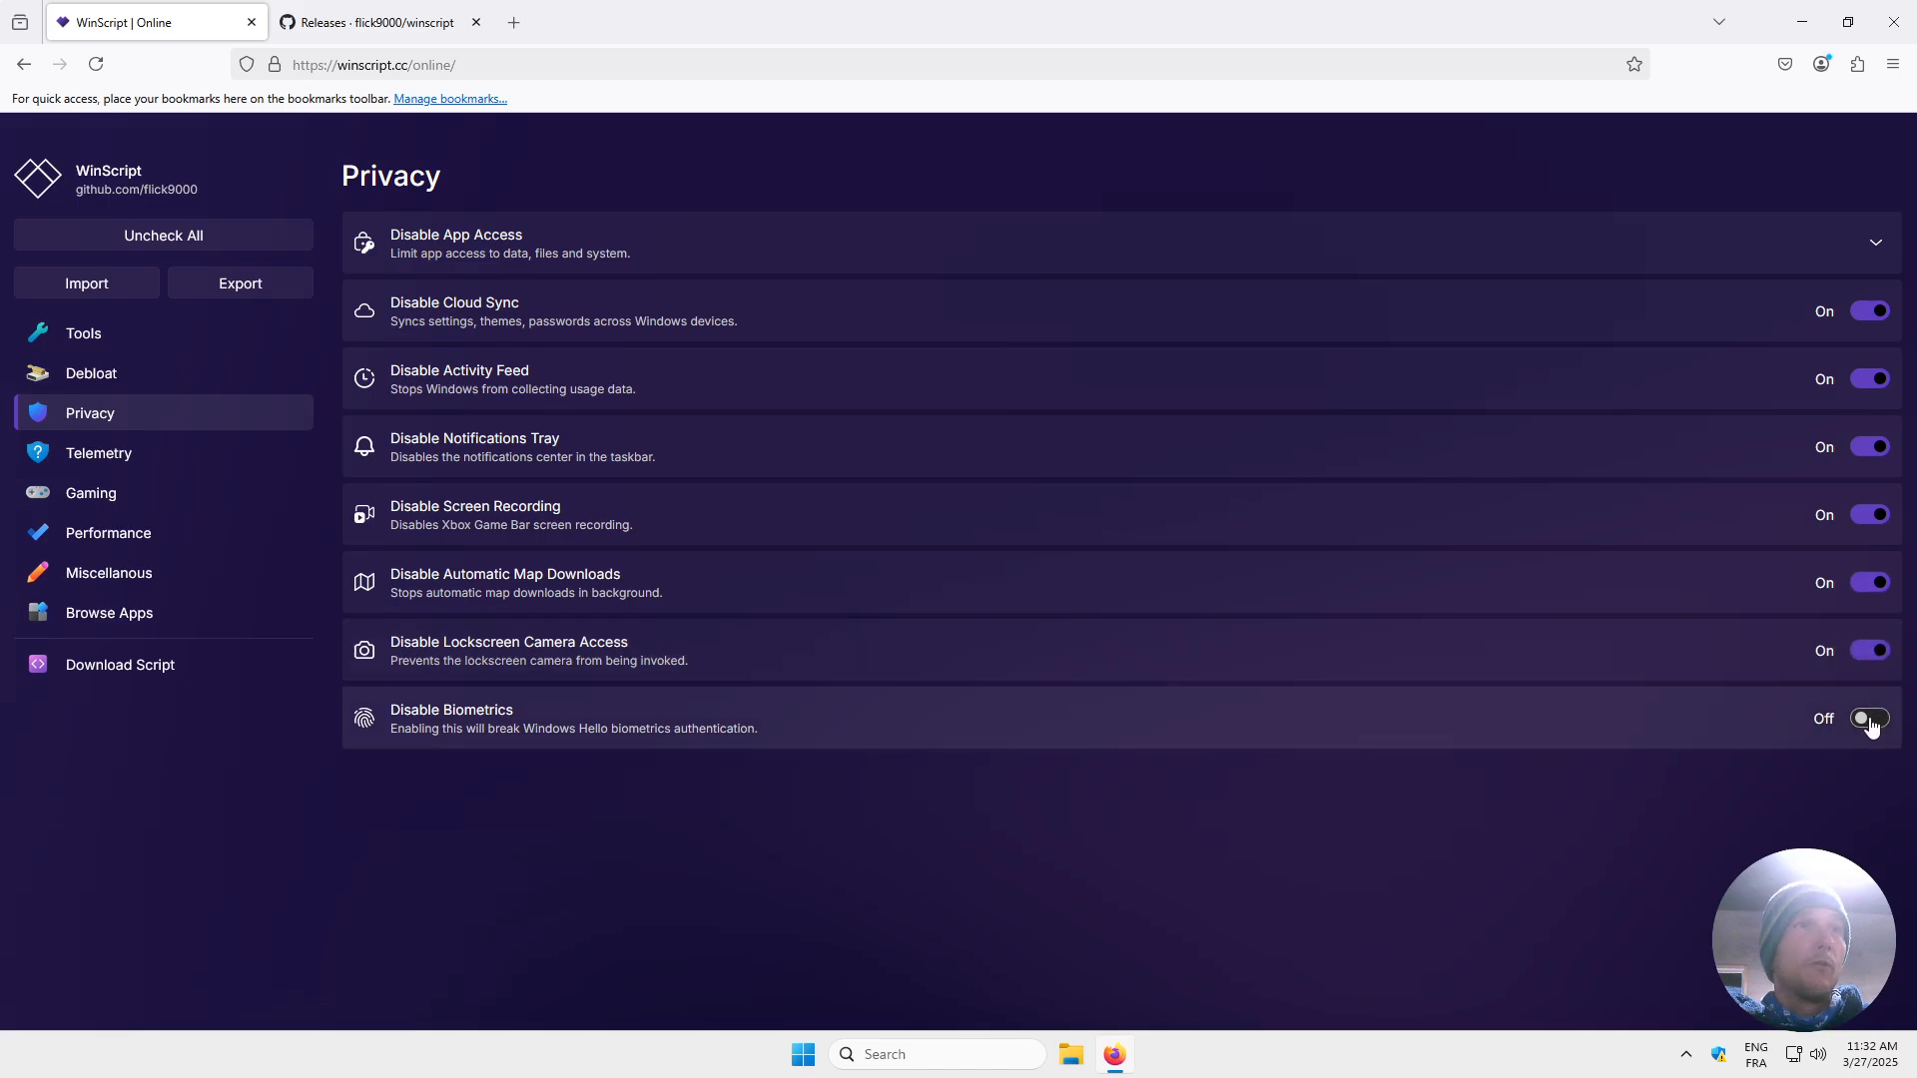
click(1870, 721)
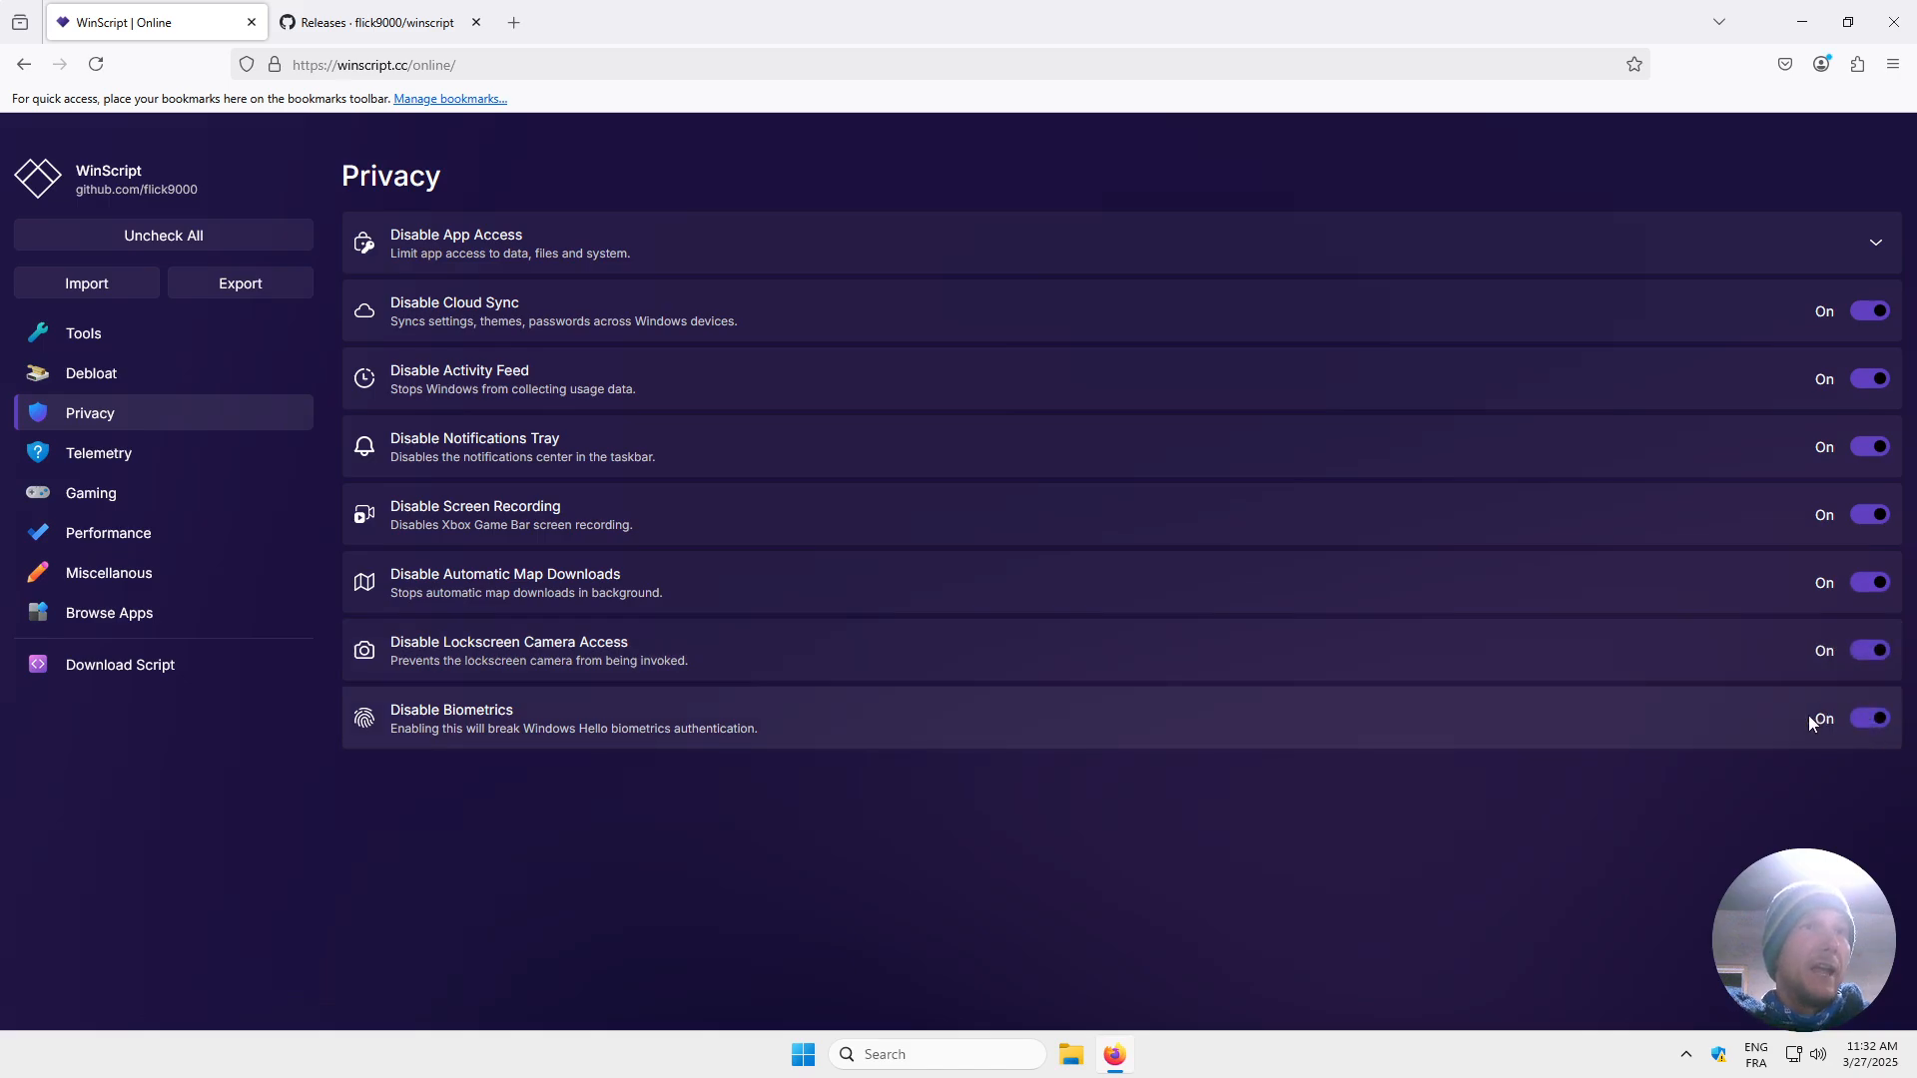
Review the individual app permission options available under Disable App Access in the Privacy category.
click(1876, 244)
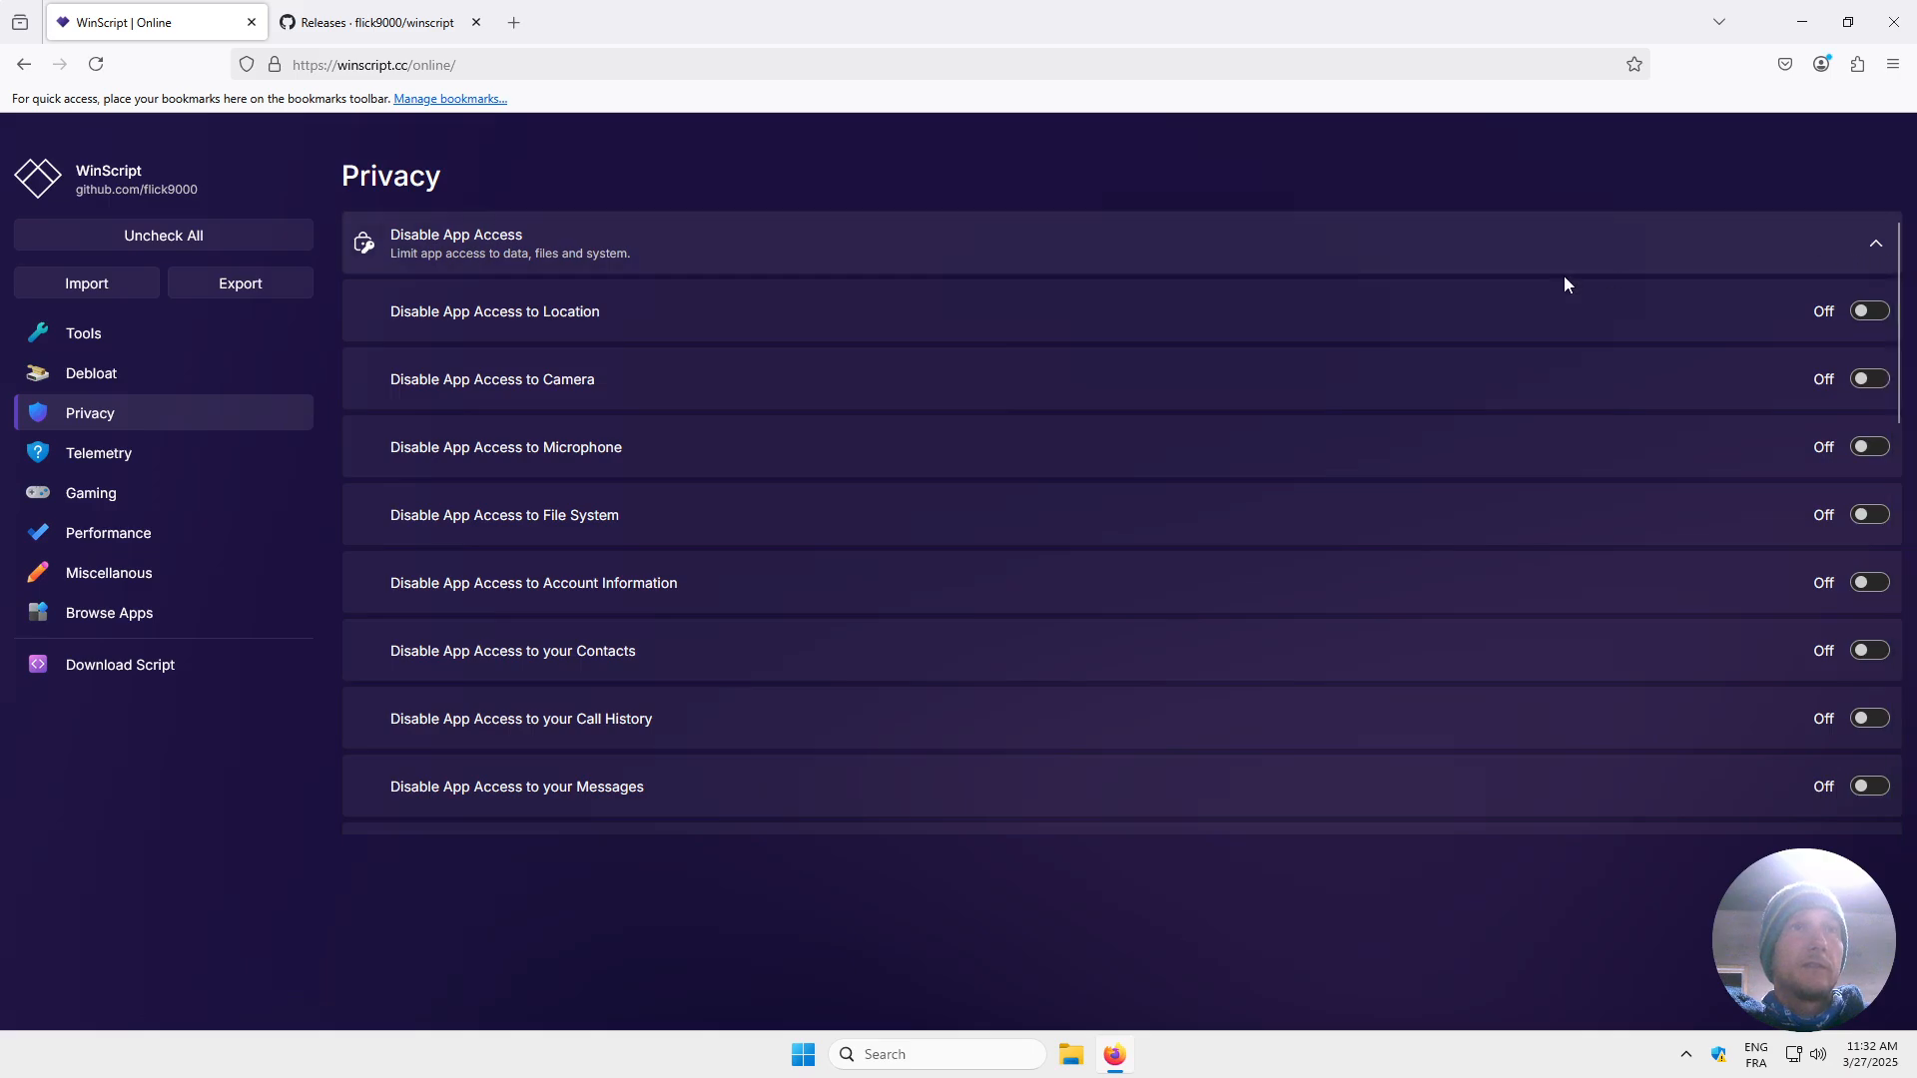
scroll(1327, 335, down, 3)
scroll(1327, 336, up, 3)
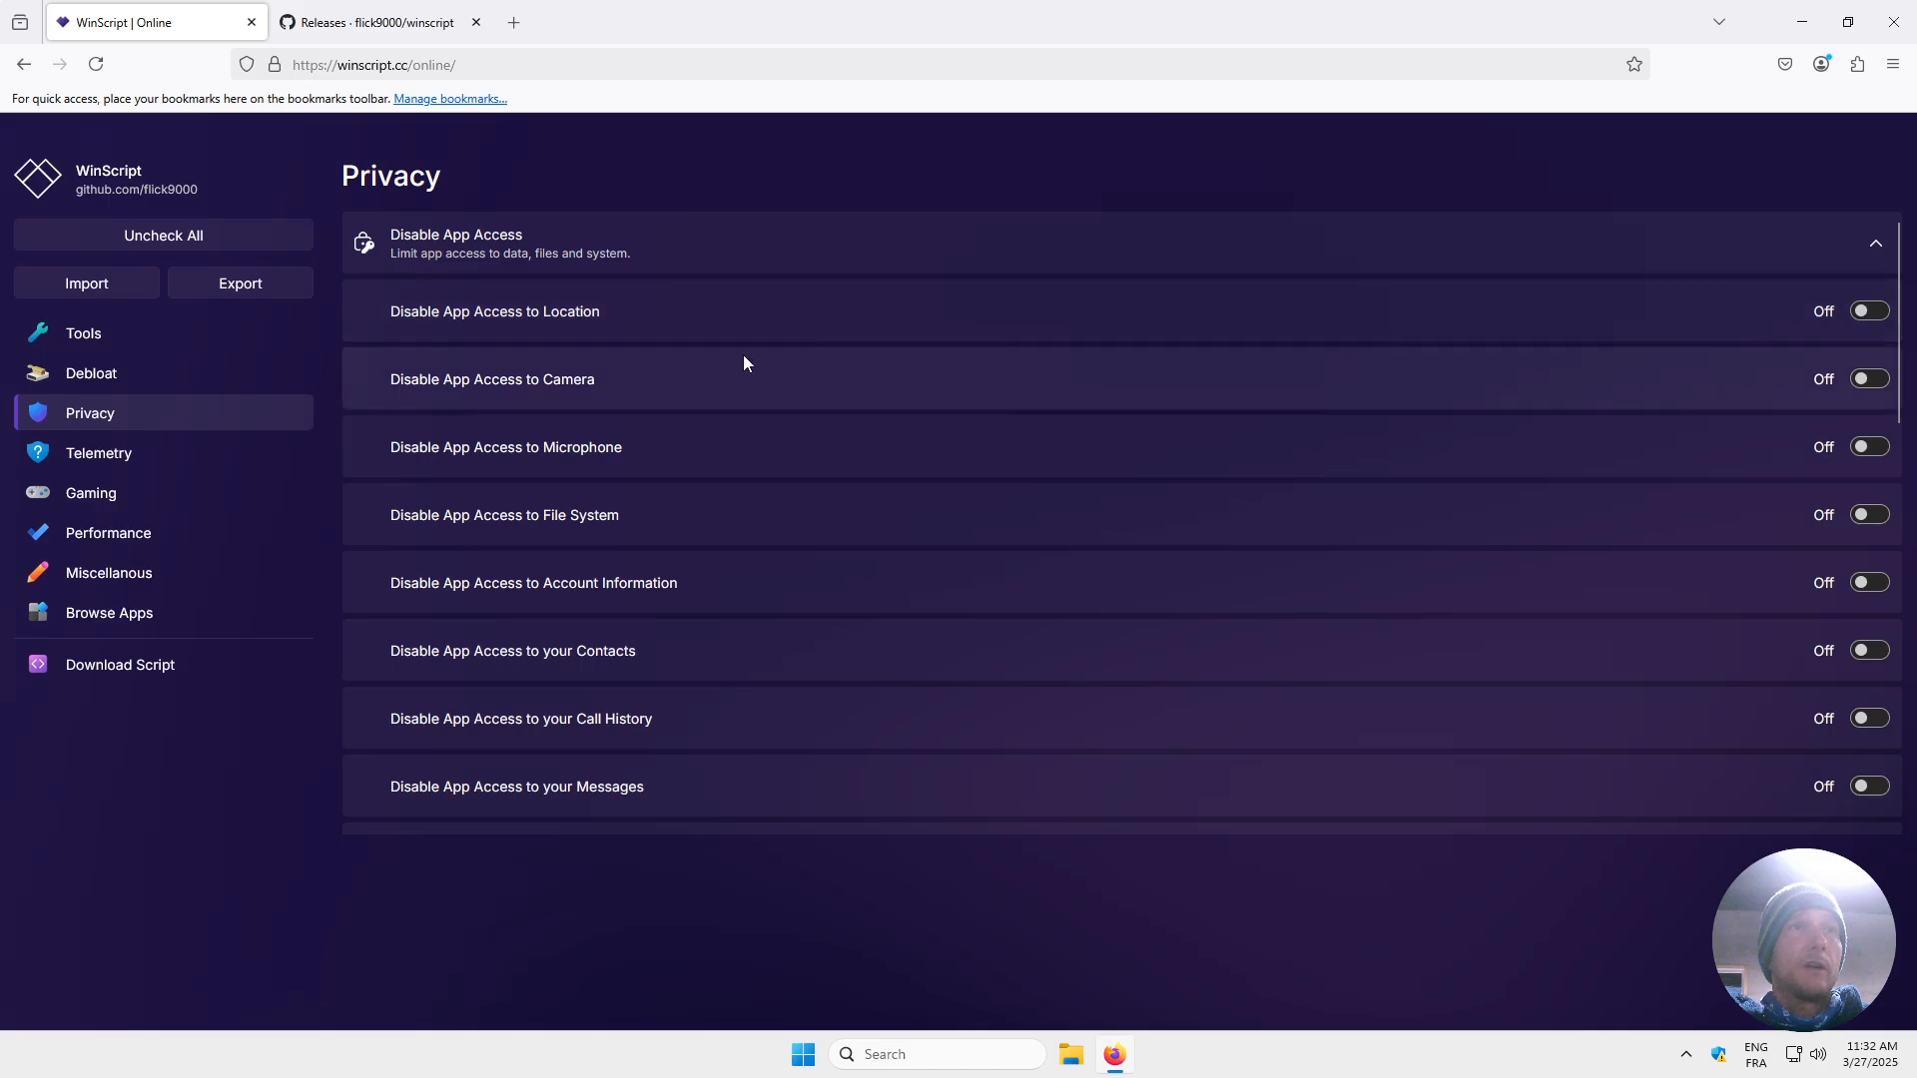
scroll(742, 358, down, 10)
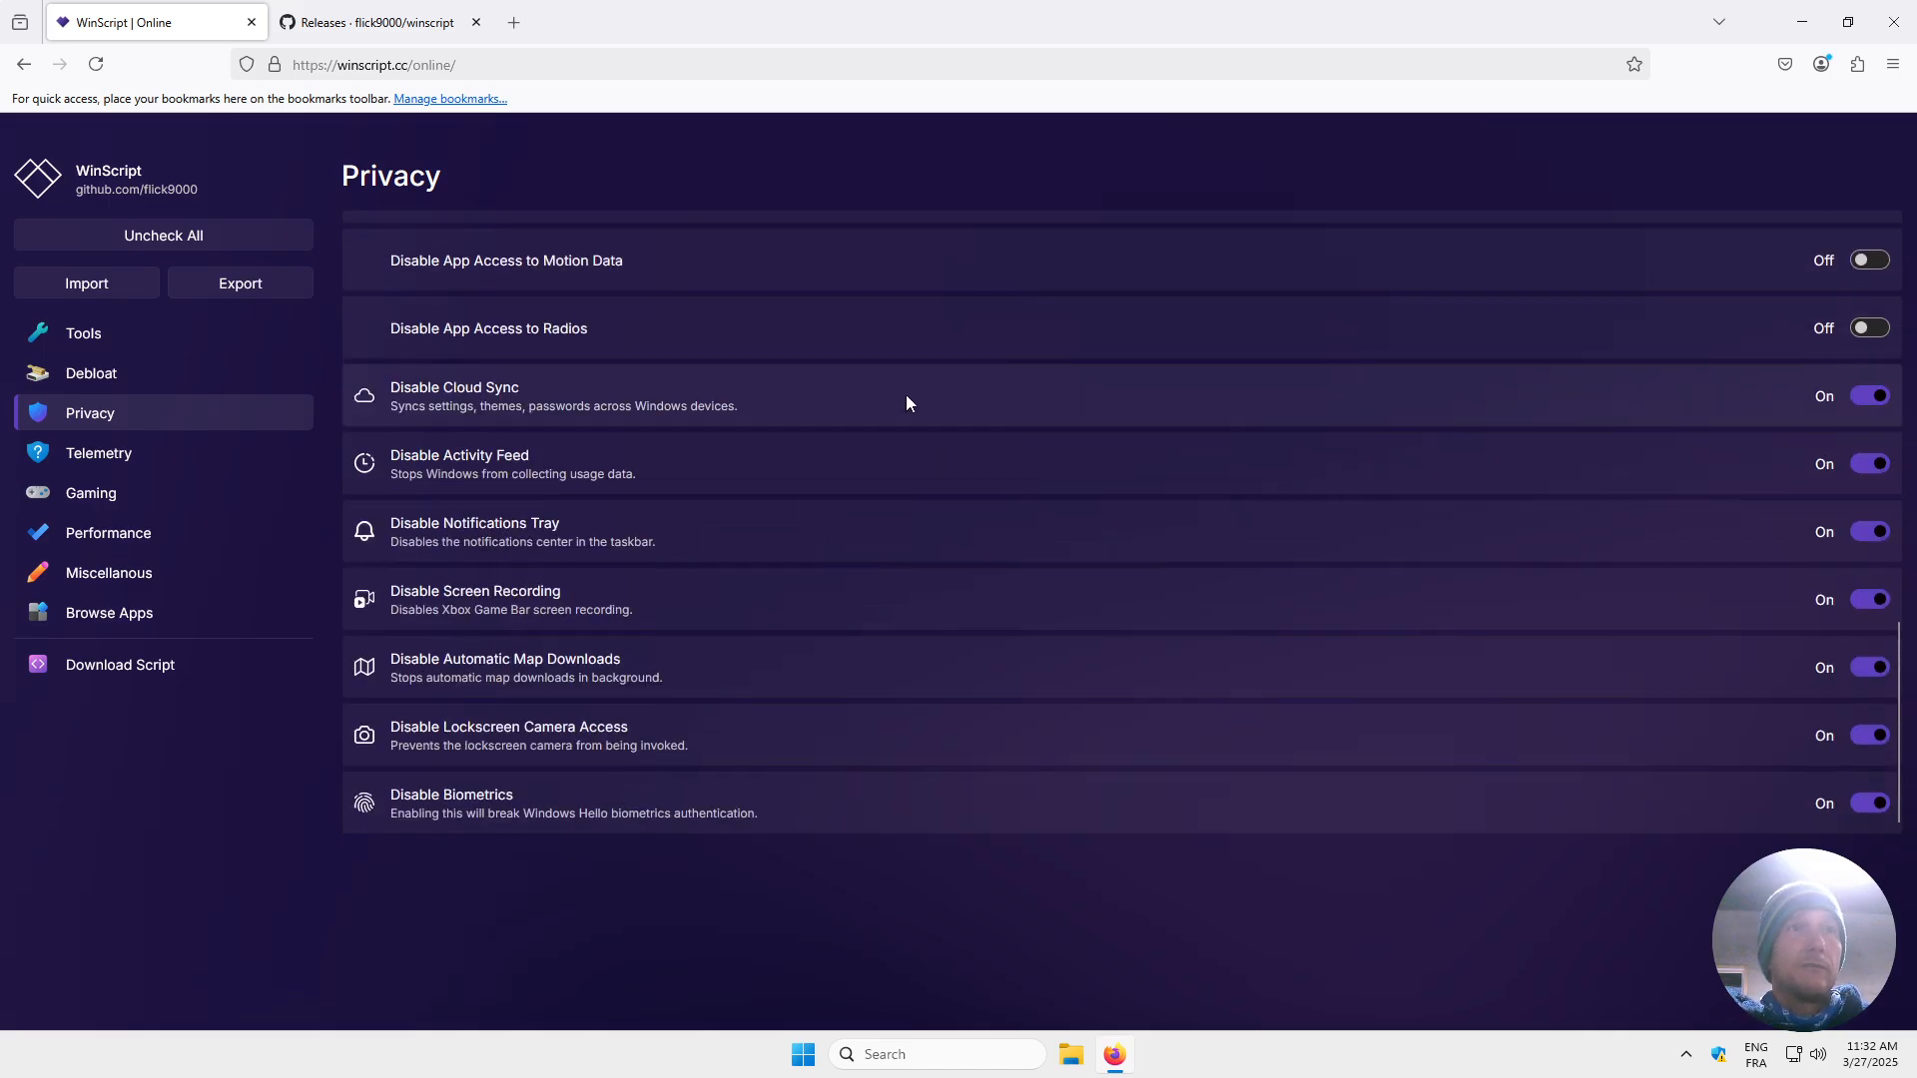
scroll(906, 397, up, 5)
scroll(837, 437, up, 2)
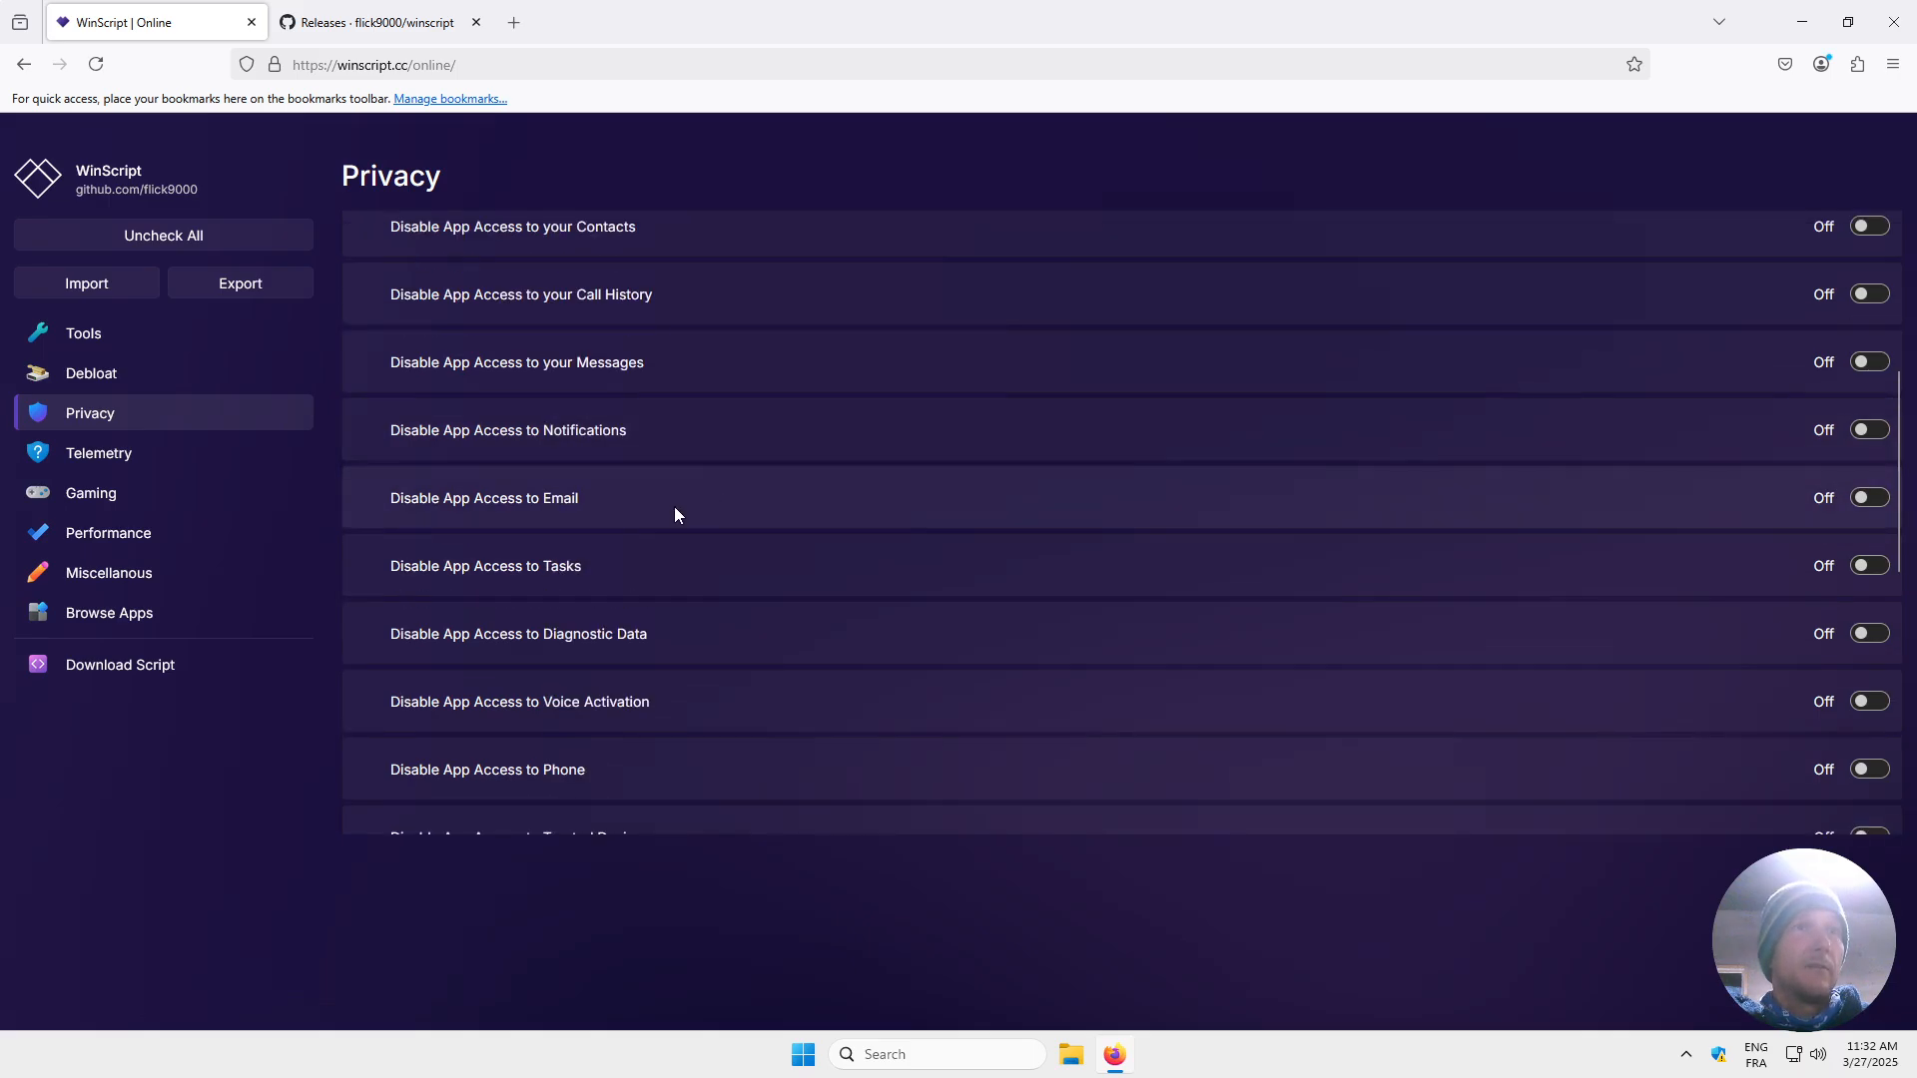
scroll(731, 520, up, 5)
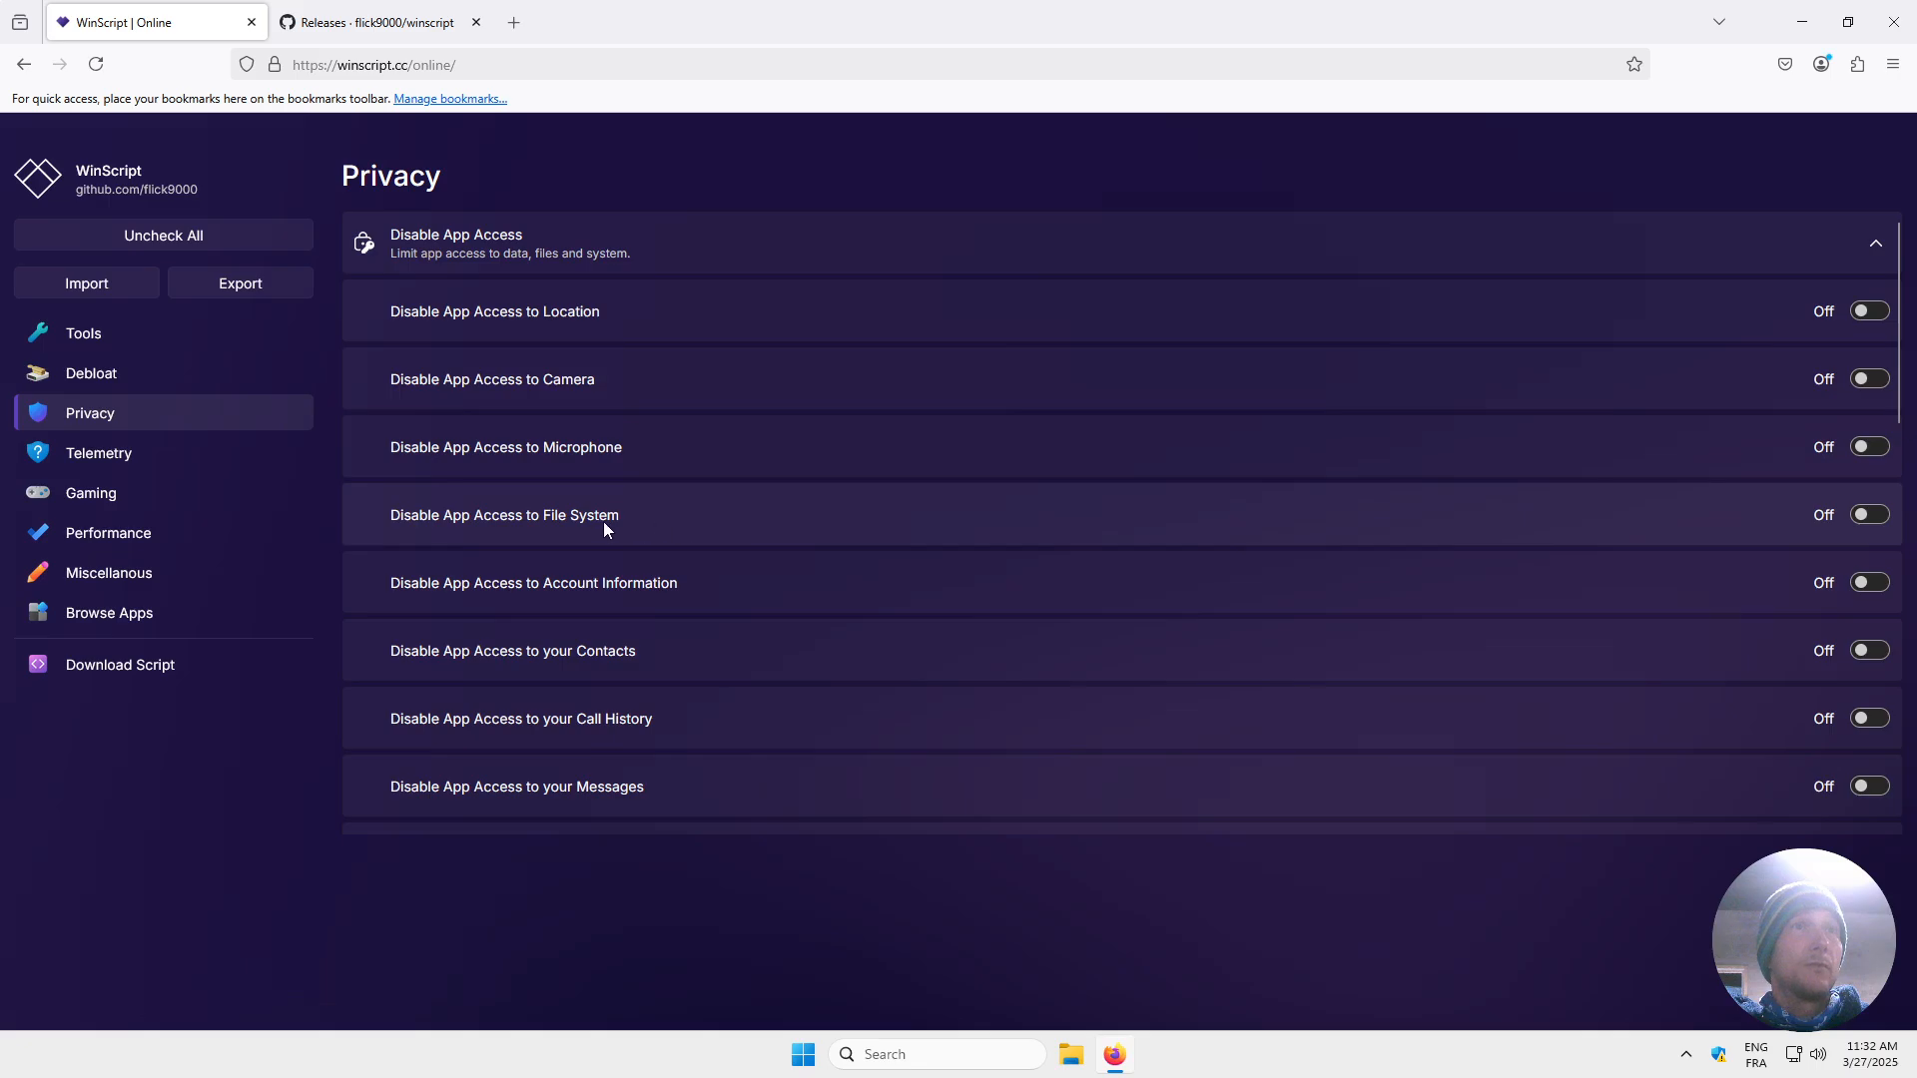
In the Telemetry category, enable disabling of Windows, Windows Update, Windows Search and Office Telemetry and Application Experience Data Collection.
click(134, 450)
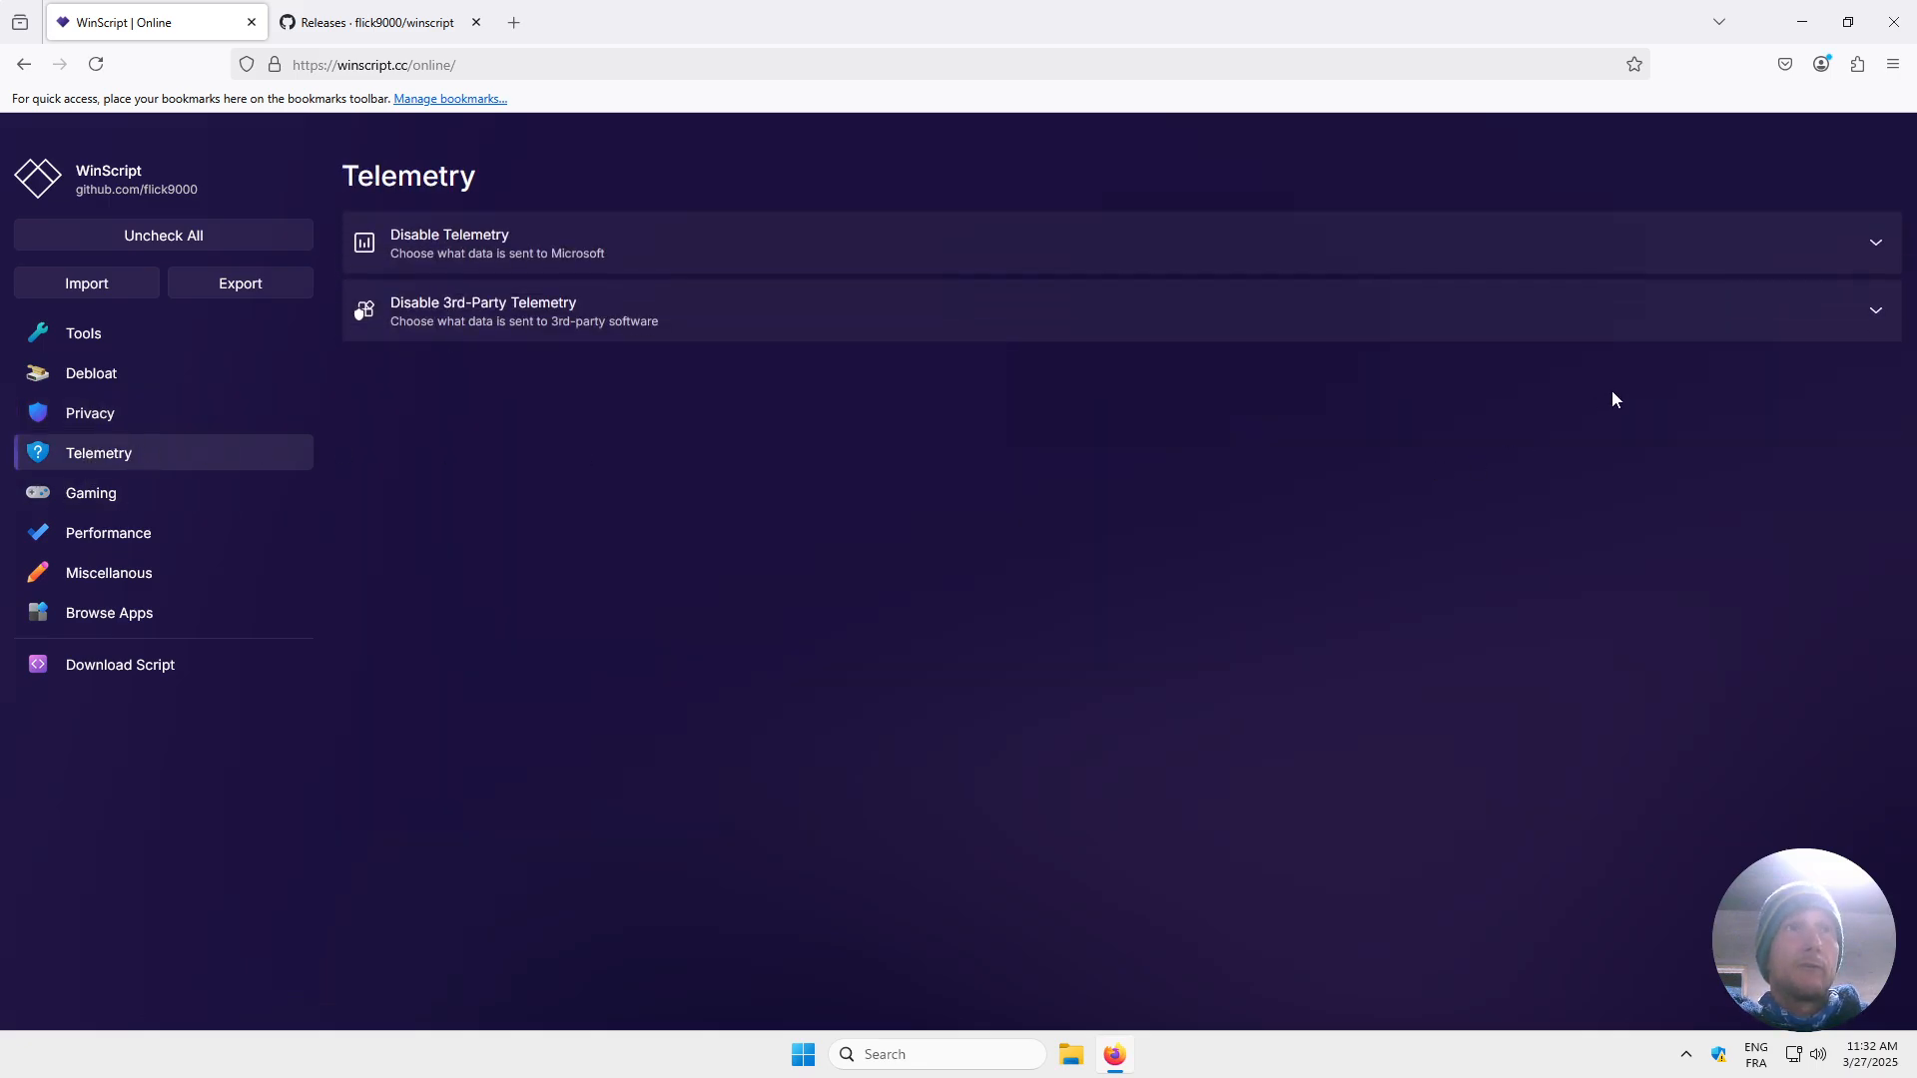
click(1876, 246)
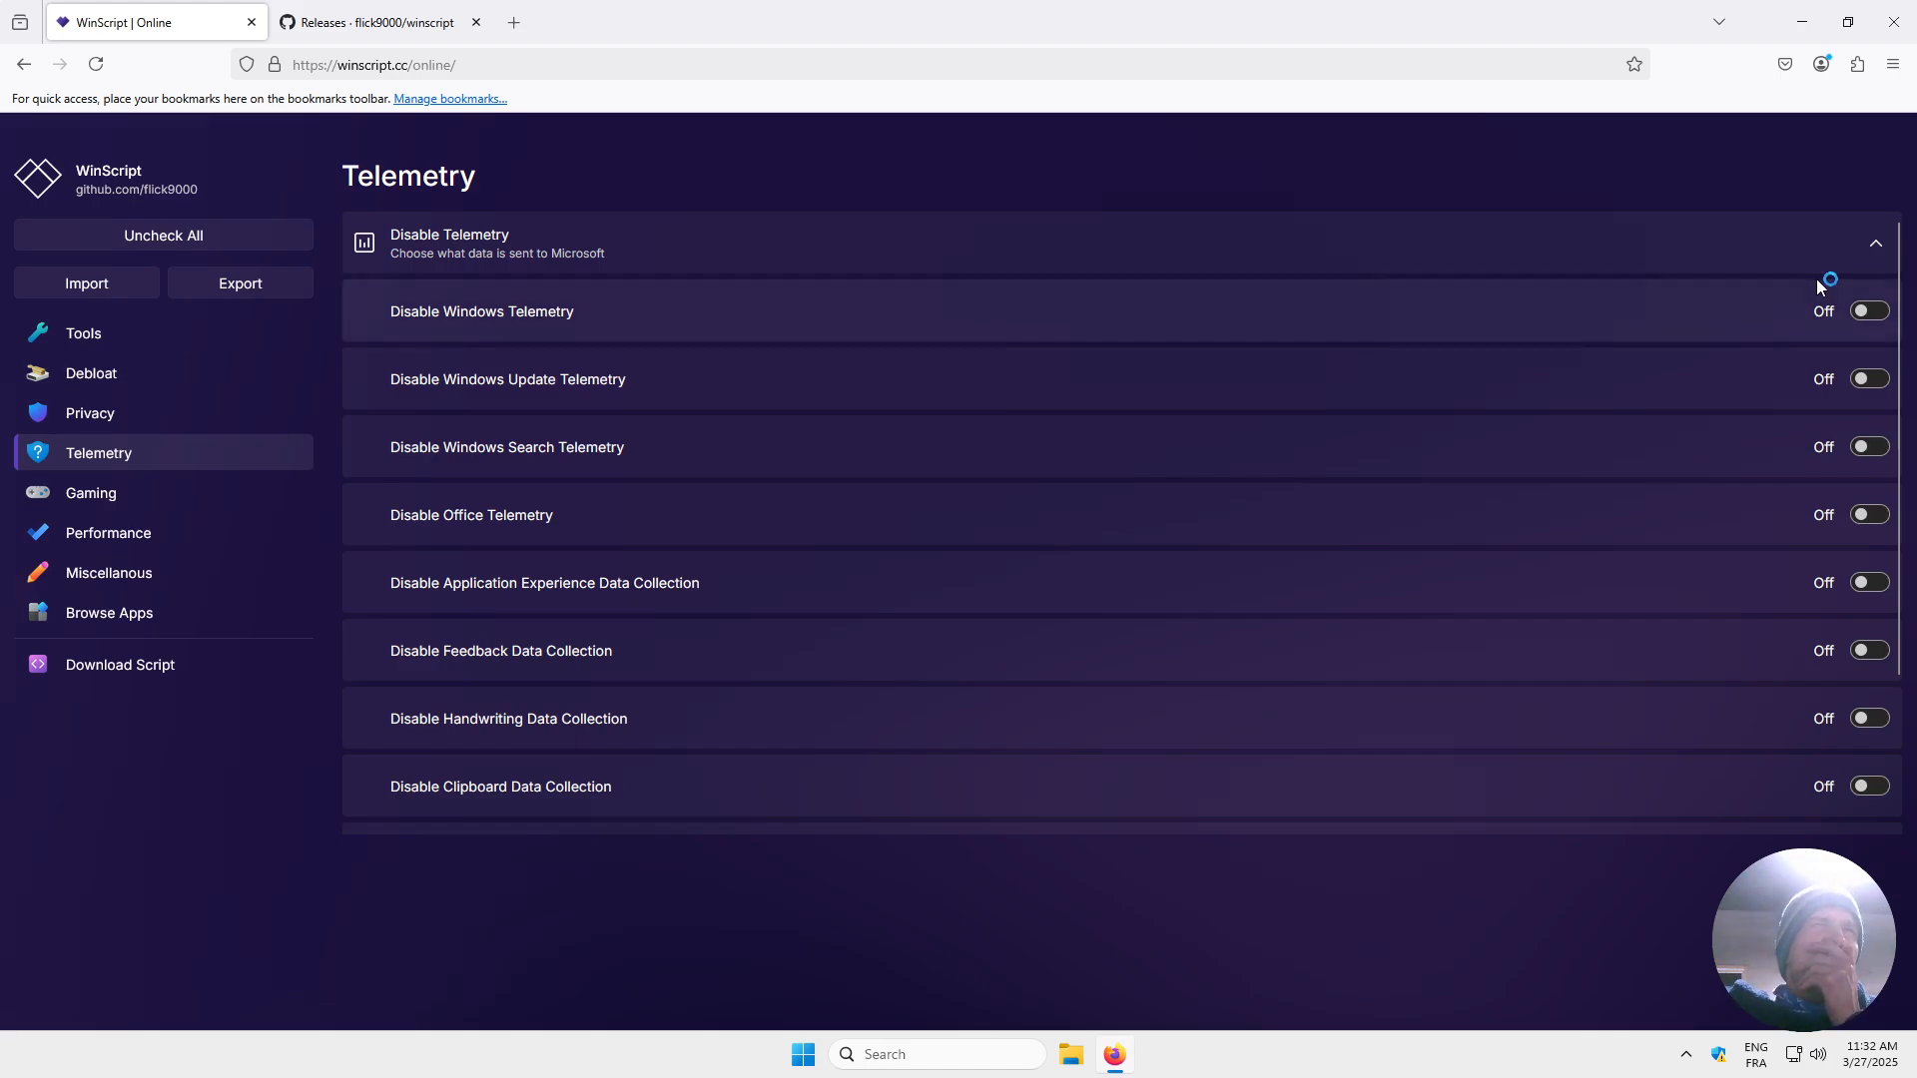
click(1865, 312)
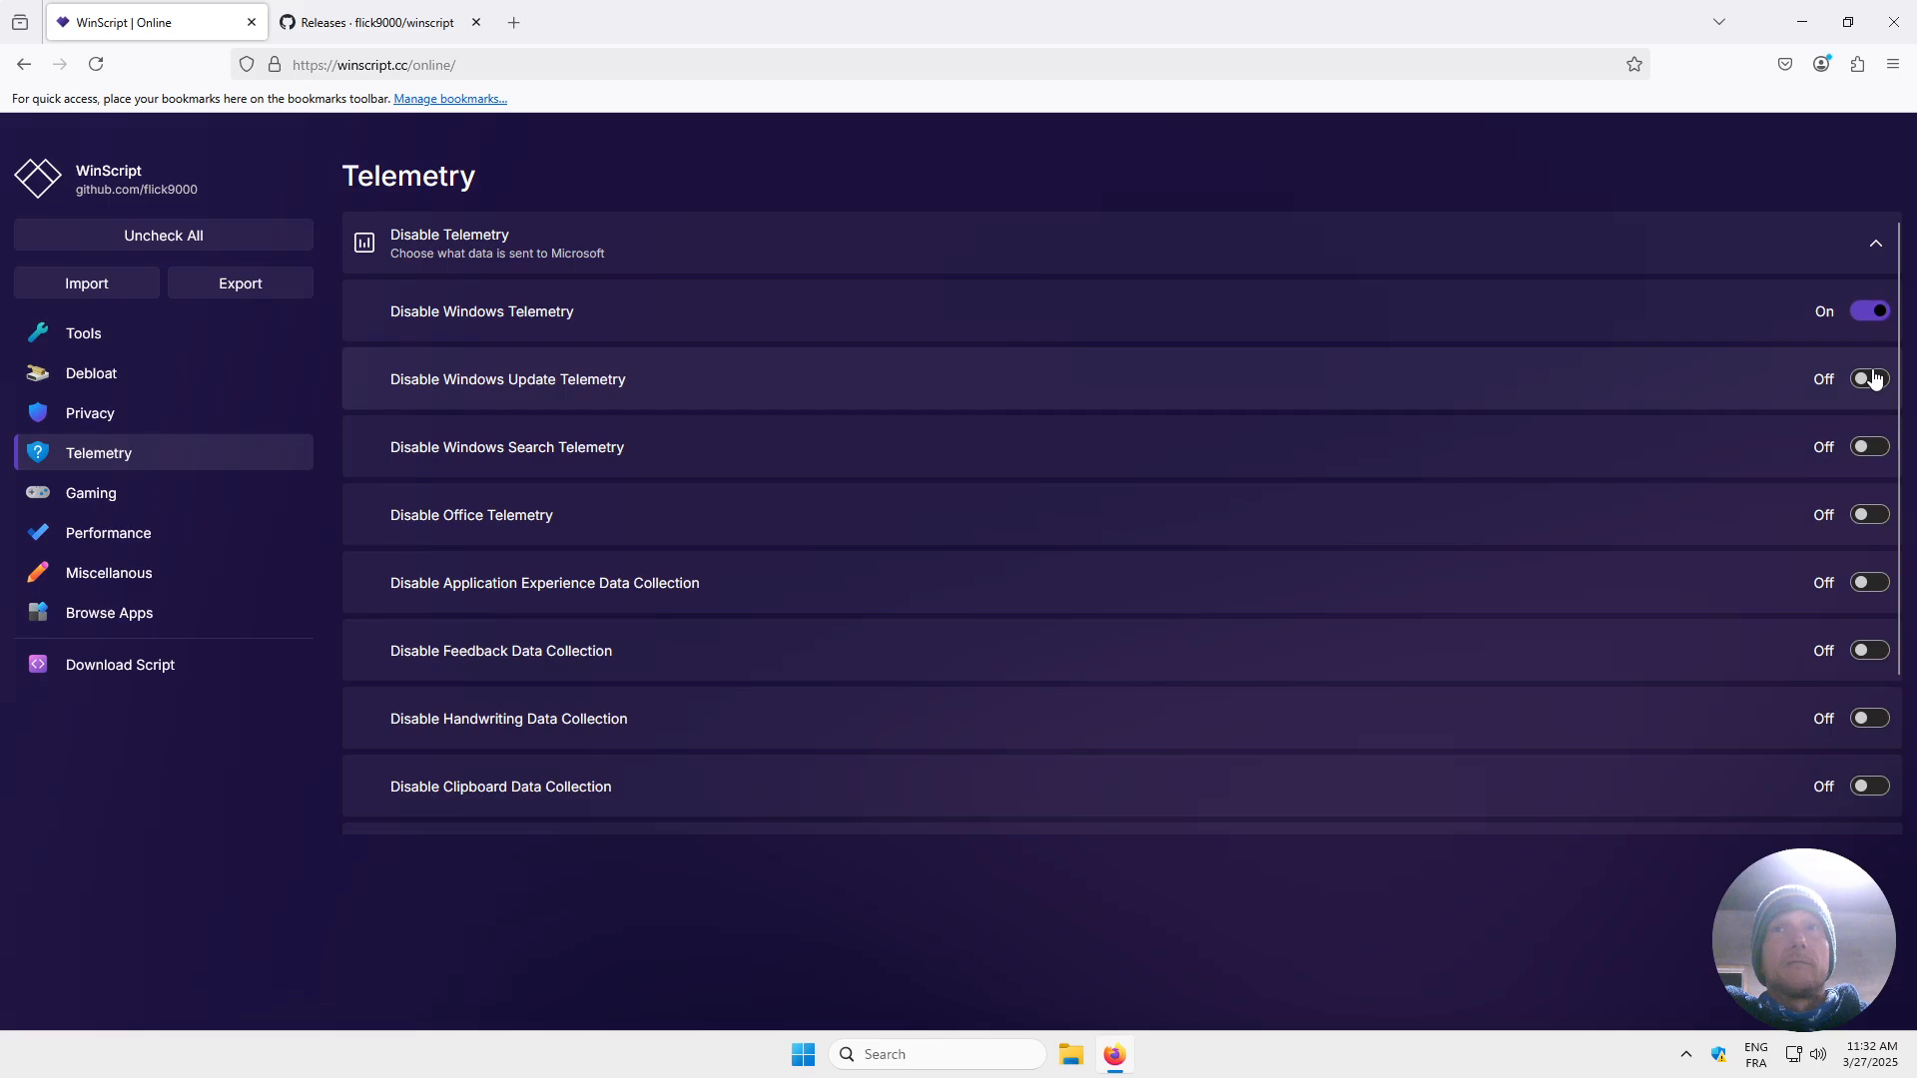
click(1871, 447)
click(1867, 524)
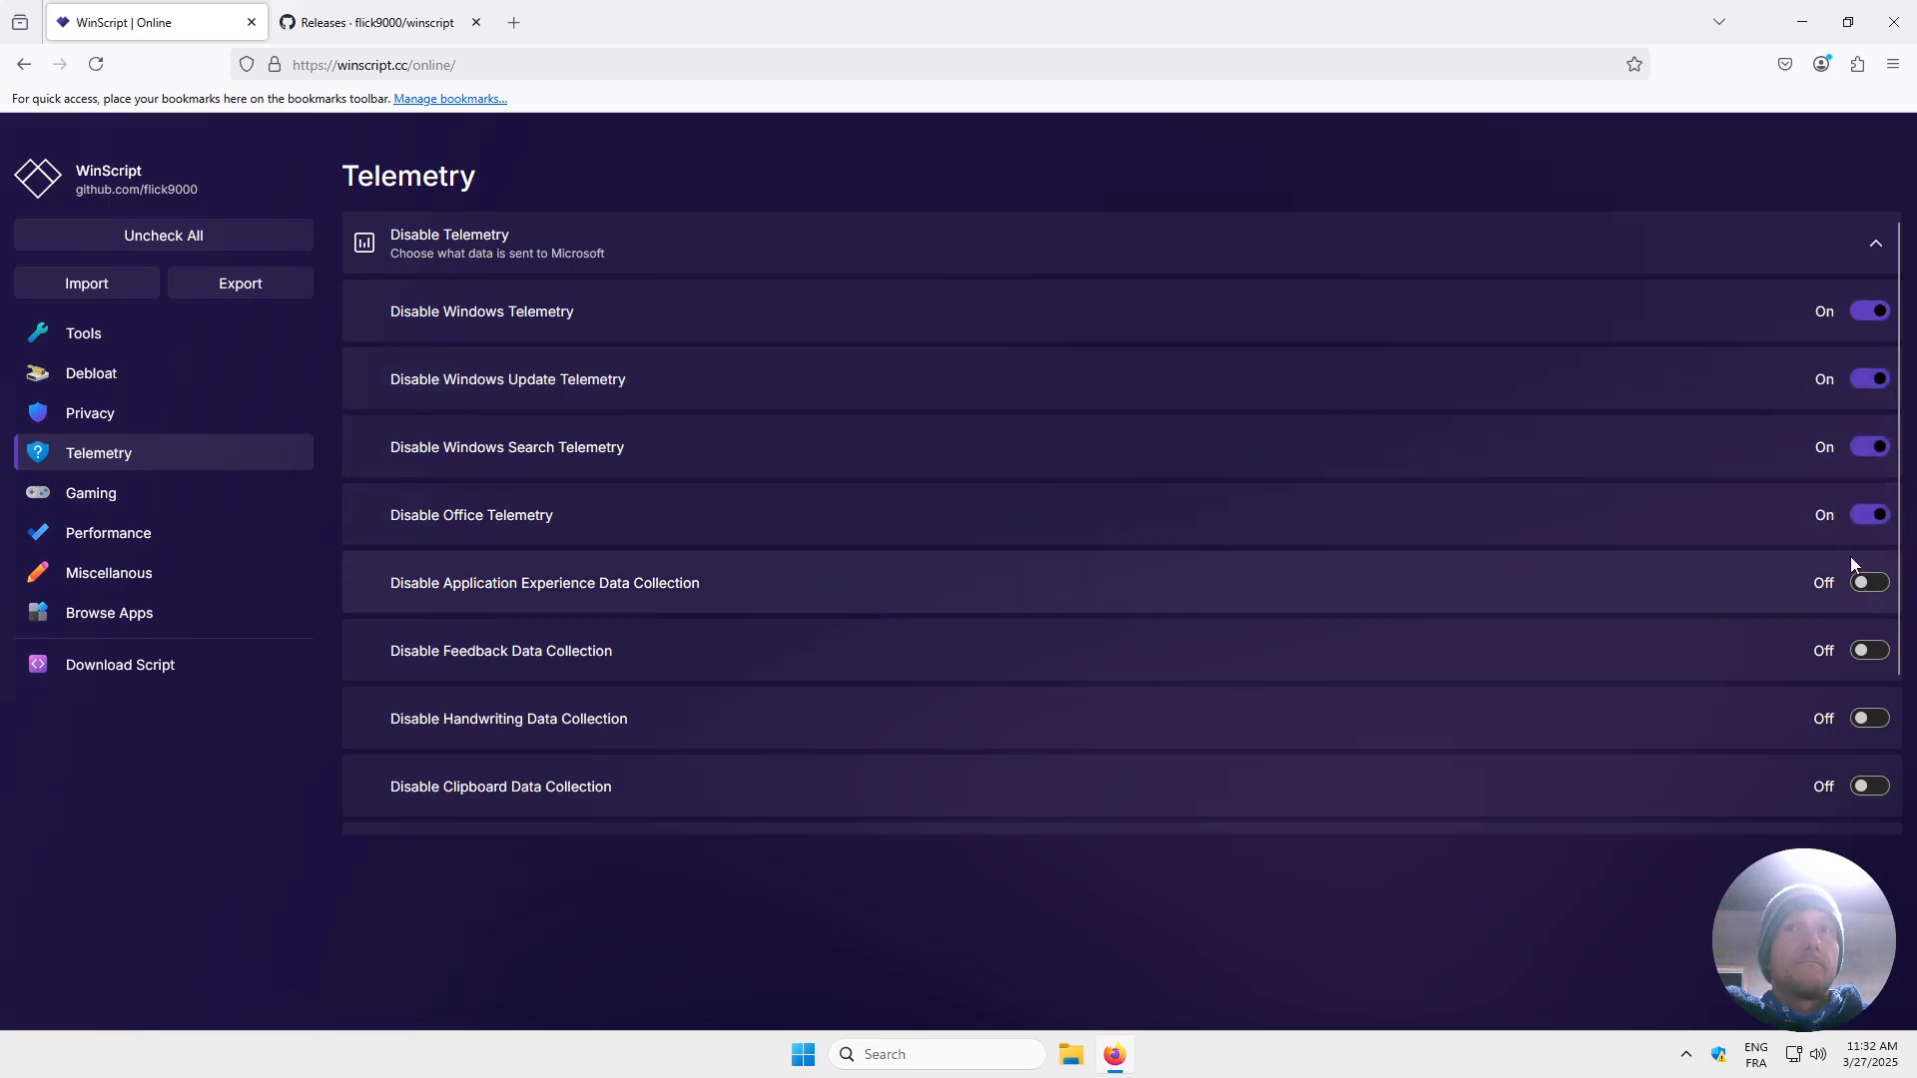
click(1864, 584)
Enable disabling of Feedback, Handwriting and Clipboard Data Collection and Targeted Ads, plus Opt Out of Privacy Consent.
scroll(1817, 536, down, 2)
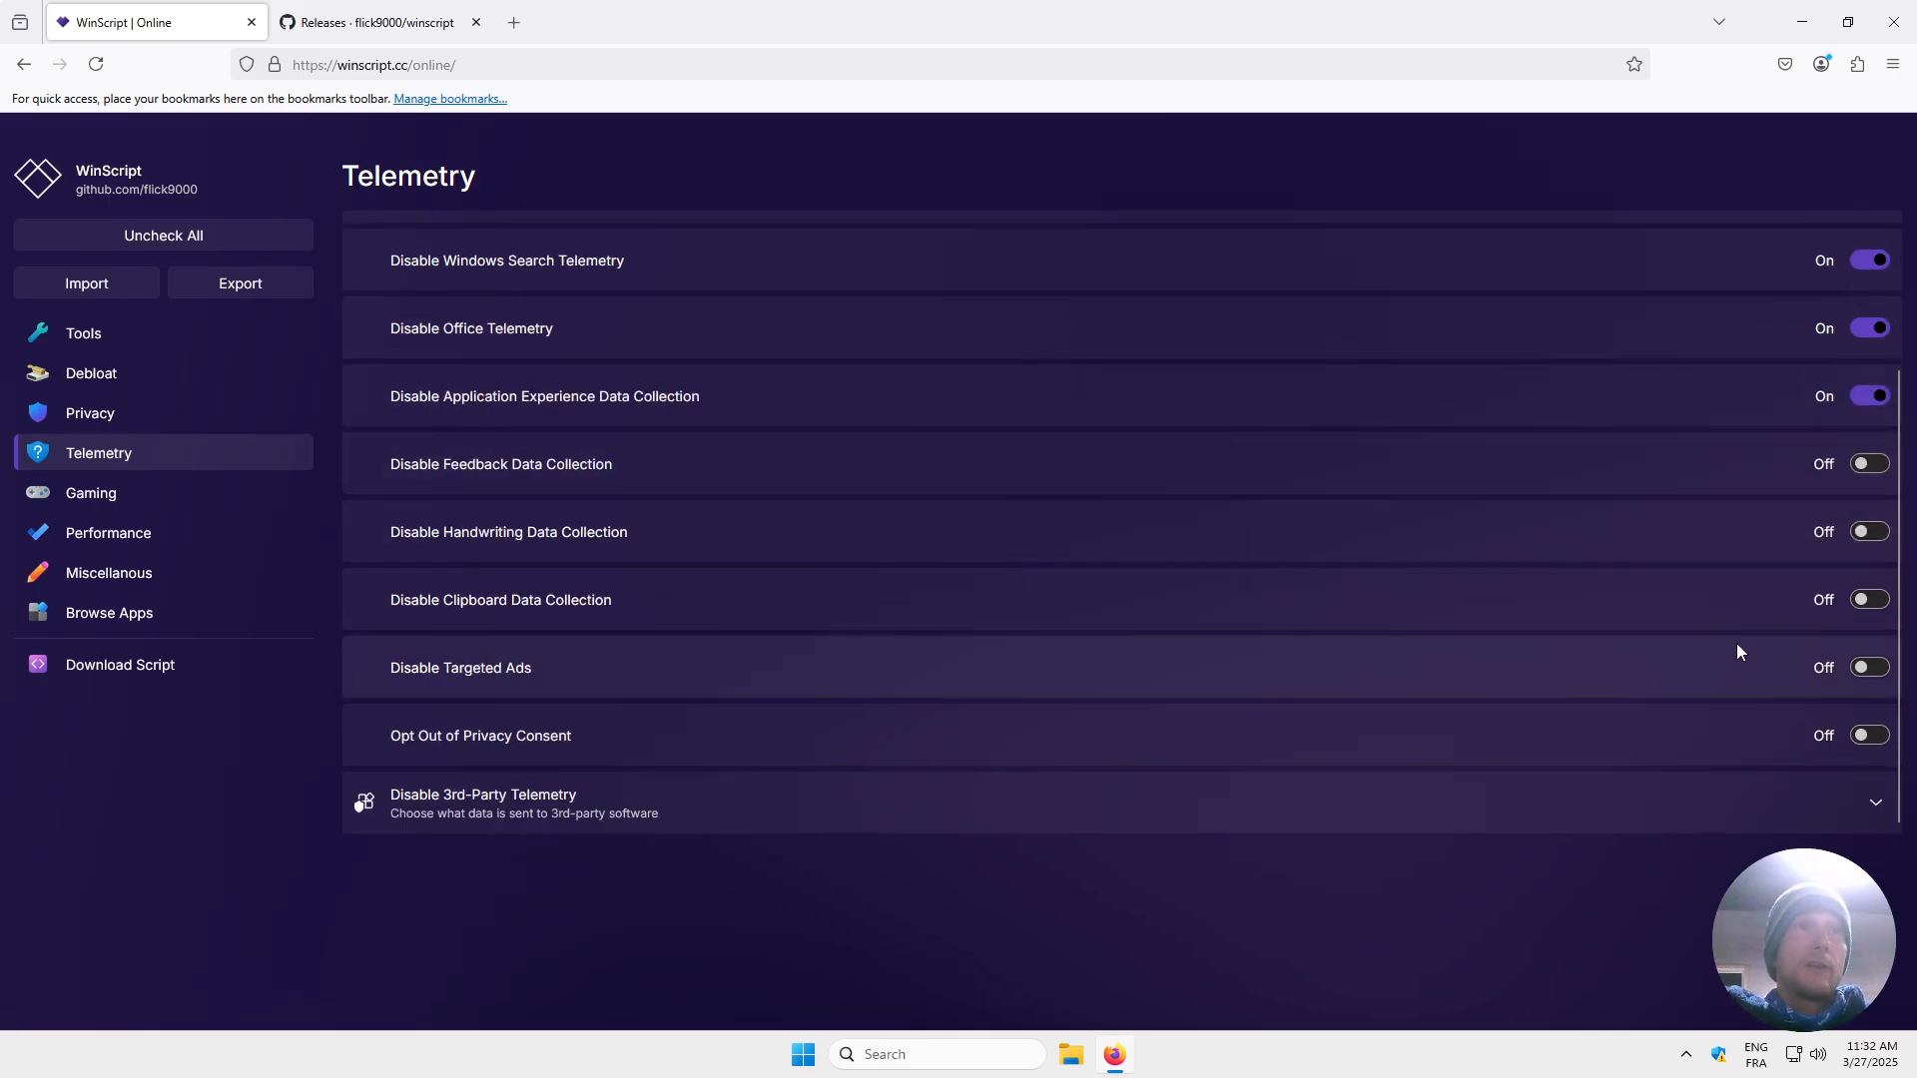
click(1870, 531)
click(1871, 463)
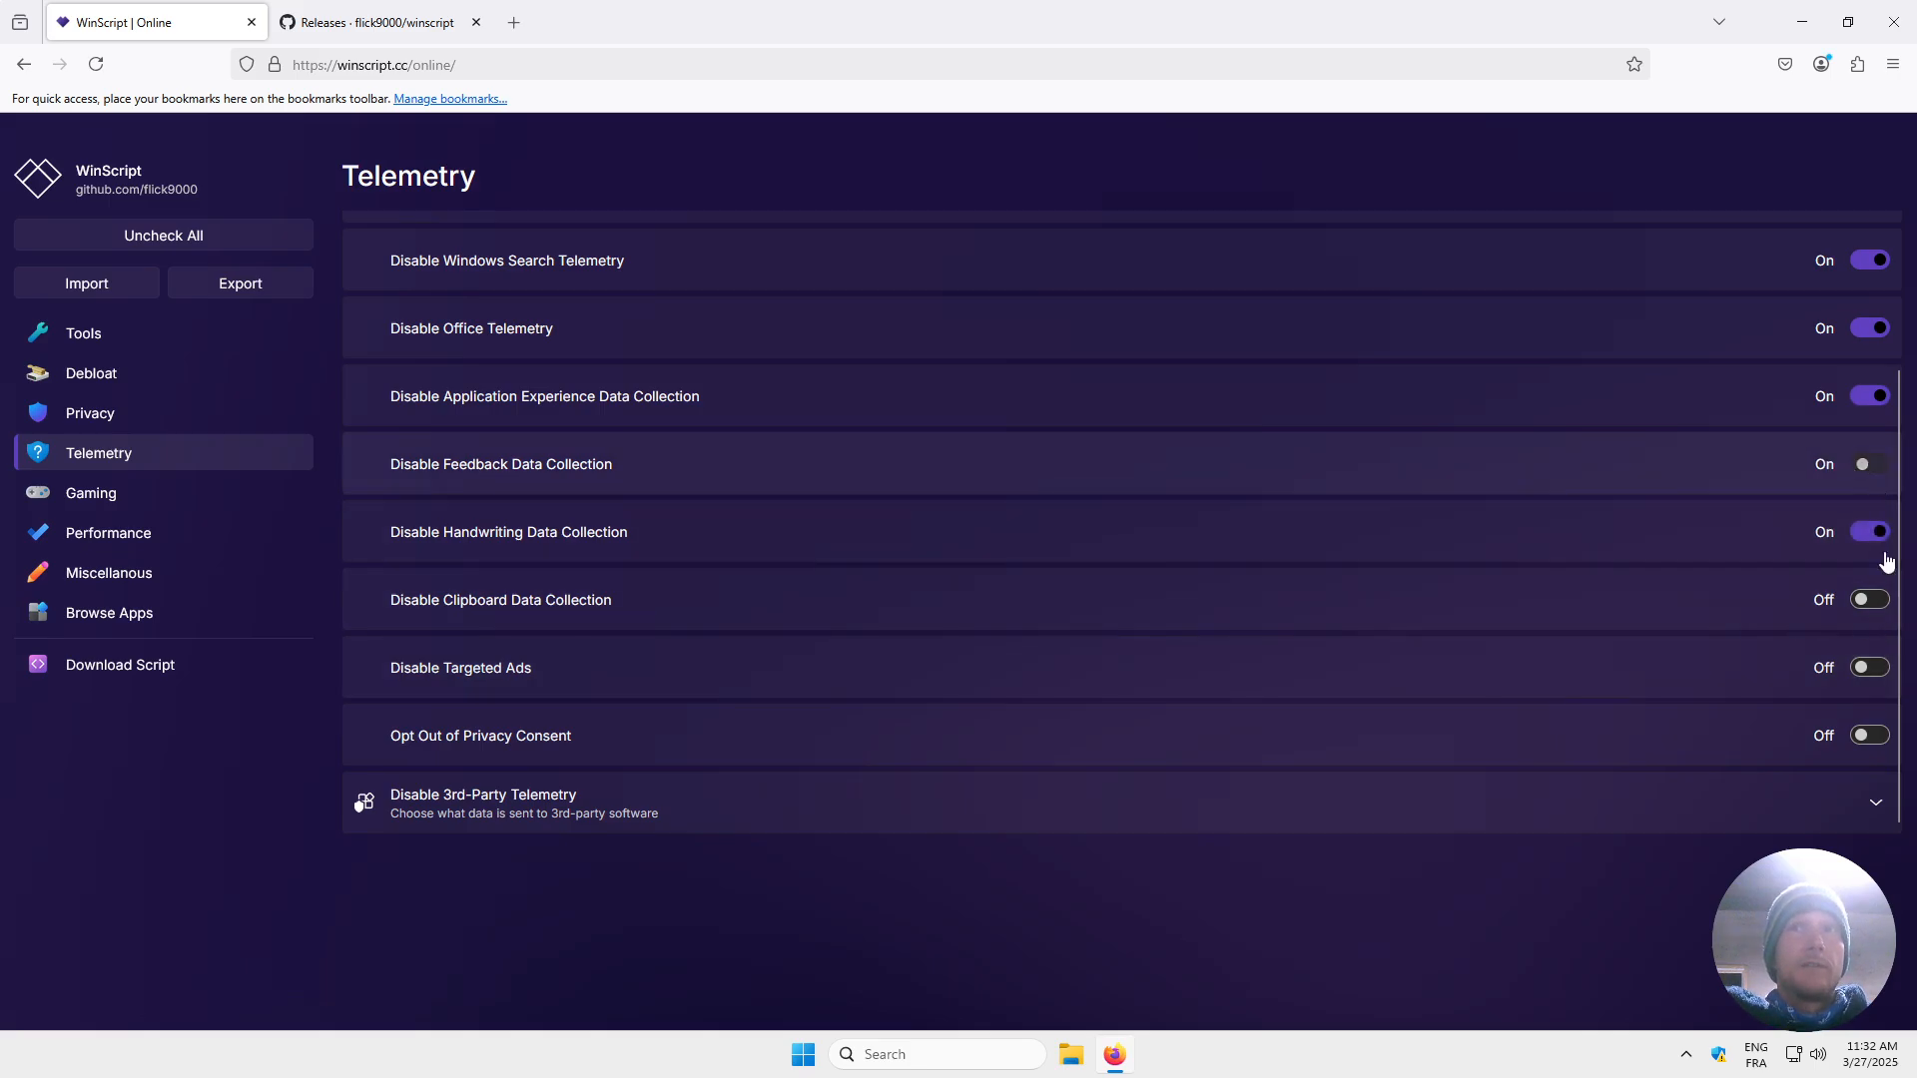
click(1876, 600)
click(1867, 668)
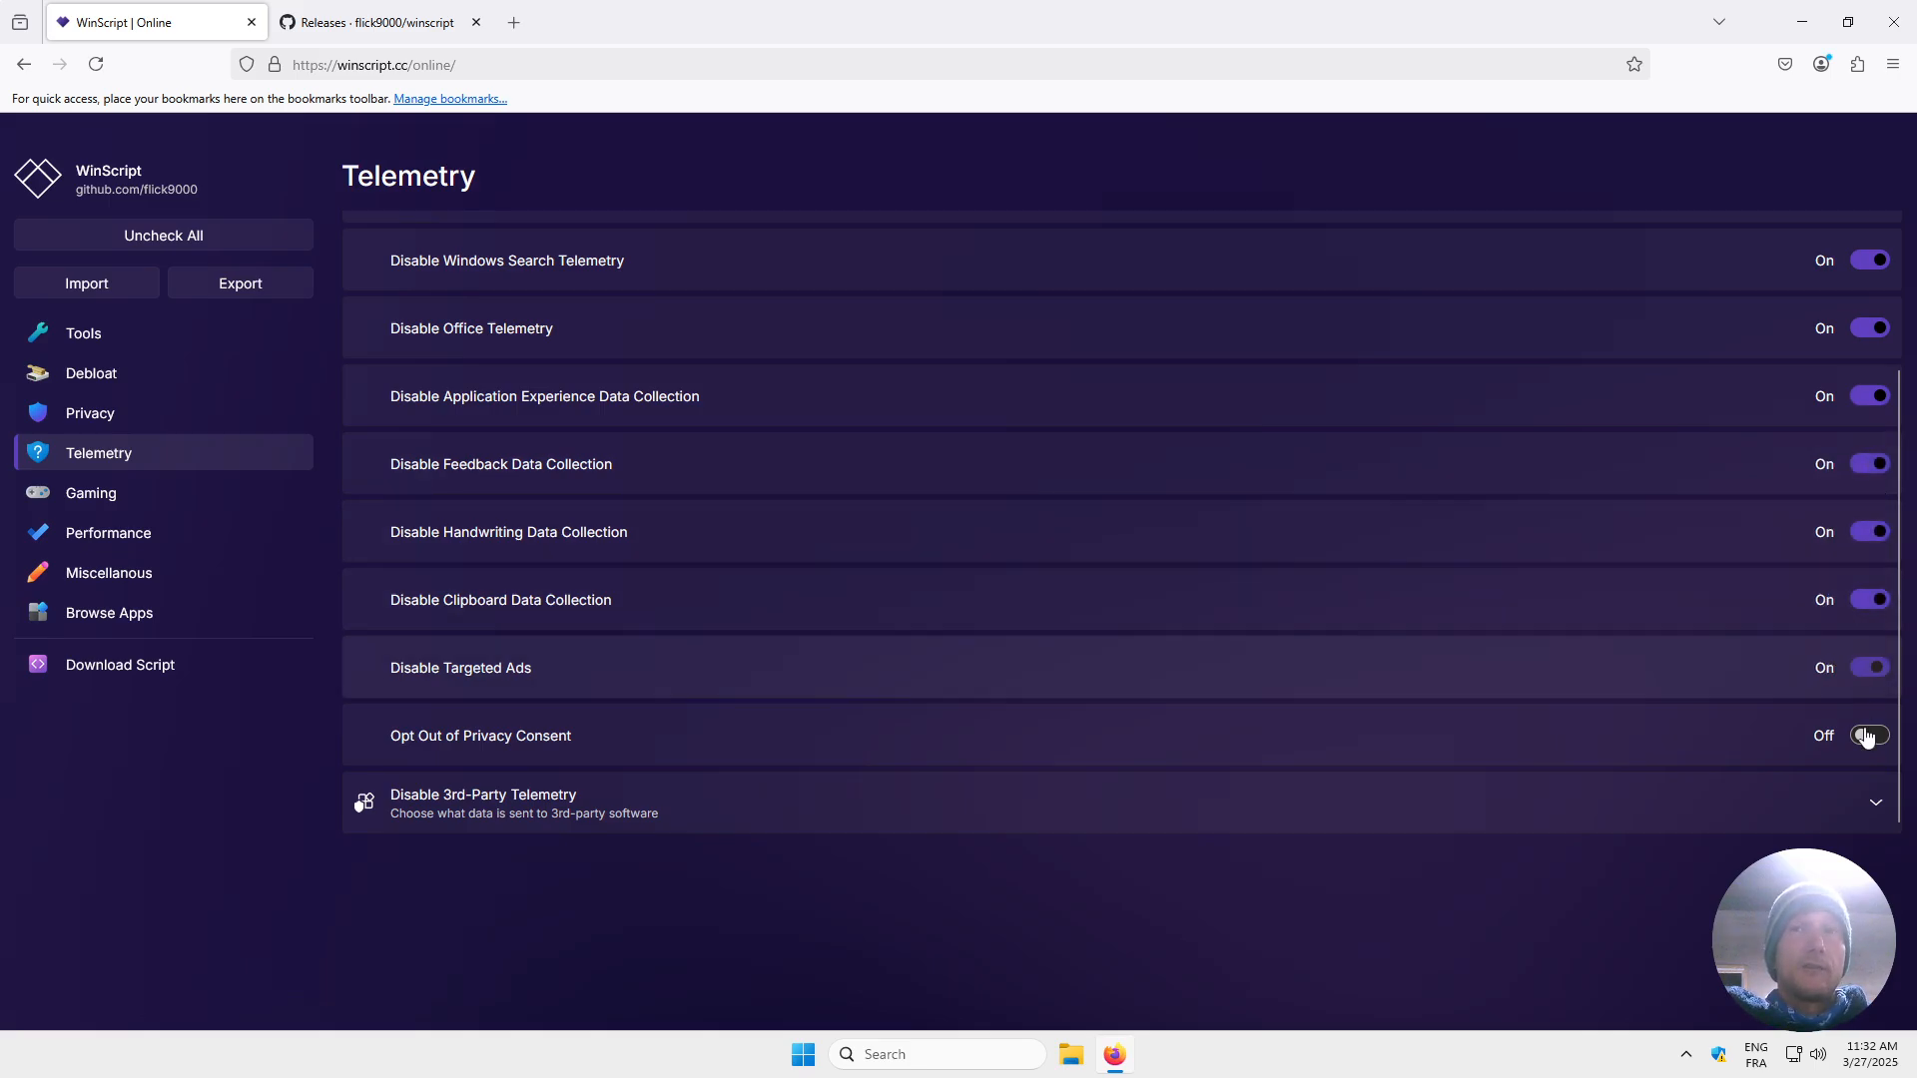
click(1863, 735)
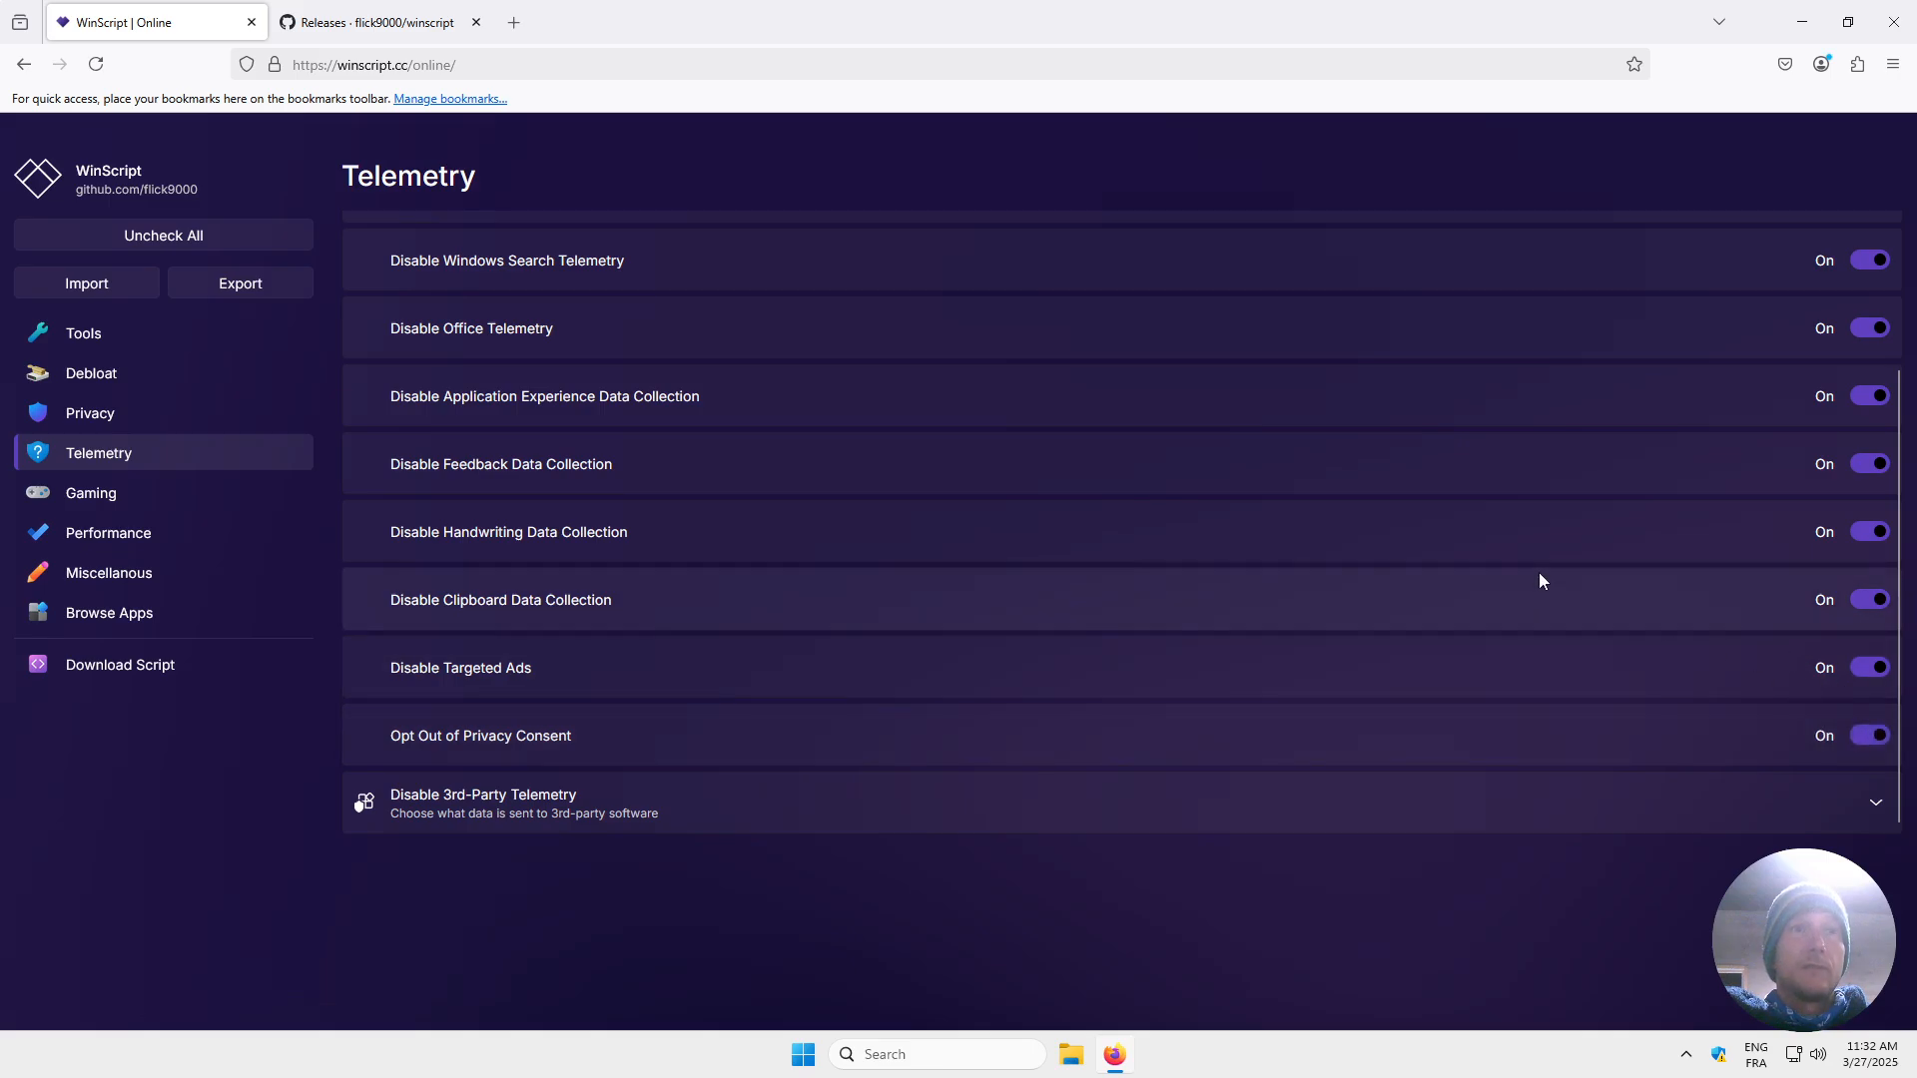
Under Disable 3rd-Party Telemetry, enable Block Adobe Network and the disabling of Nvidia, VS Code, Media Player and Powershell Telemetry.
click(1875, 802)
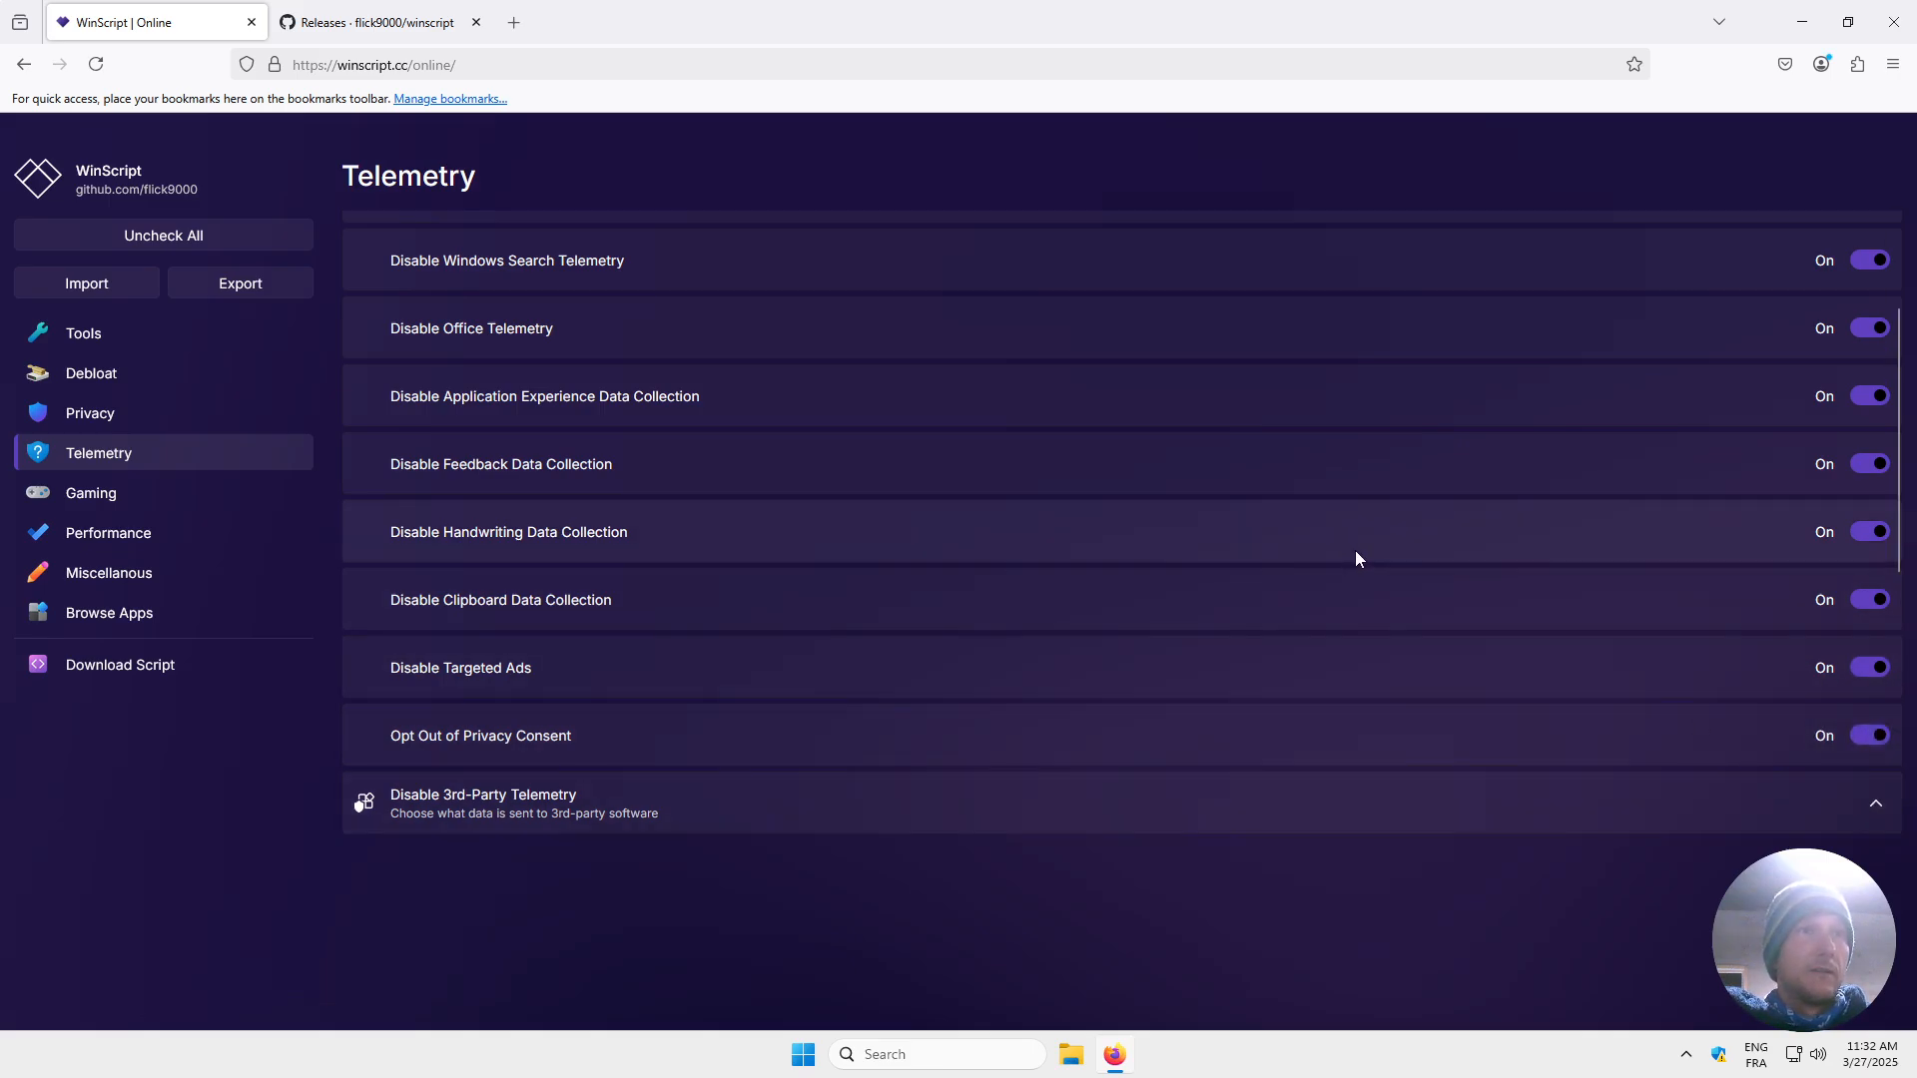
scroll(1414, 568, down, 3)
scroll(1812, 600, down, 2)
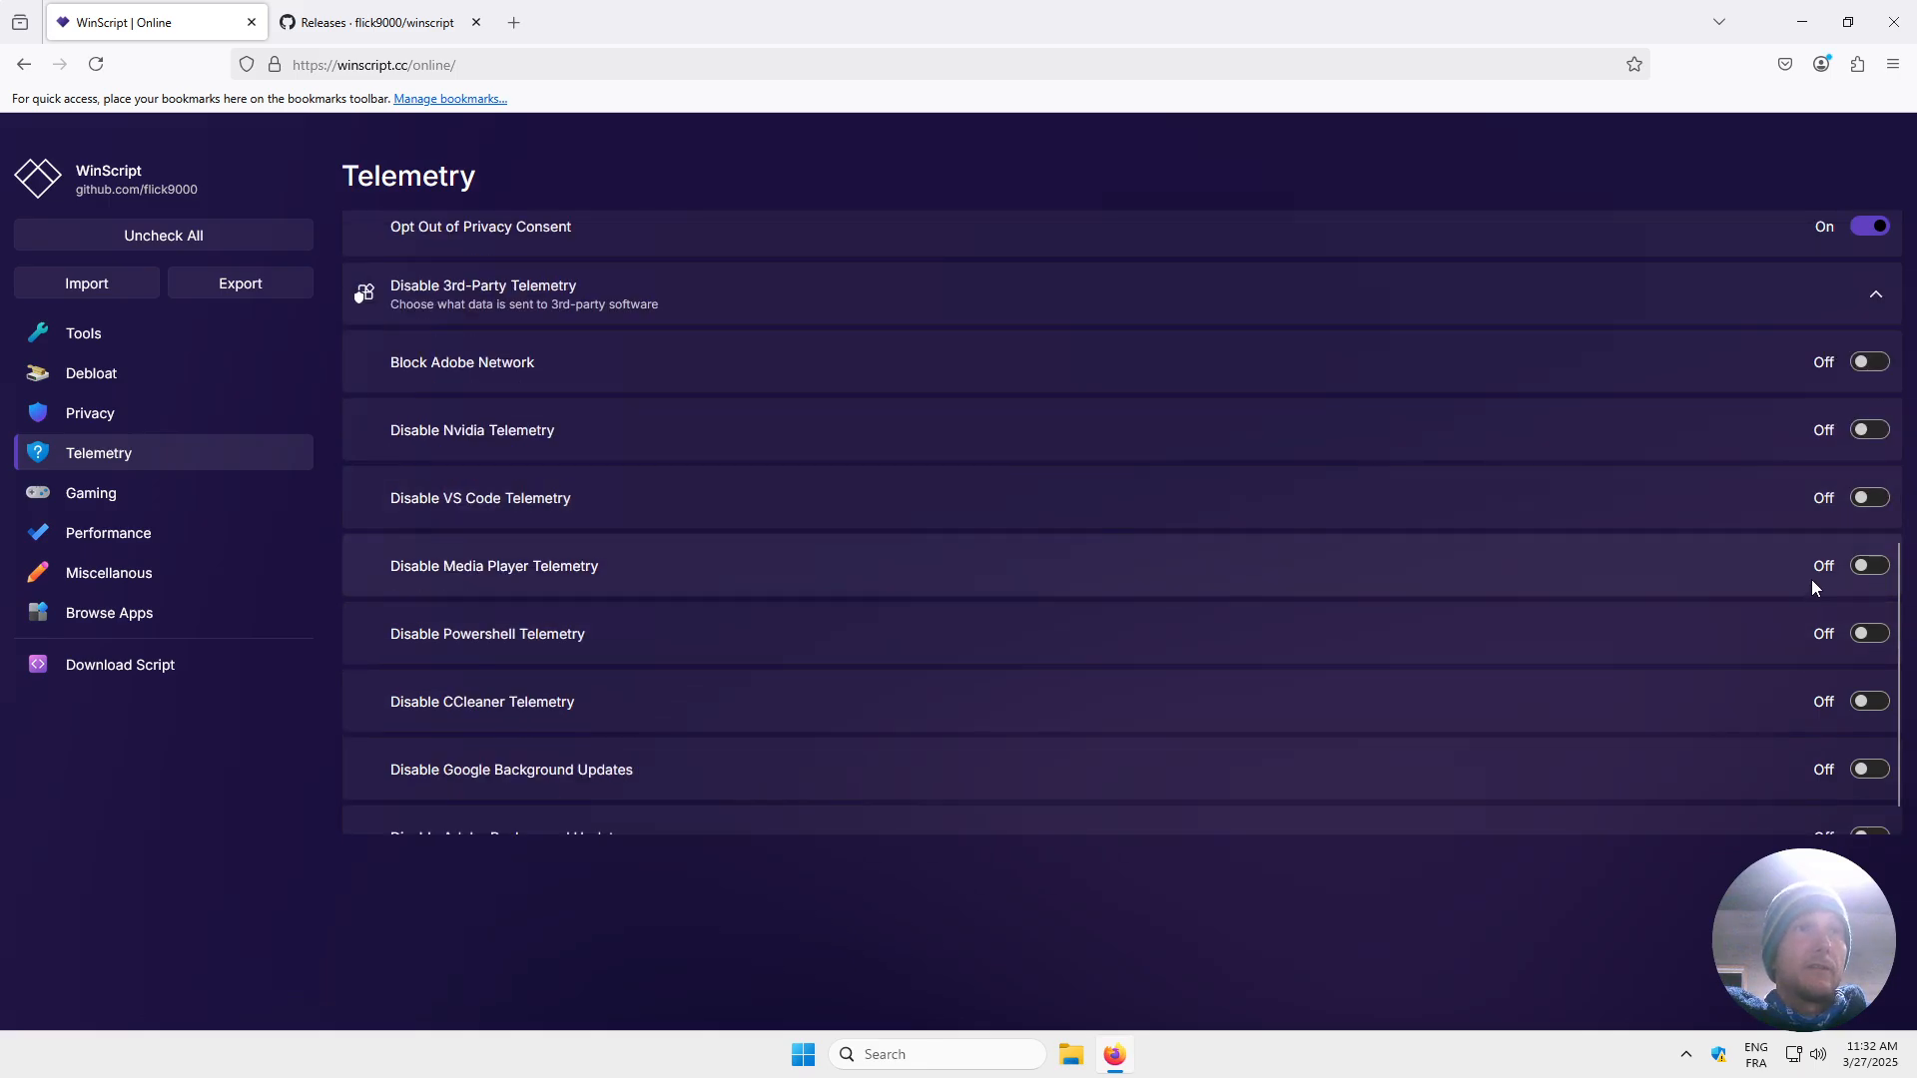
click(1873, 364)
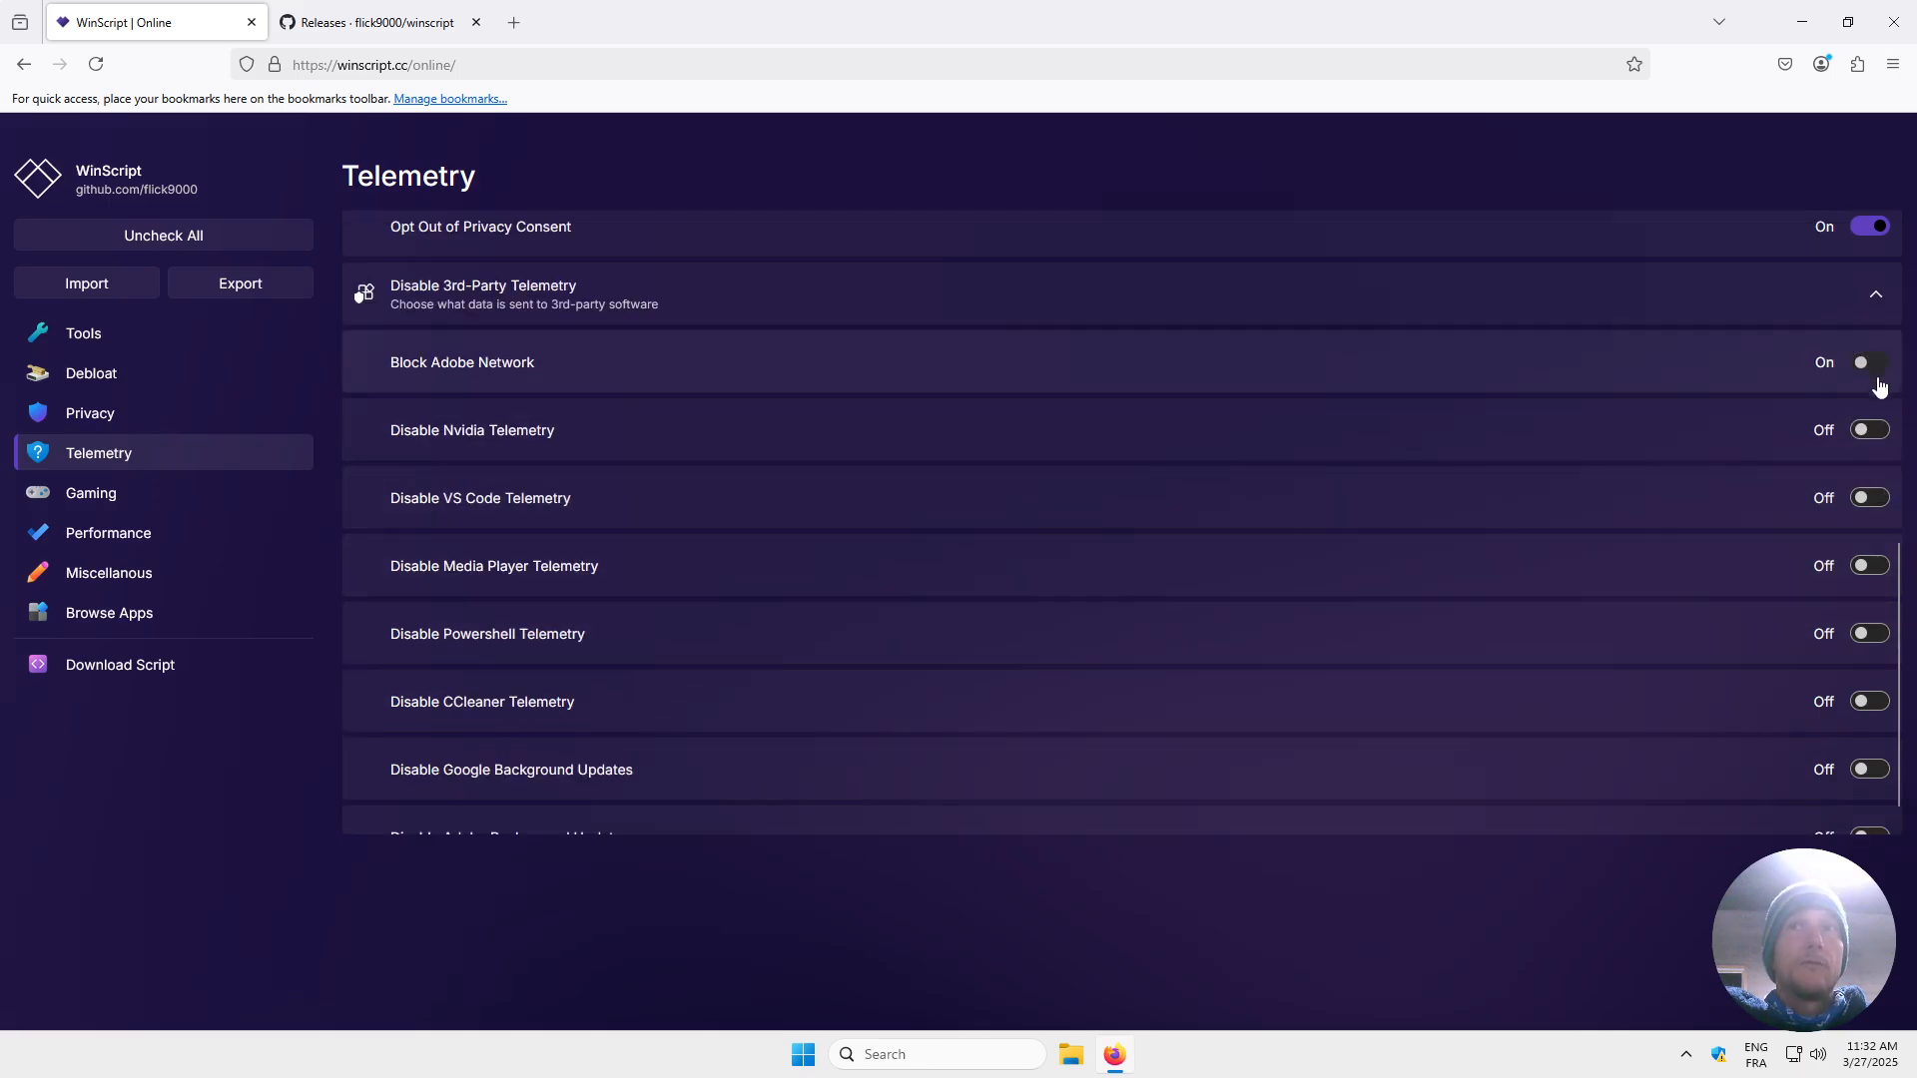
click(1874, 431)
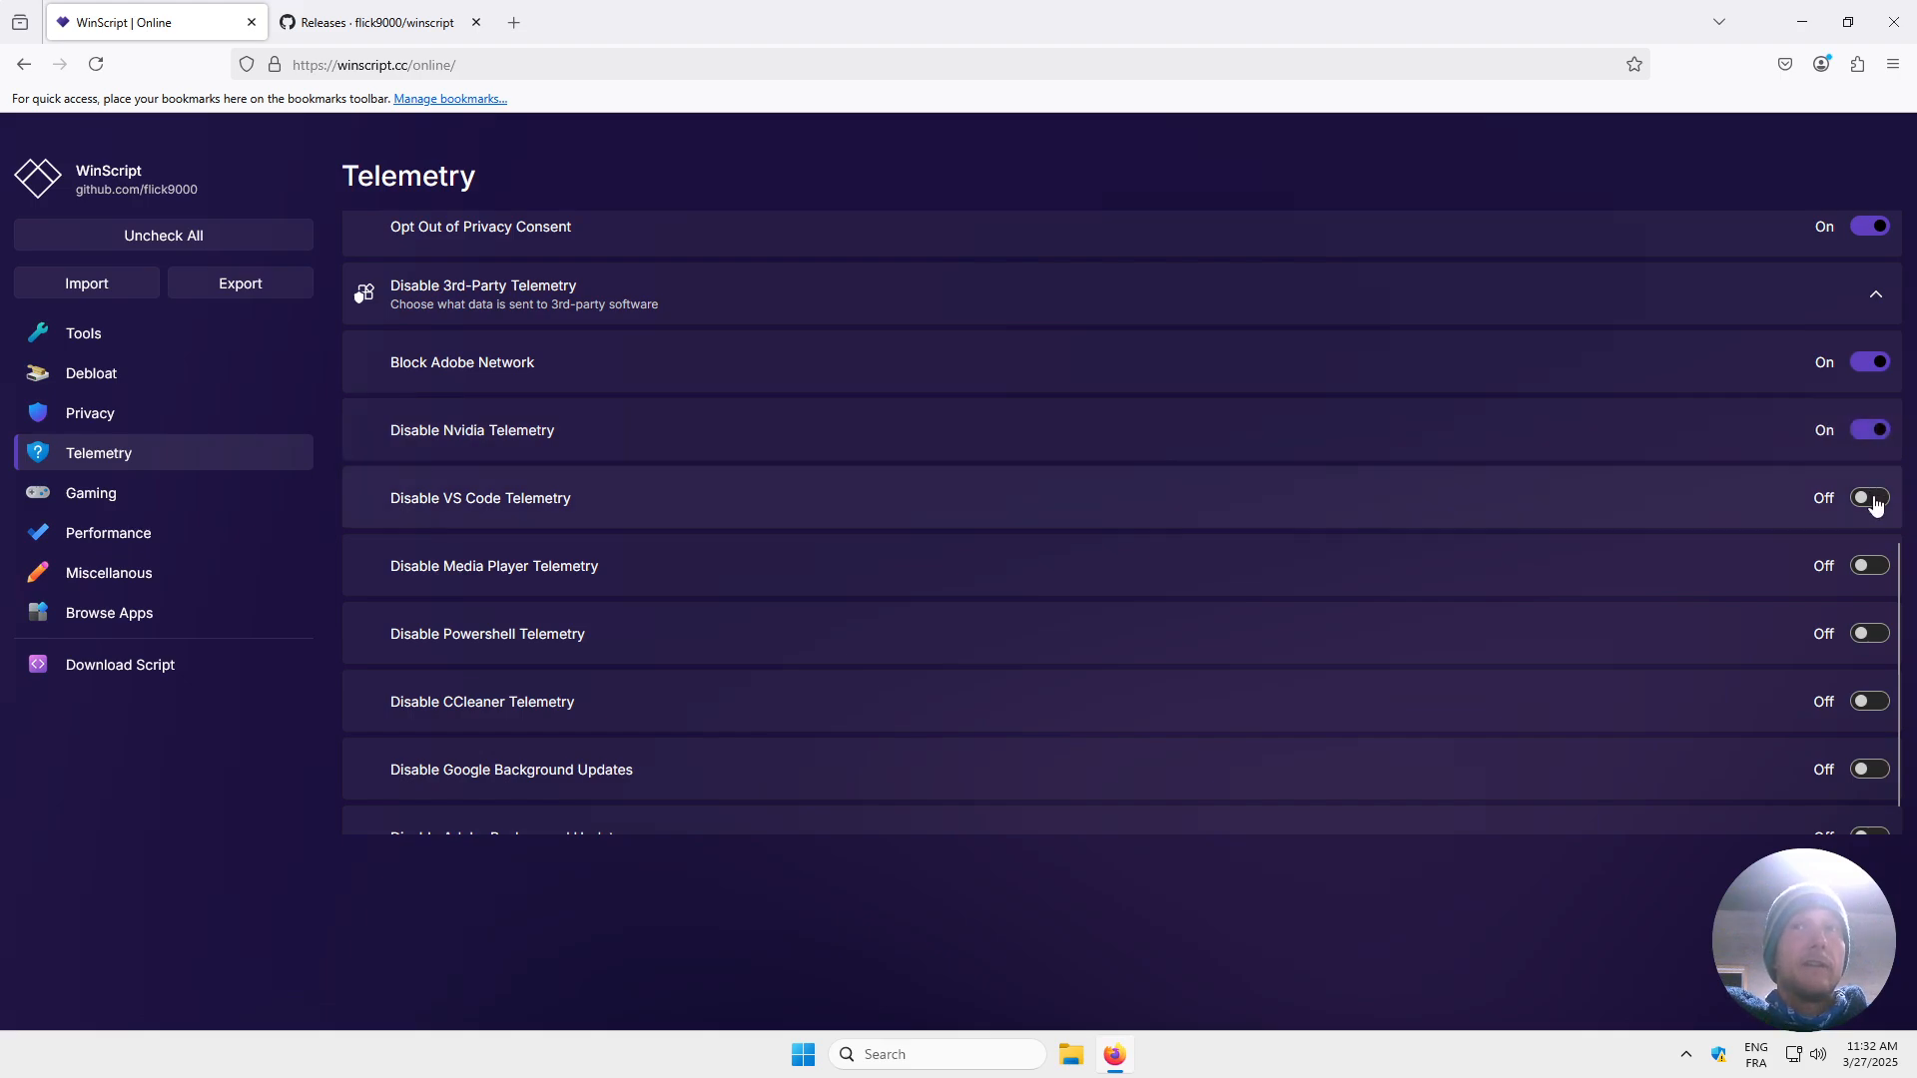
click(1874, 502)
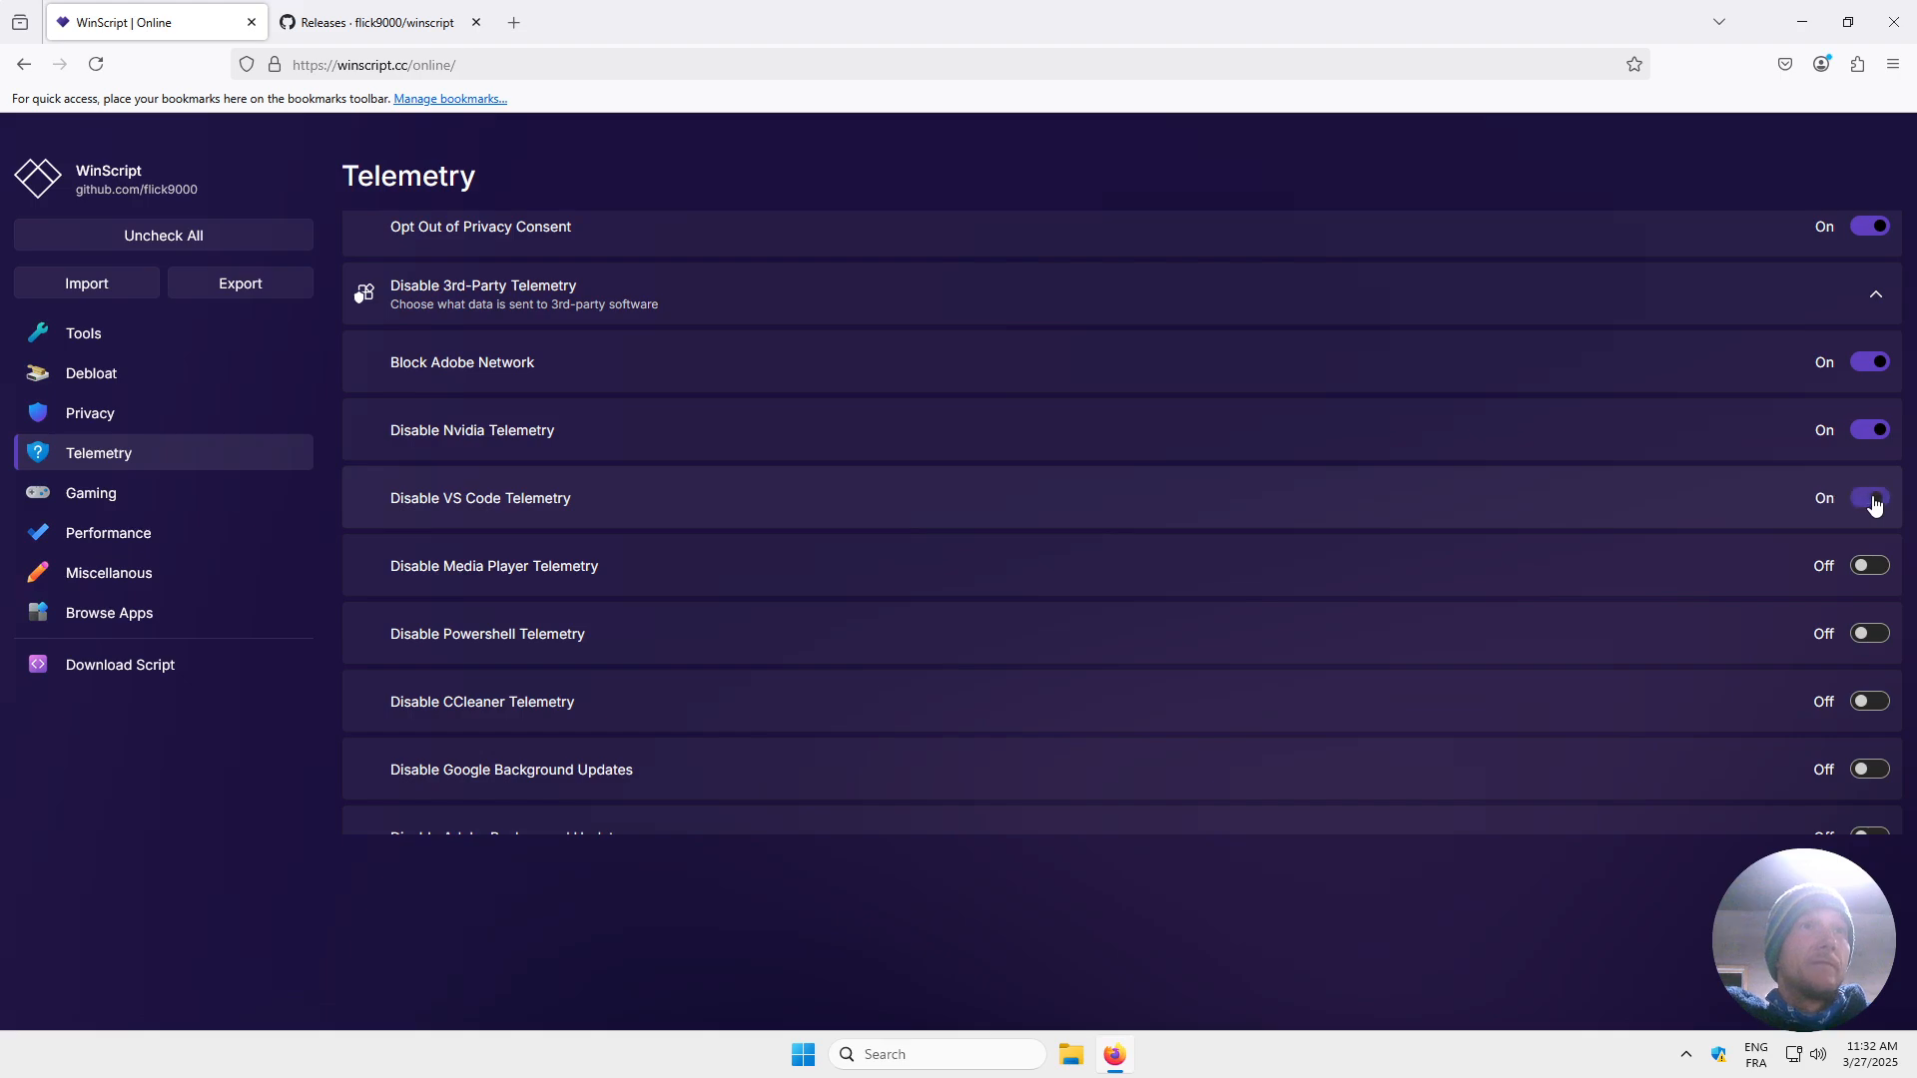
click(1869, 568)
click(1869, 635)
Enable disabling of CCleaner Telemetry, Google Background Updates and Adobe Background Updates in the third-party telemetry options.
scroll(1780, 571, down, 1)
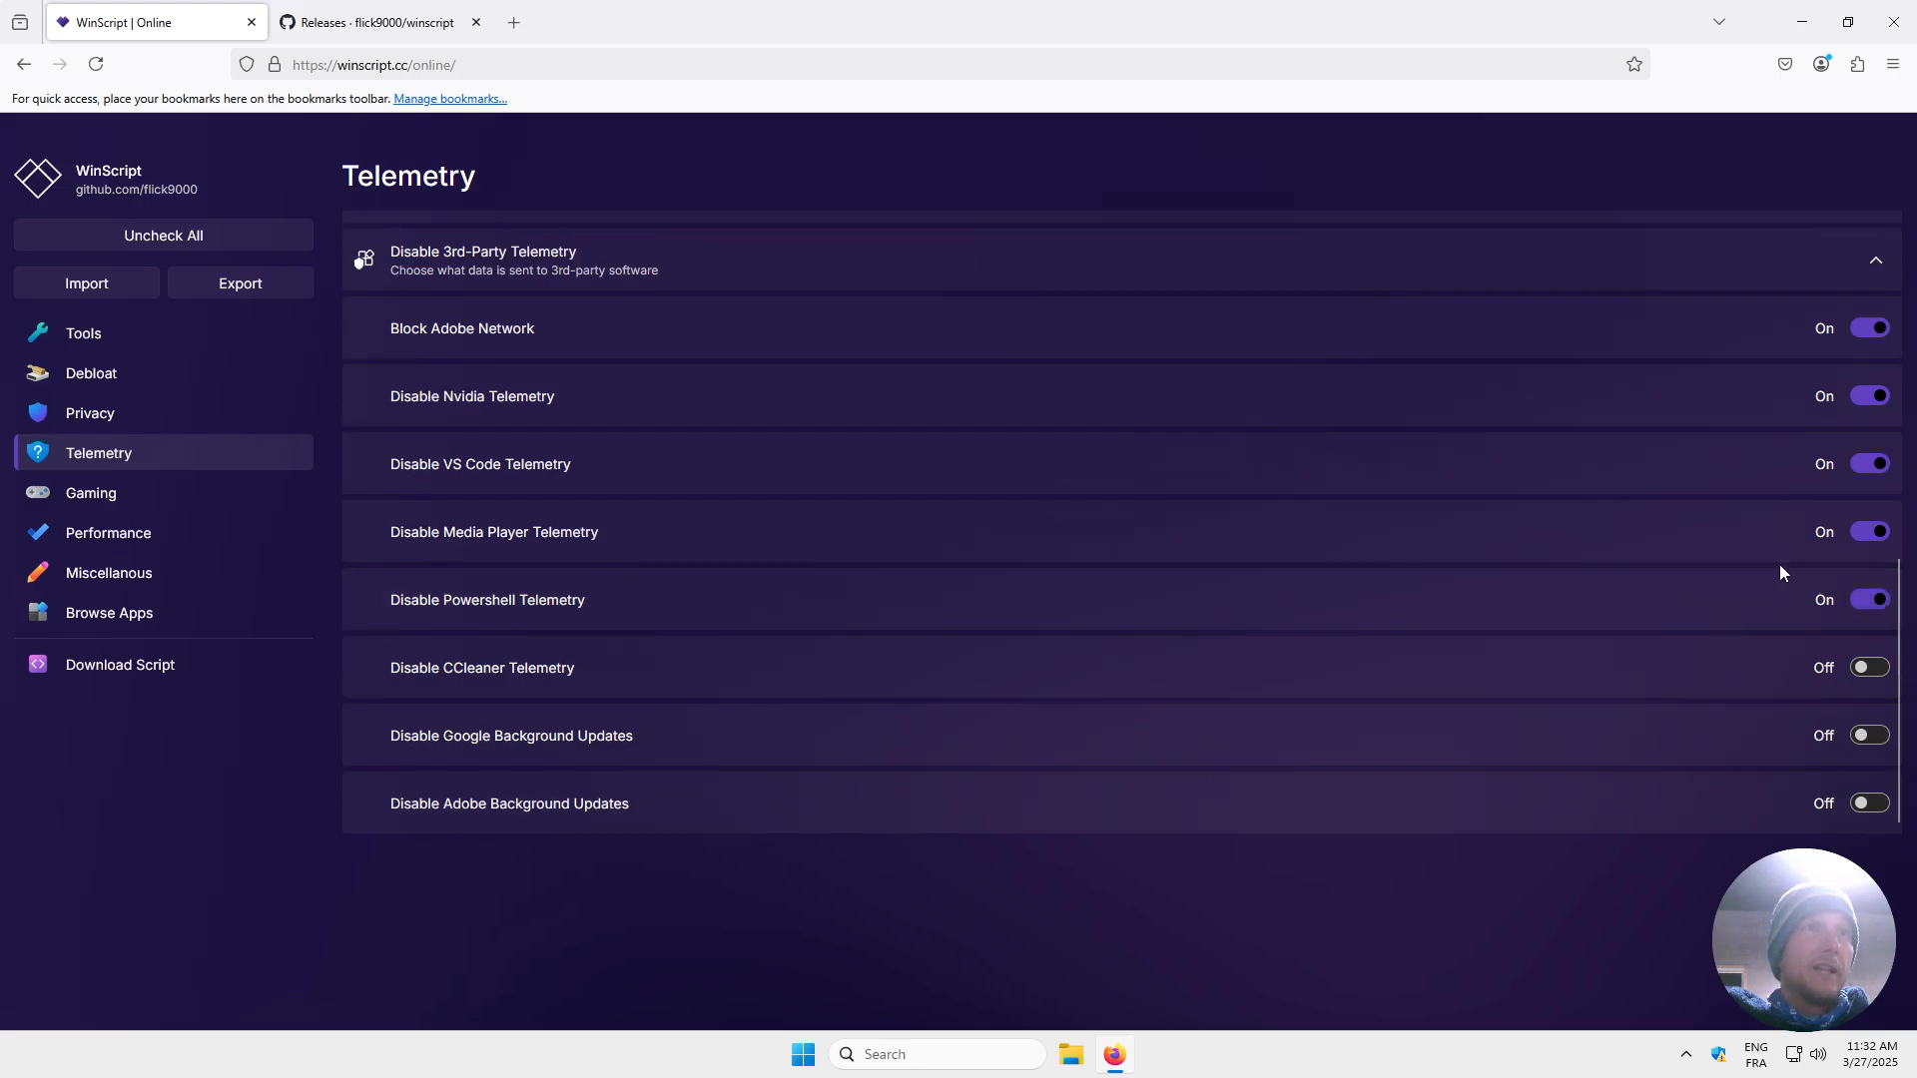
click(1863, 667)
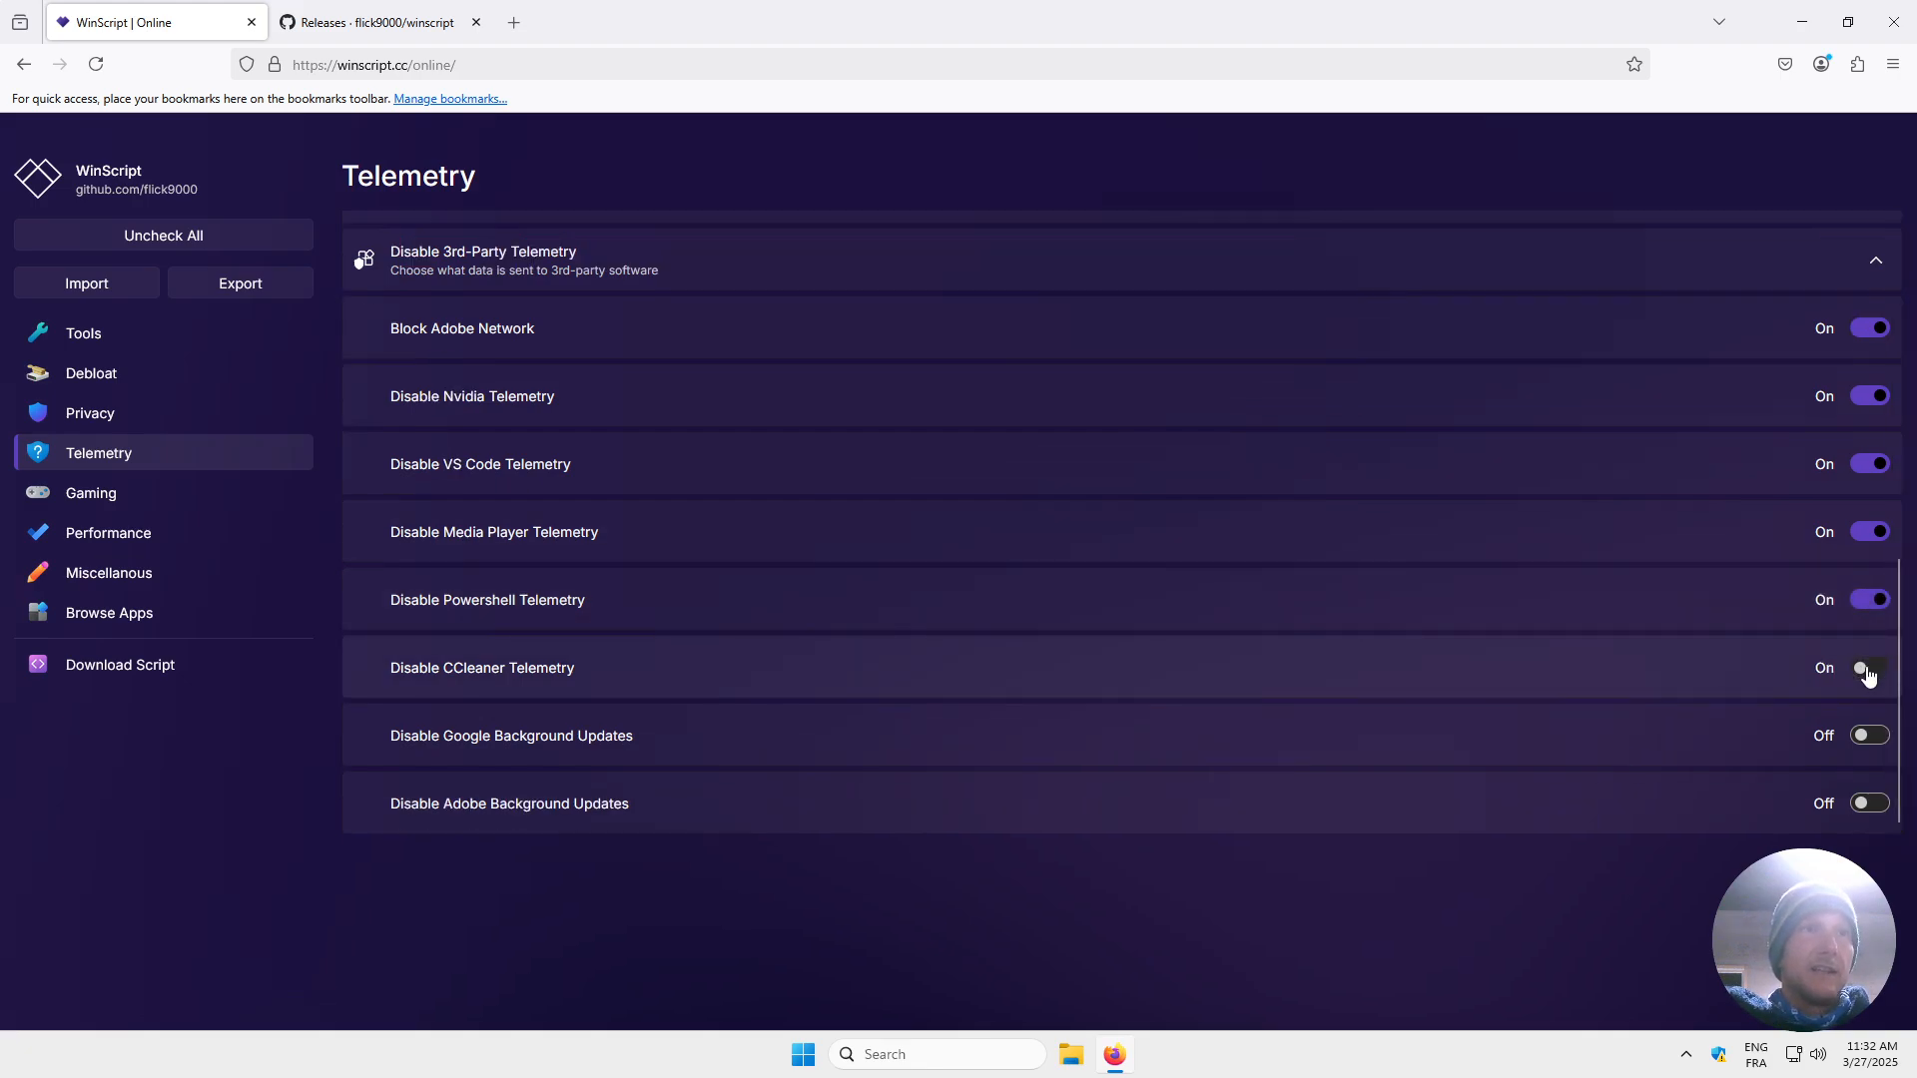
click(1872, 738)
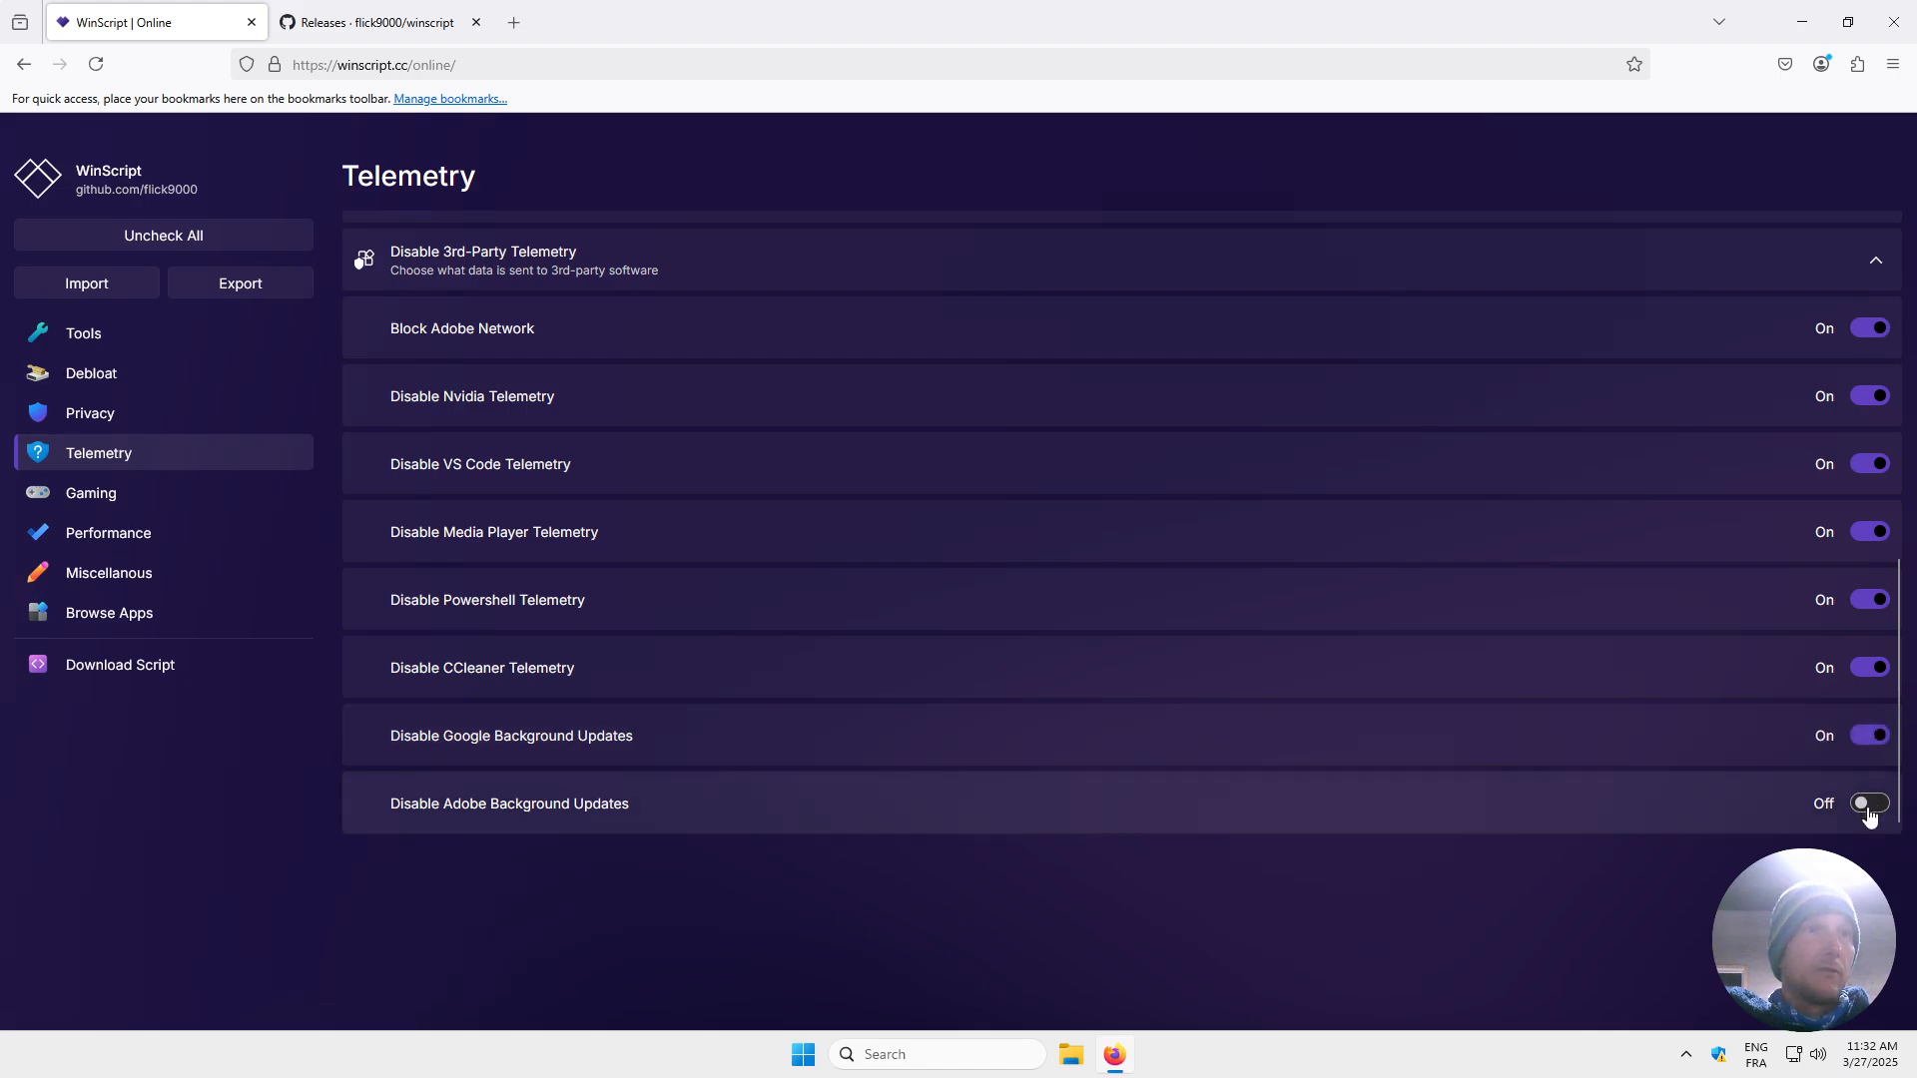
click(1865, 810)
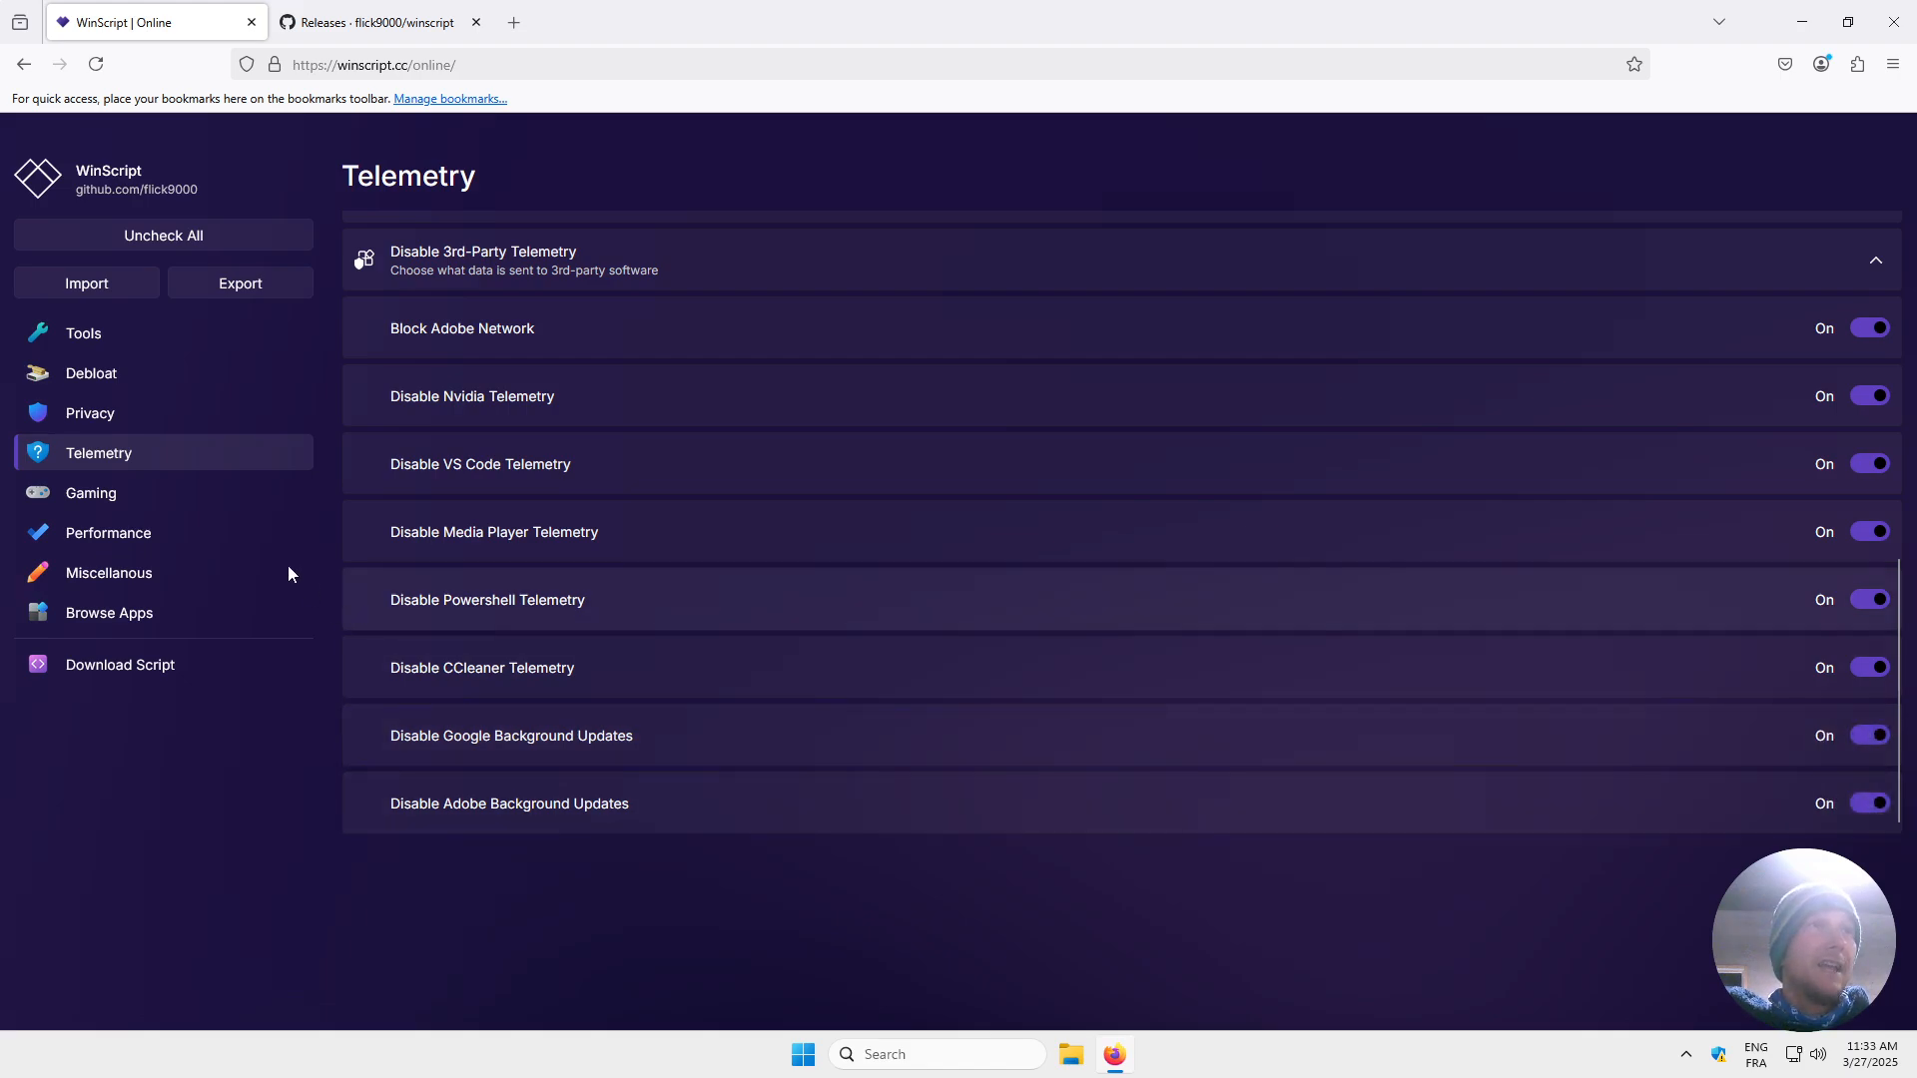
In the Gaming category, enable Disable Game Bar and Disable Game Mode.
click(206, 500)
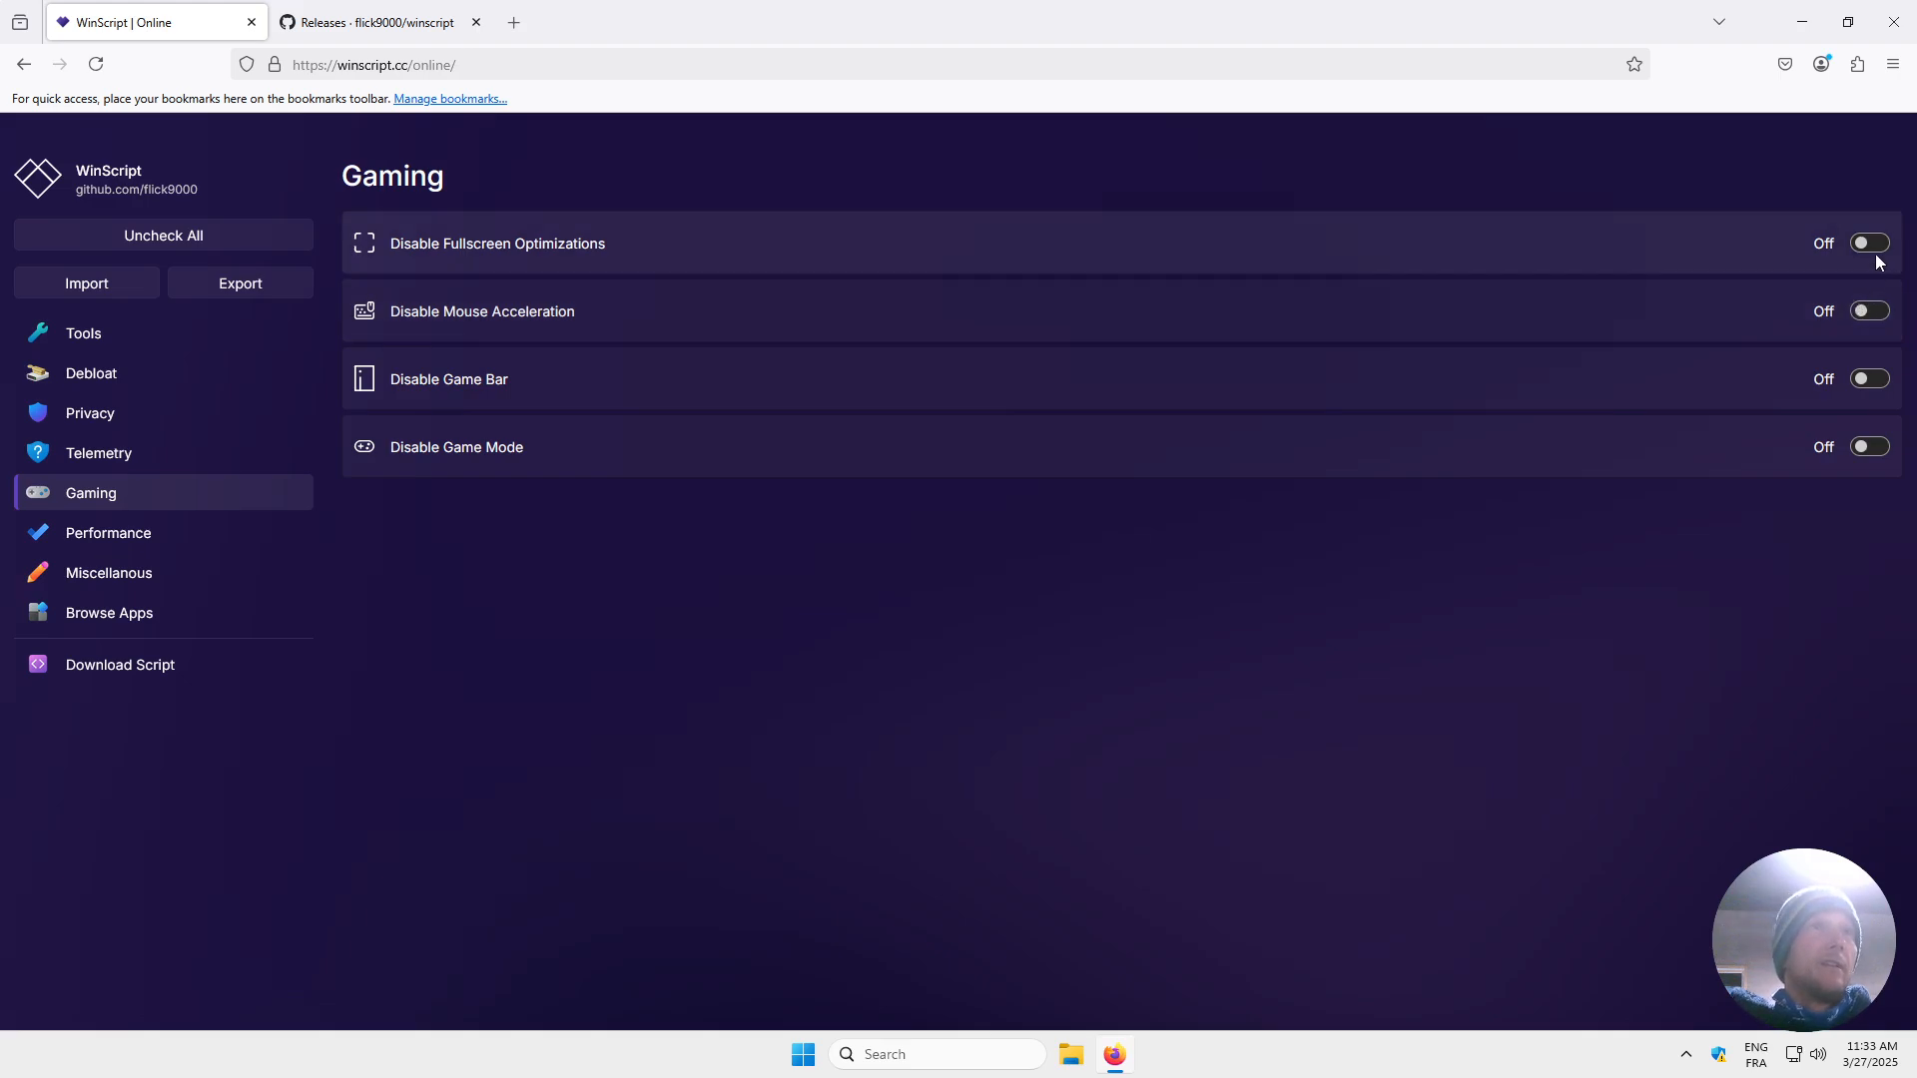
click(1880, 386)
click(1871, 445)
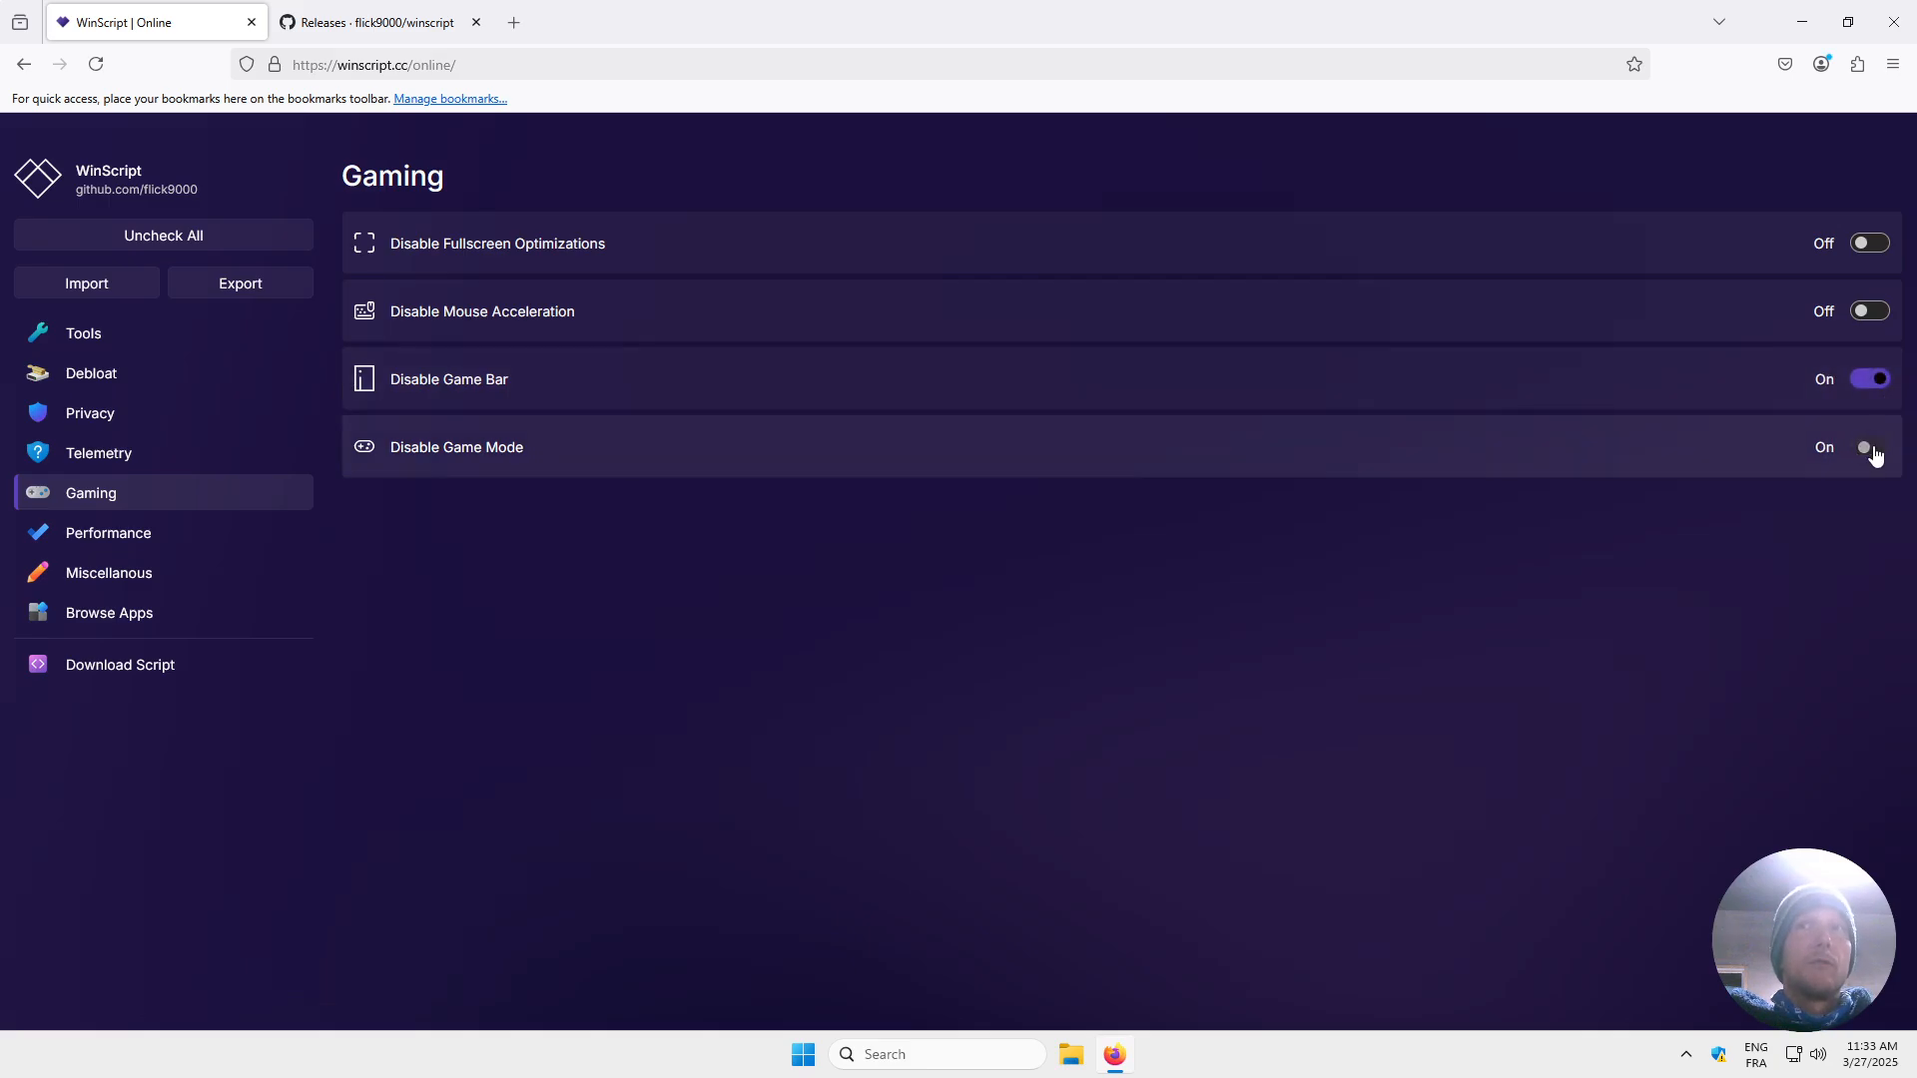
In the Performance category, enable Quad9 DNS under Set as DNS and collapse the DNS choices.
click(147, 533)
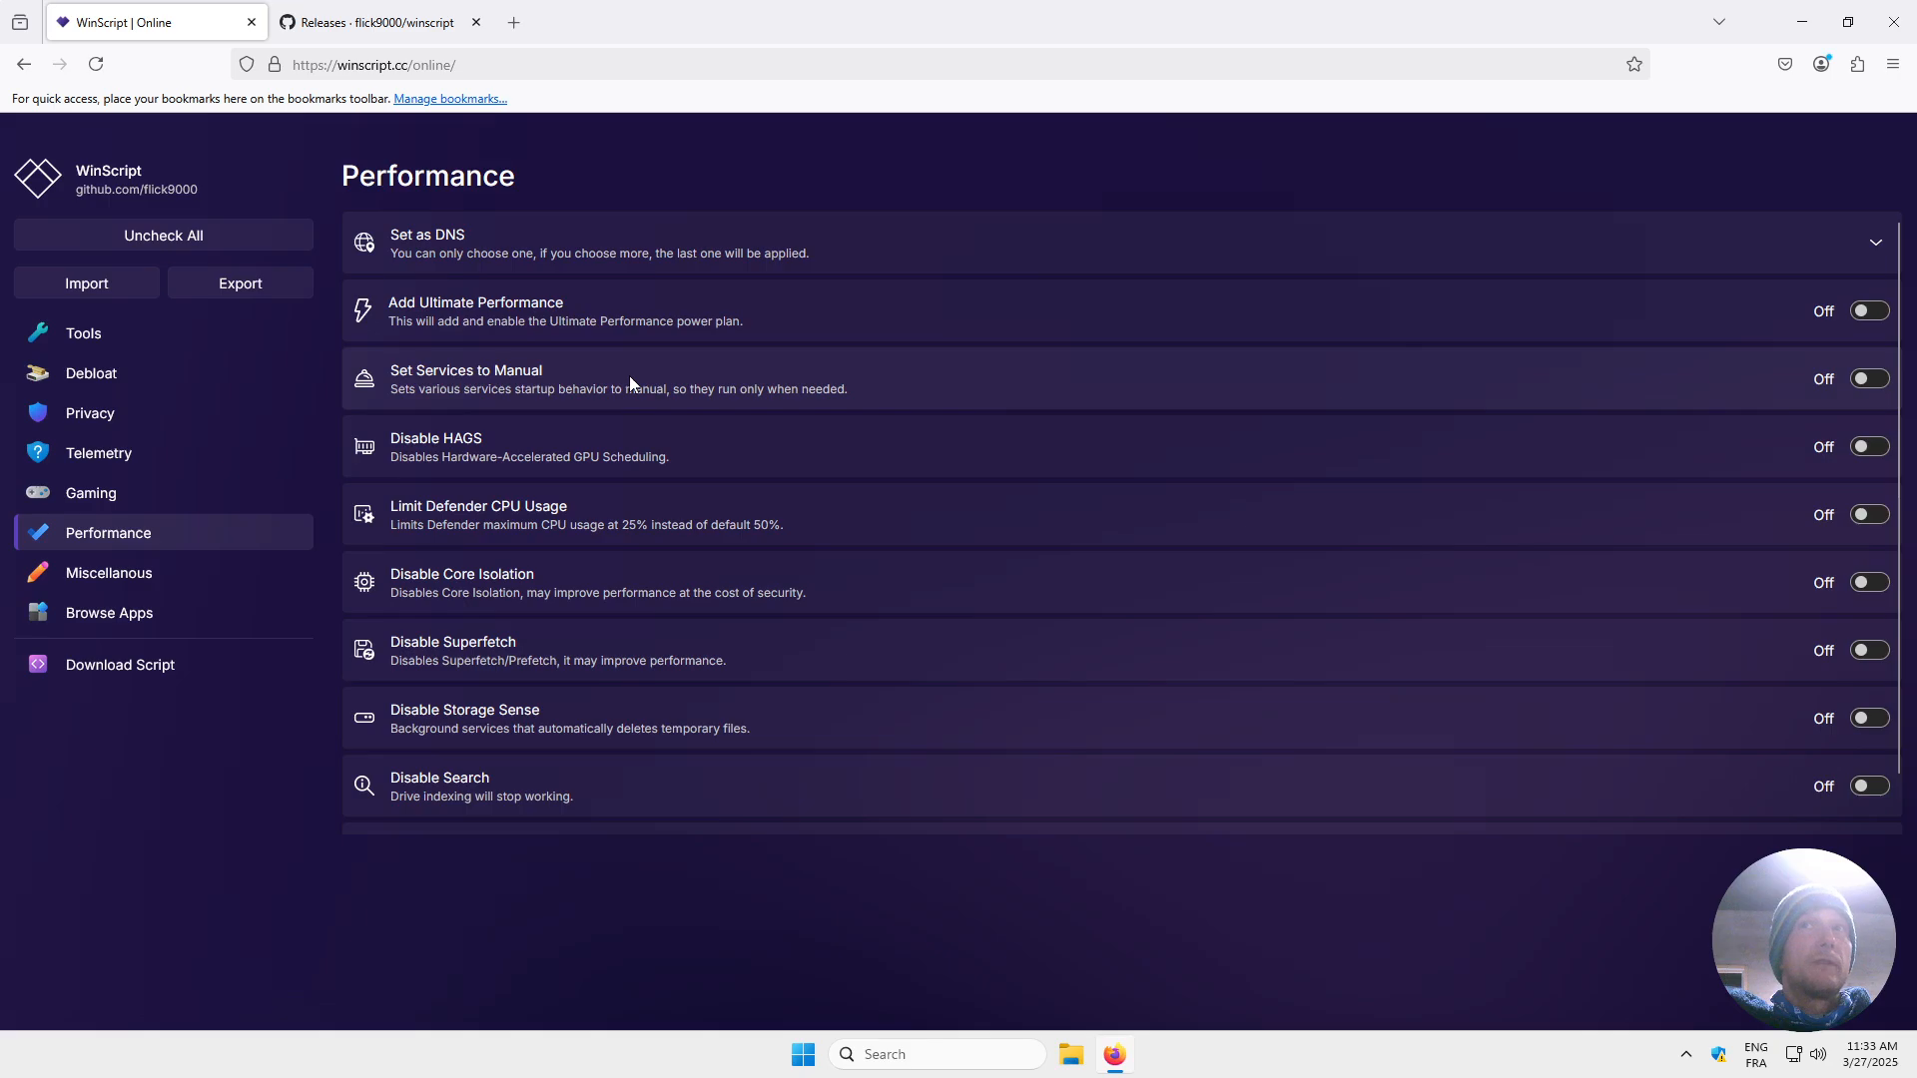
click(1875, 243)
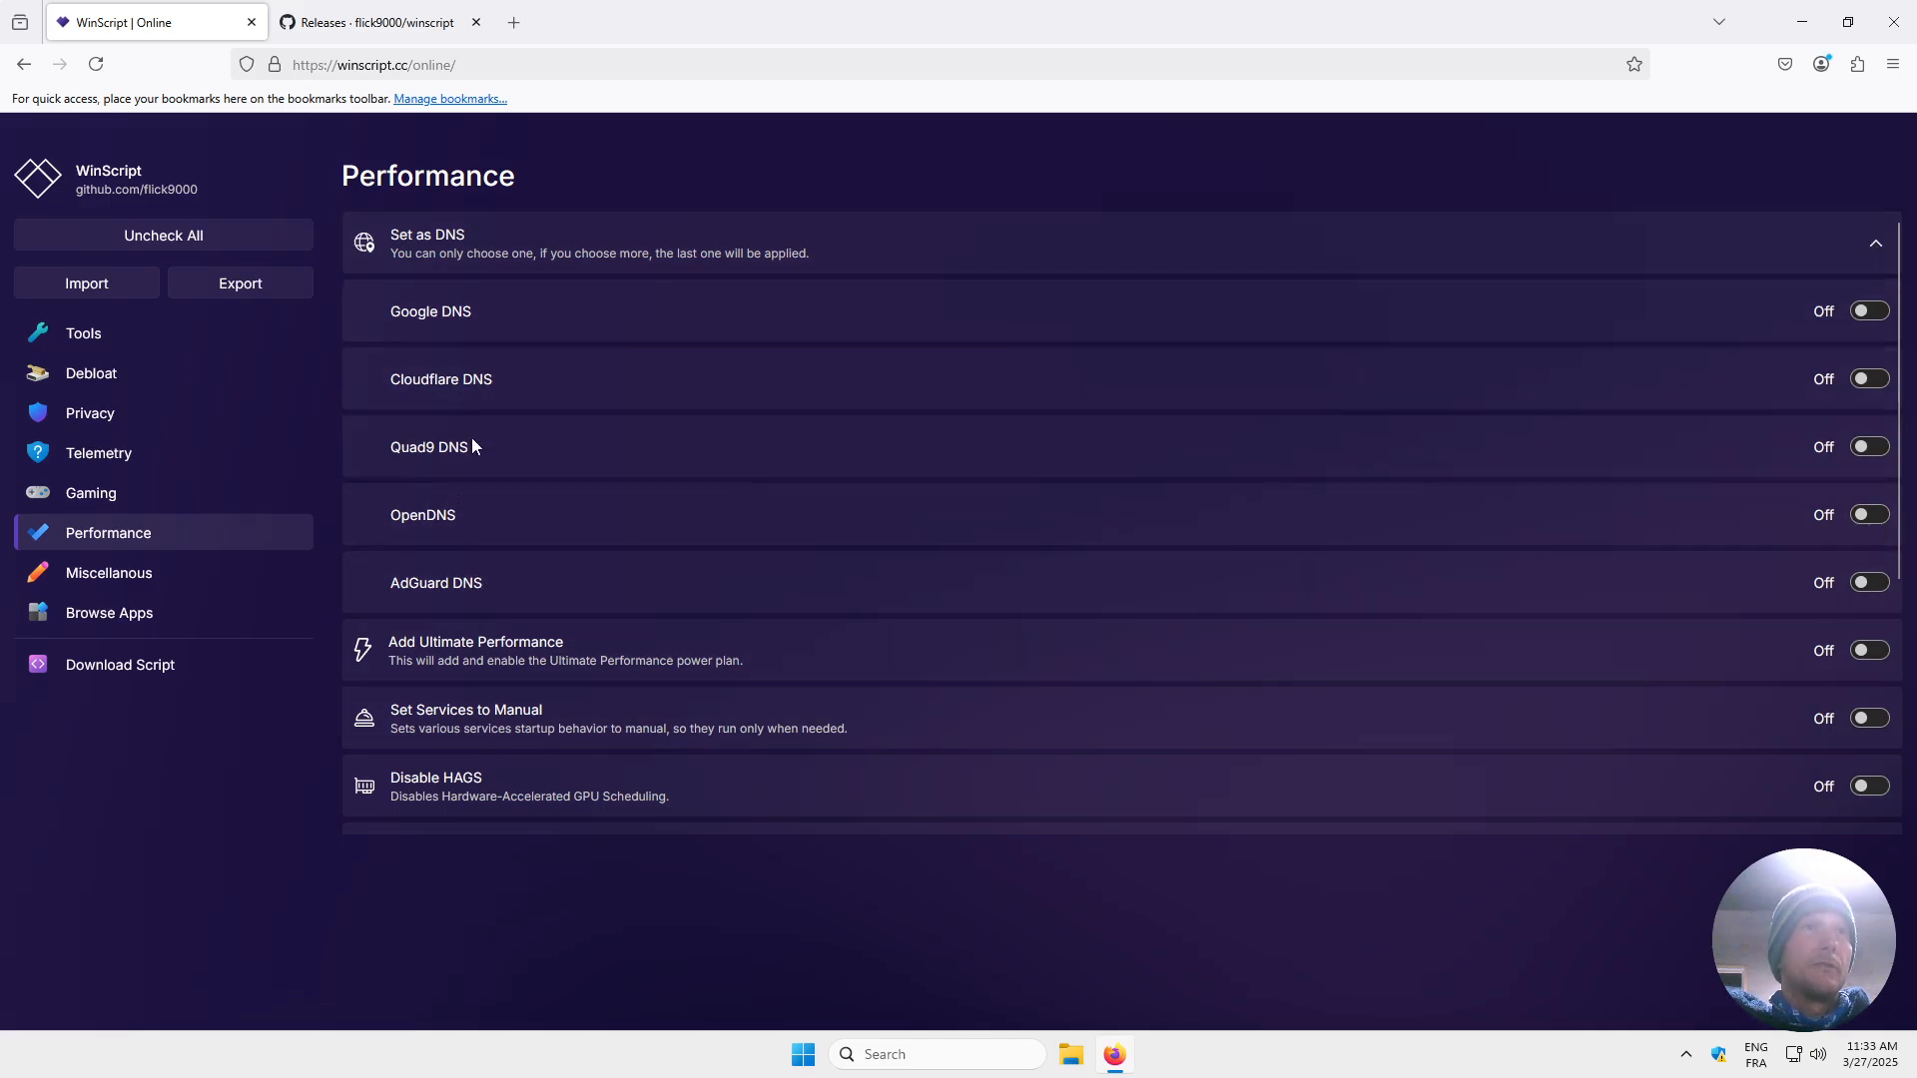
click(1867, 448)
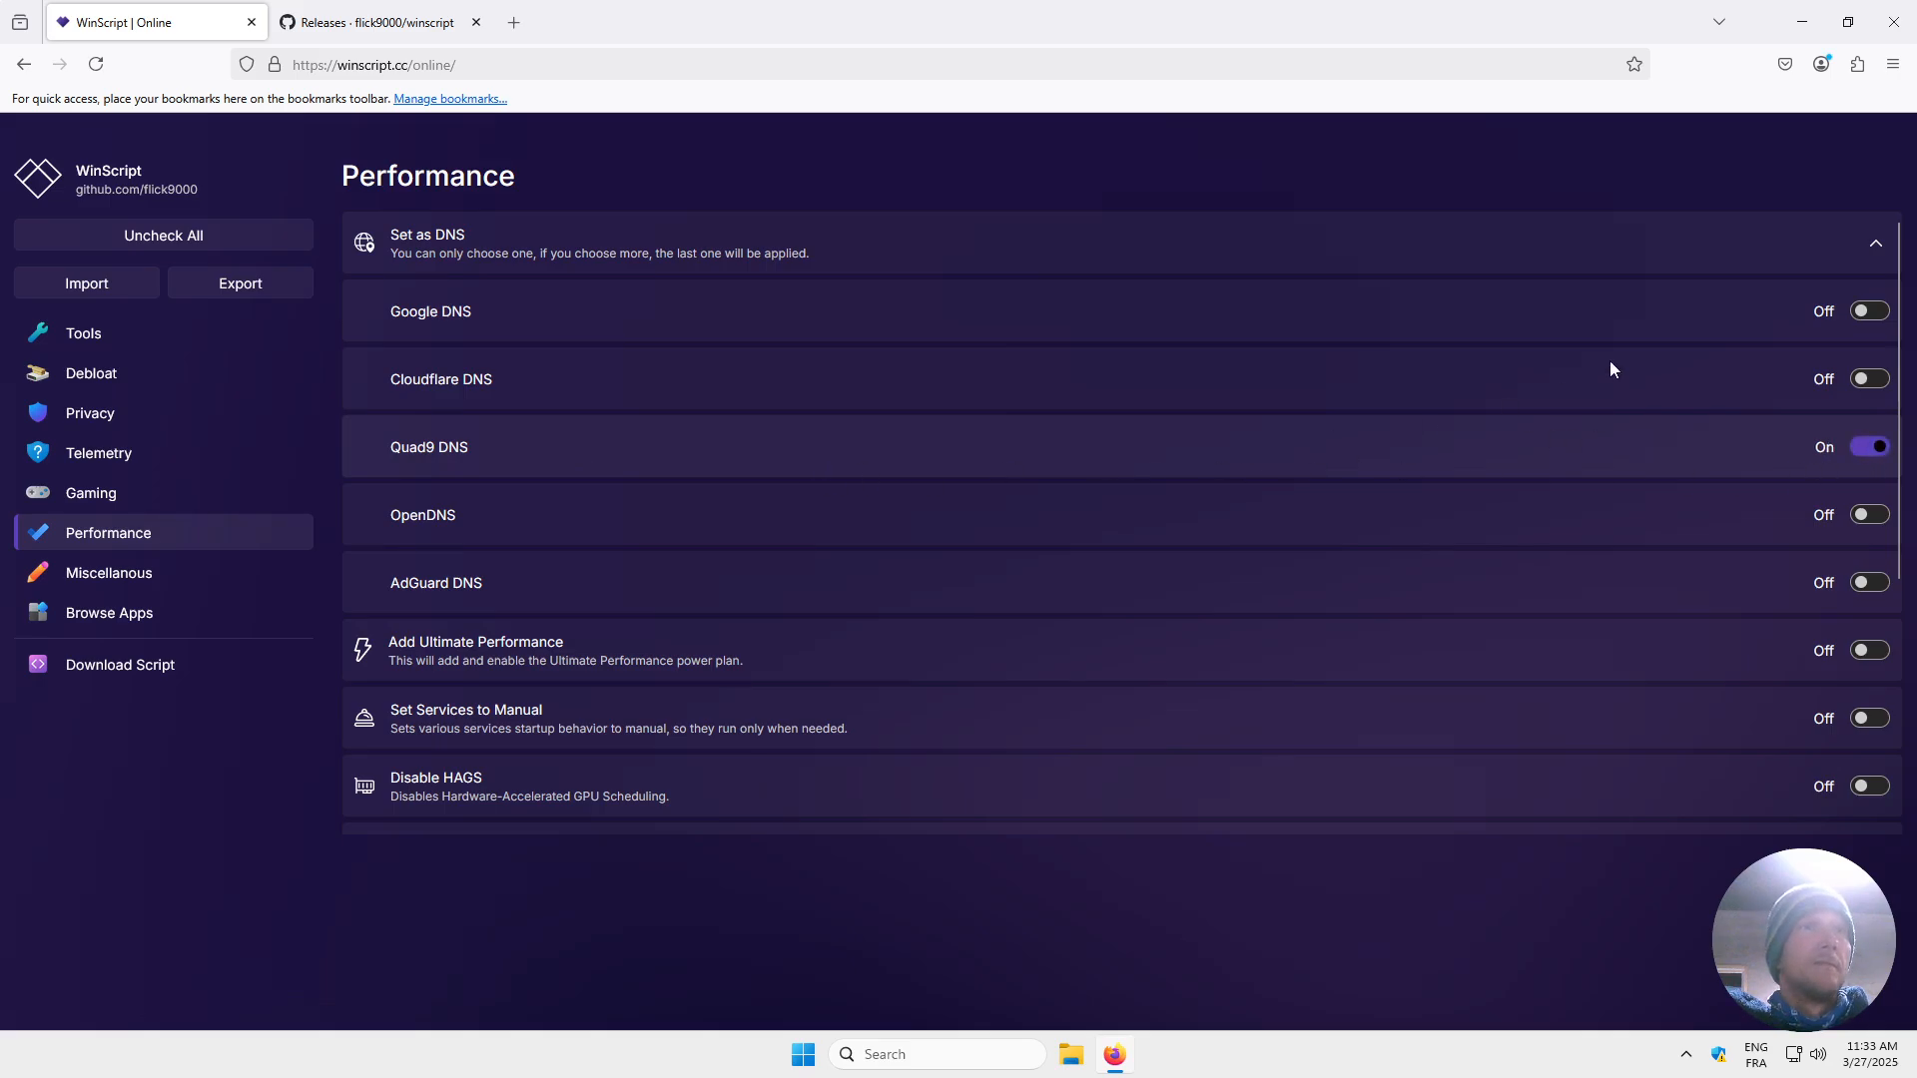
click(1878, 232)
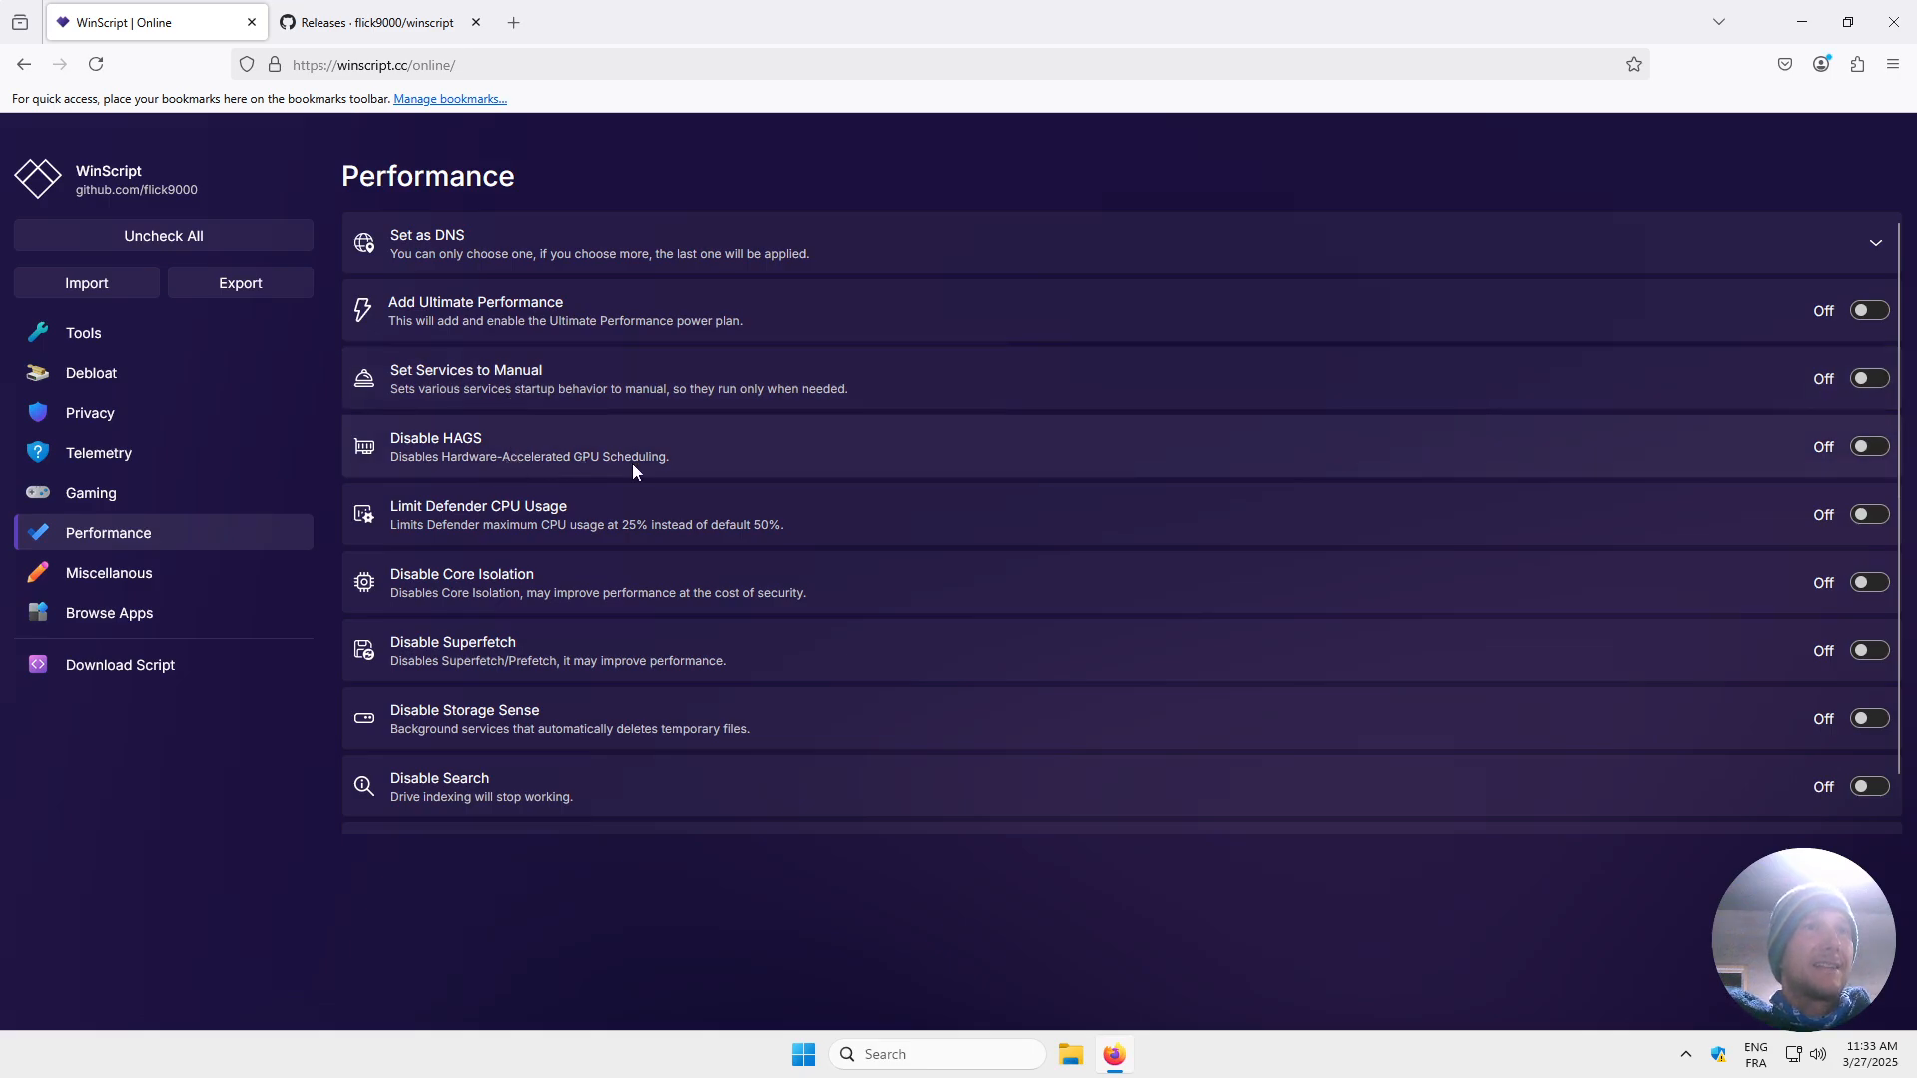
Enable Disable Core Isolation, Disable Superfetch and Disable Storage Sense in the Performance options.
scroll(728, 447, down, 1)
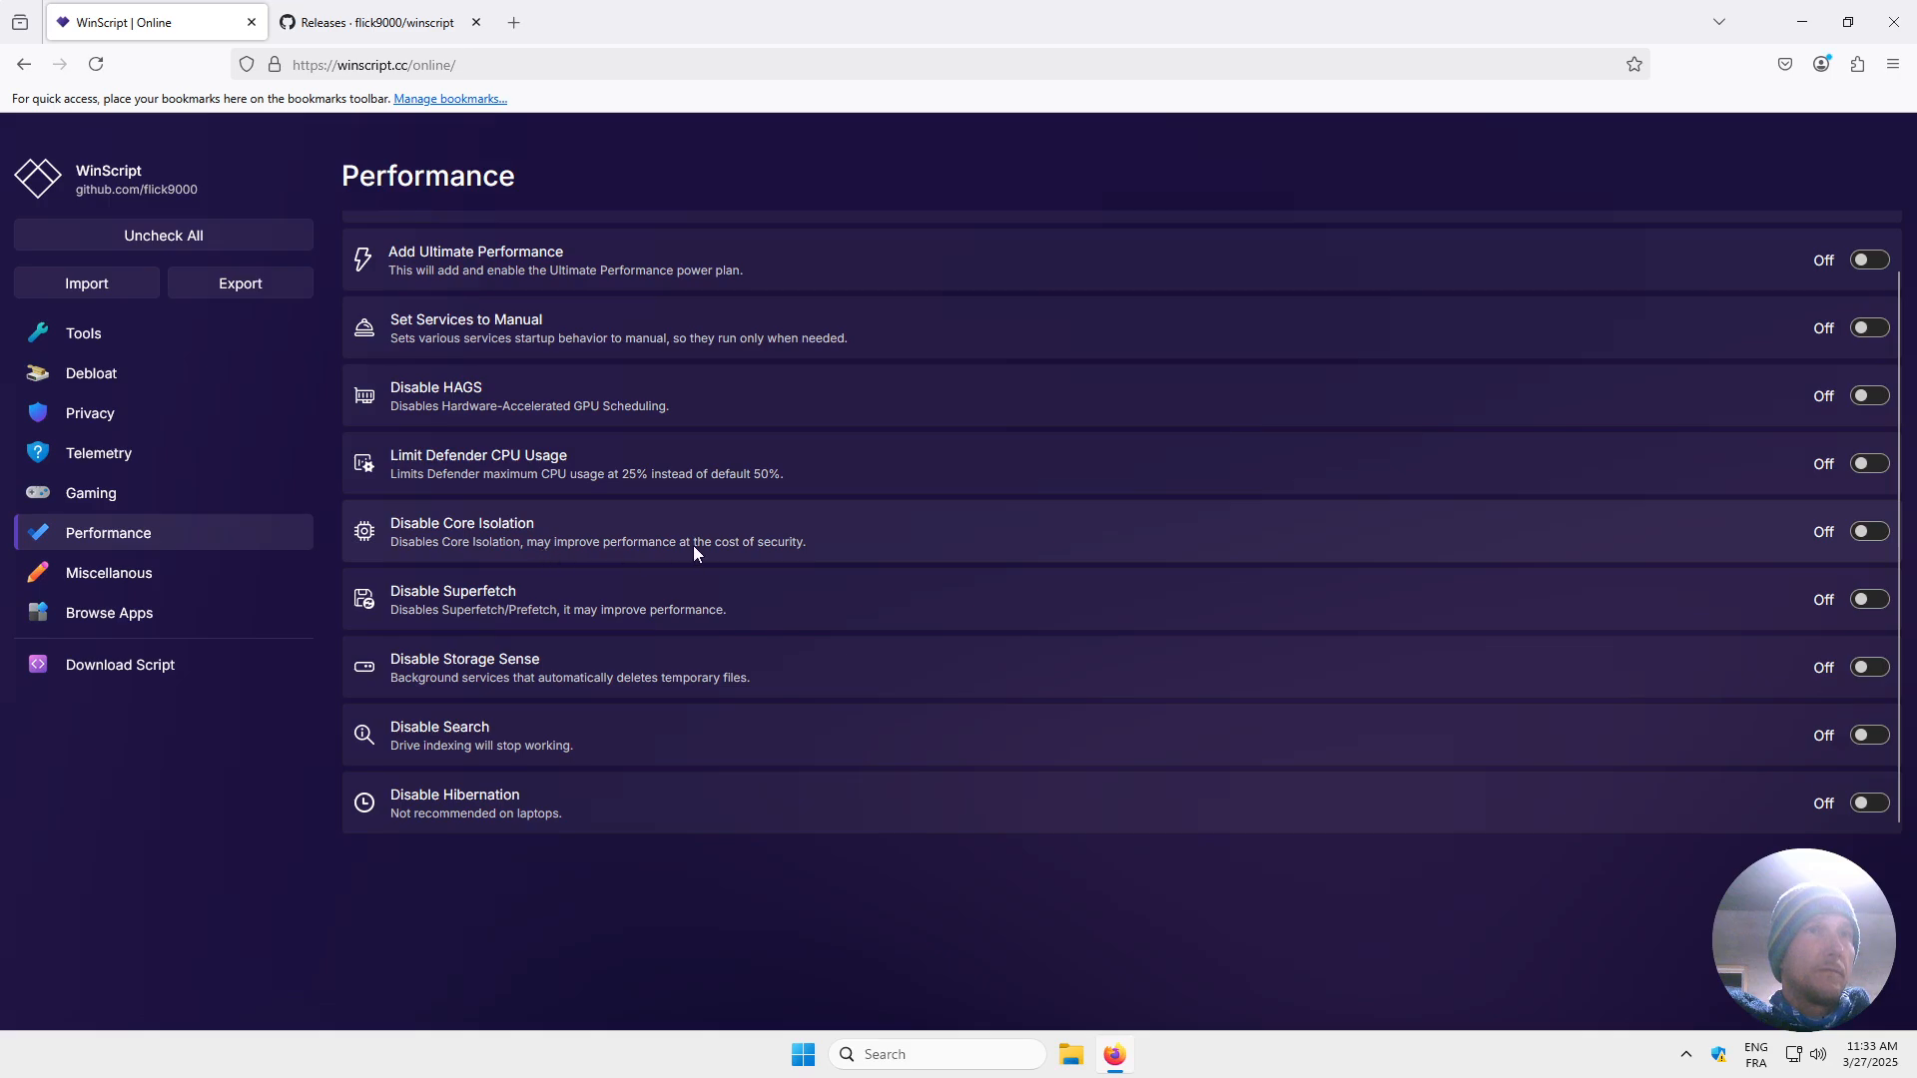
click(1870, 531)
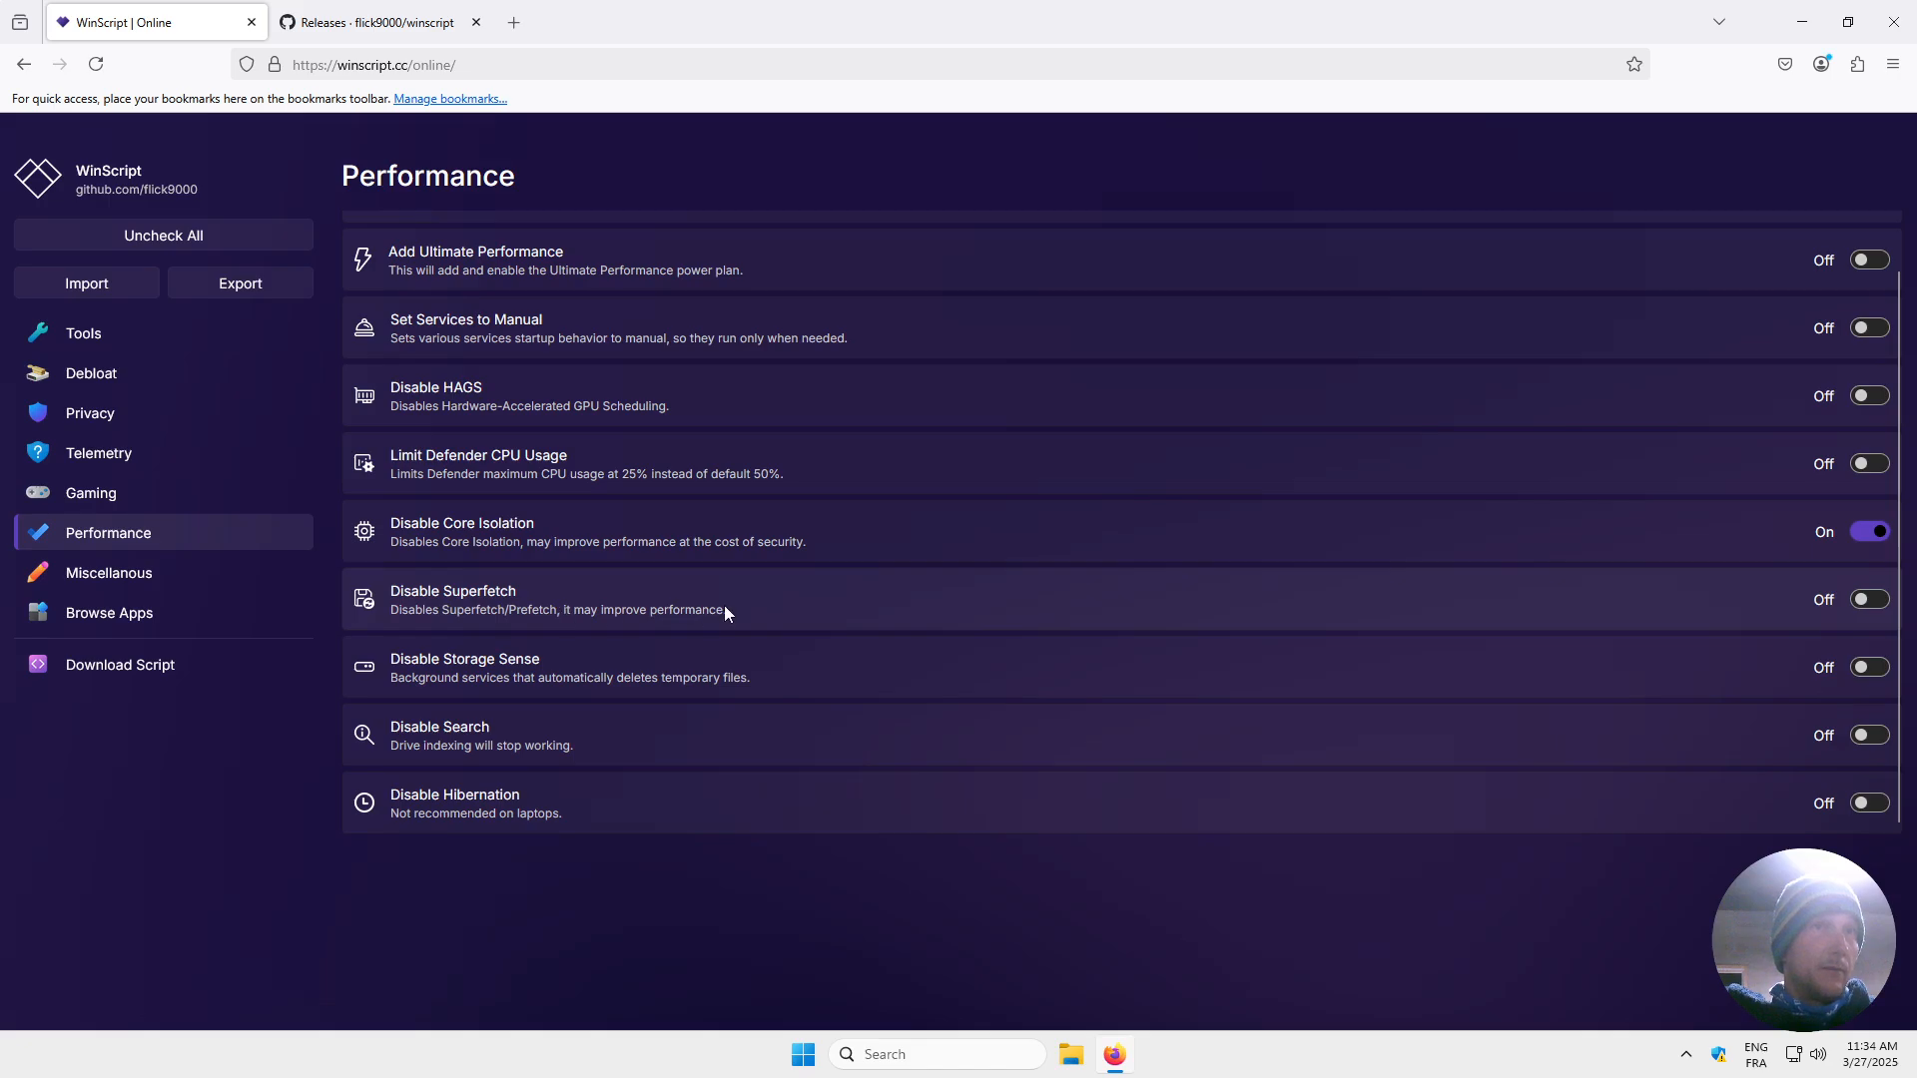
click(1873, 611)
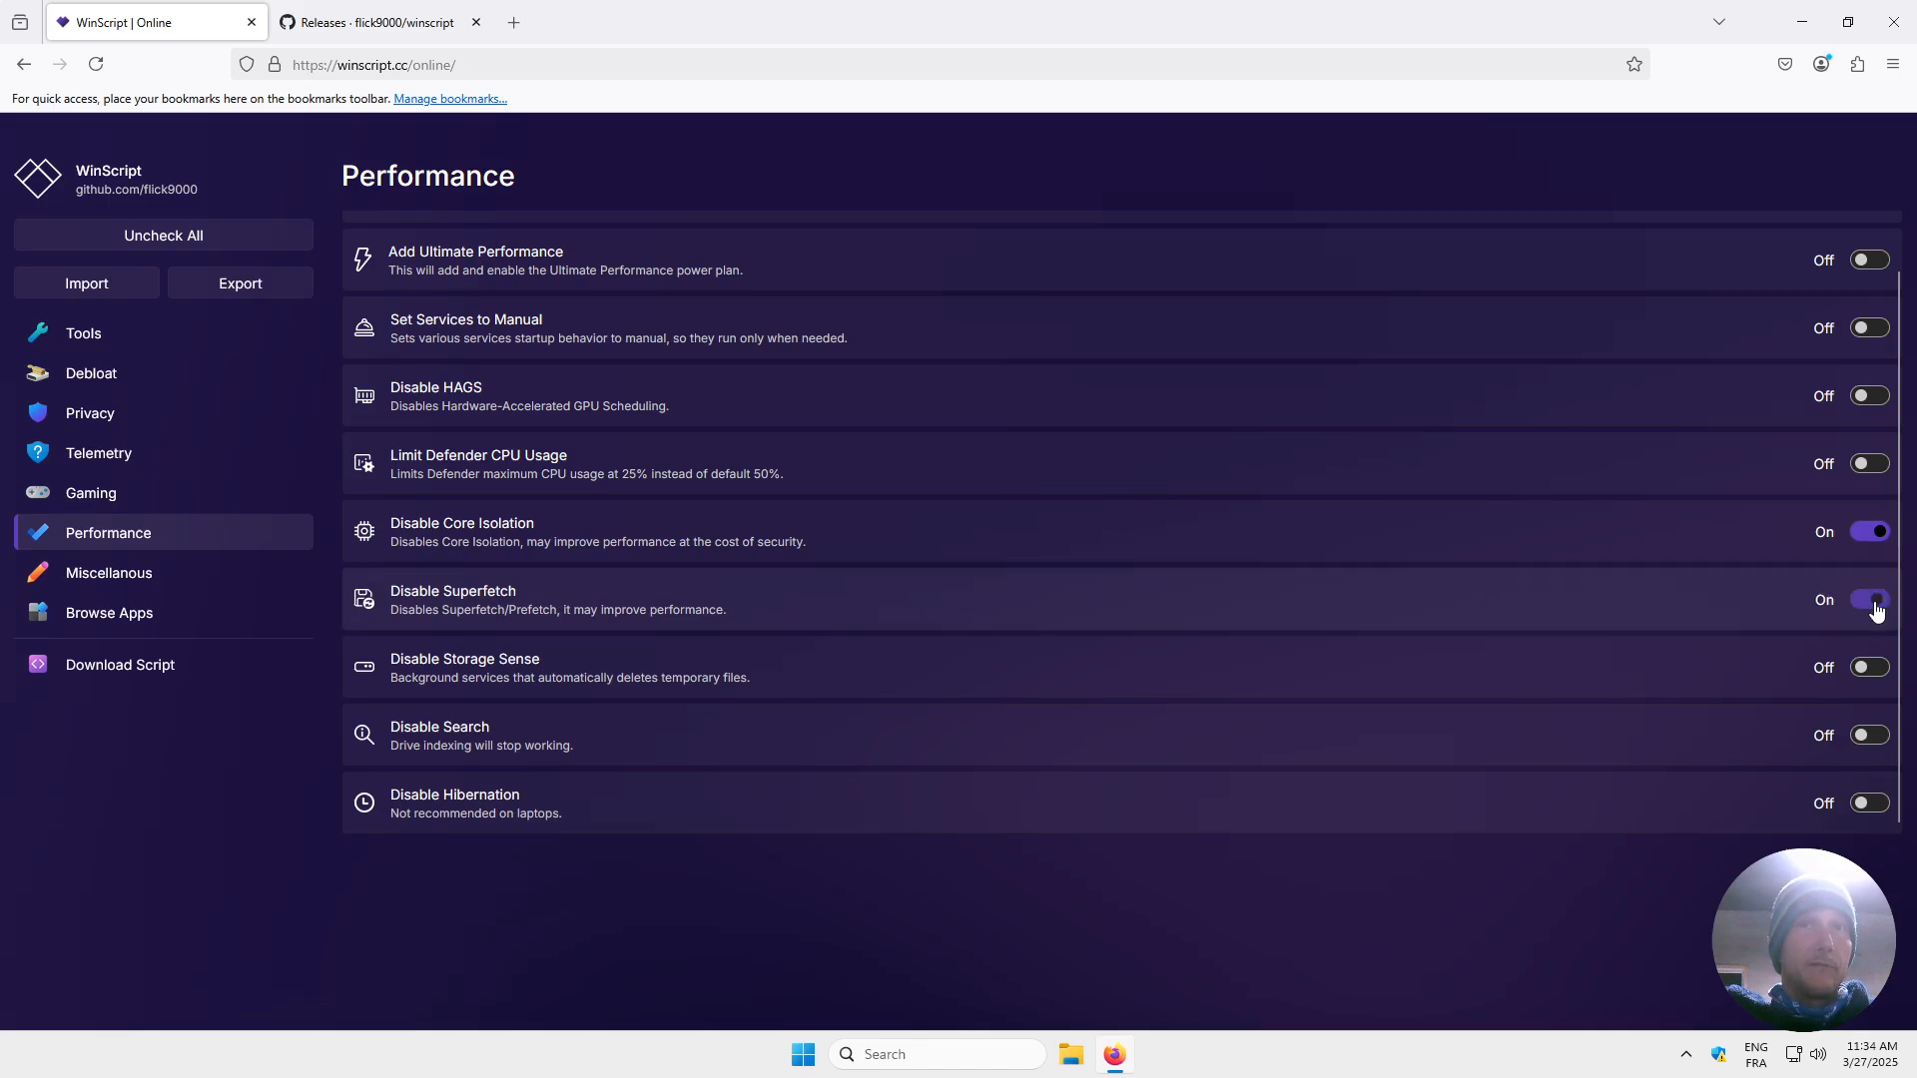
click(1875, 672)
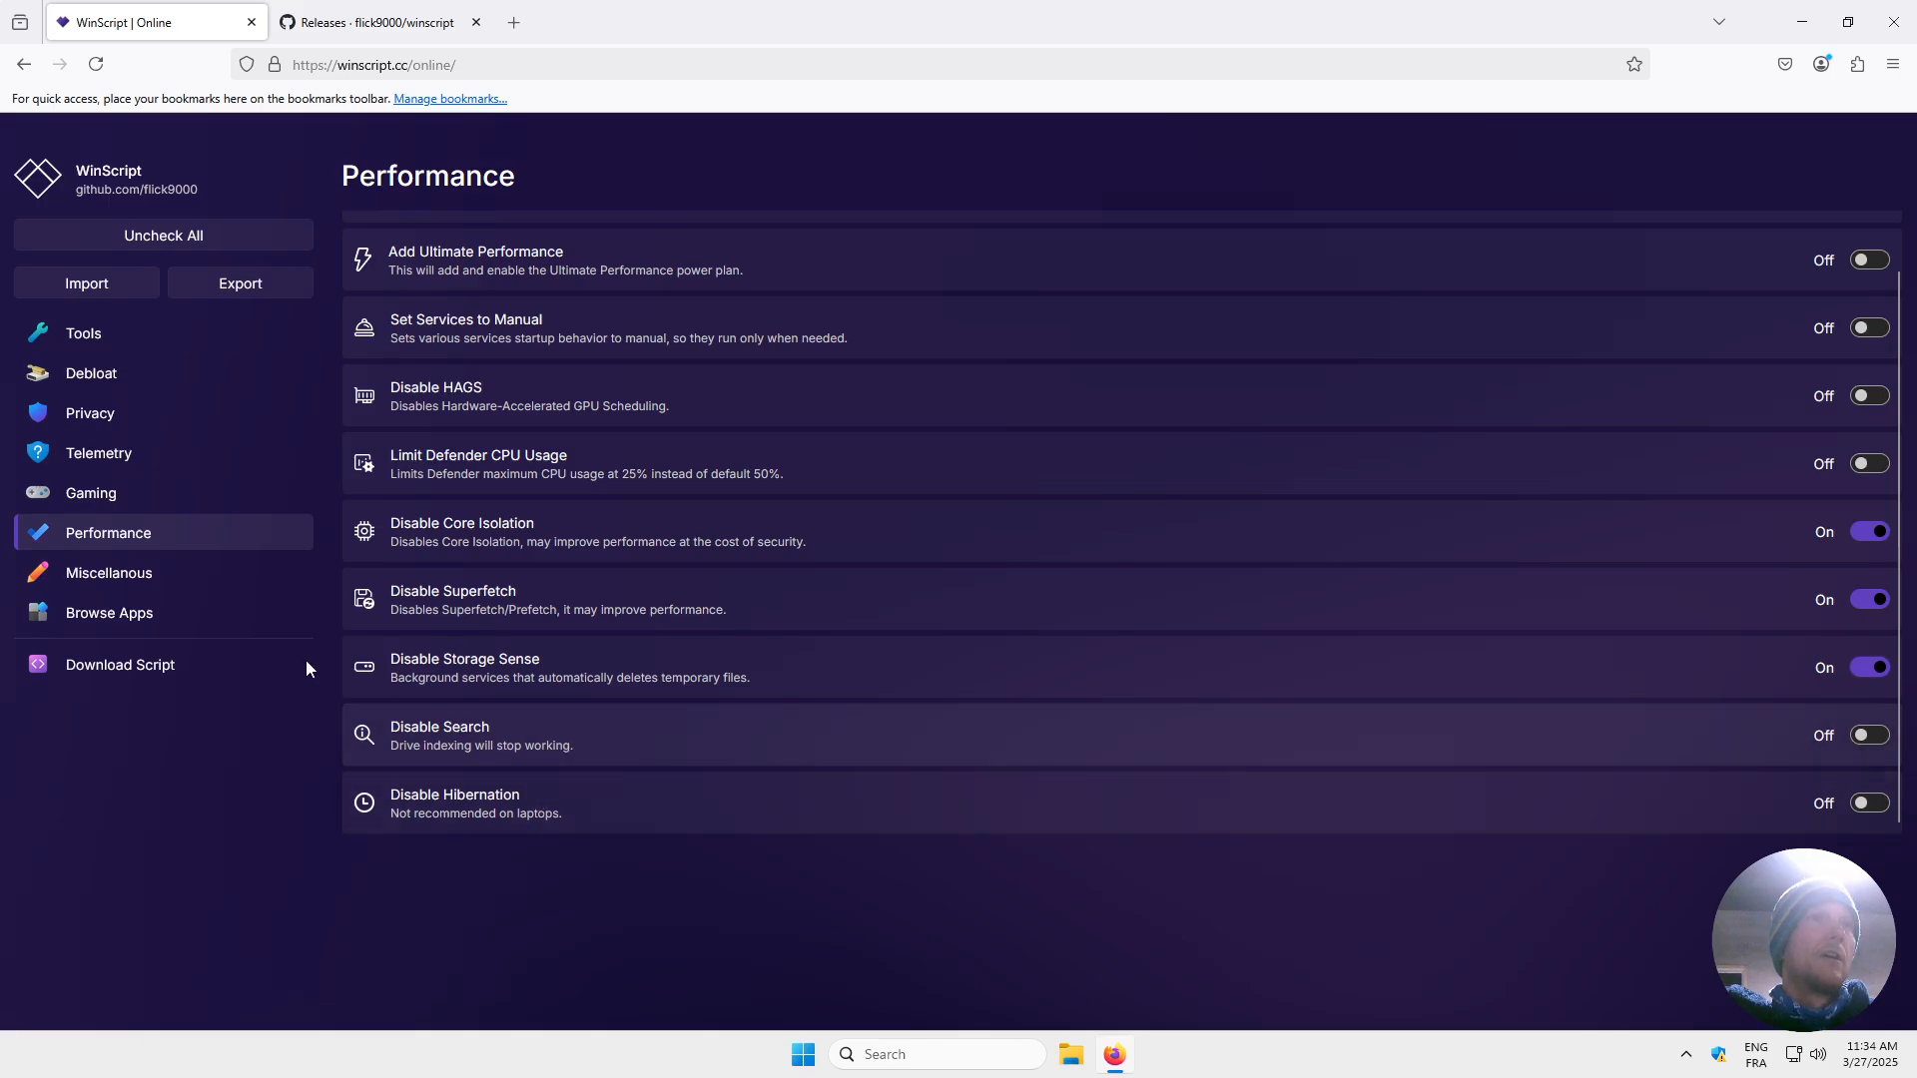
In the Miscellaneous category, enable Move Taskbar Icons to Left and Enable Dark Mode.
click(119, 572)
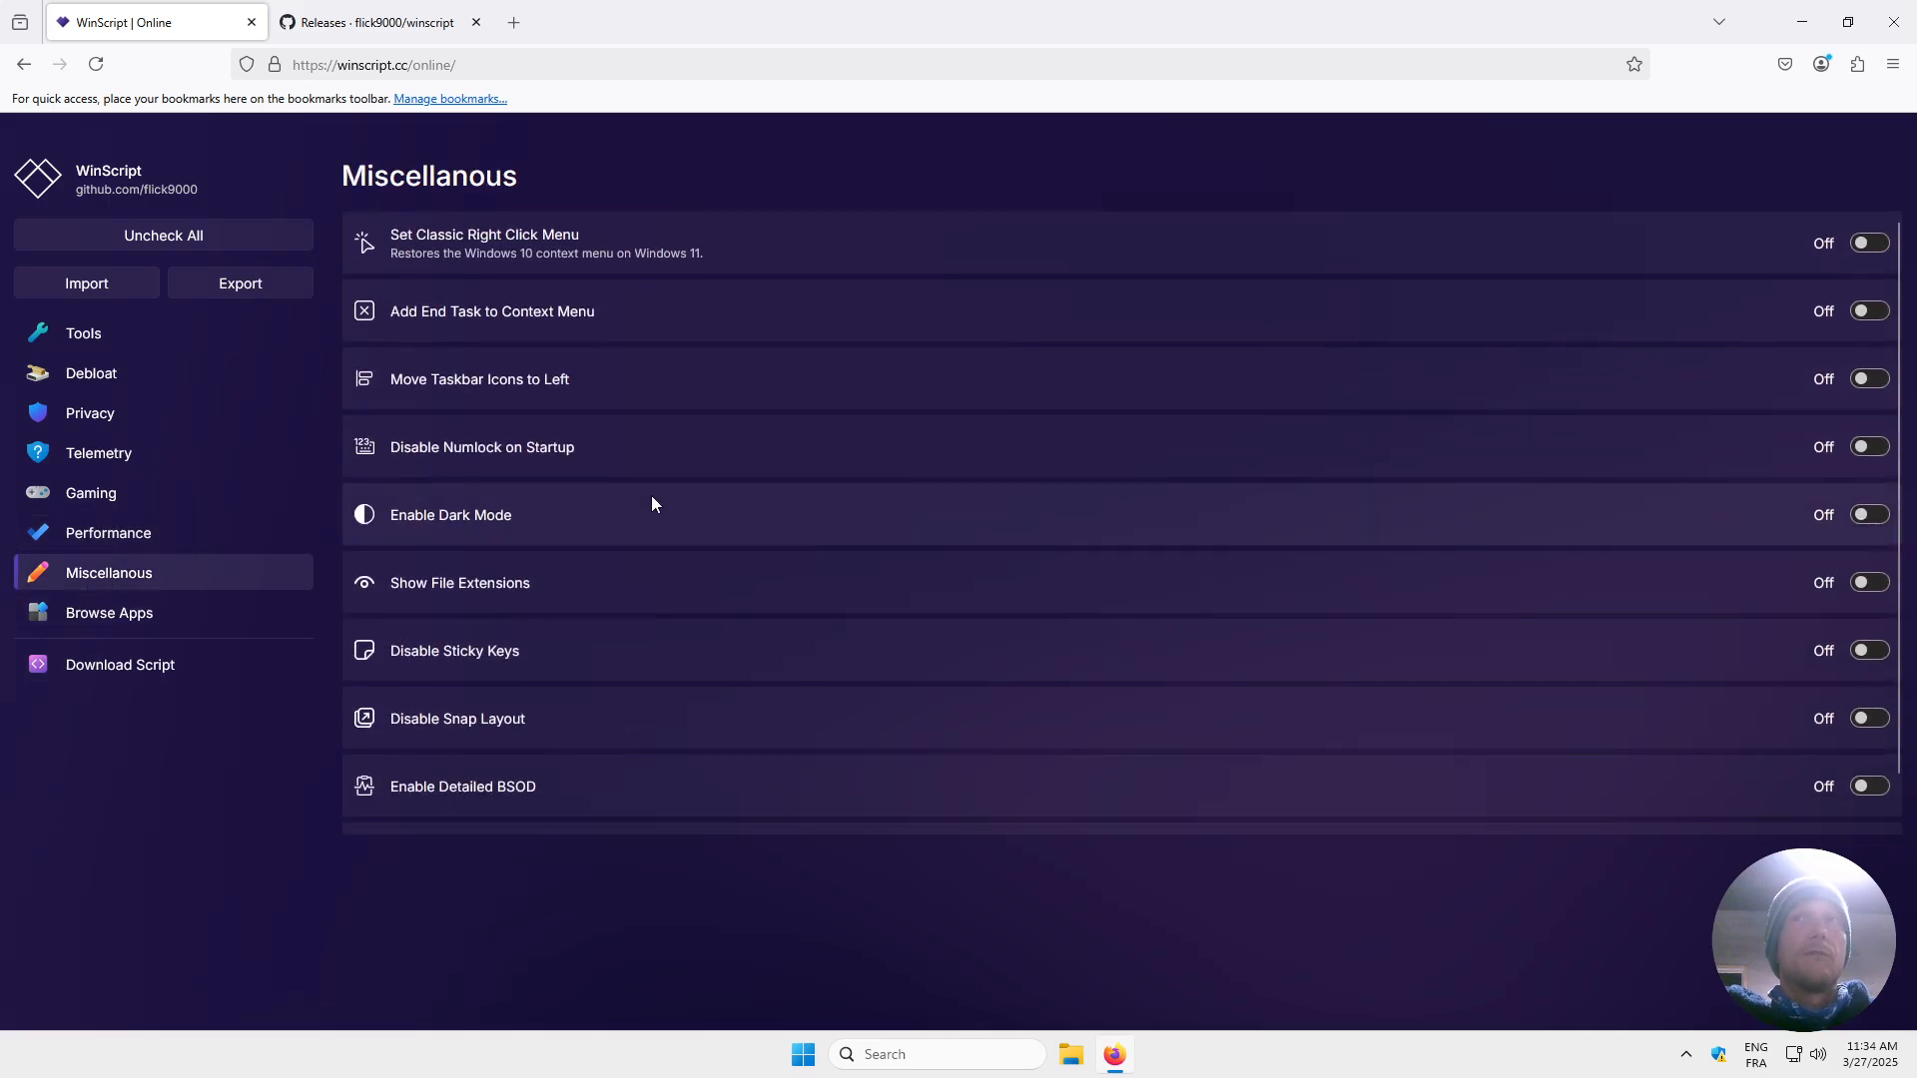
scroll(826, 384, down, 1)
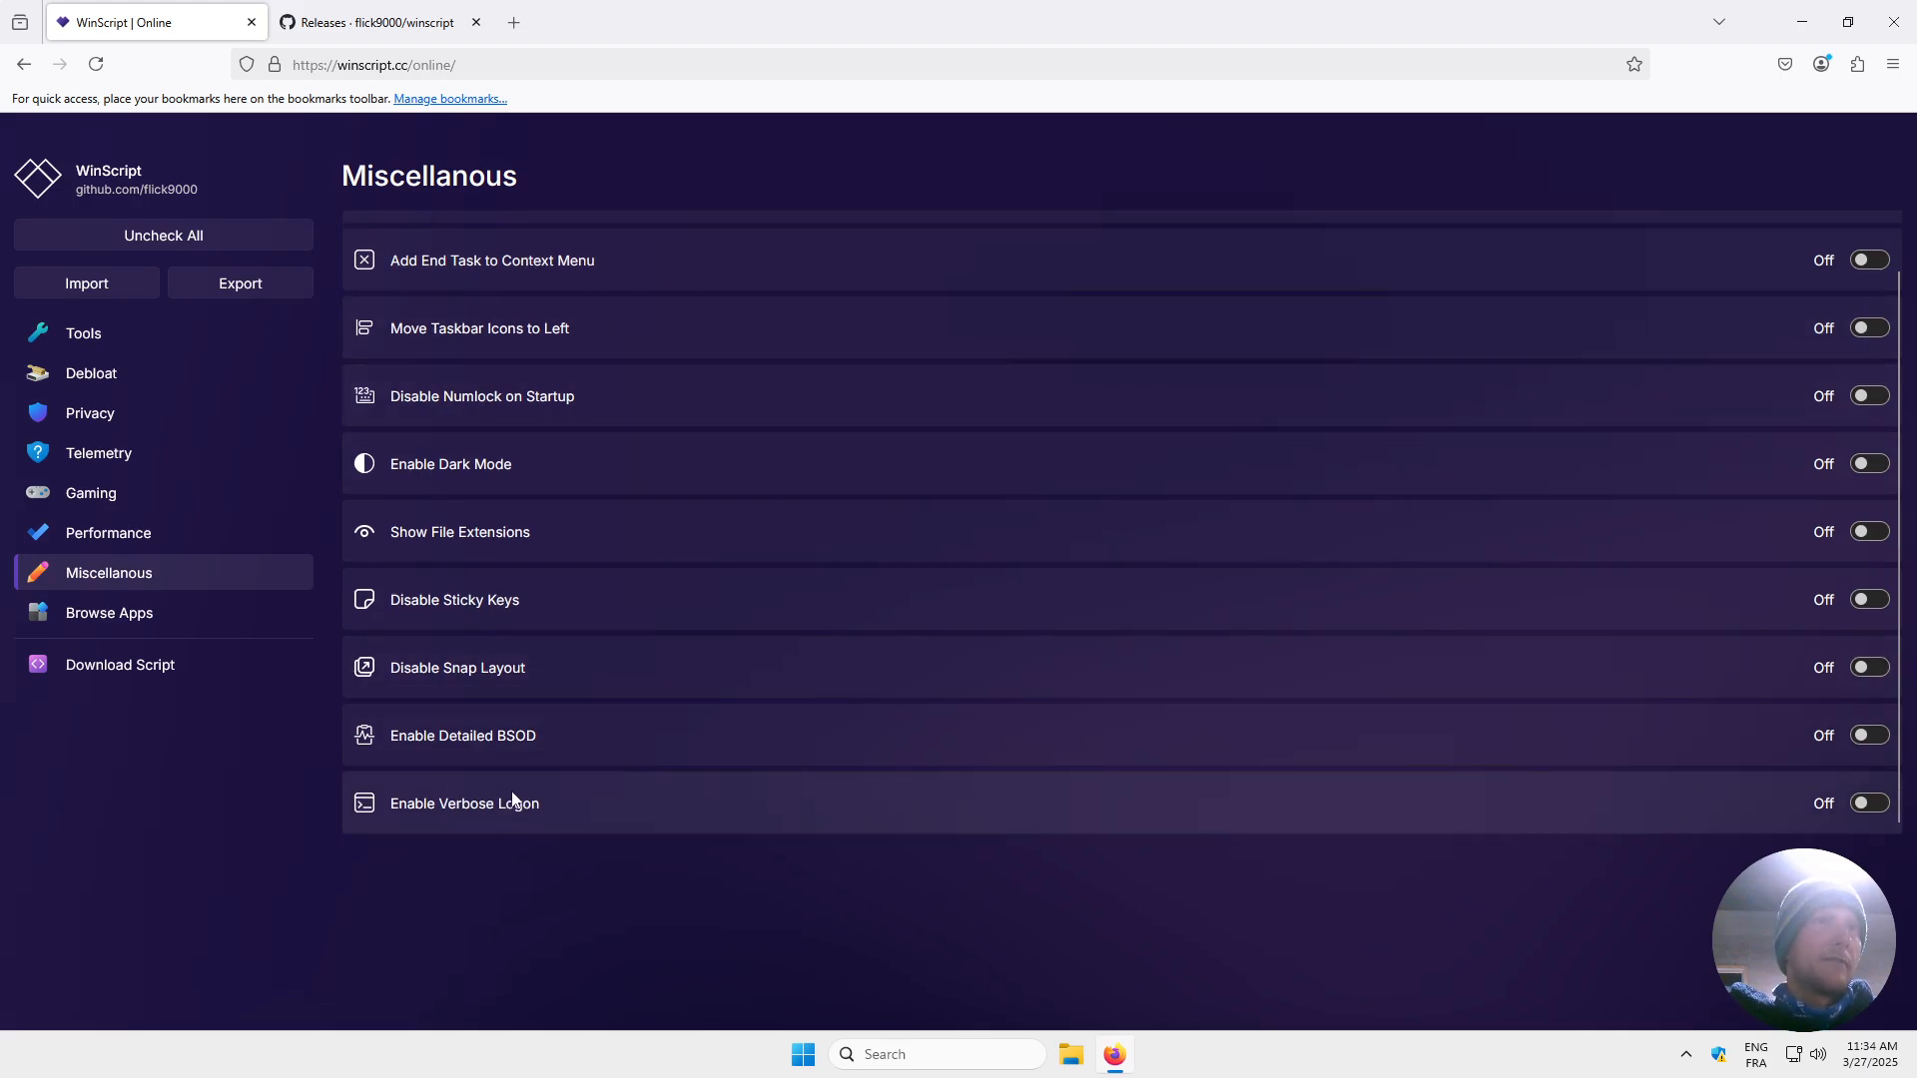
scroll(540, 709, up, 1)
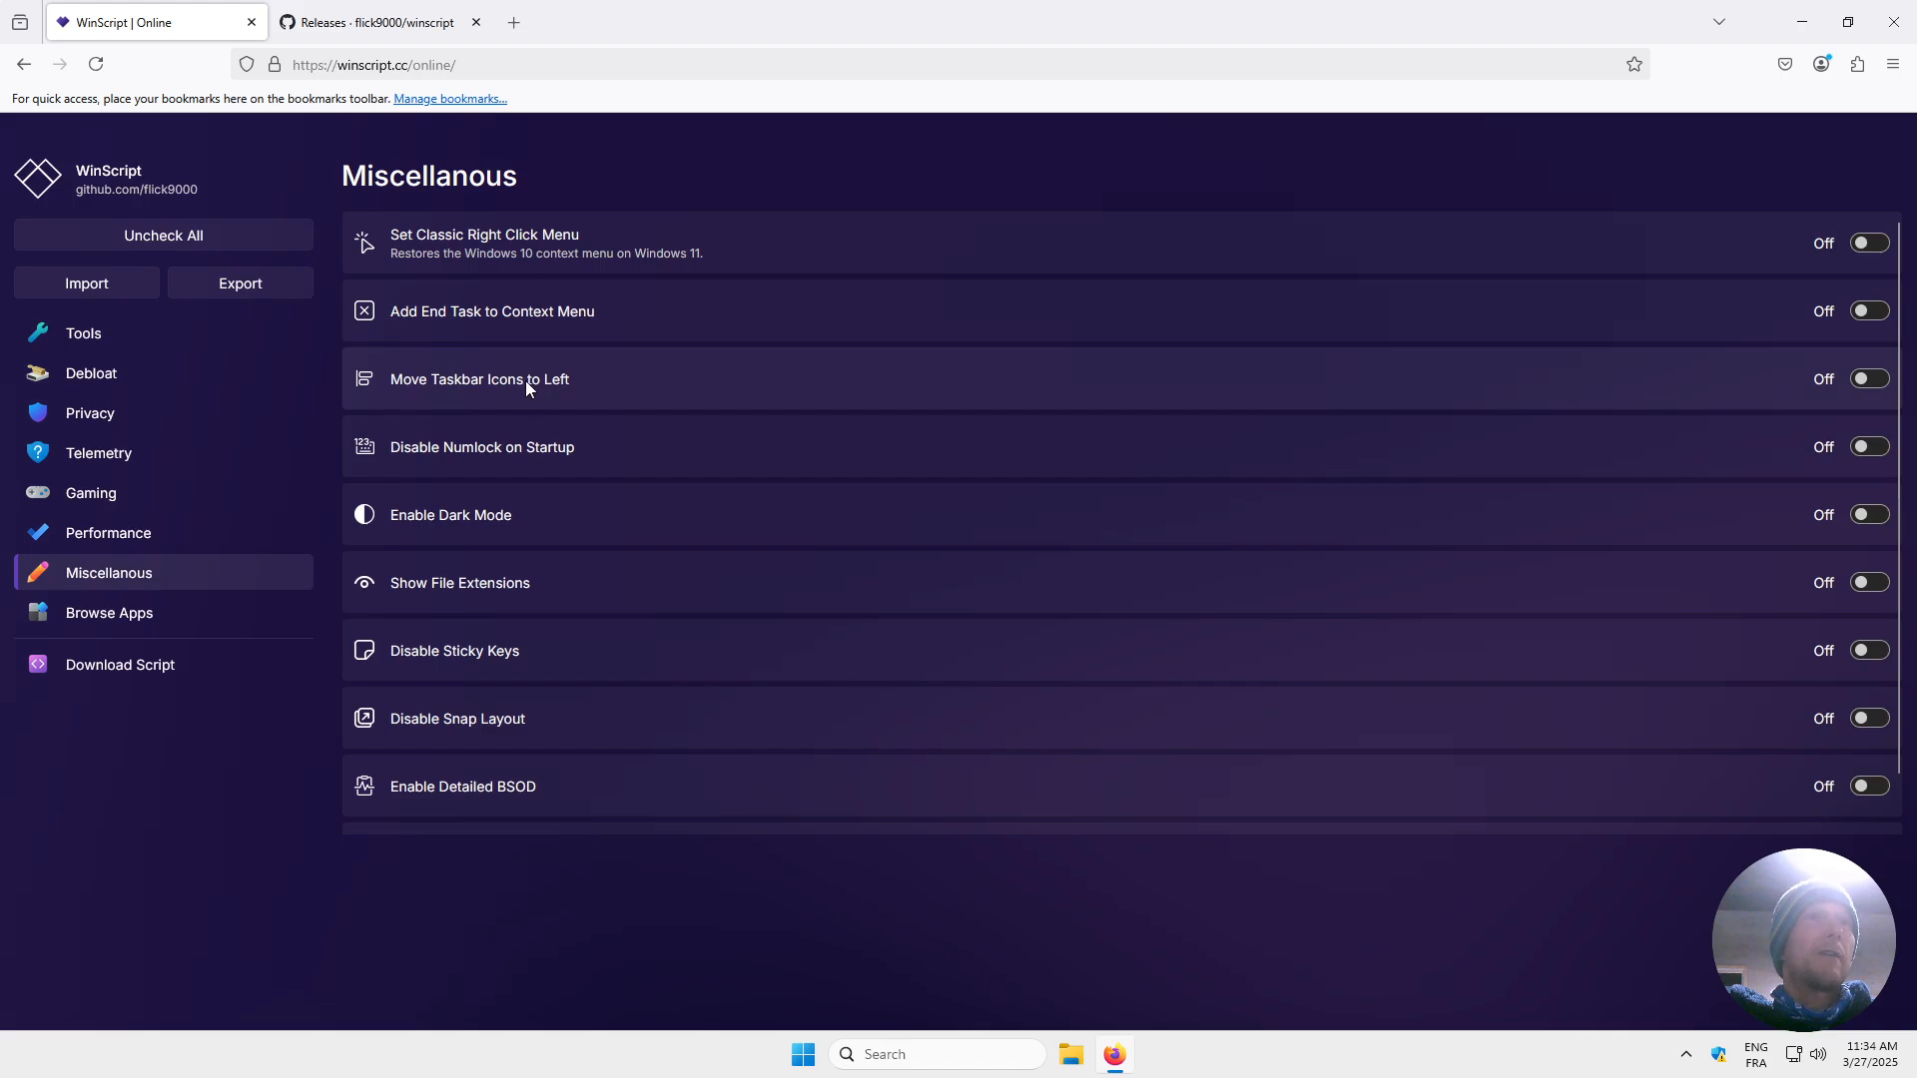
click(1859, 382)
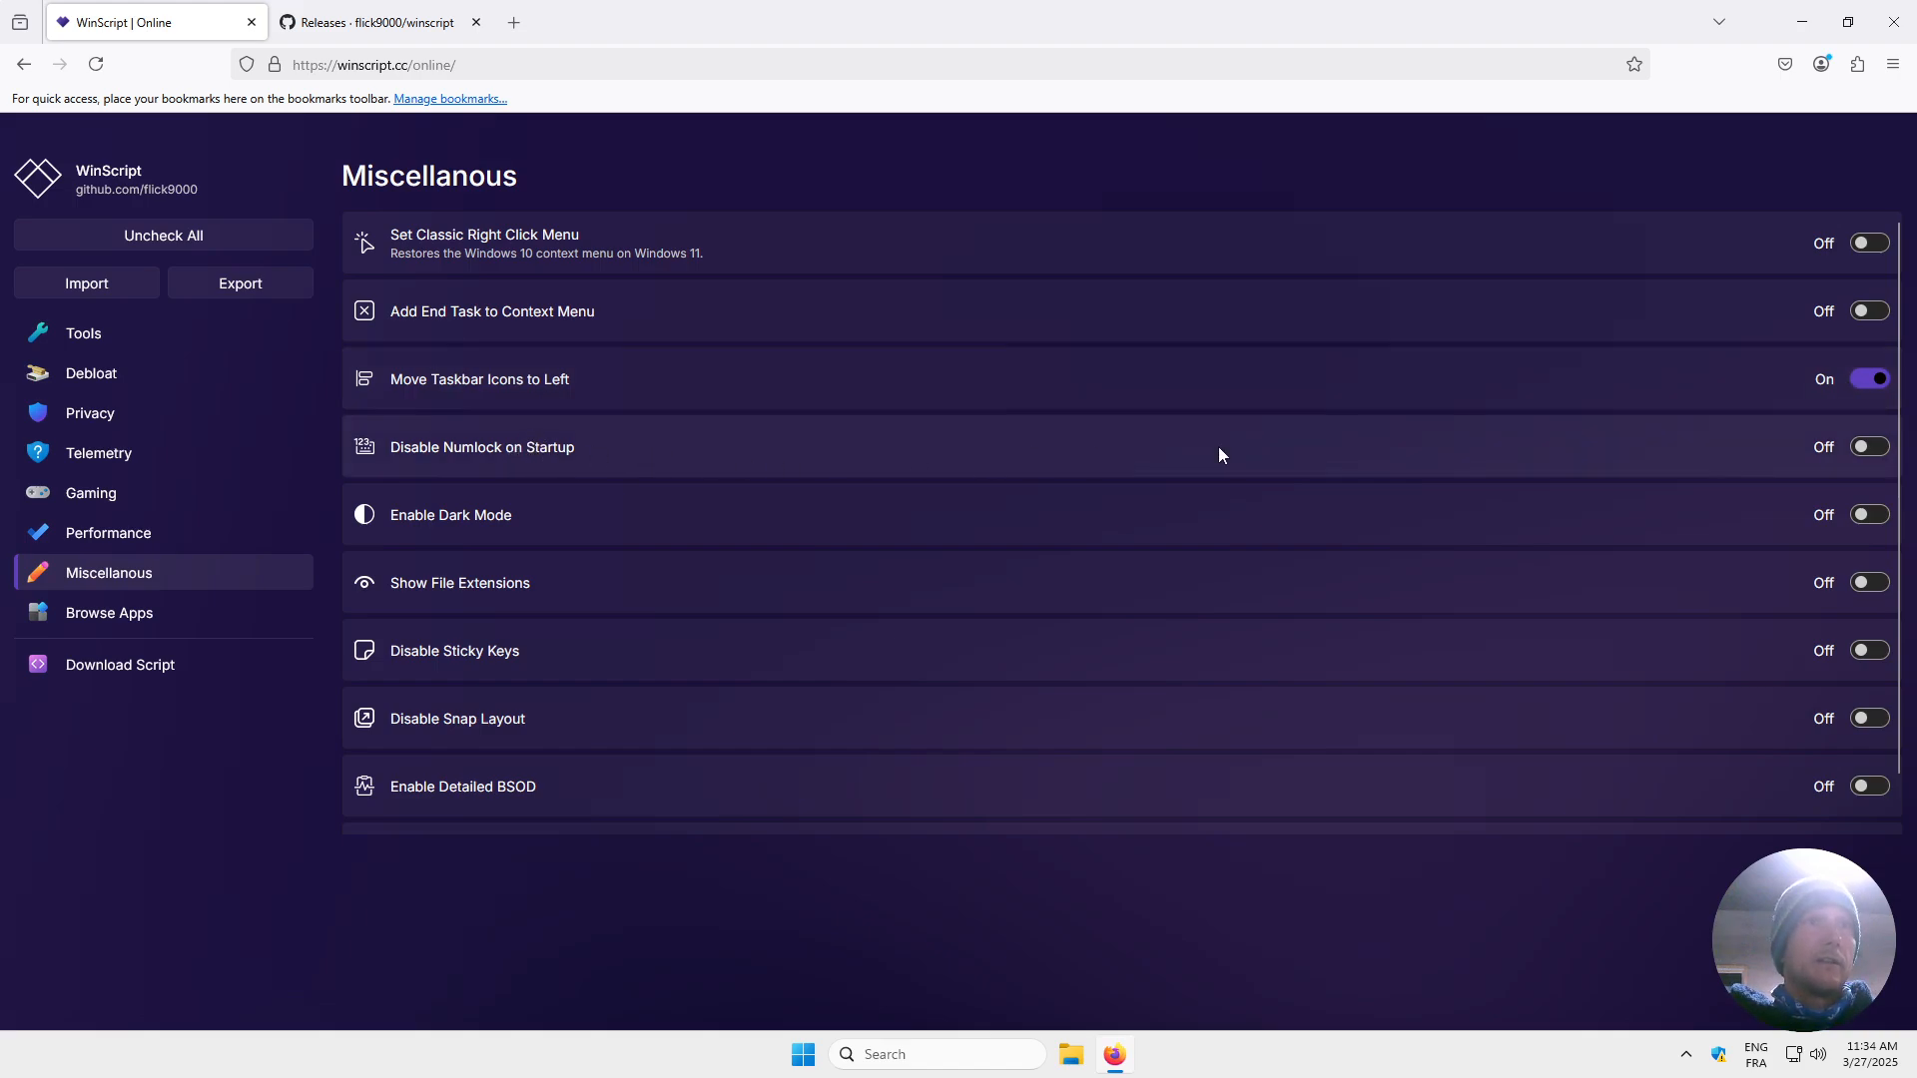
scroll(643, 458, down, 1)
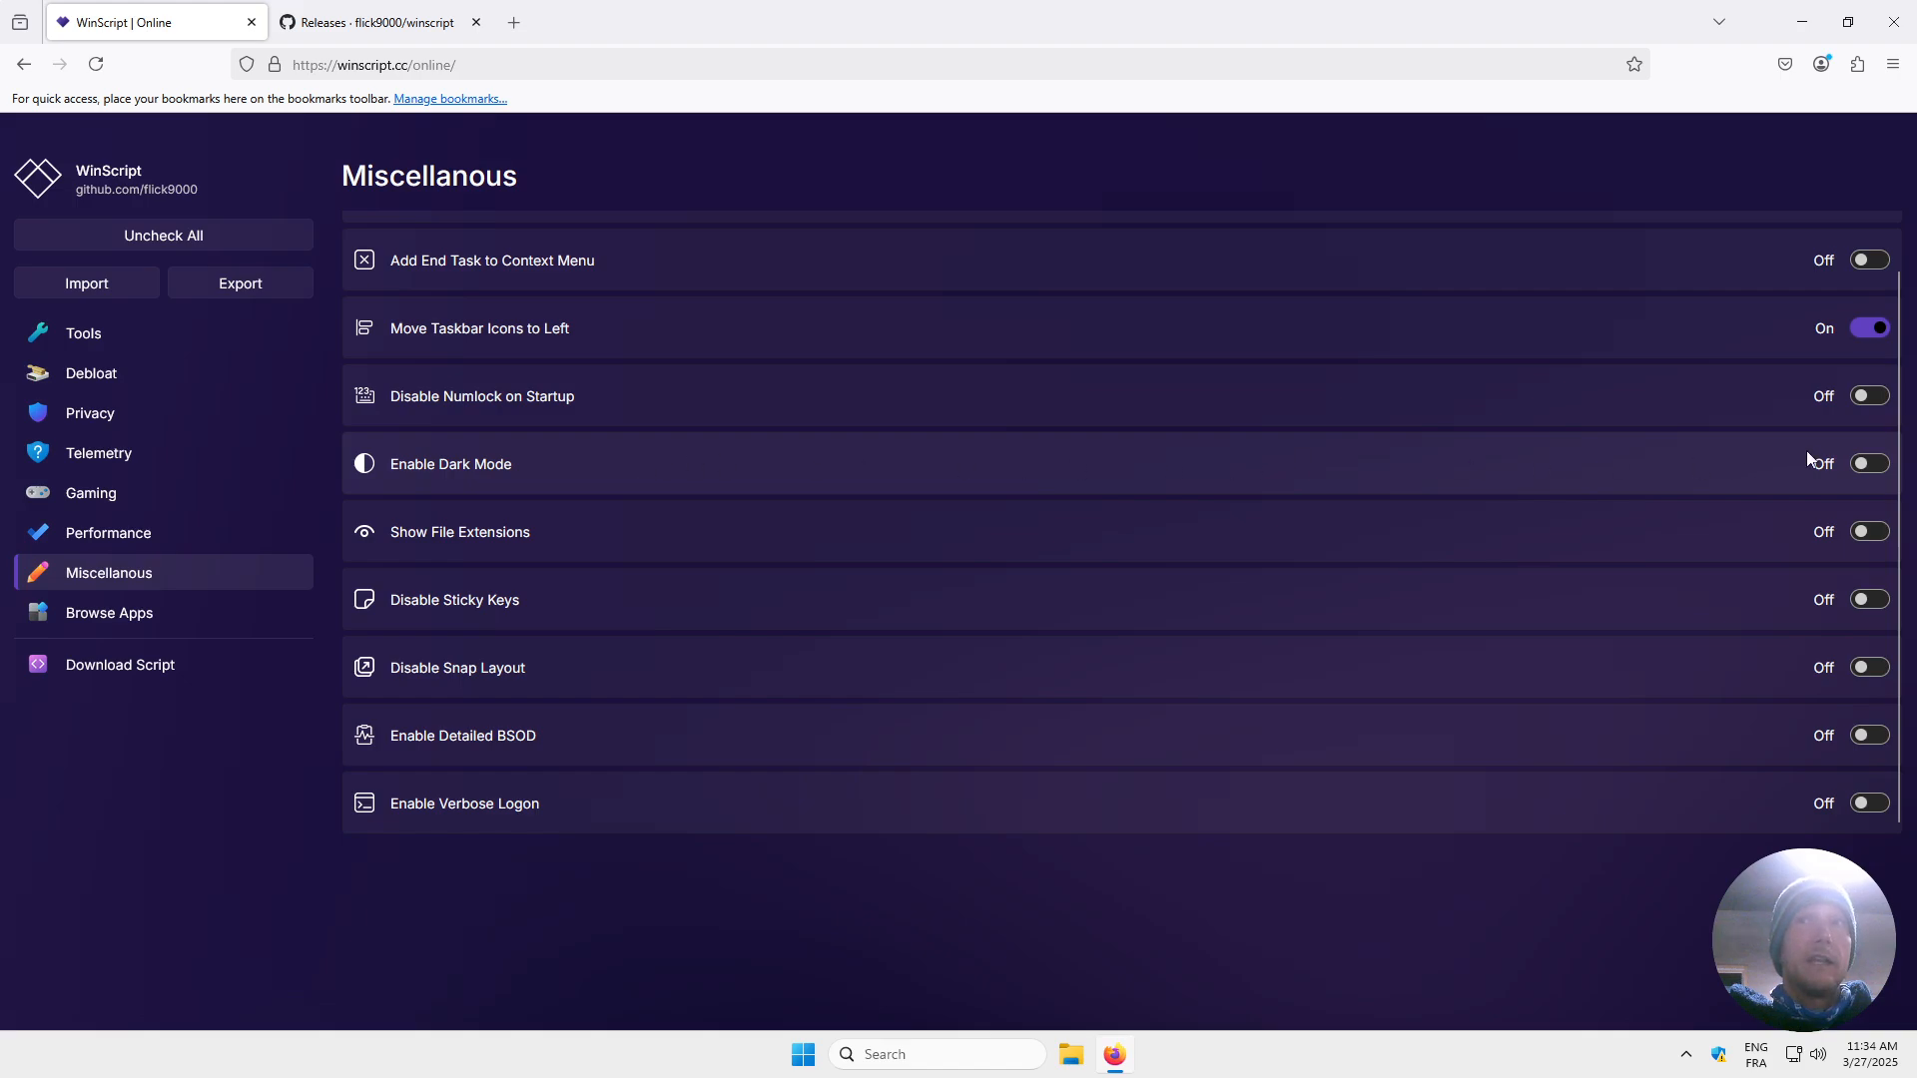
click(1865, 467)
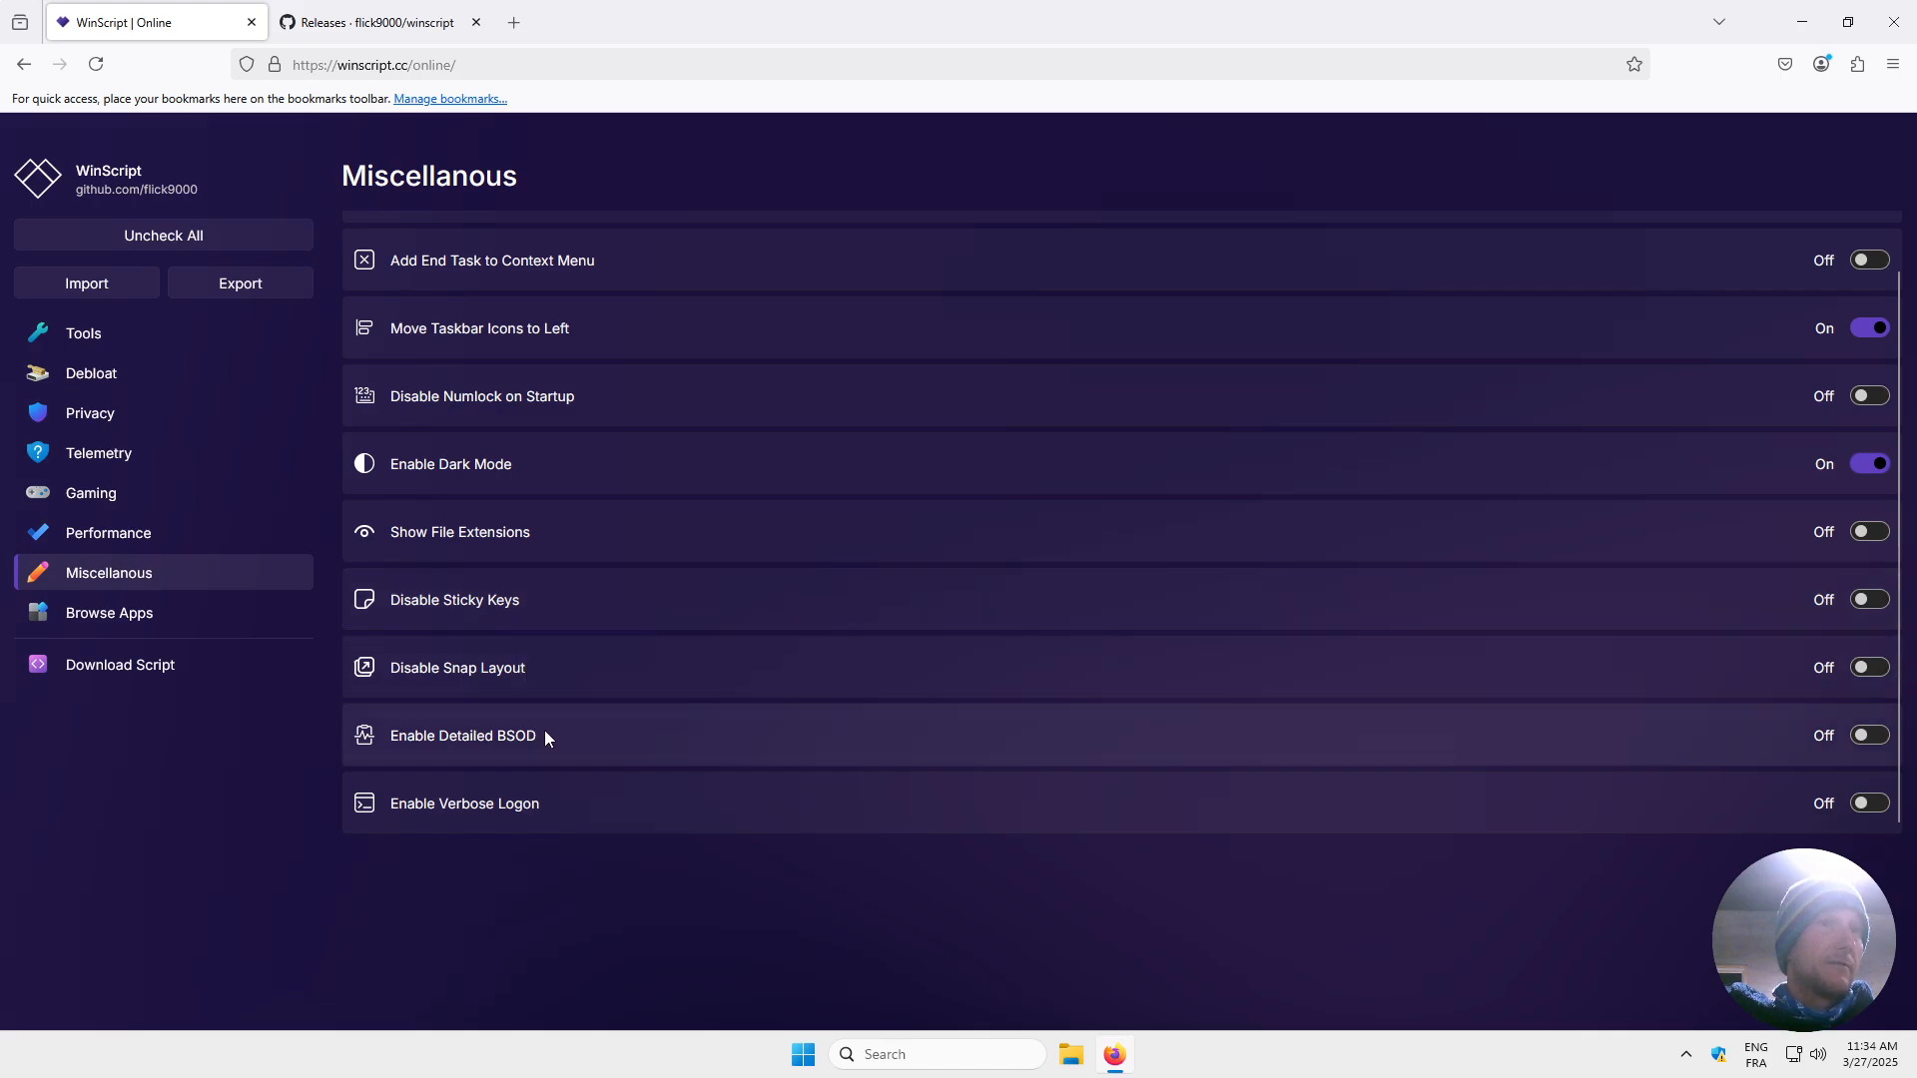
In Browse Apps, look at the Drivers options and enable Install Brave under Browsers.
click(182, 611)
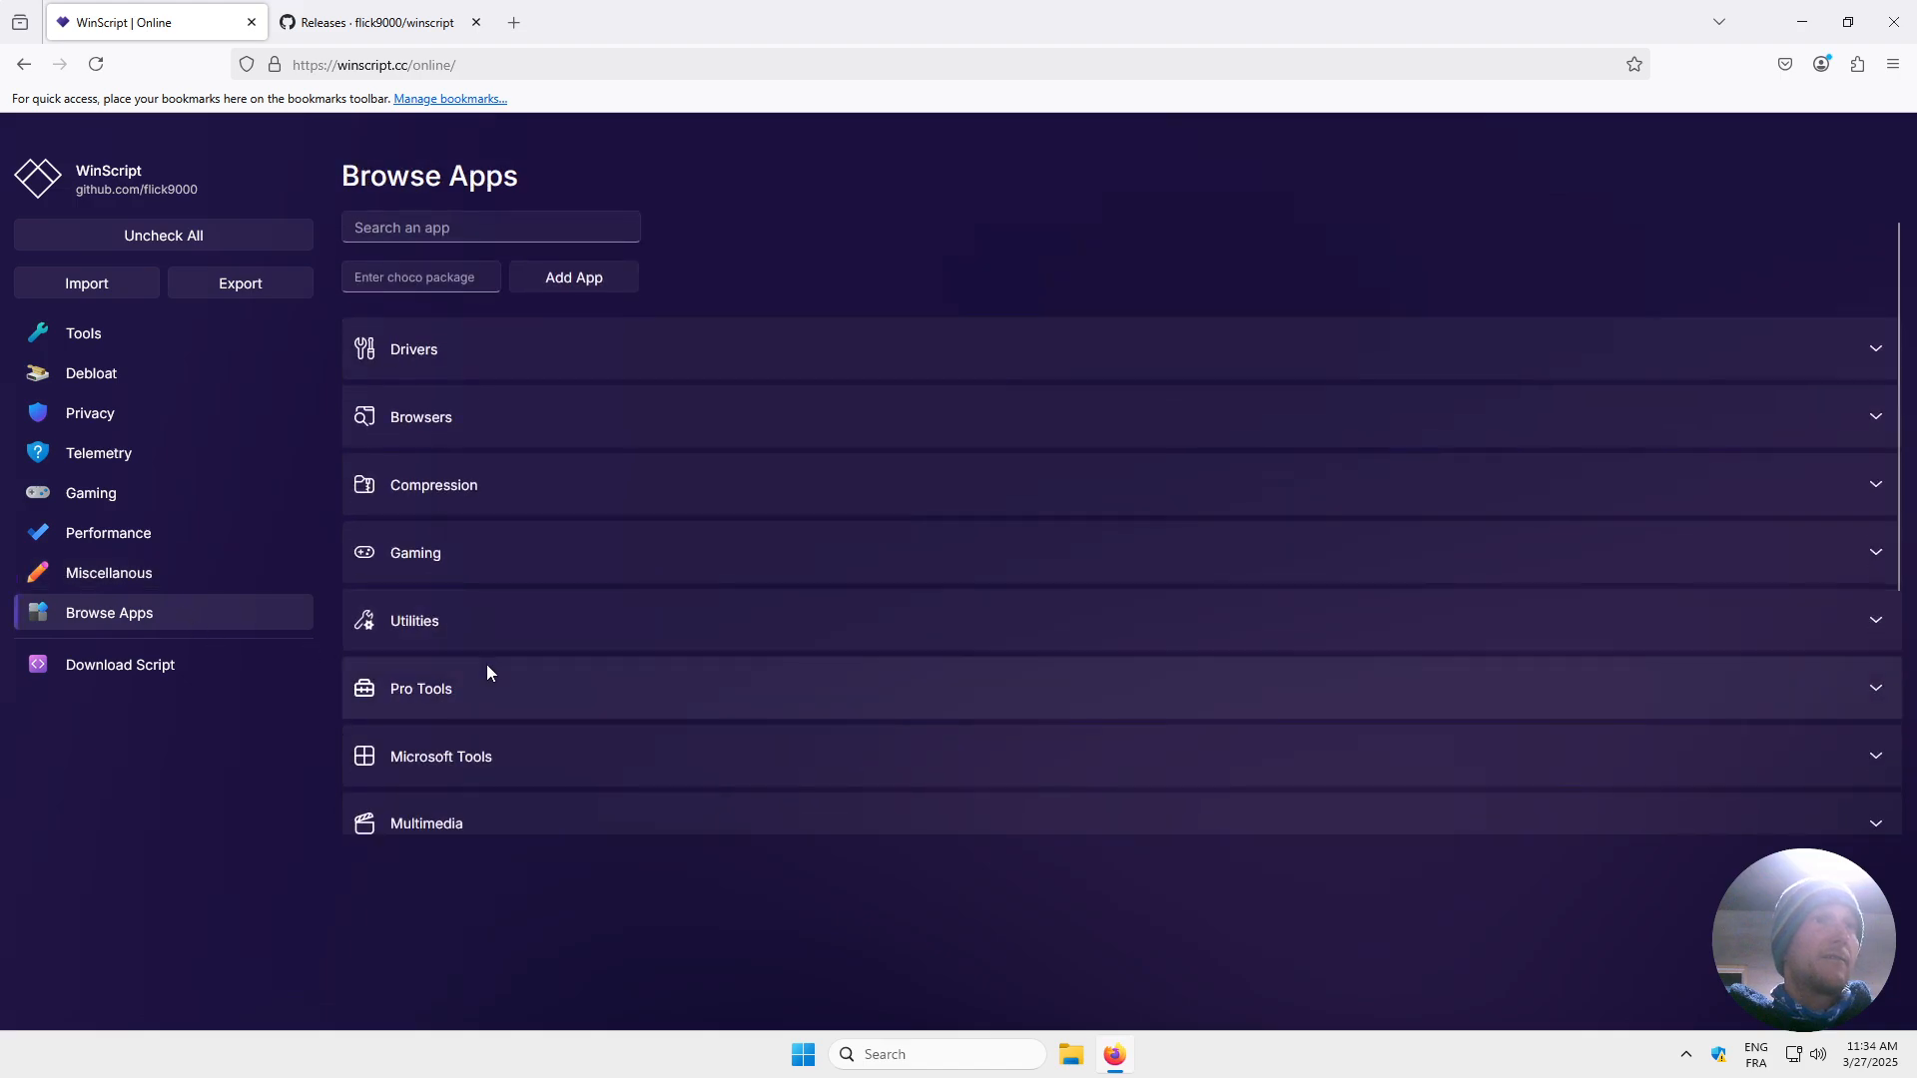
click(606, 359)
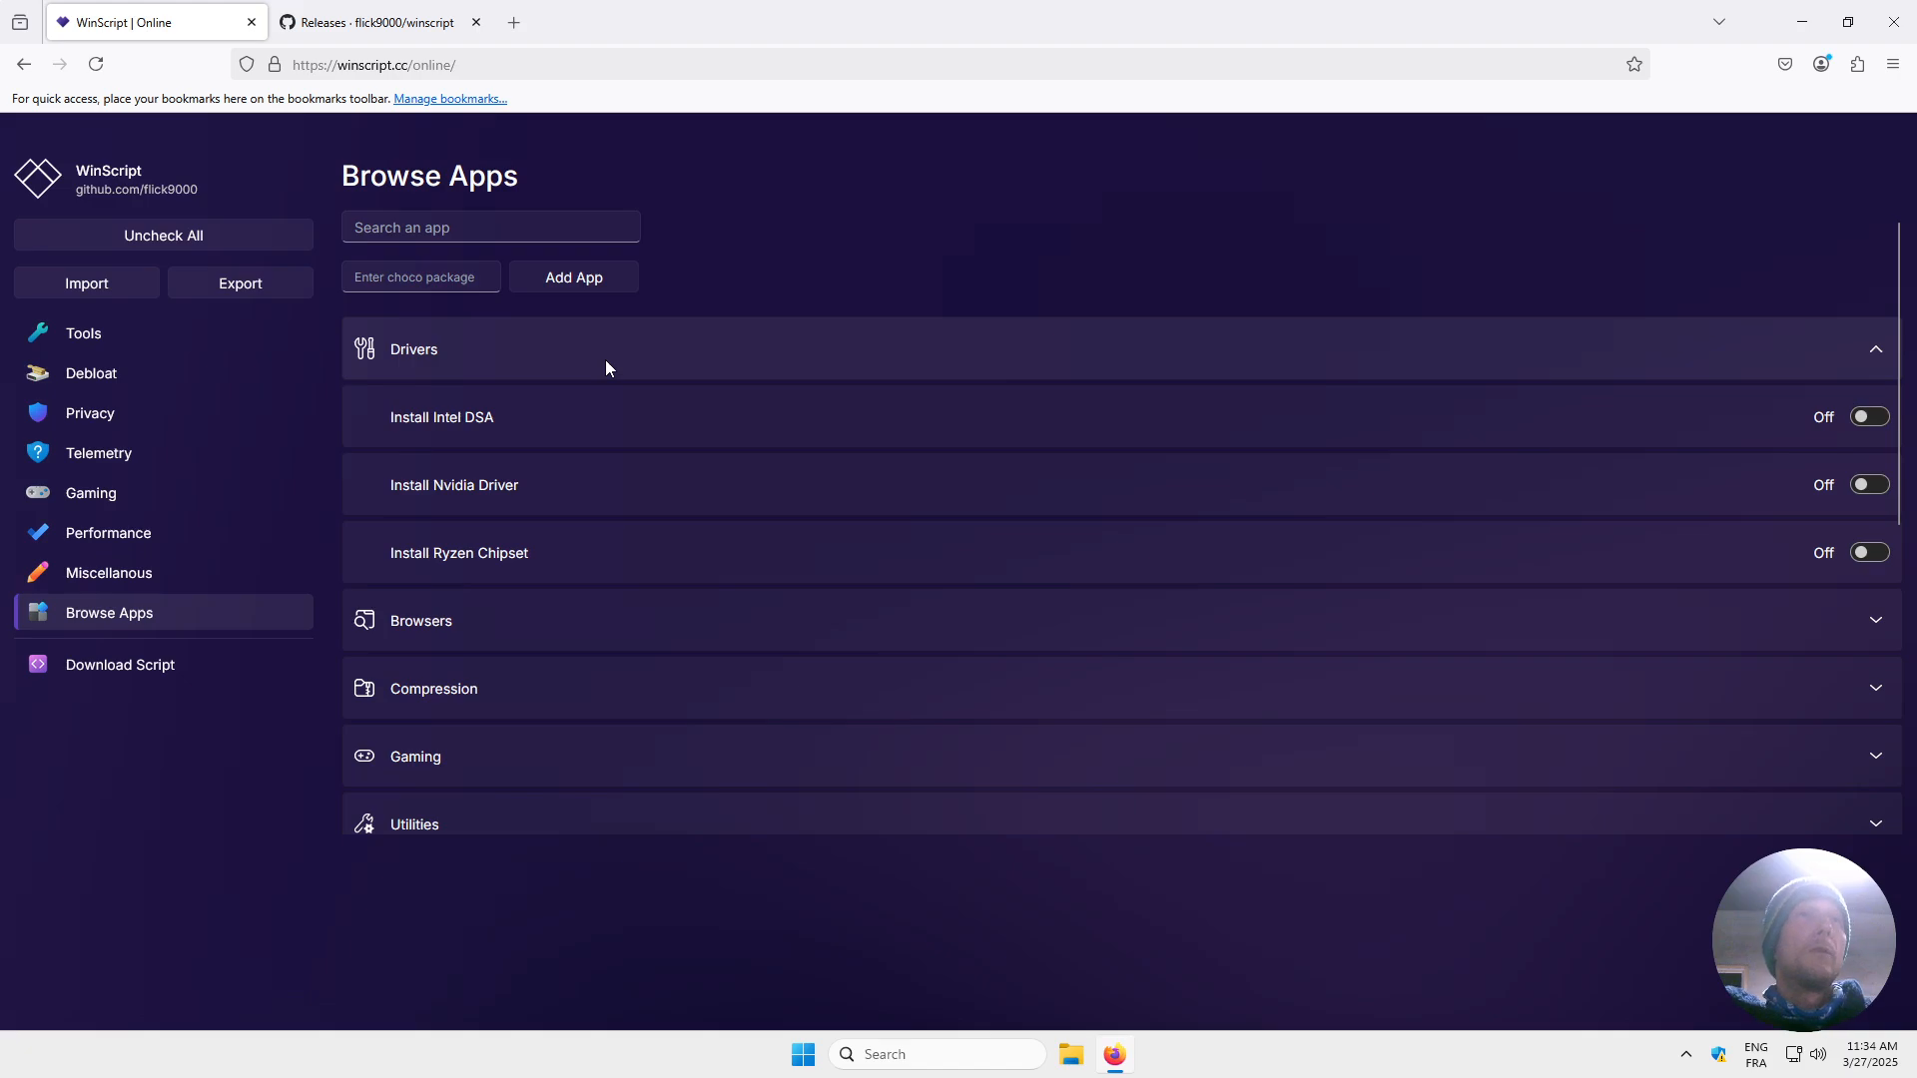
click(634, 342)
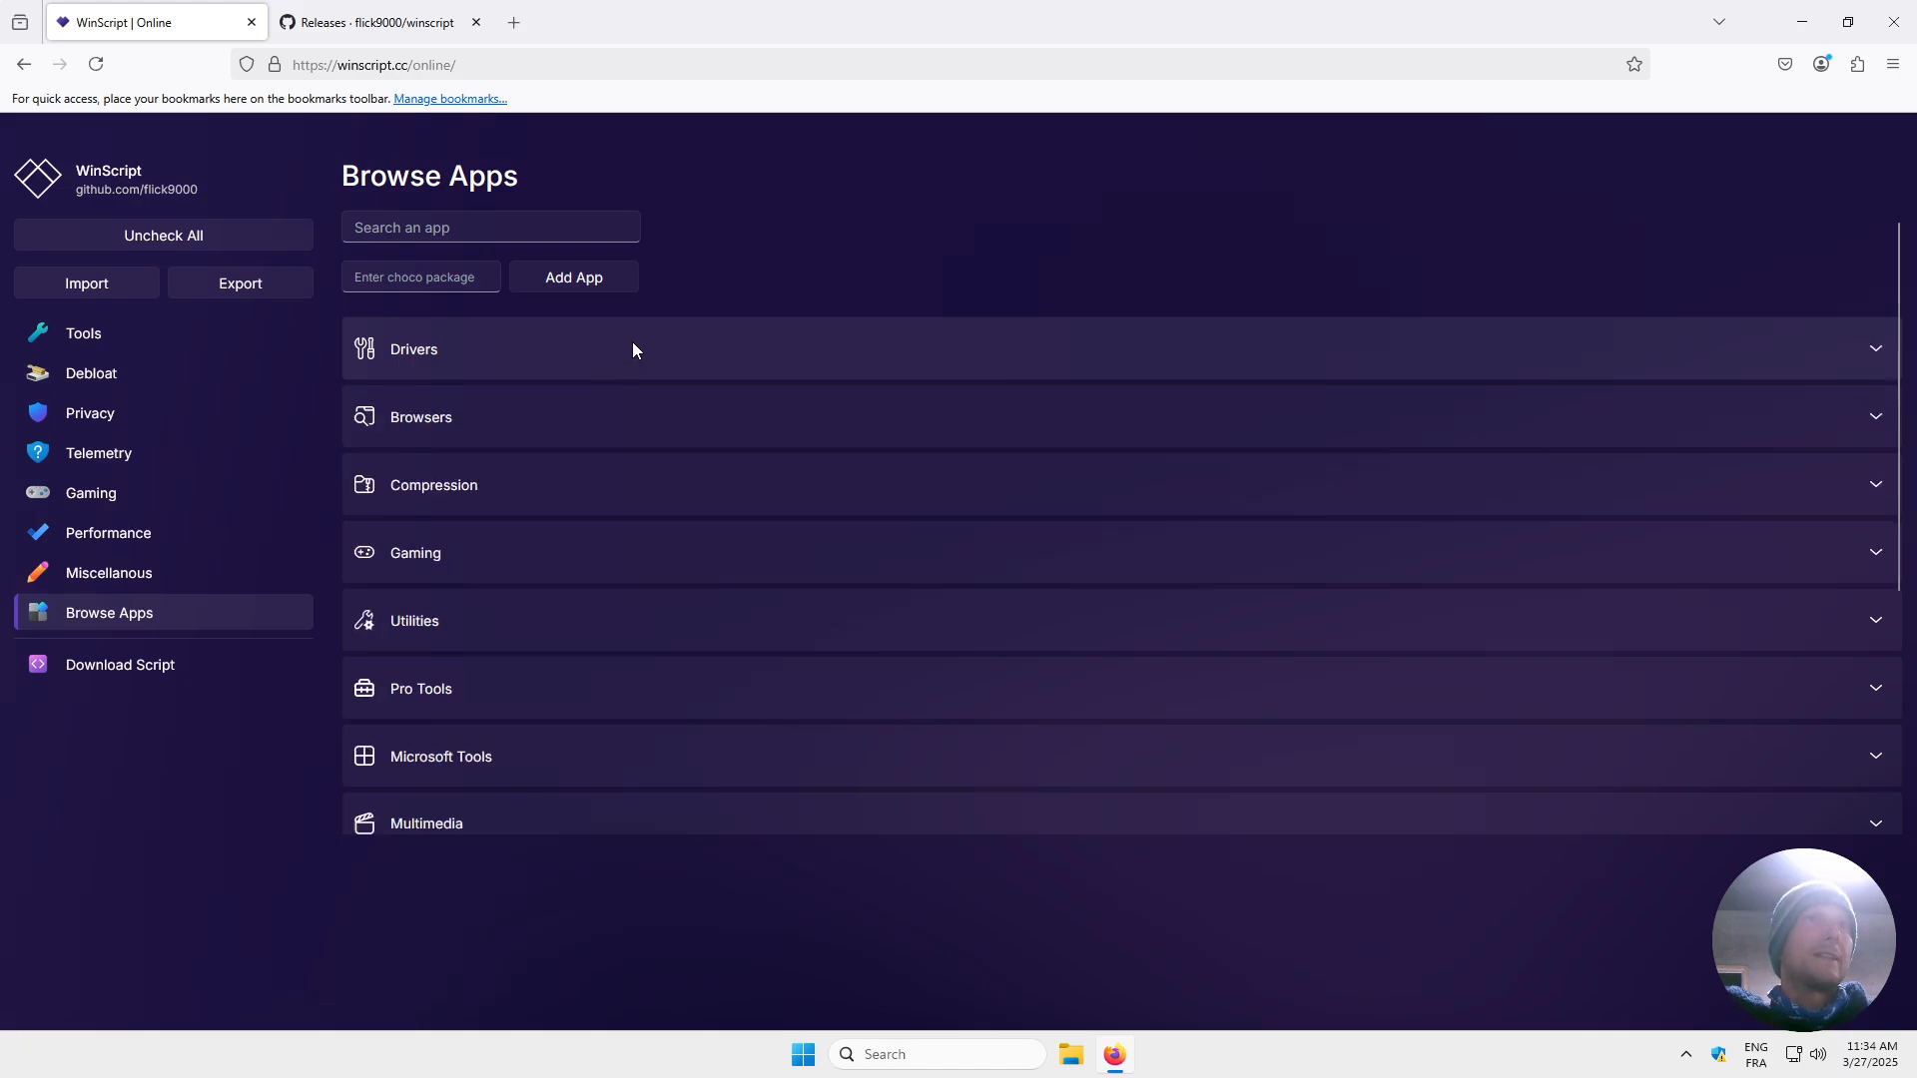
click(505, 413)
scroll(835, 577, down, 1)
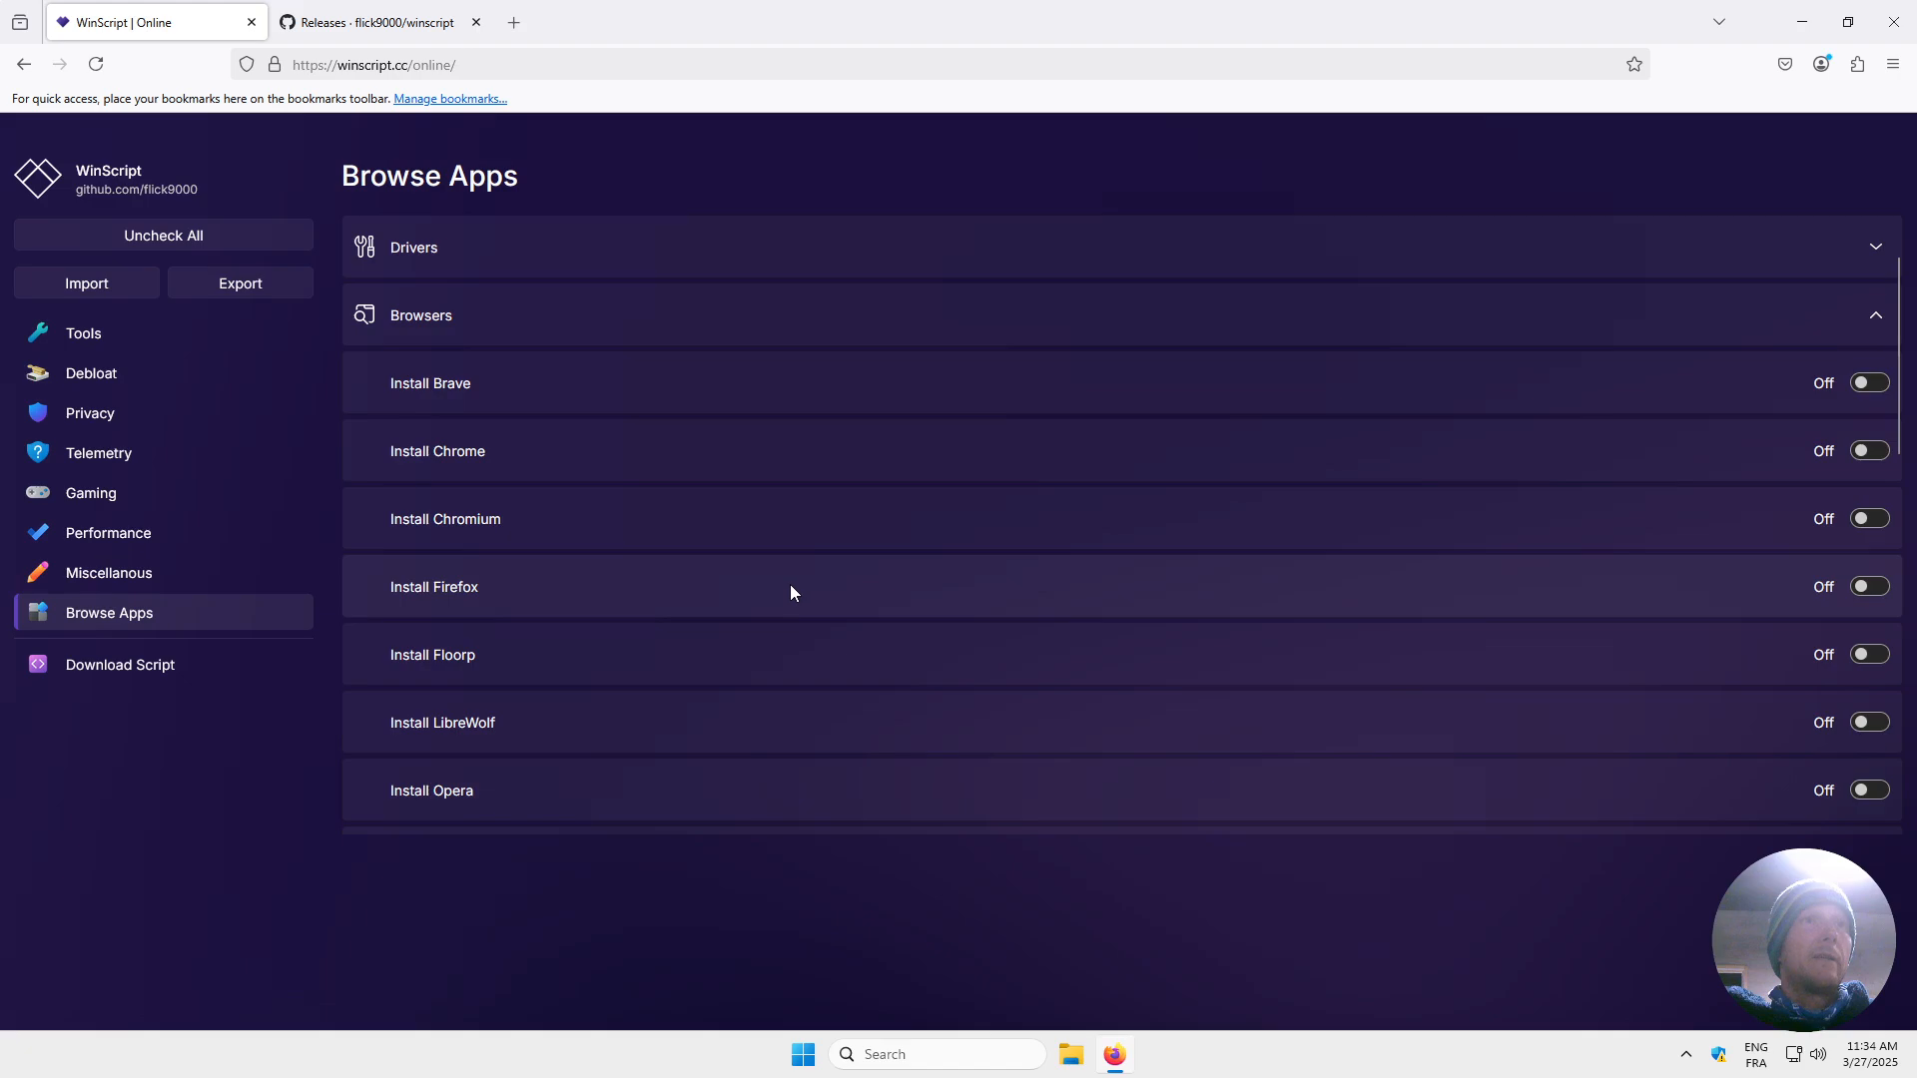
scroll(647, 561, up, 1)
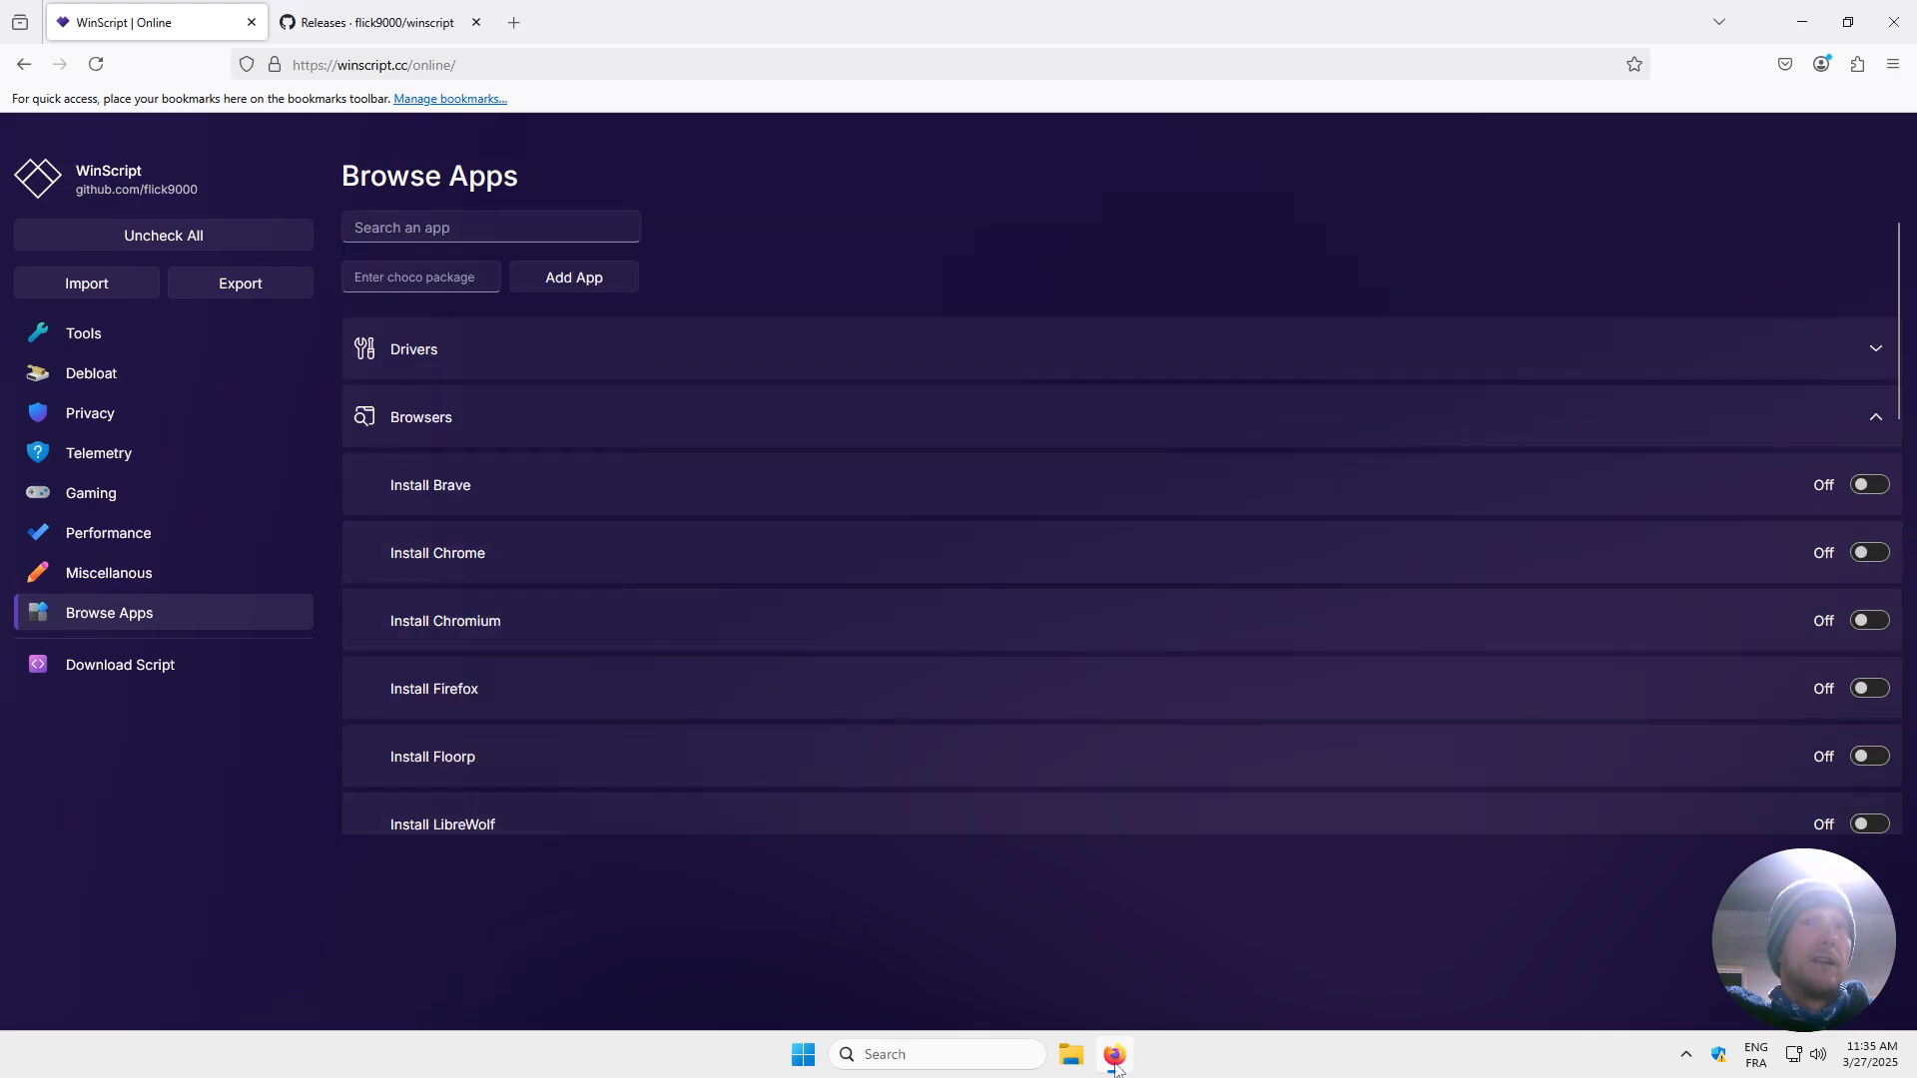
mouse_move(1113, 1061)
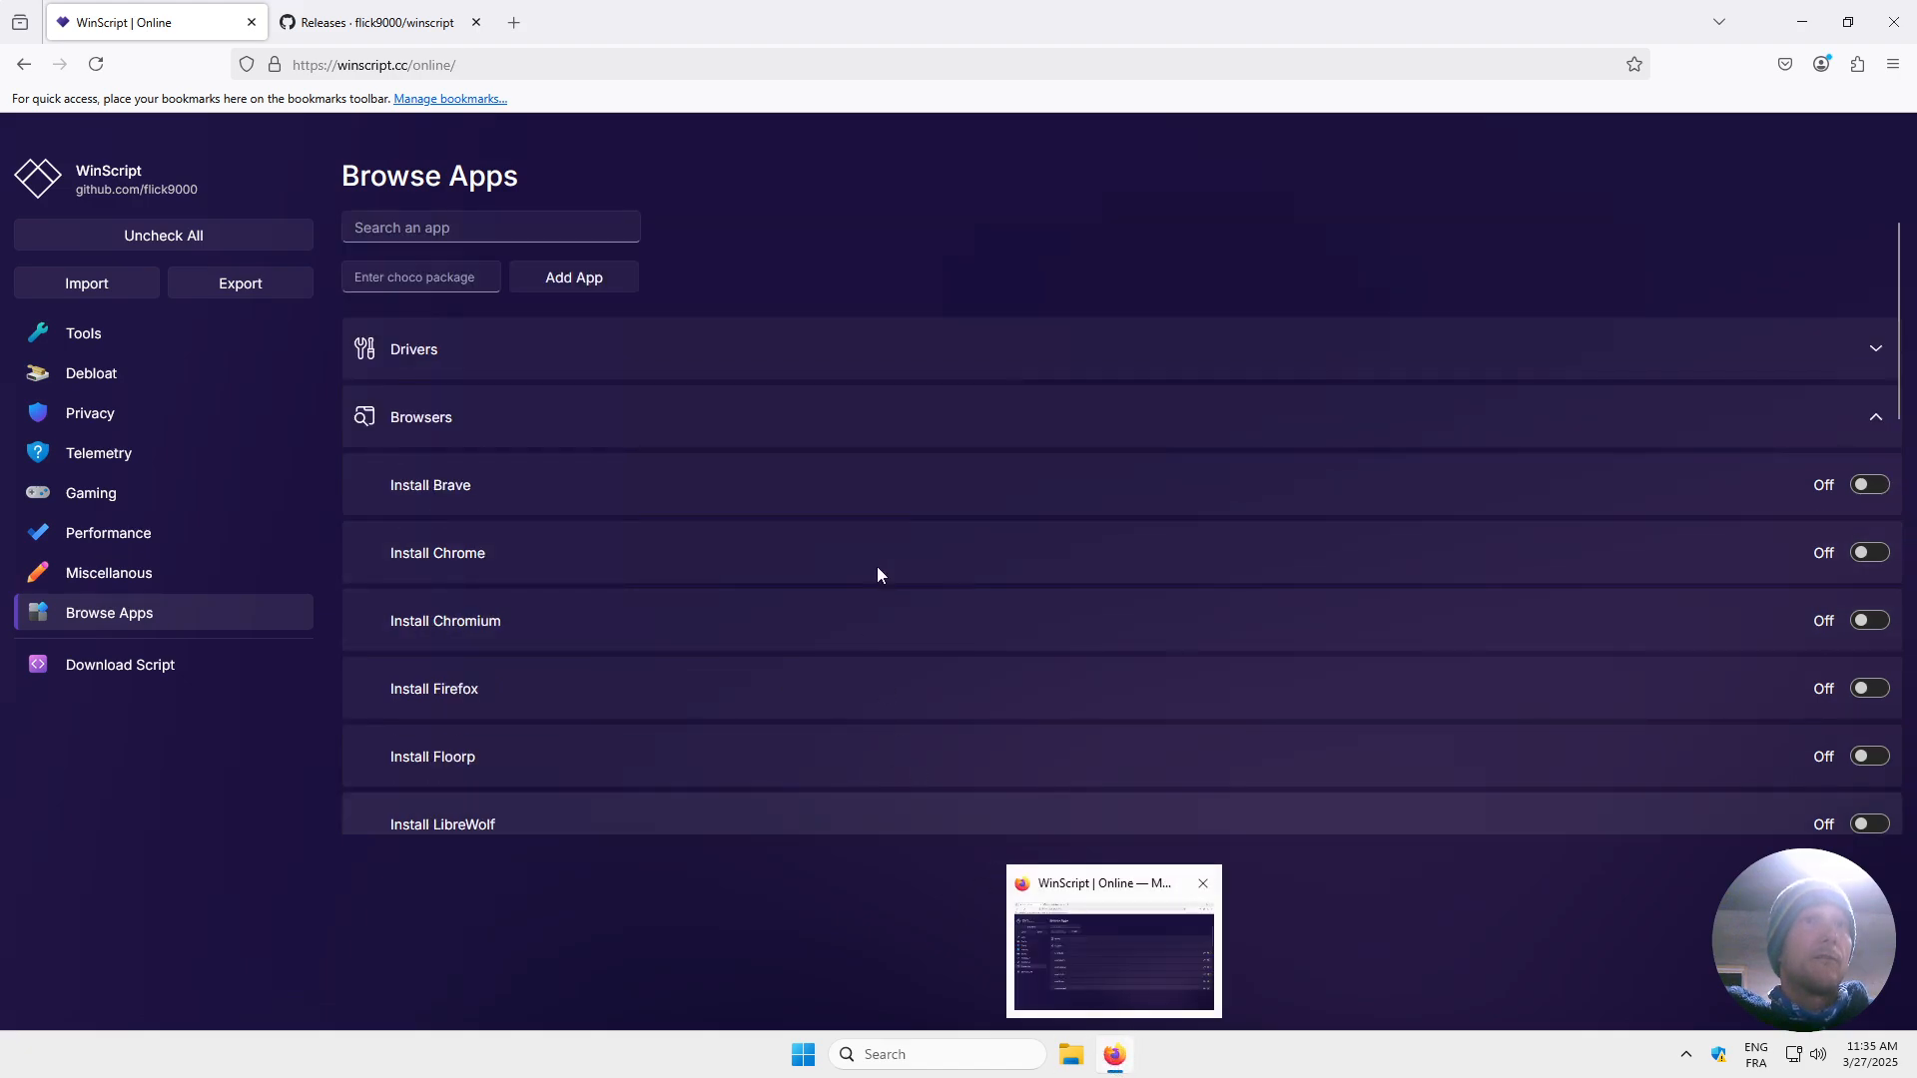
click(1871, 486)
Enable Install 7Zip under the Compression apps.
scroll(1697, 507, down, 6)
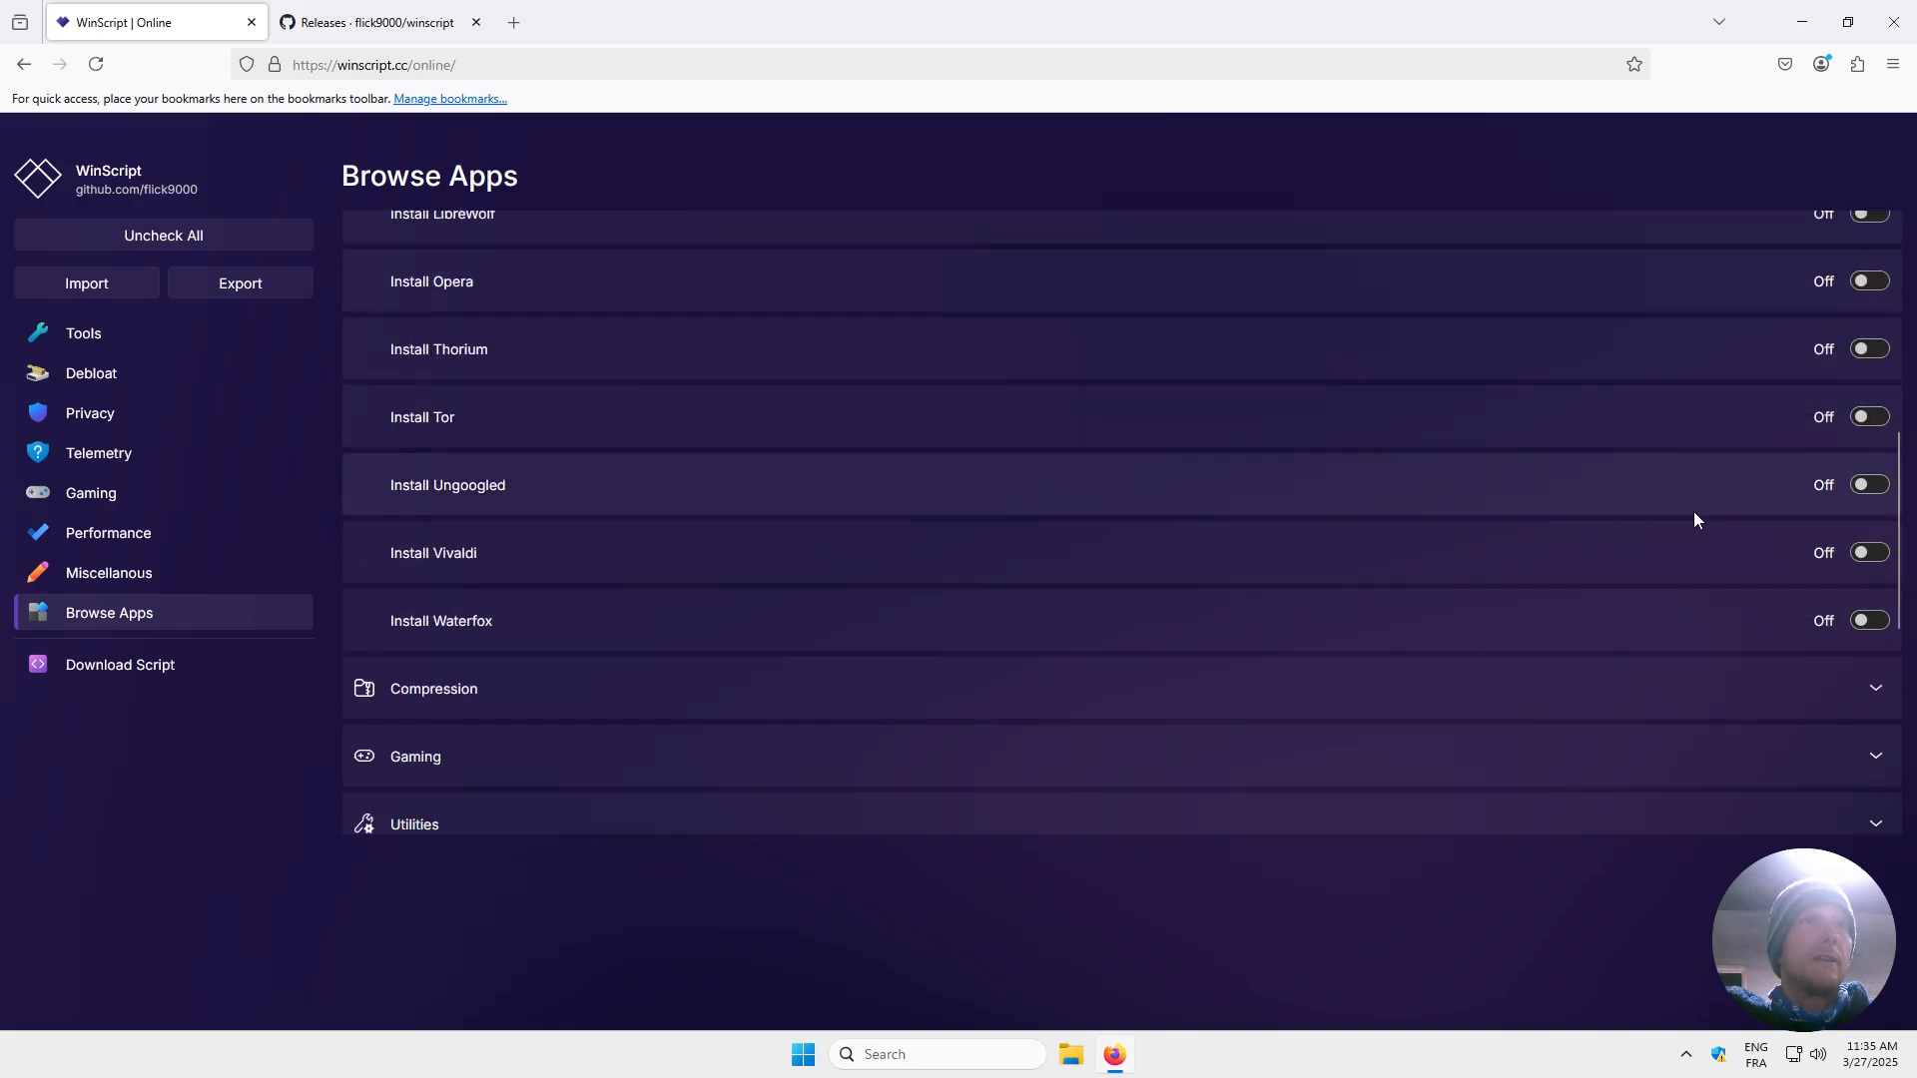
scroll(1663, 514, down, 4)
scroll(1199, 504, up, 1)
click(462, 400)
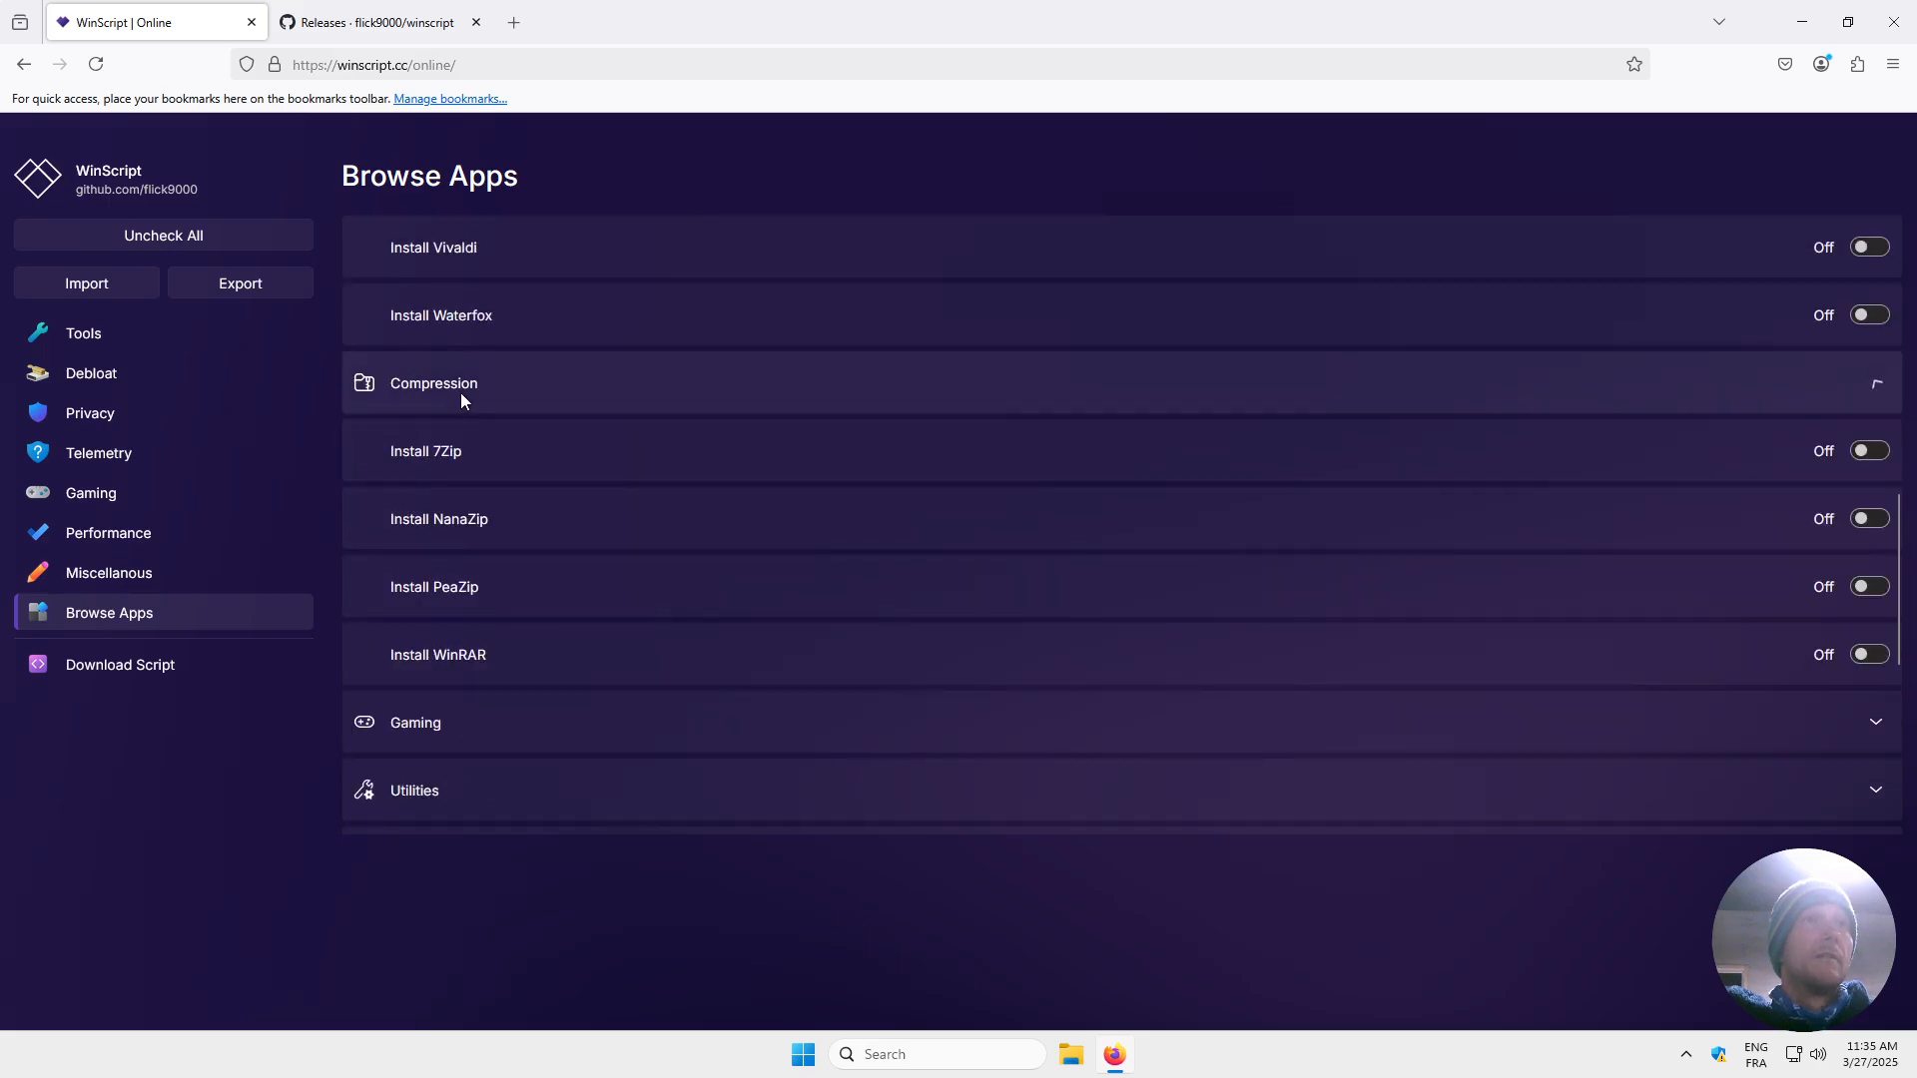
click(1870, 452)
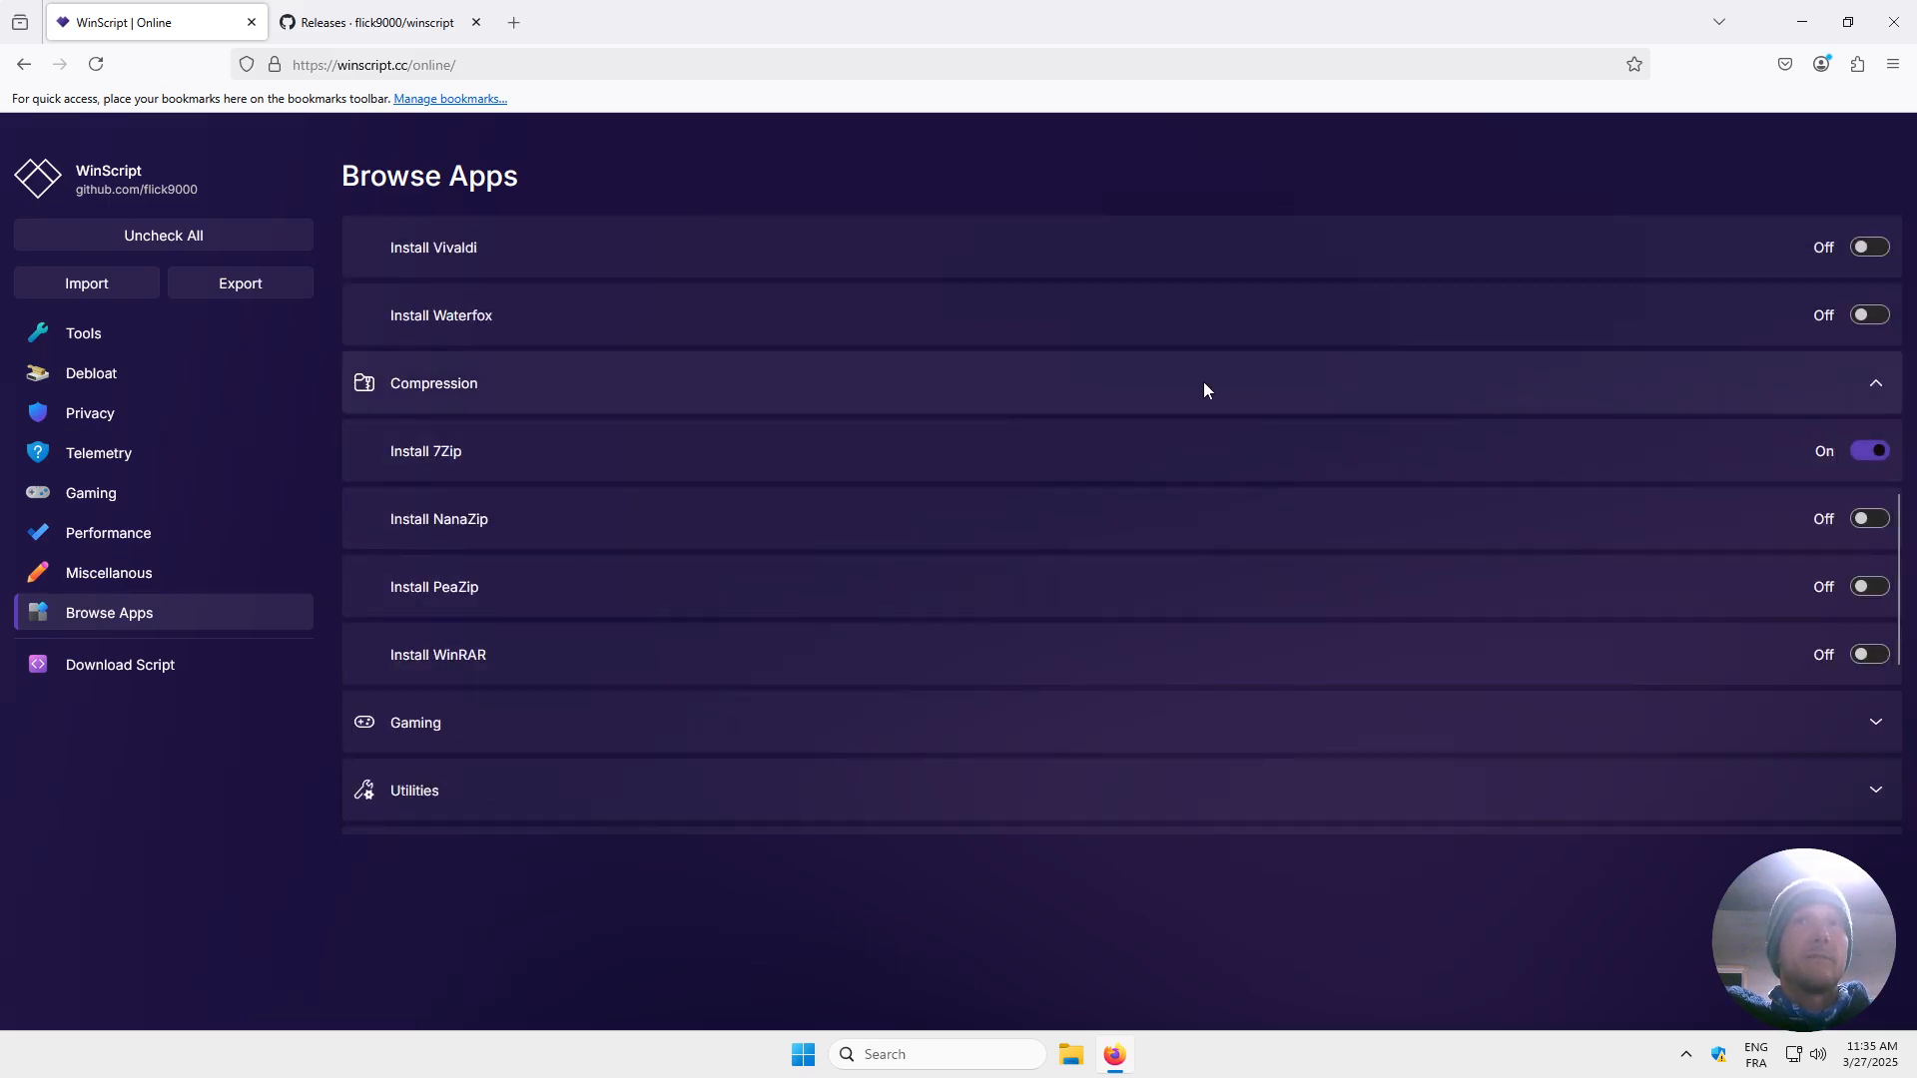
Look at the Gaming apps, and enable Install CPU-Z under Utilities.
scroll(1146, 399, down, 2)
scroll(951, 586, down, 1)
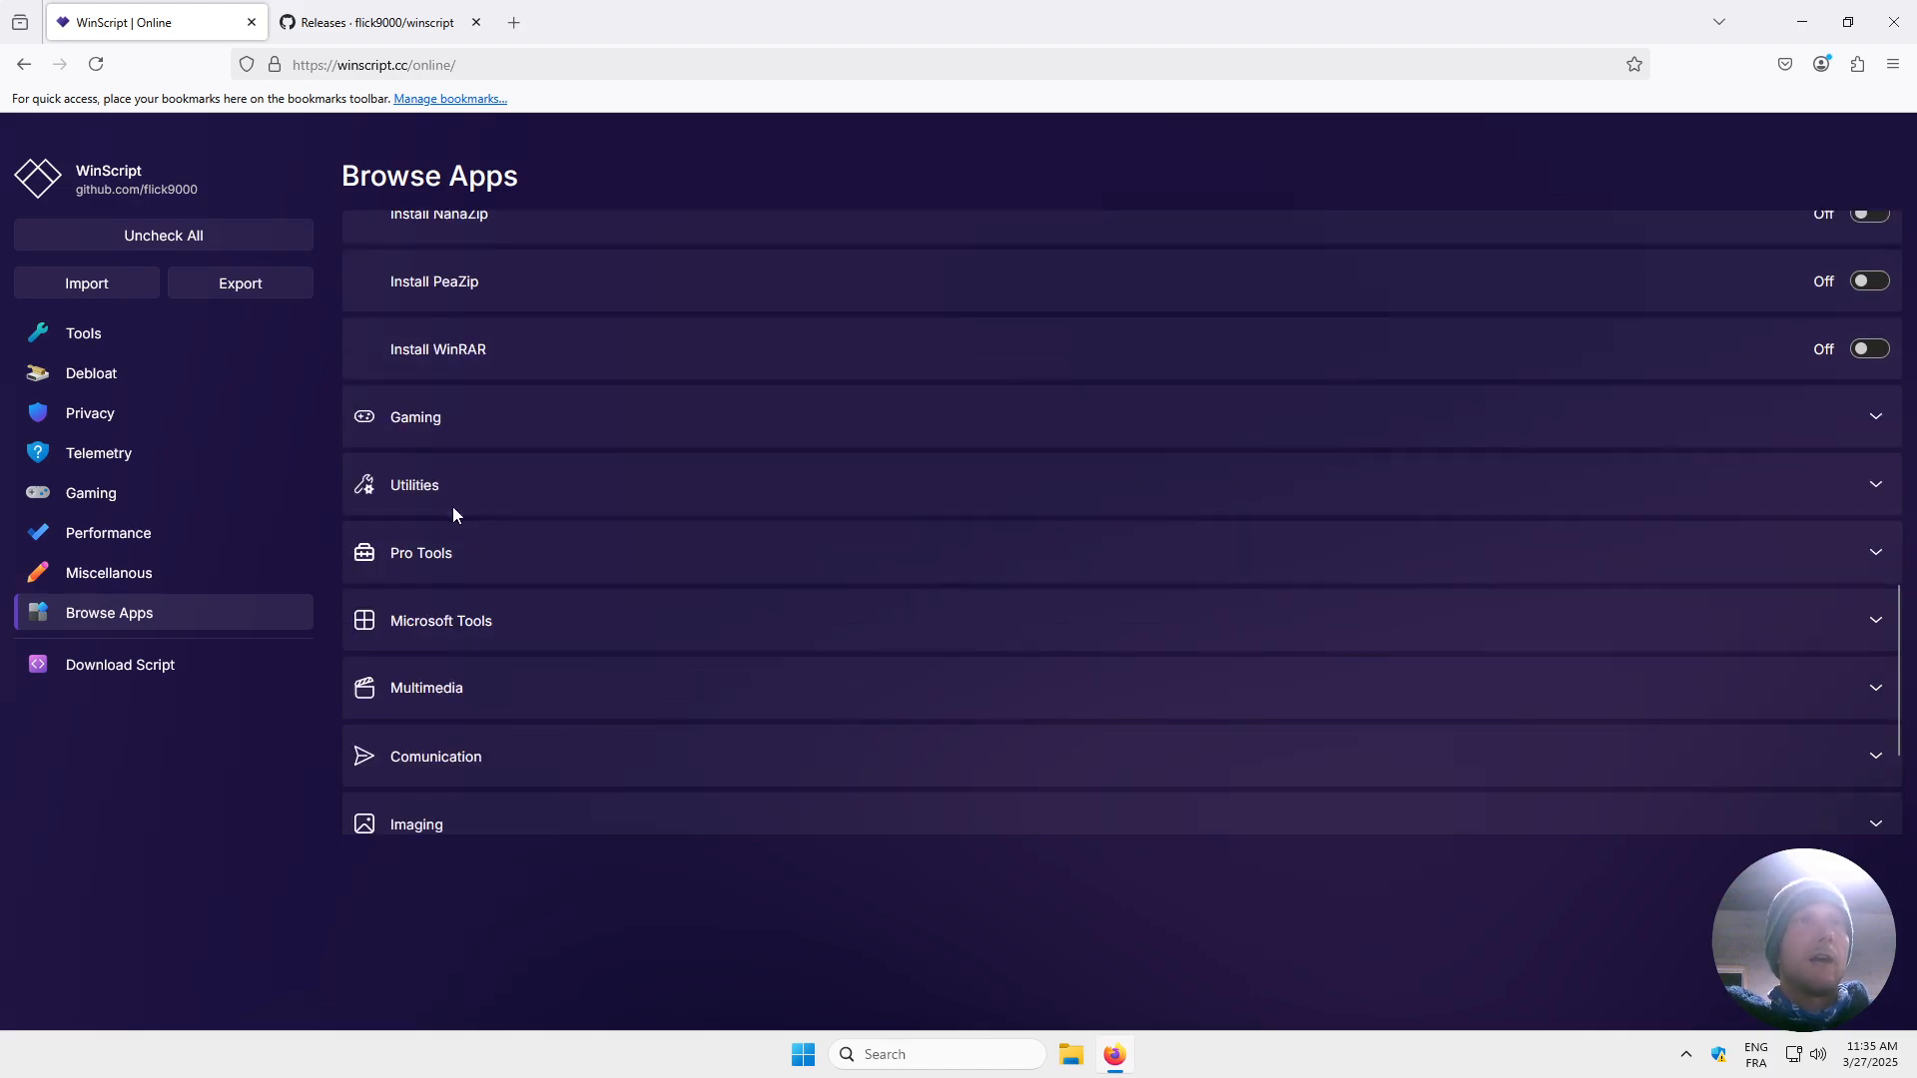
click(457, 424)
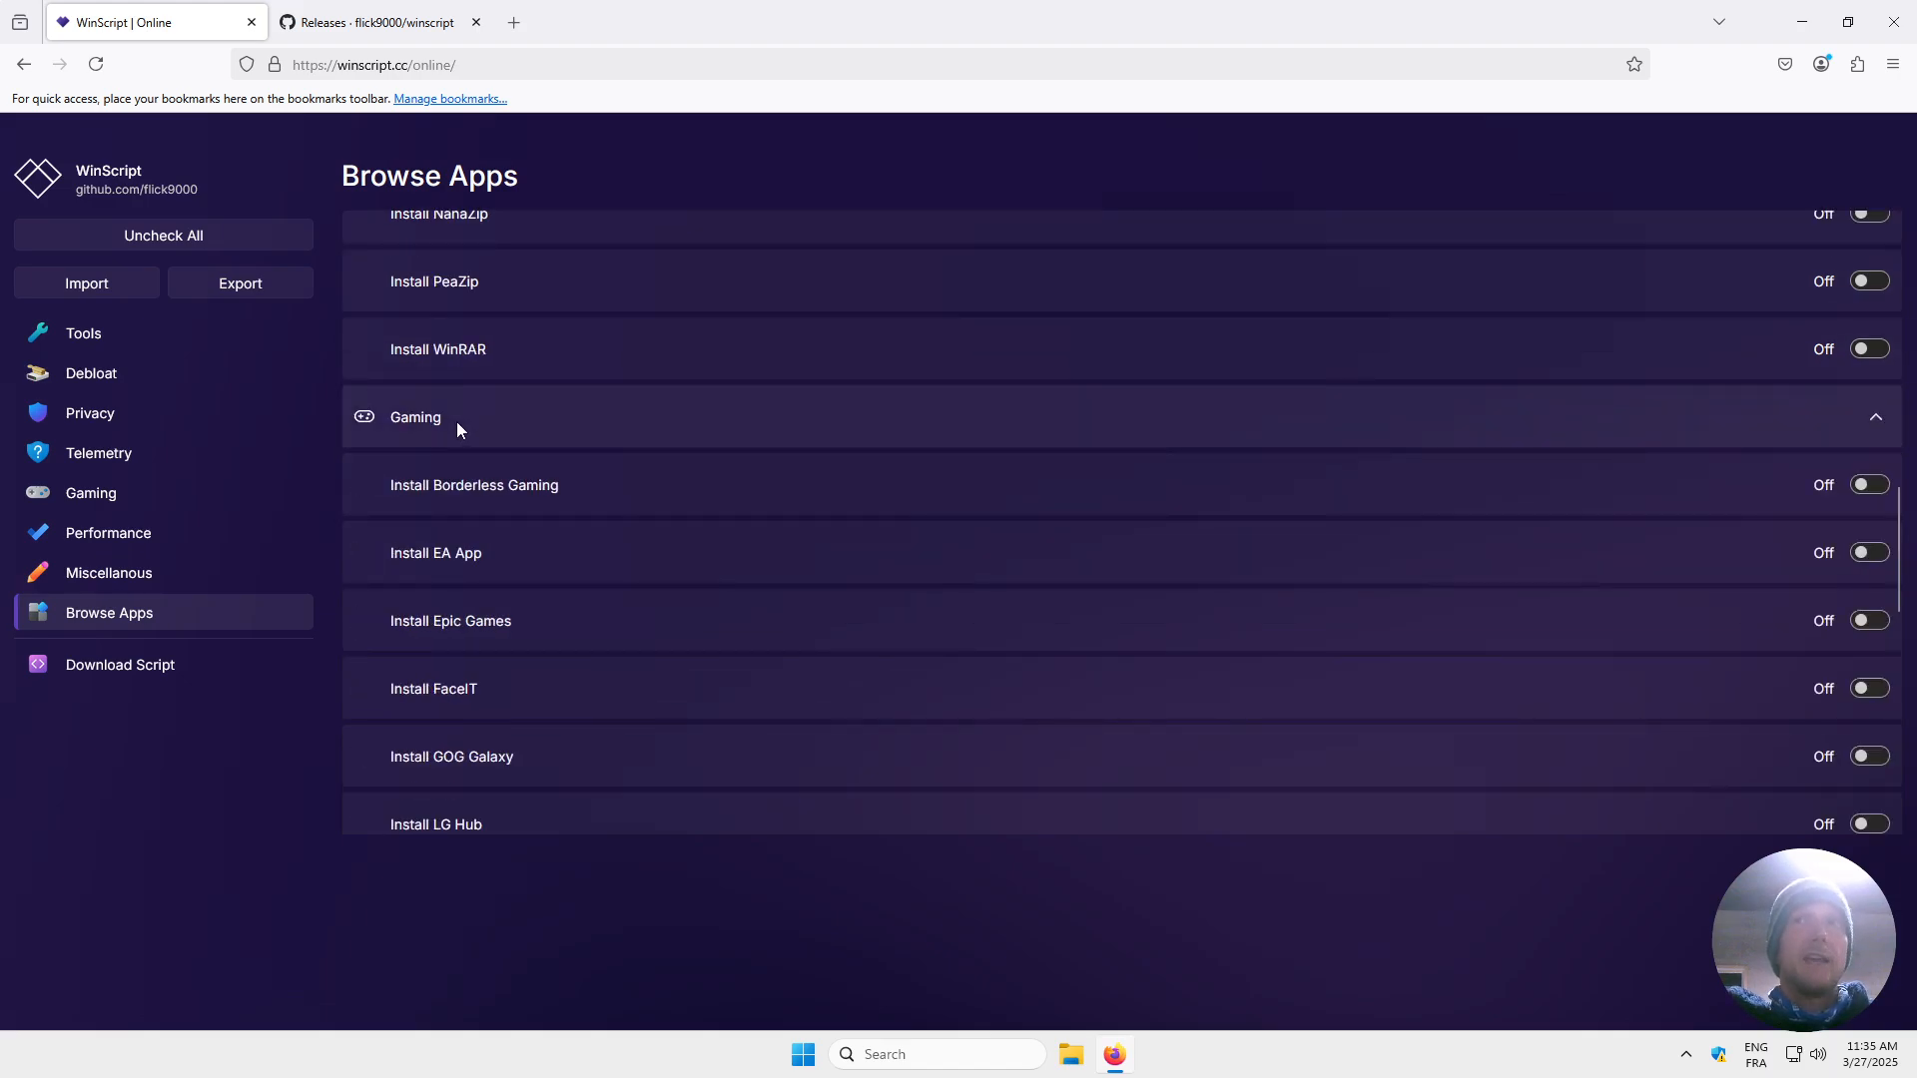
click(447, 416)
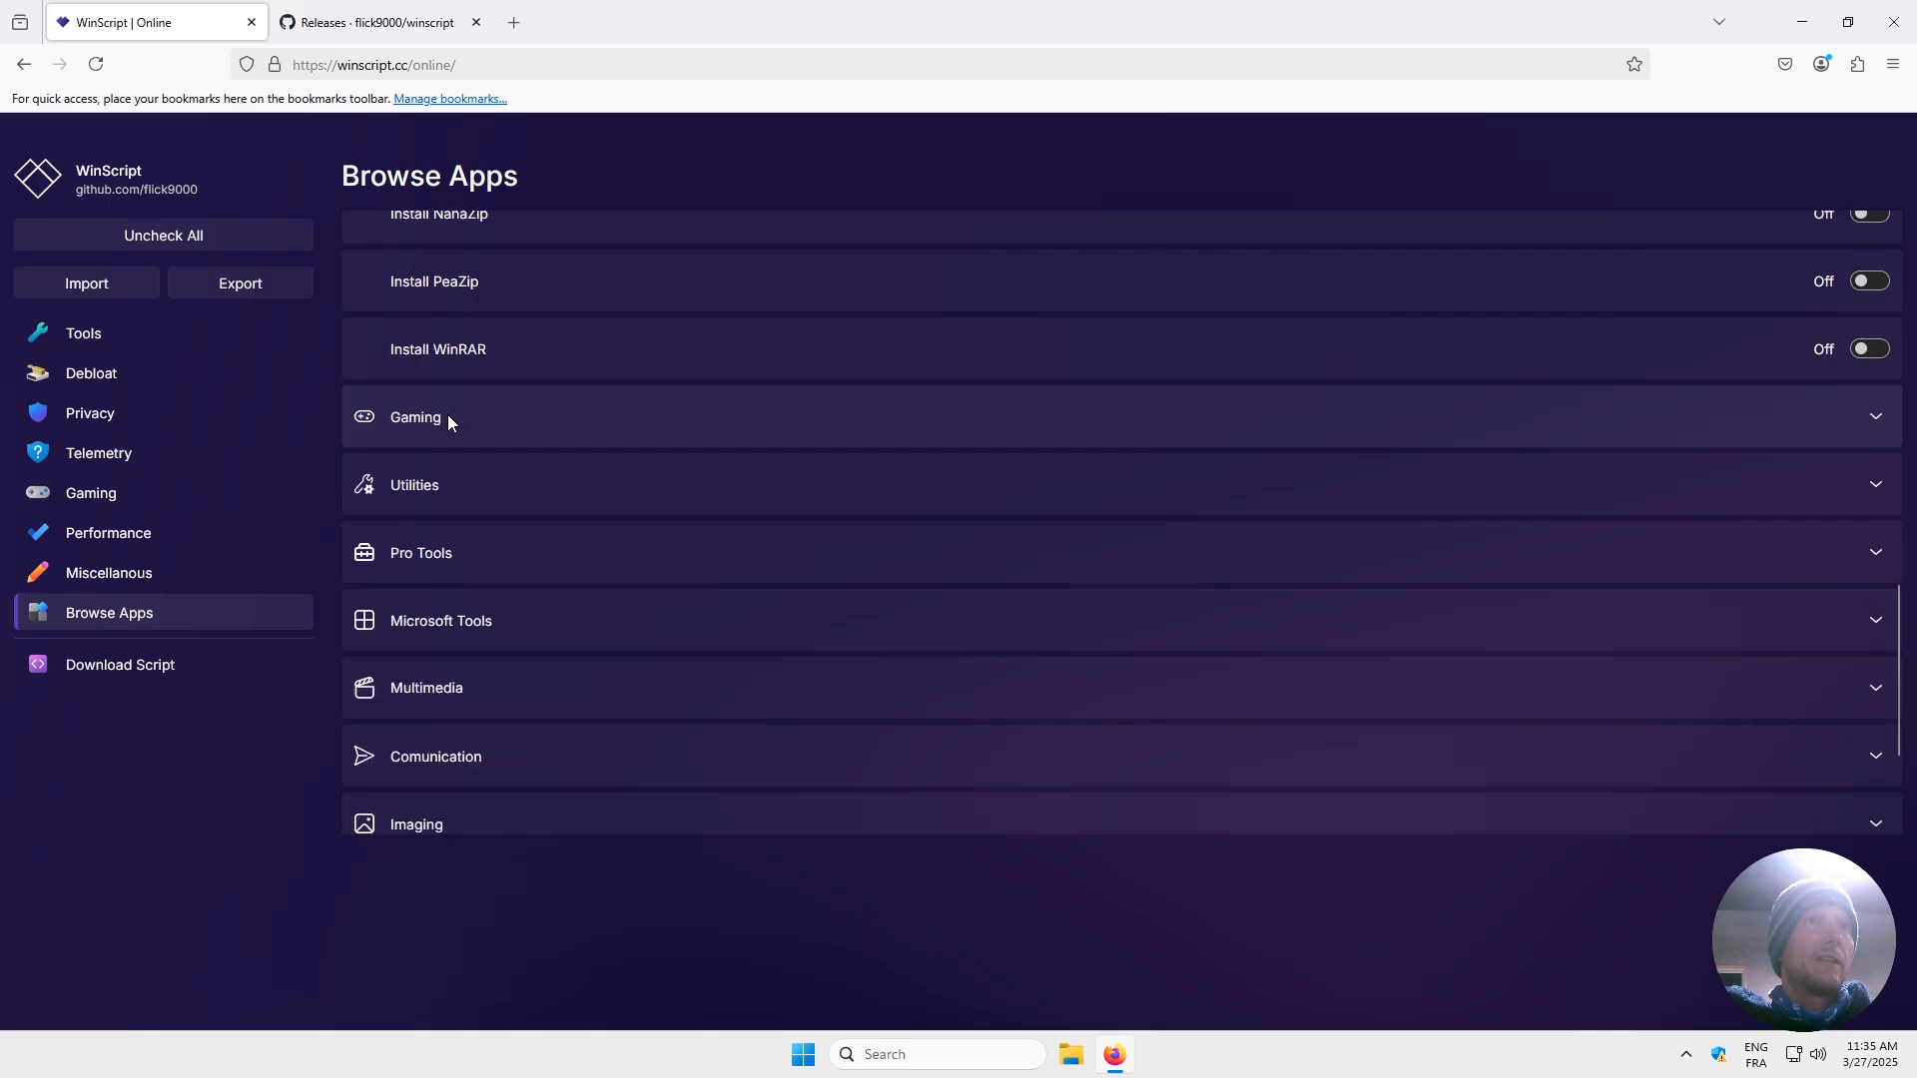
click(441, 483)
scroll(549, 529, down, 3)
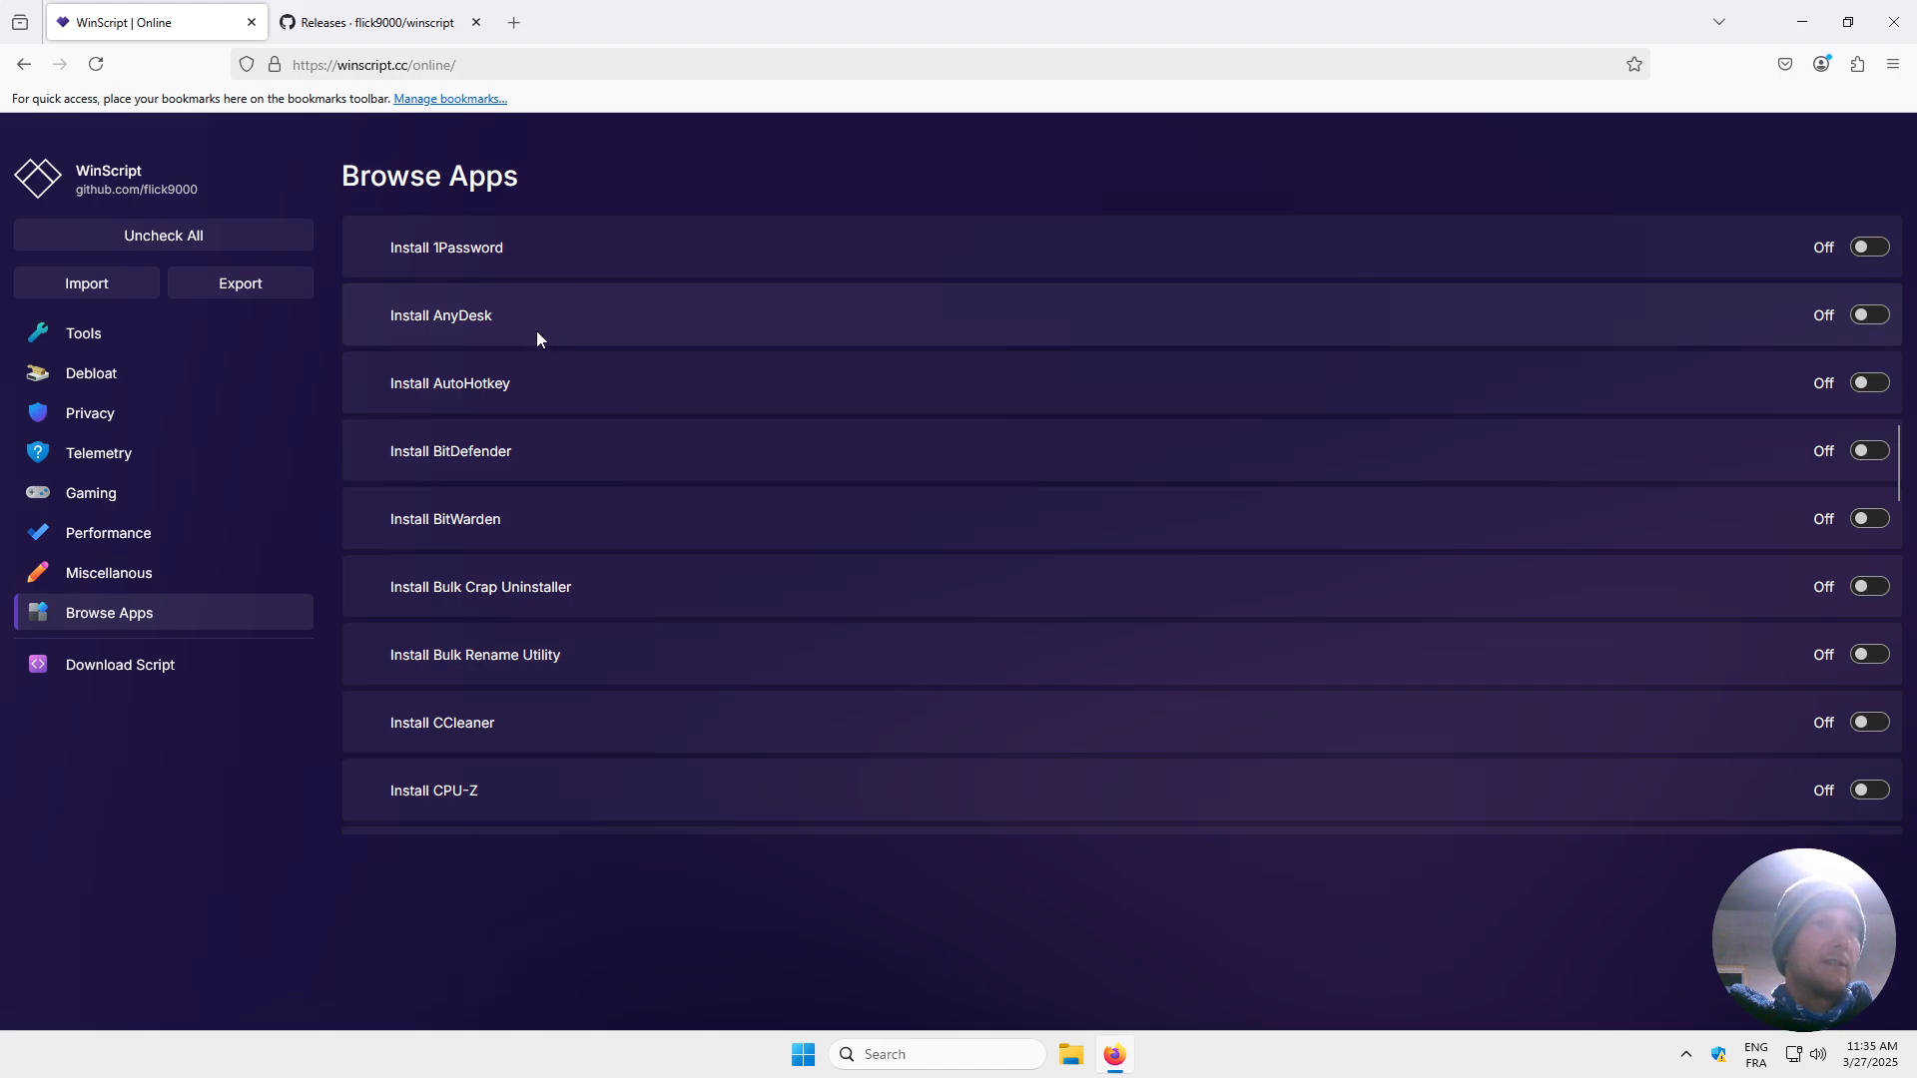
scroll(538, 336, down, 3)
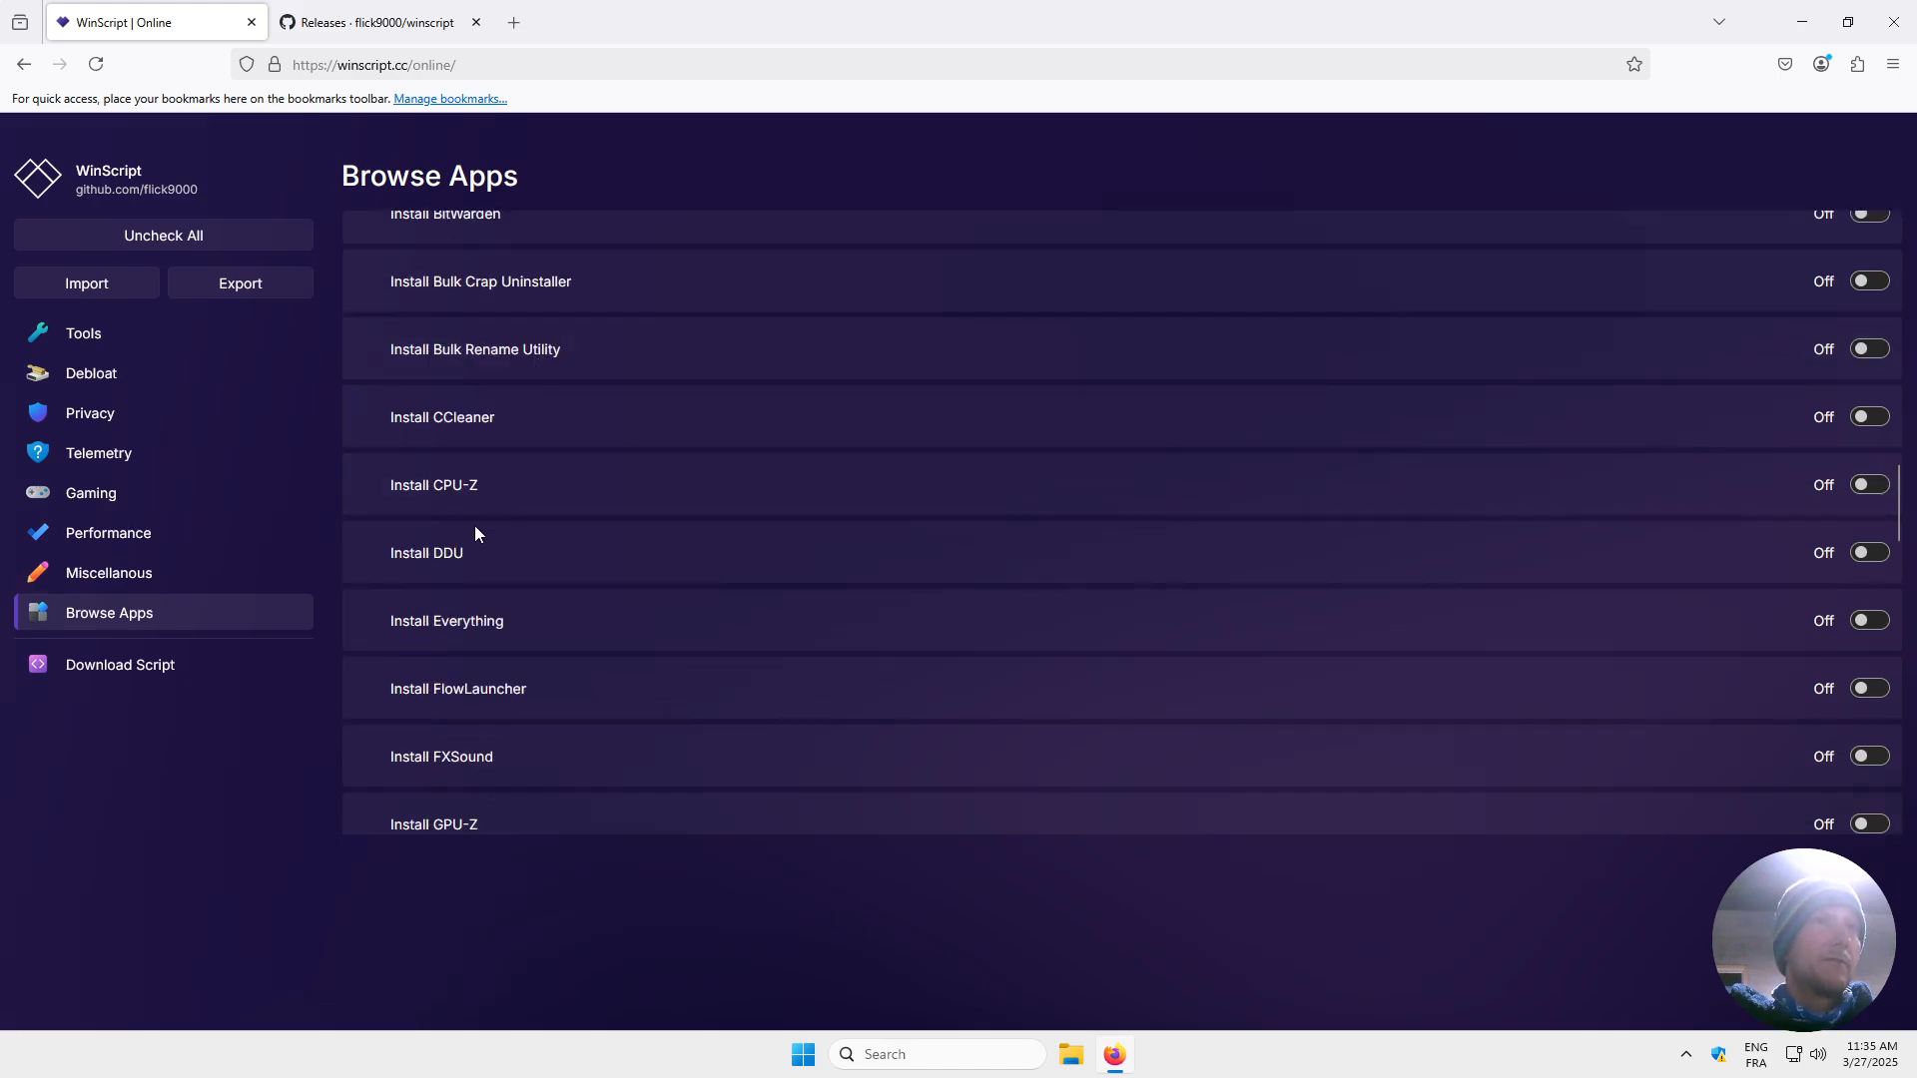
click(1872, 485)
Look through the remaining Utilities apps and the Pro Tools and For Developers app lists.
scroll(1159, 487, down, 3)
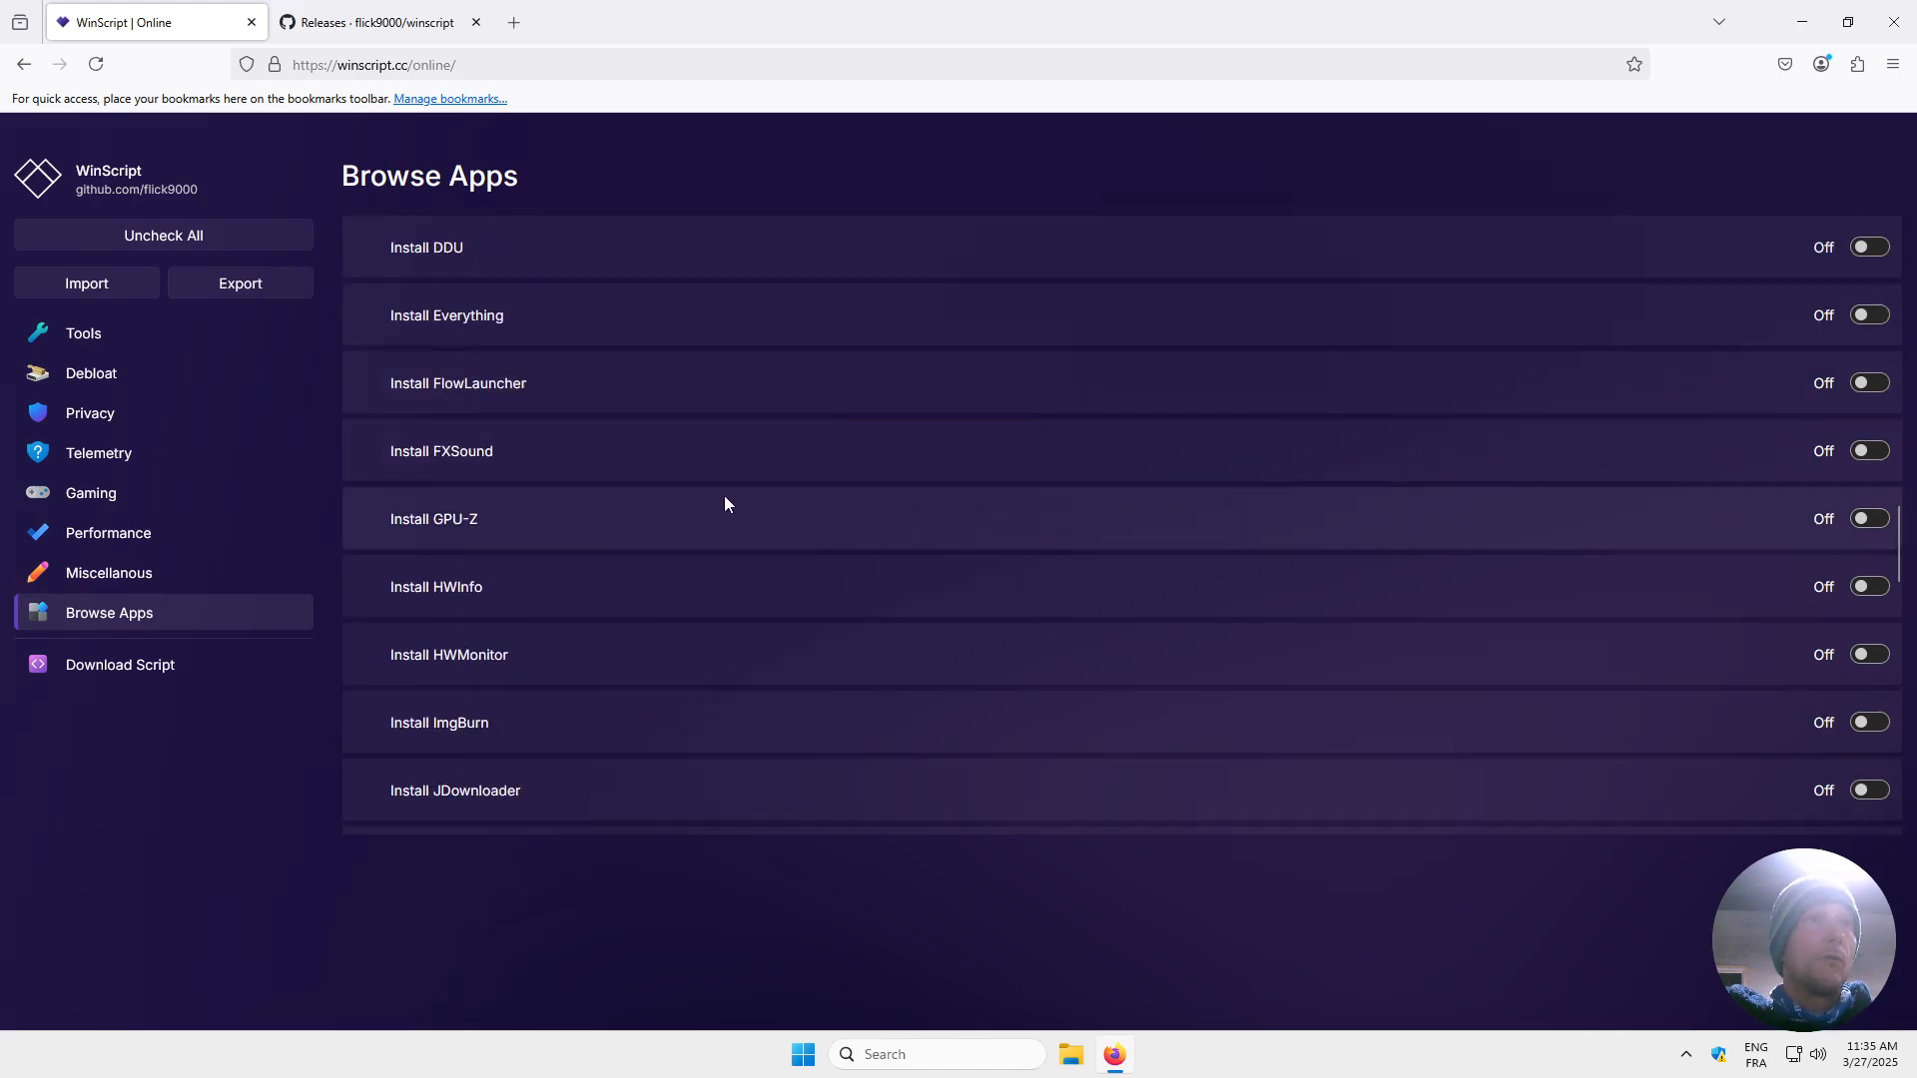
scroll(949, 461, down, 10)
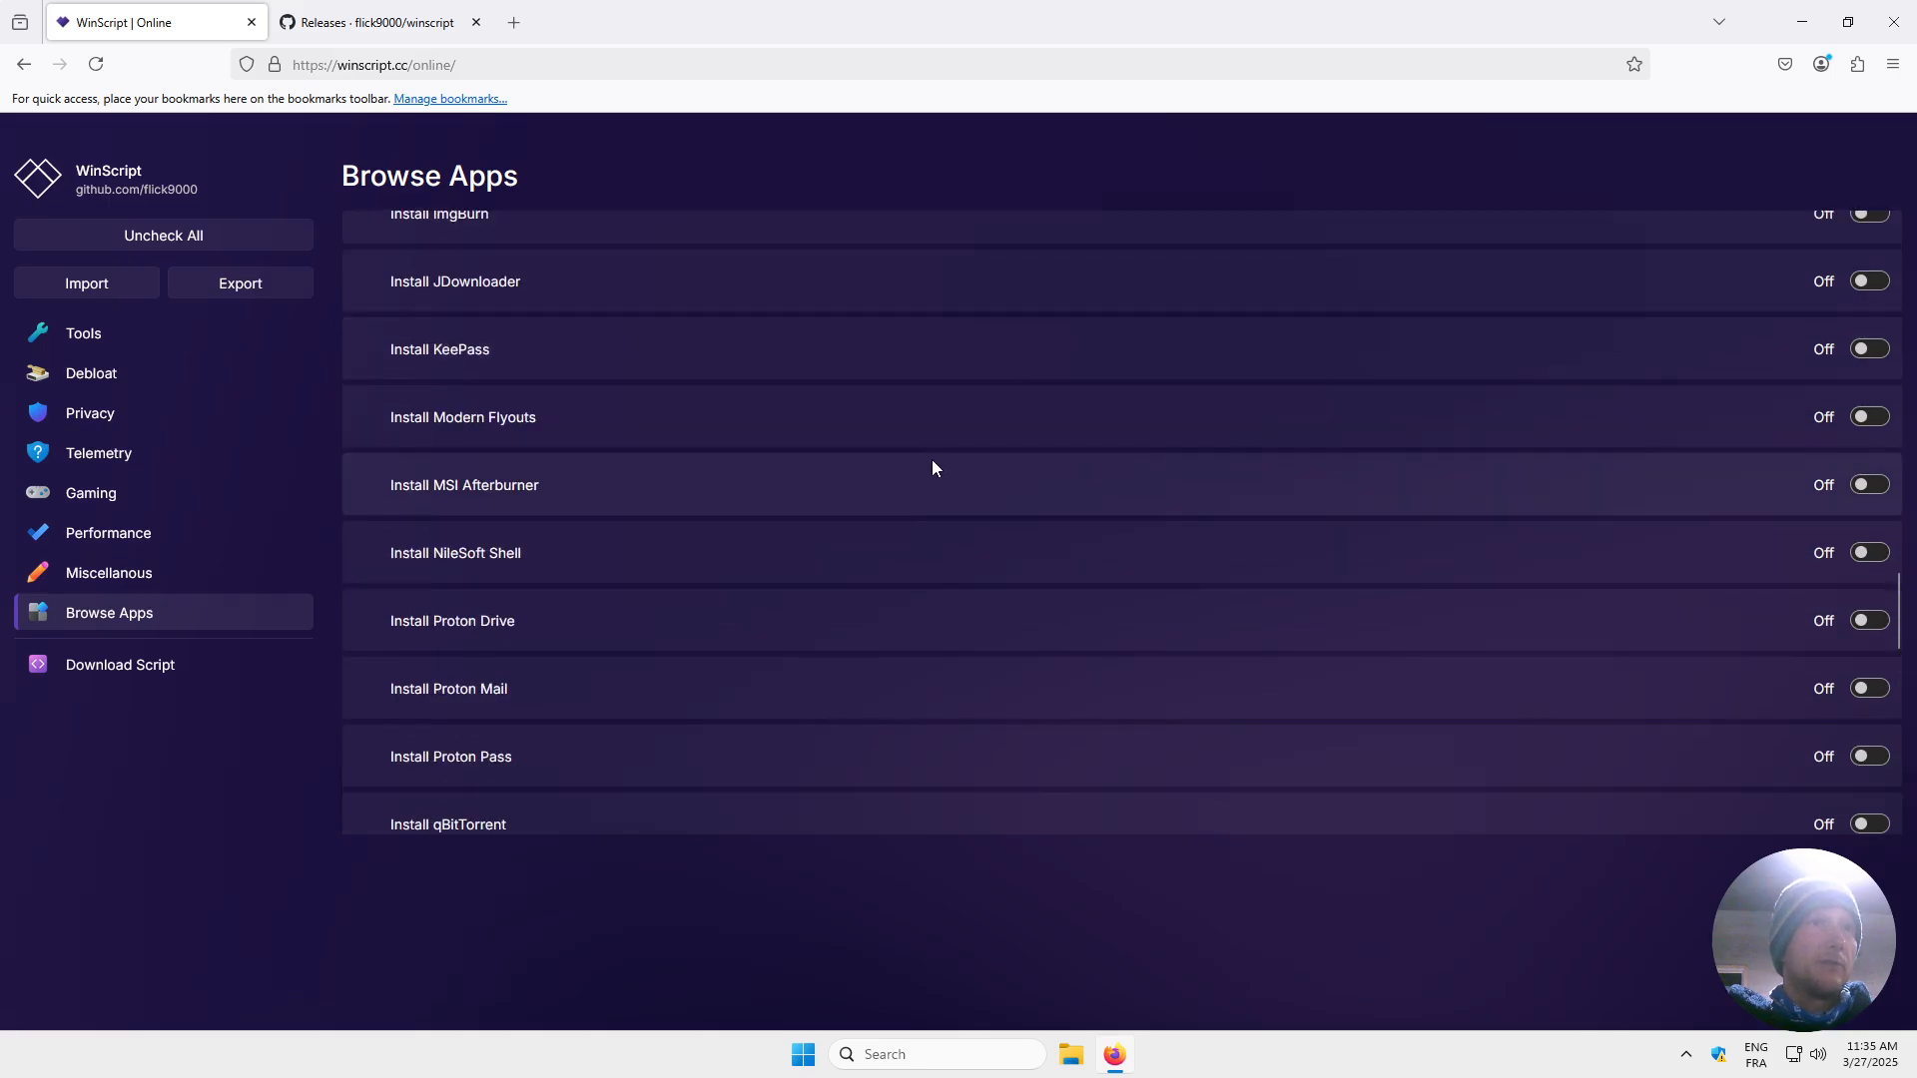
scroll(935, 439, down, 4)
scroll(920, 441, down, 2)
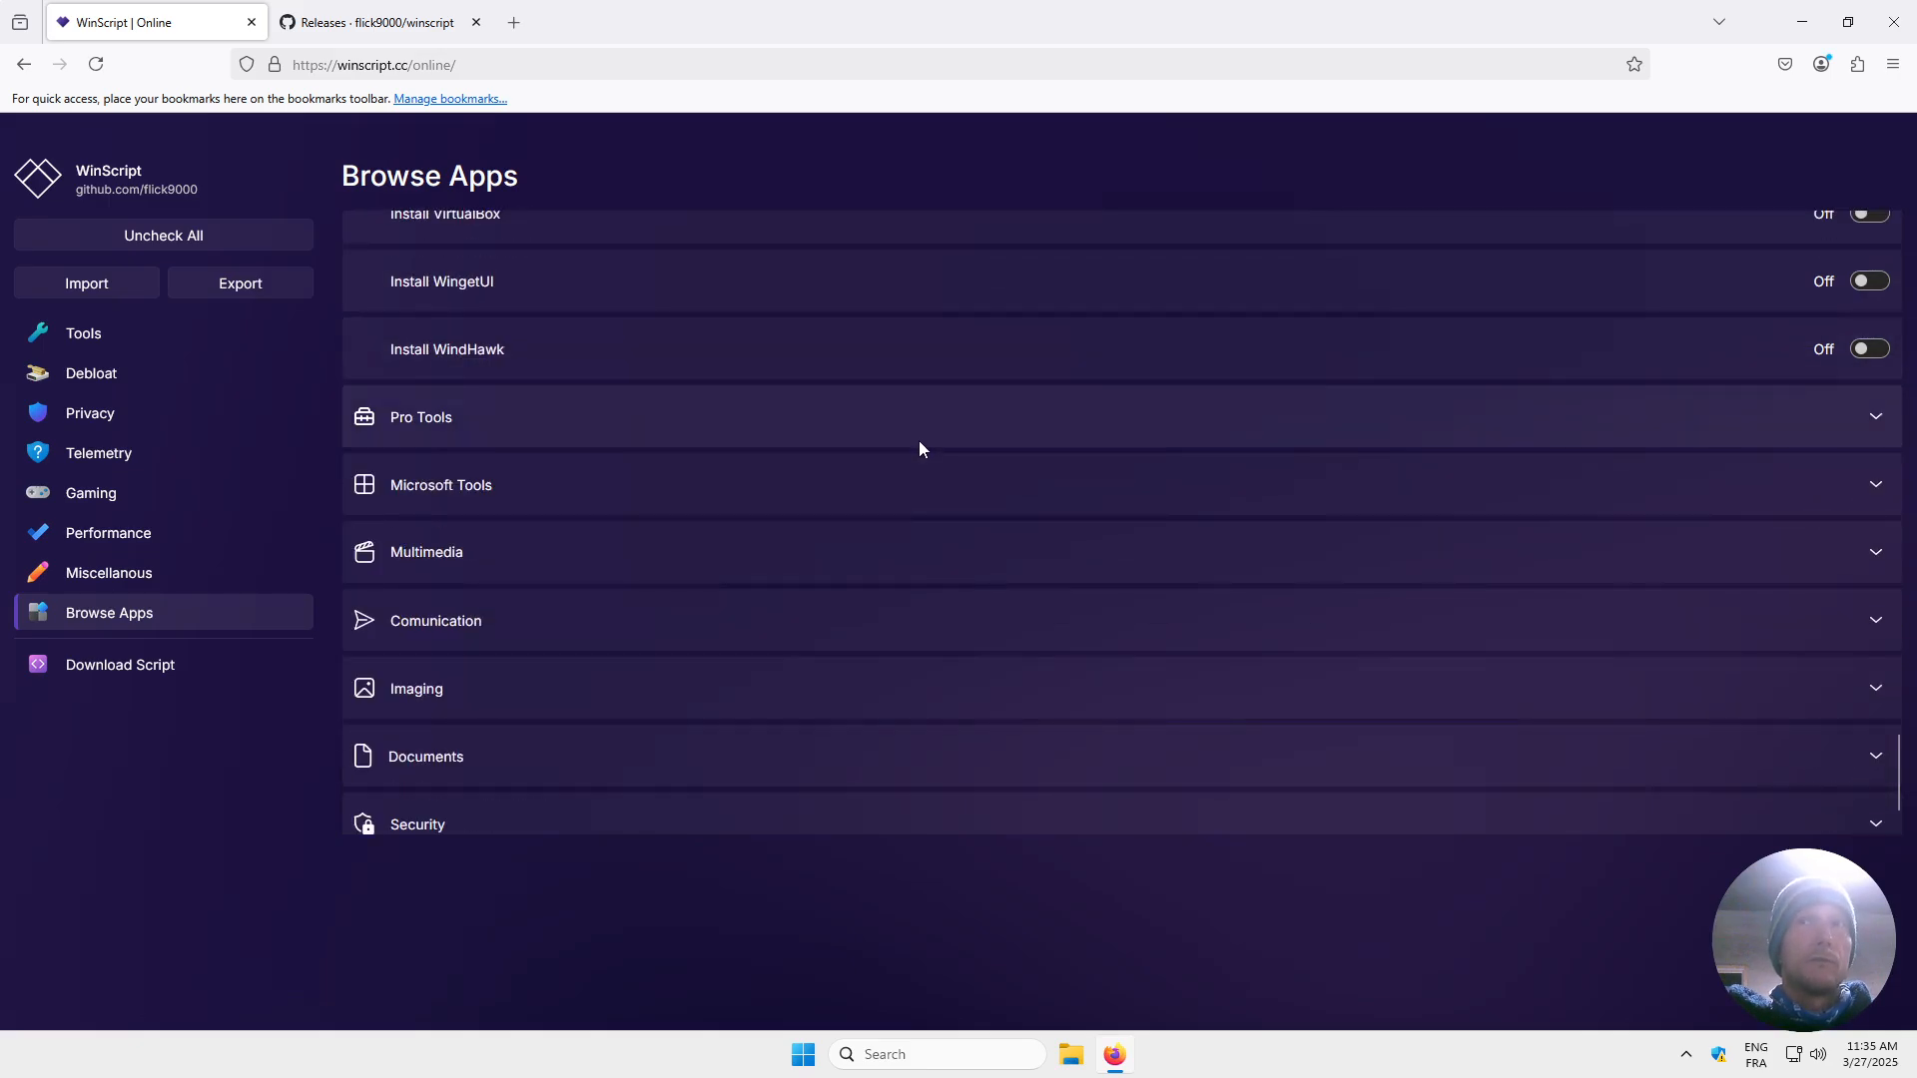
click(619, 417)
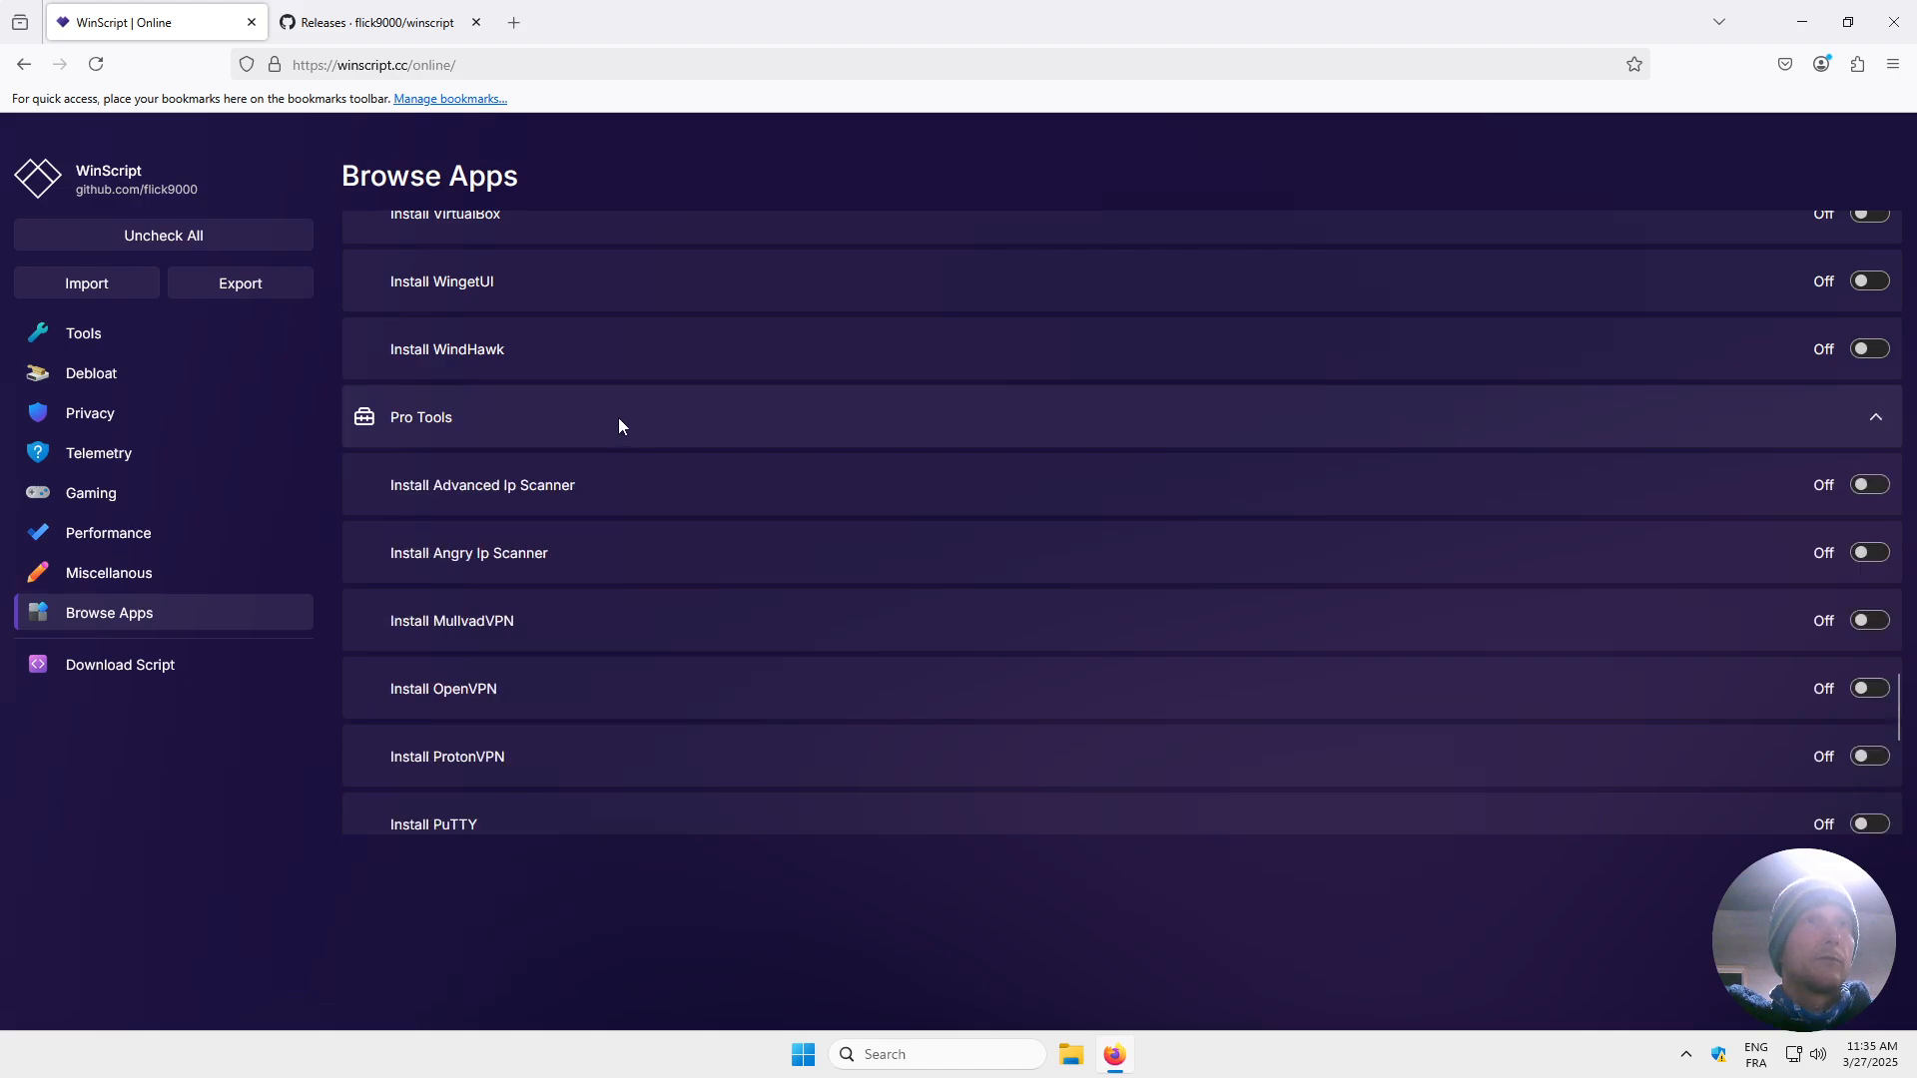
click(619, 417)
scroll(639, 420, down, 1)
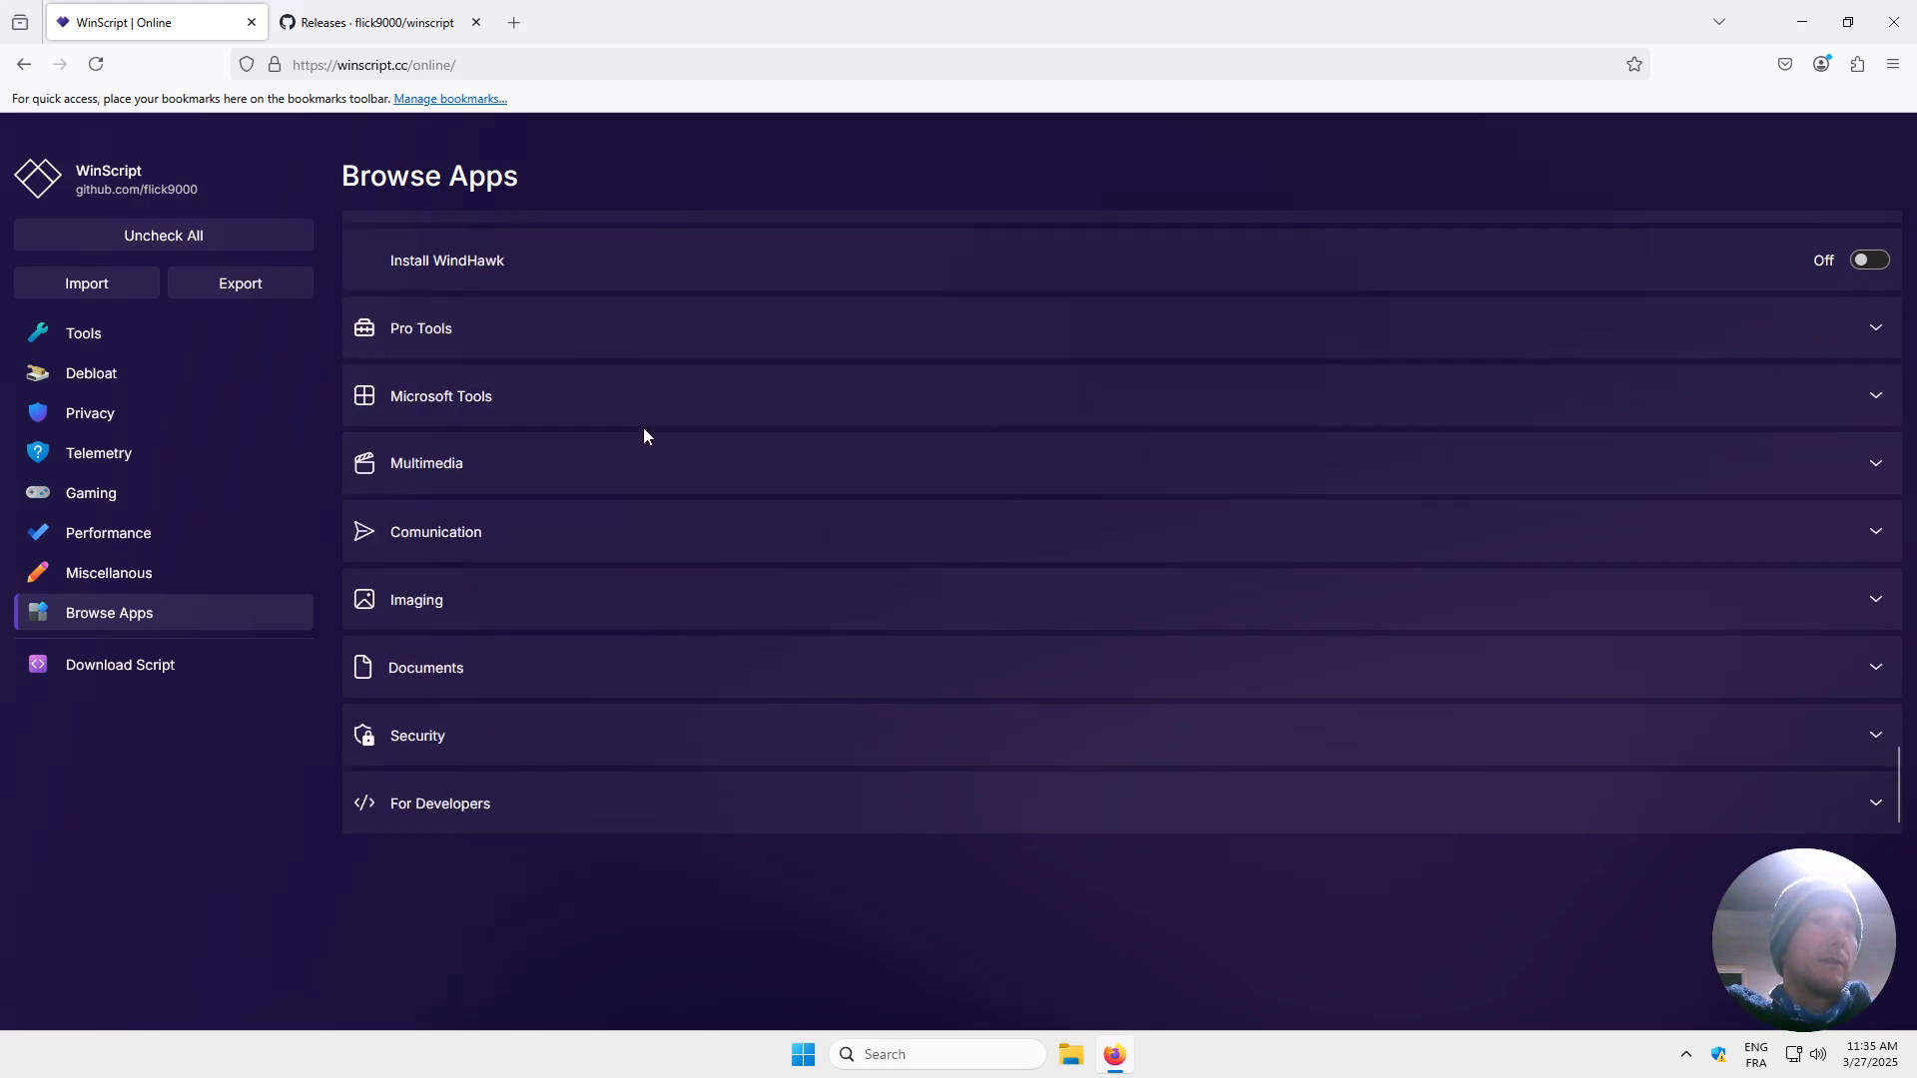
click(484, 798)
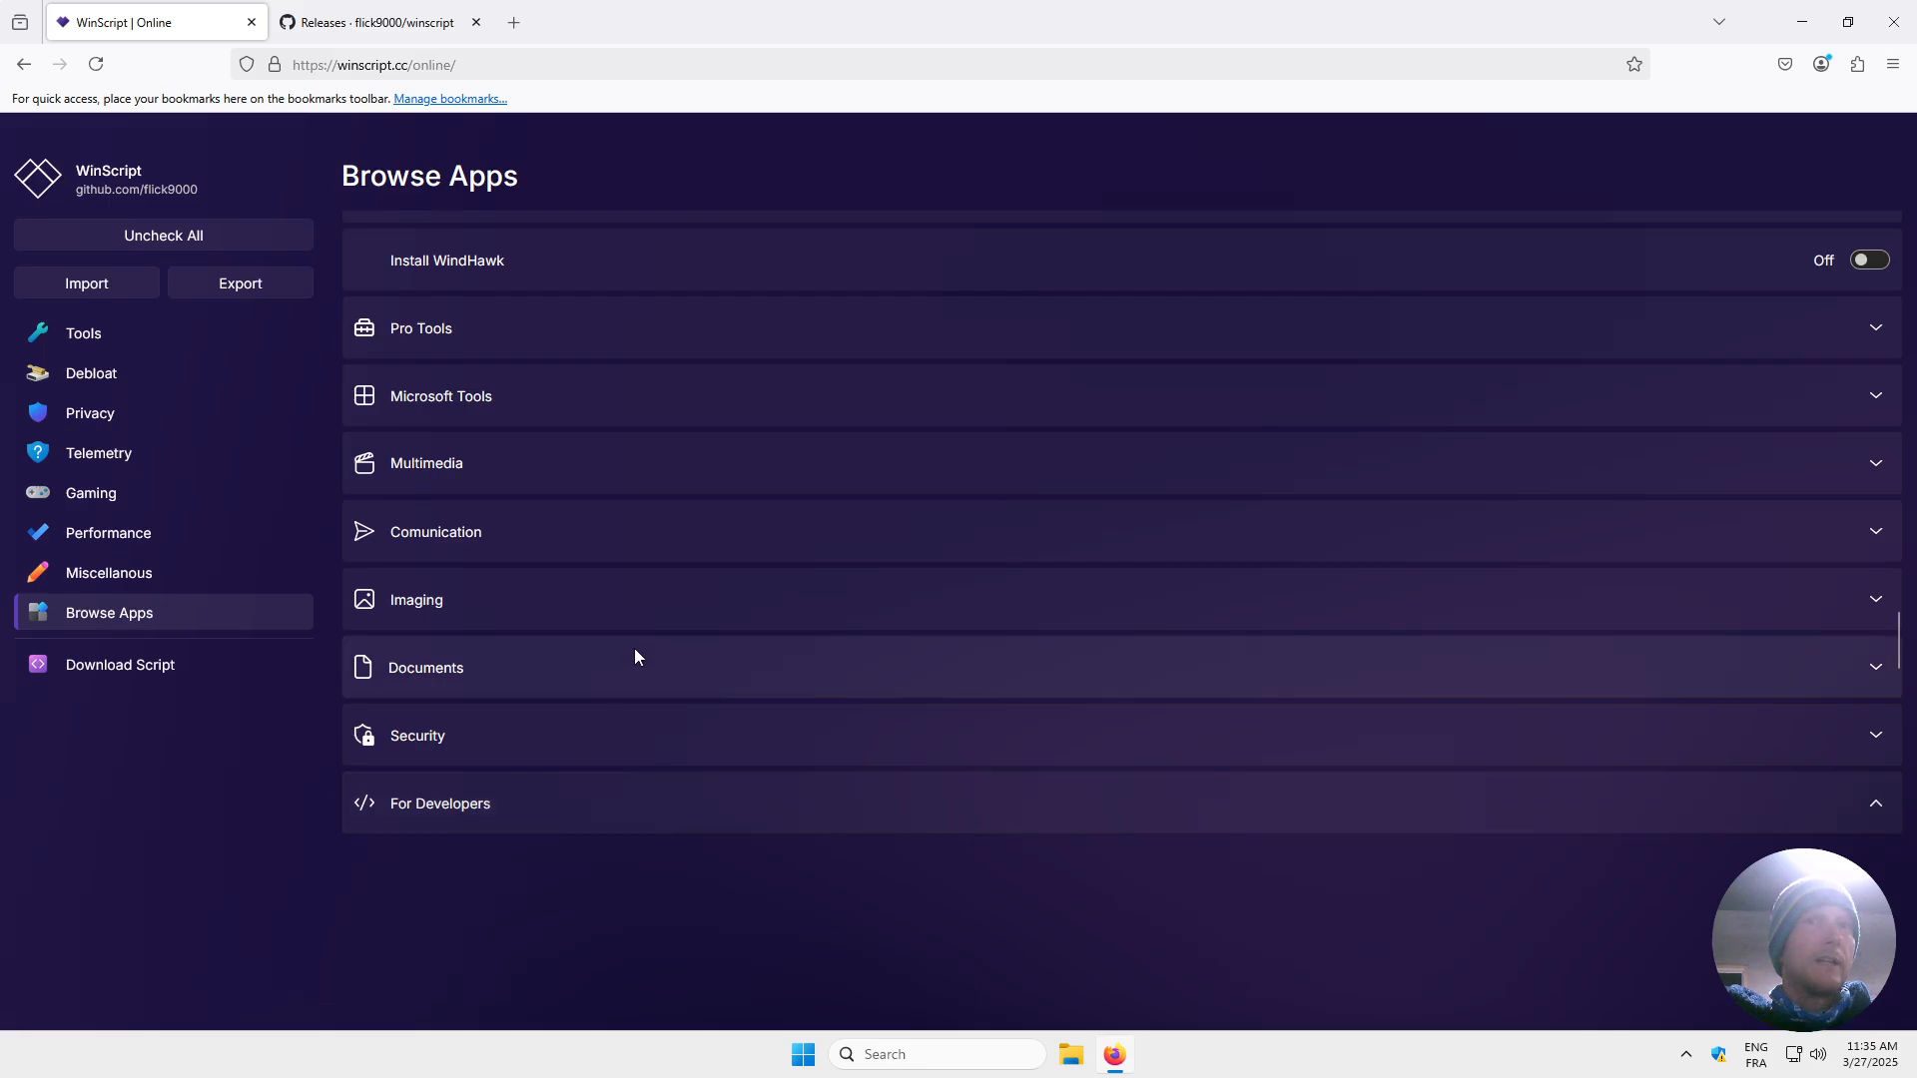
scroll(633, 651, down, 3)
scroll(631, 649, down, 3)
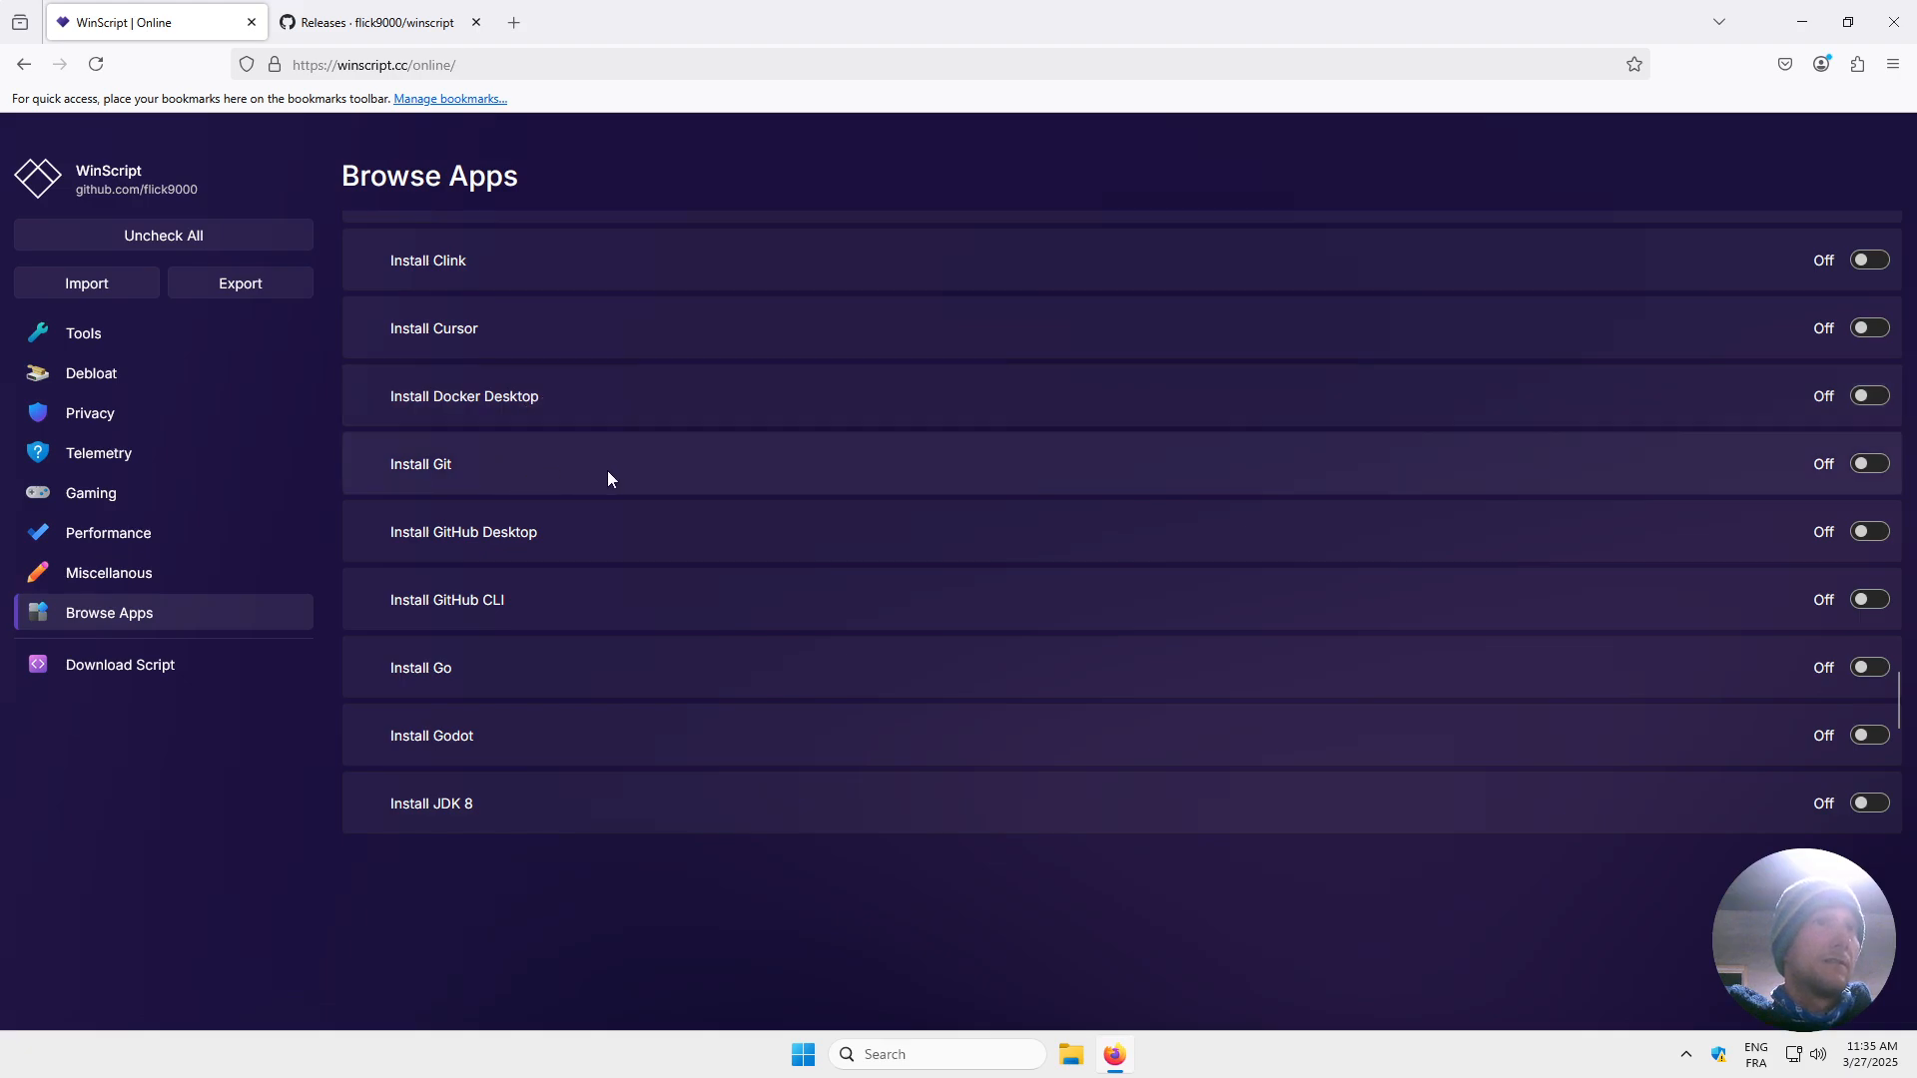
Enable Install Notepad++ and Install Python 3 in the For Developers app list.
scroll(609, 499, down, 1)
scroll(469, 584, down, 1)
scroll(588, 595, down, 4)
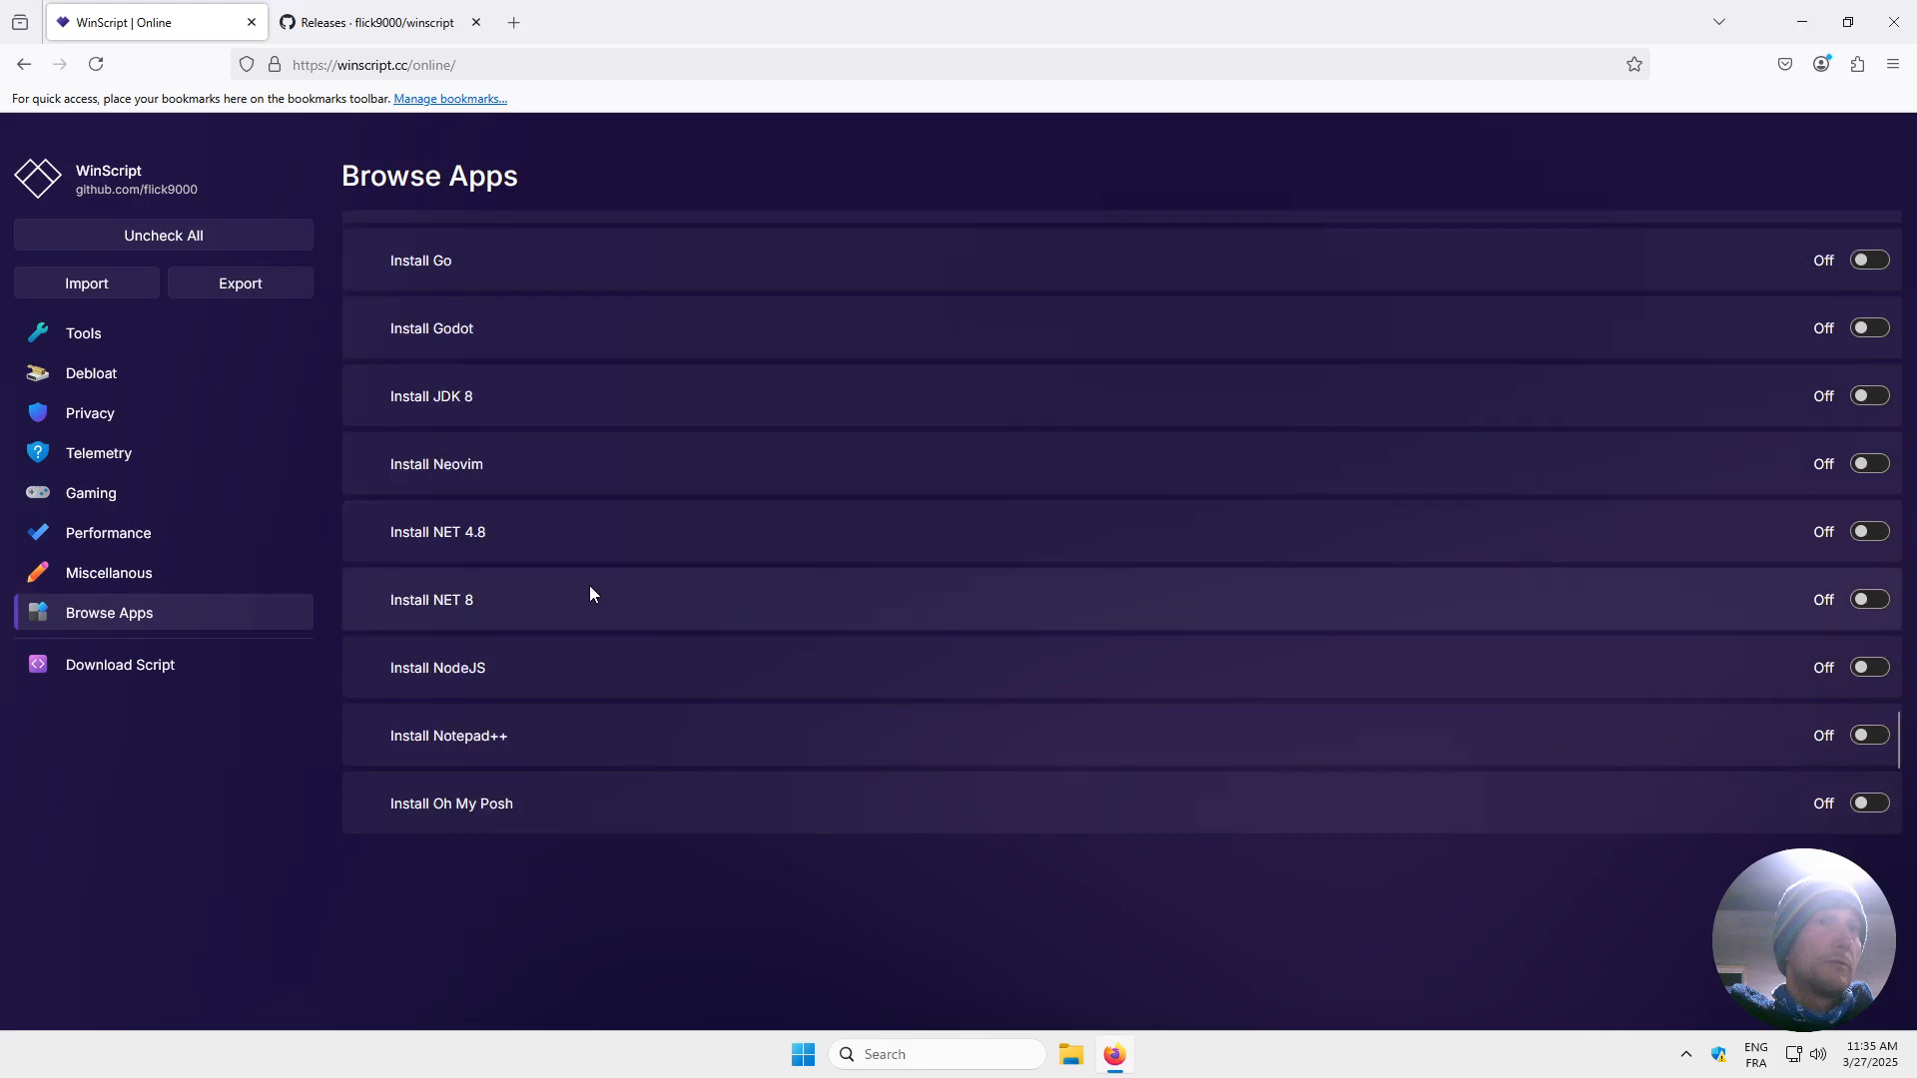
click(1879, 536)
scroll(818, 539, down, 2)
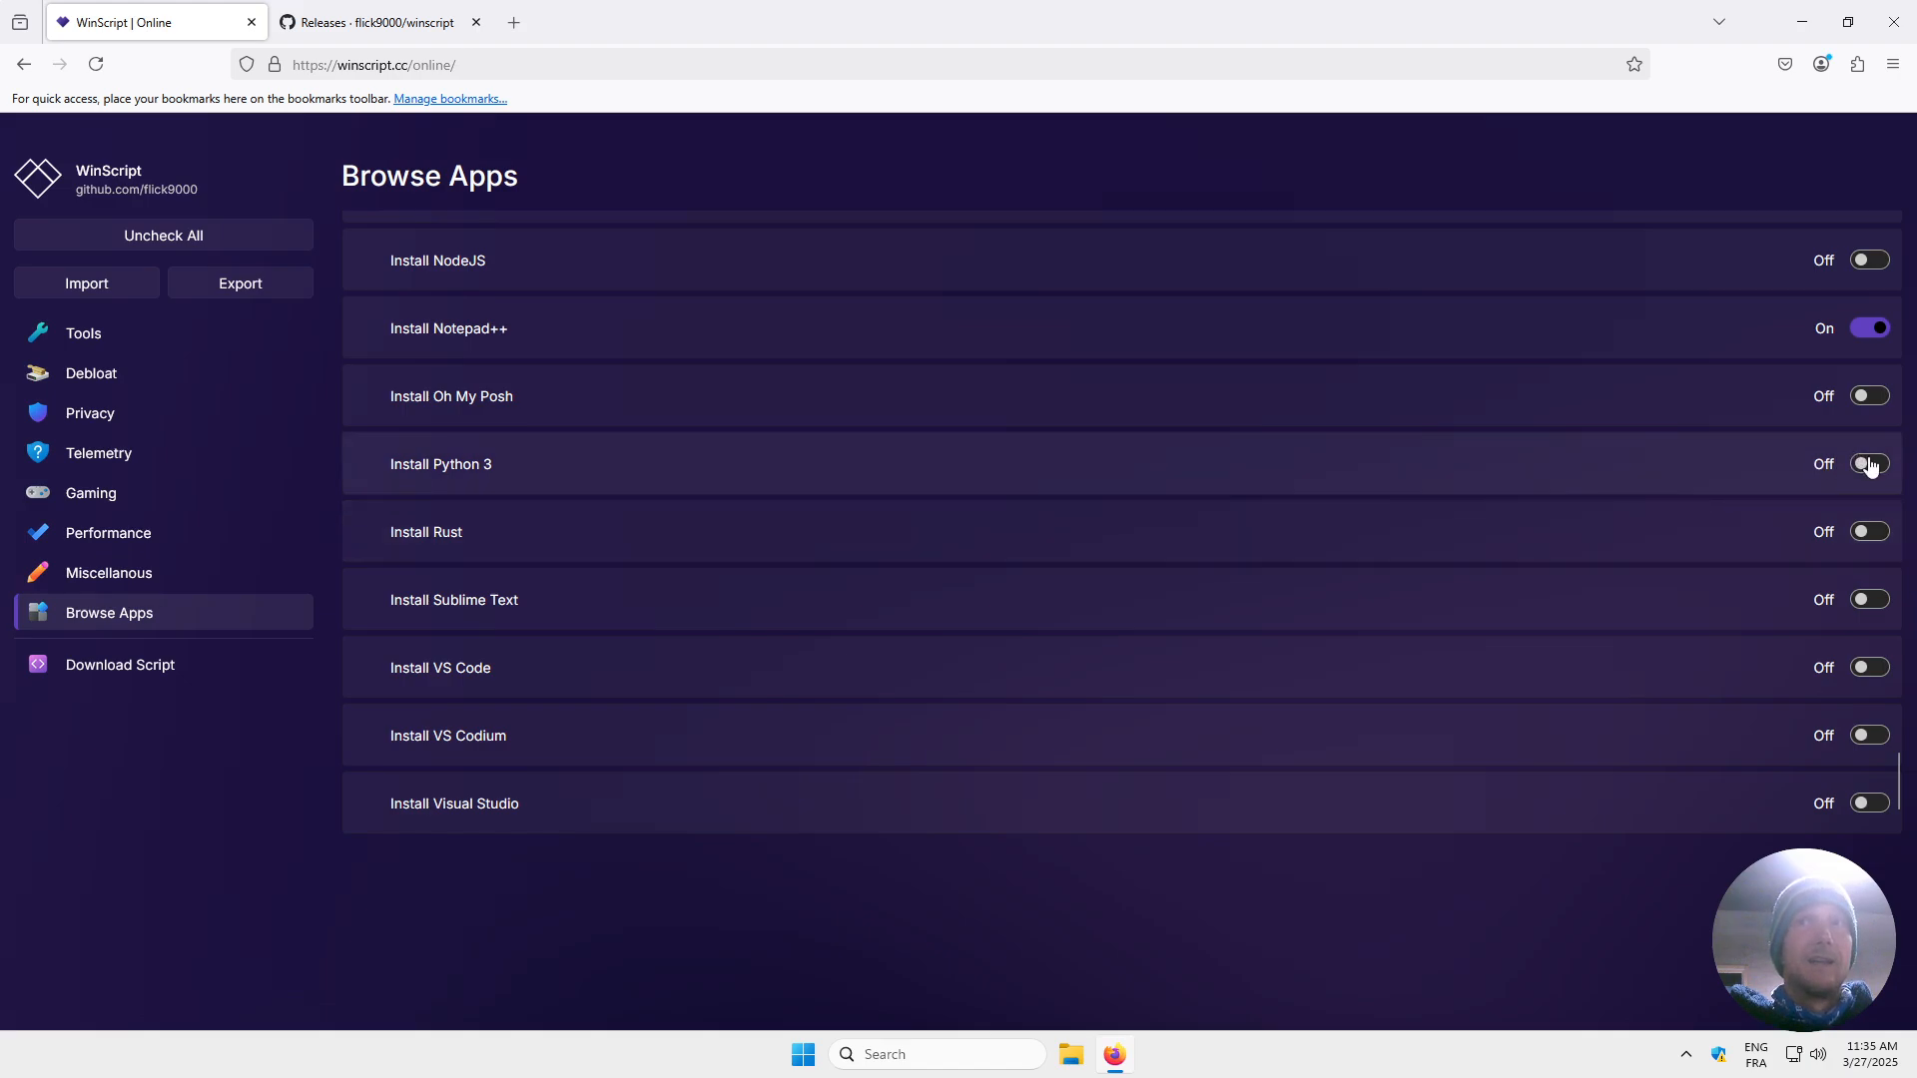
scroll(862, 488, down, 2)
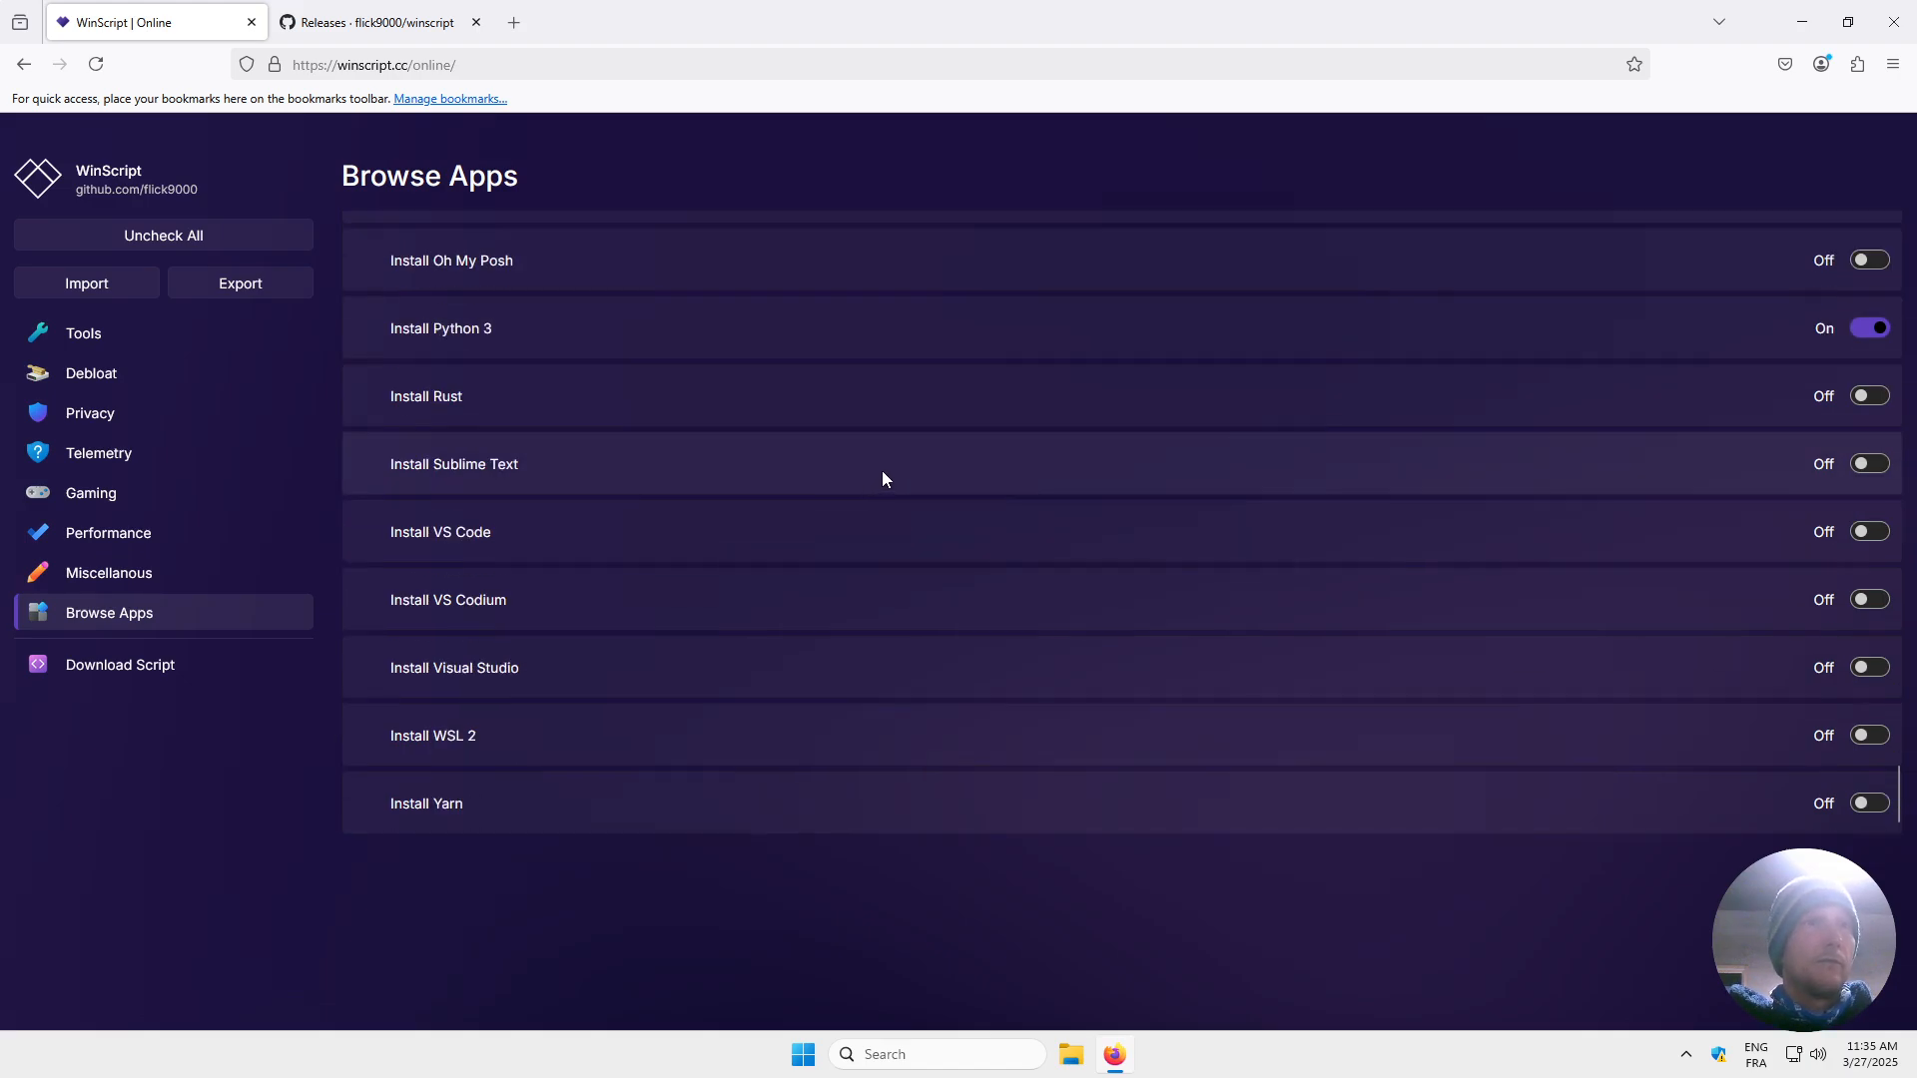
Download the generated script as winscript.bat and copy its code to the clipboard.
click(137, 666)
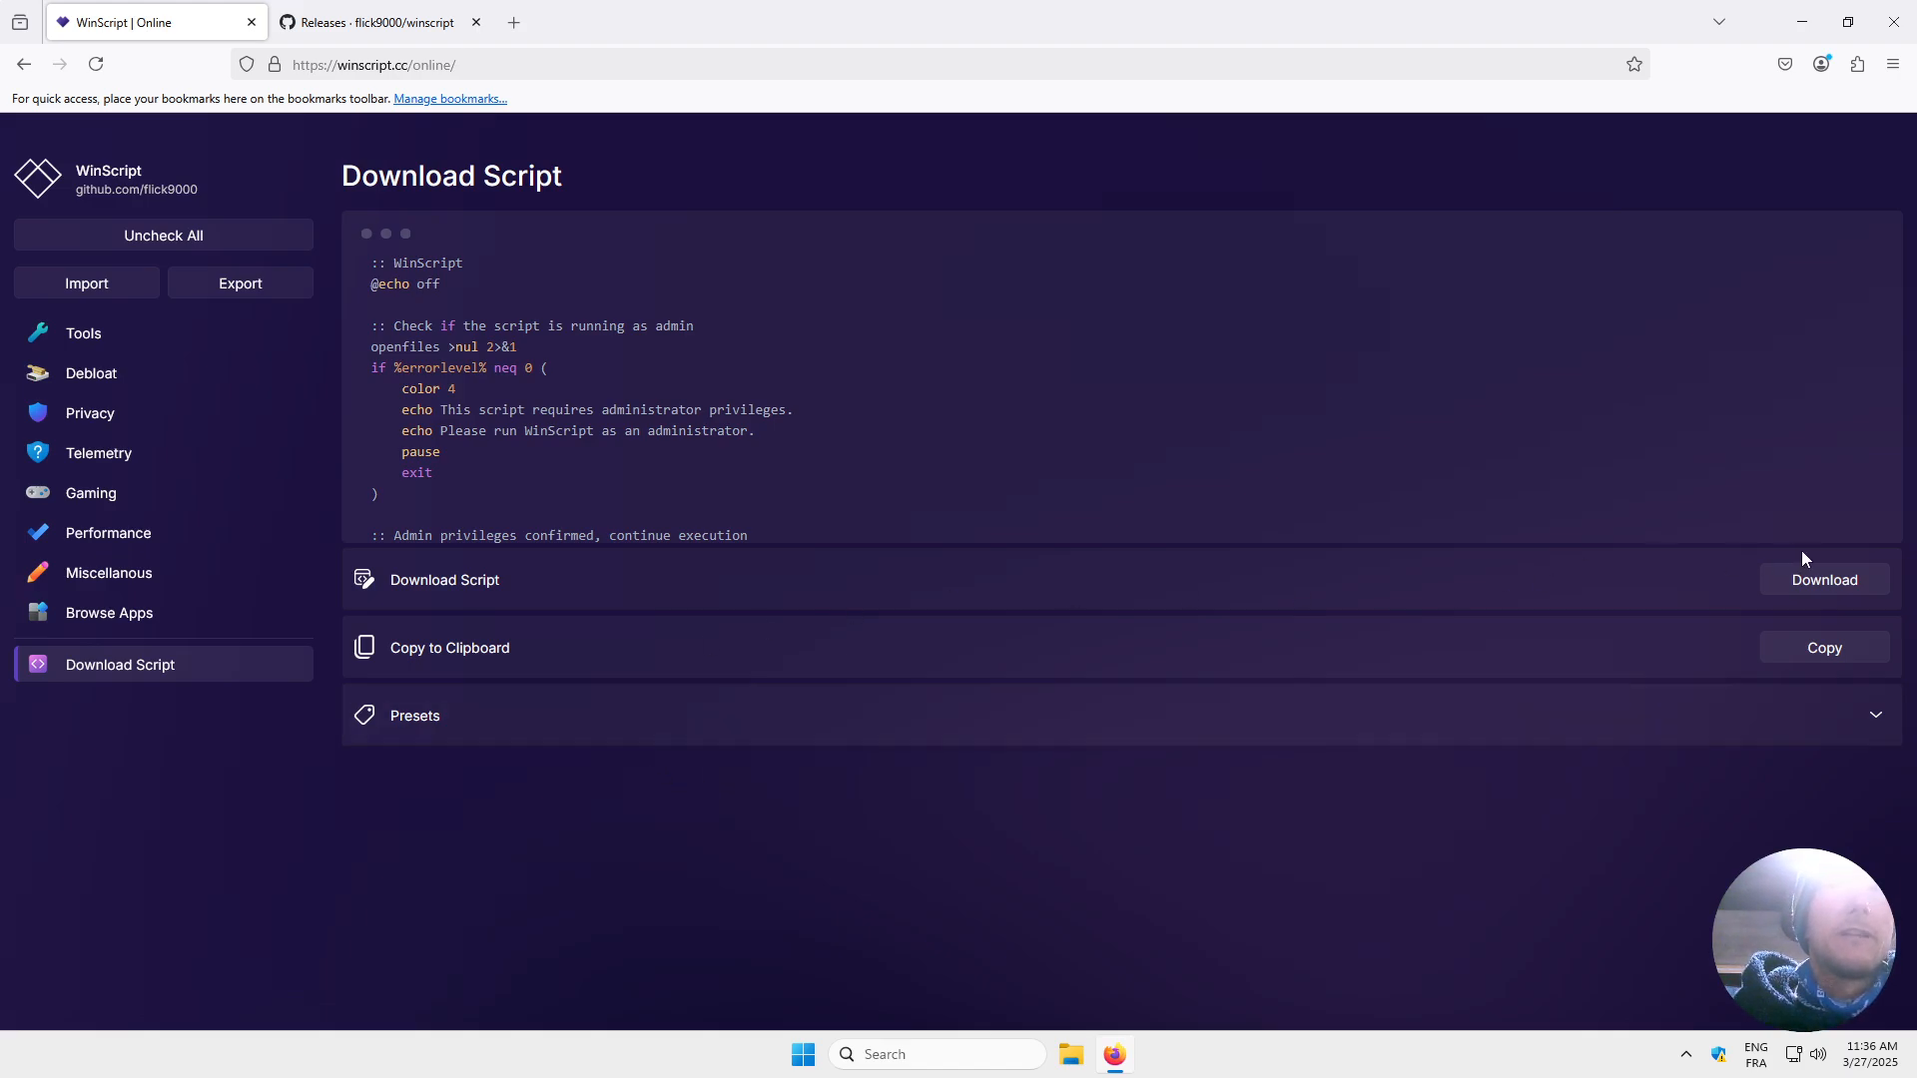
click(1812, 585)
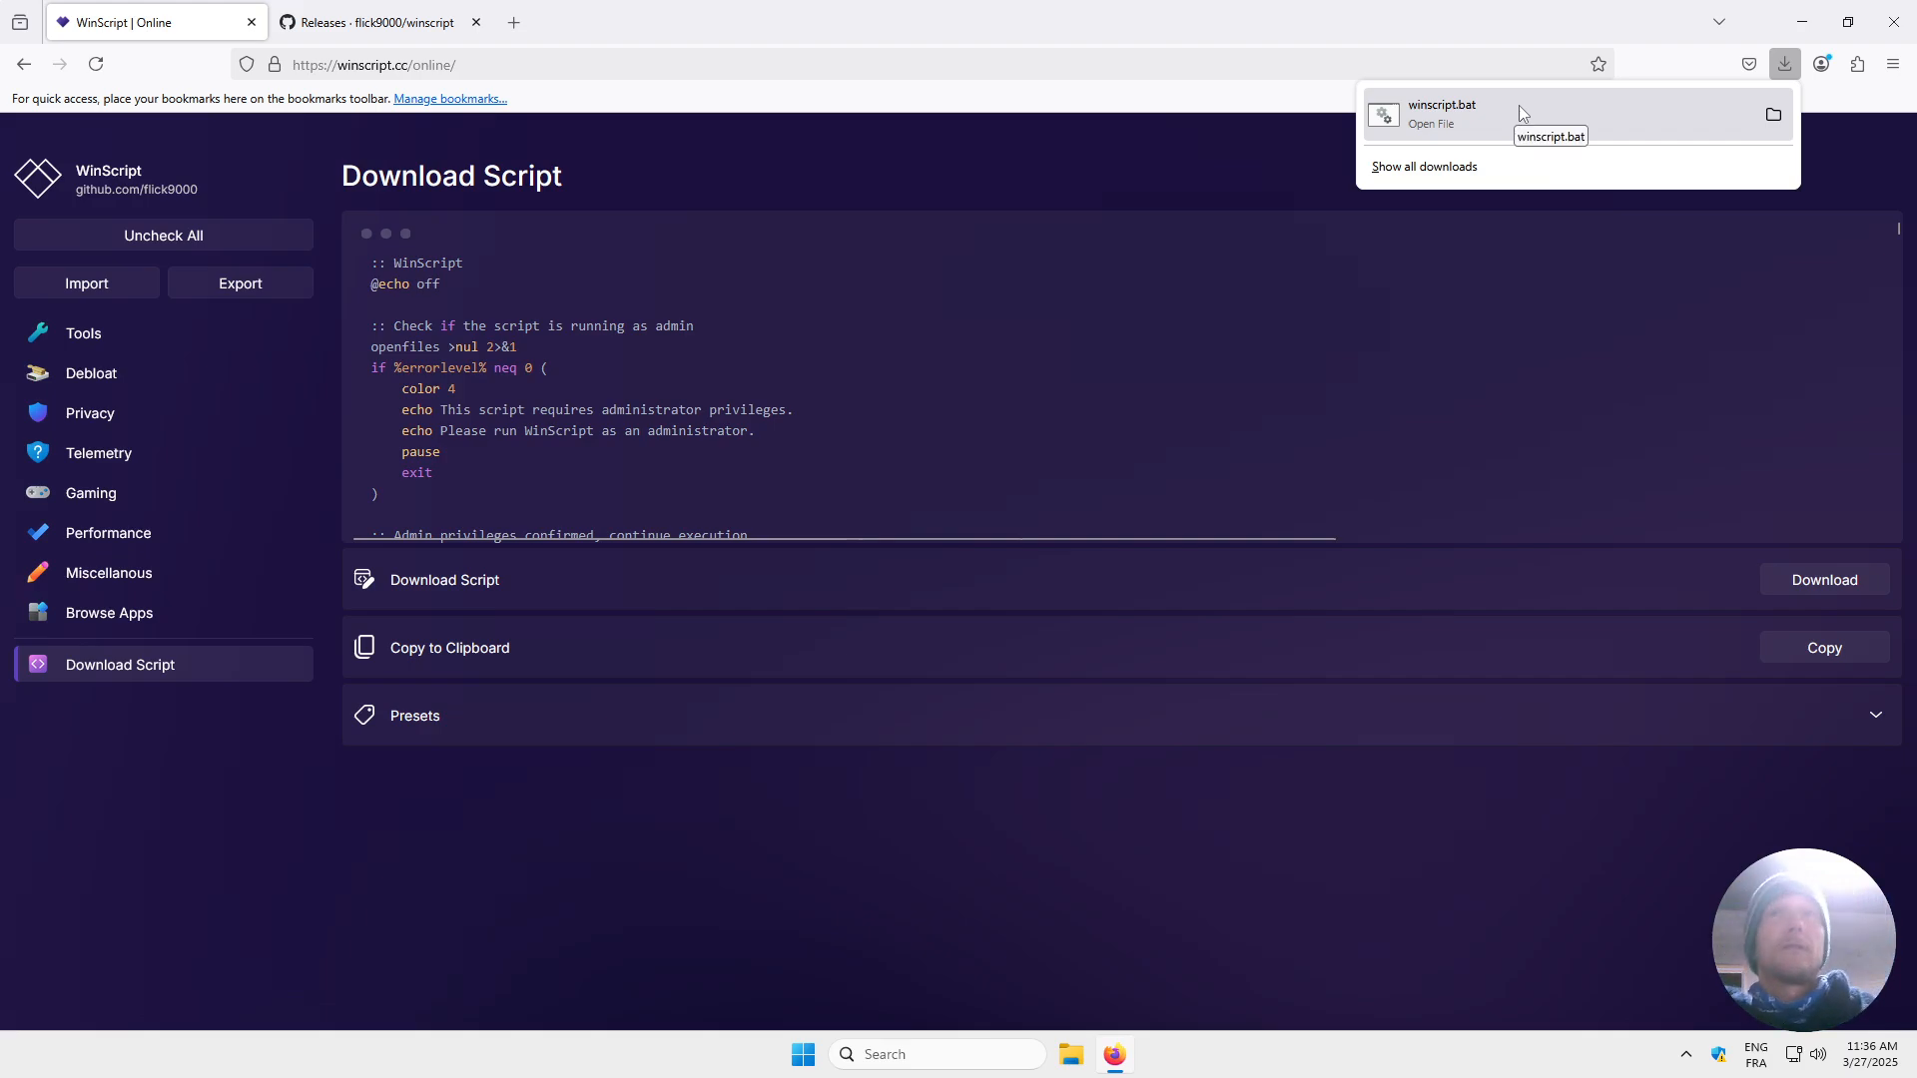
click(1835, 658)
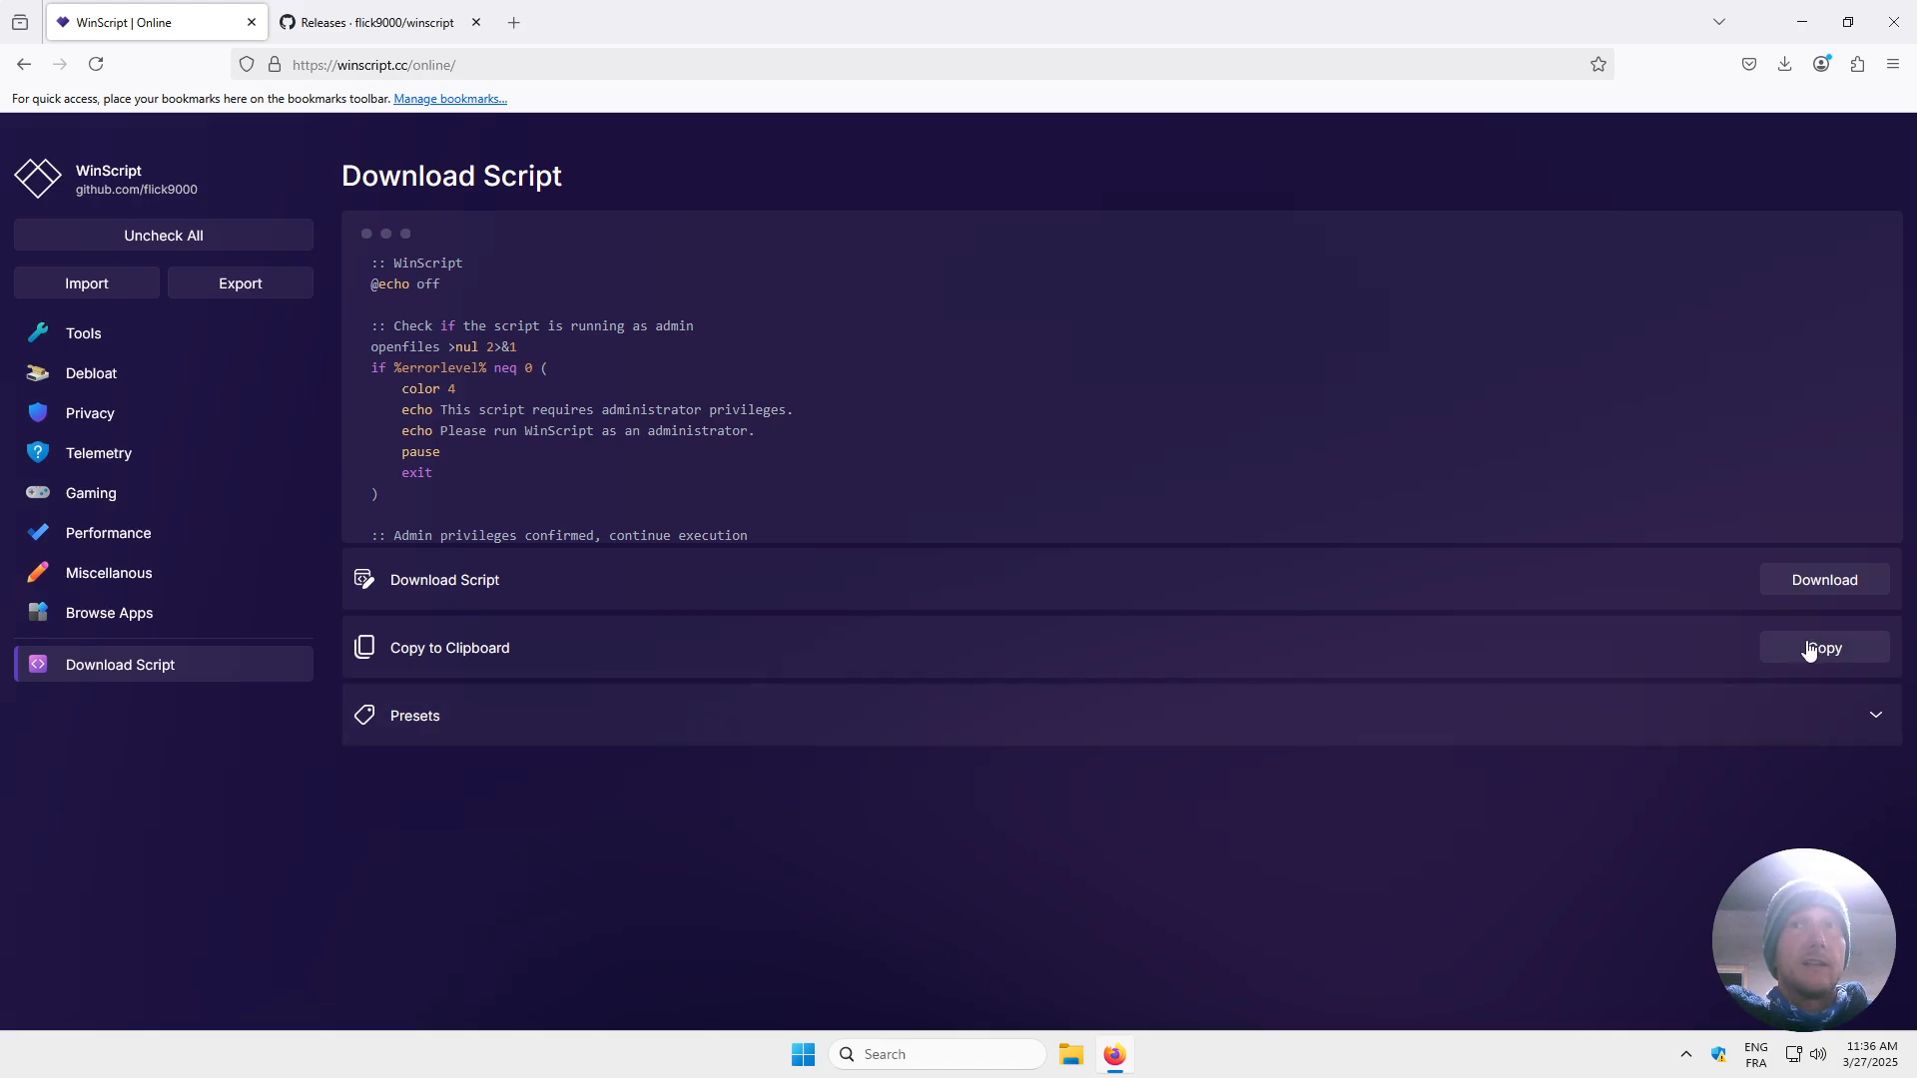
Switch to File Explorer and create a text document named winscript02,bat in the Downloads folder.
click(1071, 1062)
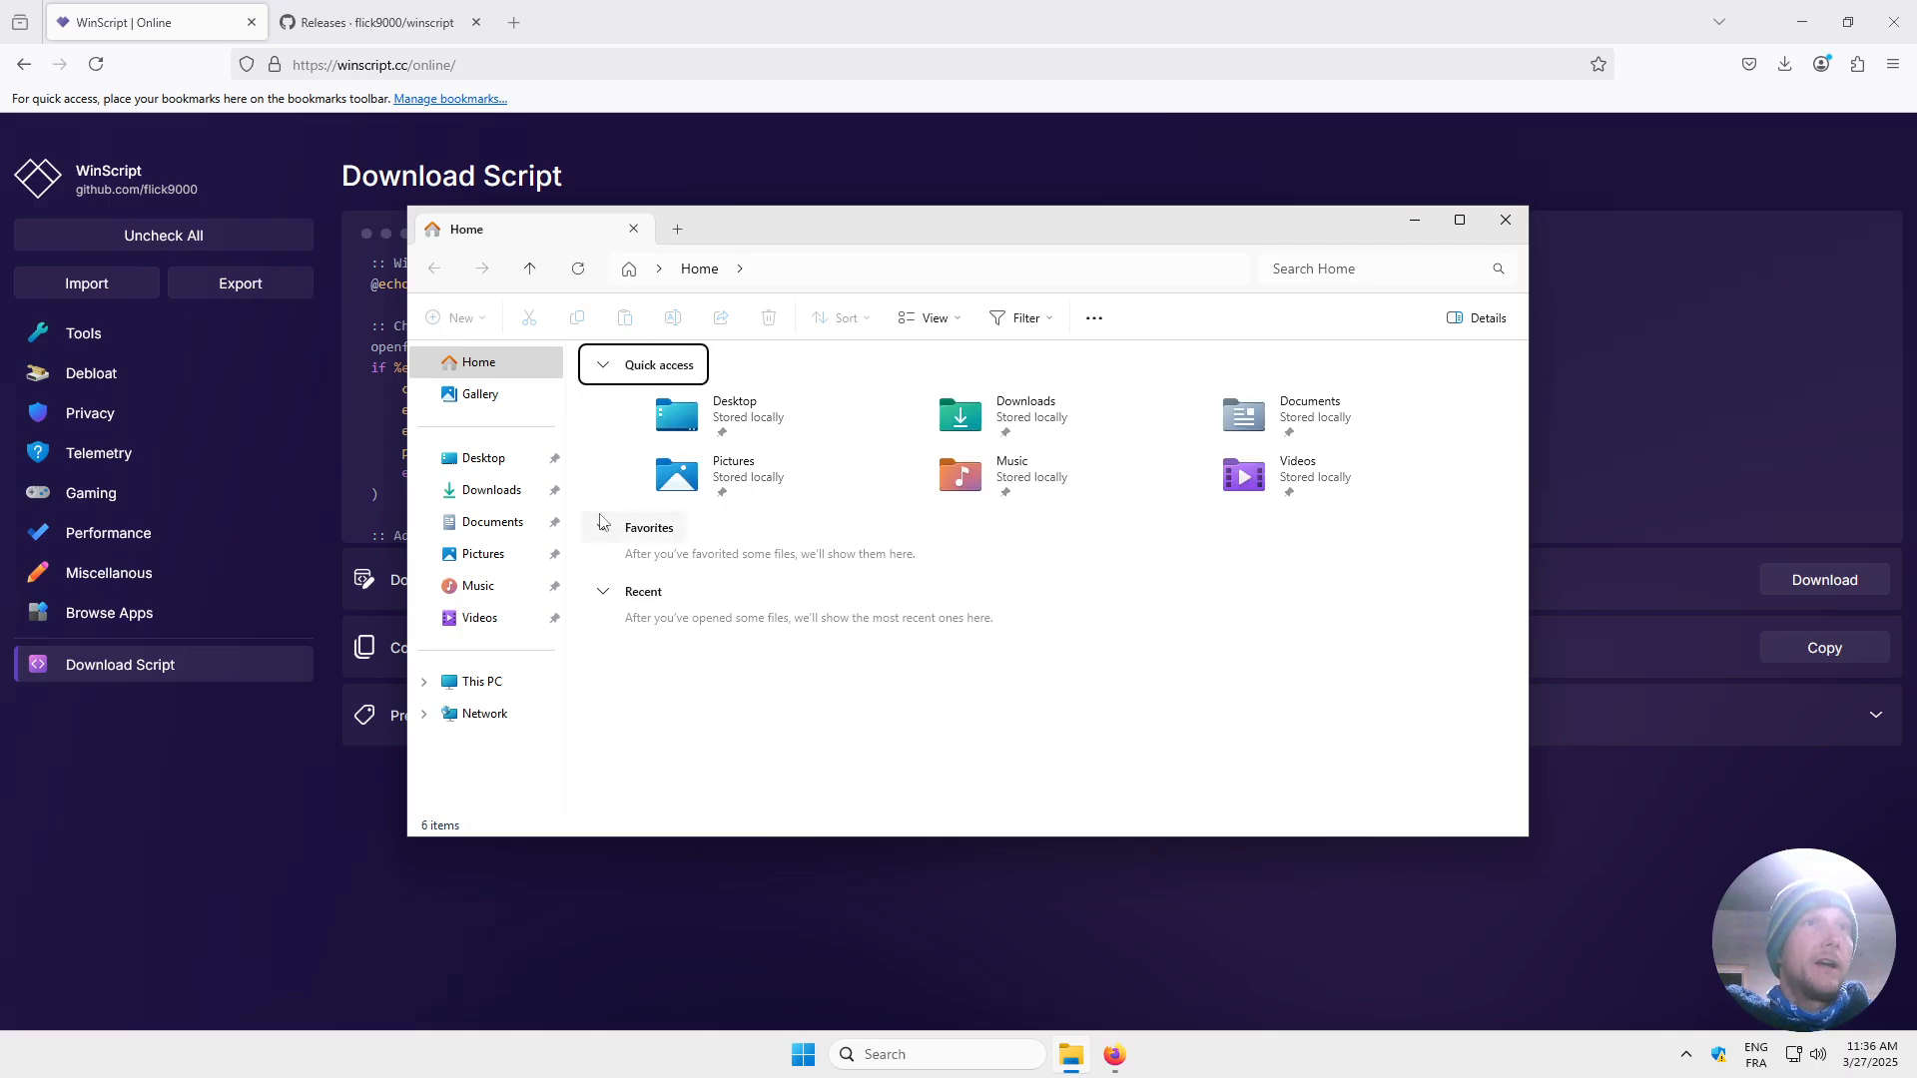
click(507, 499)
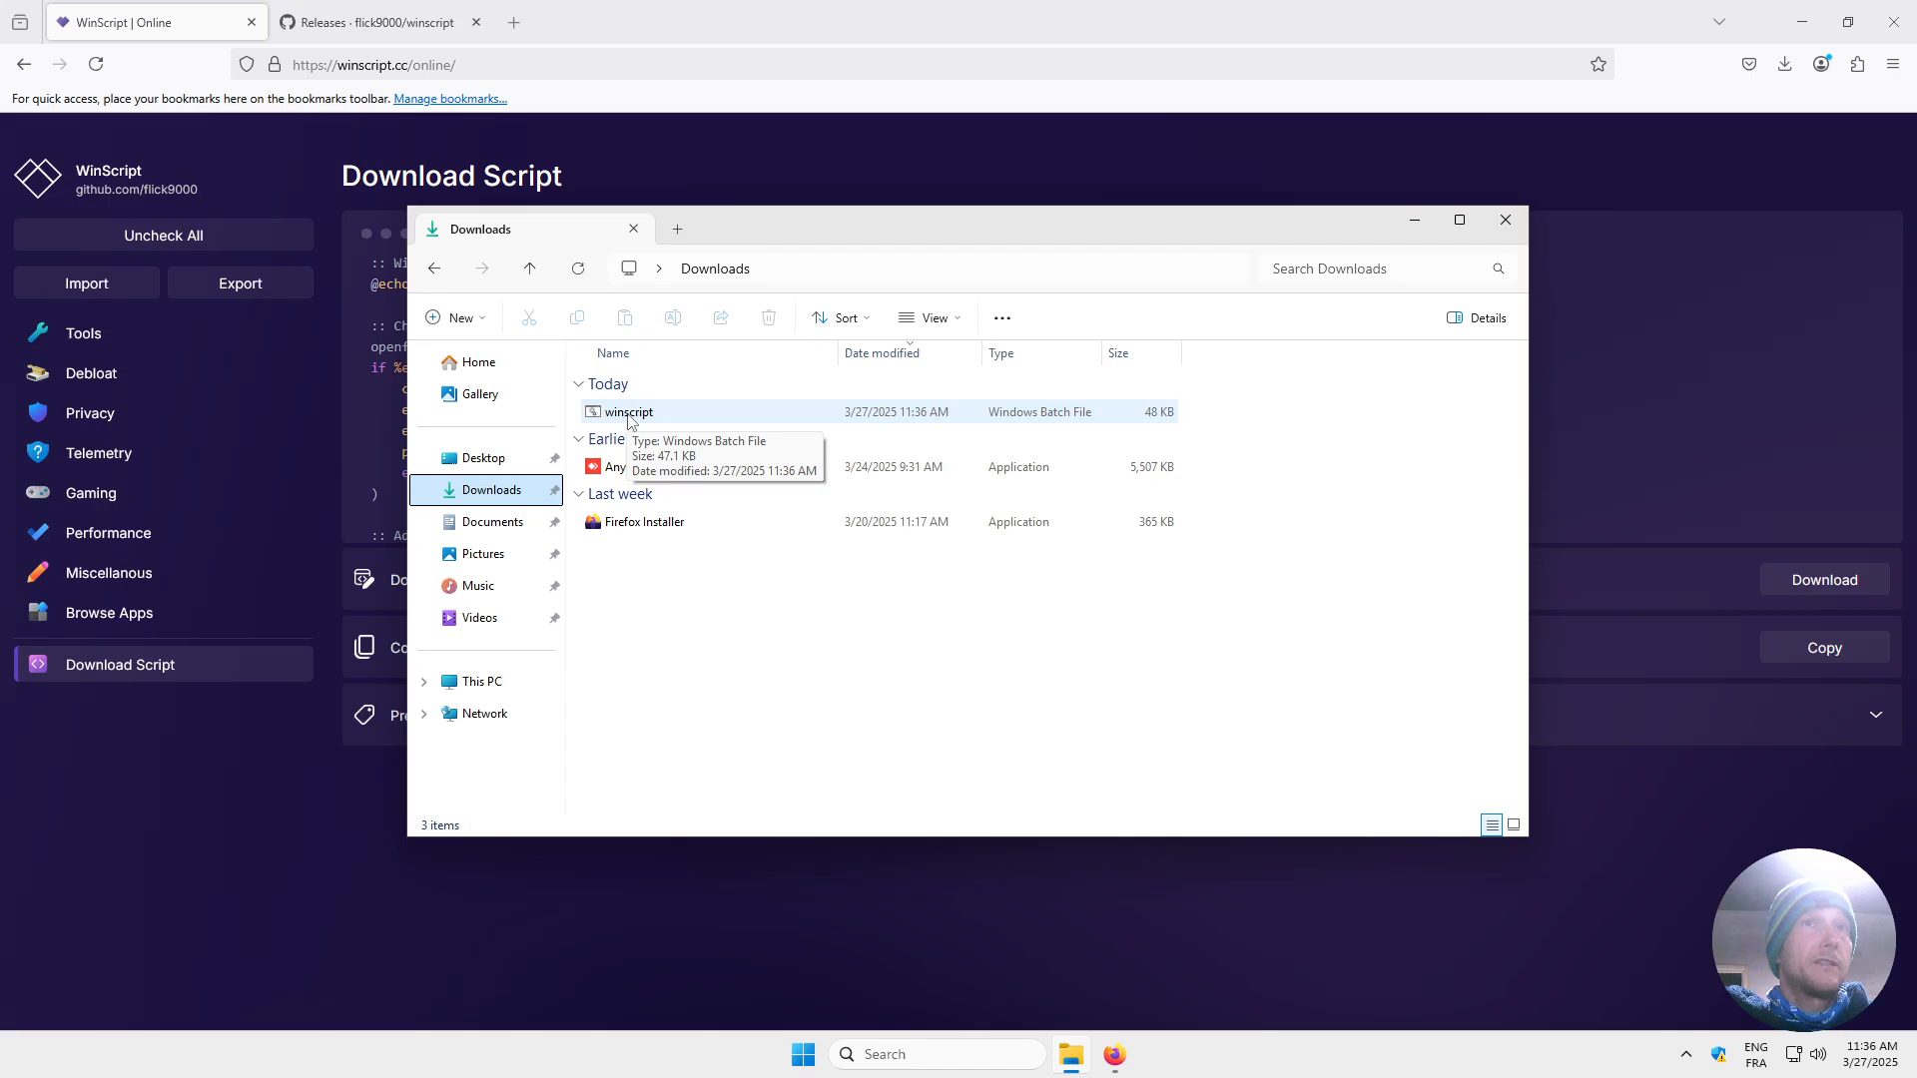
right_click(774, 647)
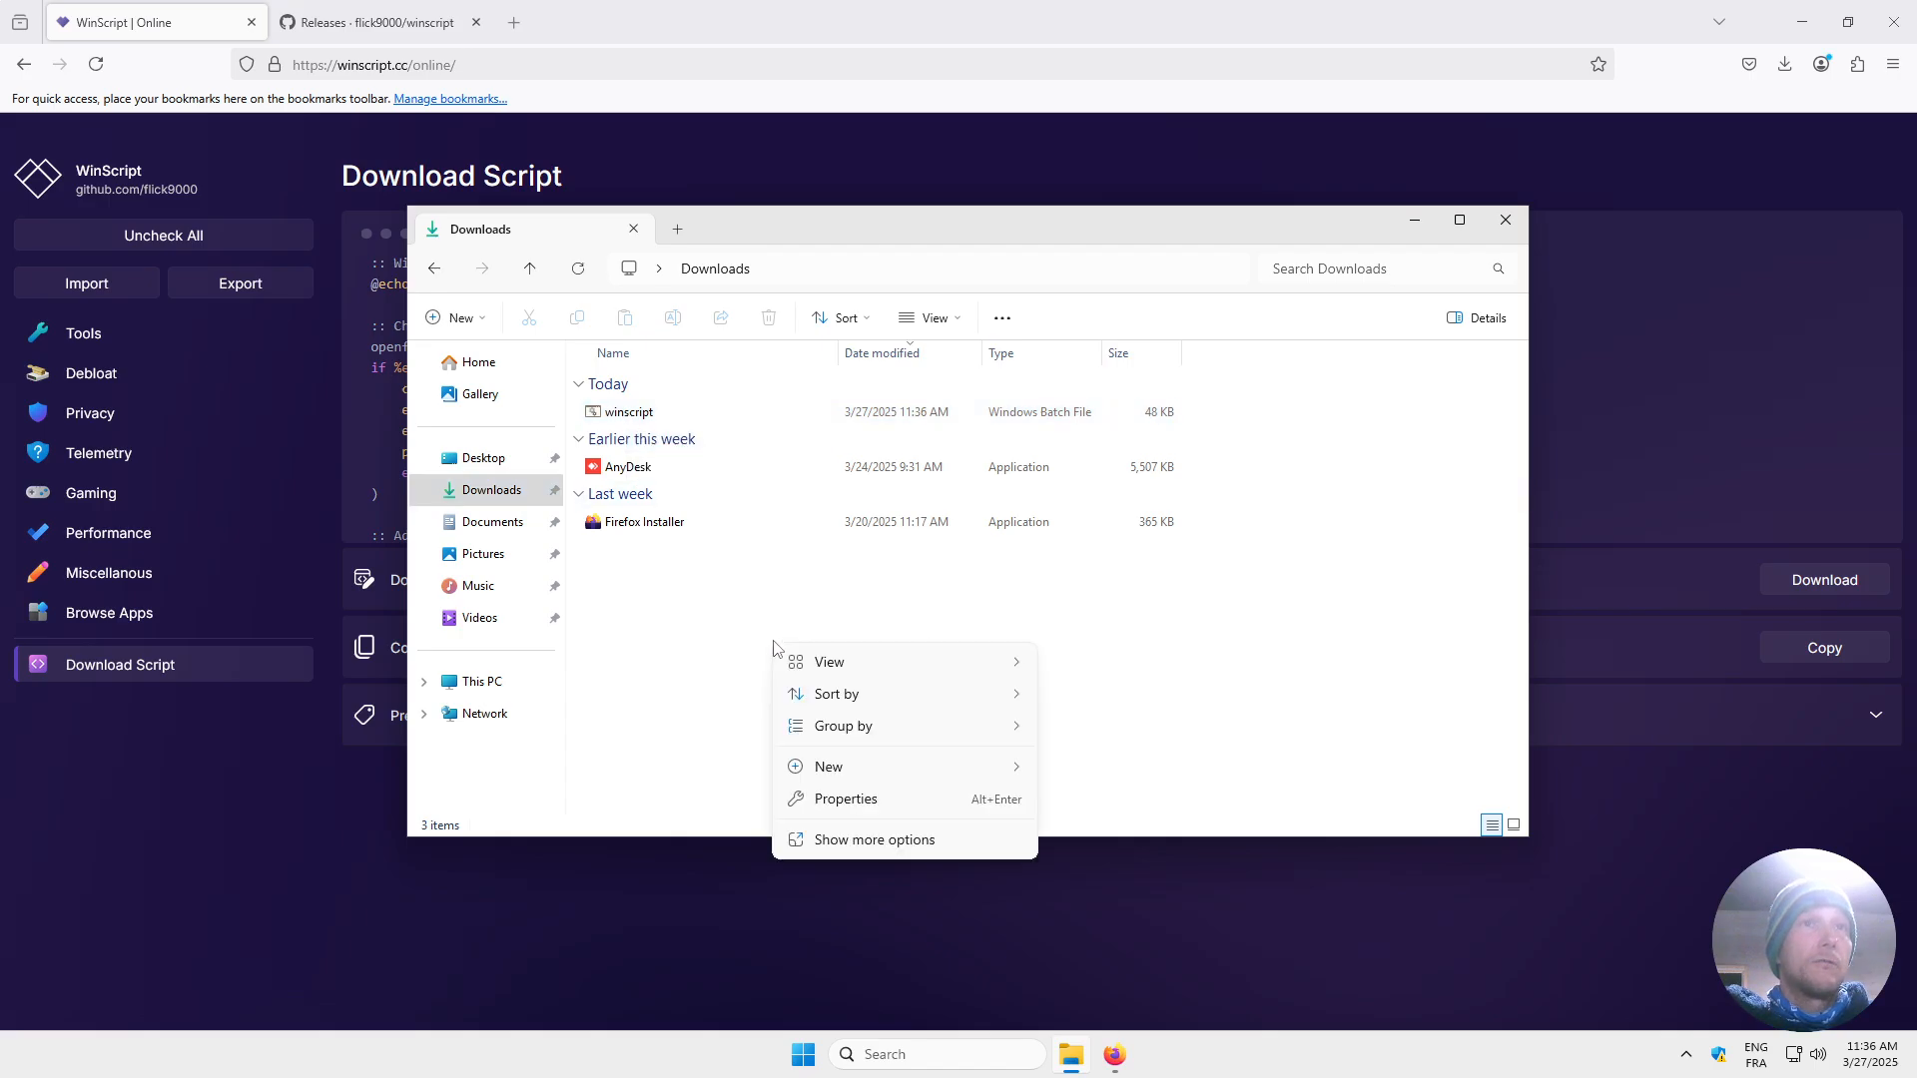
mouse_move(948, 771)
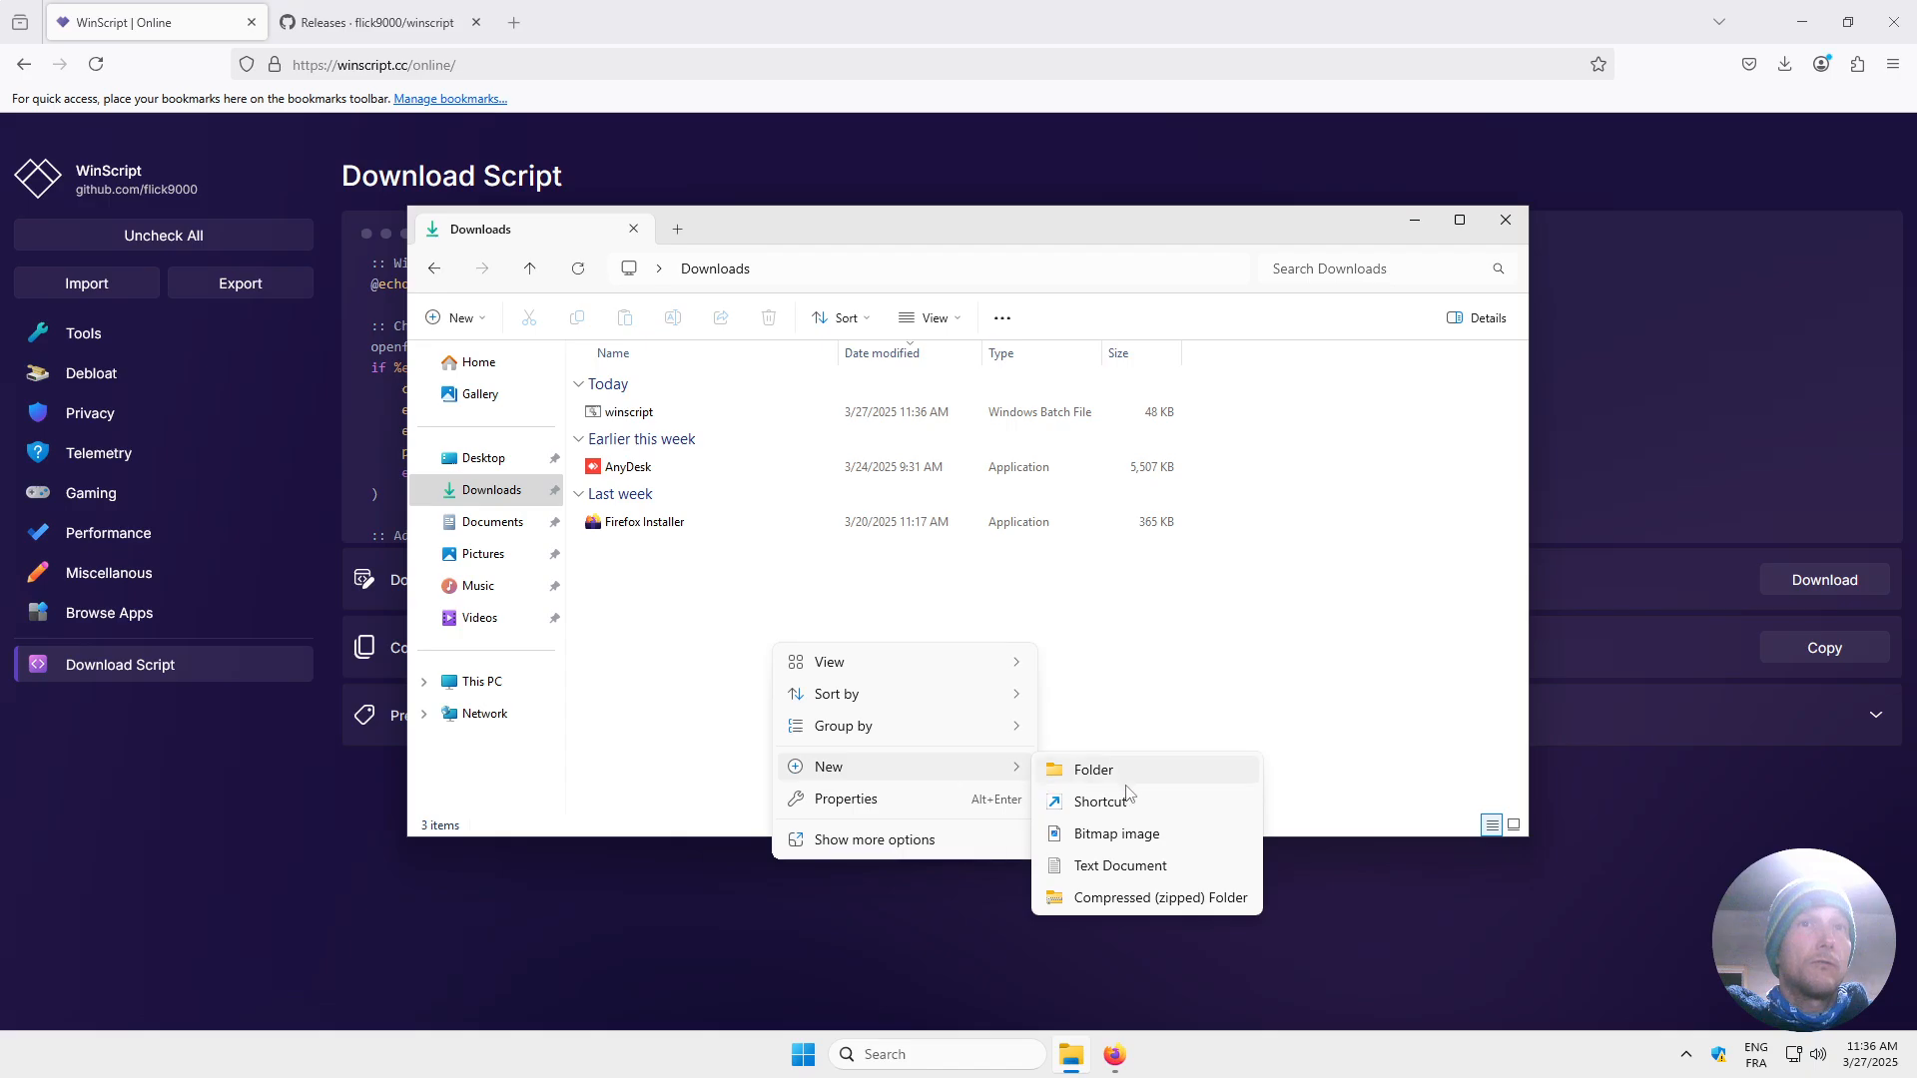
click(1109, 866)
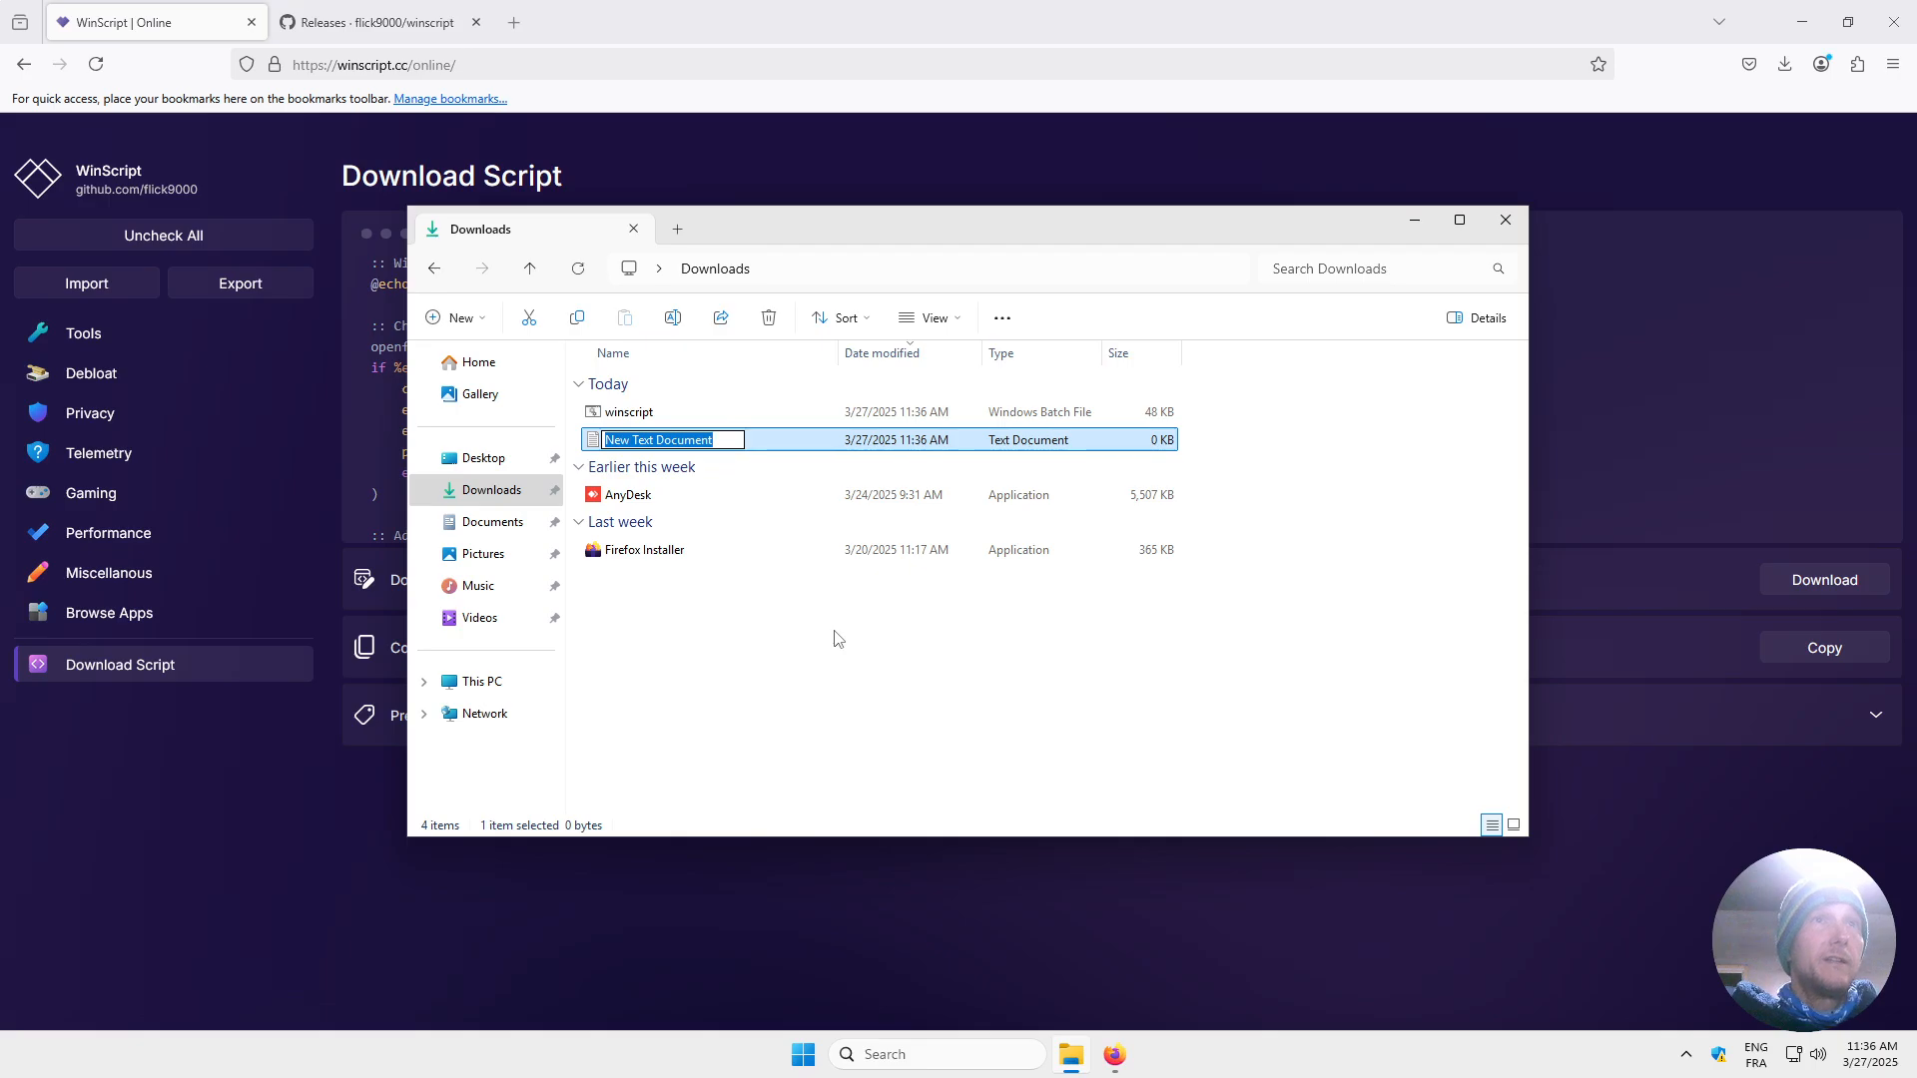
text(wins)
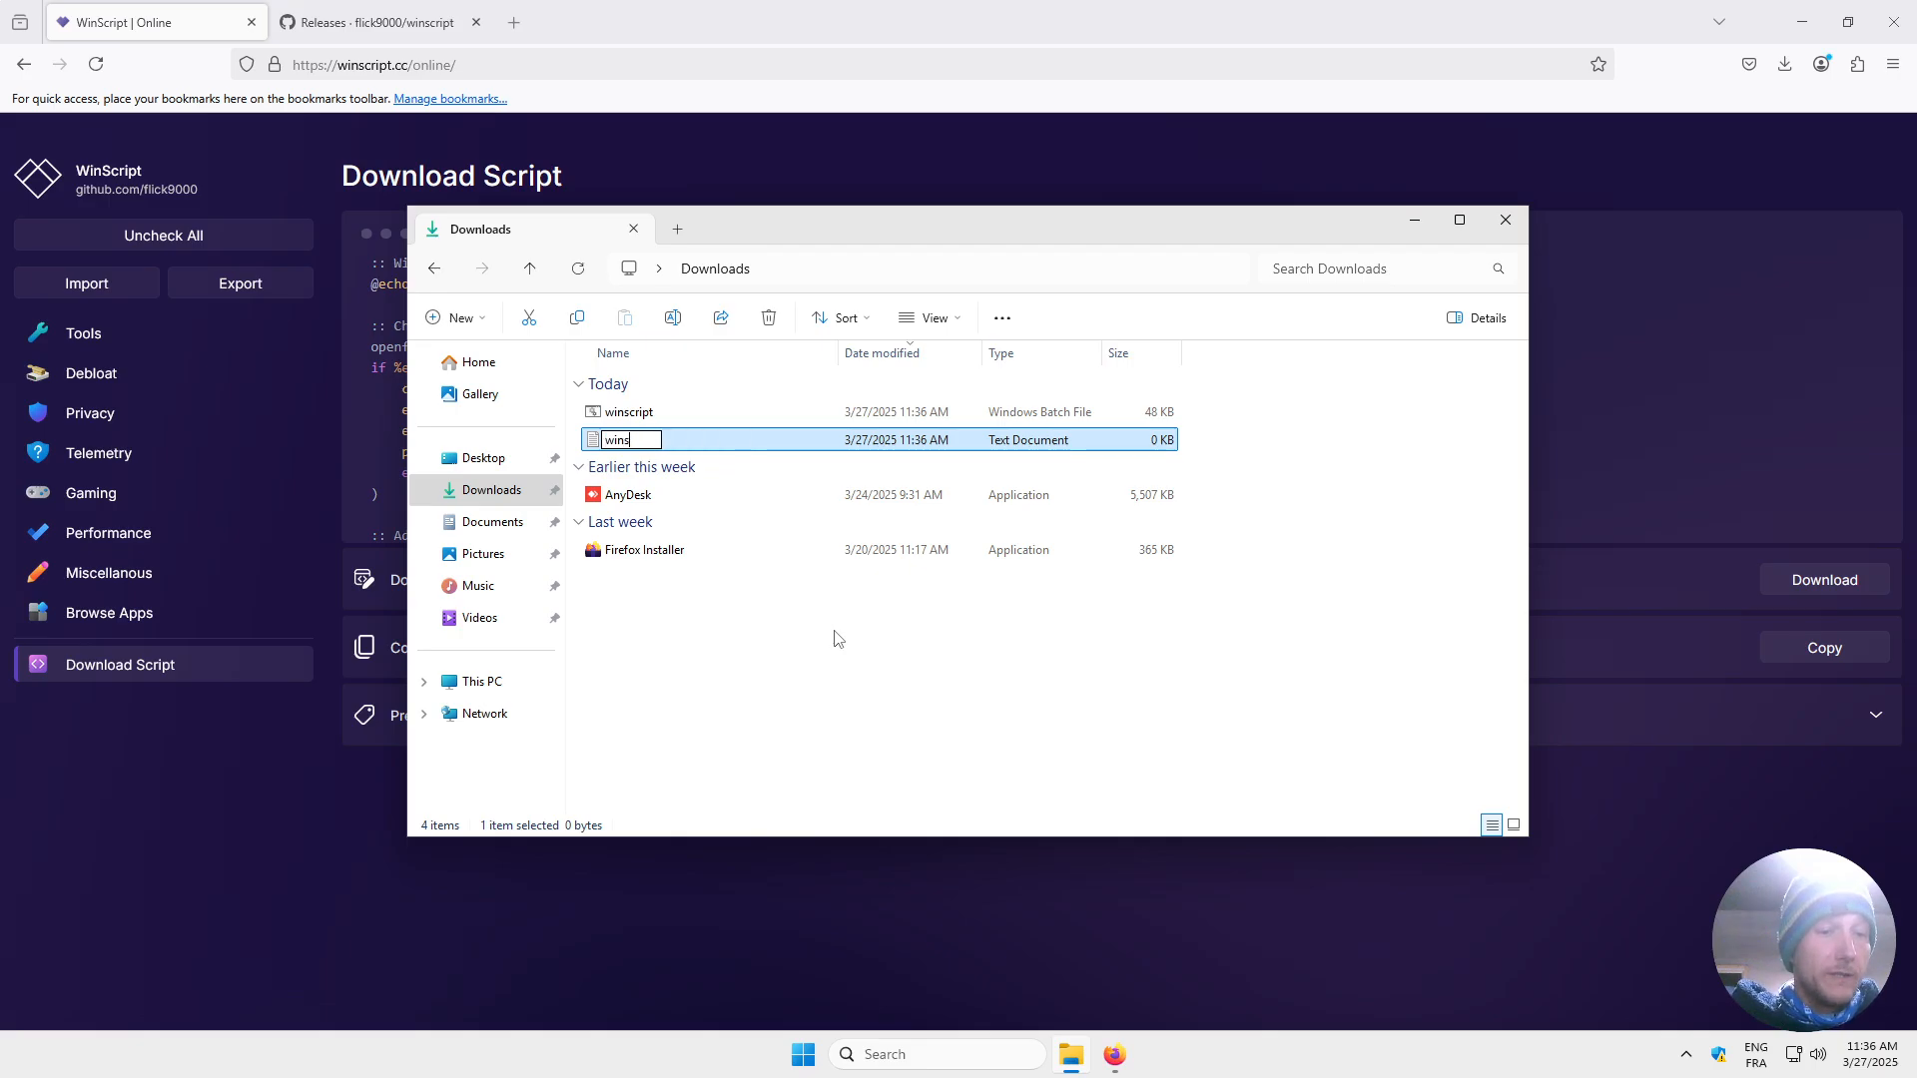
text(cript02)
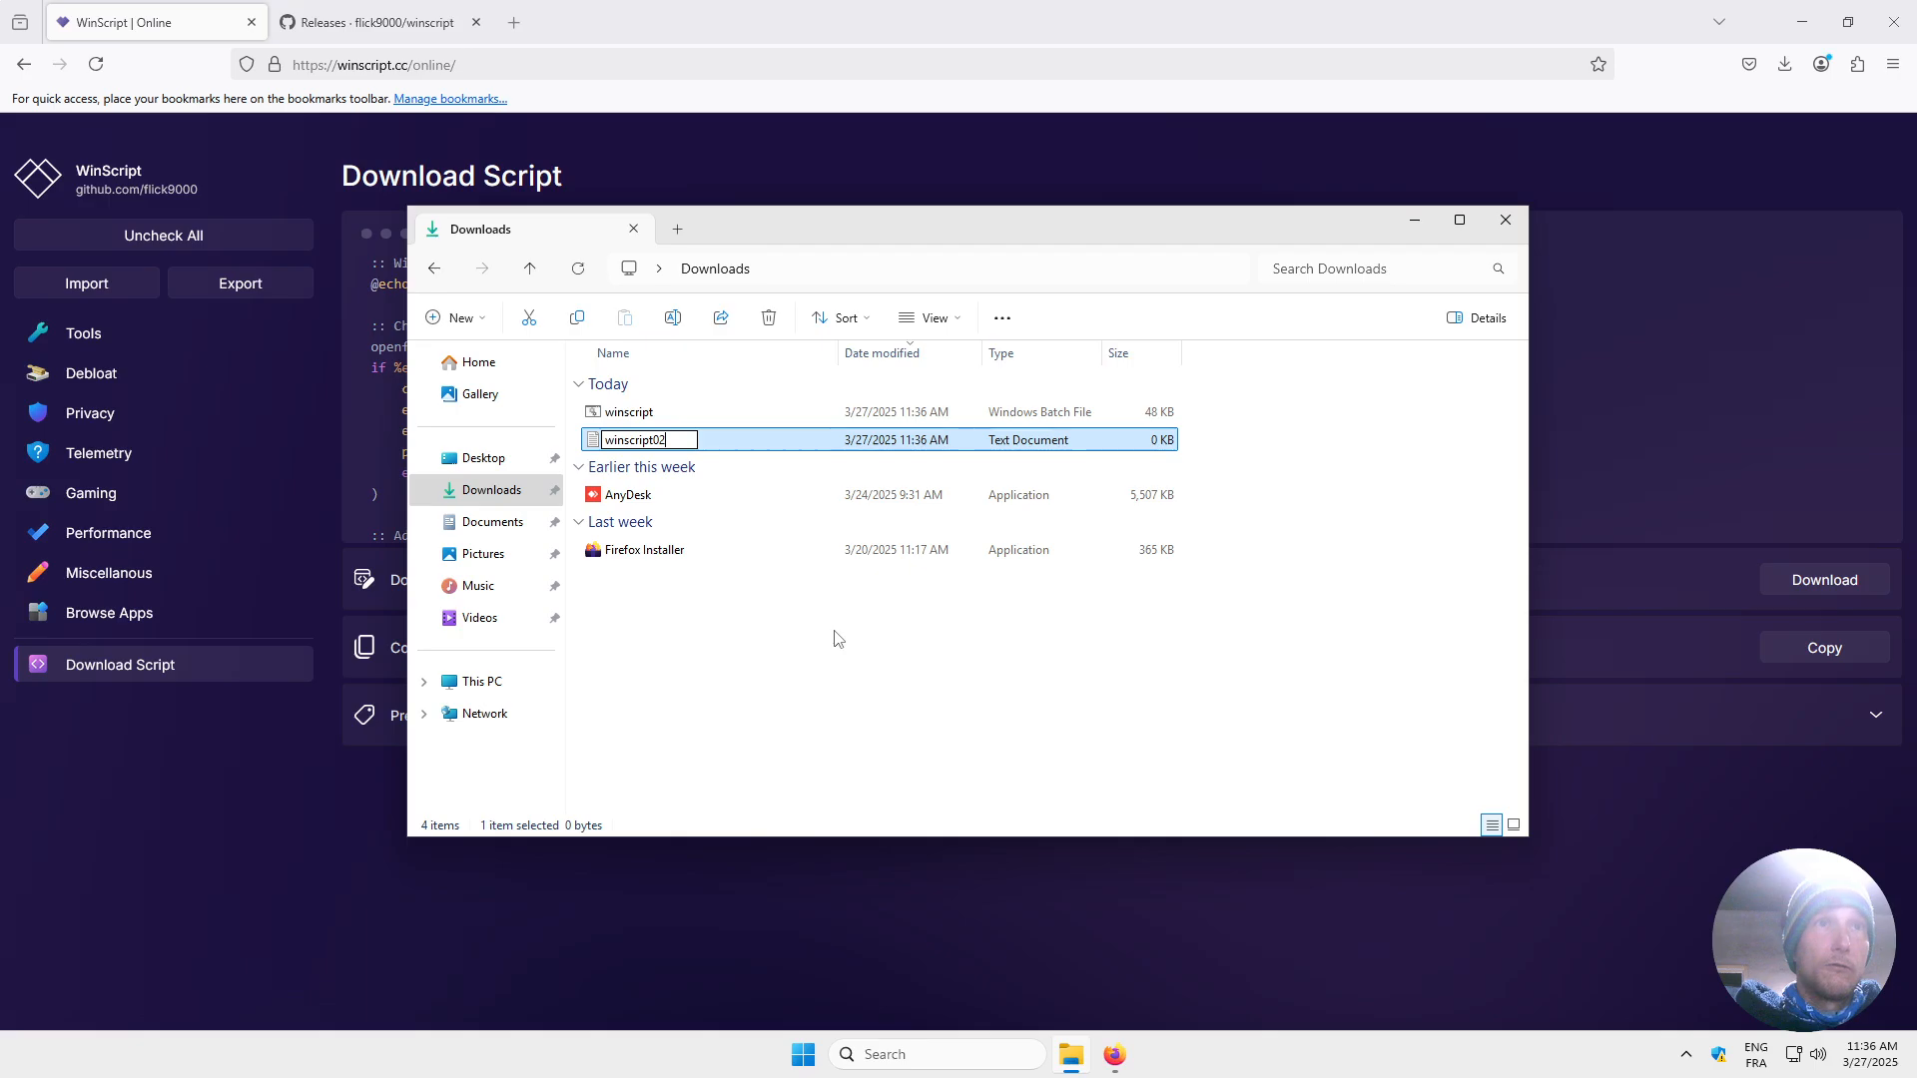
text(.bat)
key(Return)
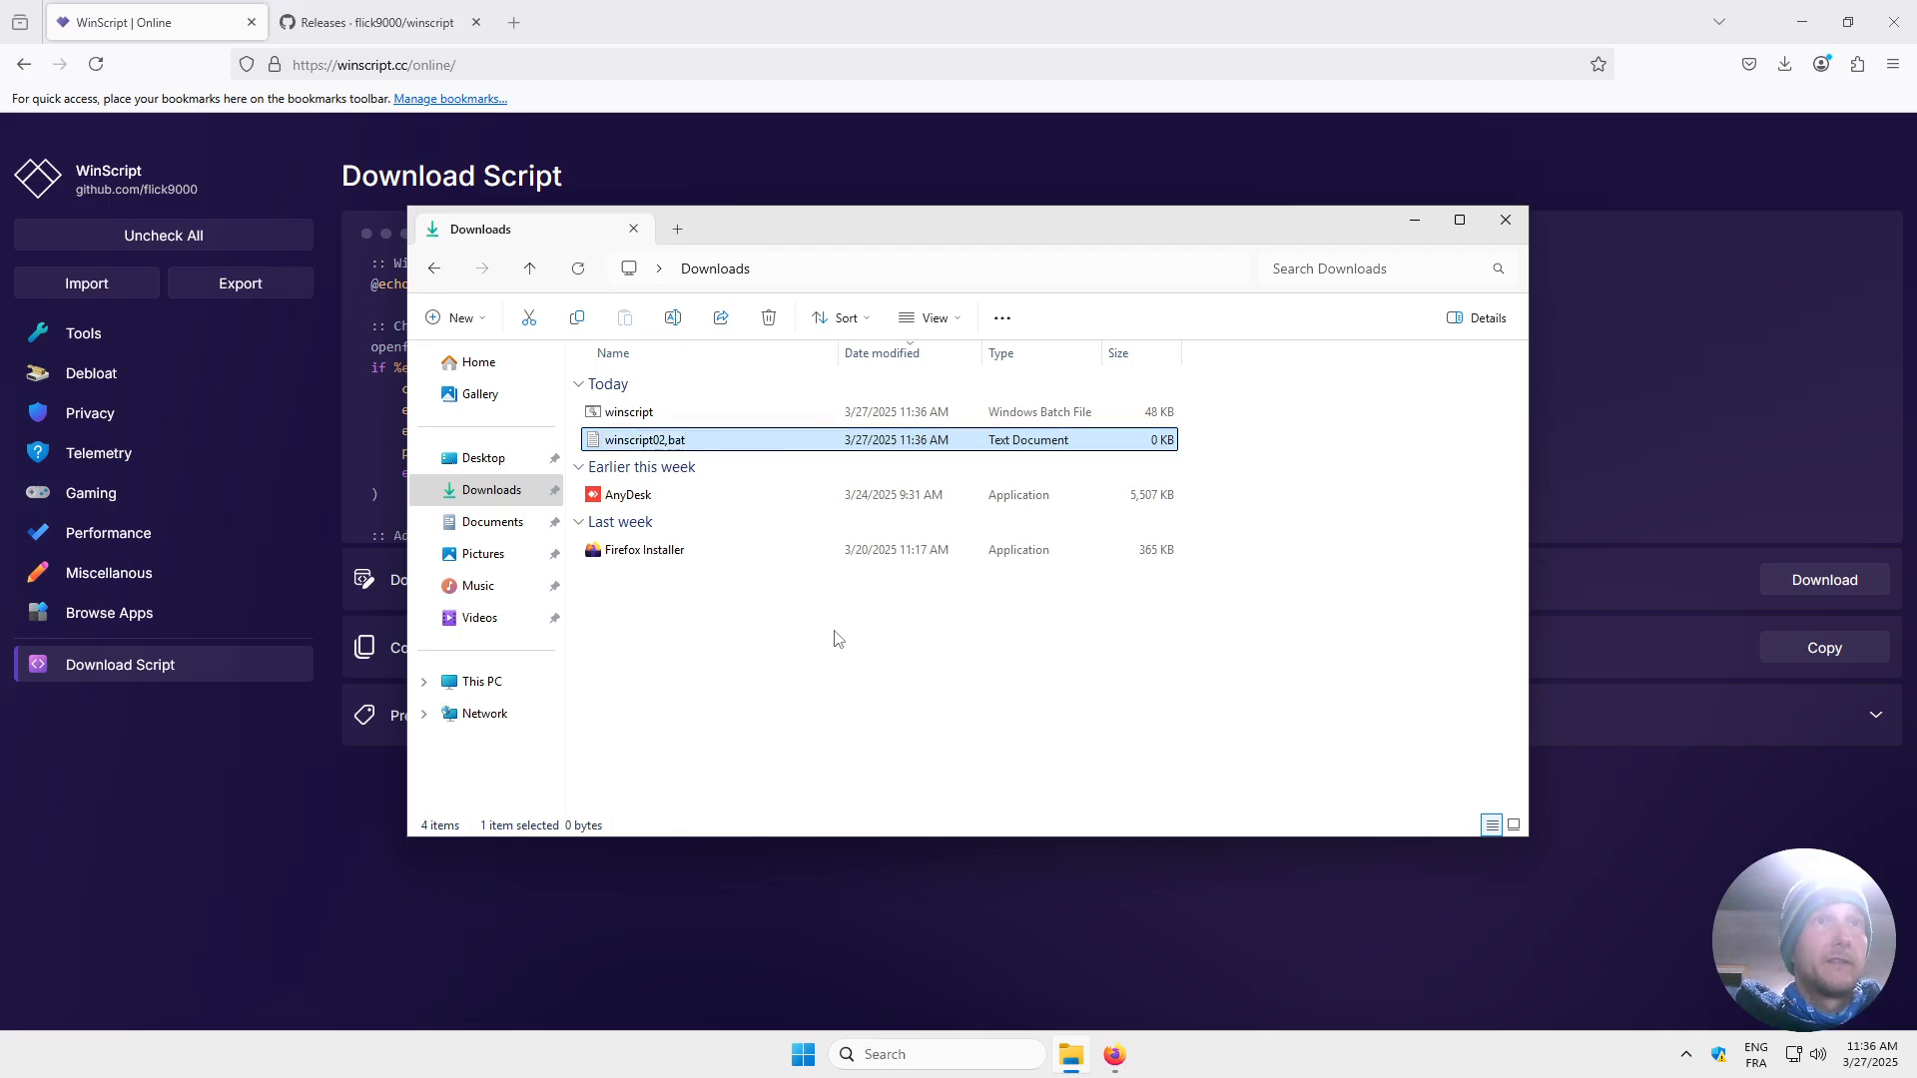
Try to correct the separator before "bat" in the new text document's name.
key(F2)
key(End)
key(BackSpace)
key(BackSpace)
key(BackSpace)
key(BackSpace)
text(!bat)
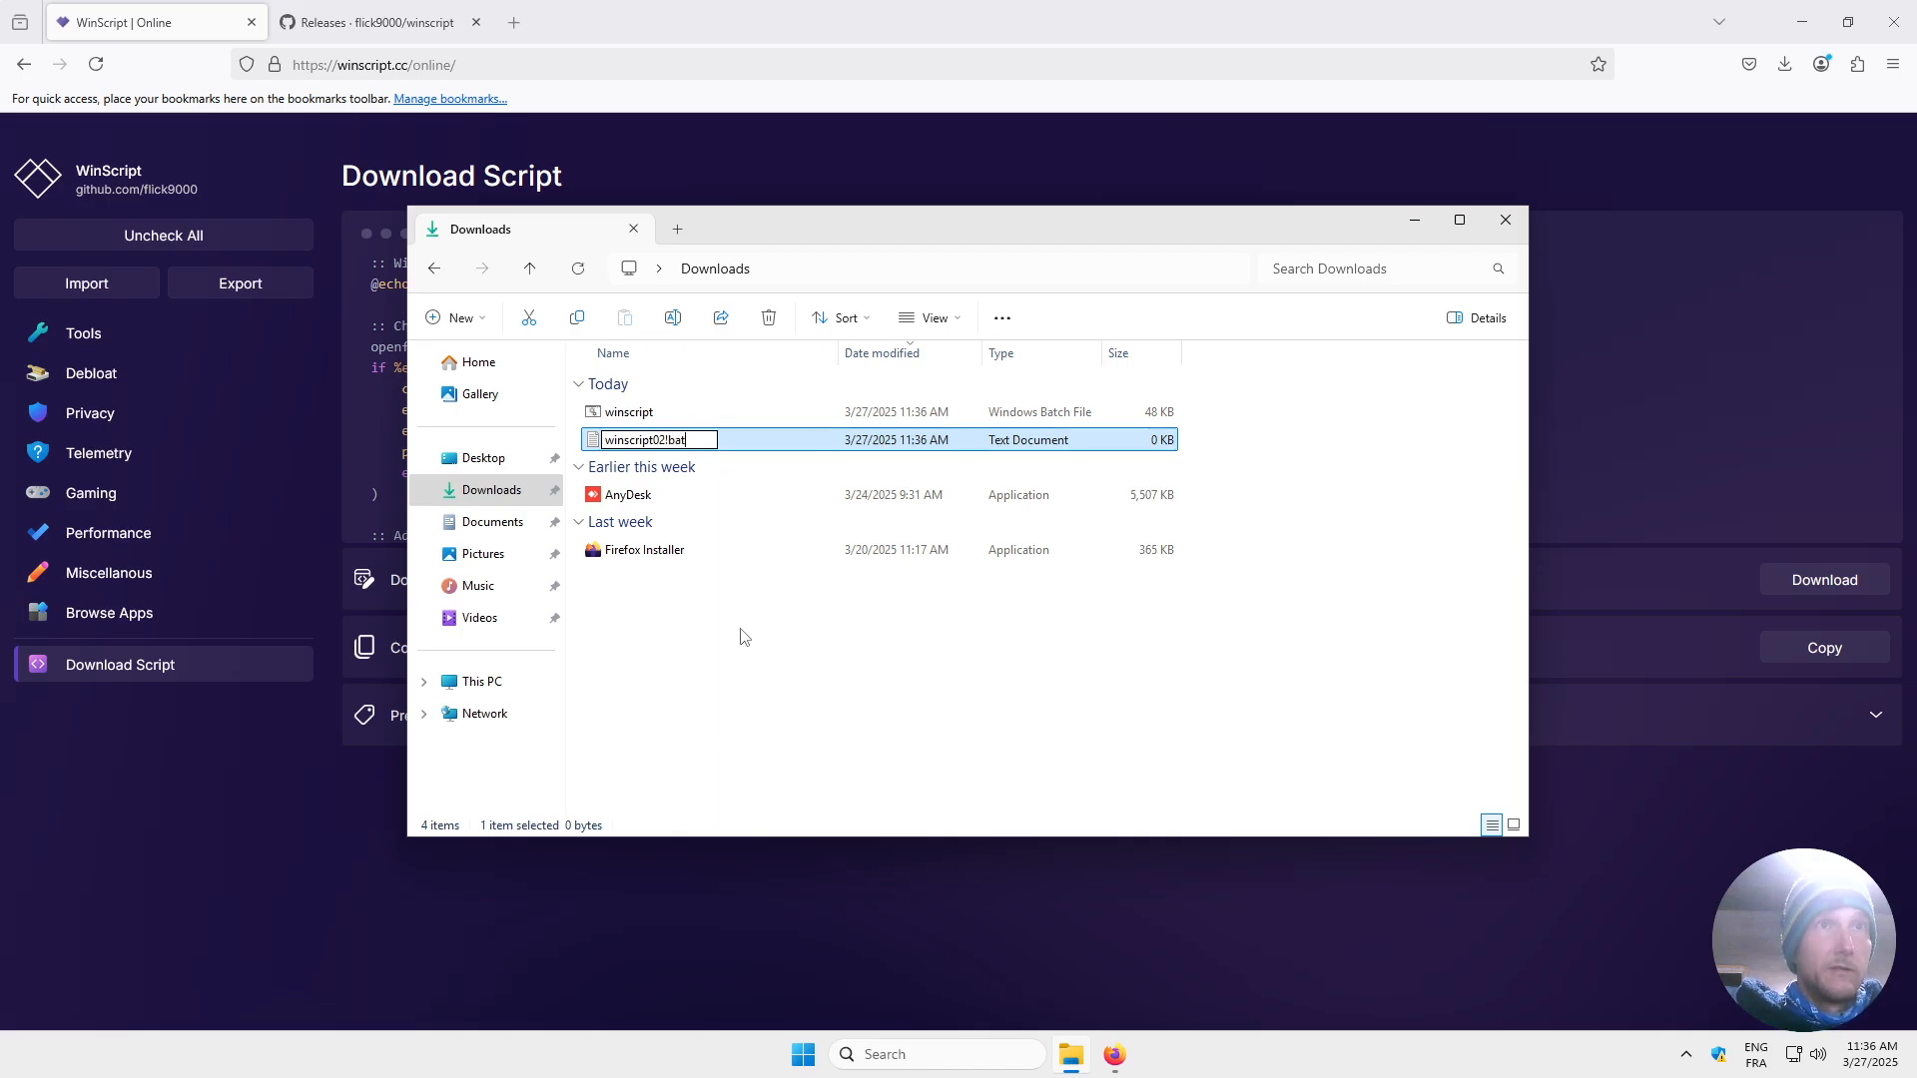
key(Return)
Rename the new text document as winscript02.bat, with a period before "bat".
key(F2)
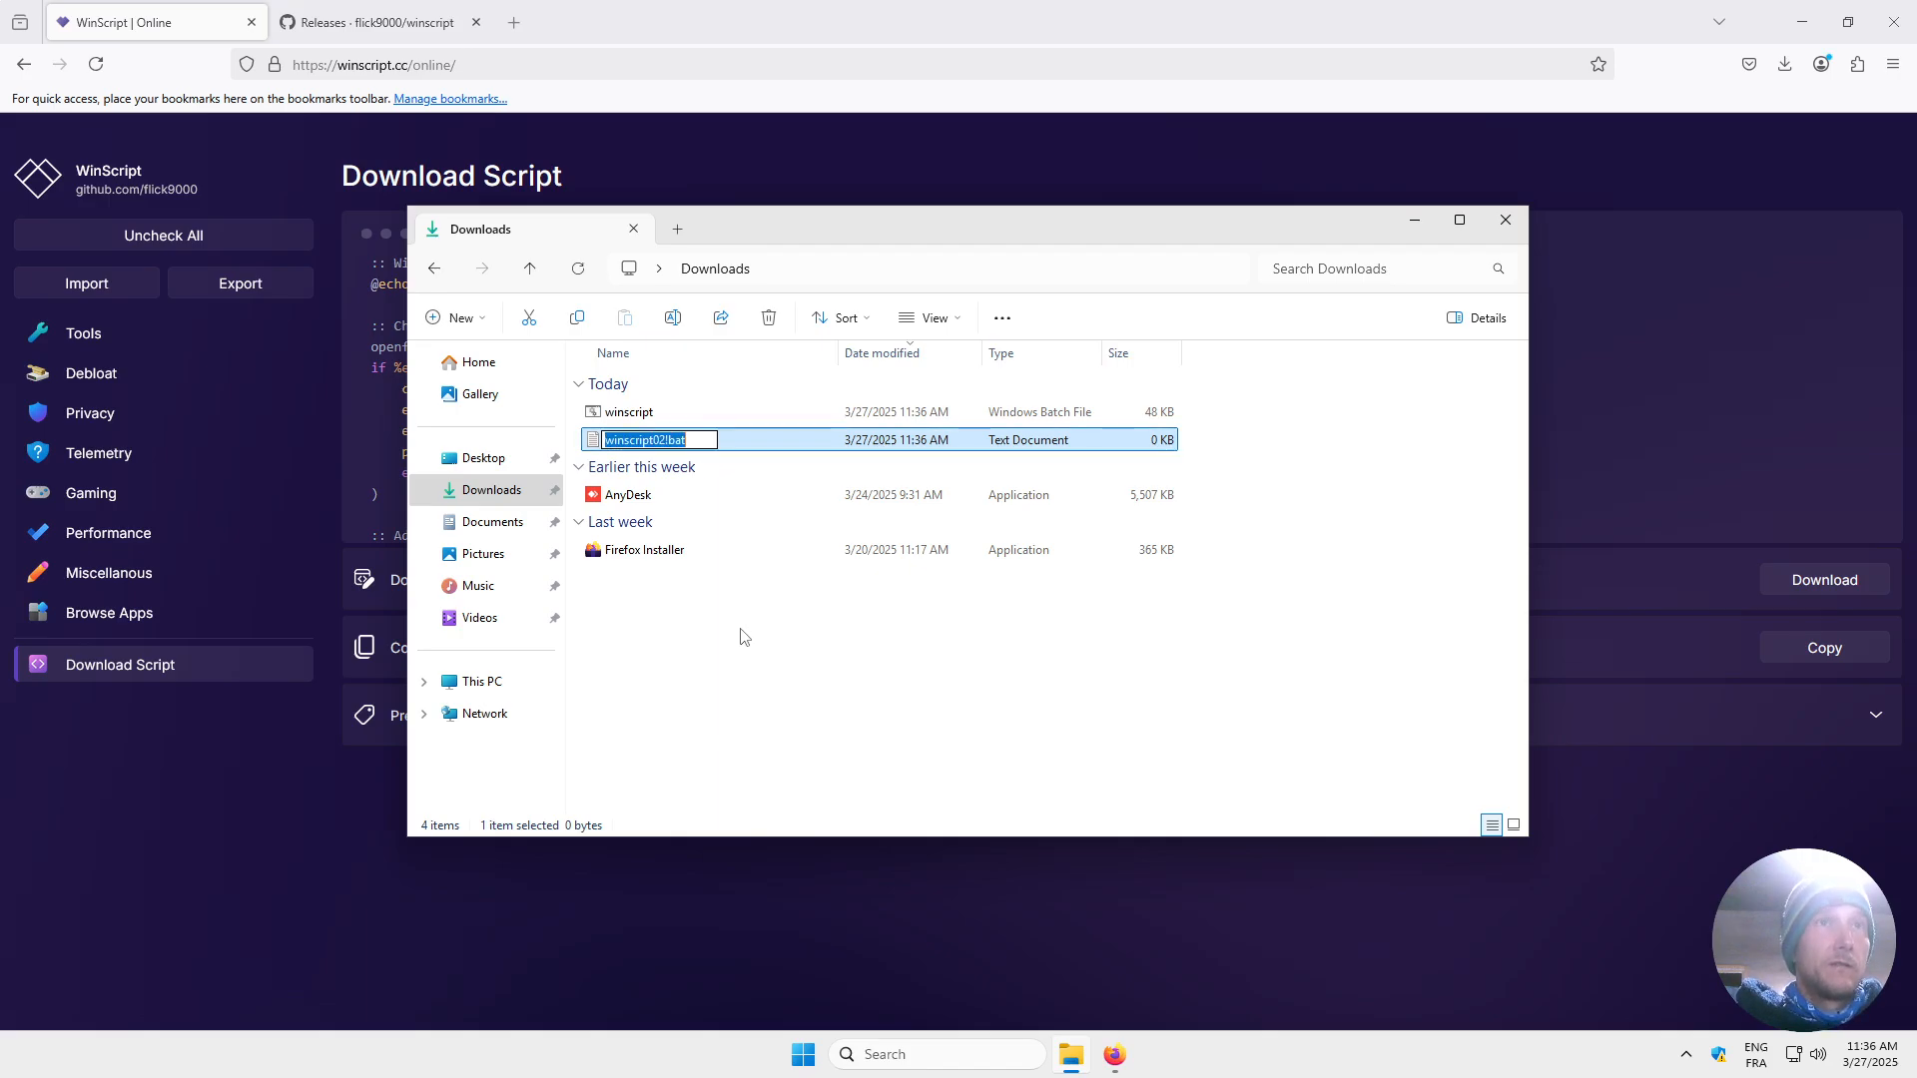
key(End)
key(BackSpace)
text(.)
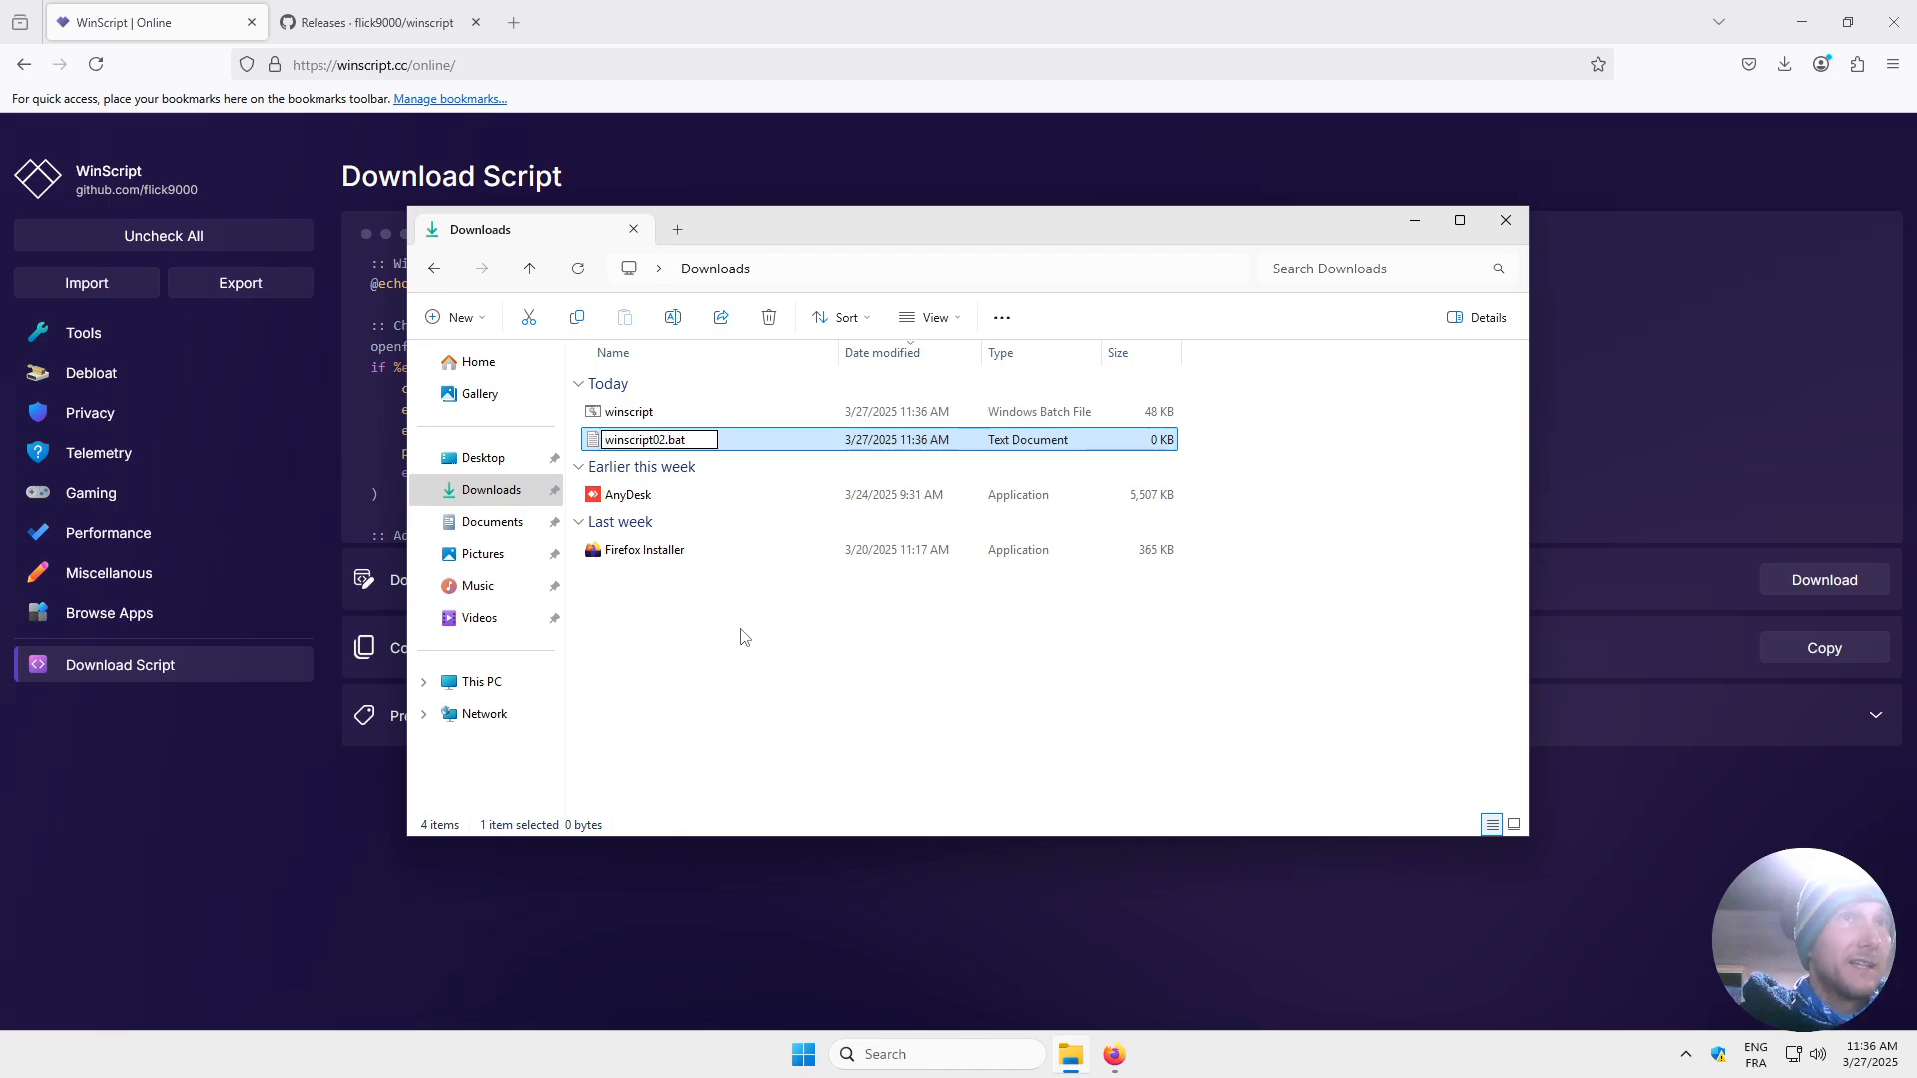
key(Return)
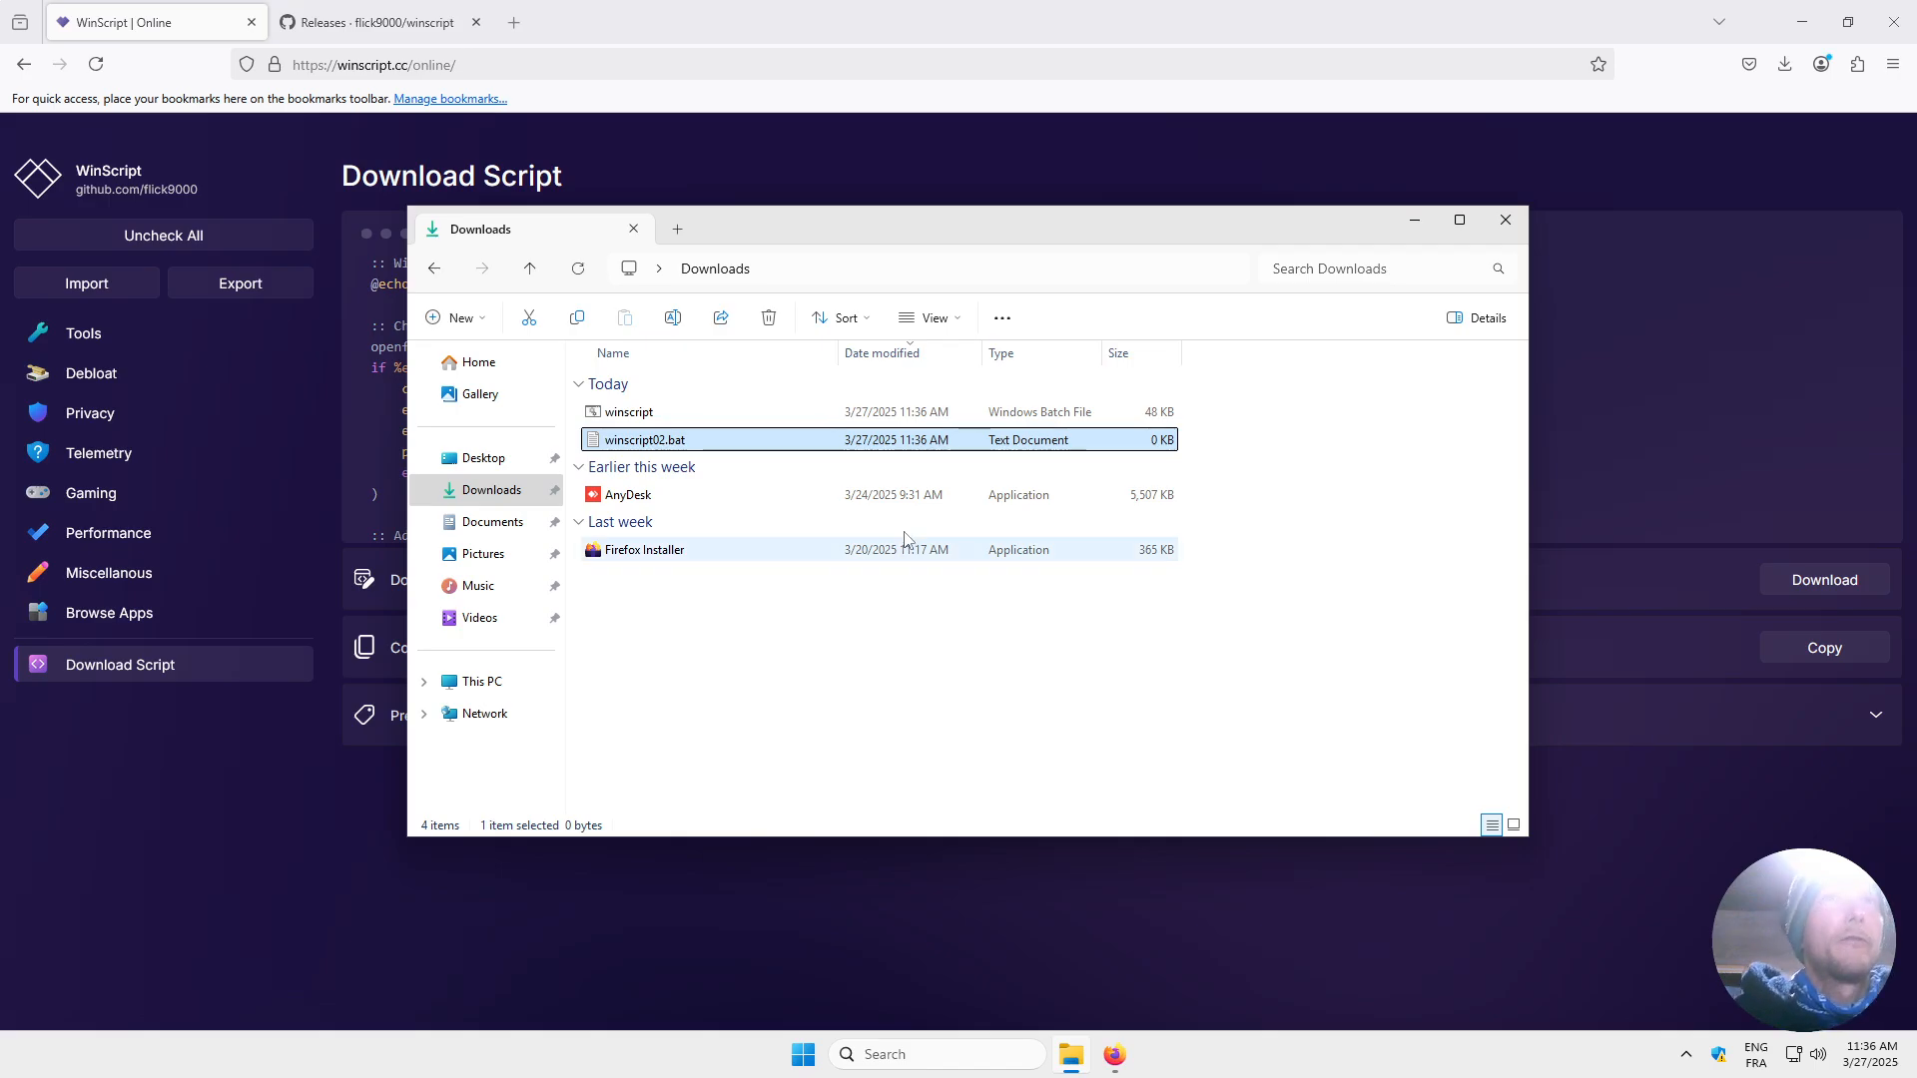
Turn on the display of file name extensions in File Explorer.
click(959, 319)
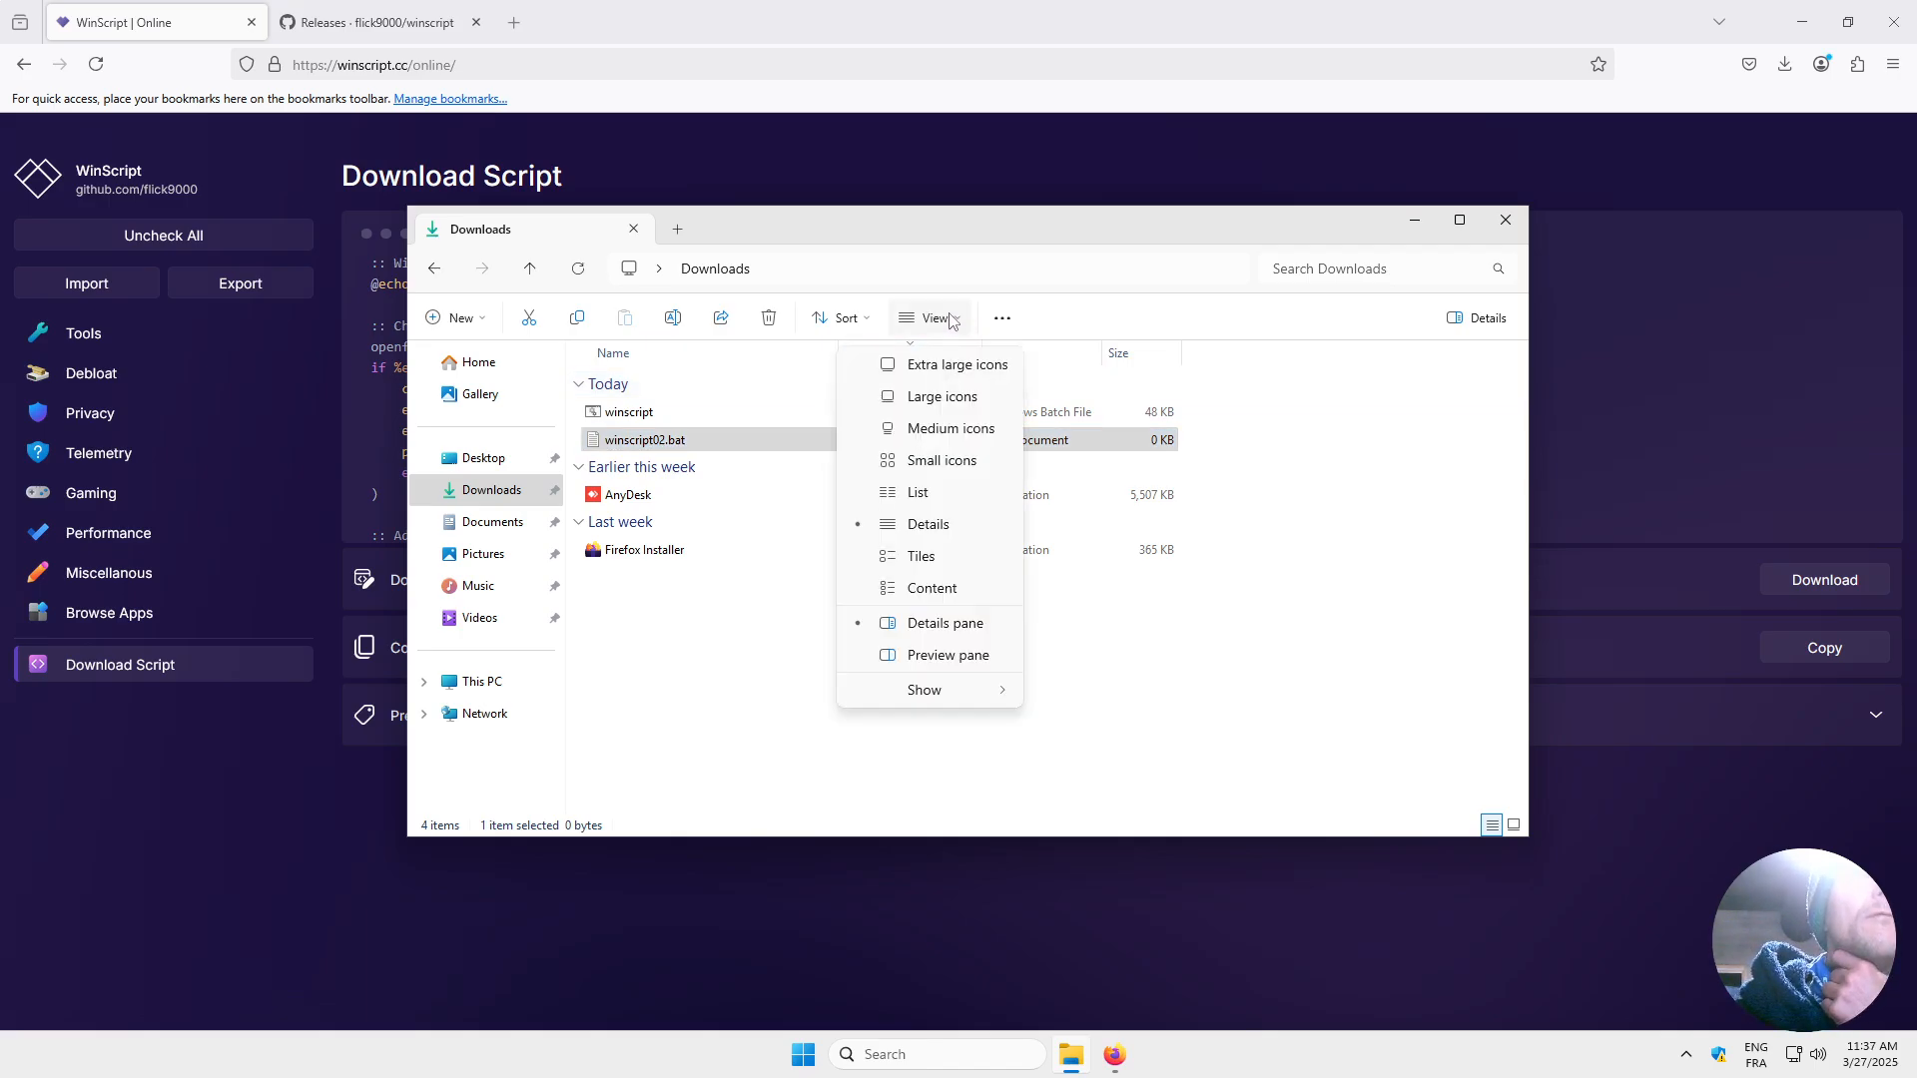
mouse_move(986, 699)
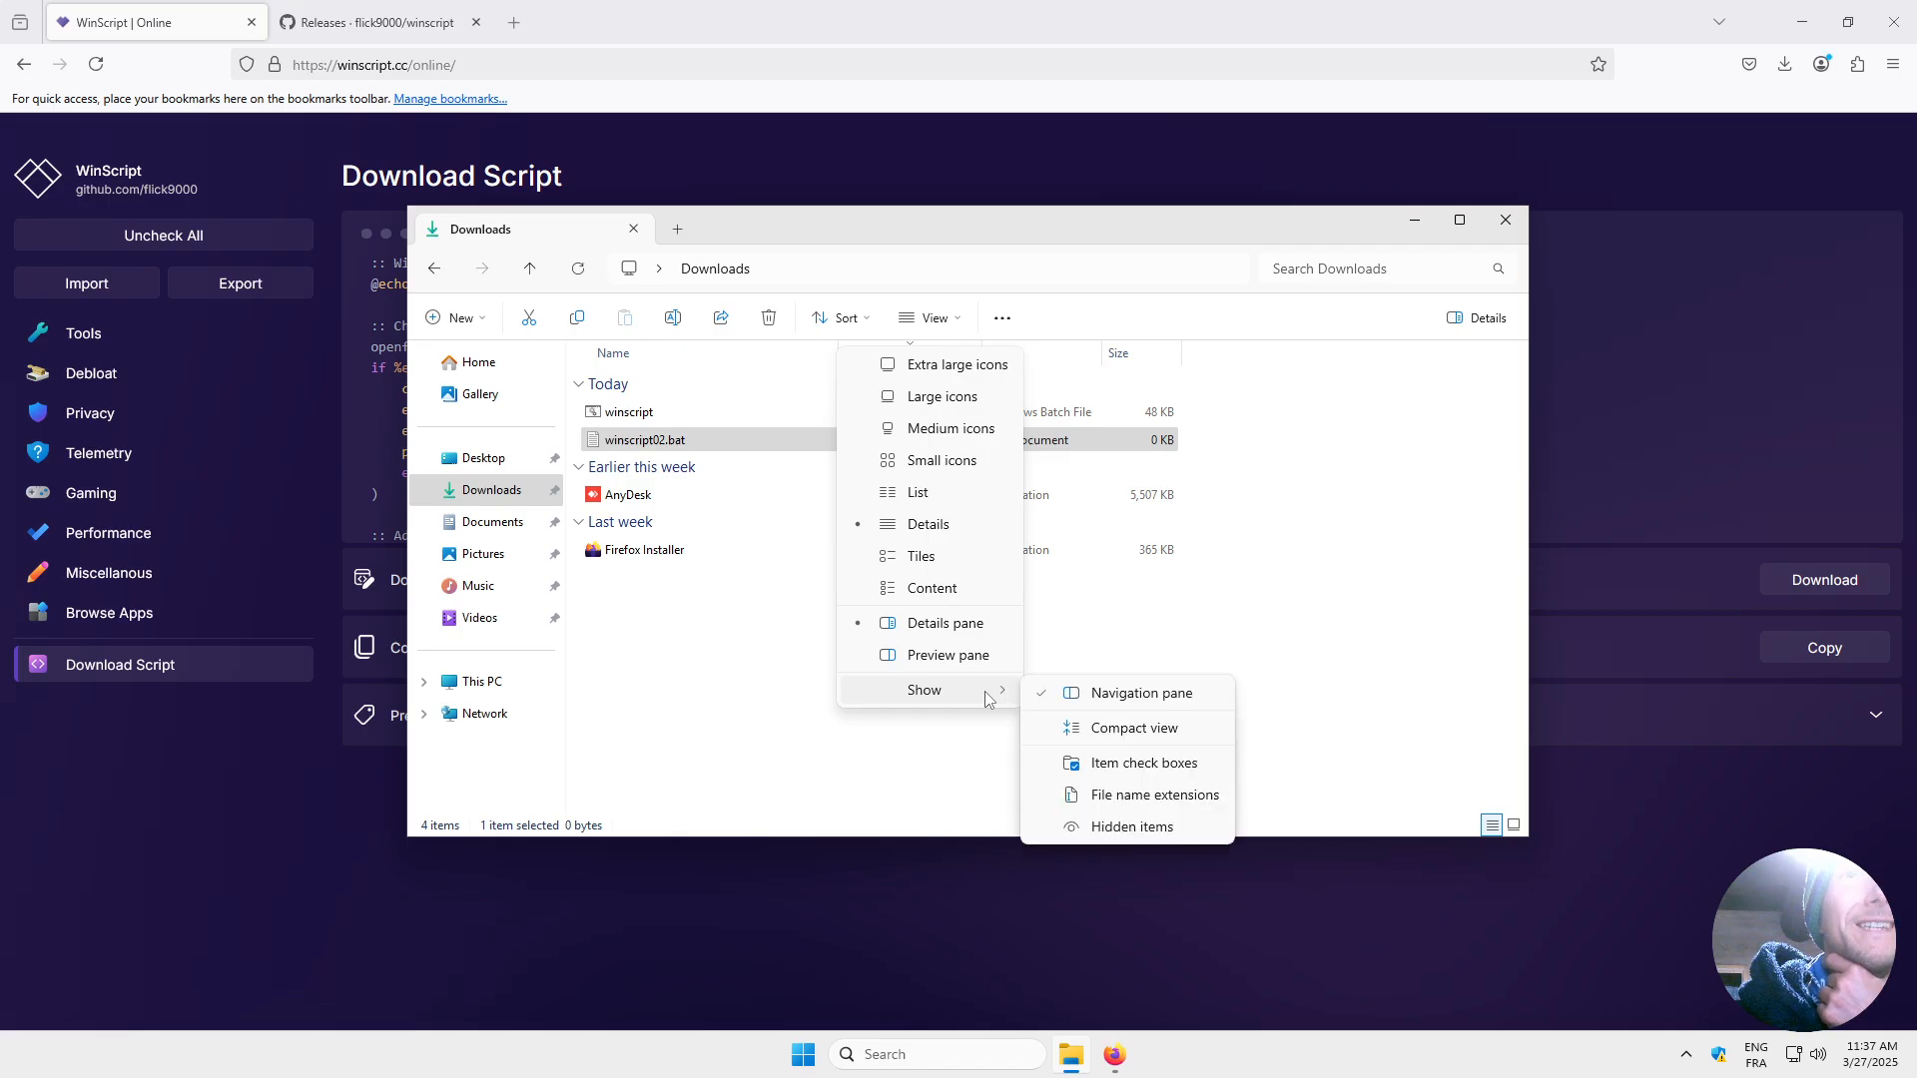
click(1180, 795)
Remove the .txt extension from winscript02.bat.txt so the file is named winscript02.bat, and accept the extension change.
click(745, 414)
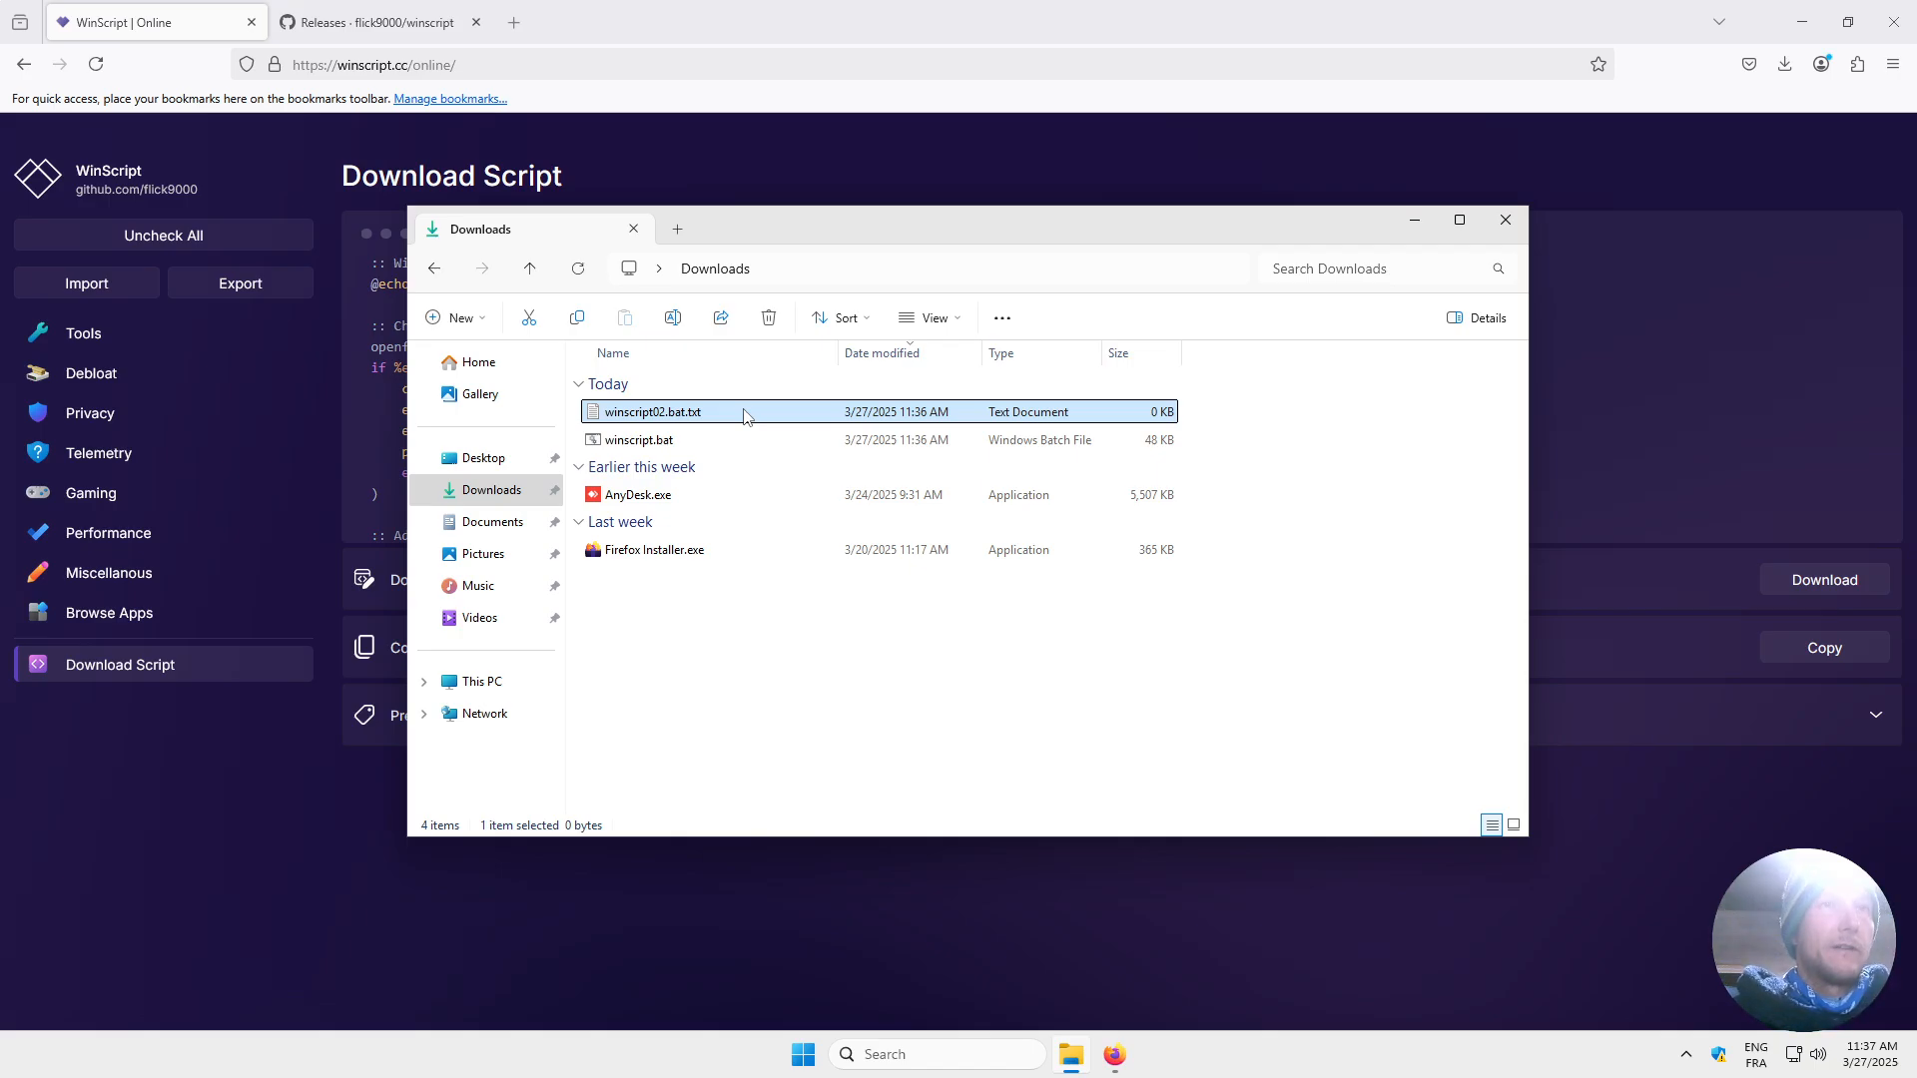
key(F2)
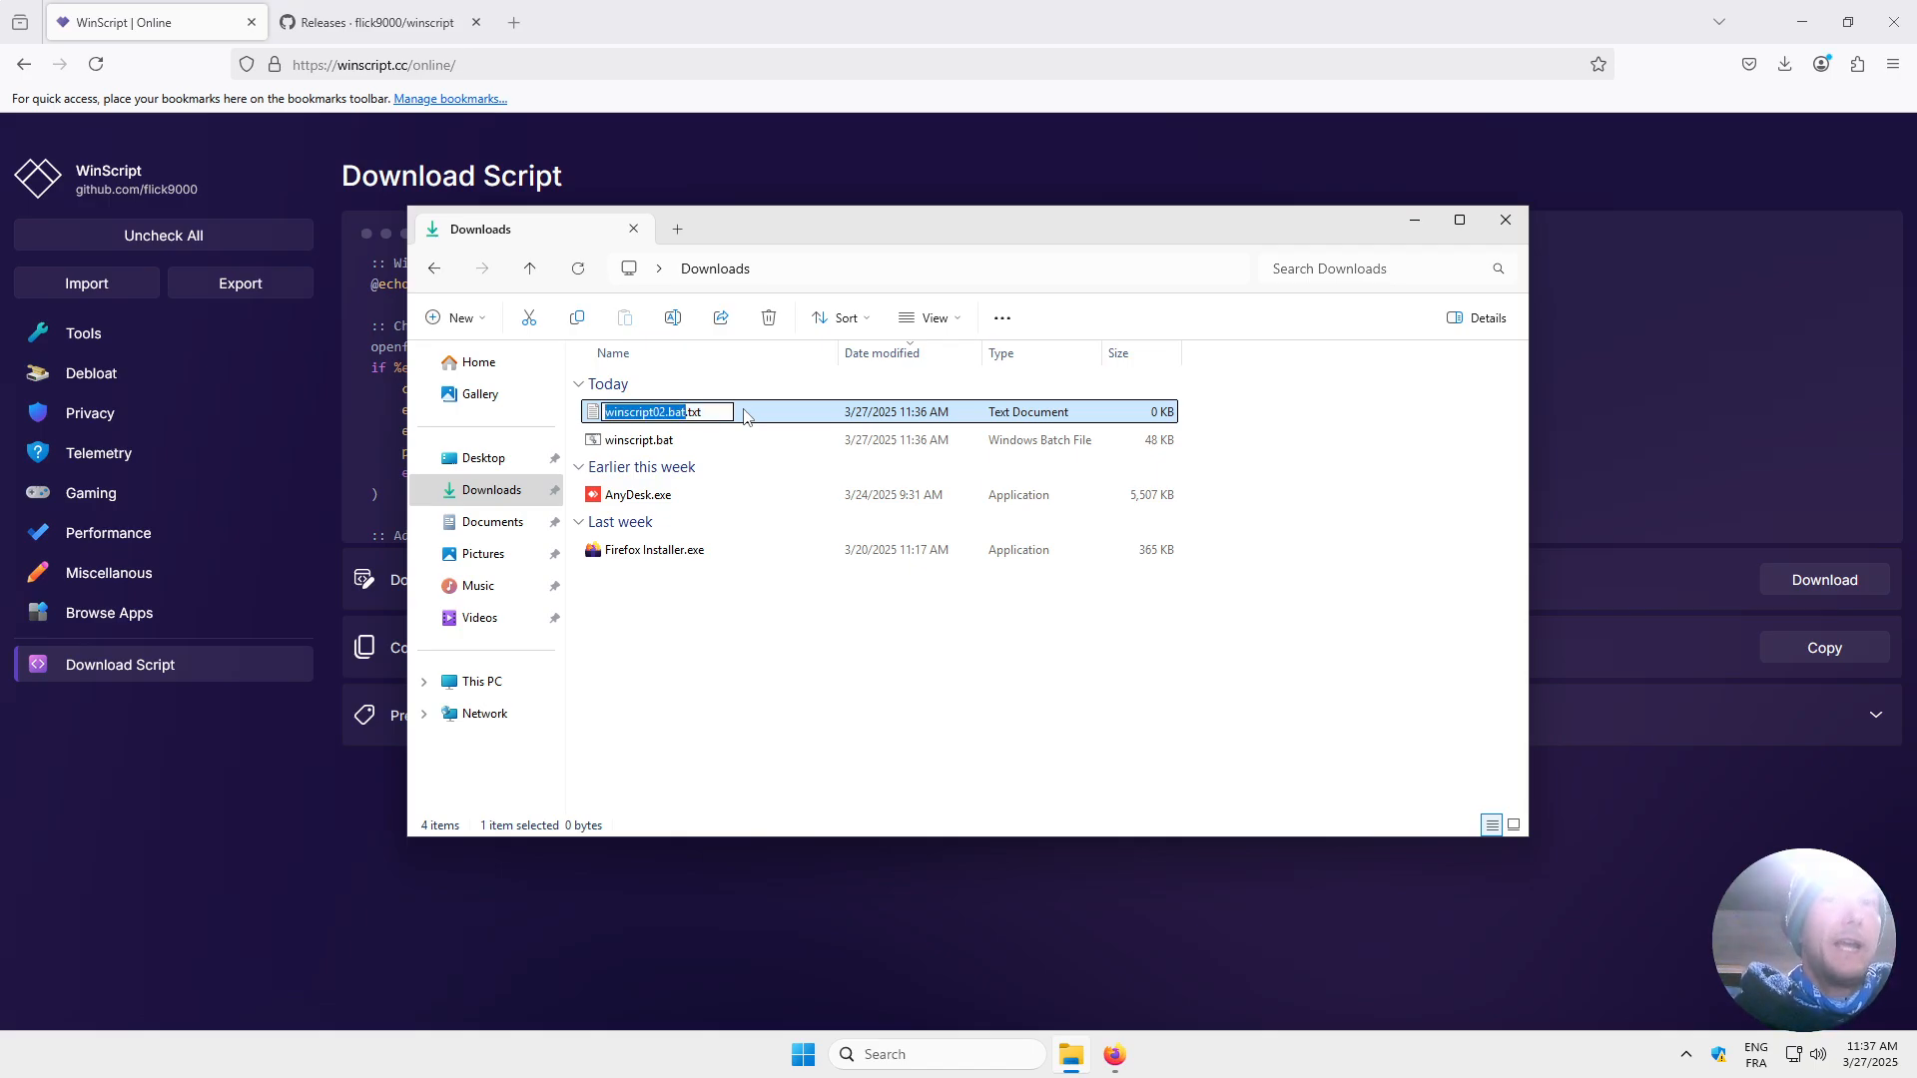
key(End)
key(BackSpace)
key(BackSpace)
key(BackSpace)
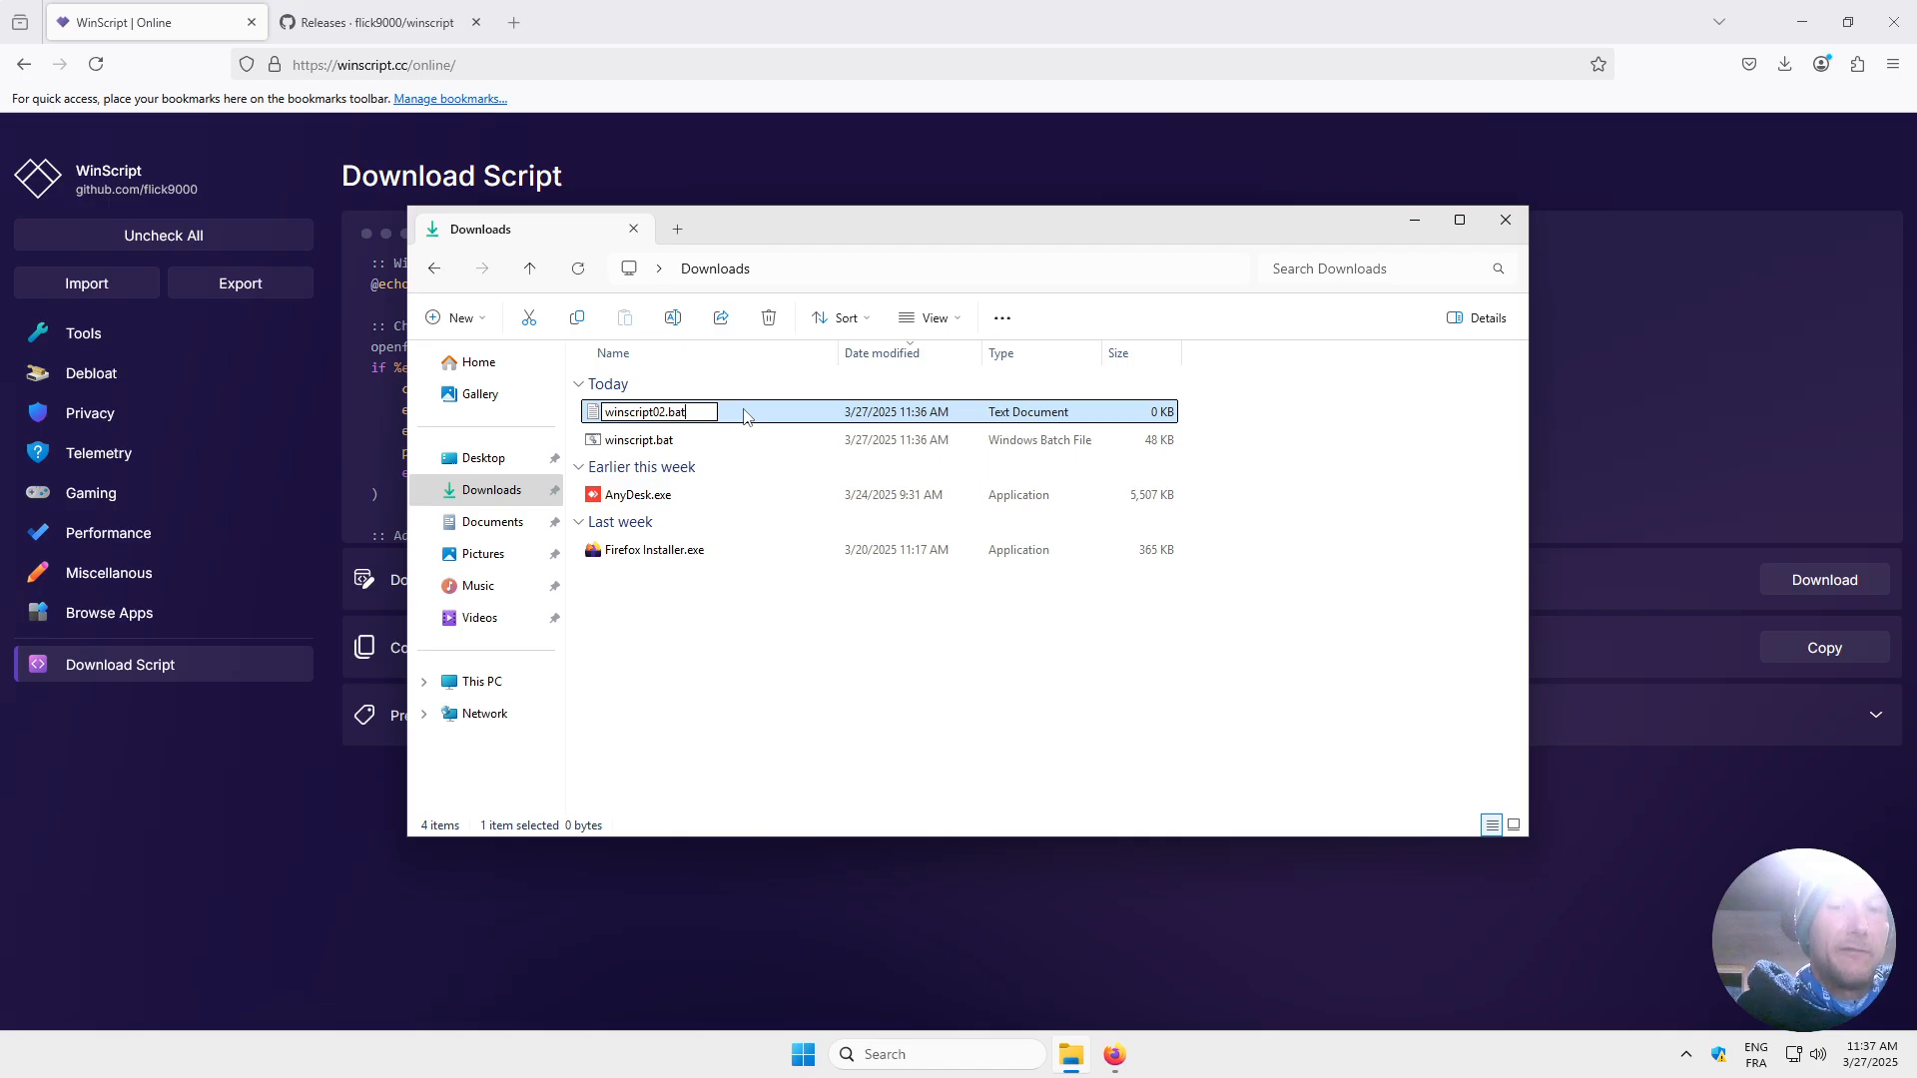
key(Return)
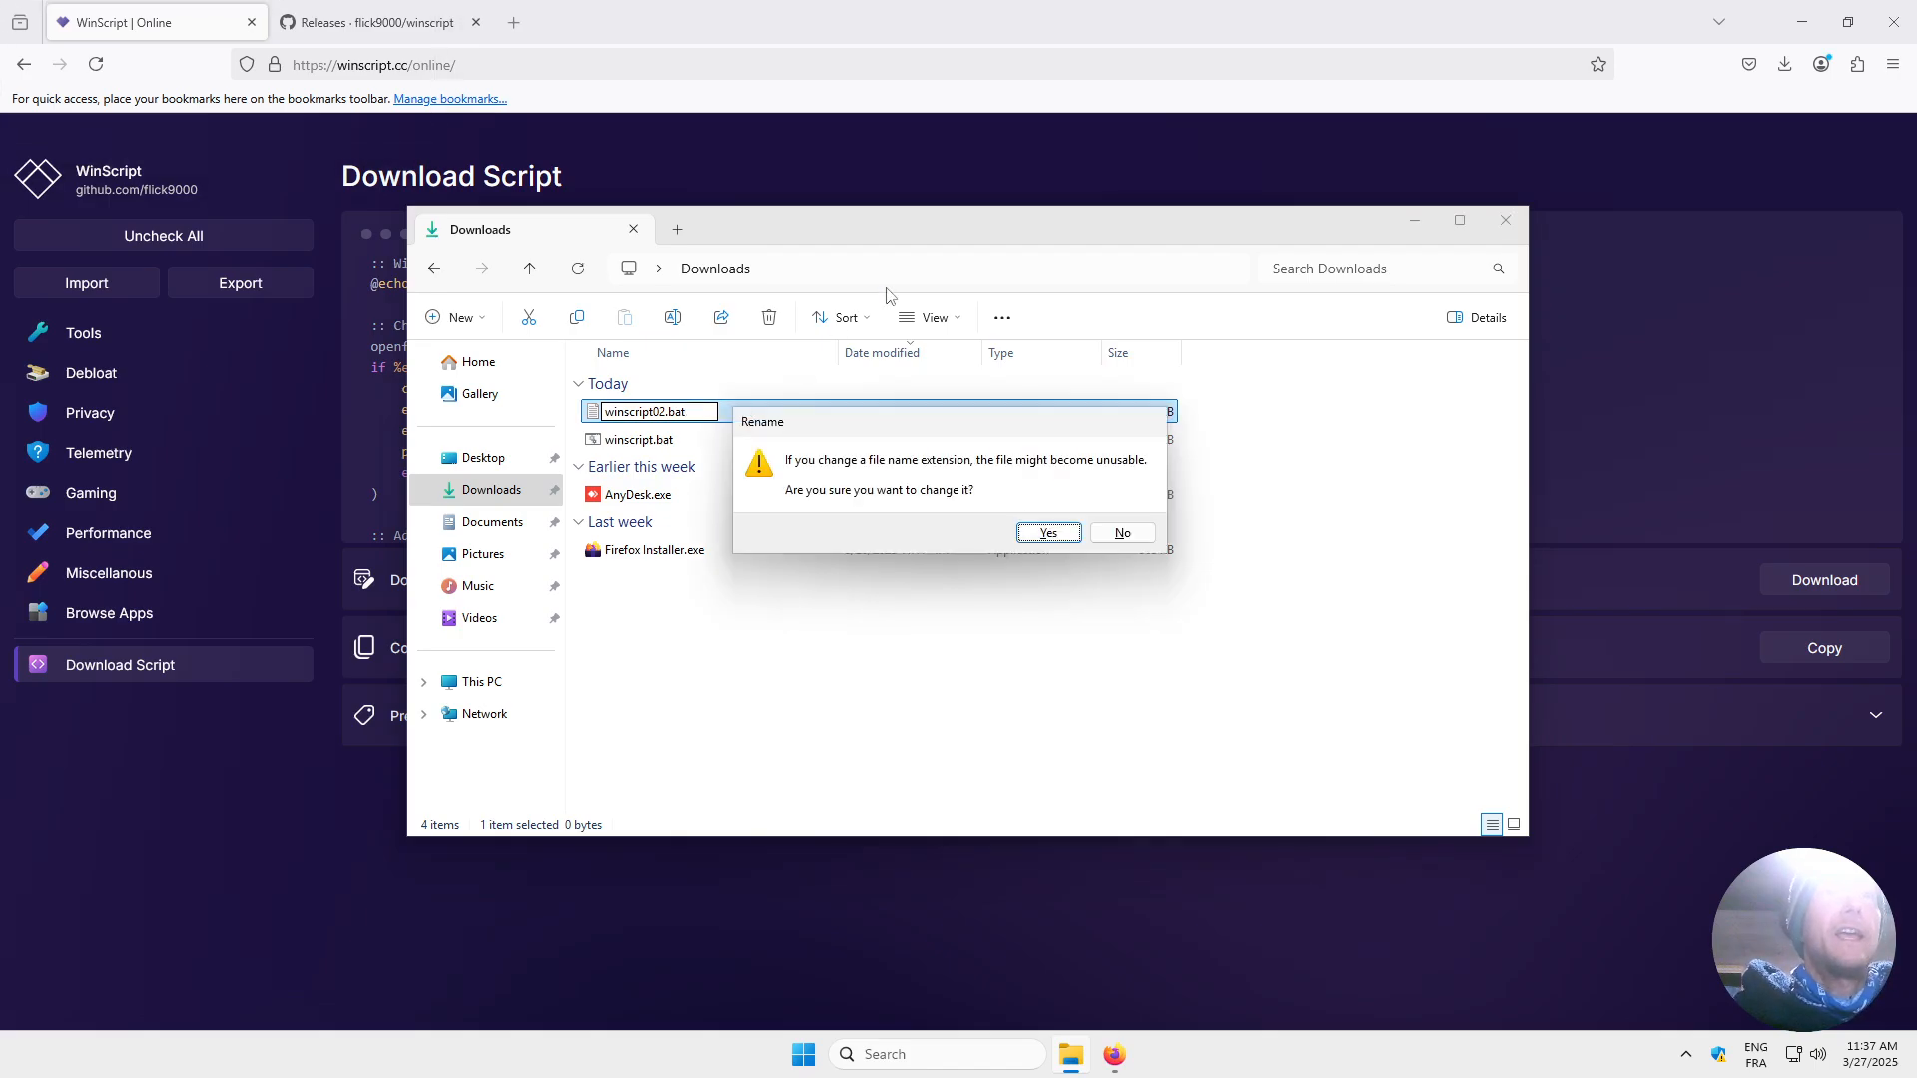
click(1050, 531)
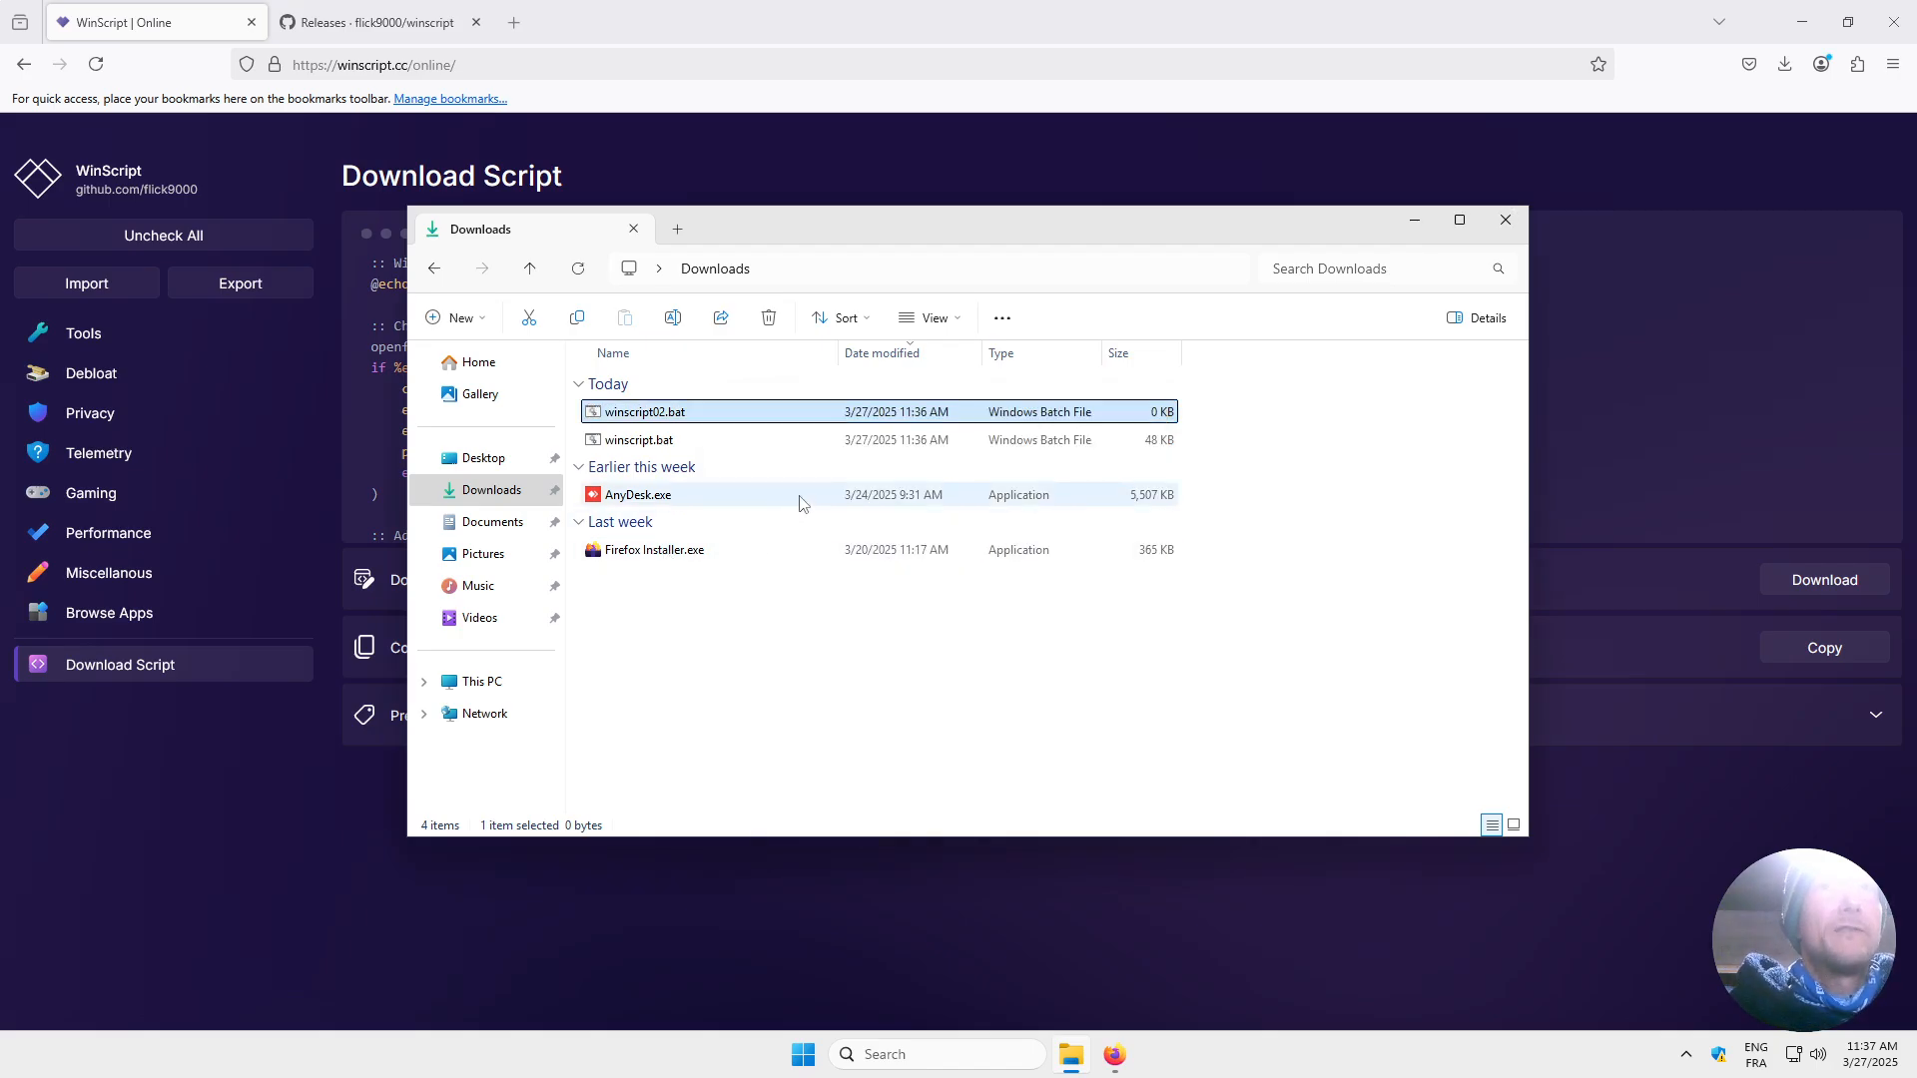
Open winscript02.bat for editing in Notepad and paste the copied script code into it.
right_click(697, 420)
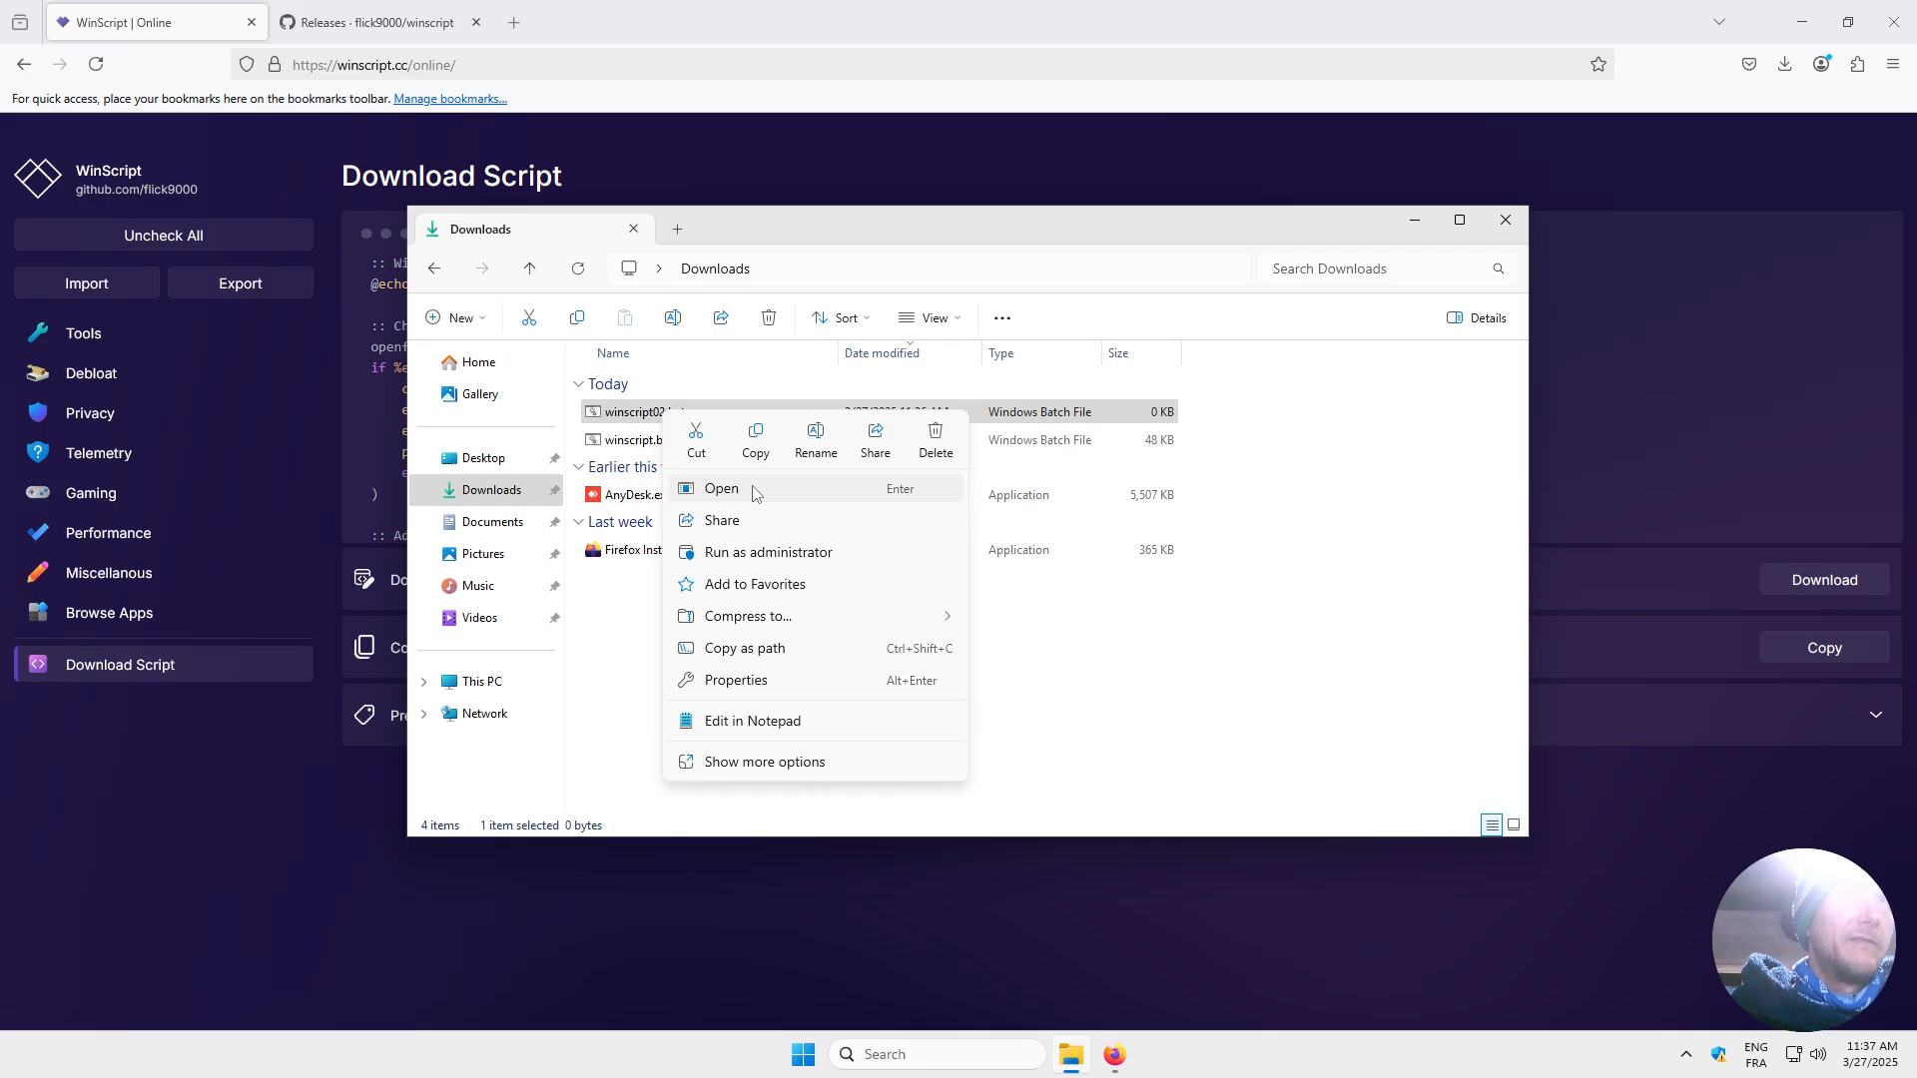
click(796, 721)
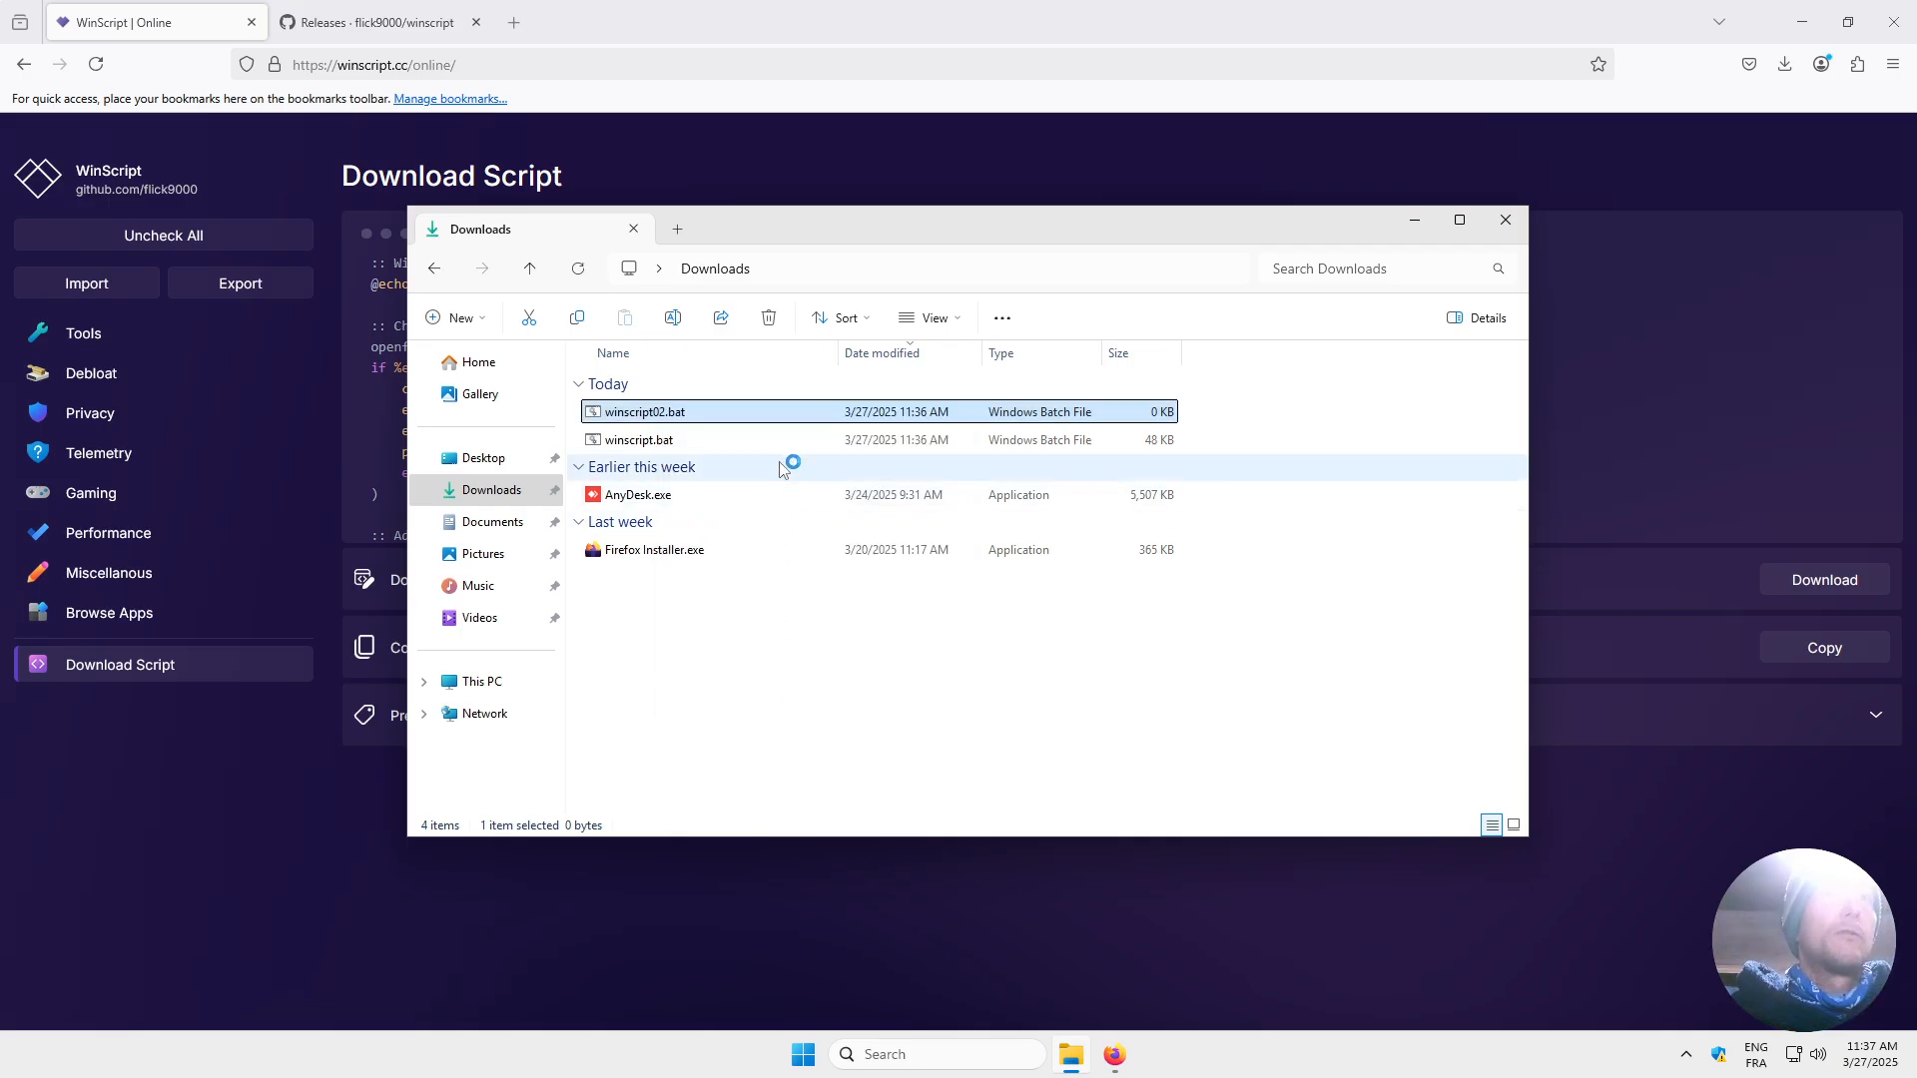
key(ctrl+v)
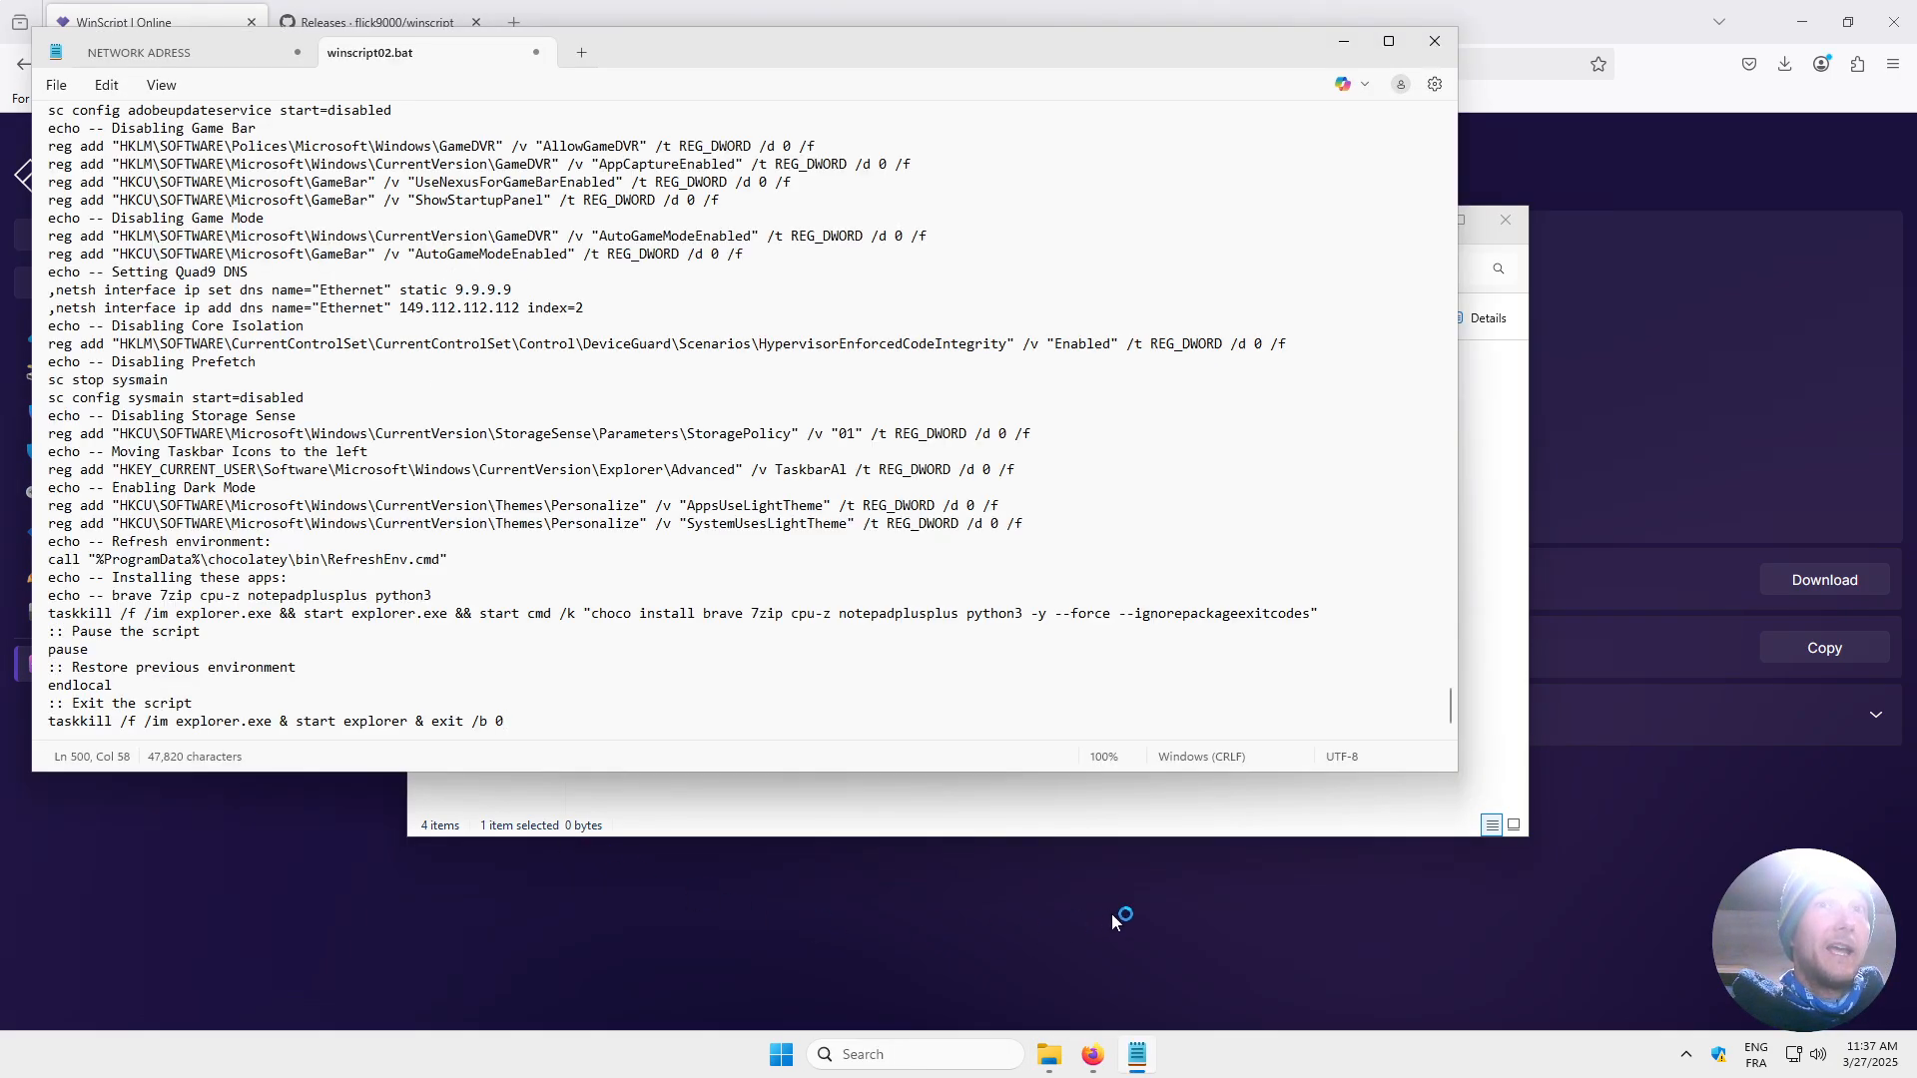
click(1115, 919)
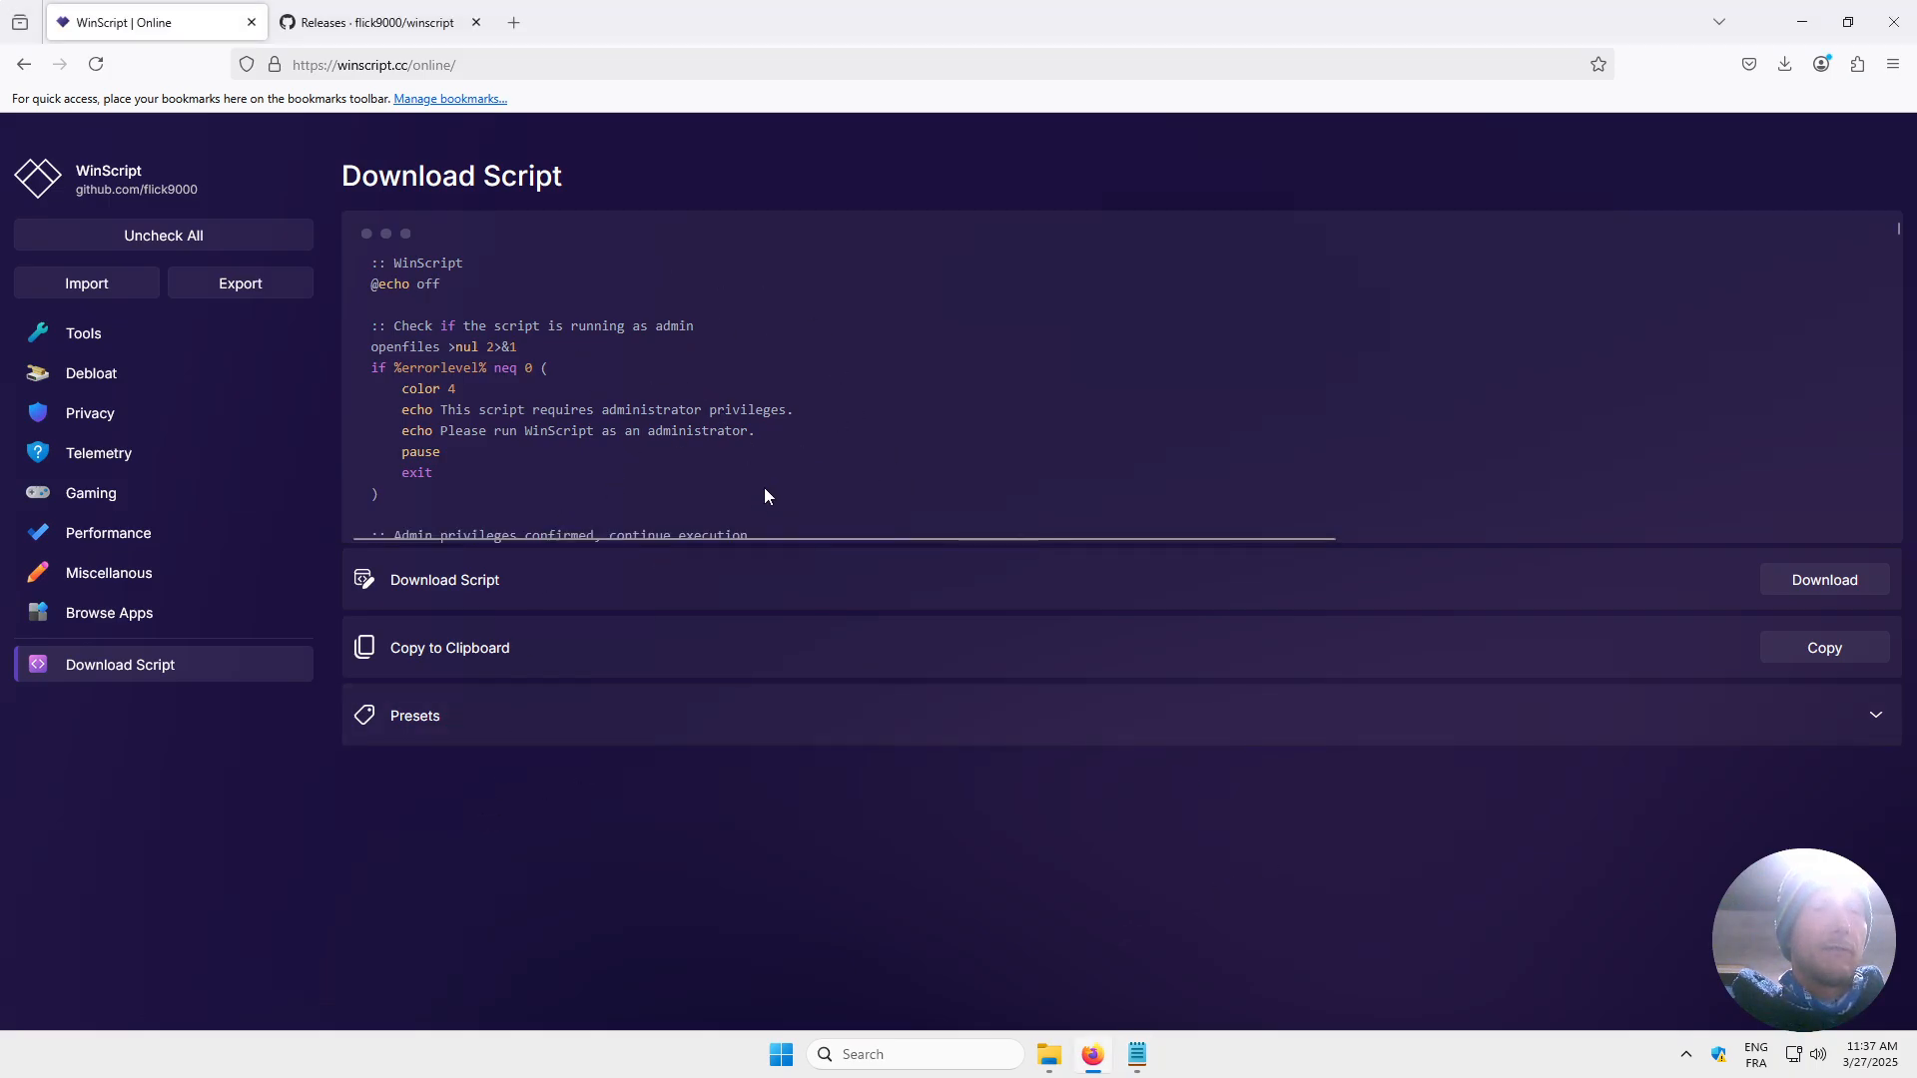
key(alt+Tab)
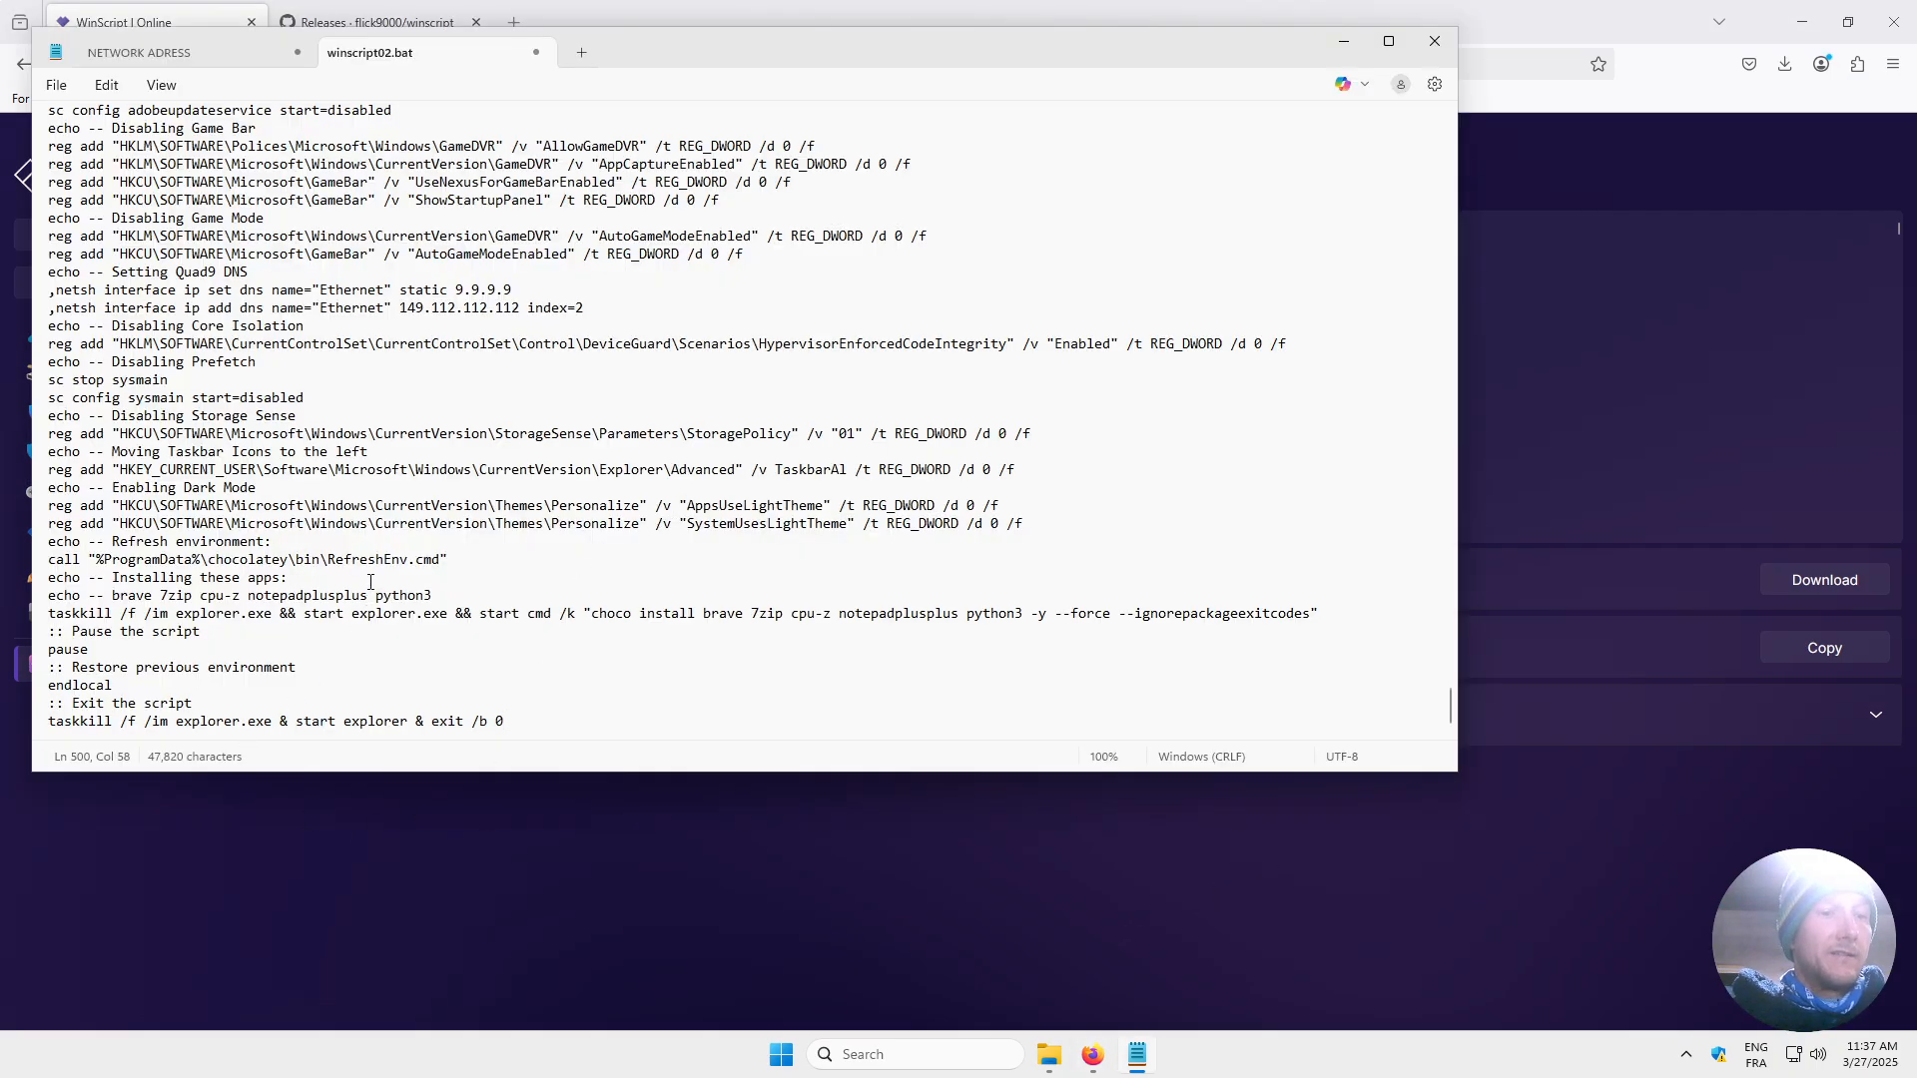
Save winscript02.bat and close Notepad.
click(63, 87)
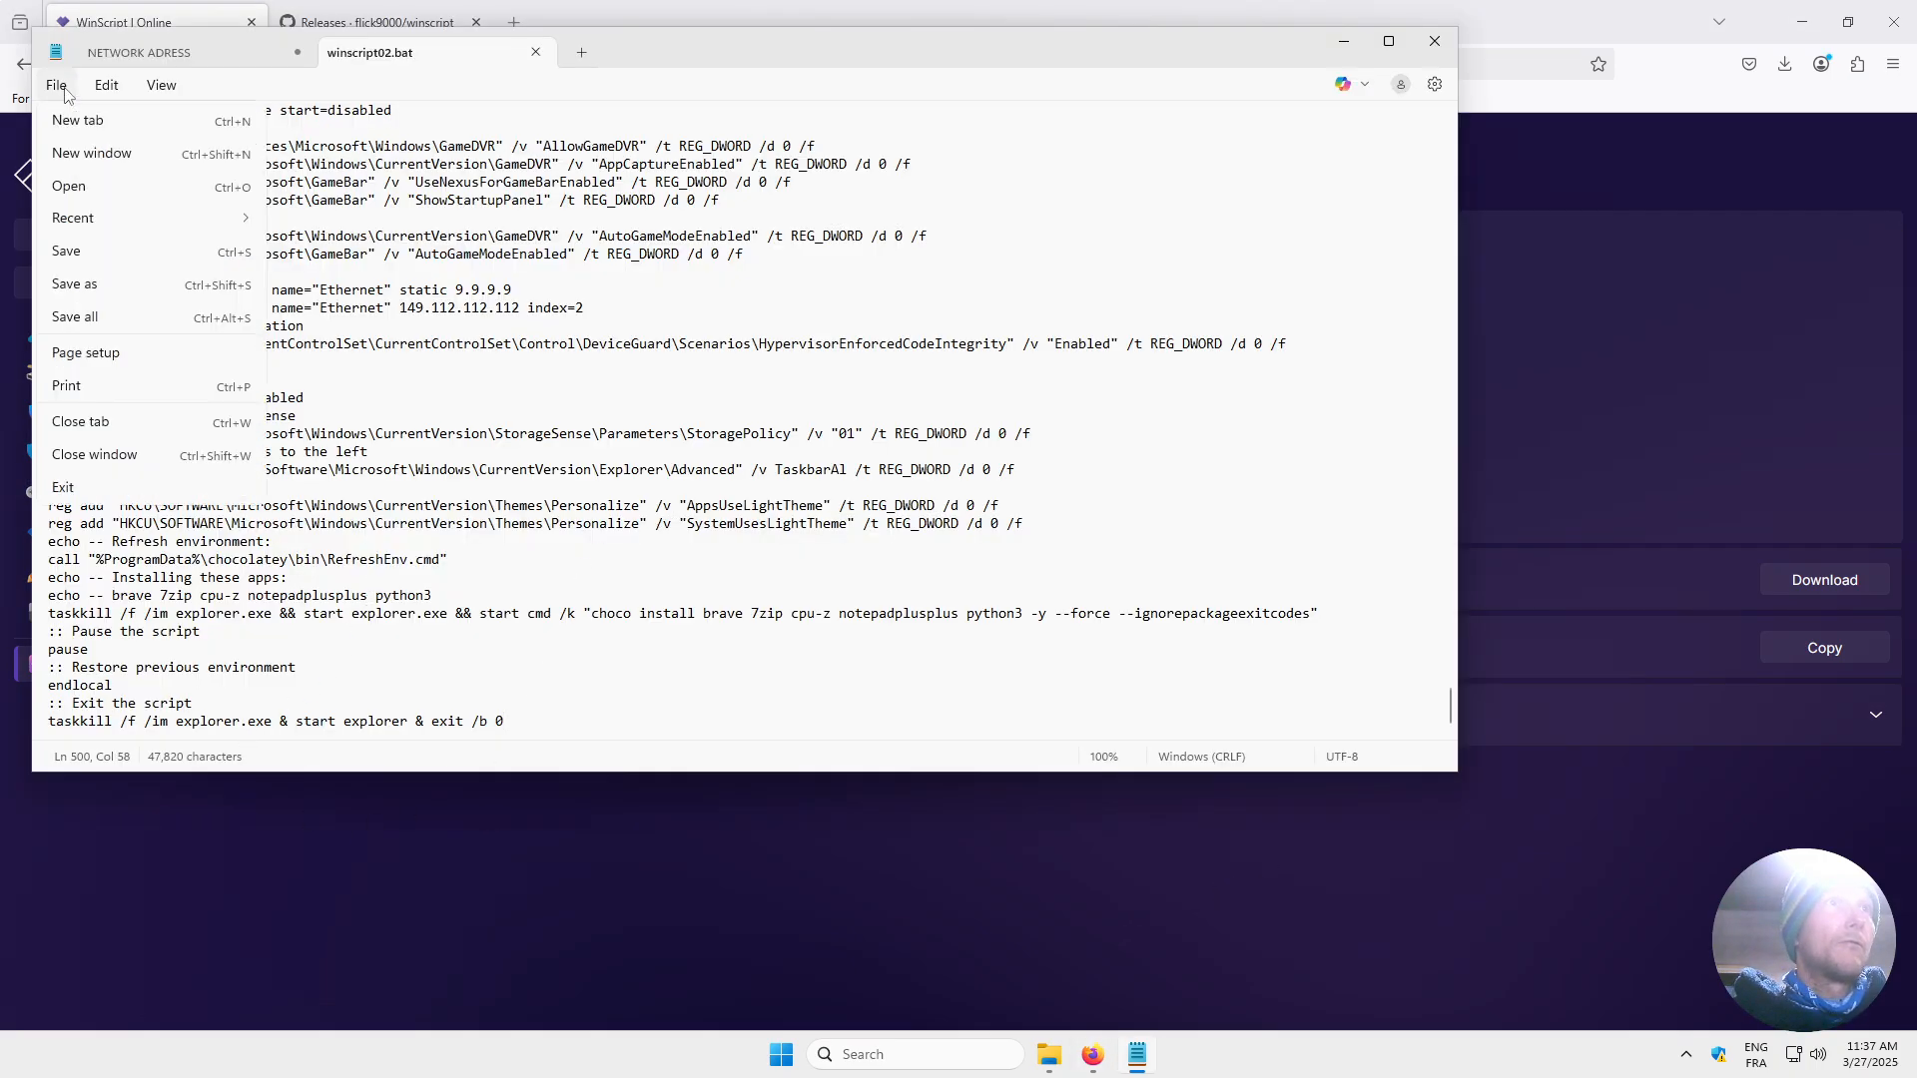
click(127, 256)
click(1435, 41)
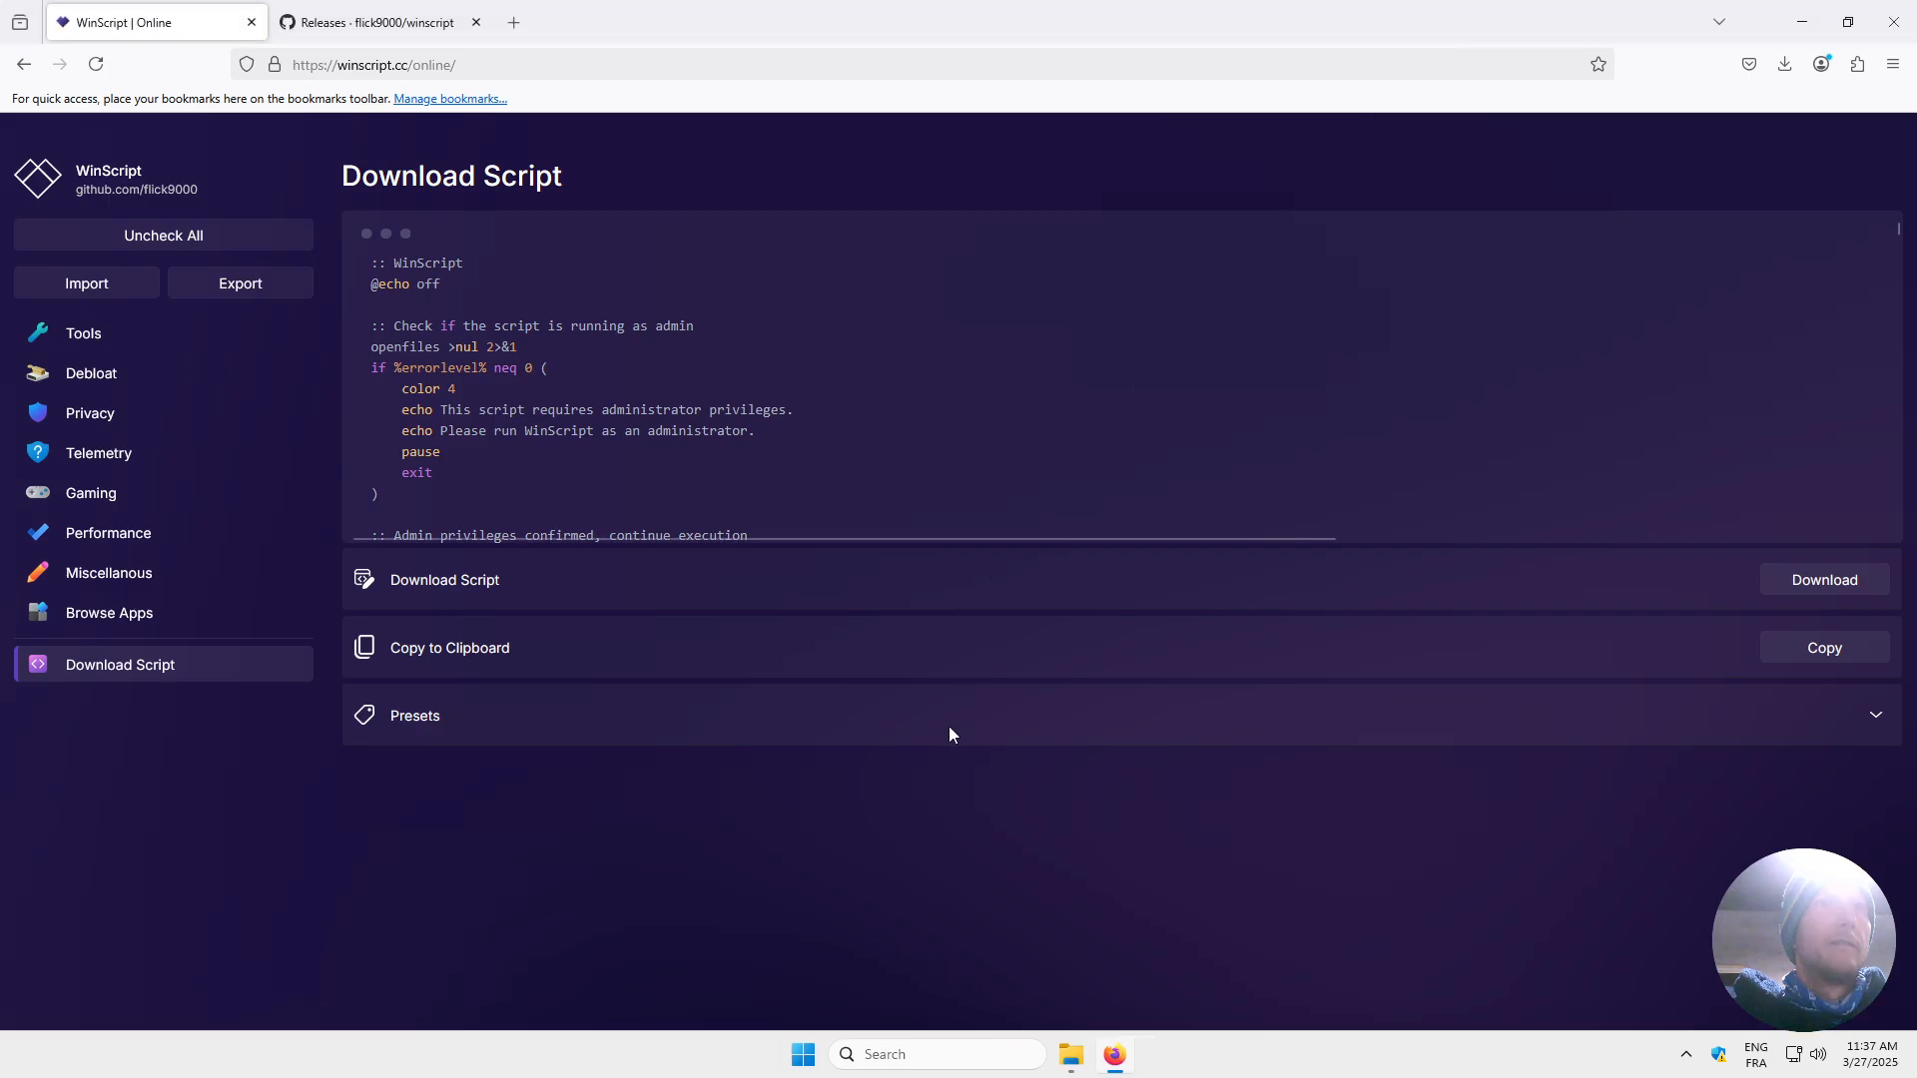
Return to the Downloads folder in File Explorer and view the properties of winscript02.bat.
click(1071, 1054)
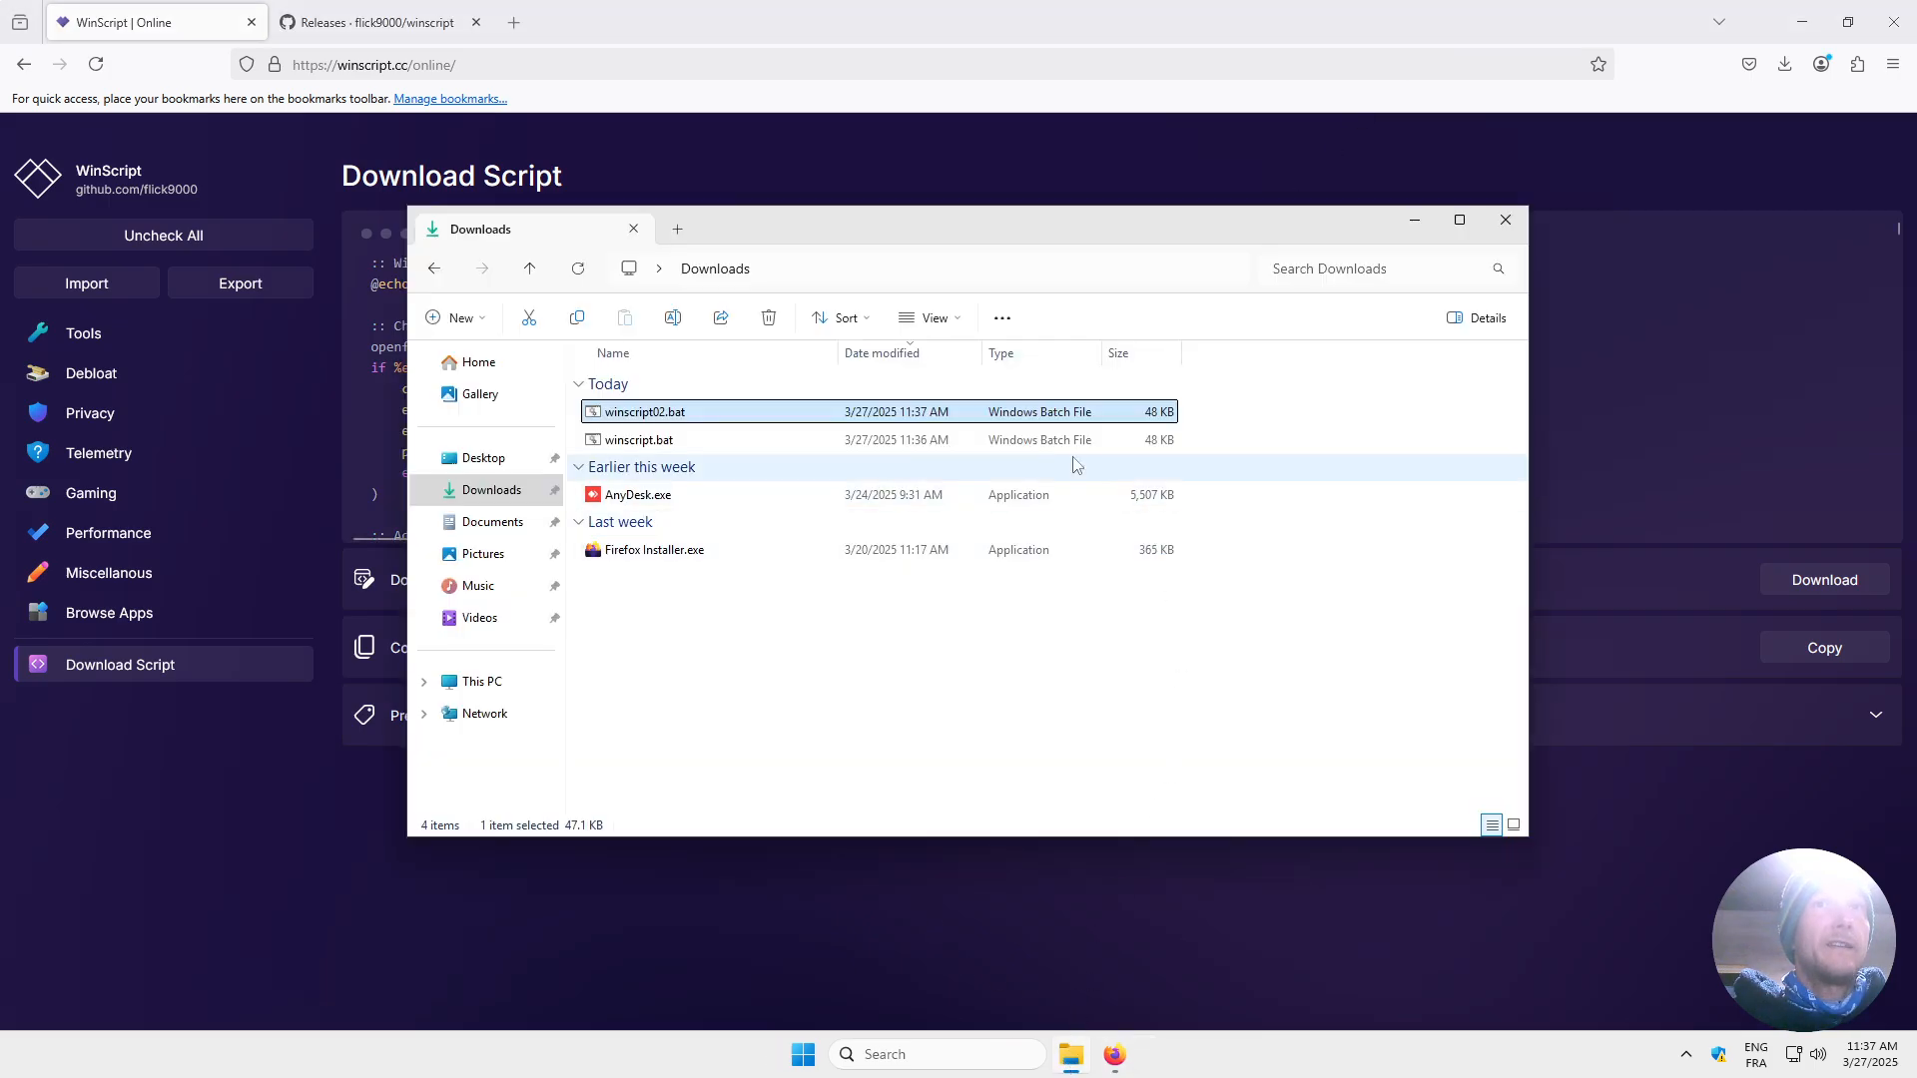
right_click(659, 416)
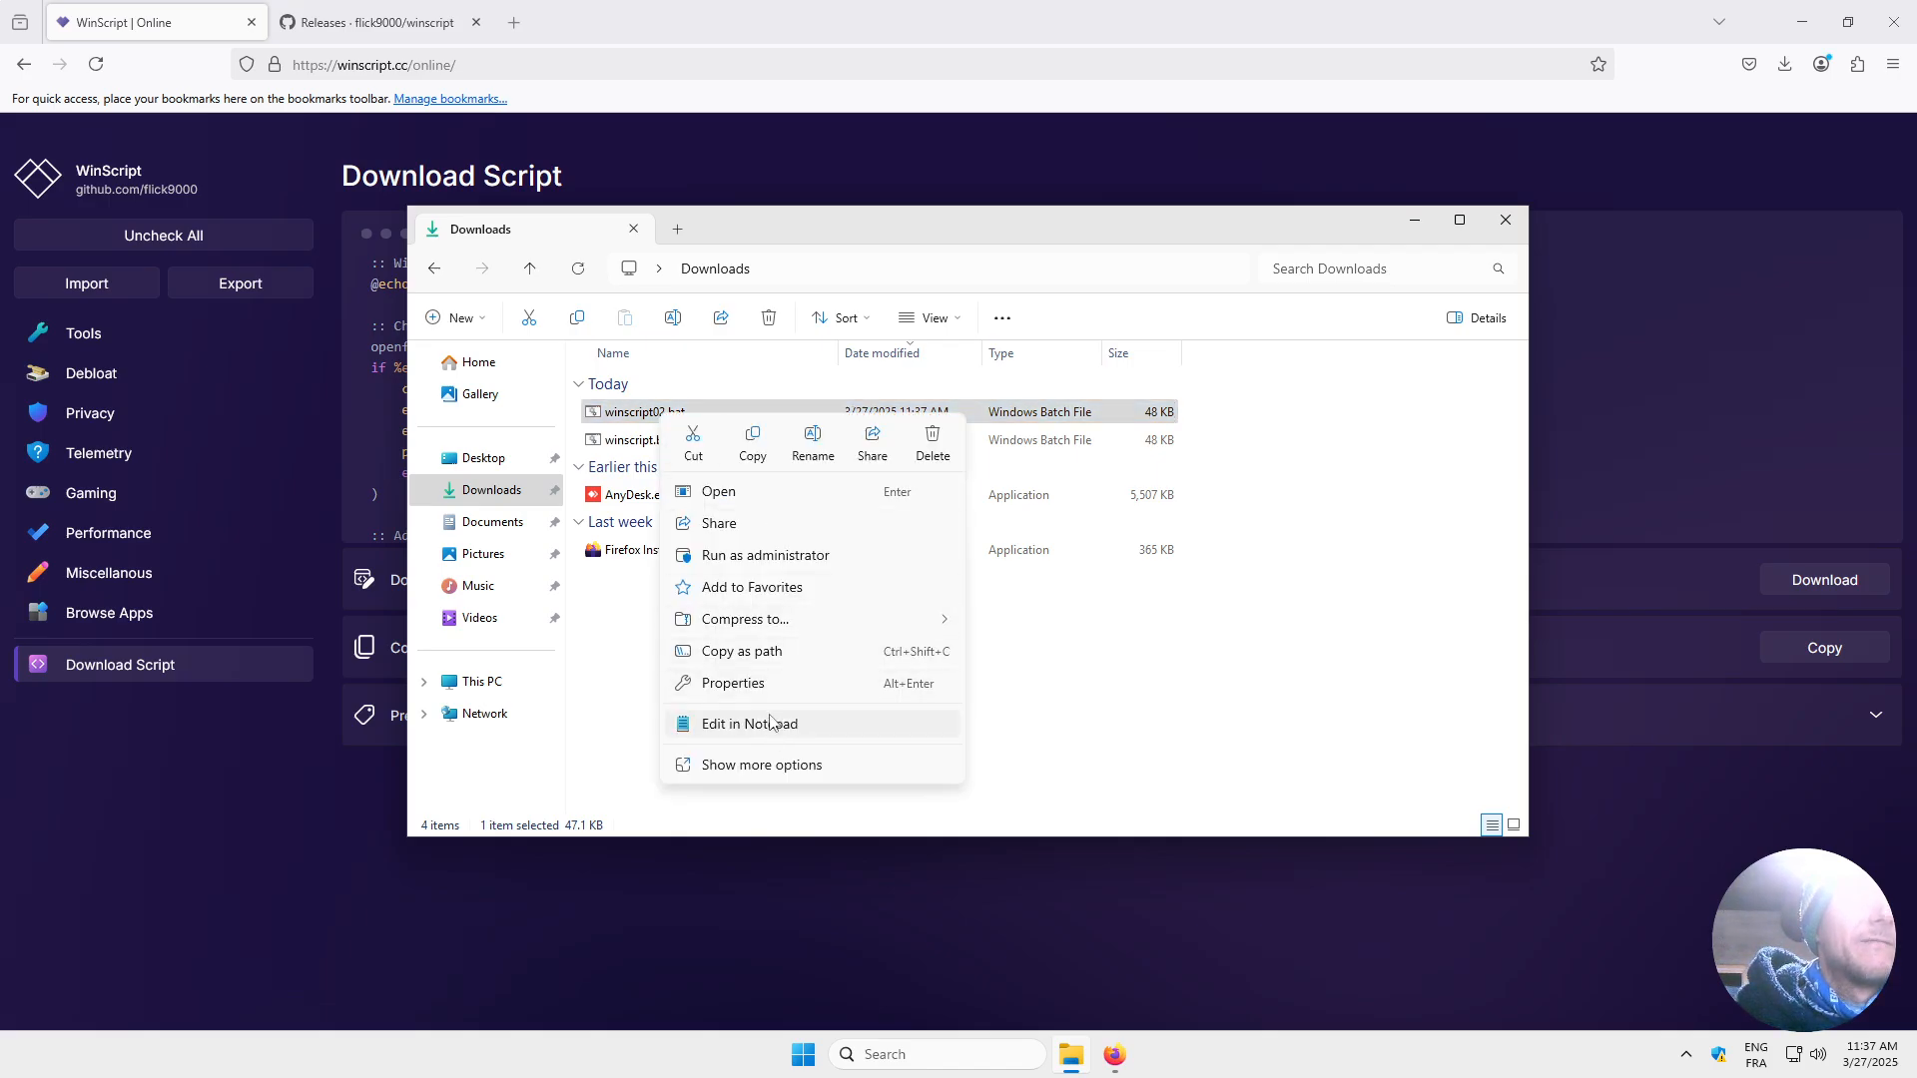
click(771, 689)
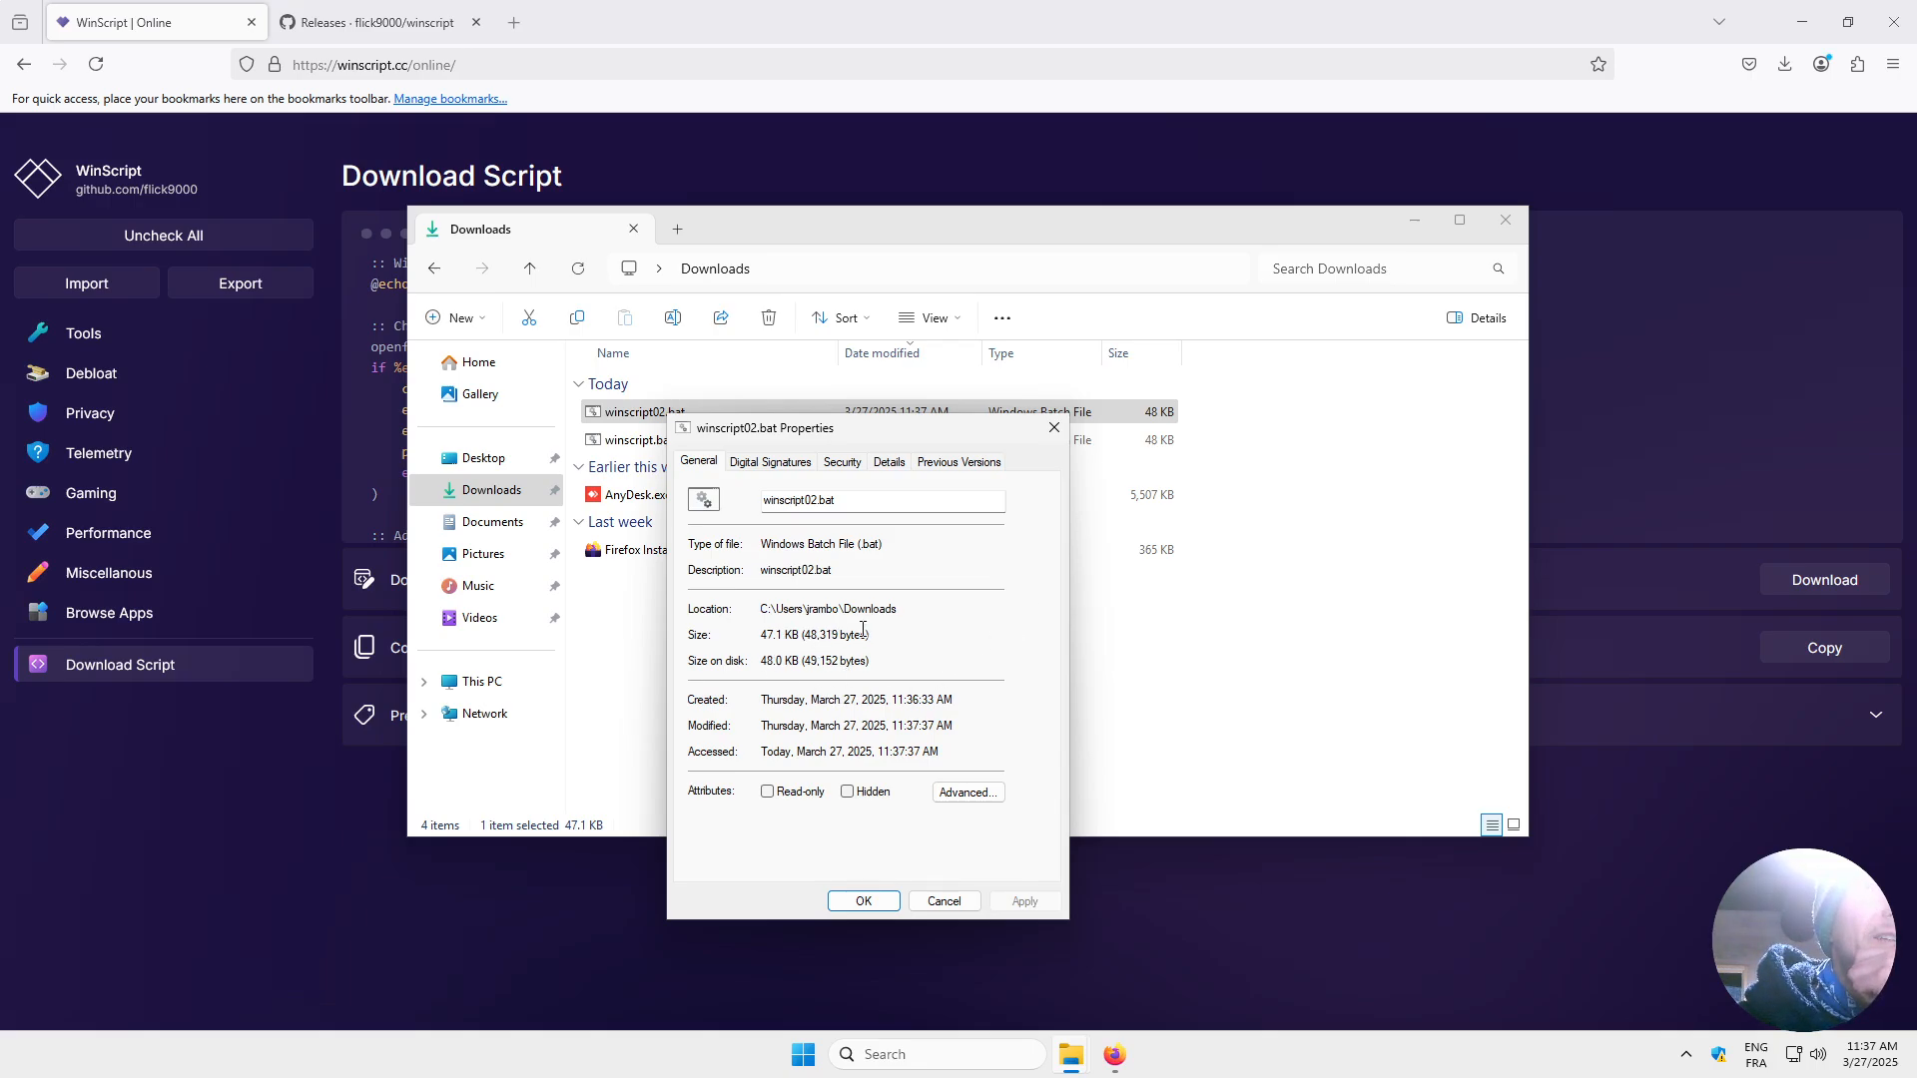
Close the winscript02.bat properties, check the properties of winscript.bat for comparison, and close the browser window.
click(1054, 427)
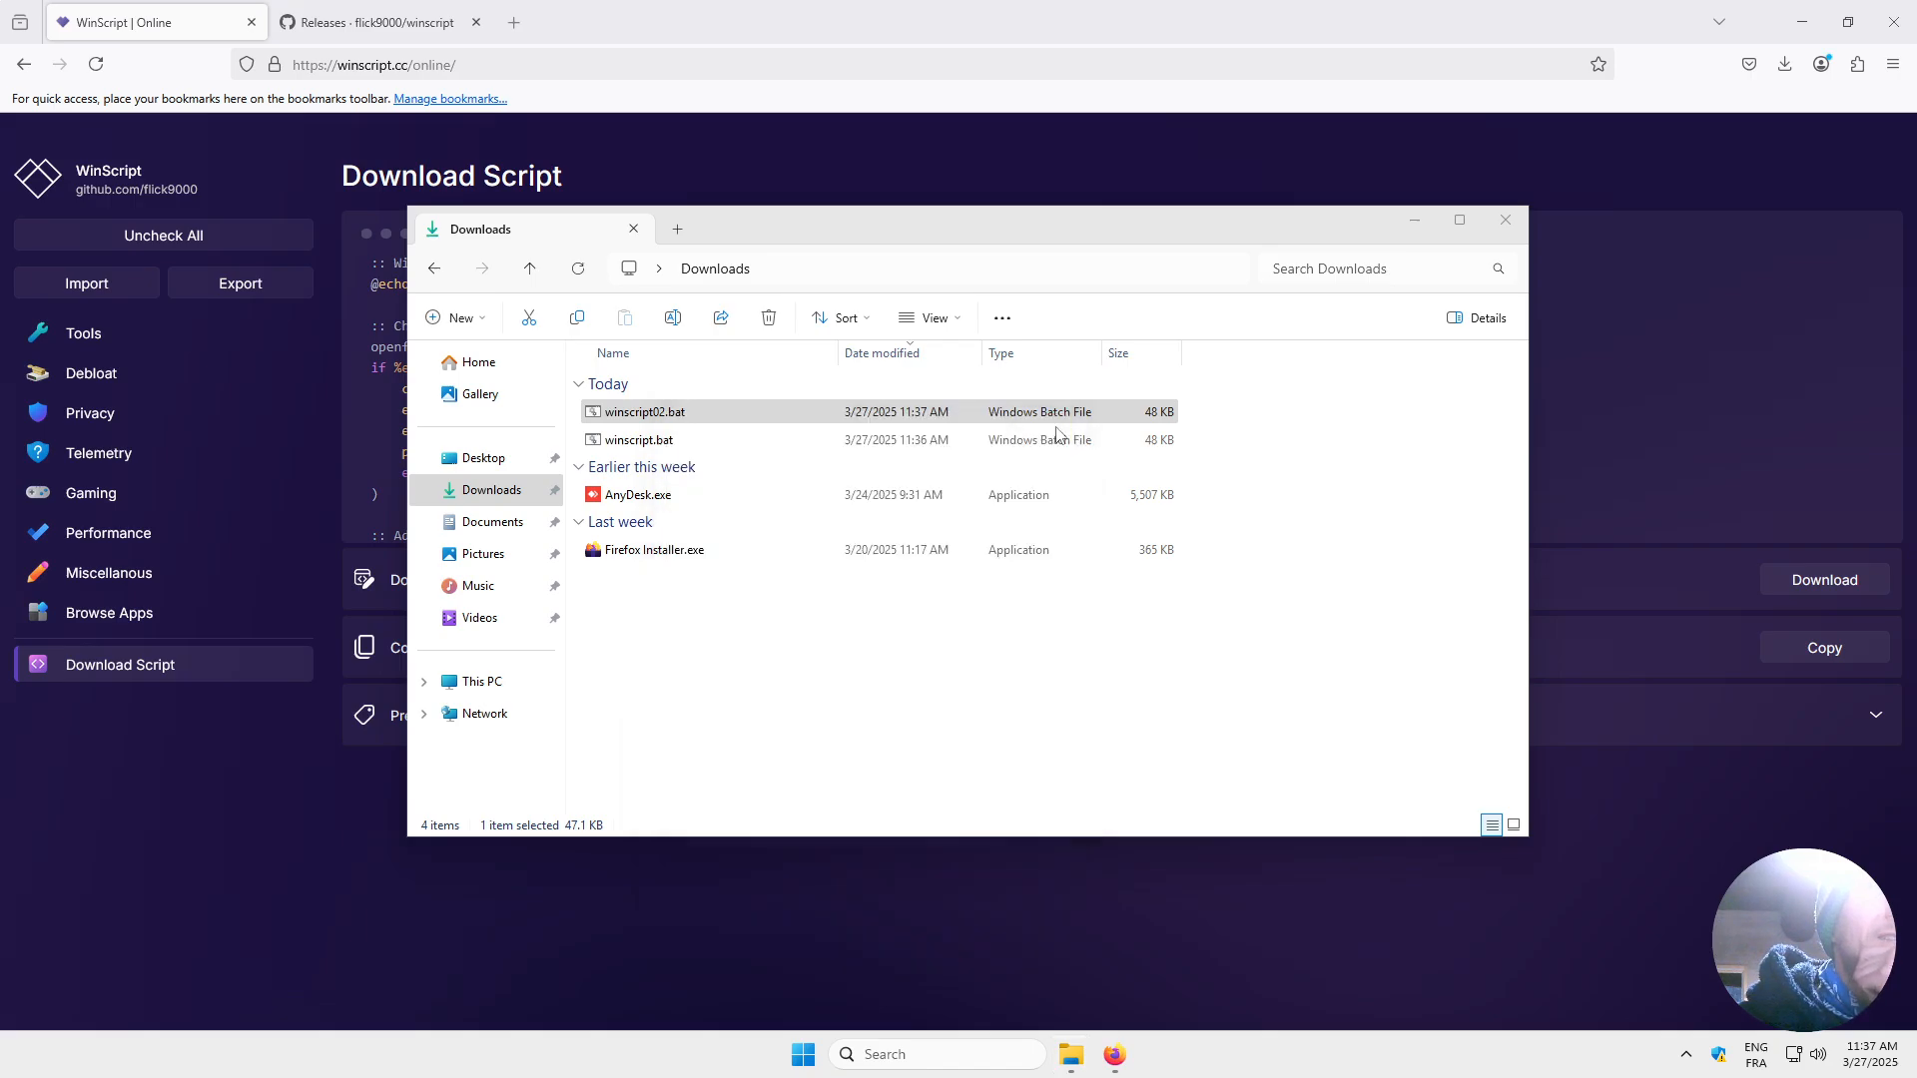
click(732, 443)
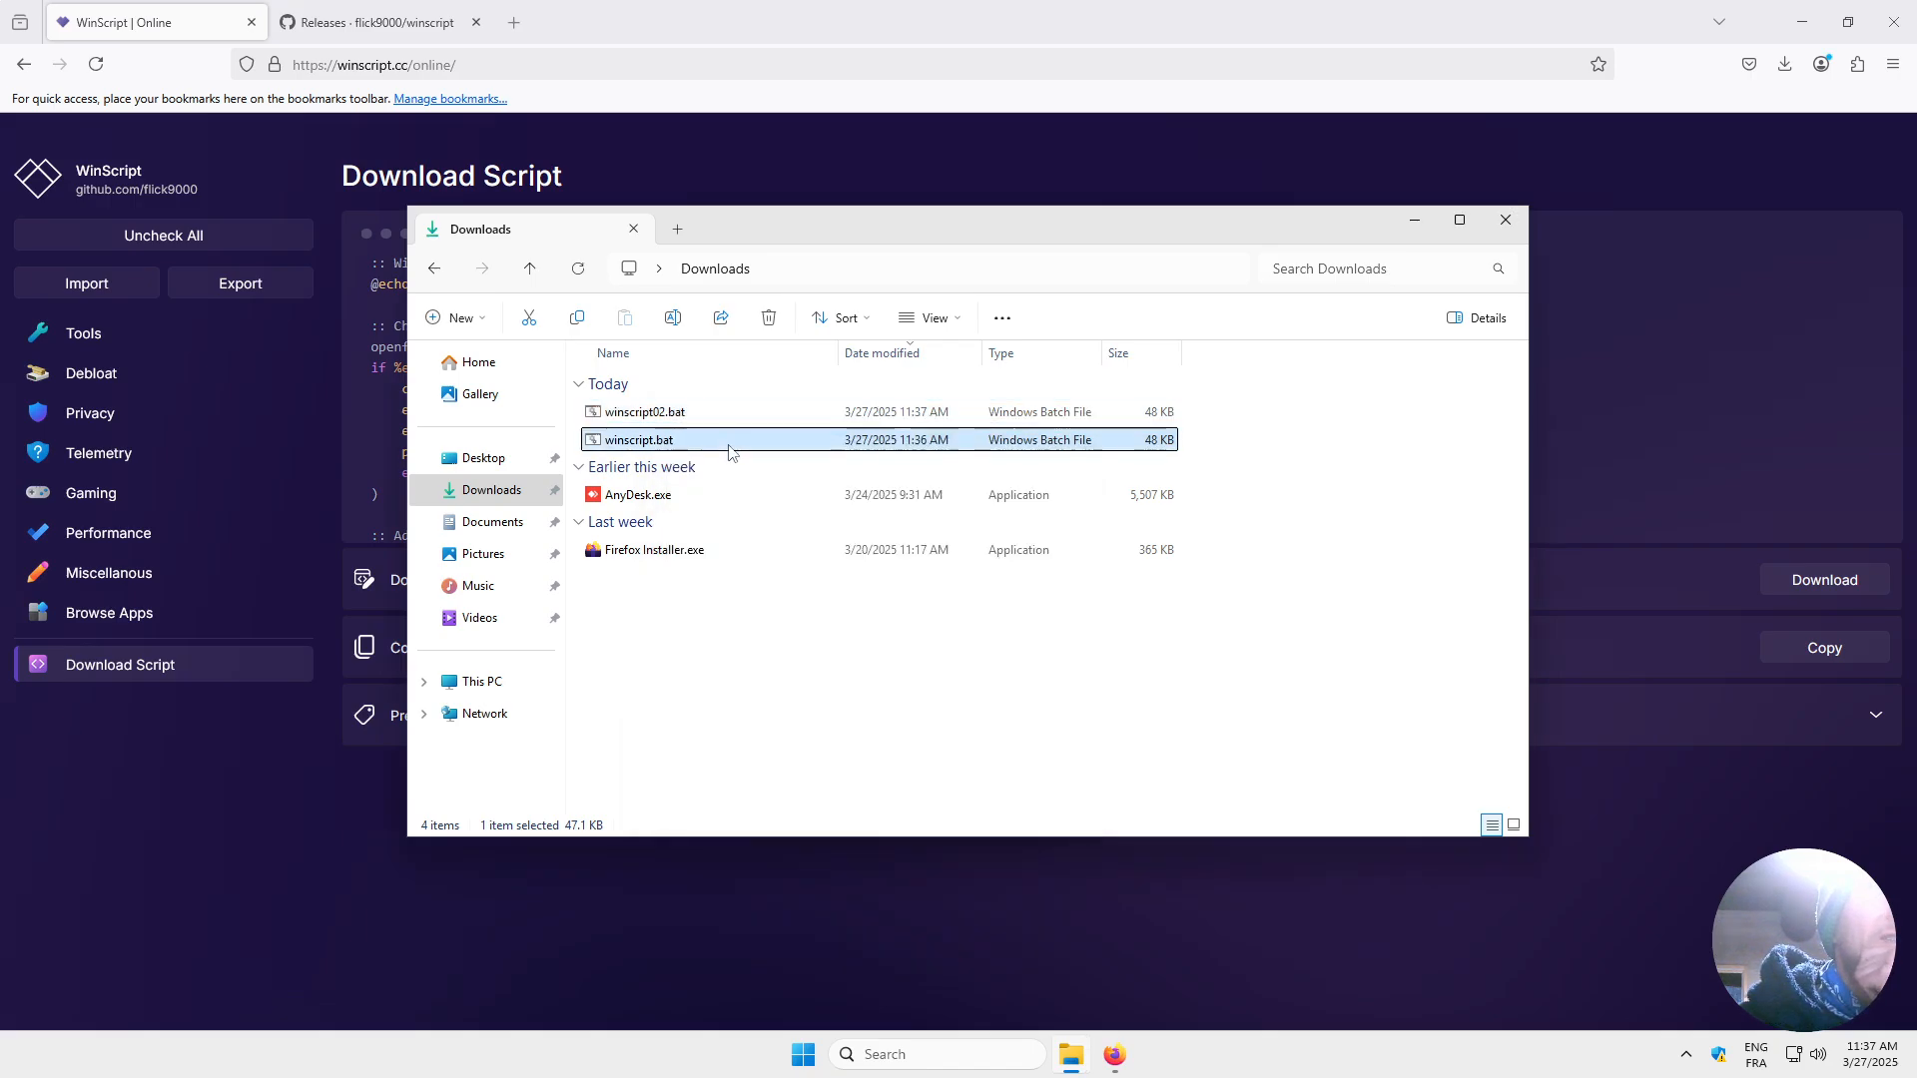
right_click(641, 446)
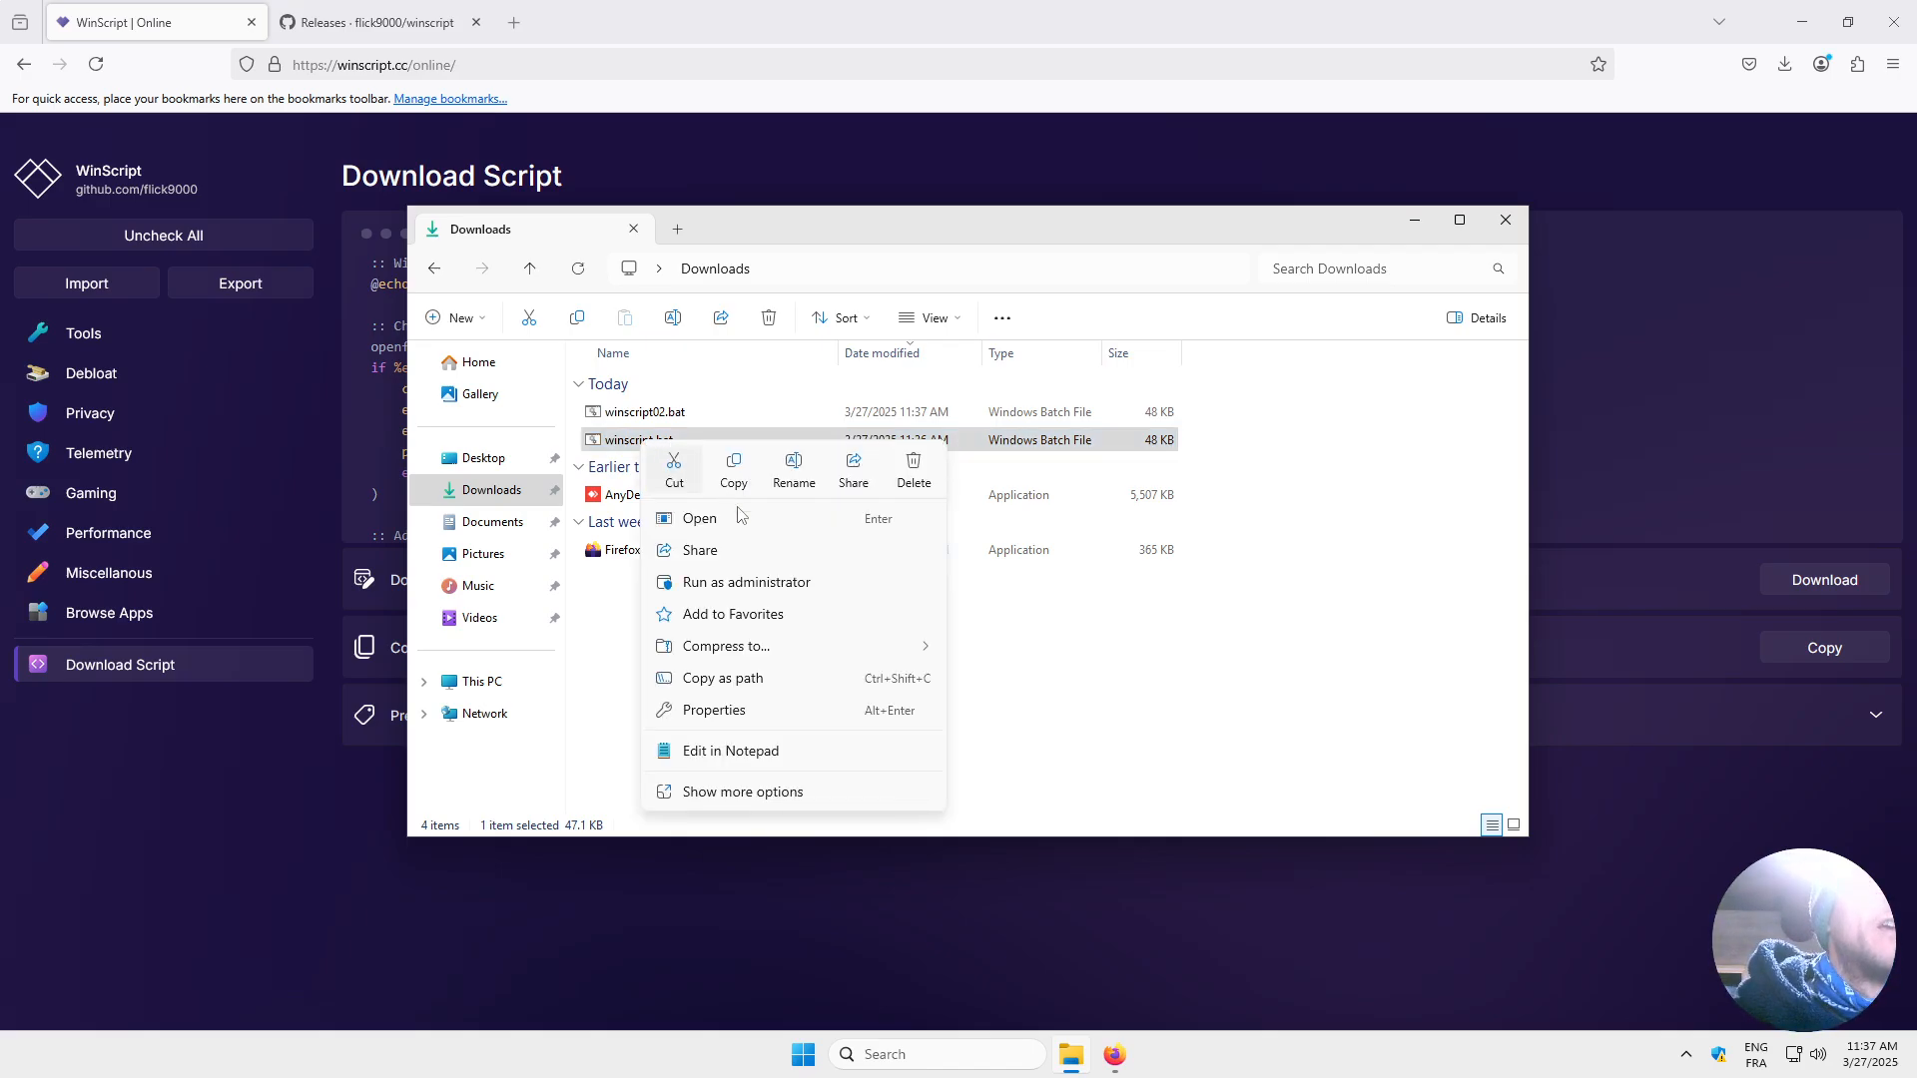
click(760, 711)
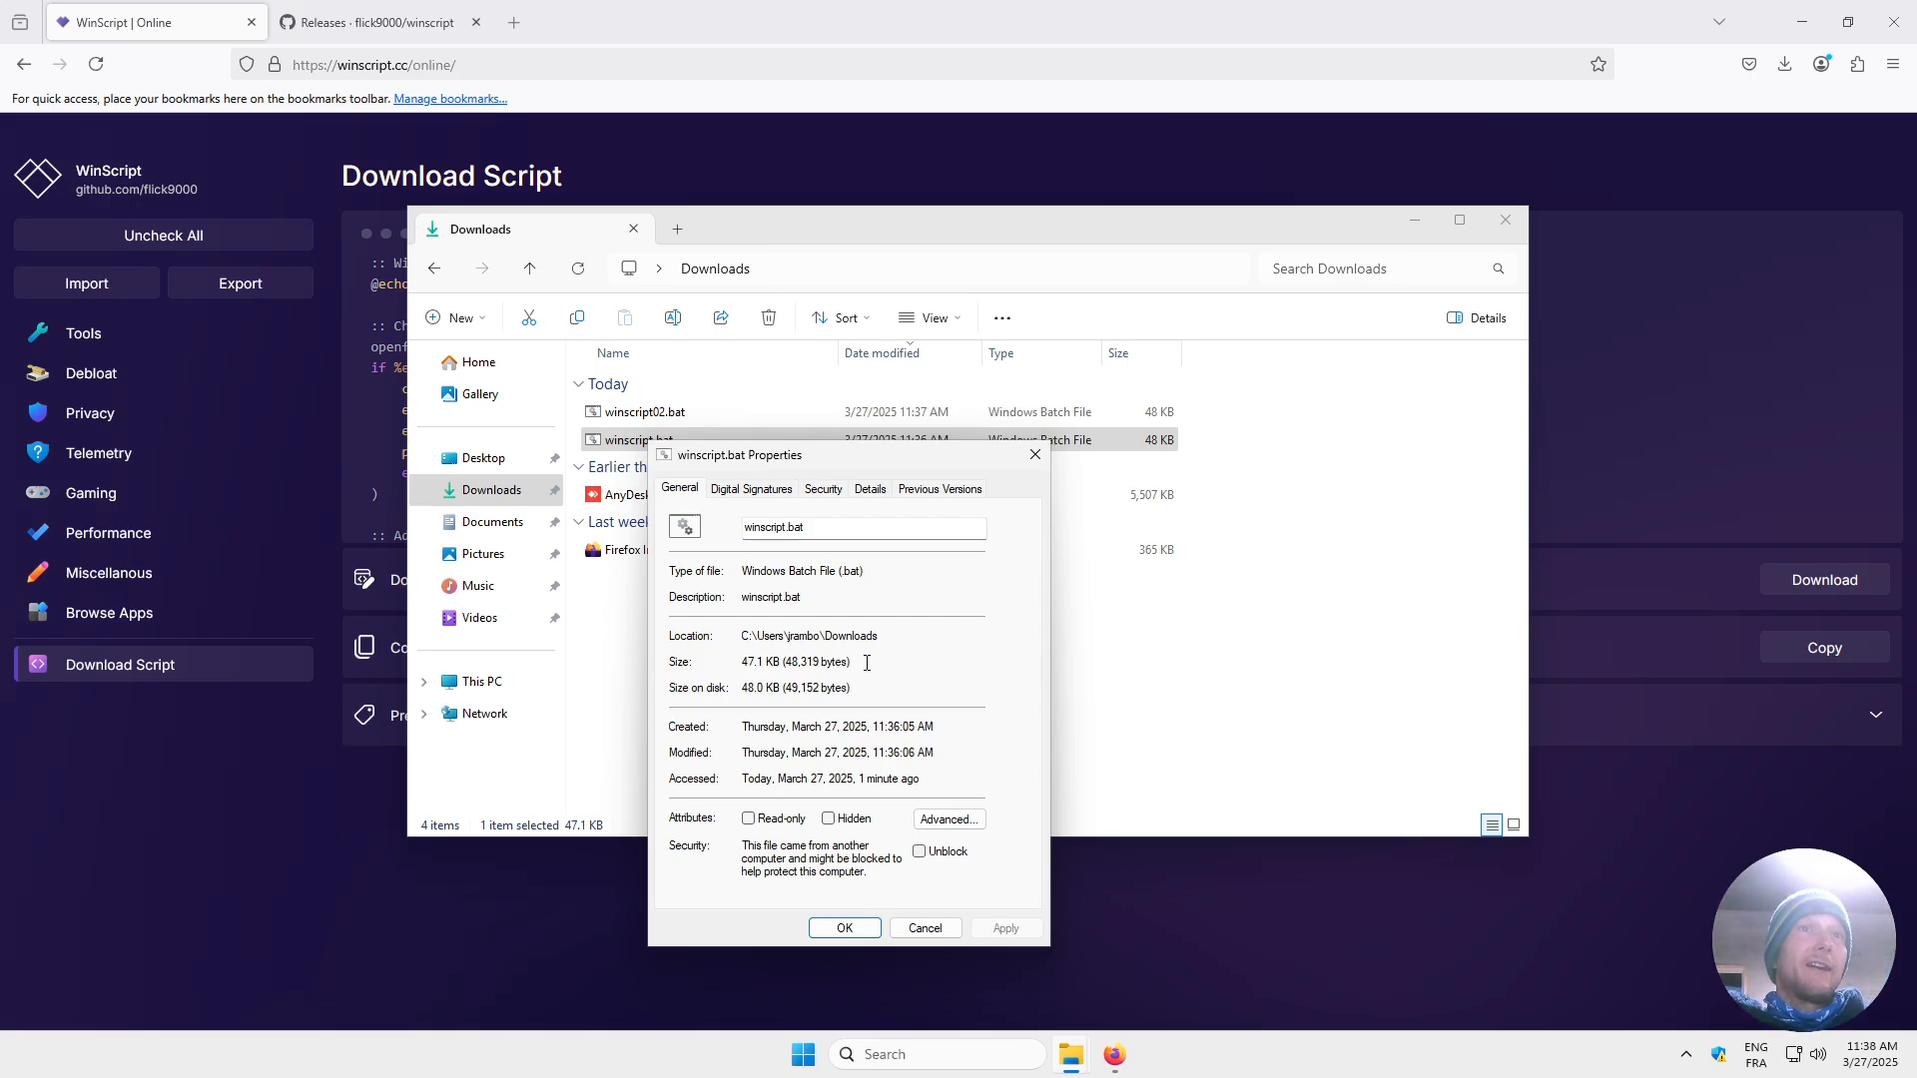
click(1038, 454)
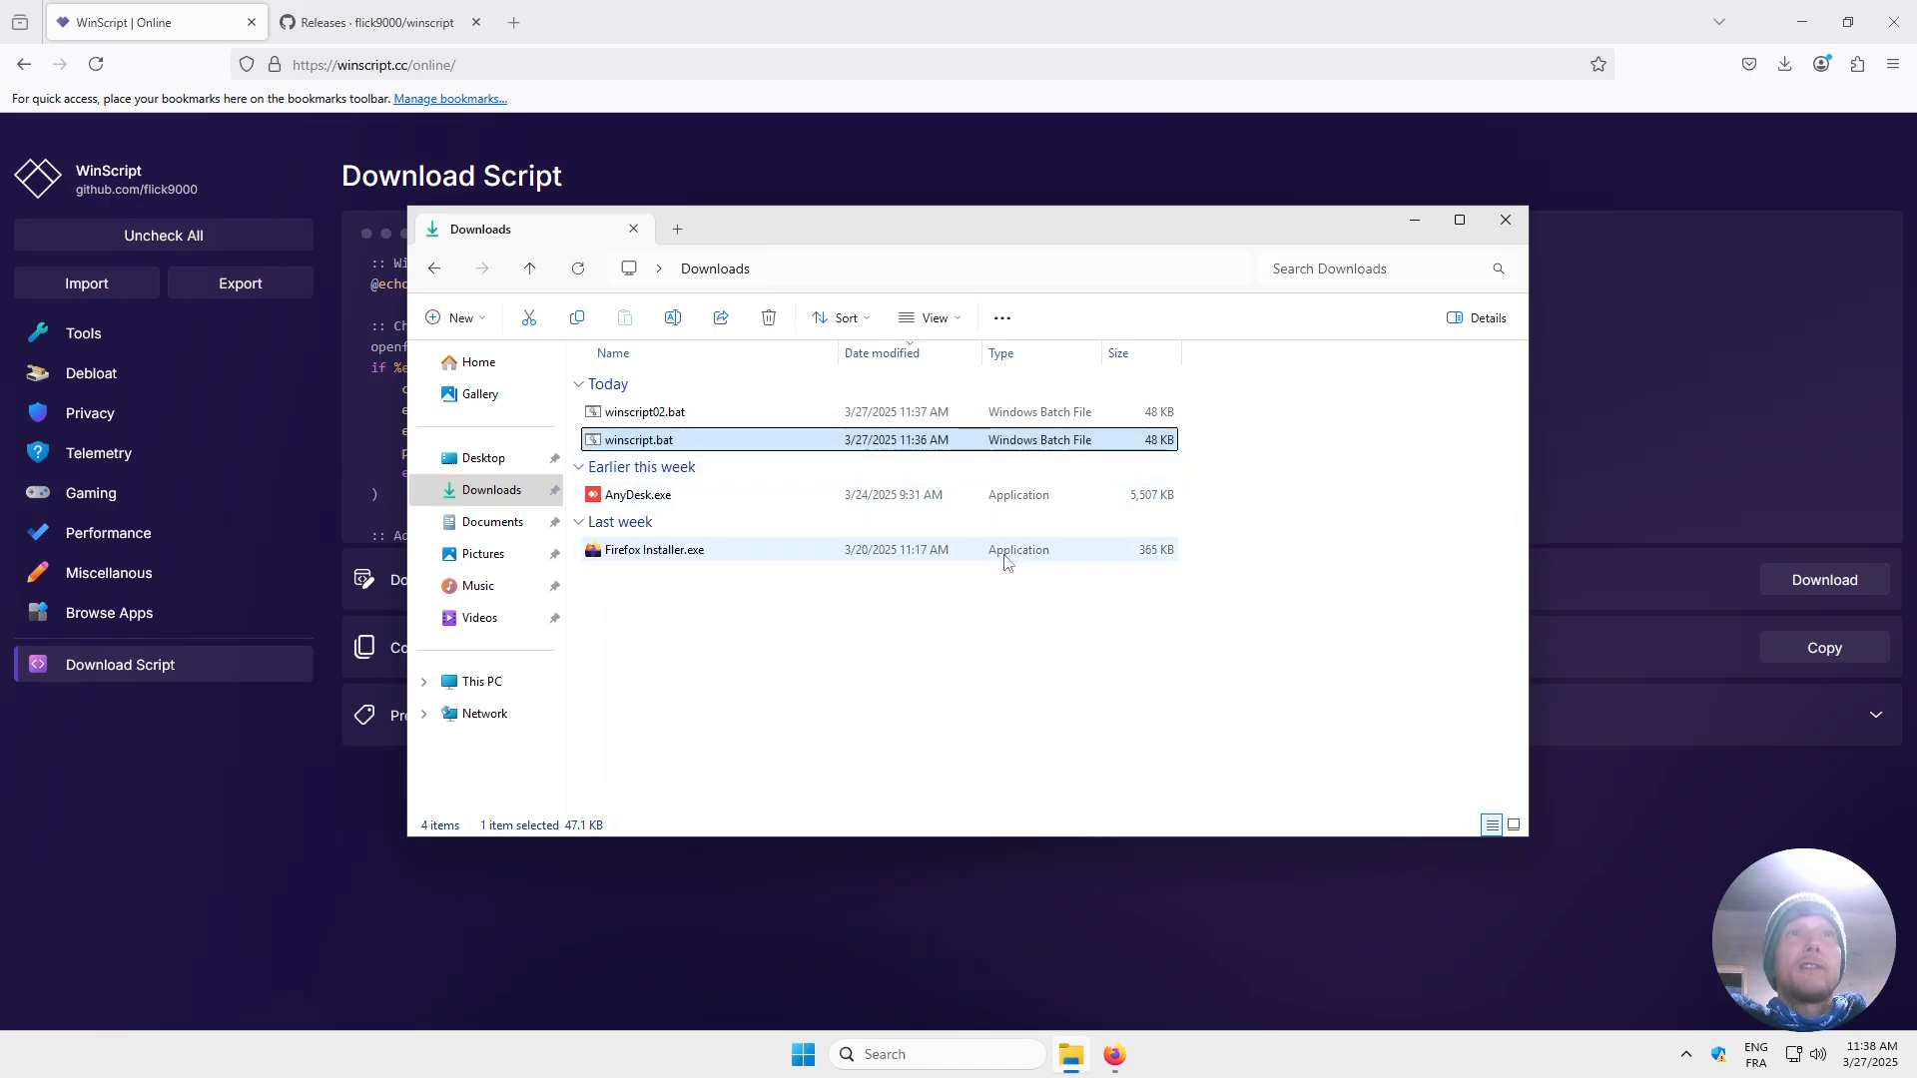
click(1894, 22)
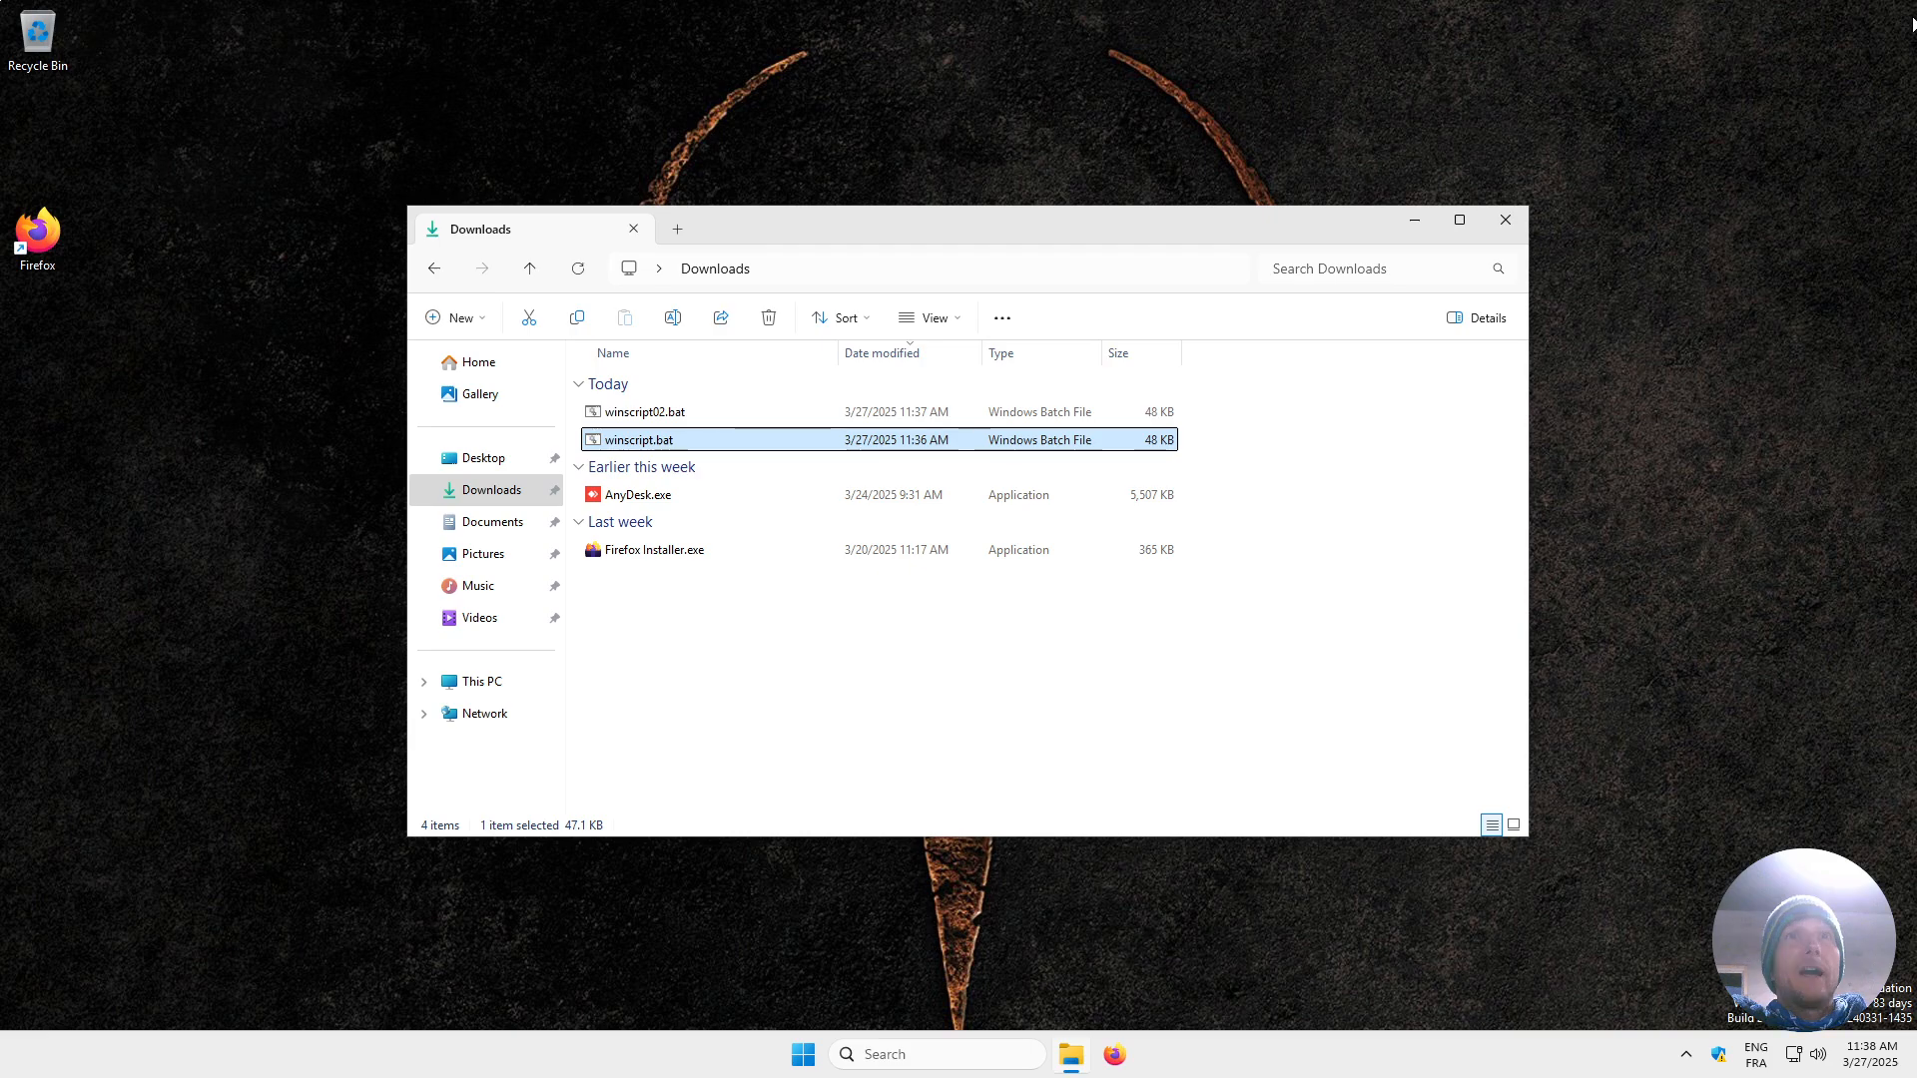
double_click(655, 445)
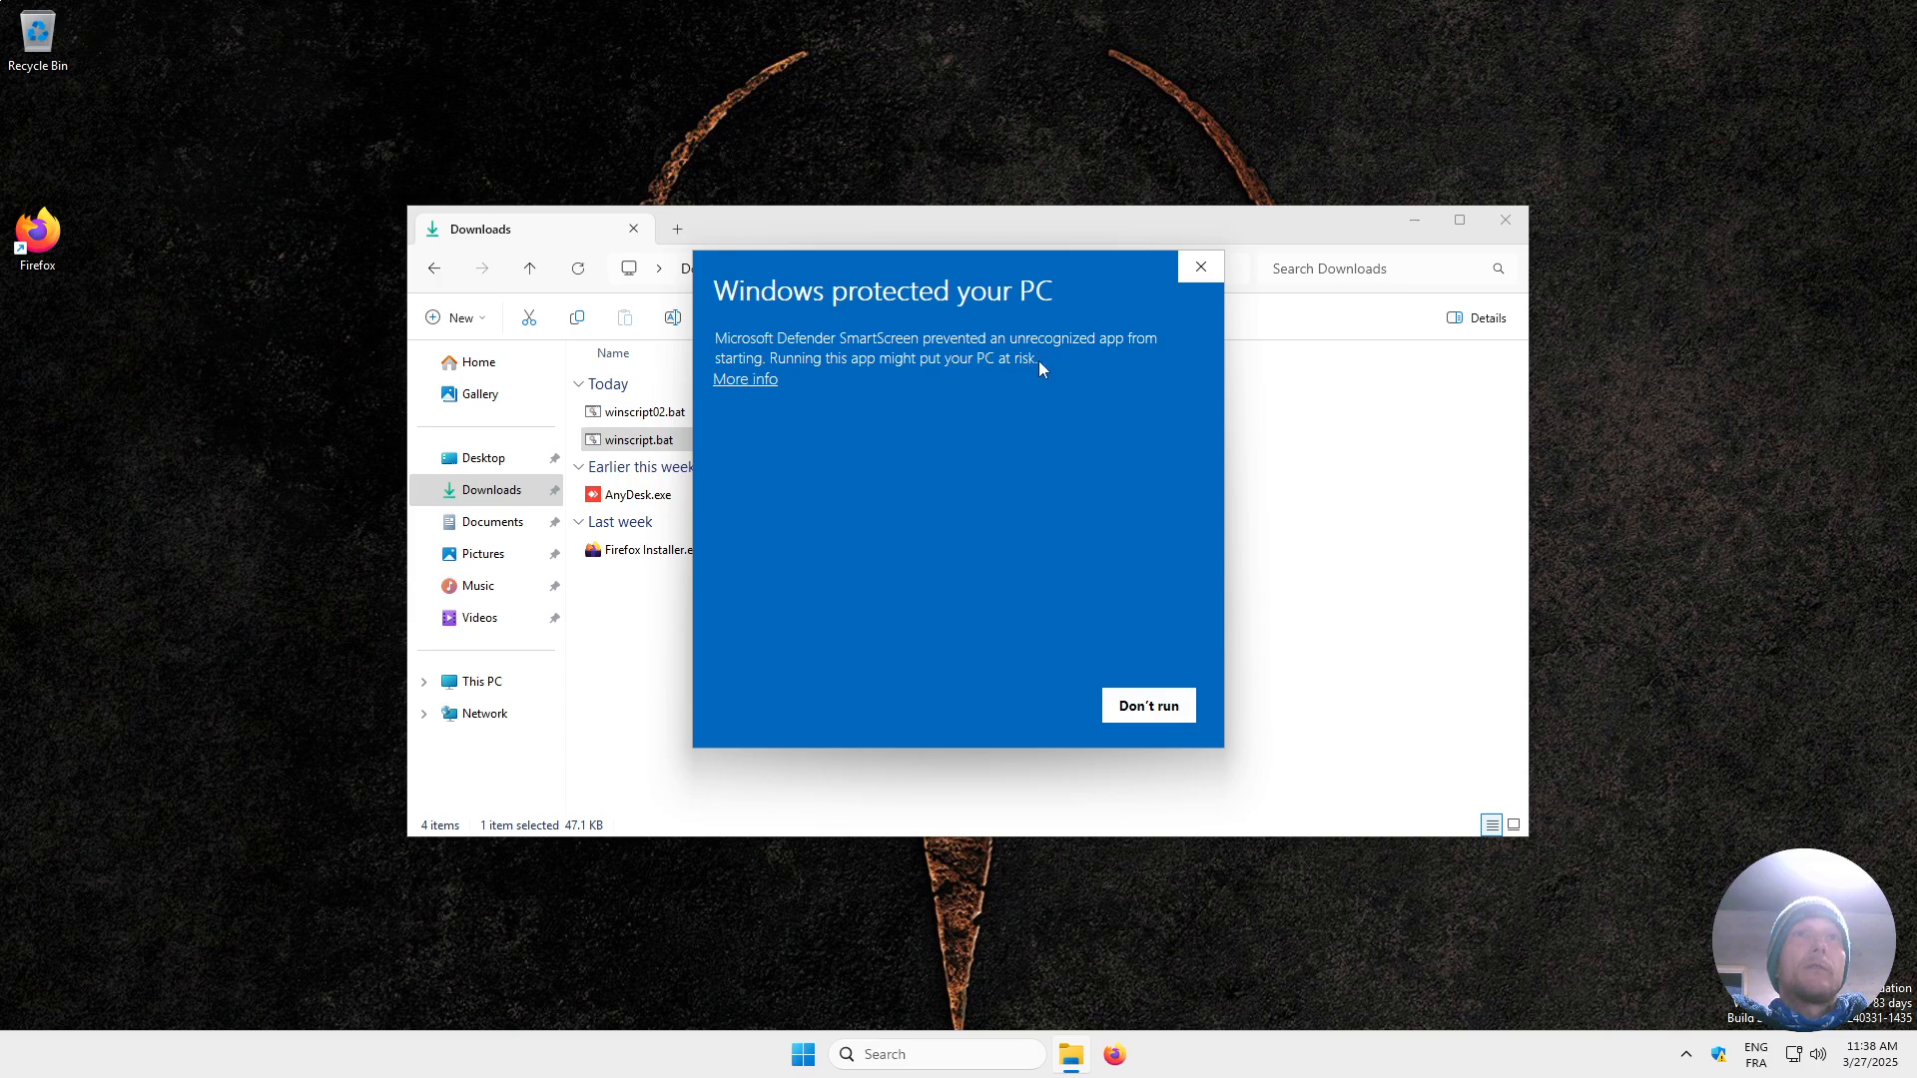
click(767, 380)
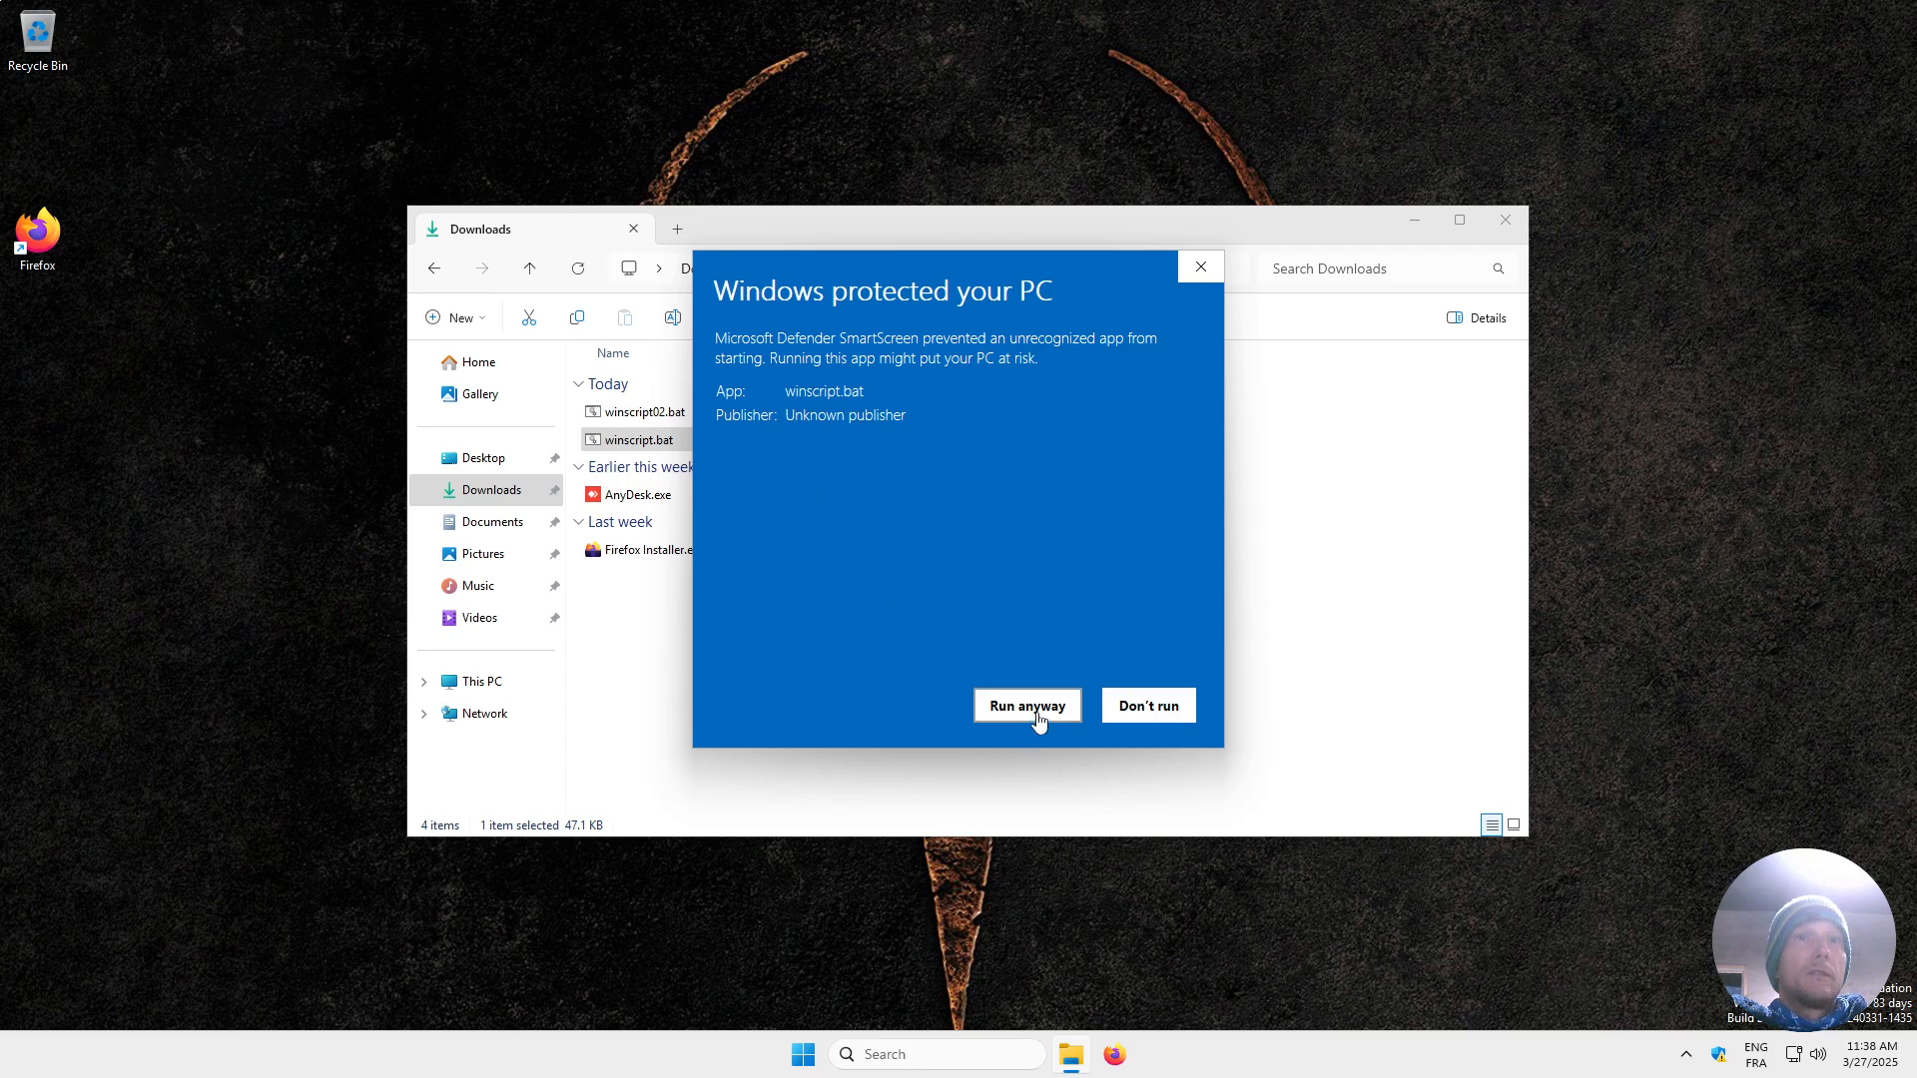
click(1146, 709)
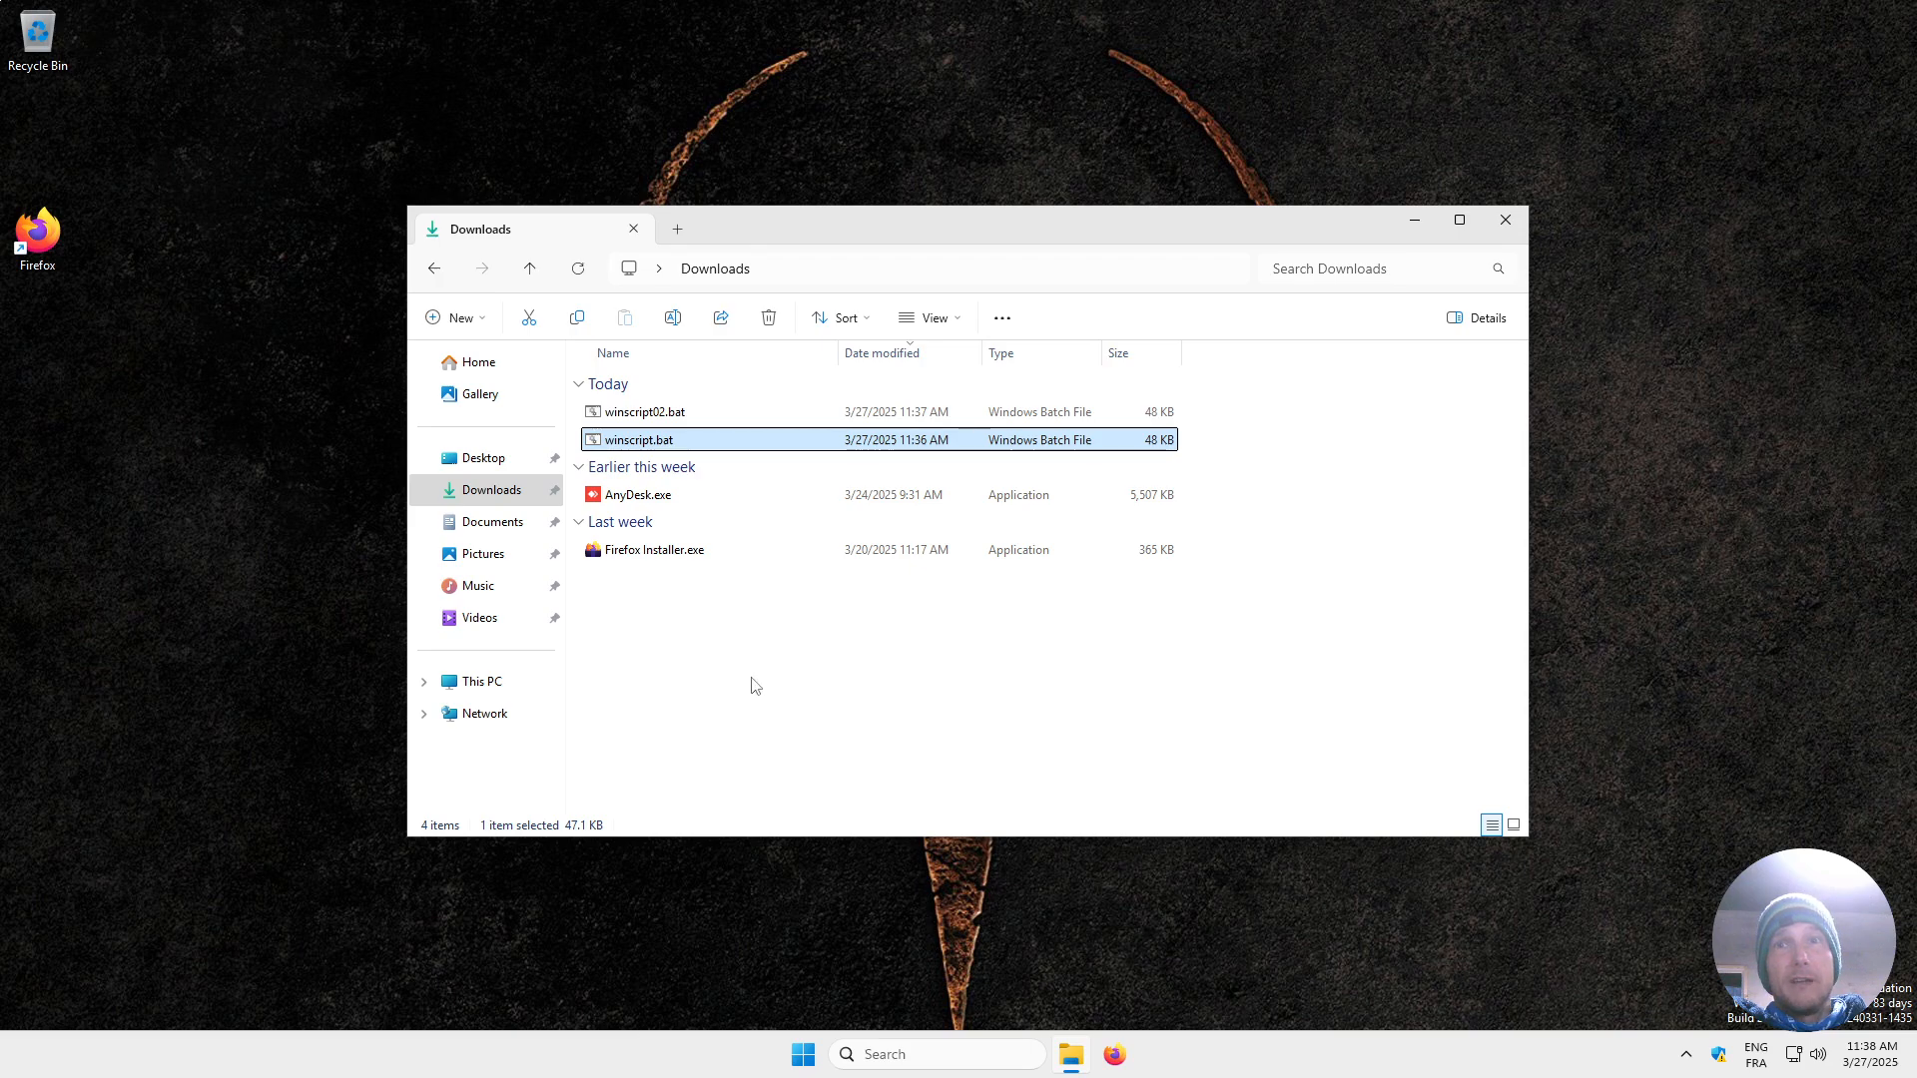
Run winscript.bat as administrator, choosing to run it despite the SmartScreen warning and allowing Windows Command Processor to make changes.
right_click(667, 447)
click(859, 590)
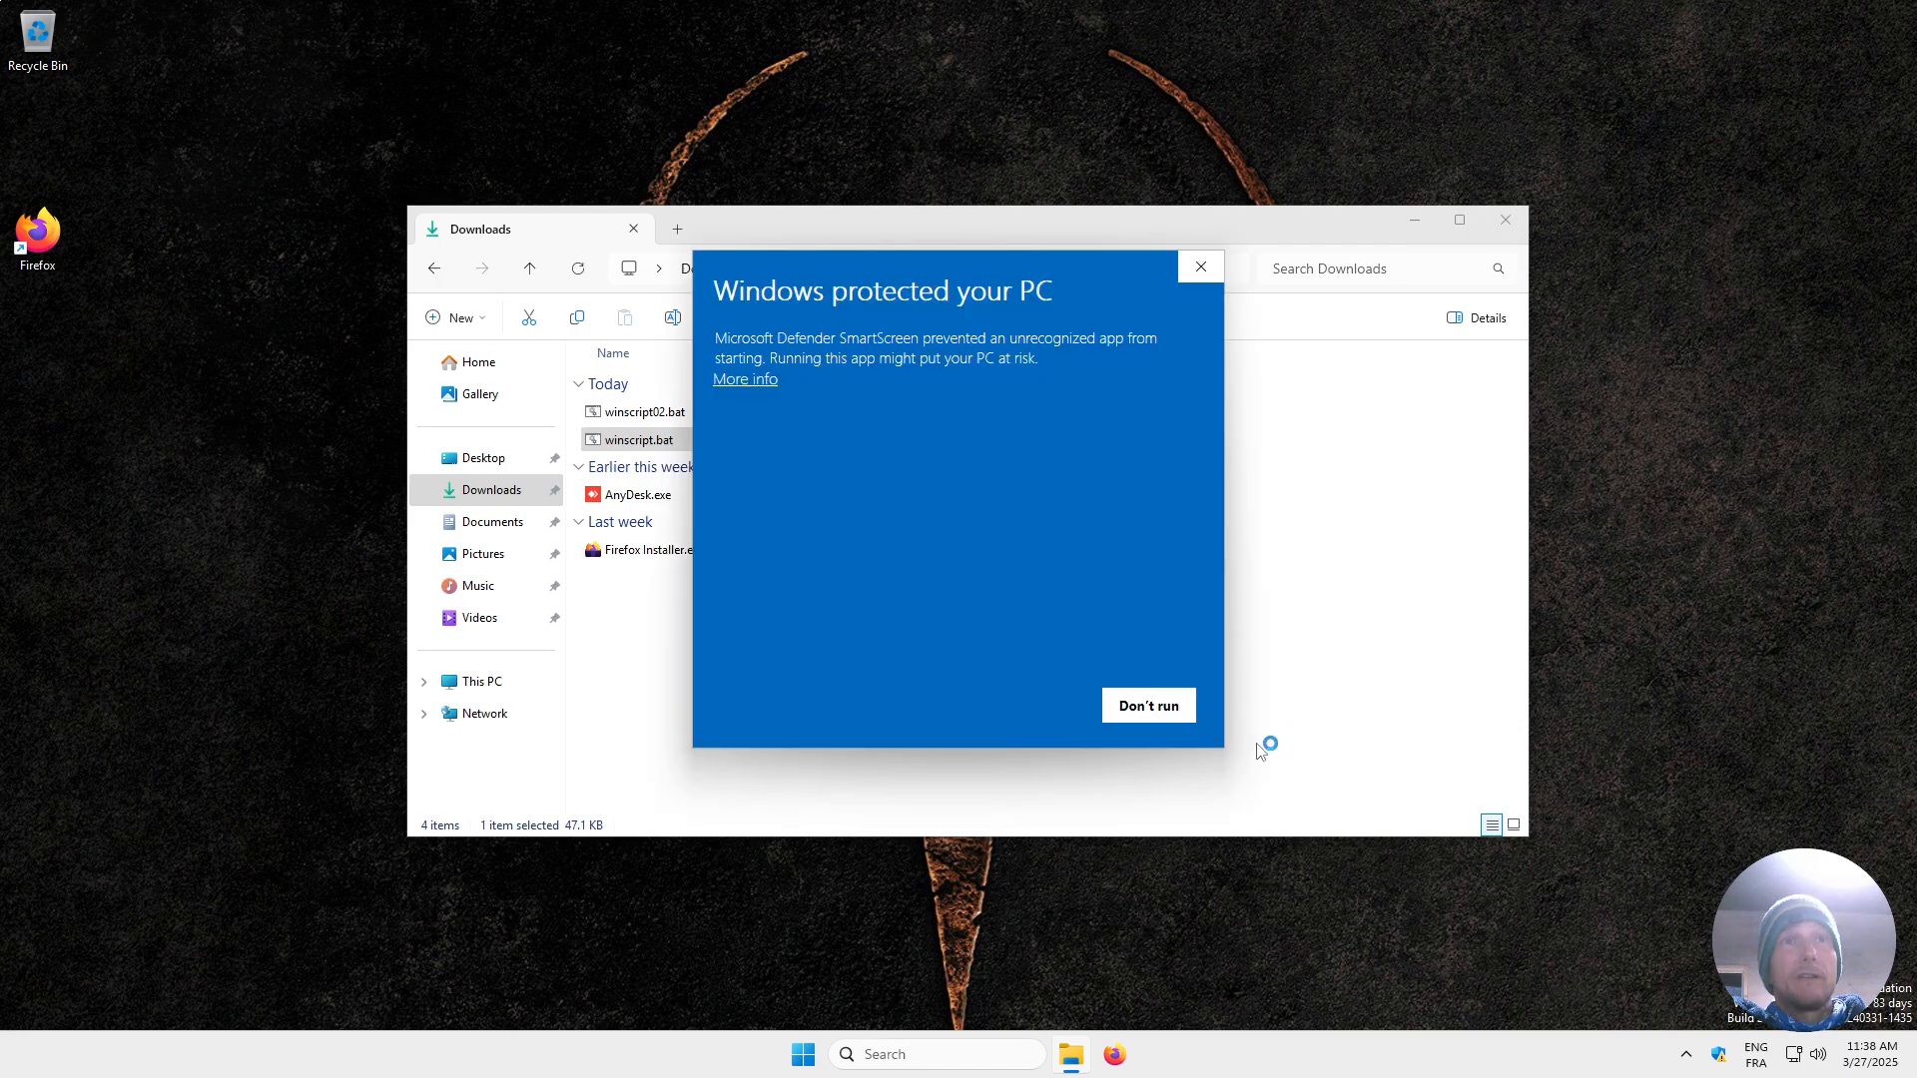
click(770, 381)
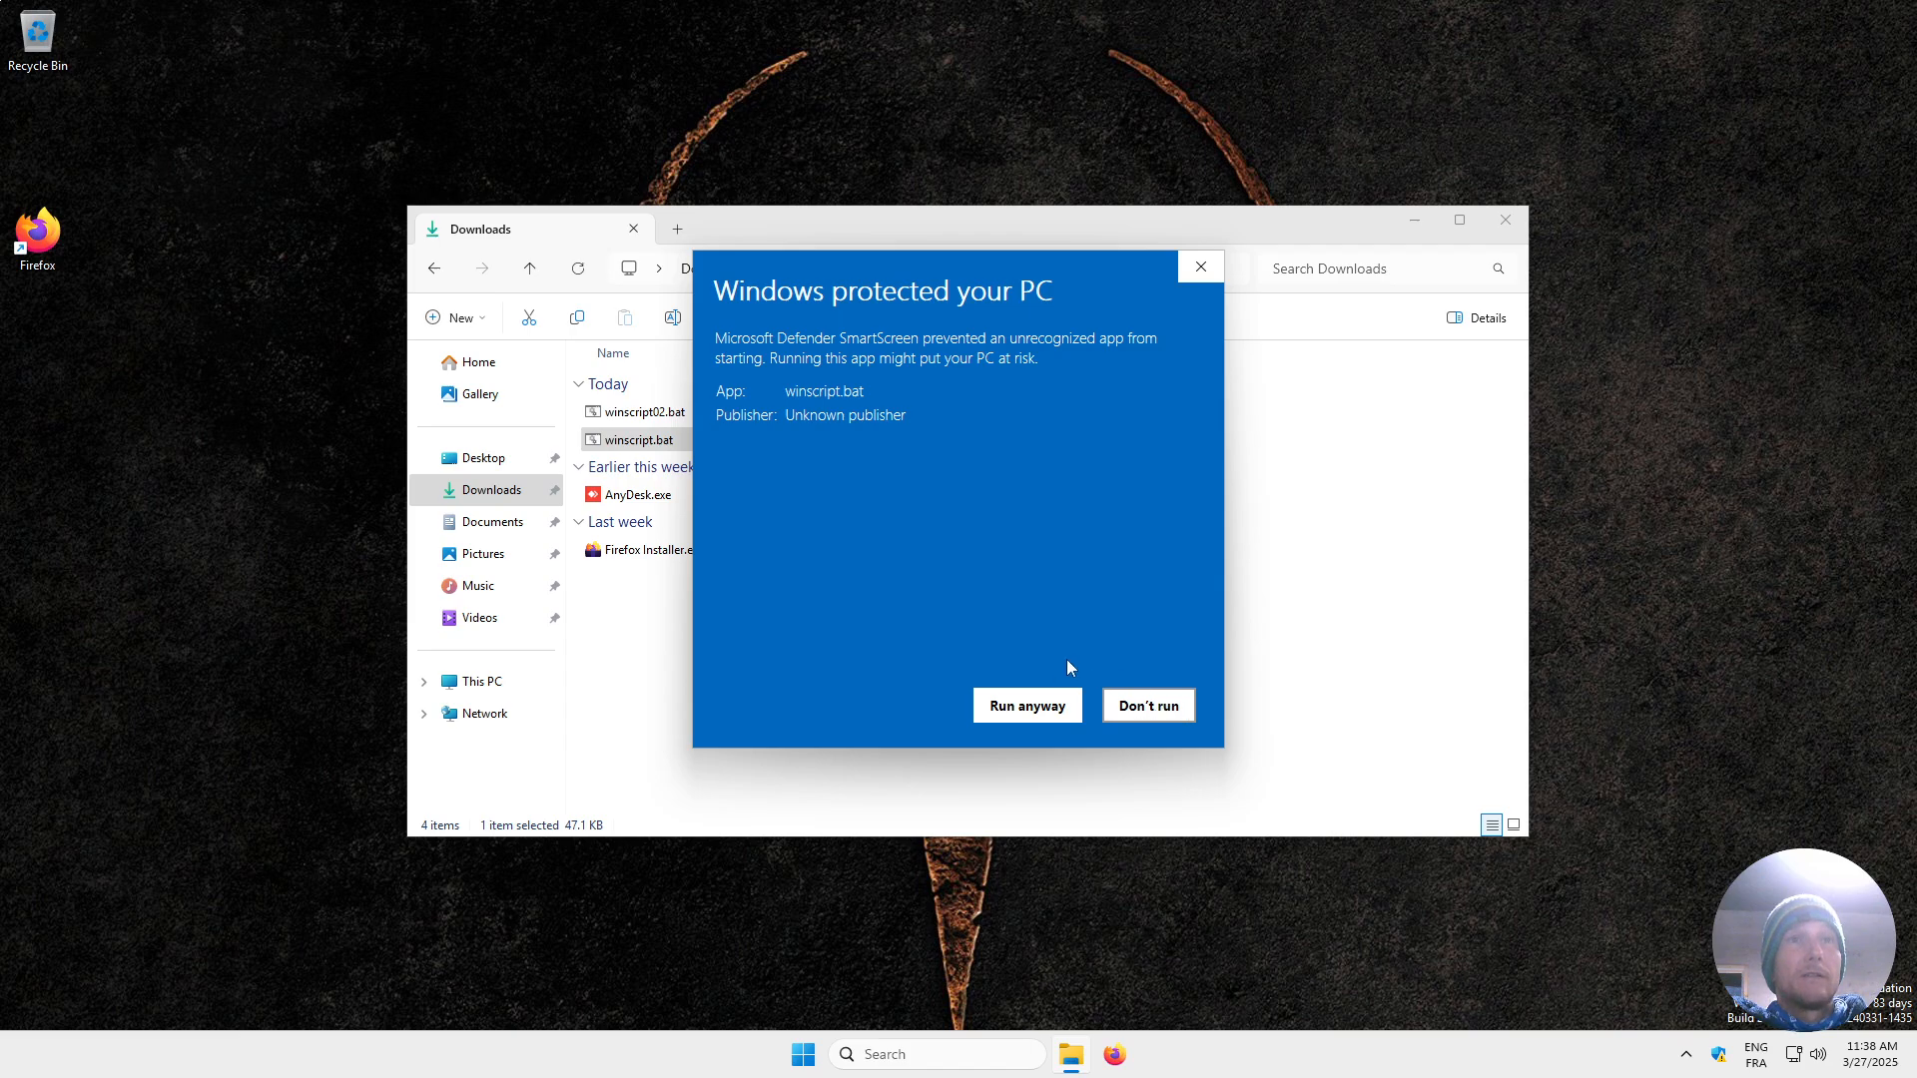
click(1019, 711)
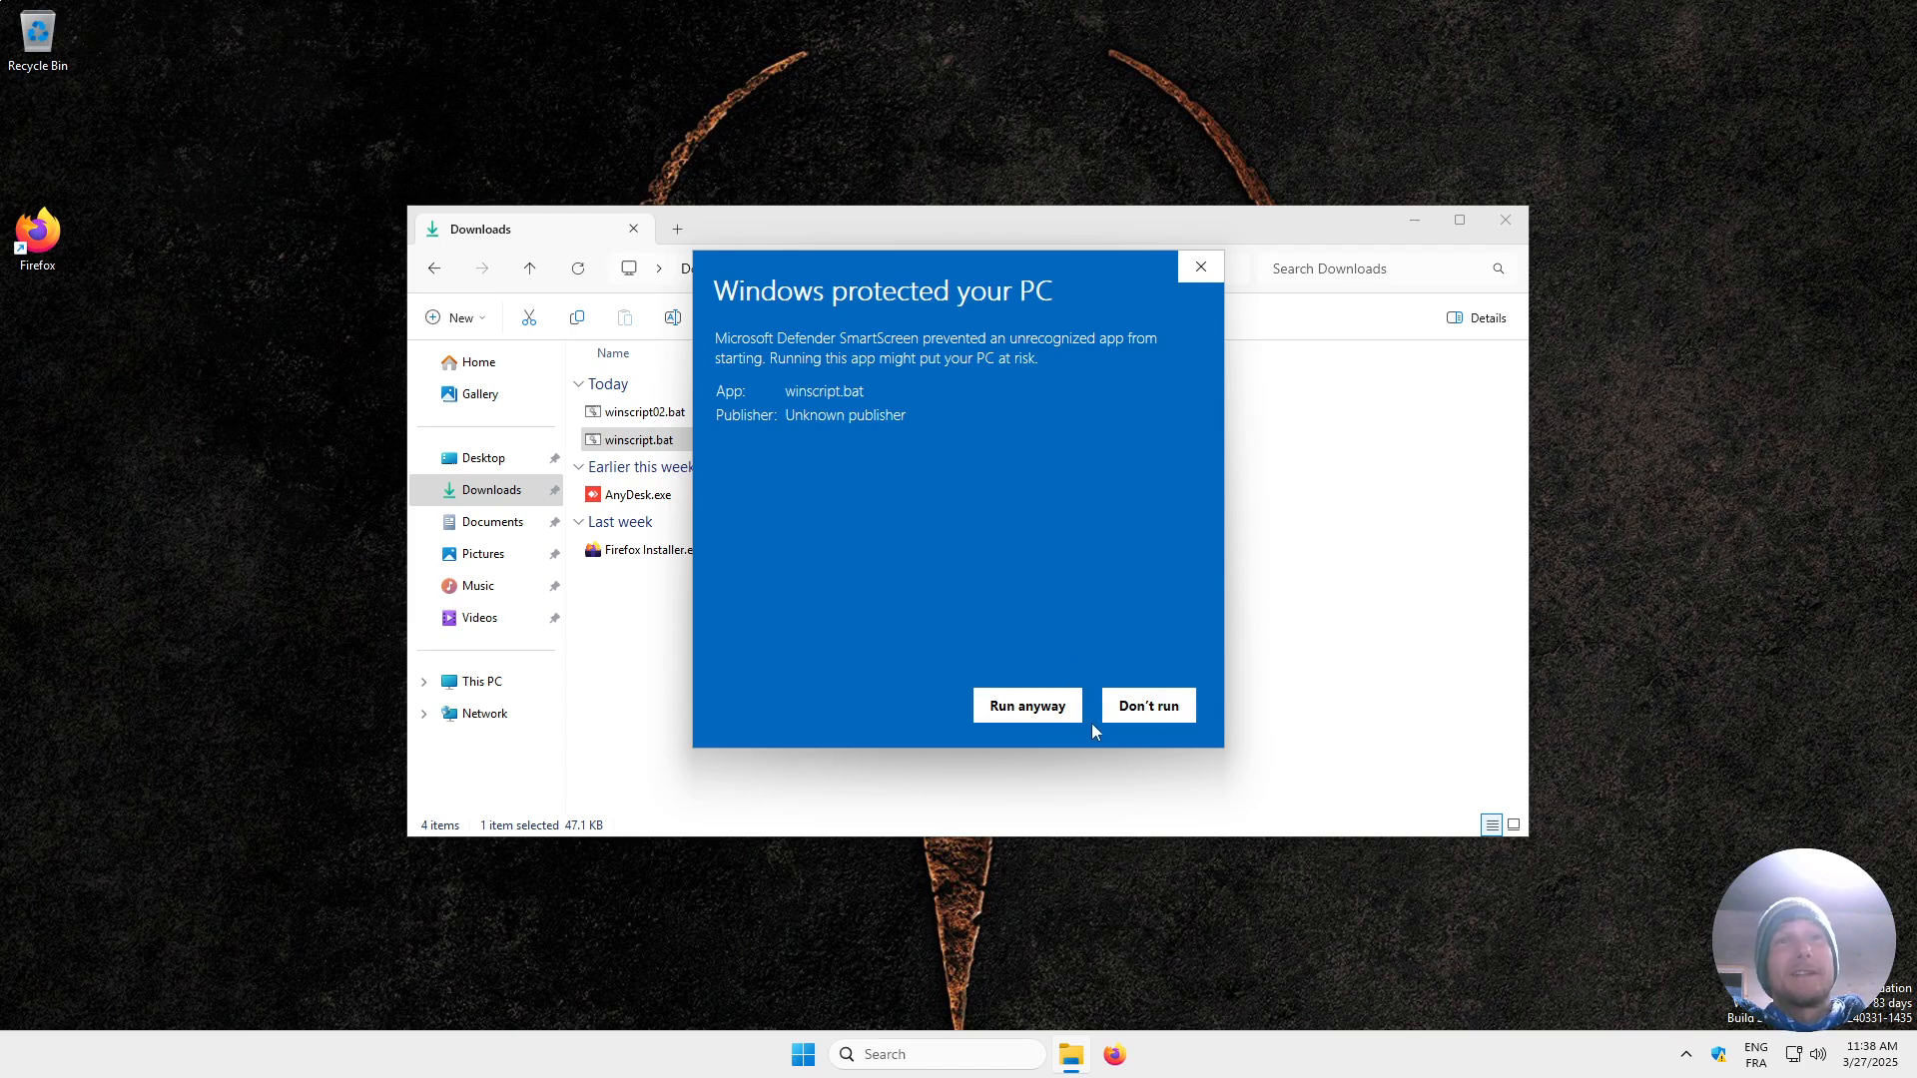
click(1018, 715)
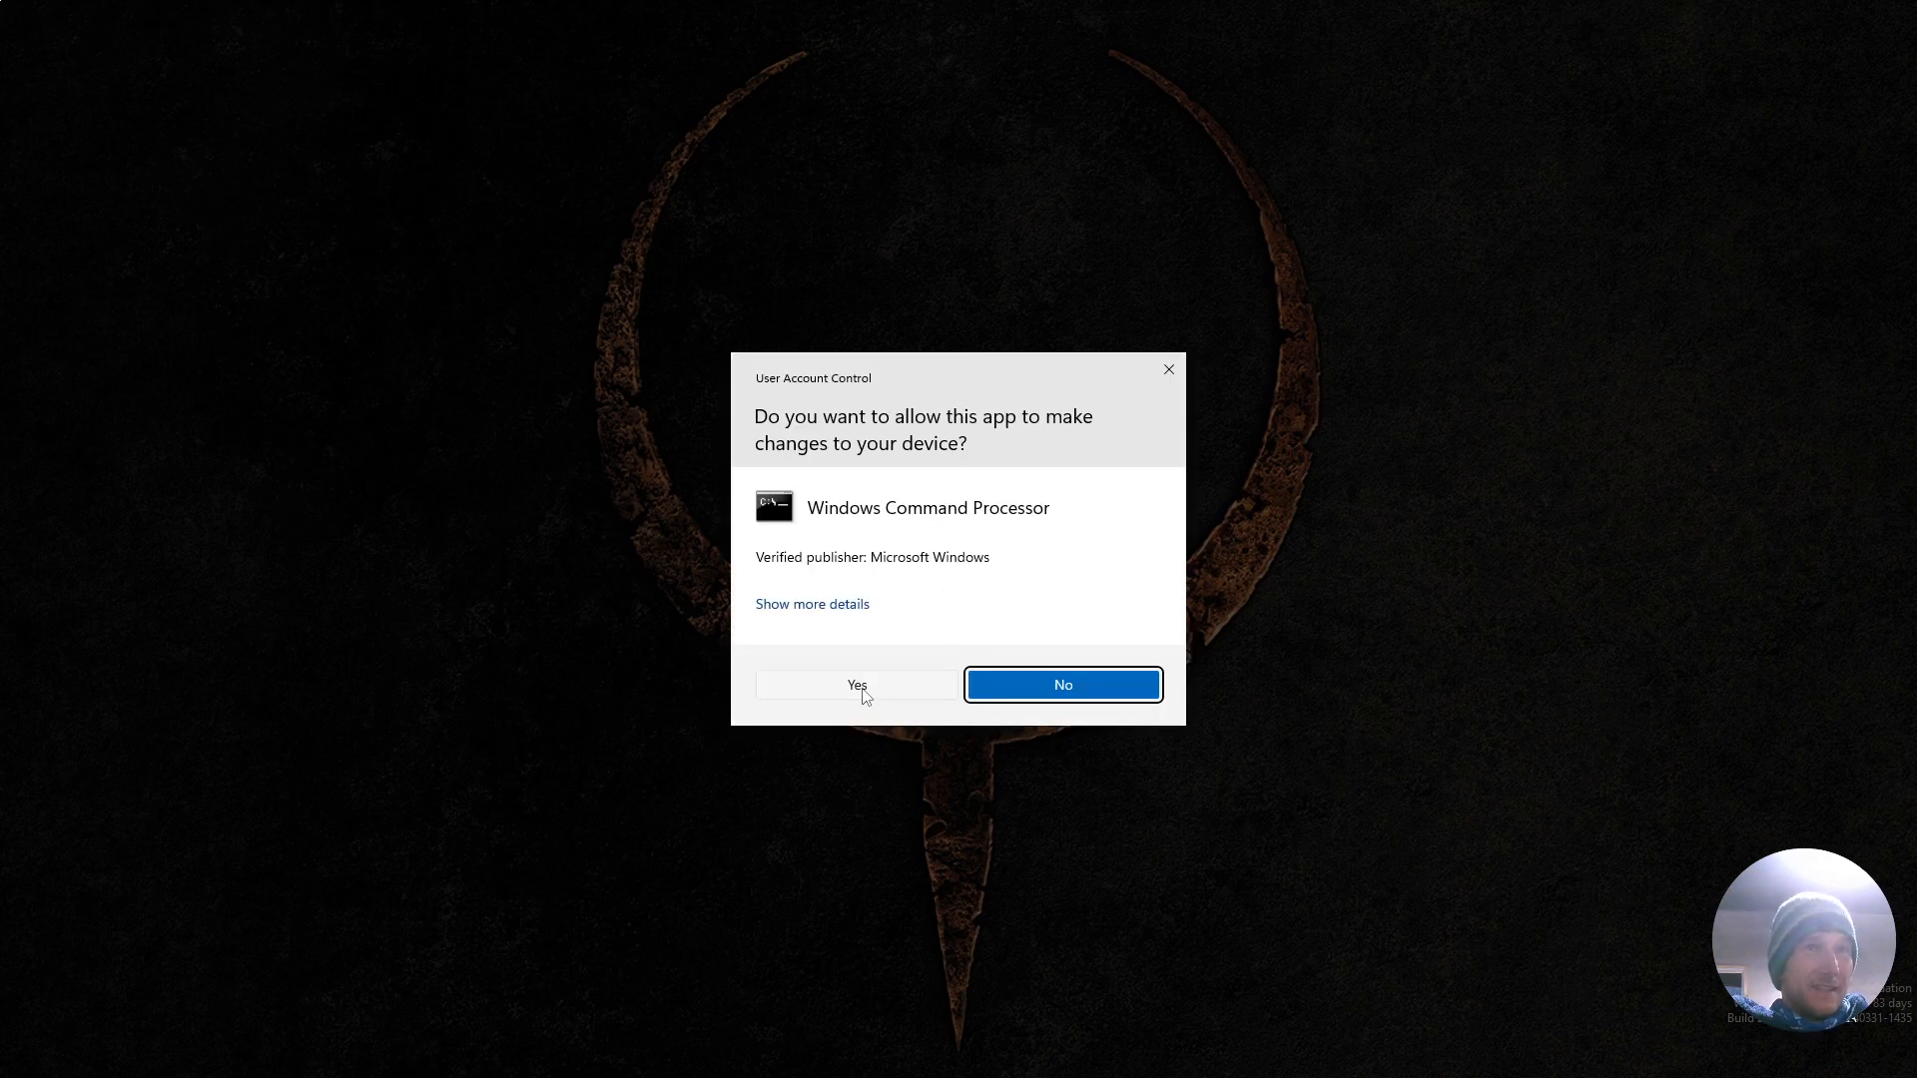
click(857, 686)
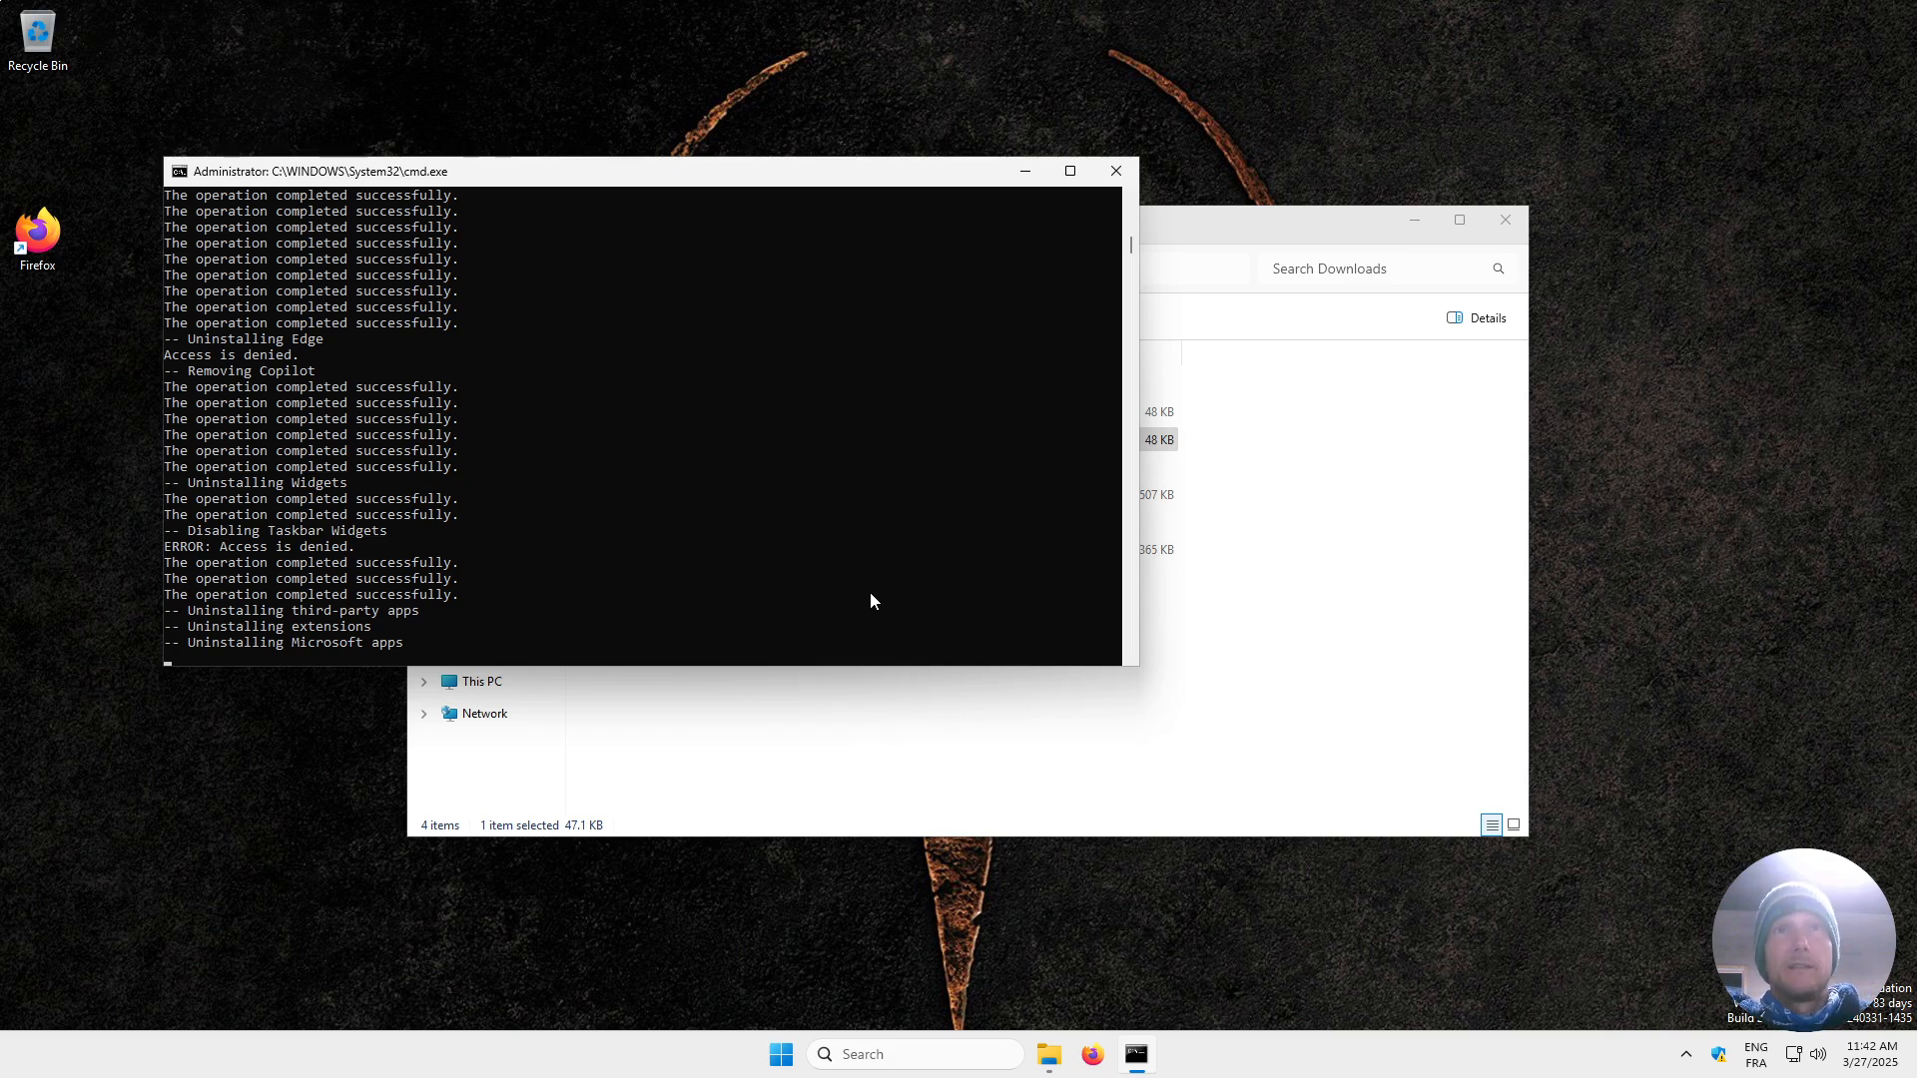
Open winscript.bat from the Downloads folder in Notepad and look over its opening admin check, Chocolatey and clean-up commands.
click(1286, 226)
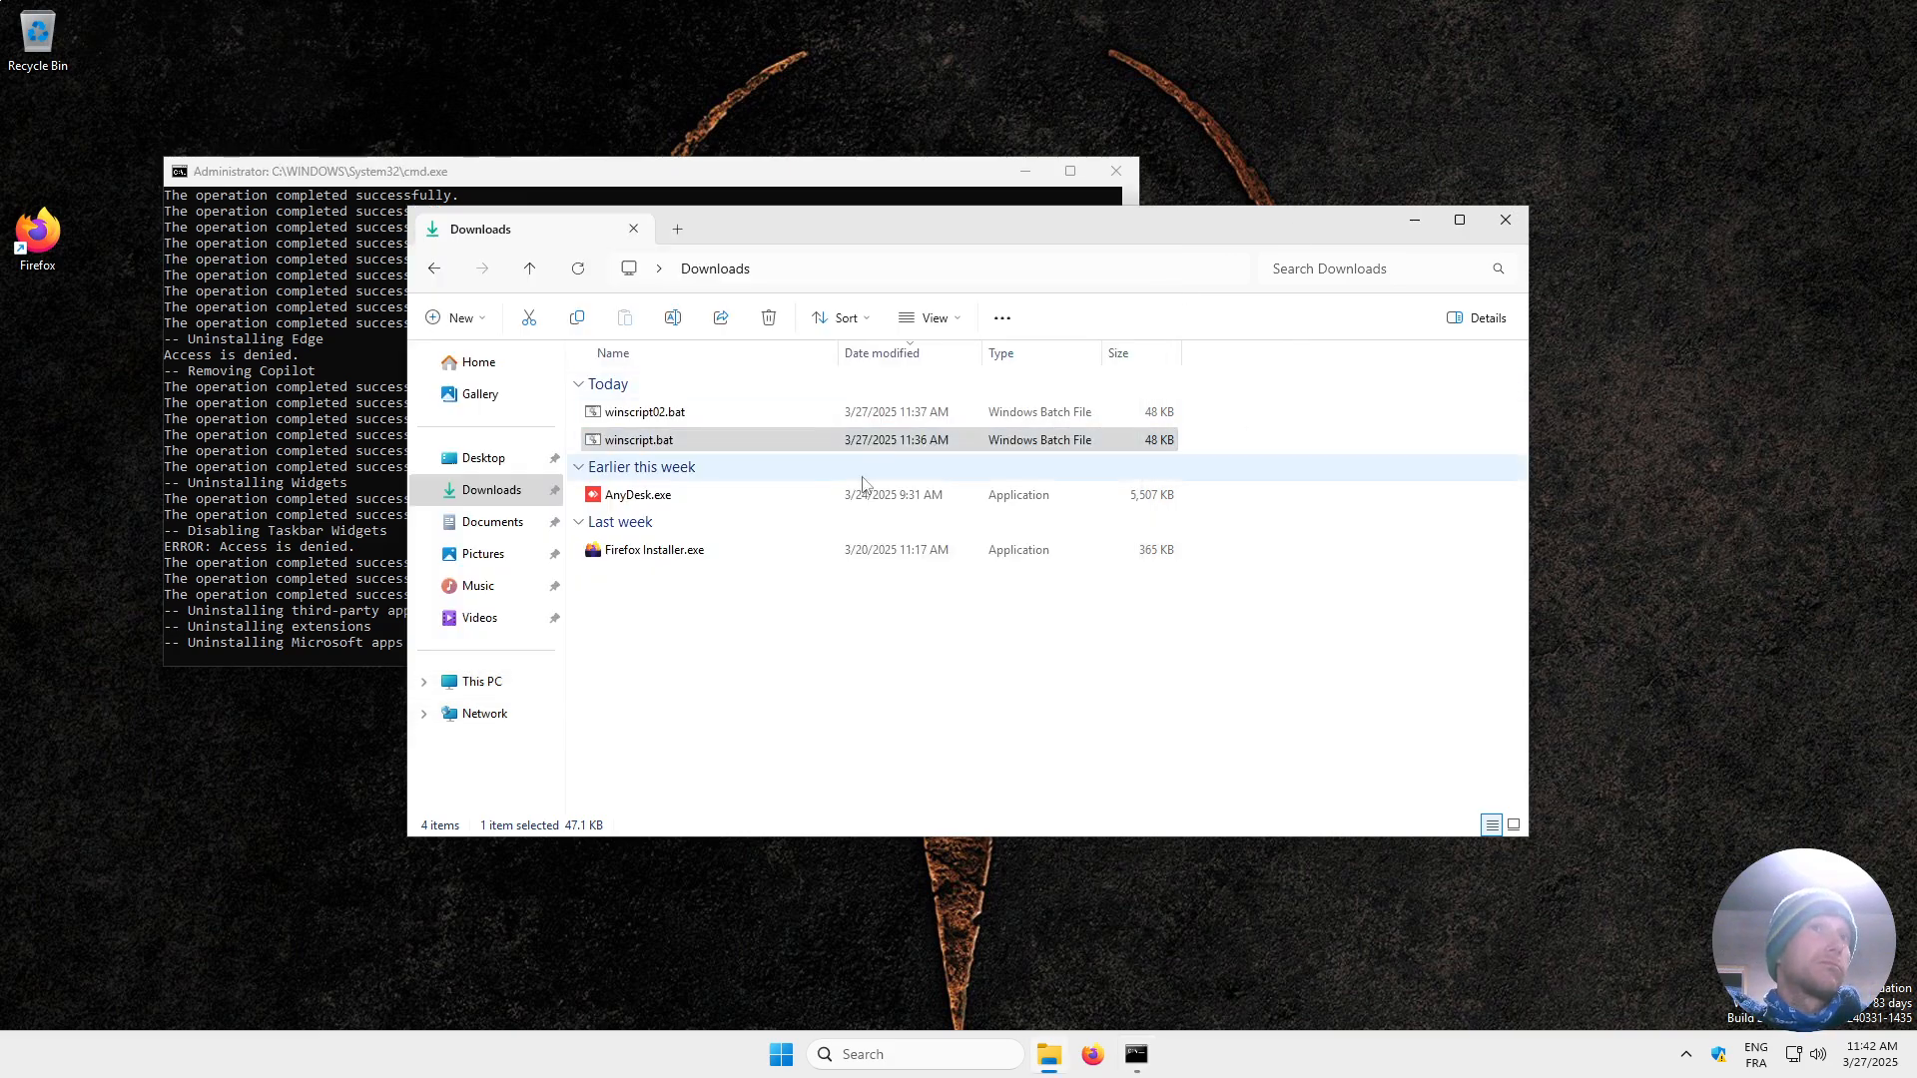
click(726, 443)
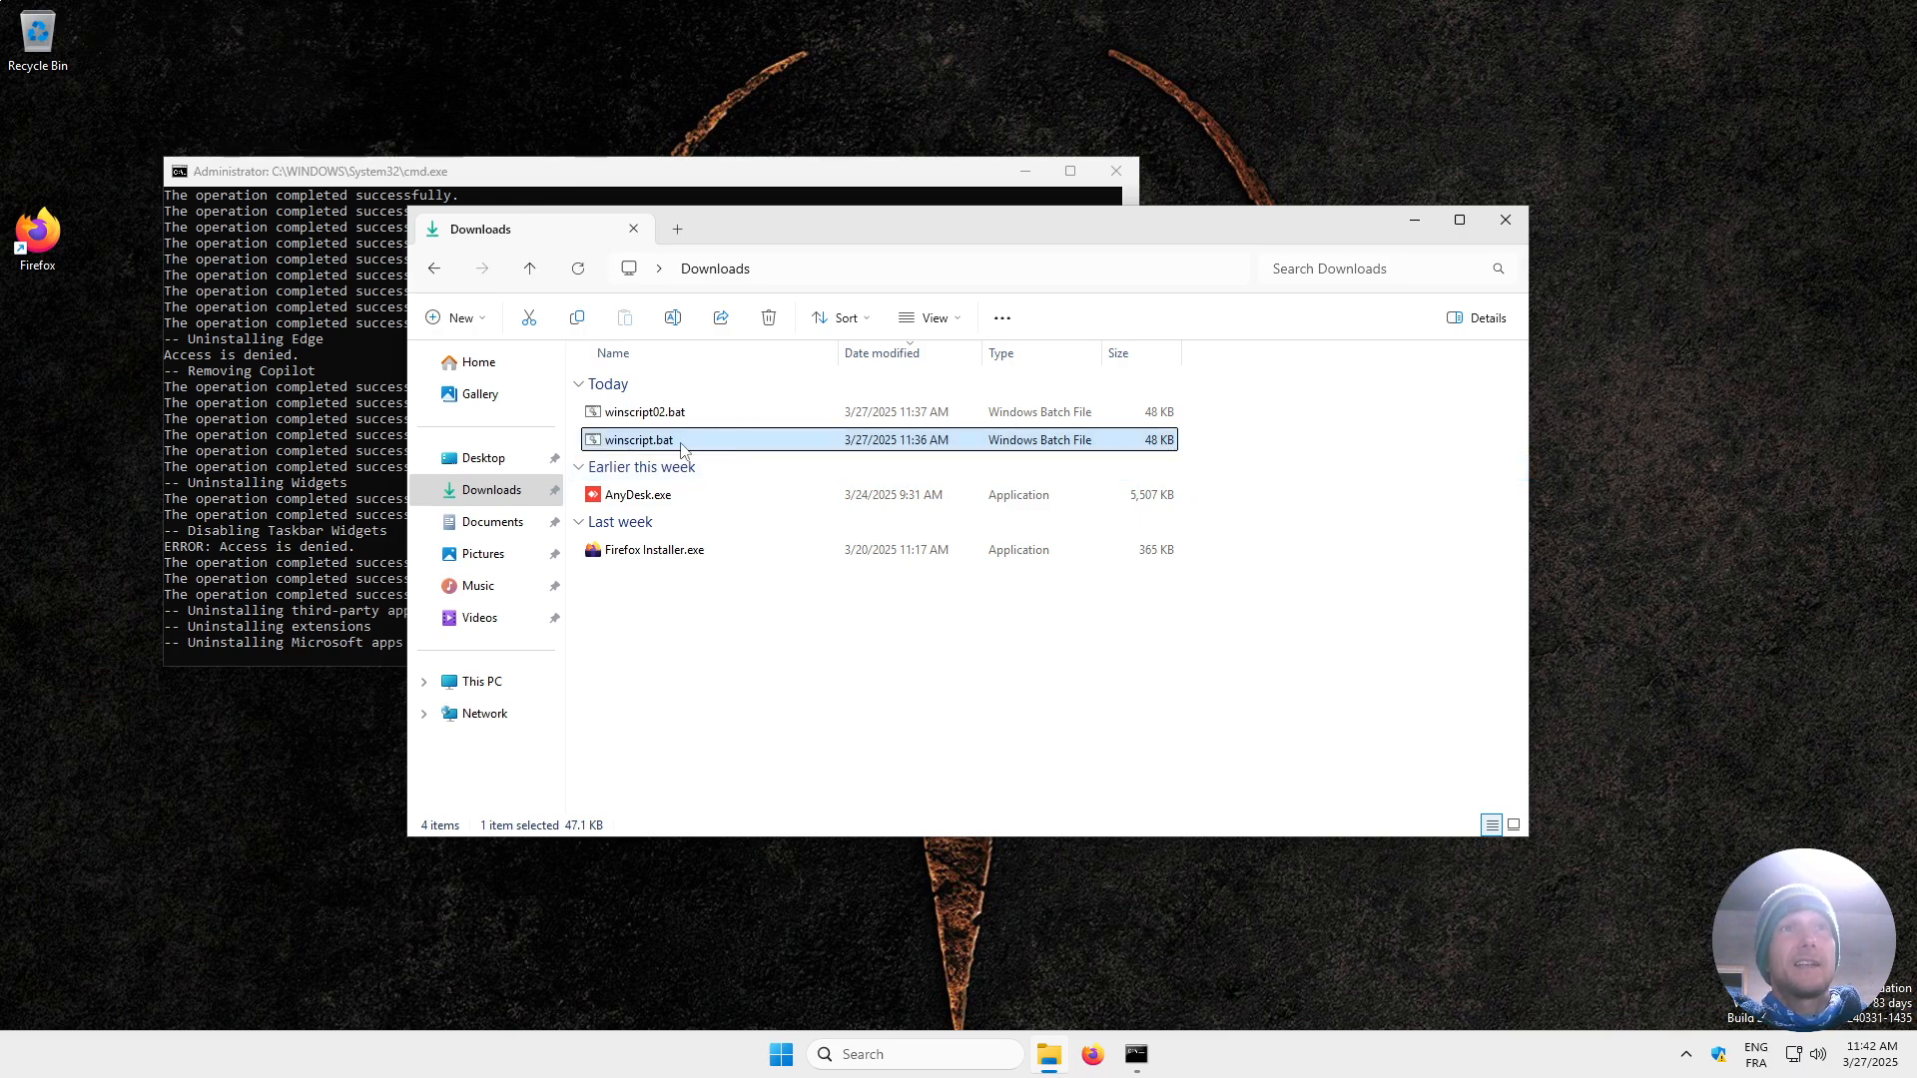
right_click(677, 447)
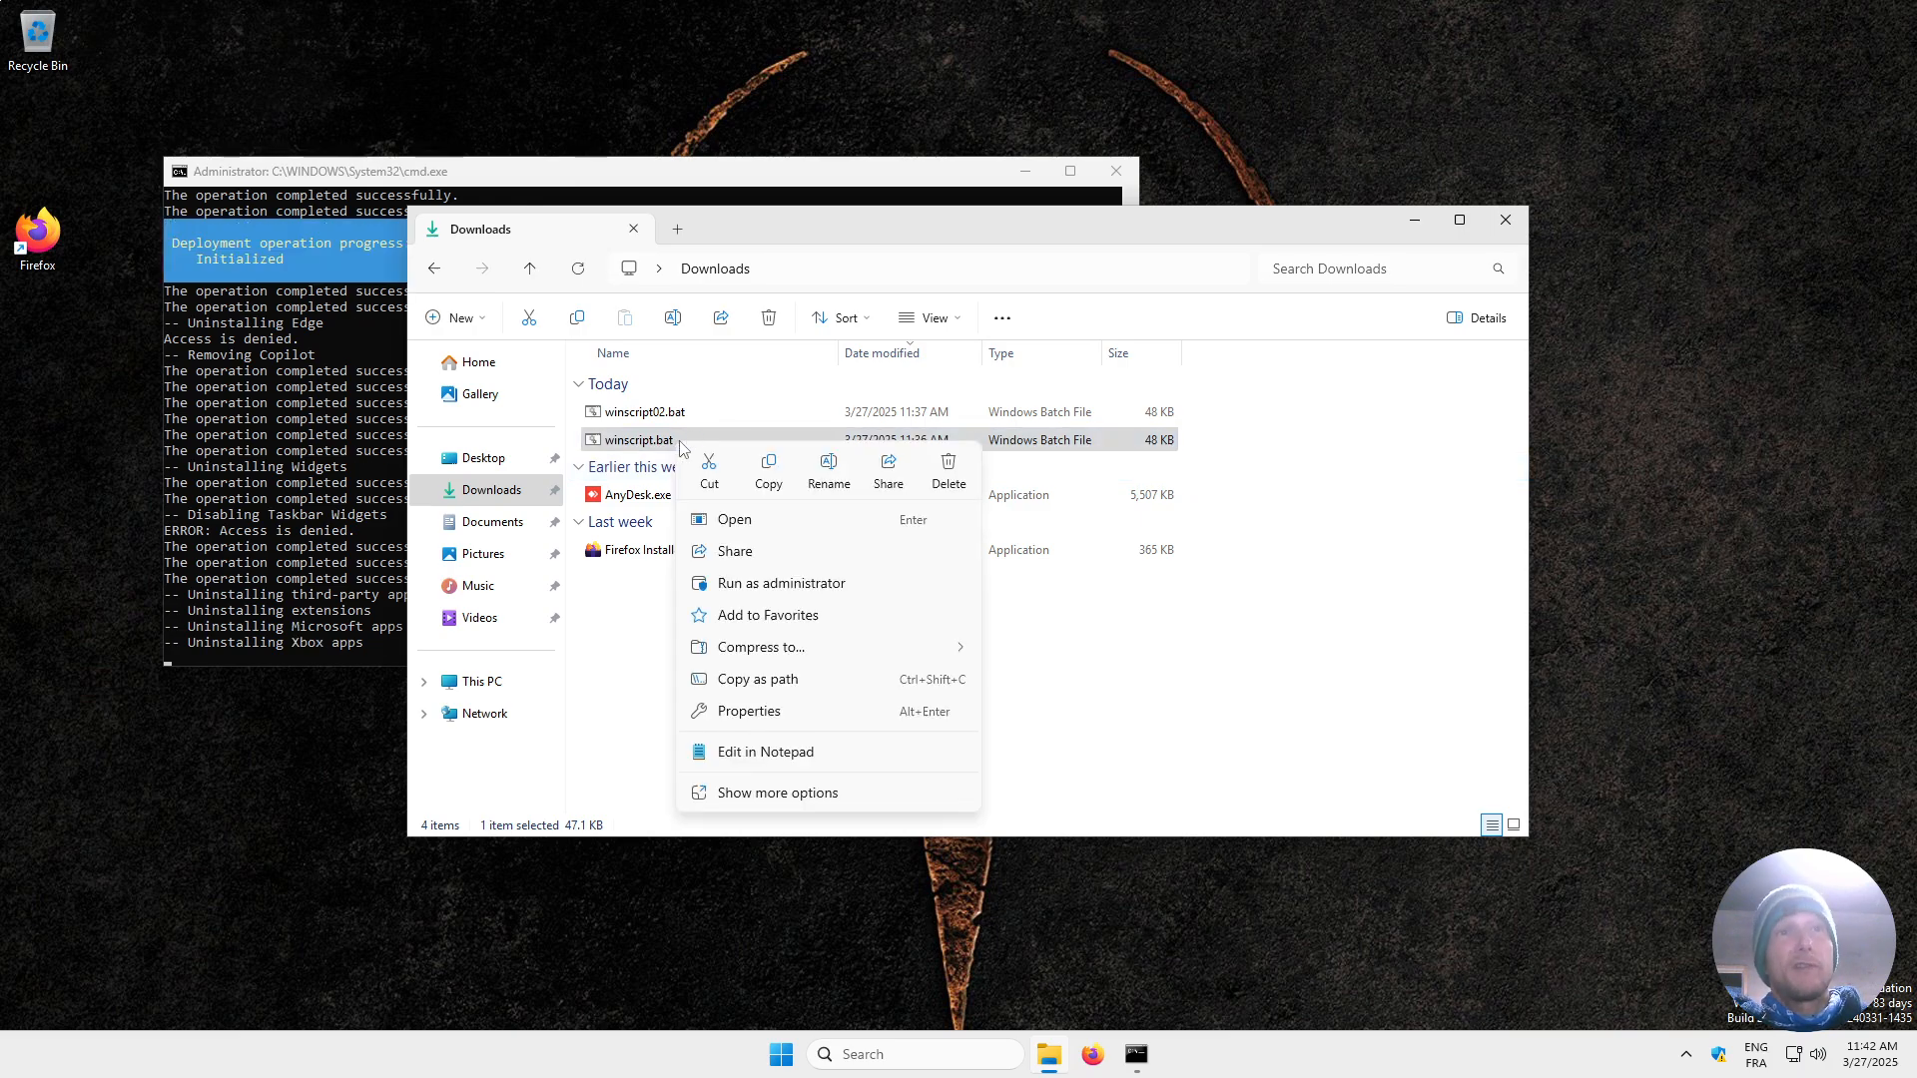
click(820, 755)
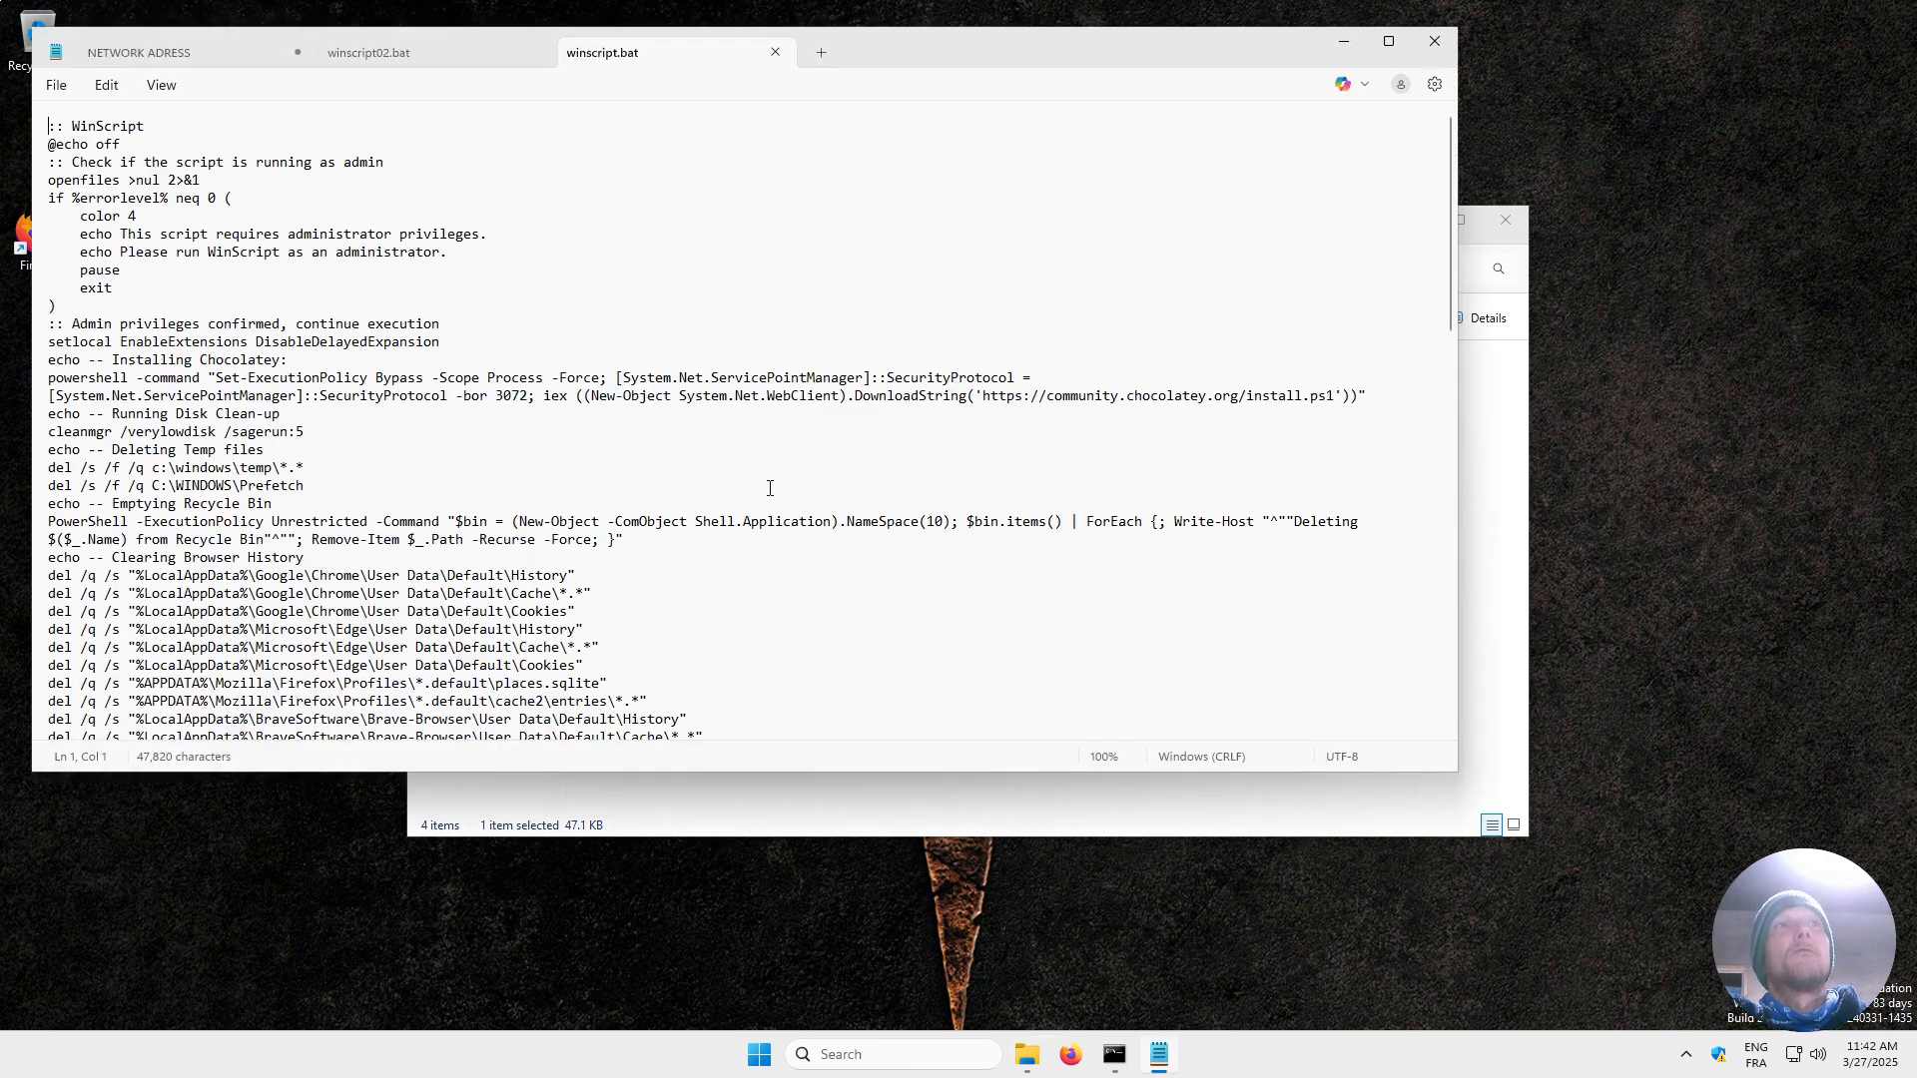
scroll(561, 346, down, 4)
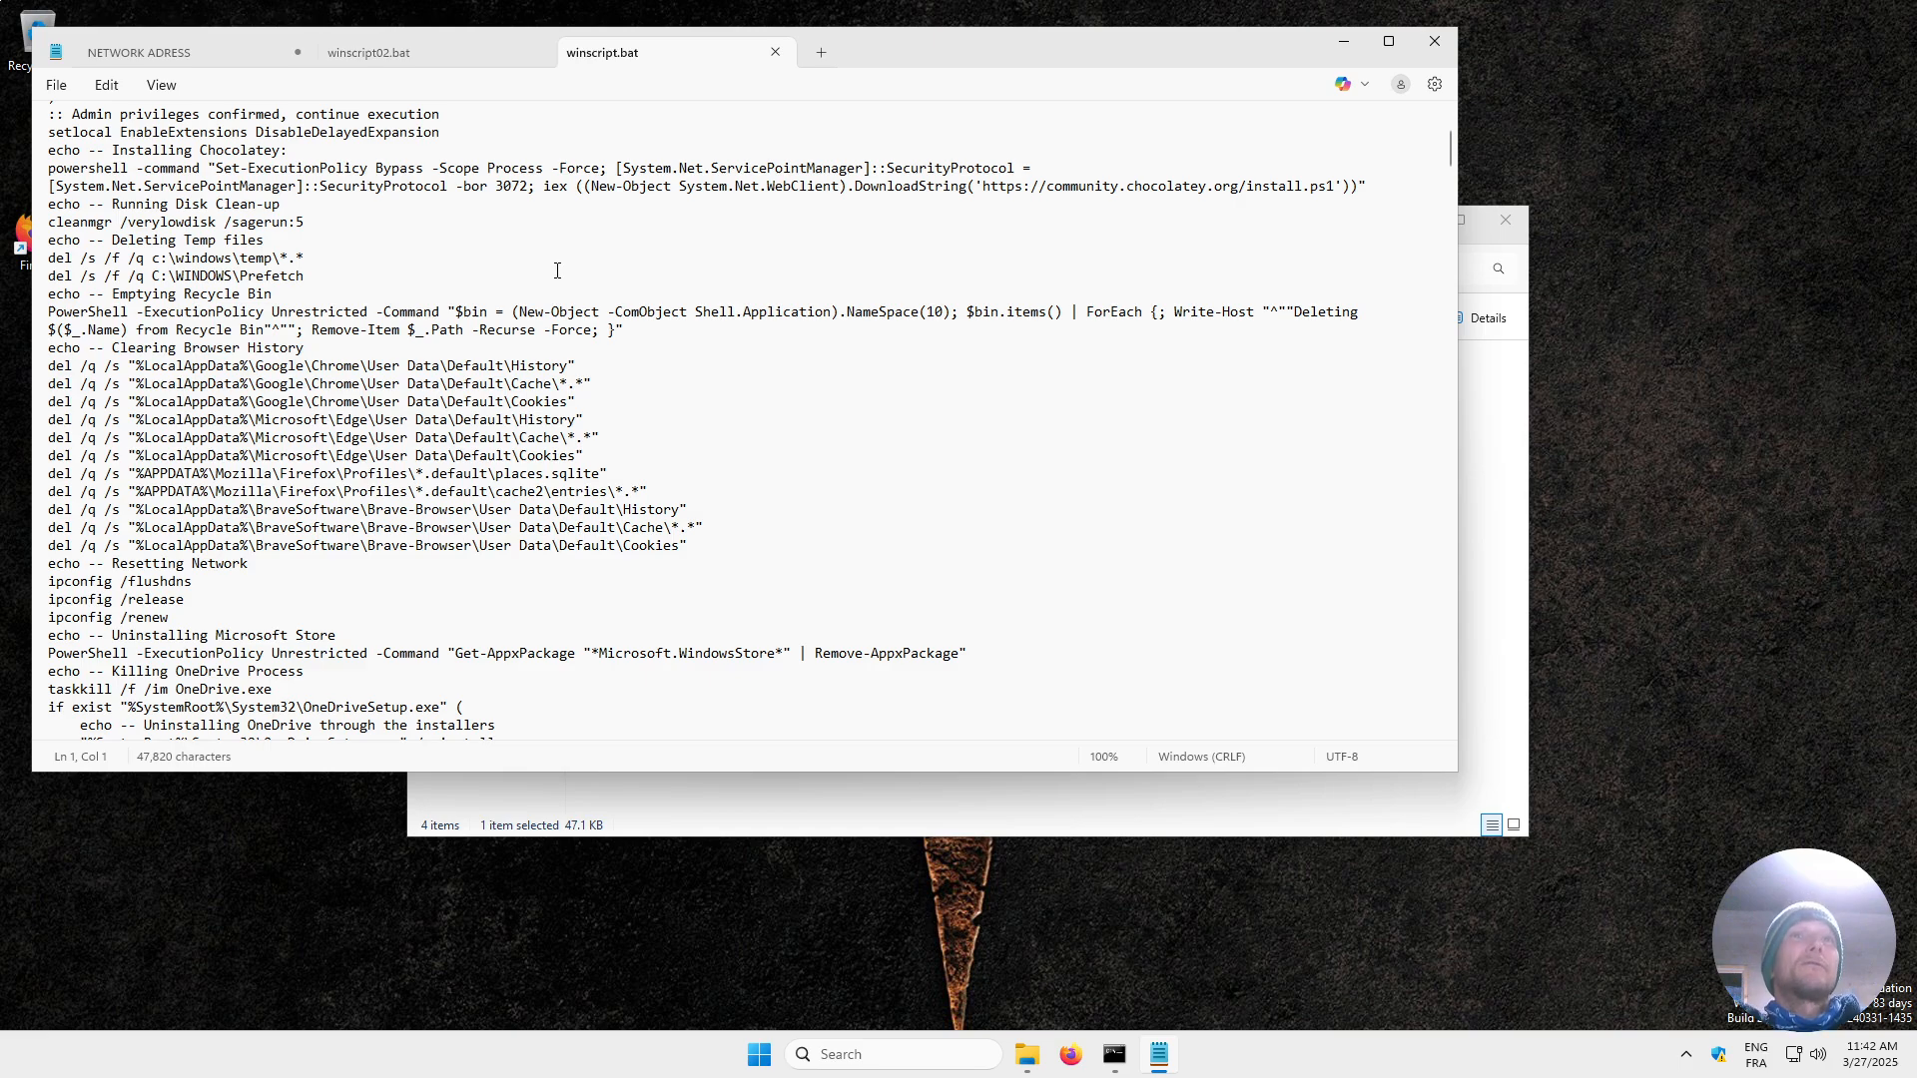
scroll(521, 290, down, 2)
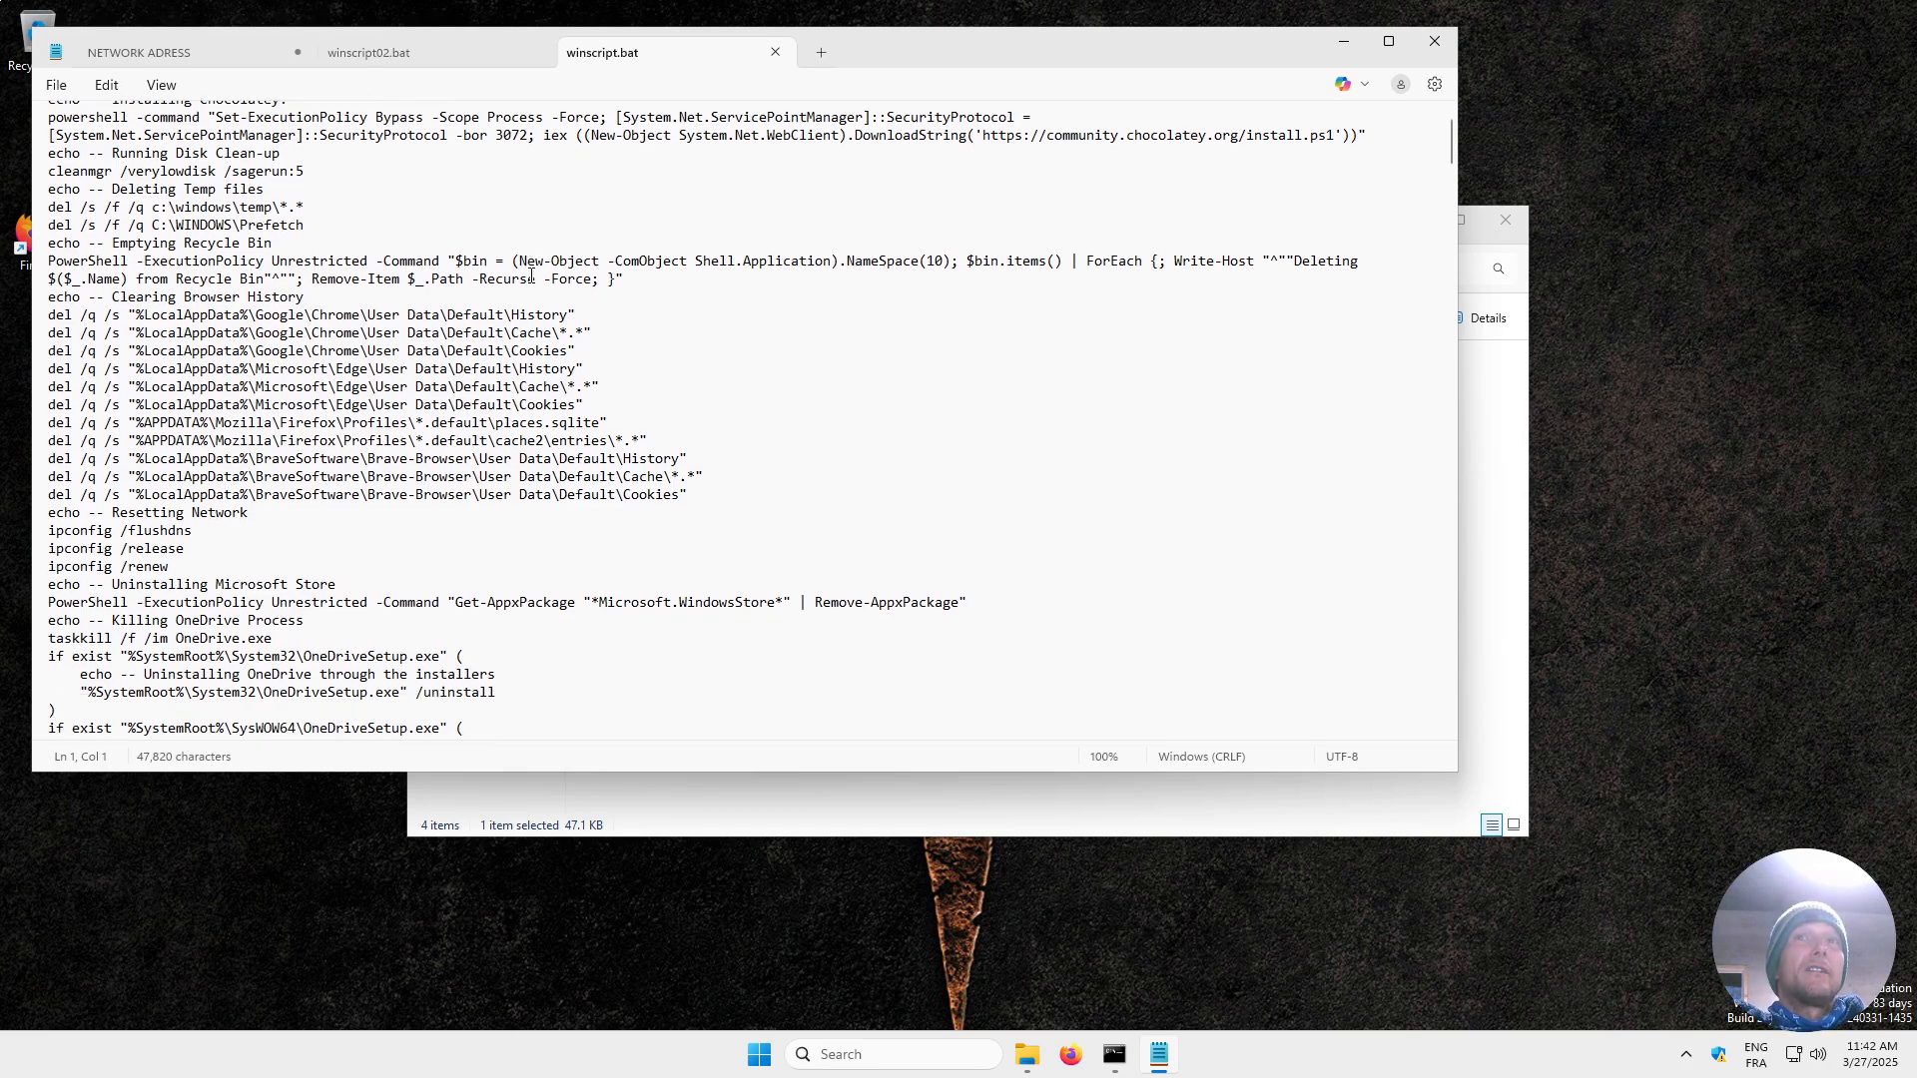
scroll(524, 271, up, 2)
scroll(521, 272, up, 2)
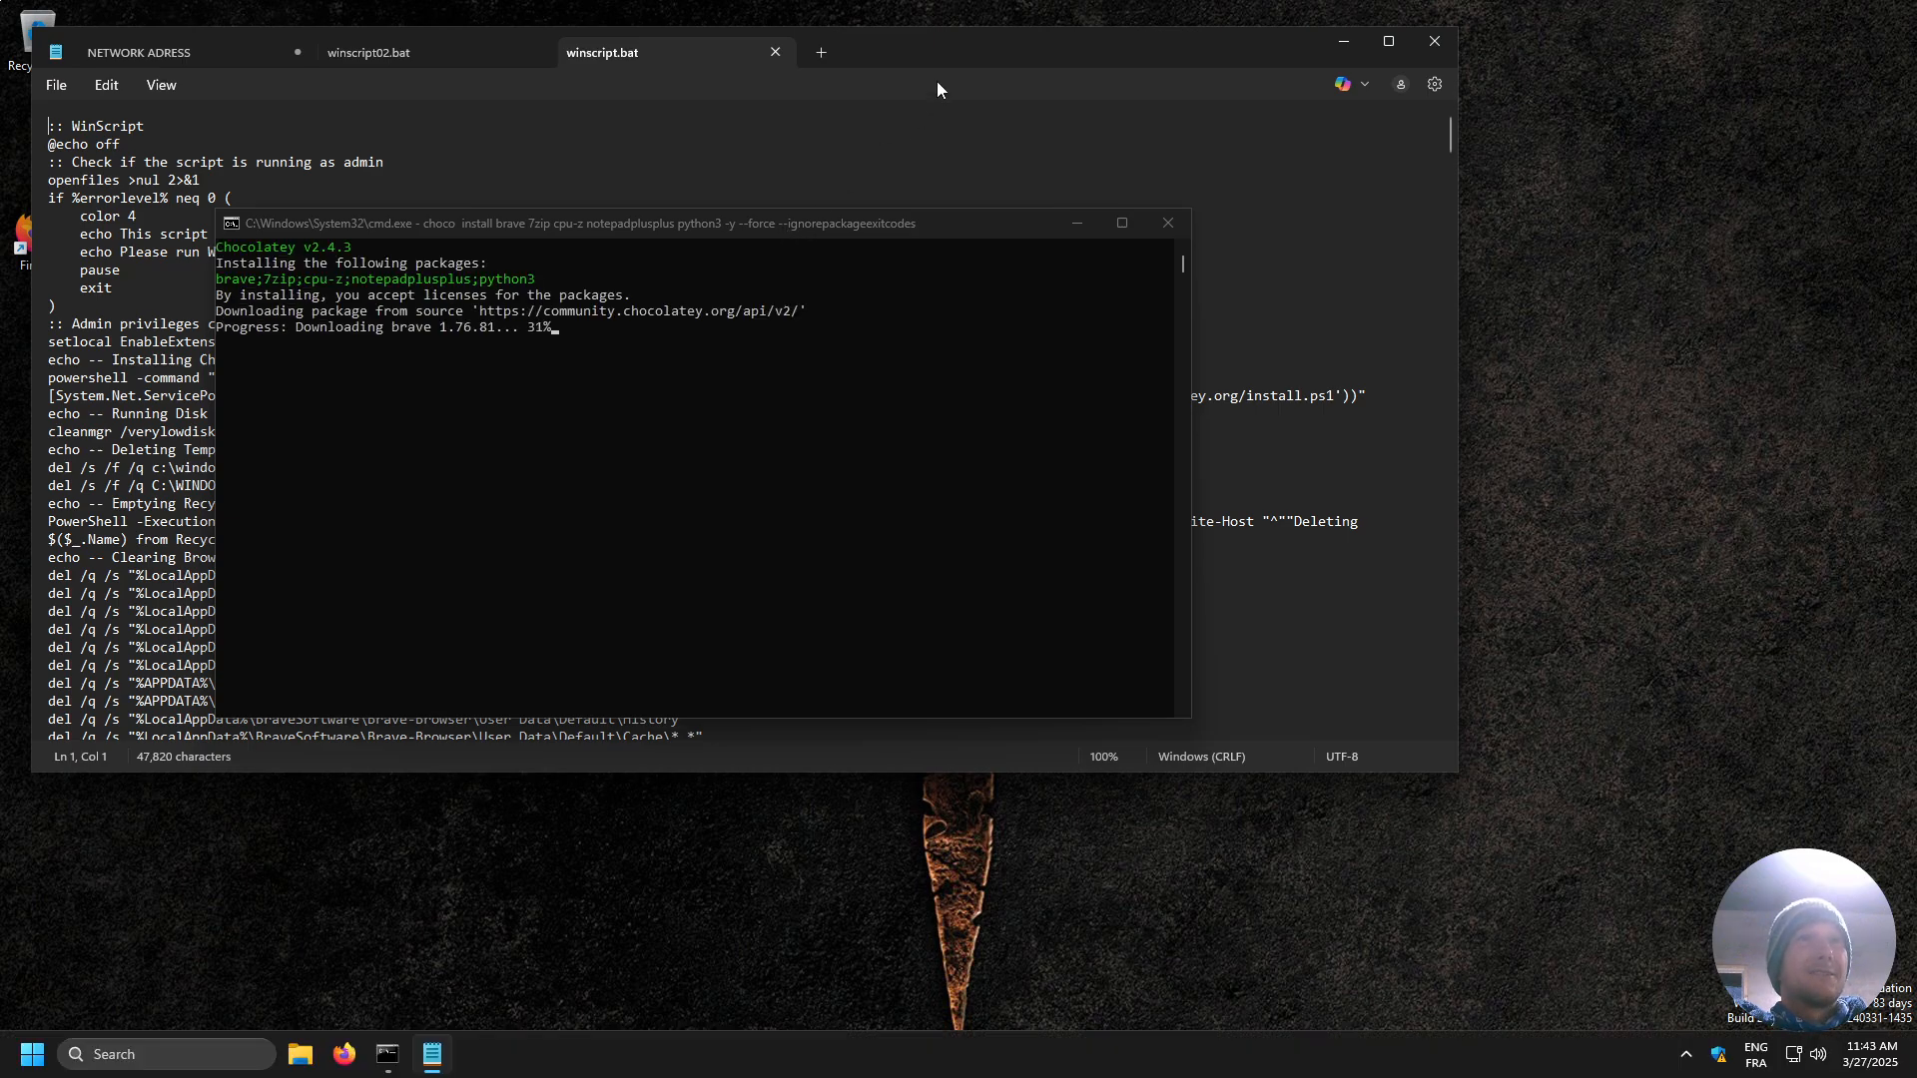
Bring the winscript.bat text back to the front and read through its clean-up, network reset, OneDrive removal and app uninstall commands.
click(948, 45)
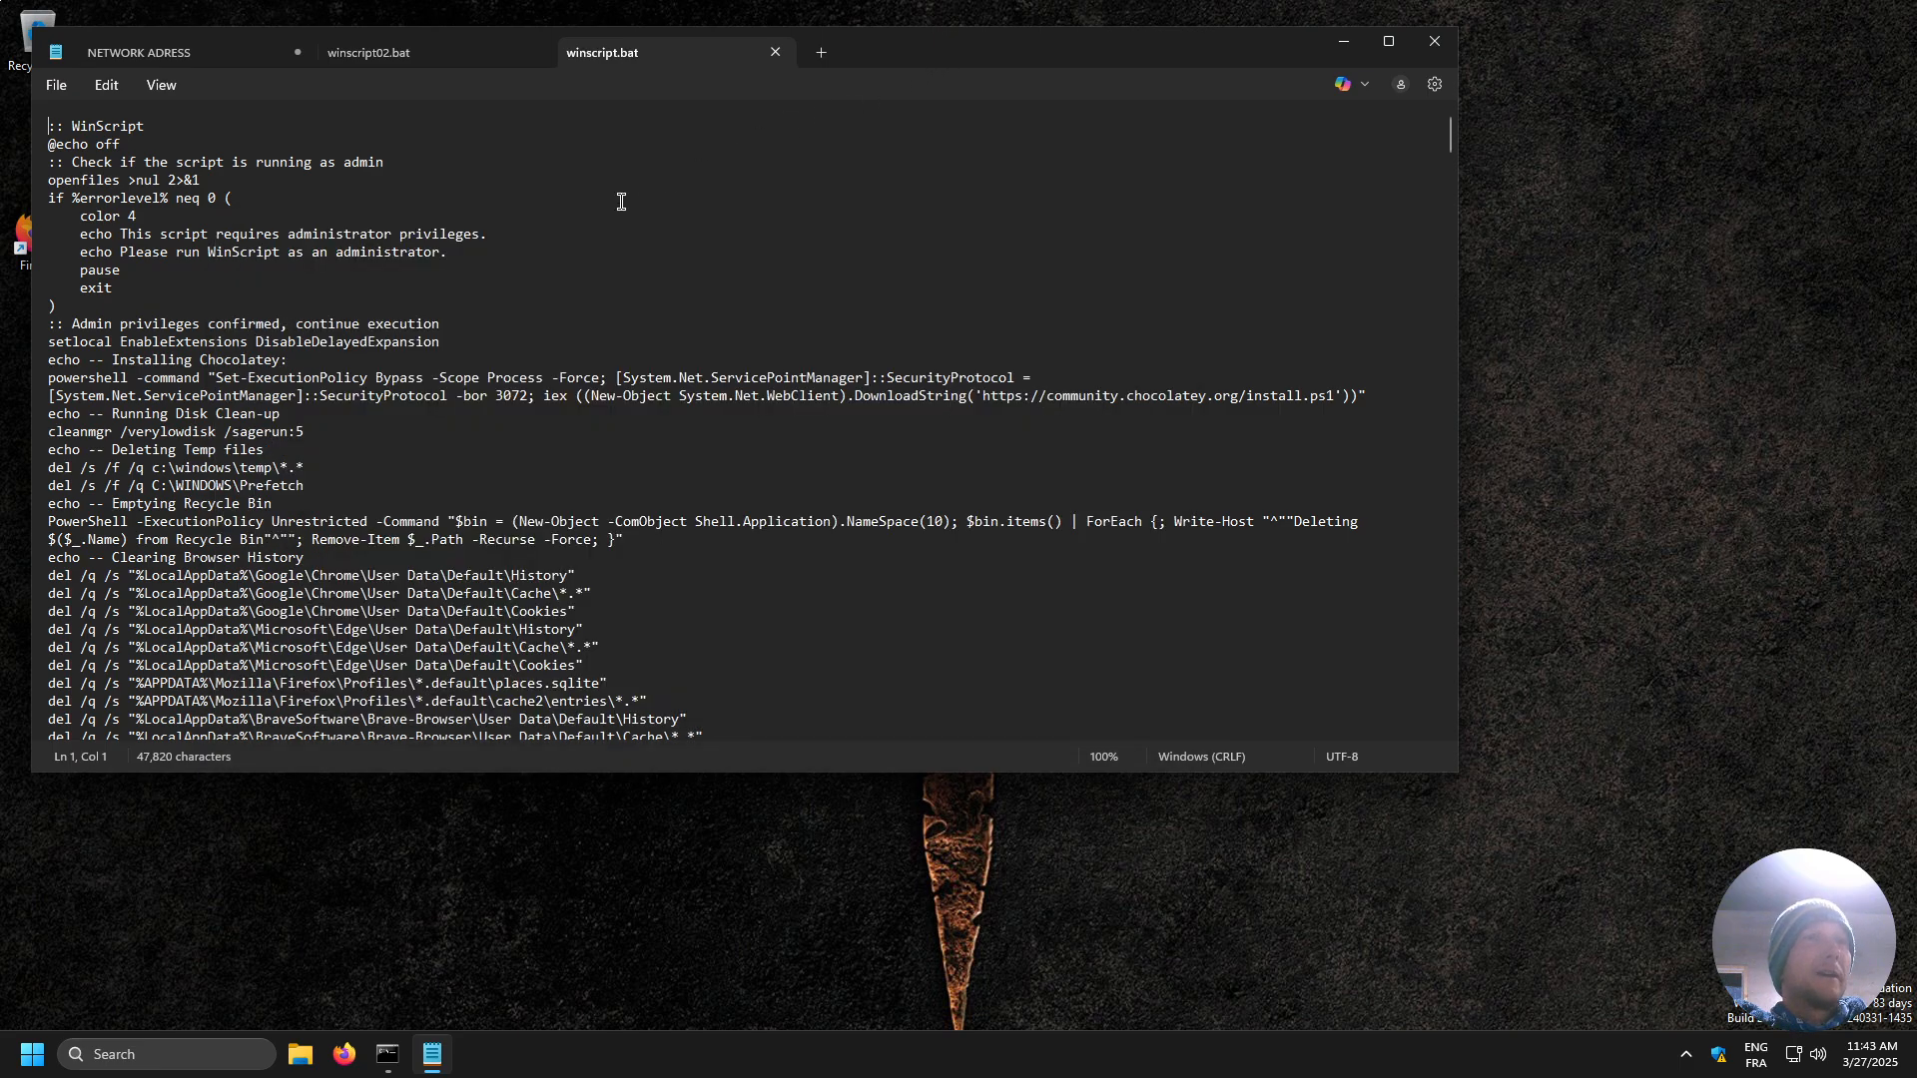
scroll(497, 424, down, 1)
scroll(496, 424, down, 2)
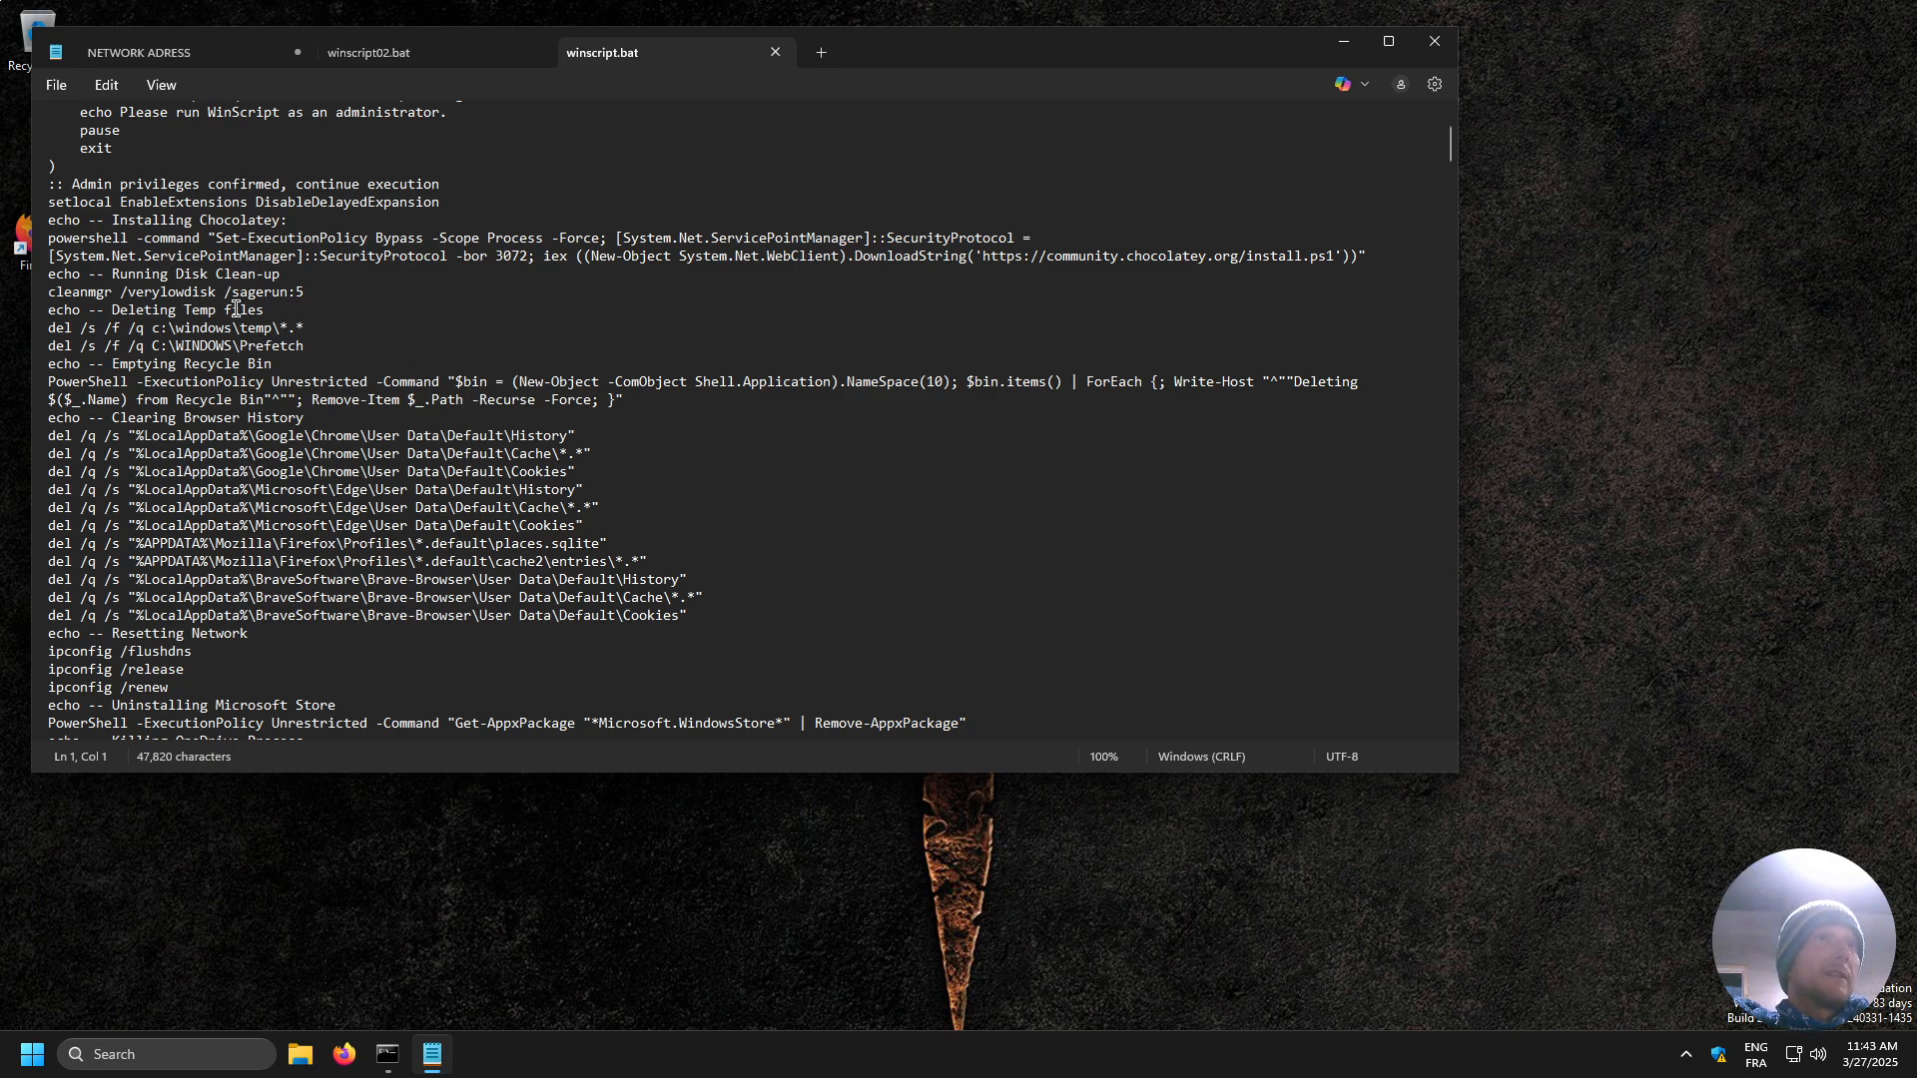
scroll(305, 318, down, 1)
scroll(305, 317, down, 4)
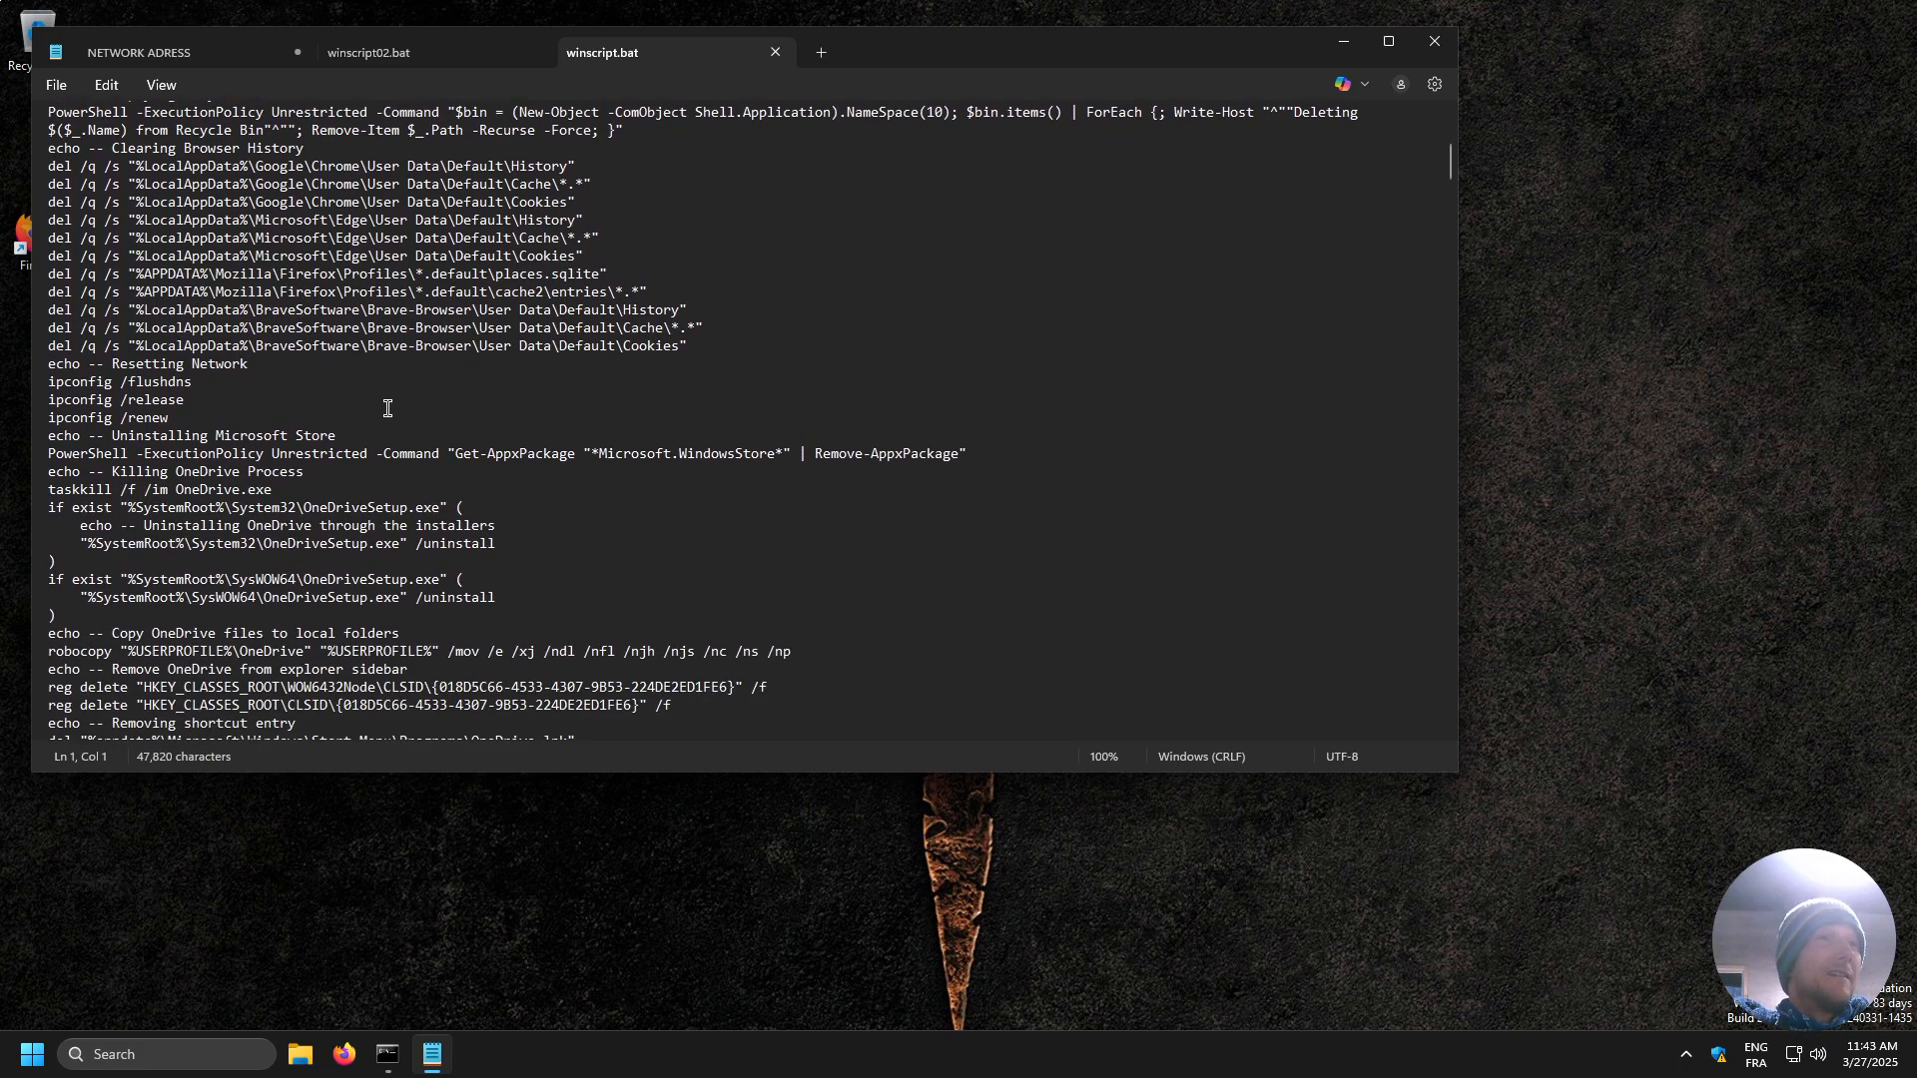
scroll(388, 409, down, 3)
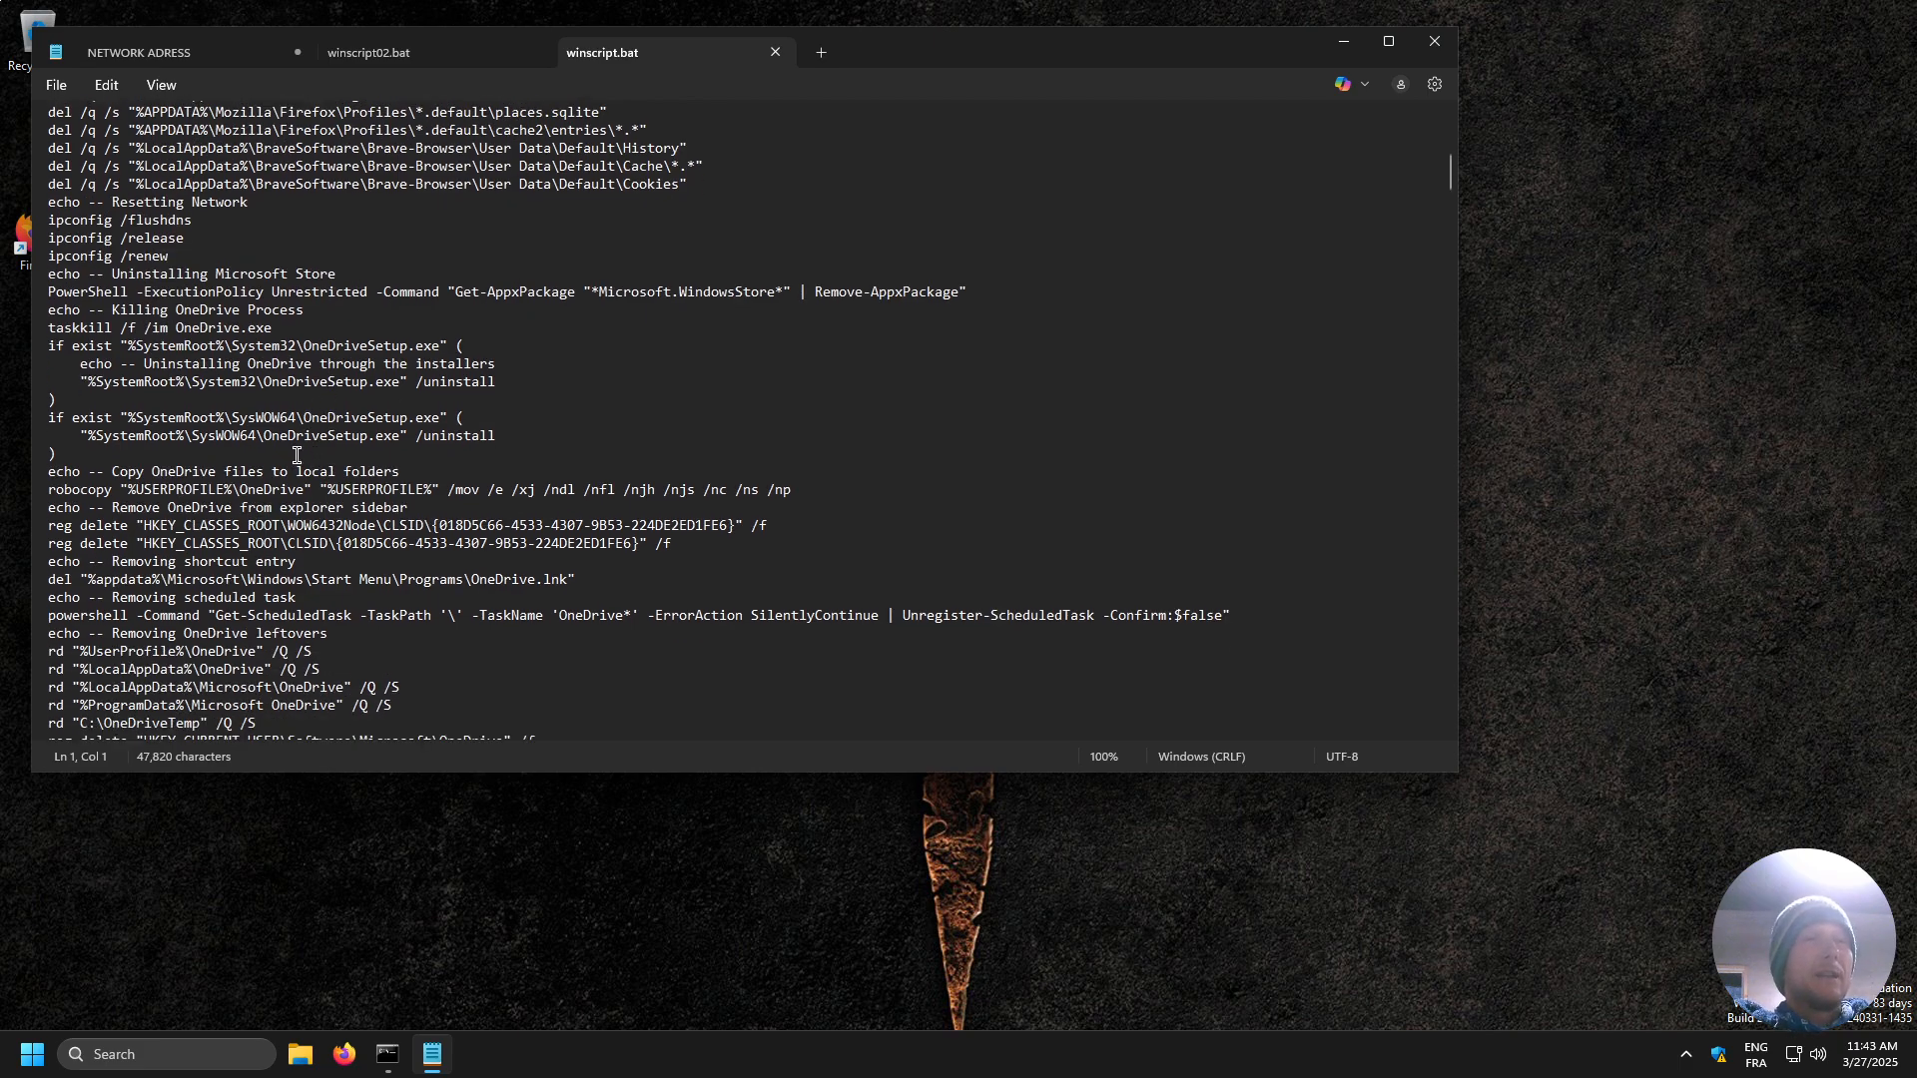
scroll(273, 456, down, 1)
scroll(274, 456, down, 14)
scroll(258, 451, down, 14)
scroll(267, 443, down, 10)
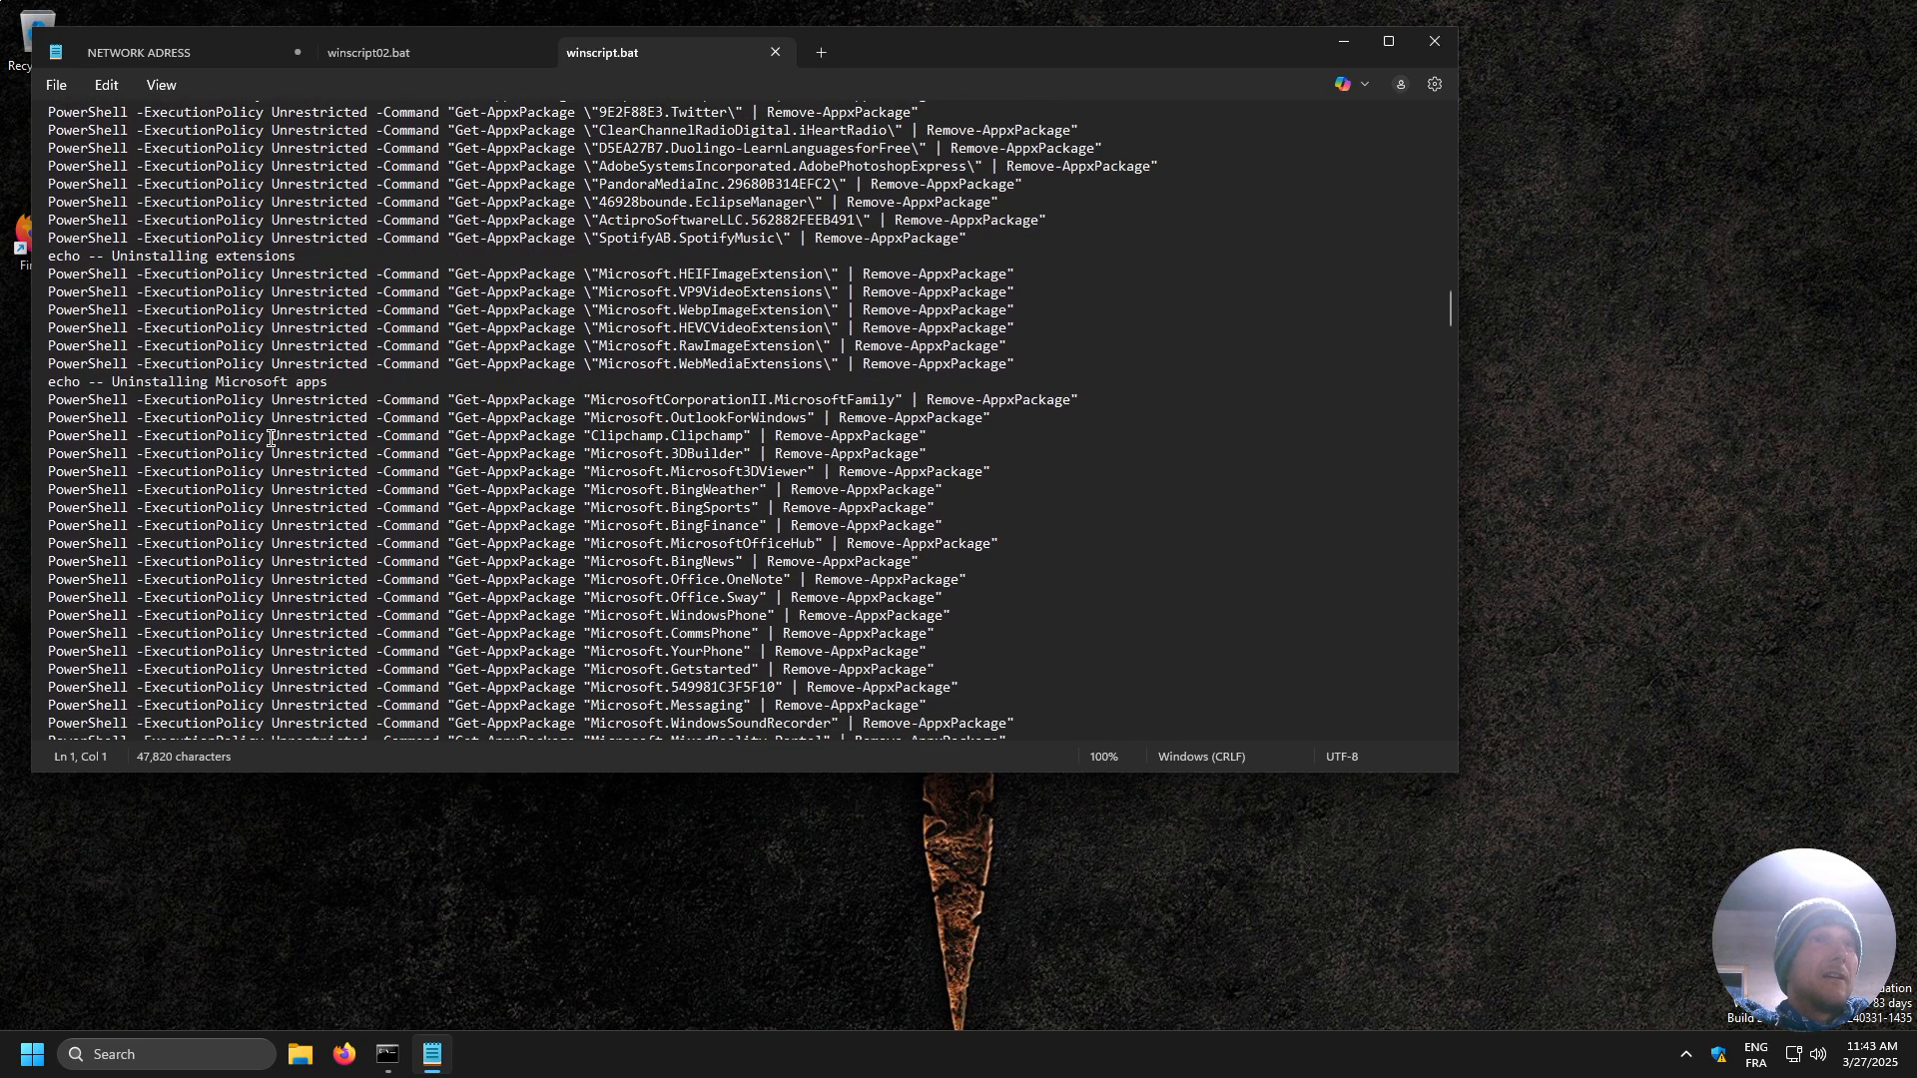
scroll(270, 438, down, 10)
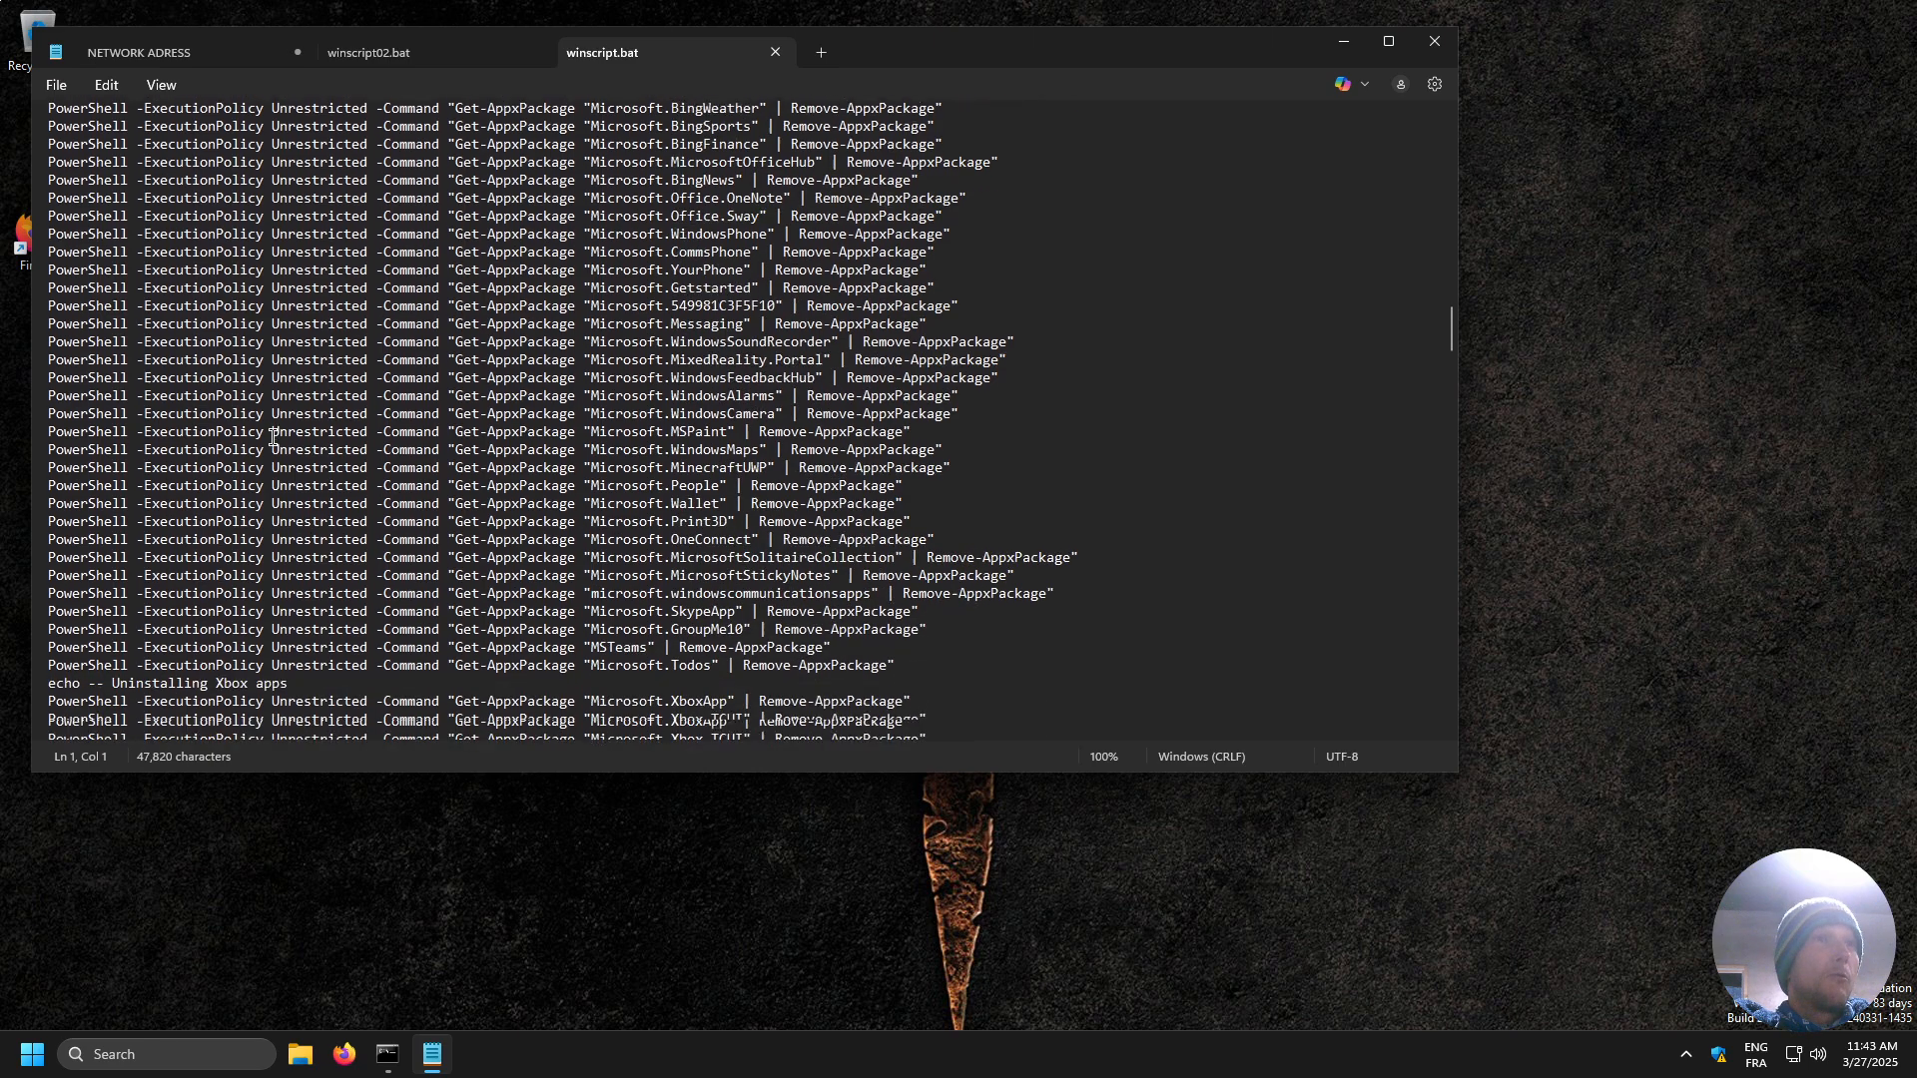
scroll(273, 437, down, 3)
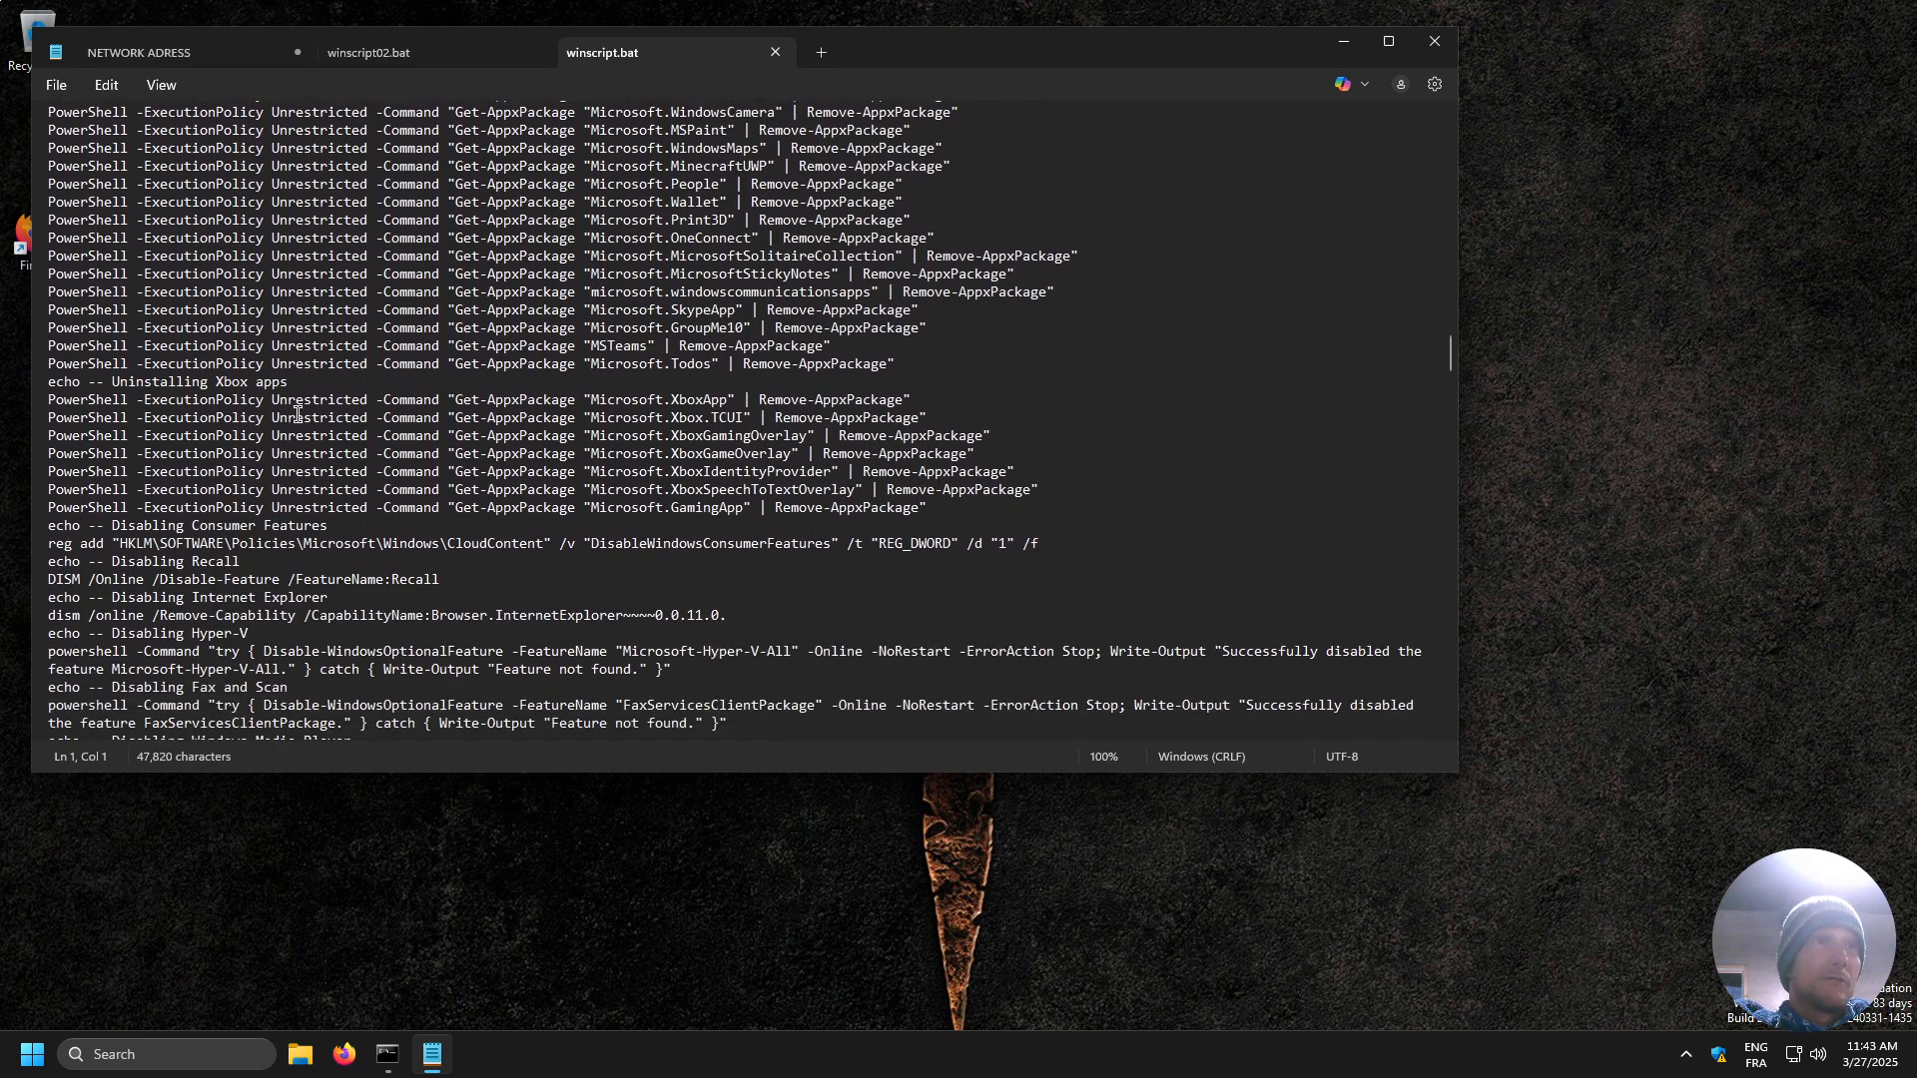
Read through winscript.bat's Xbox removal, feature disabling, cloud sync, and Windows, Office, Adobe, NVIDIA and Visual Studio telemetry commands.
scroll(340, 407, down, 7)
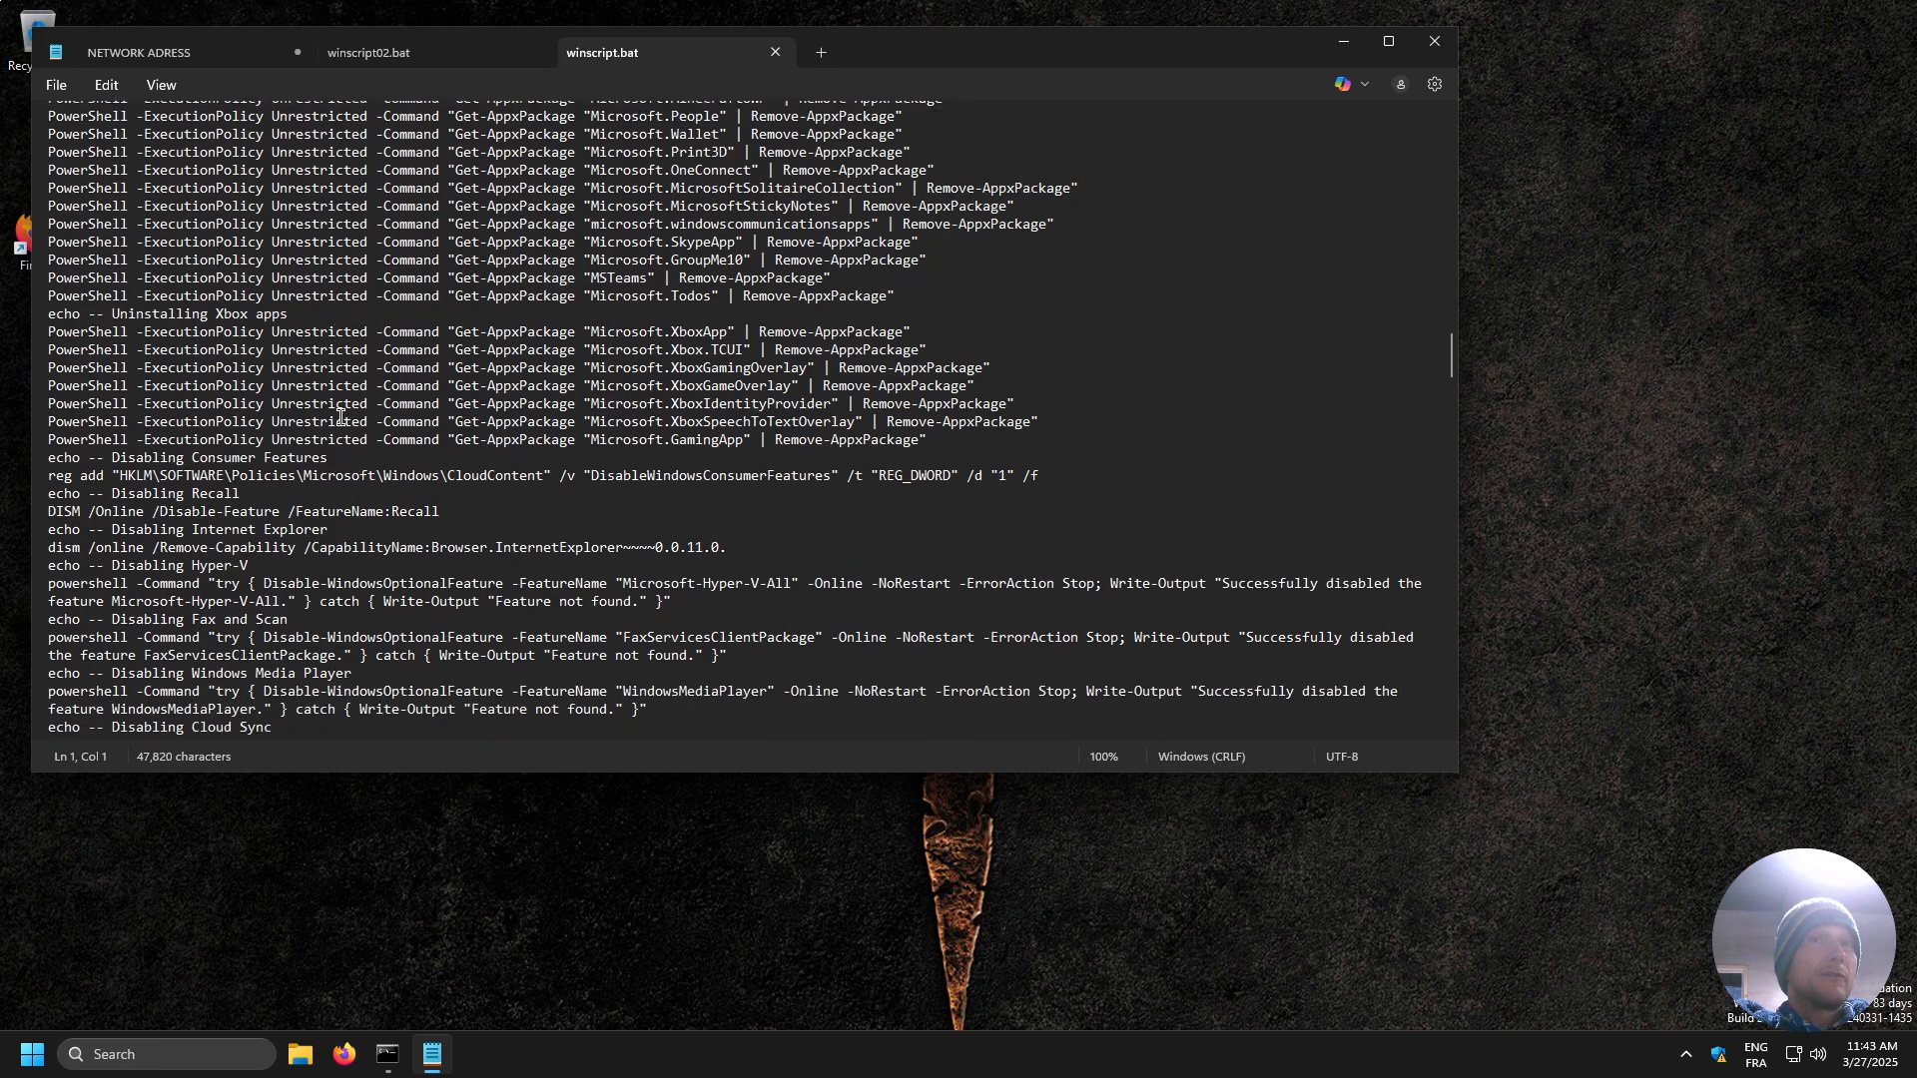
scroll(341, 419, down, 3)
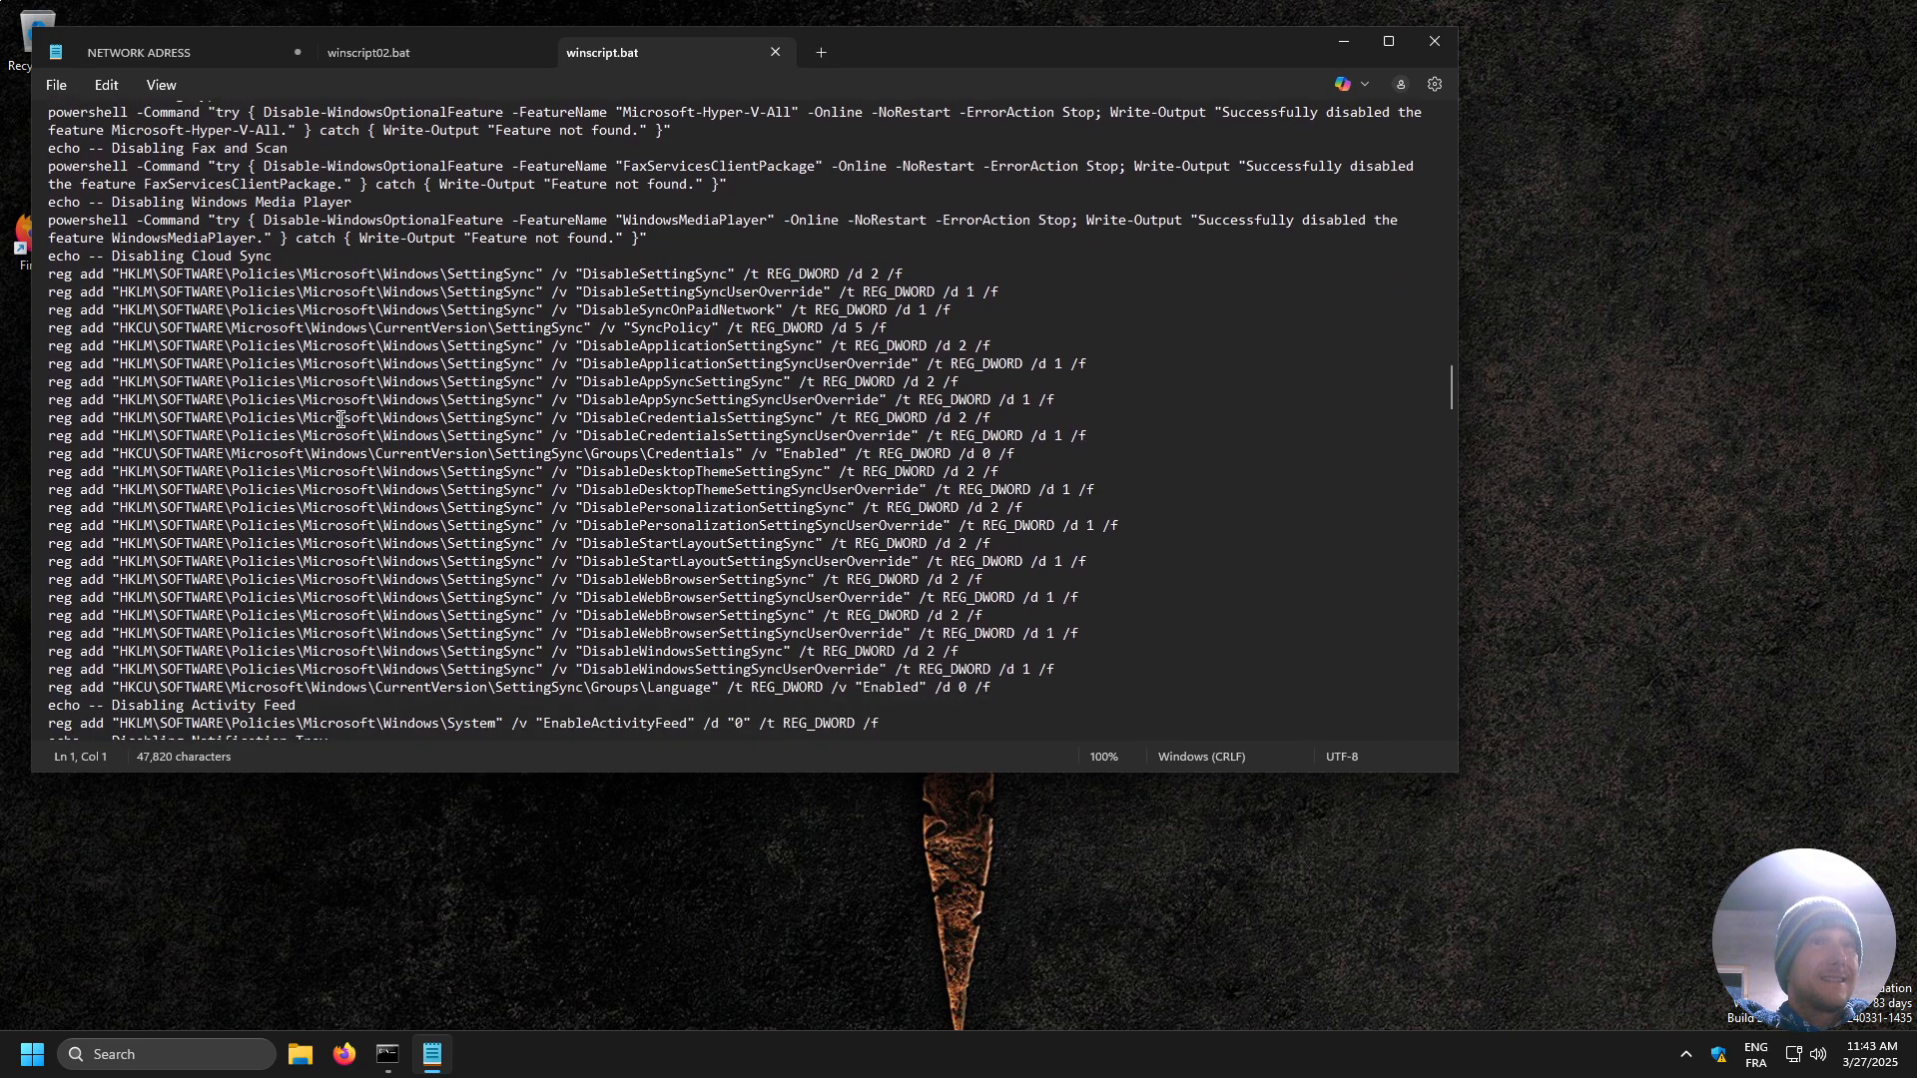
scroll(343, 411, down, 7)
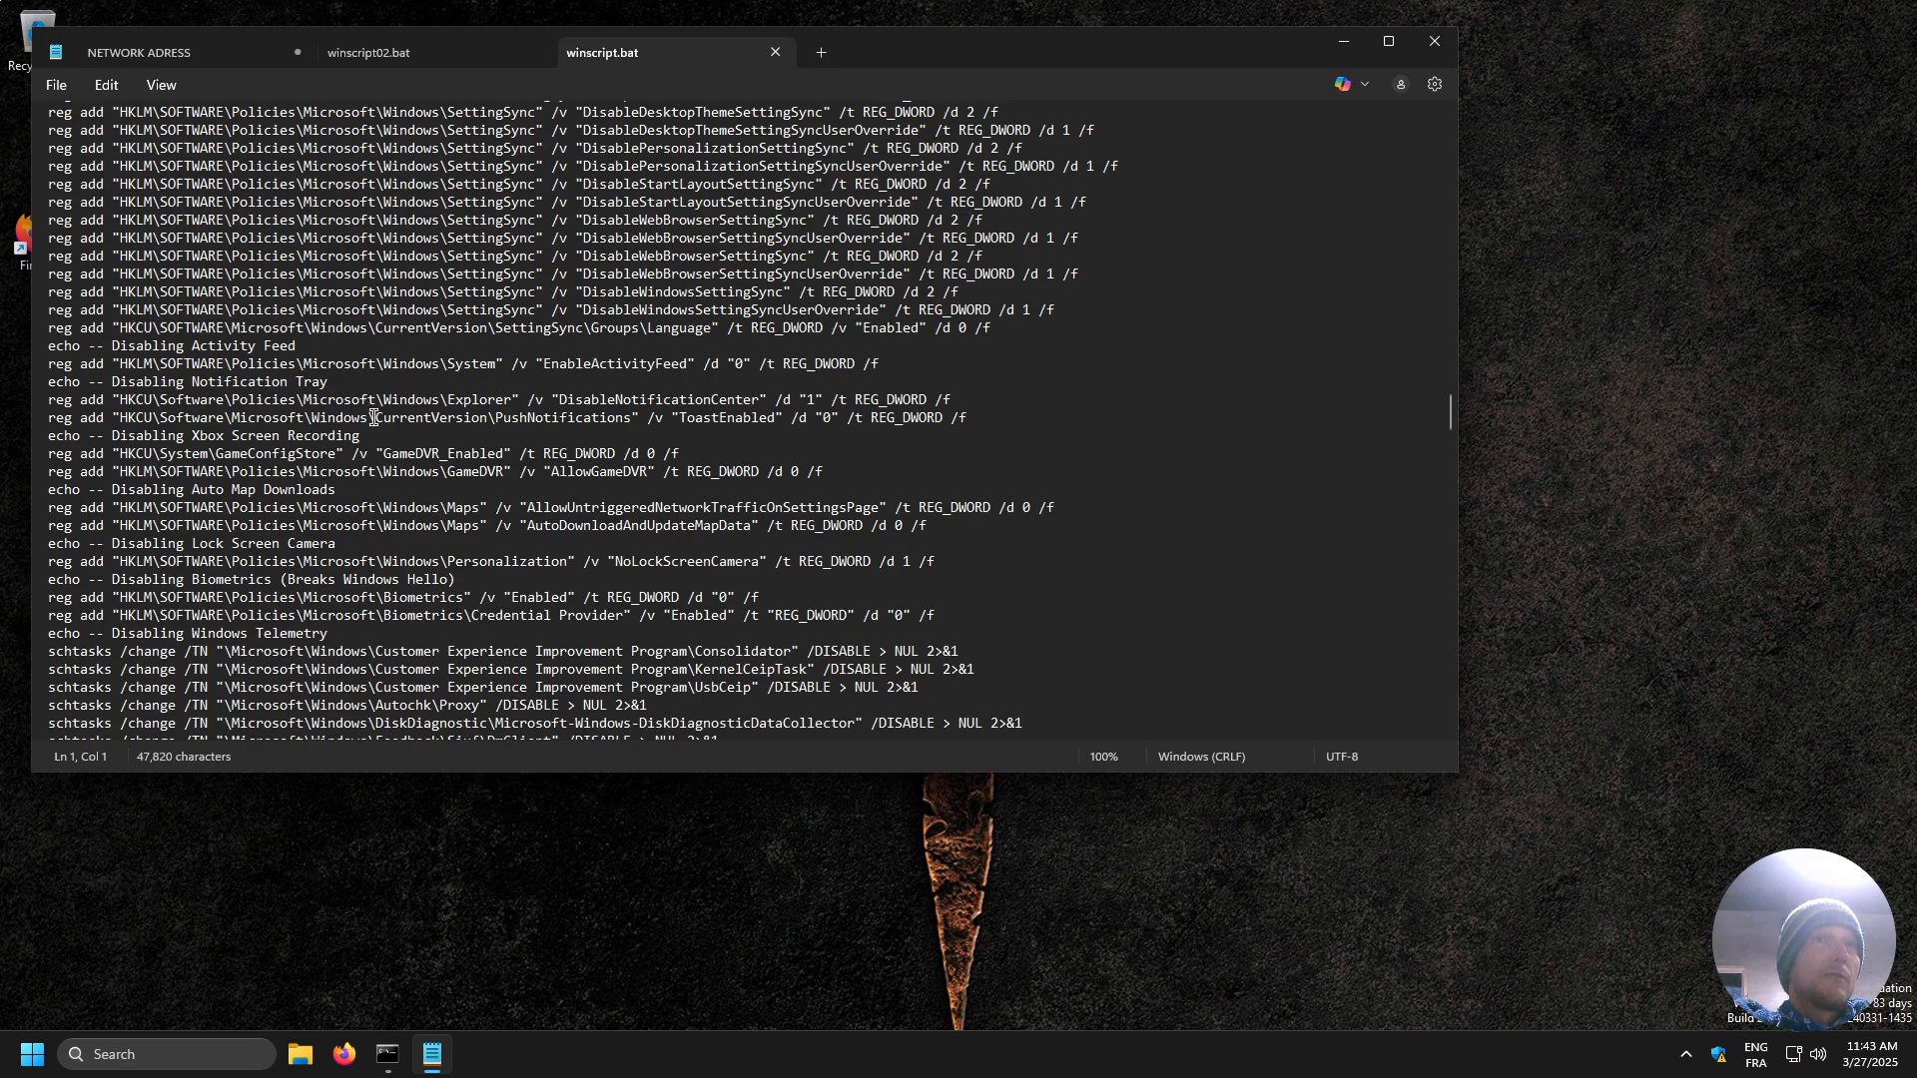
scroll(375, 414, down, 6)
scroll(377, 400, down, 8)
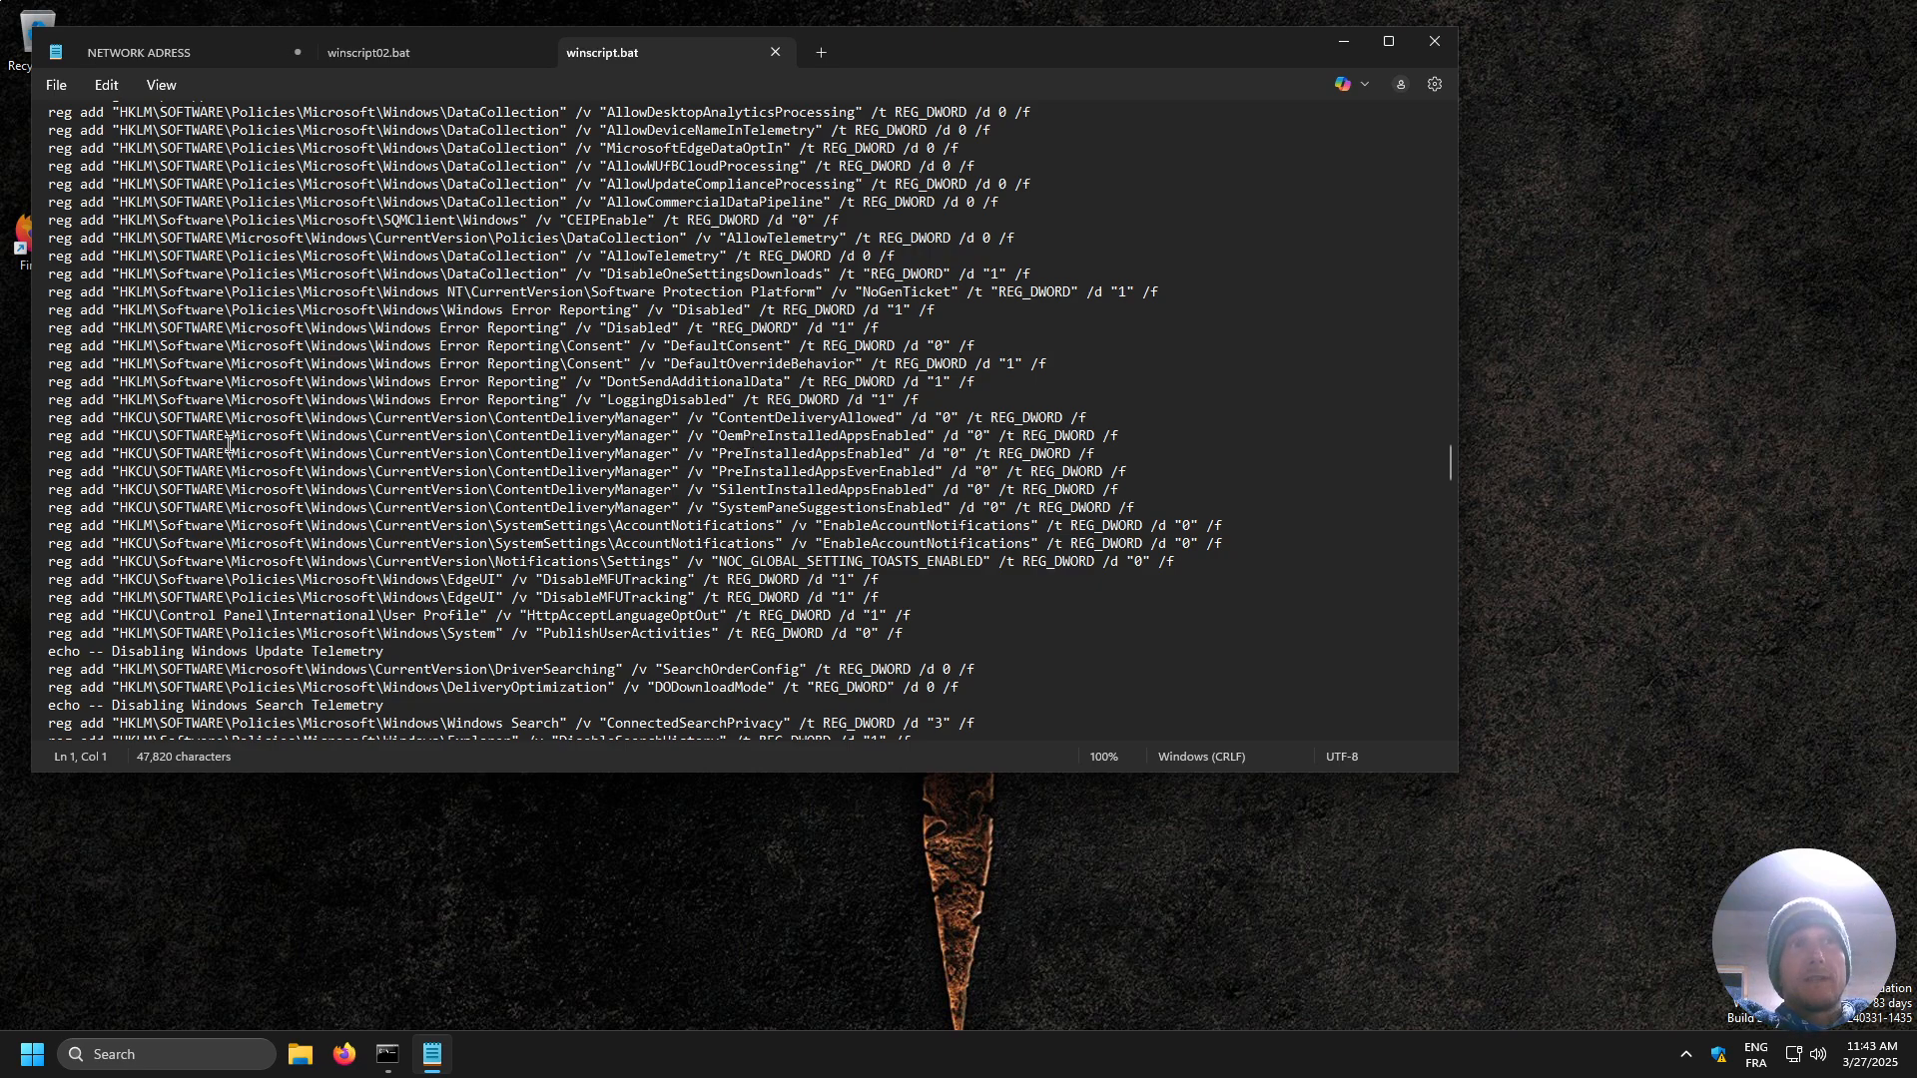
scroll(229, 444, down, 15)
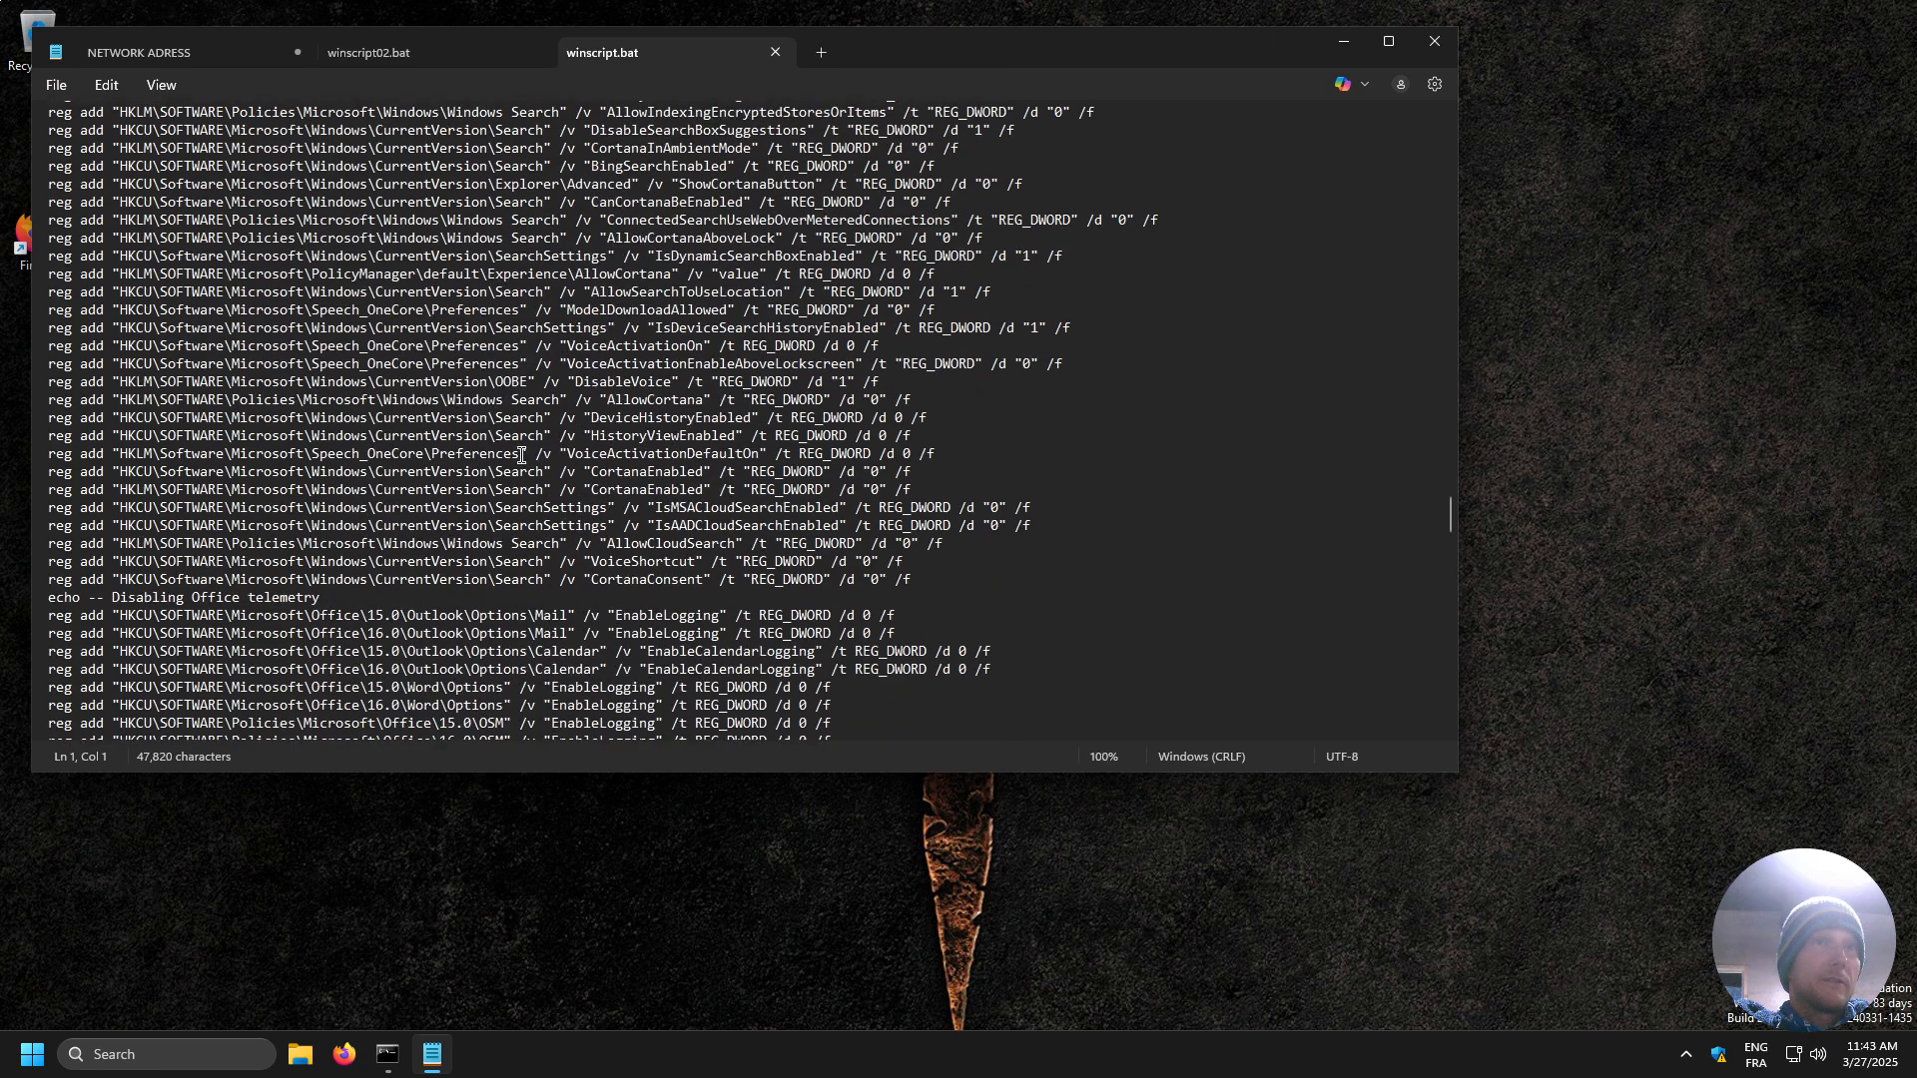
scroll(529, 465, down, 4)
scroll(539, 475, down, 17)
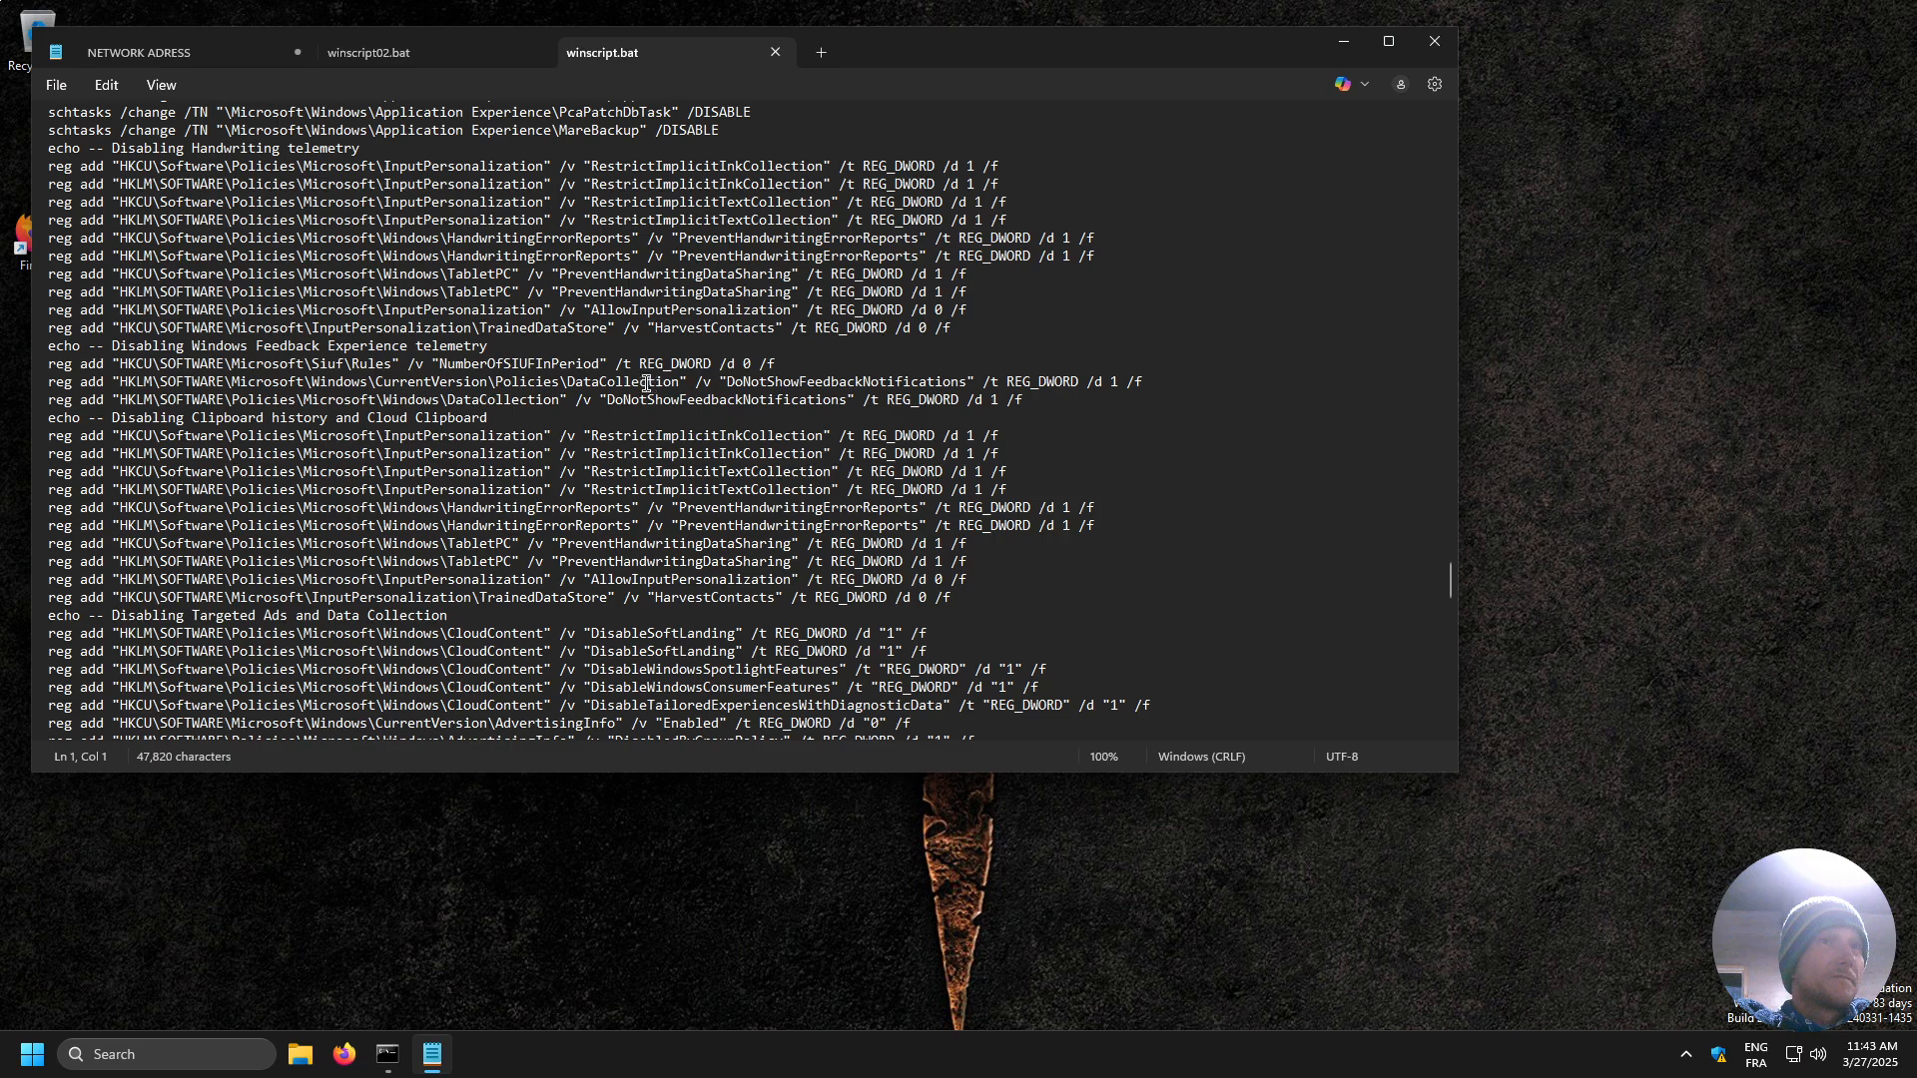
scroll(647, 382, down, 8)
scroll(404, 424, down, 3)
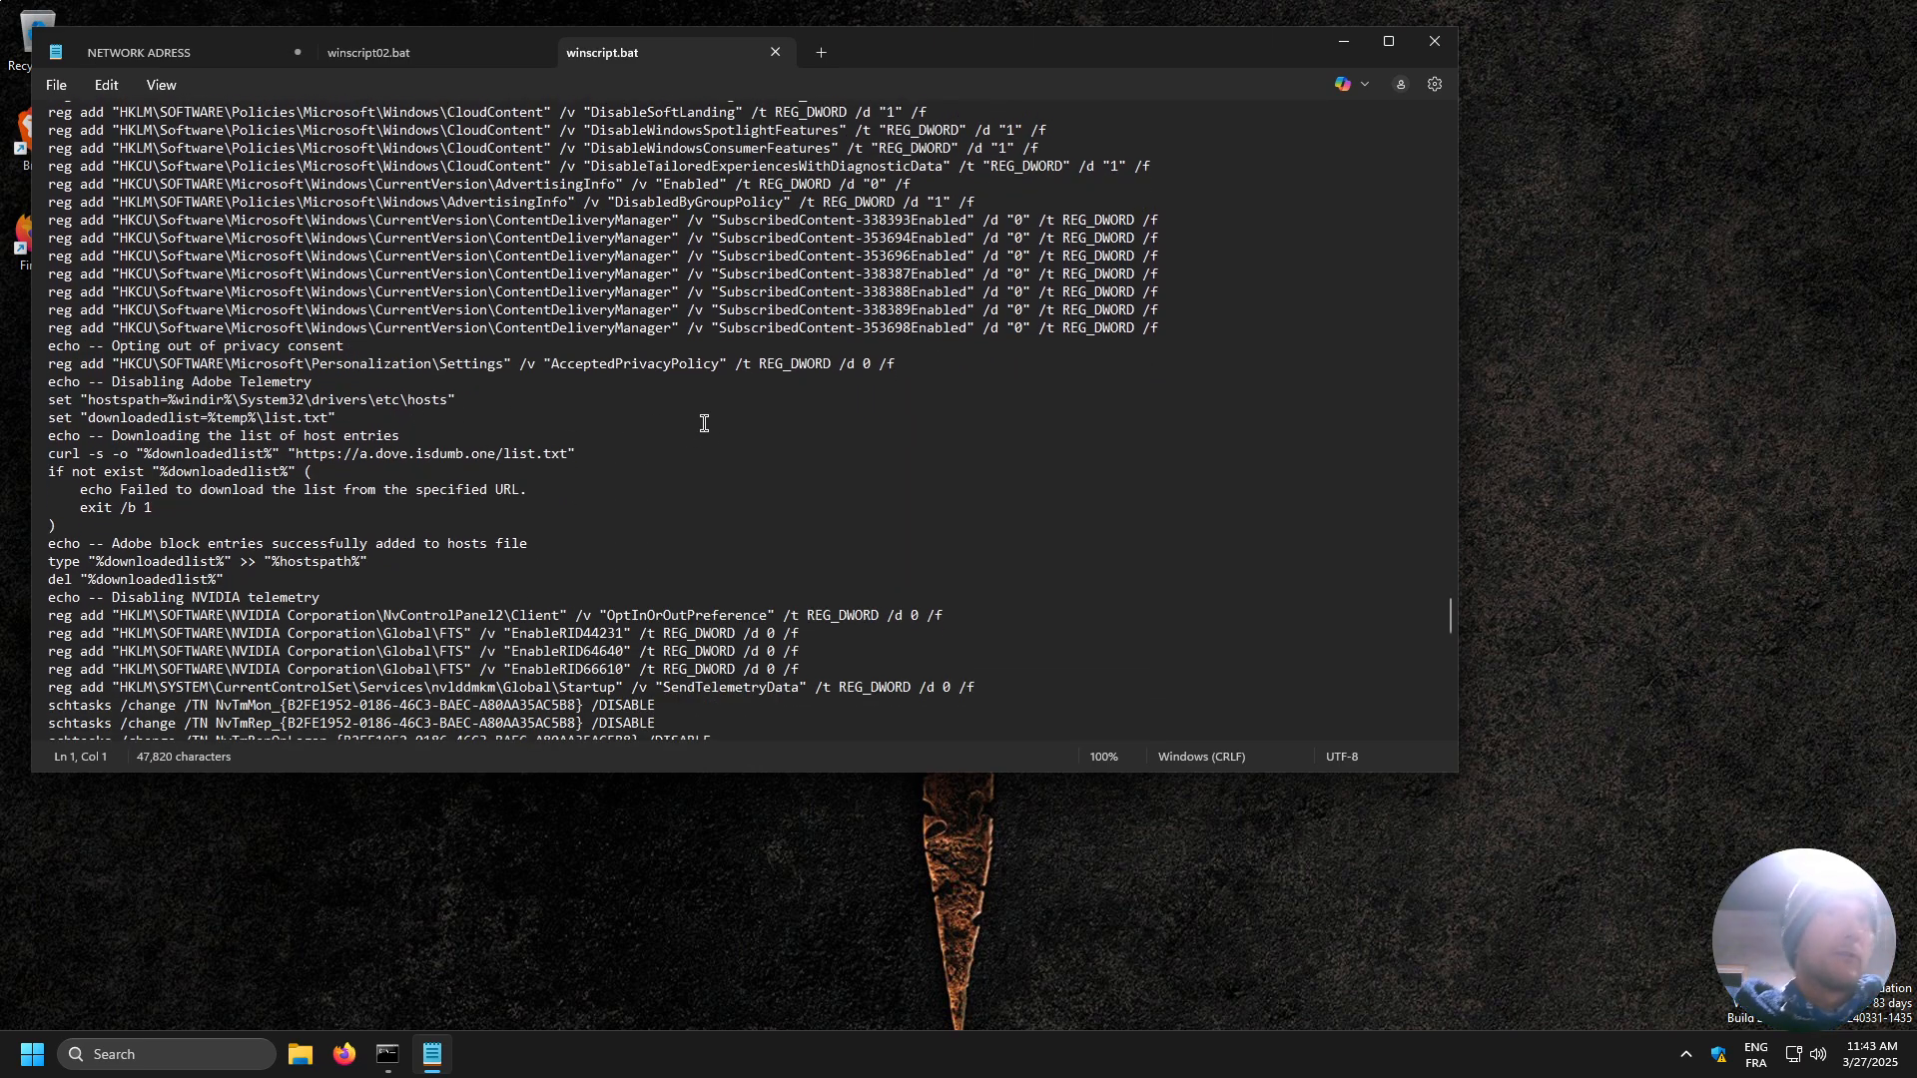
scroll(422, 440, down, 1)
scroll(424, 423, down, 3)
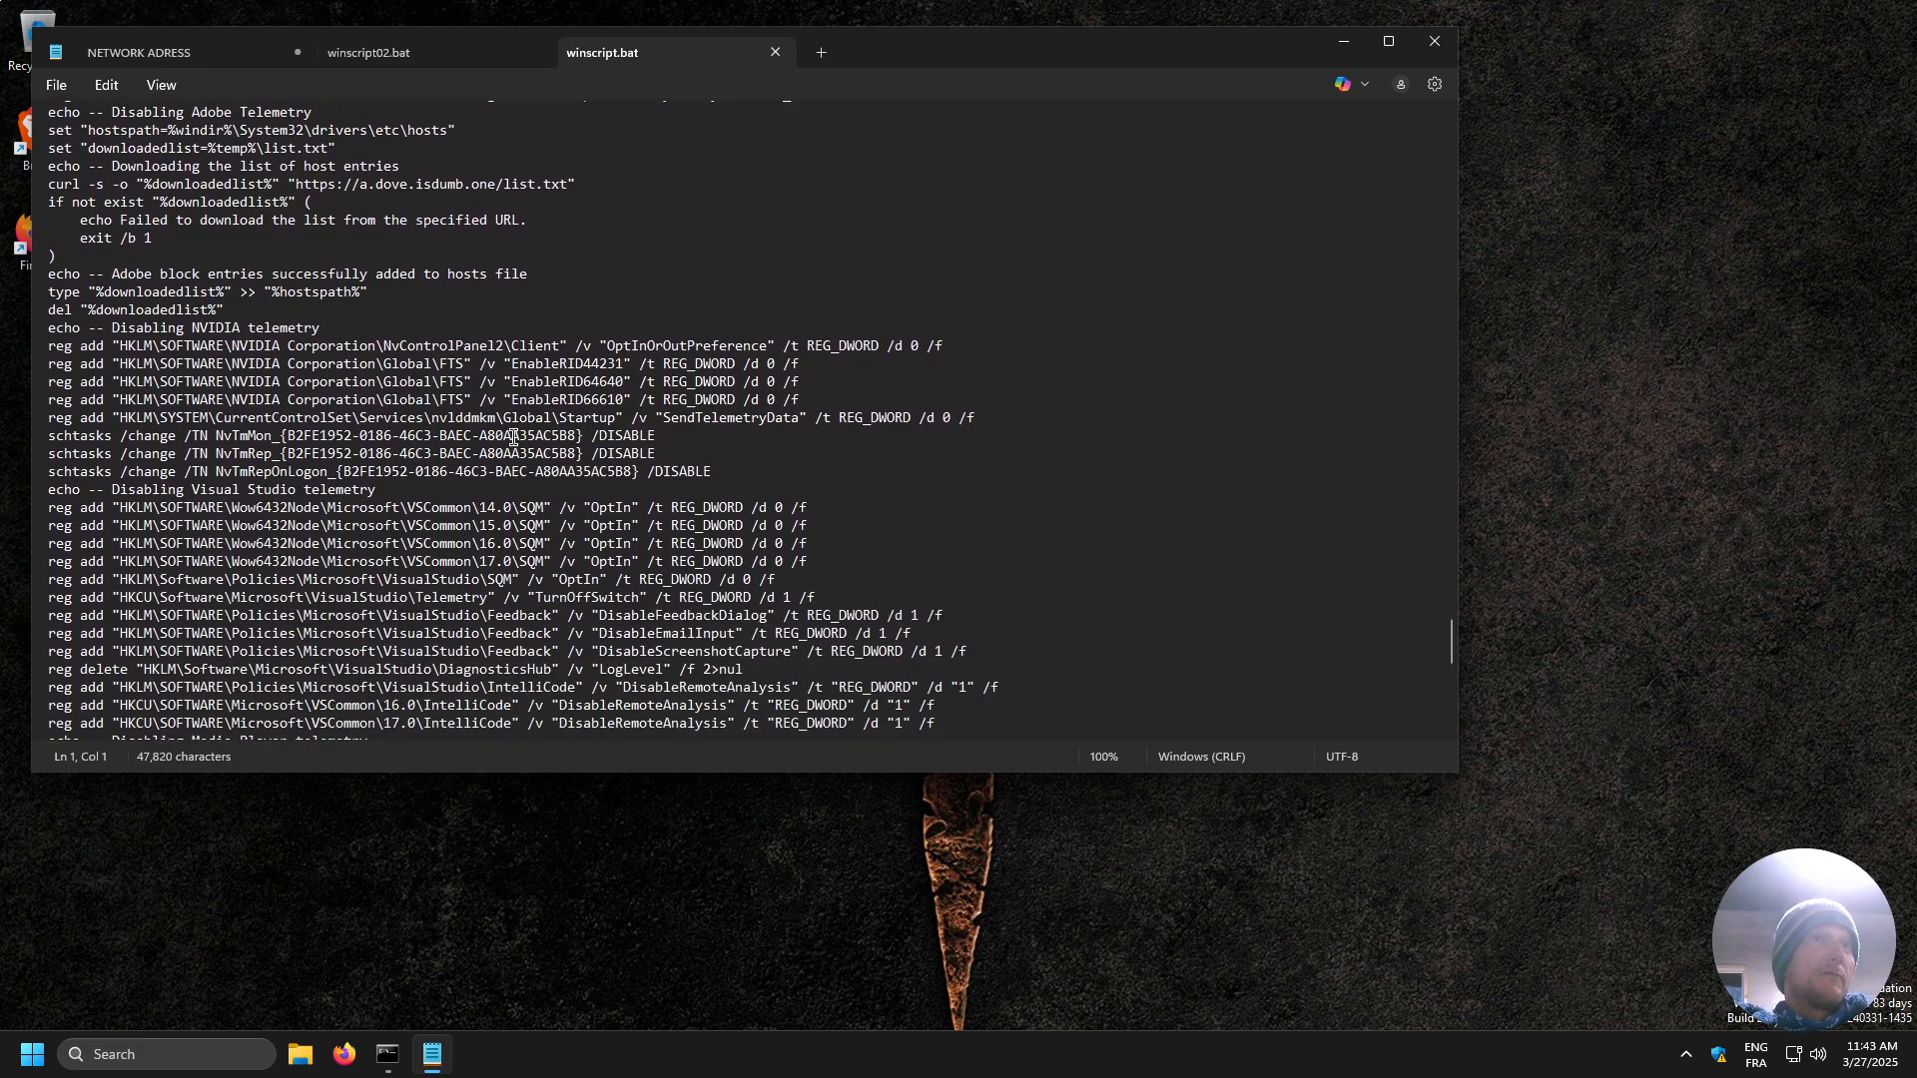
Minimize the script text, move the Chocolatey console aside, and shut Windows down immediately from it with shutdown -s -t 0.
click(1354, 40)
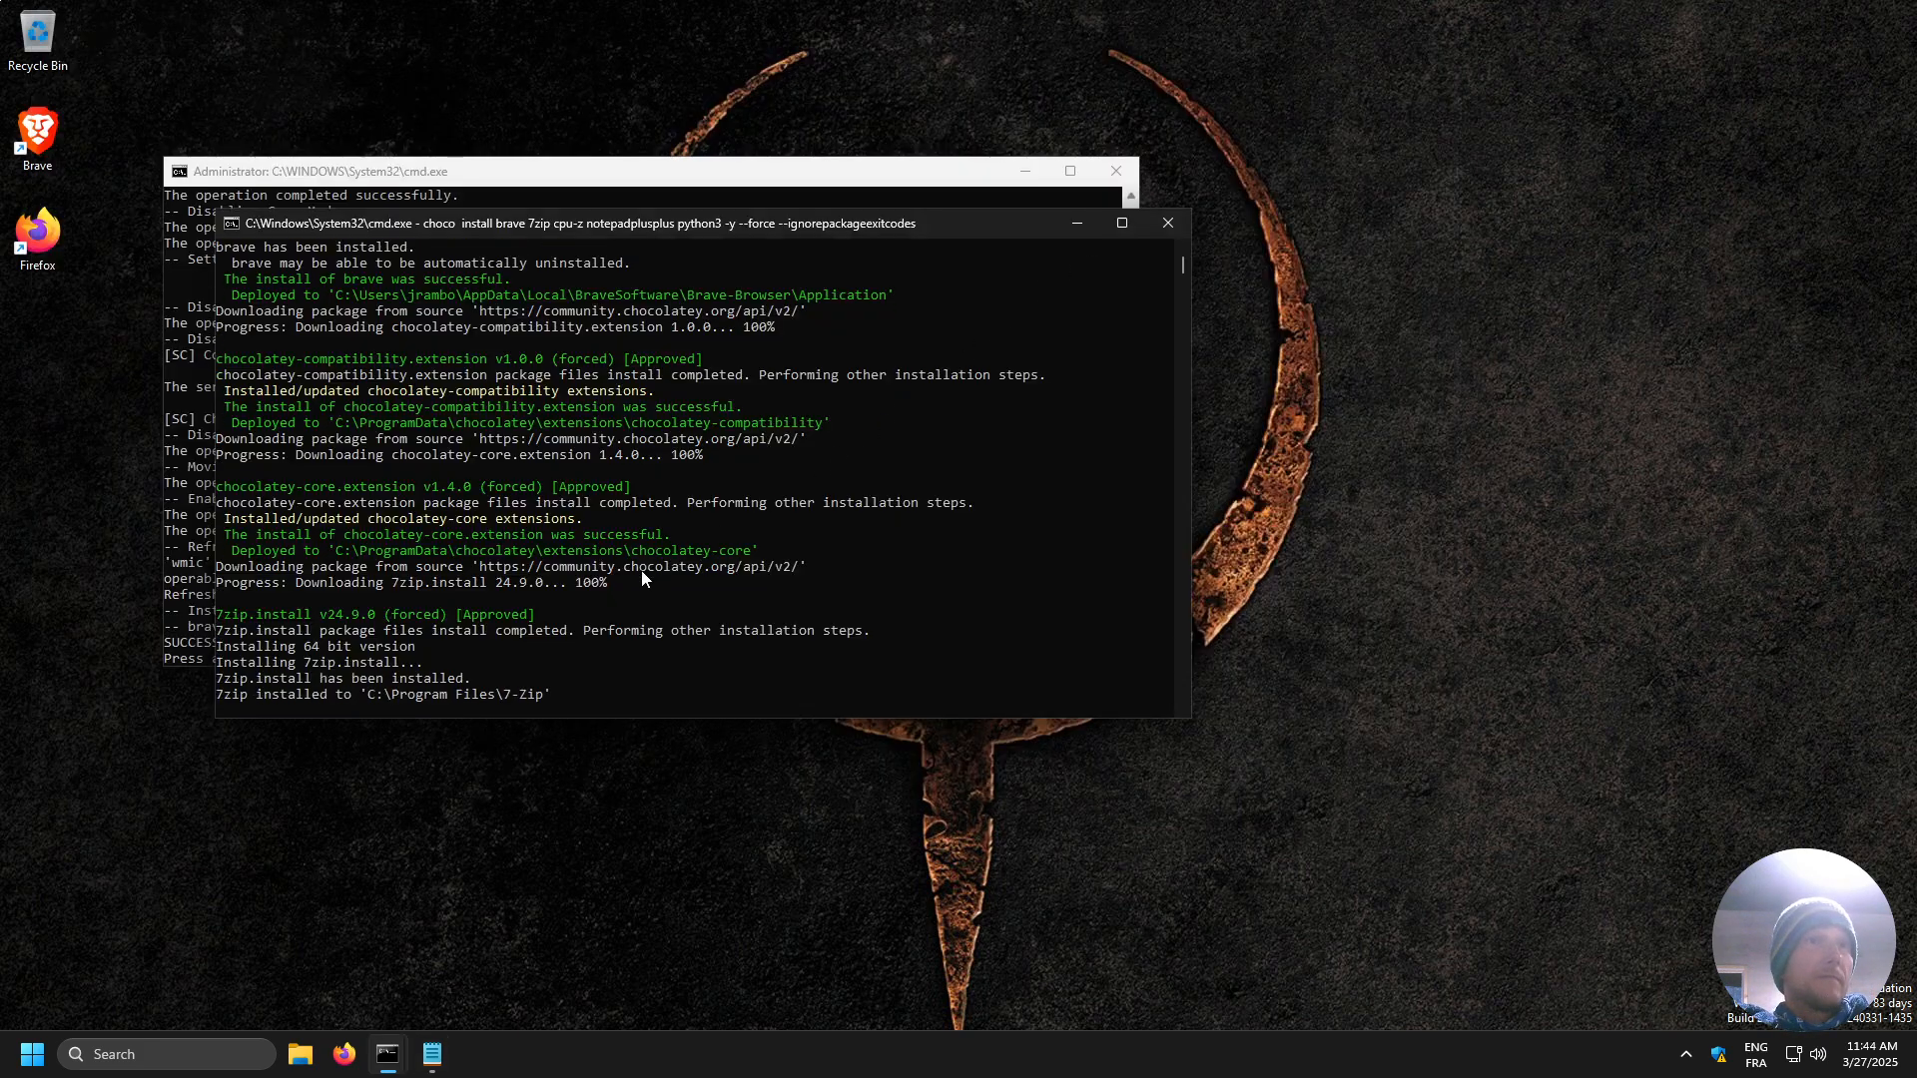
drag(783, 226, 1210, 327)
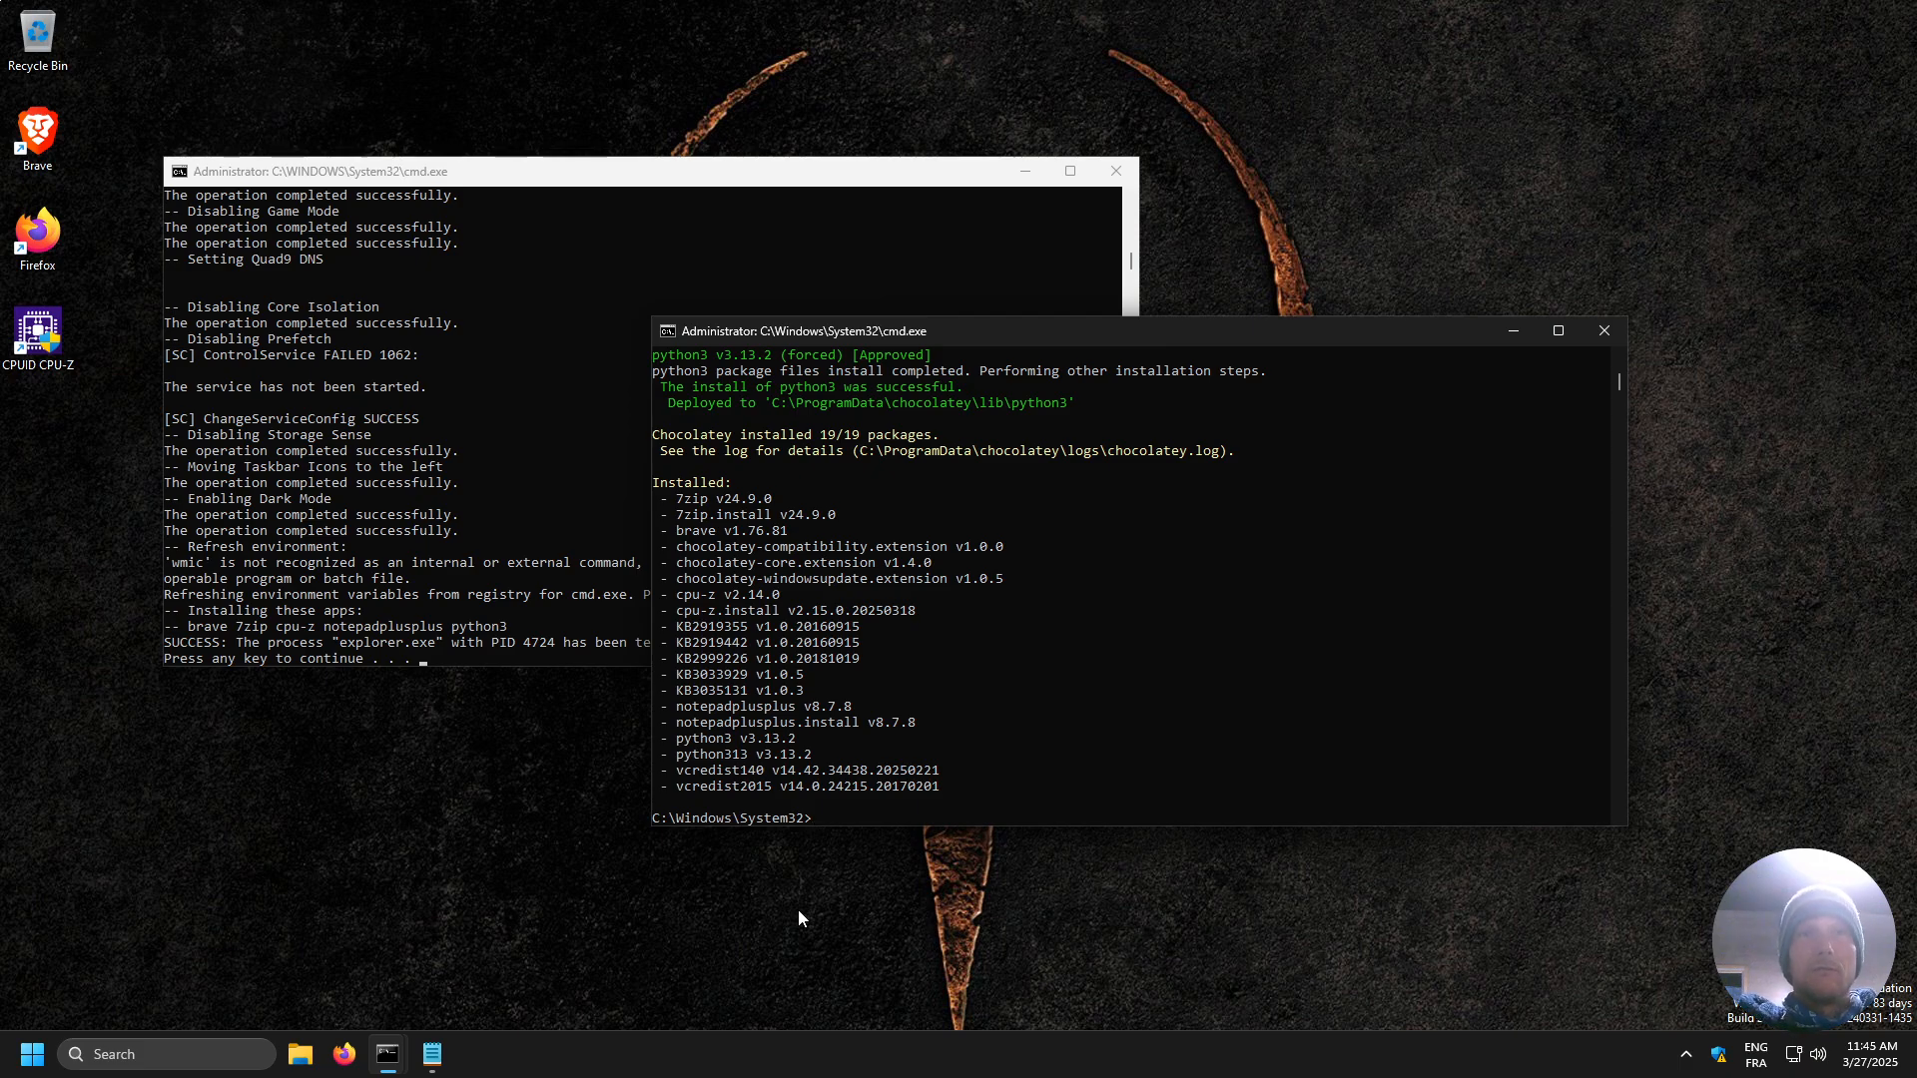
click(878, 819)
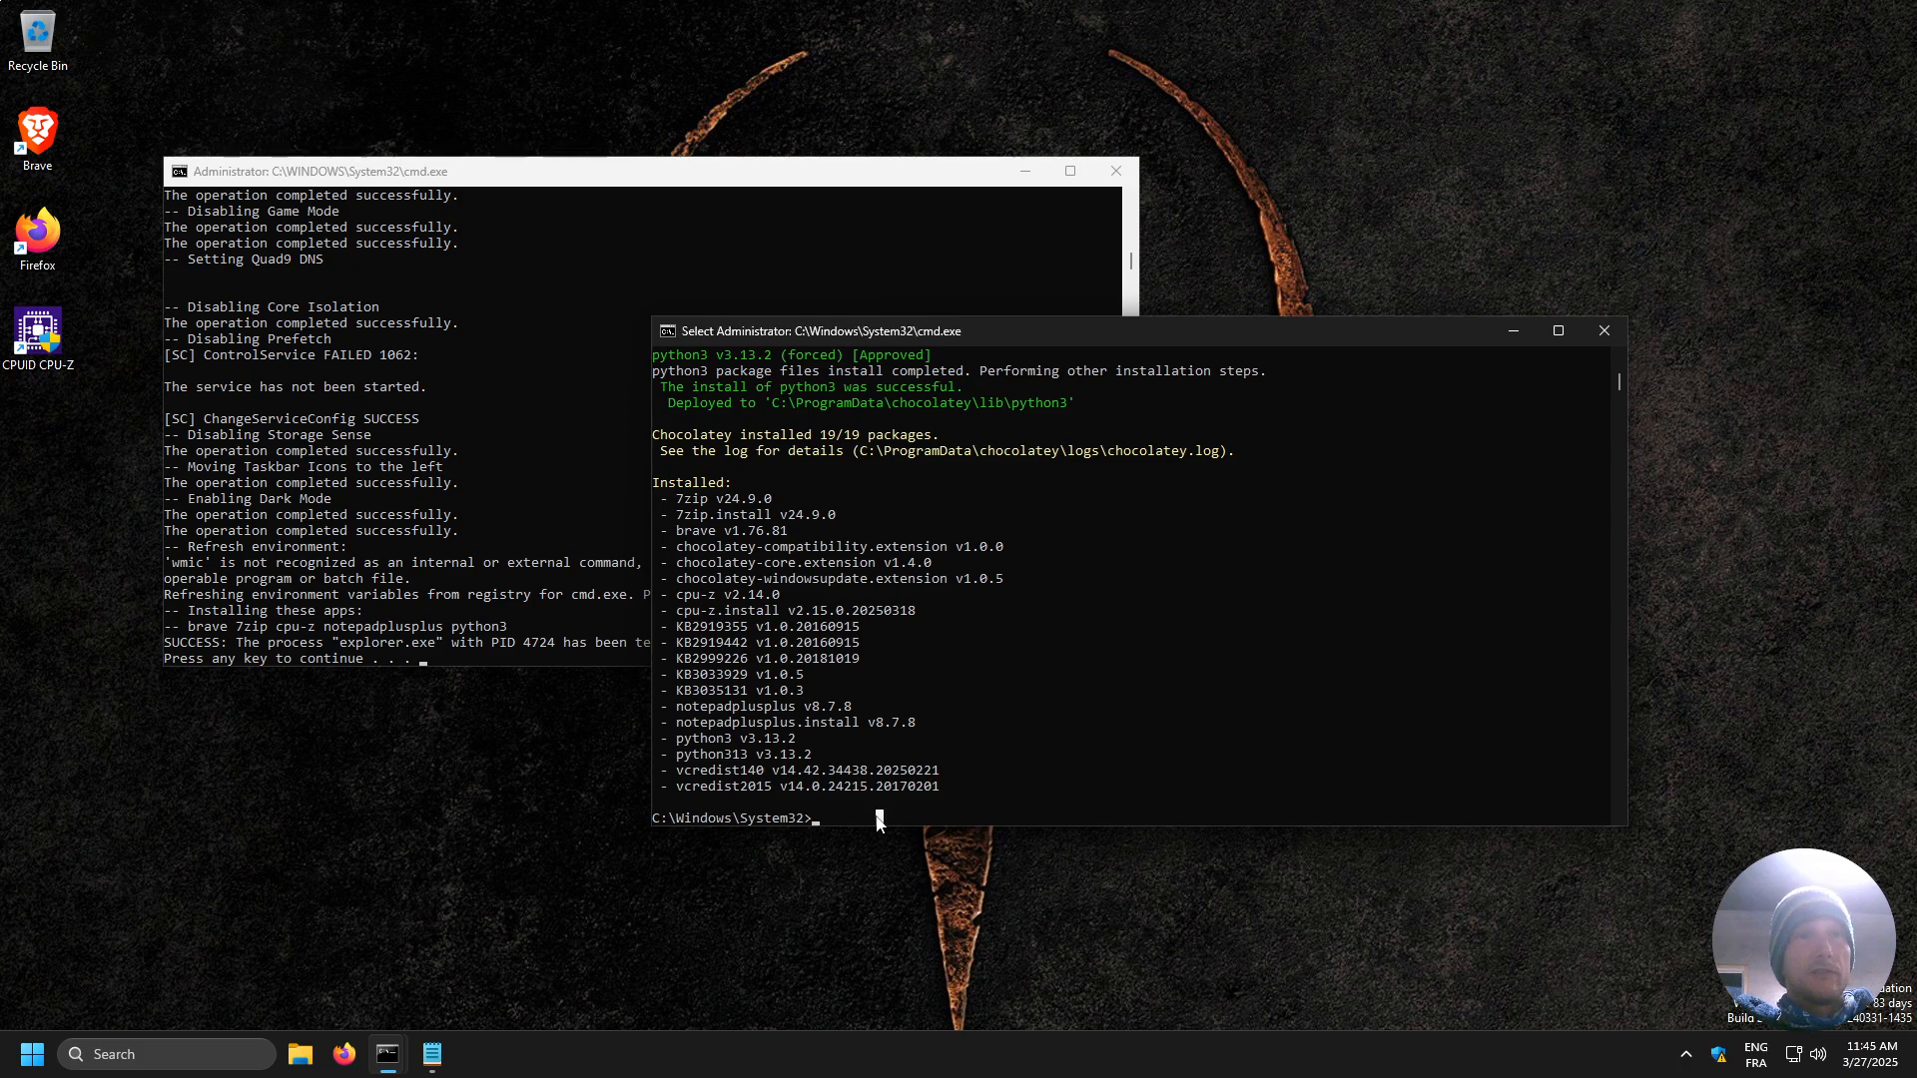
text(shutdown -s -t 0)
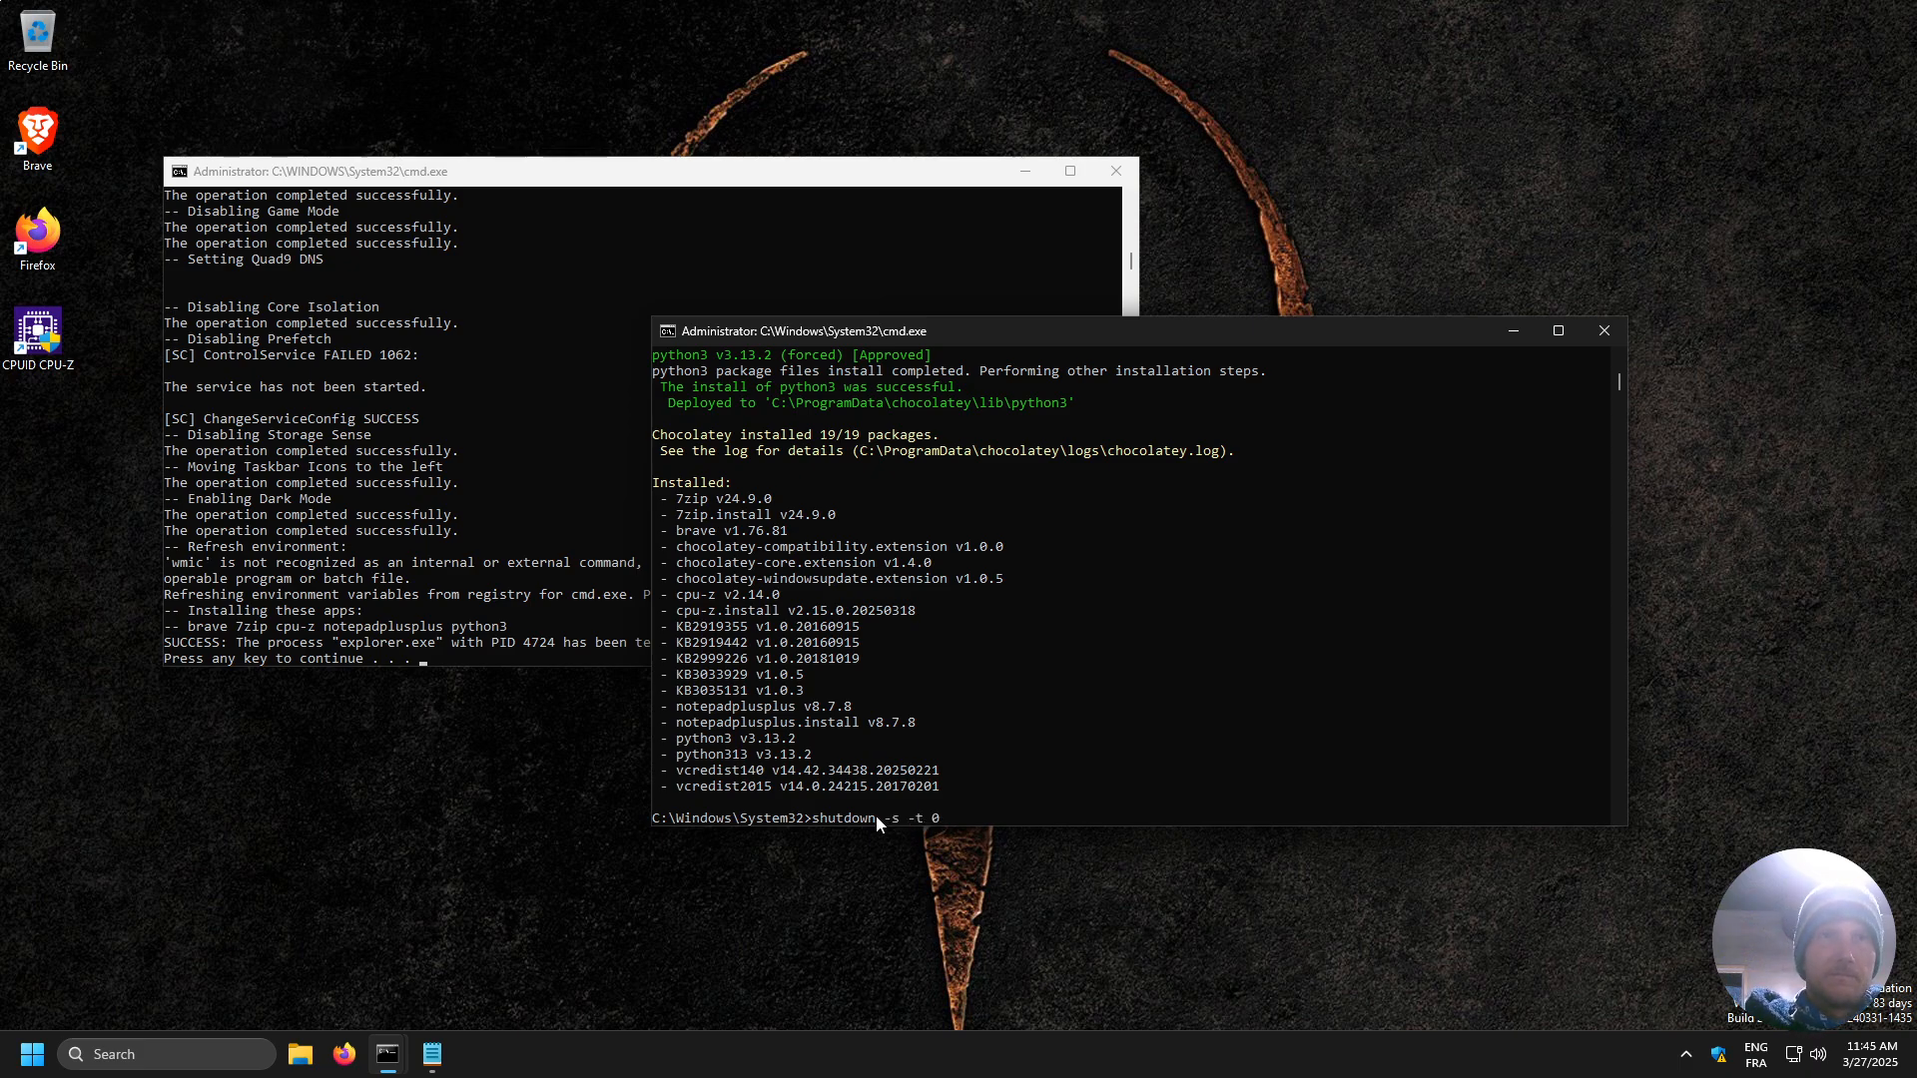
key(Return)
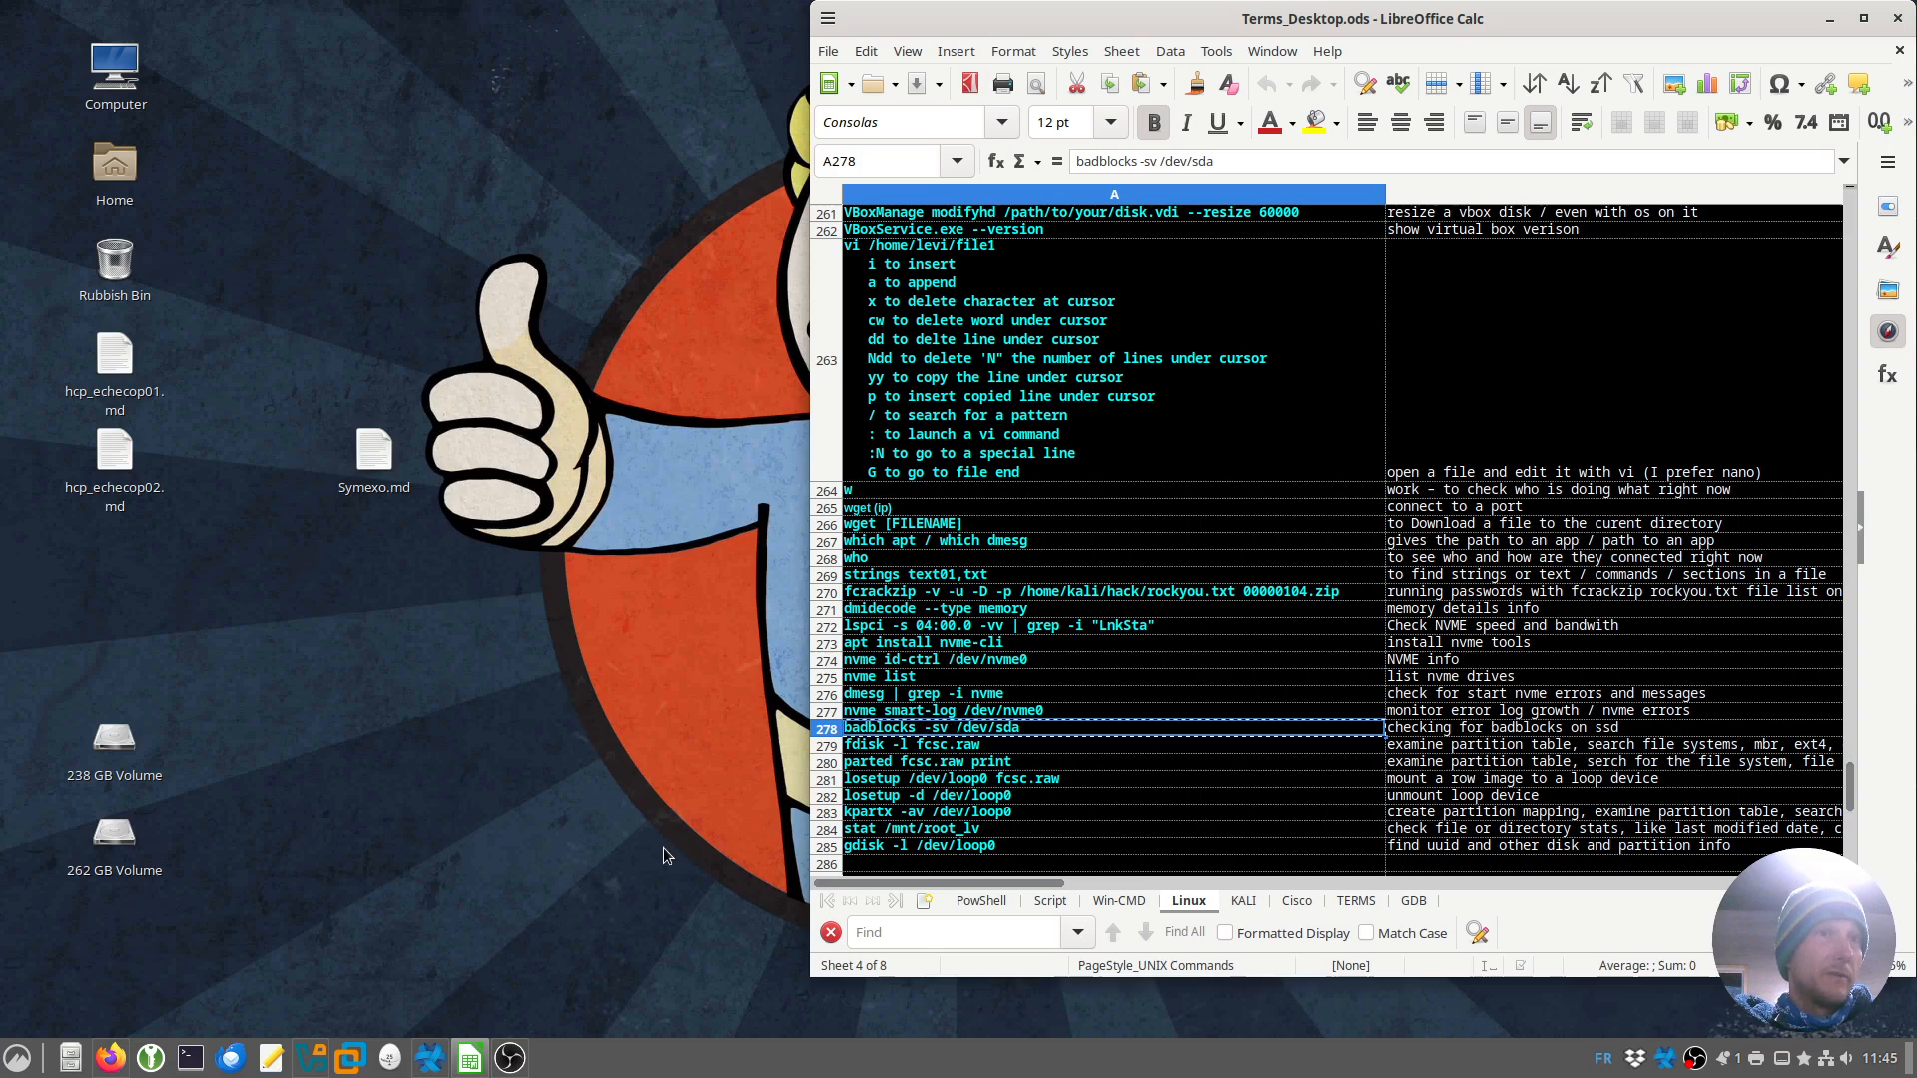
Switch to Oracle VirtualBox Manager, start the Win11-Mach-01 virtual machine, and sign in to Windows with the account password.
click(311, 1061)
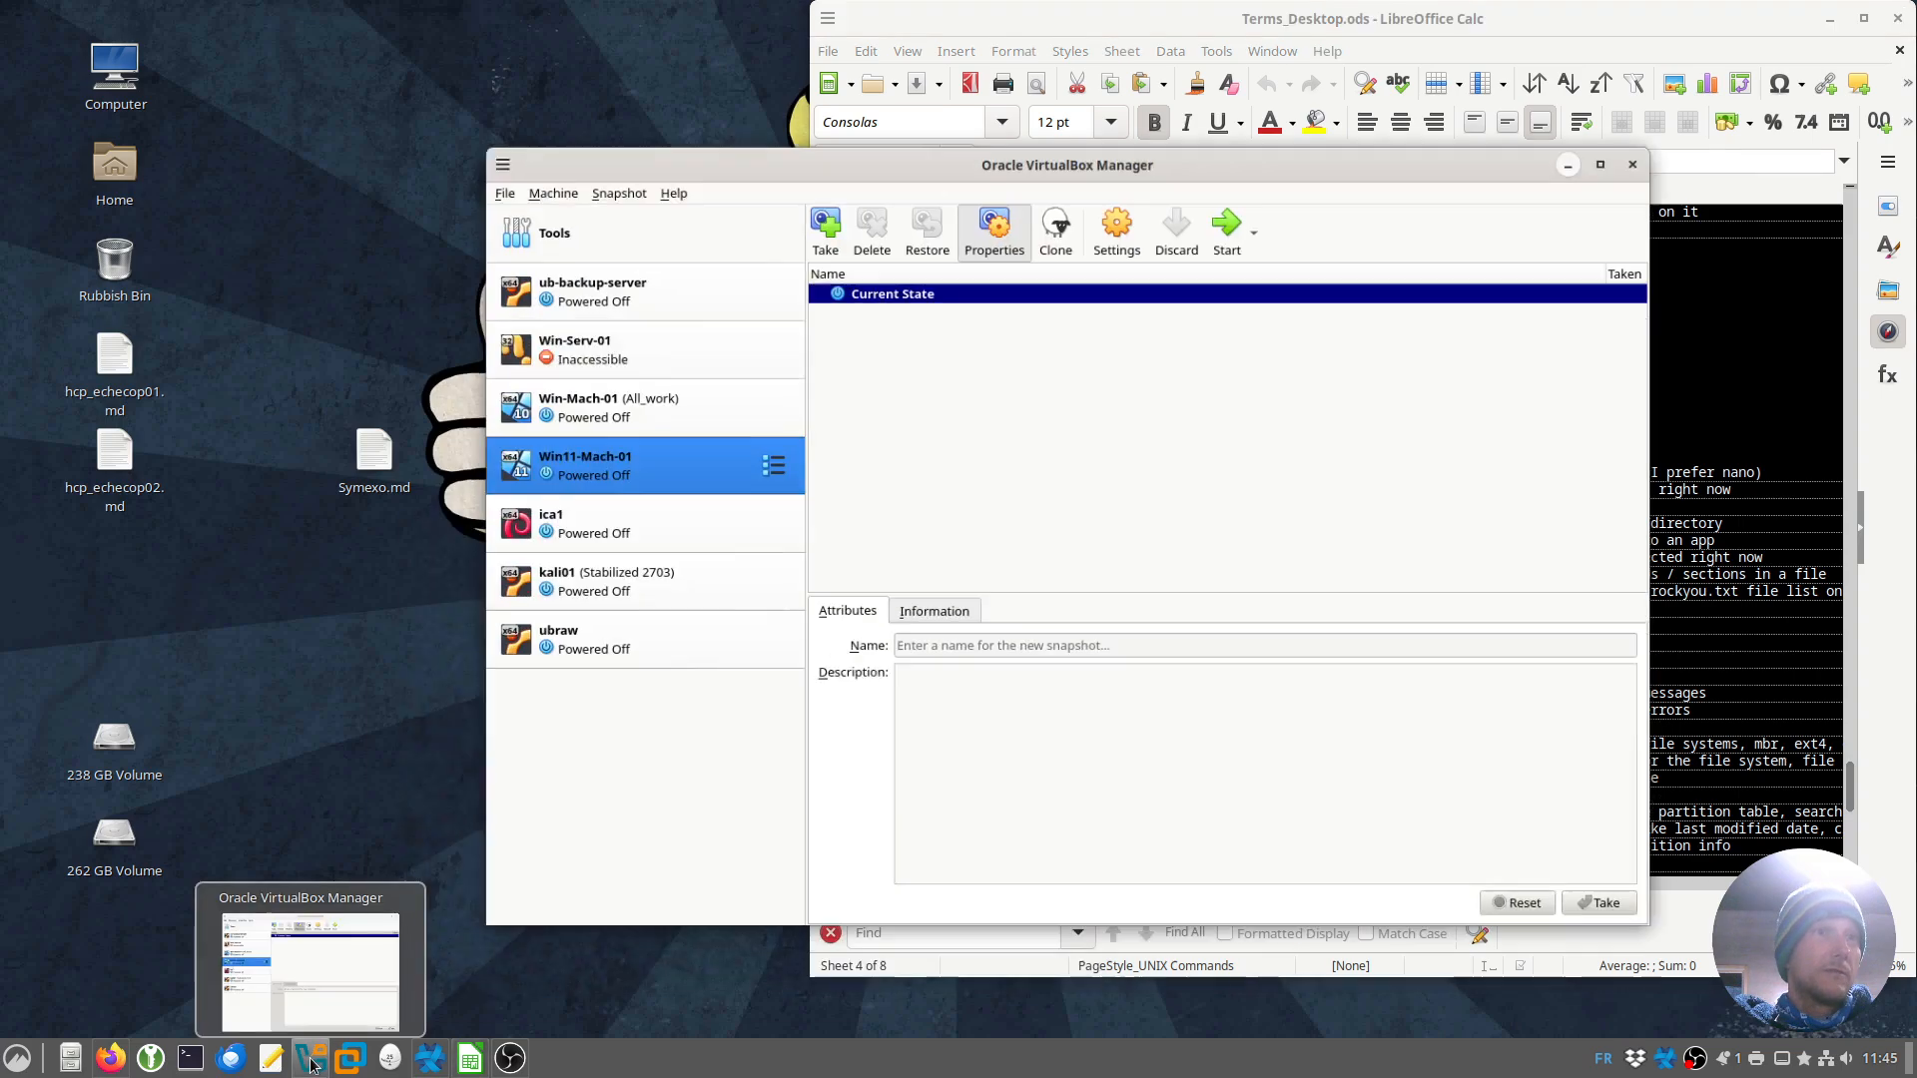
double_click(673, 439)
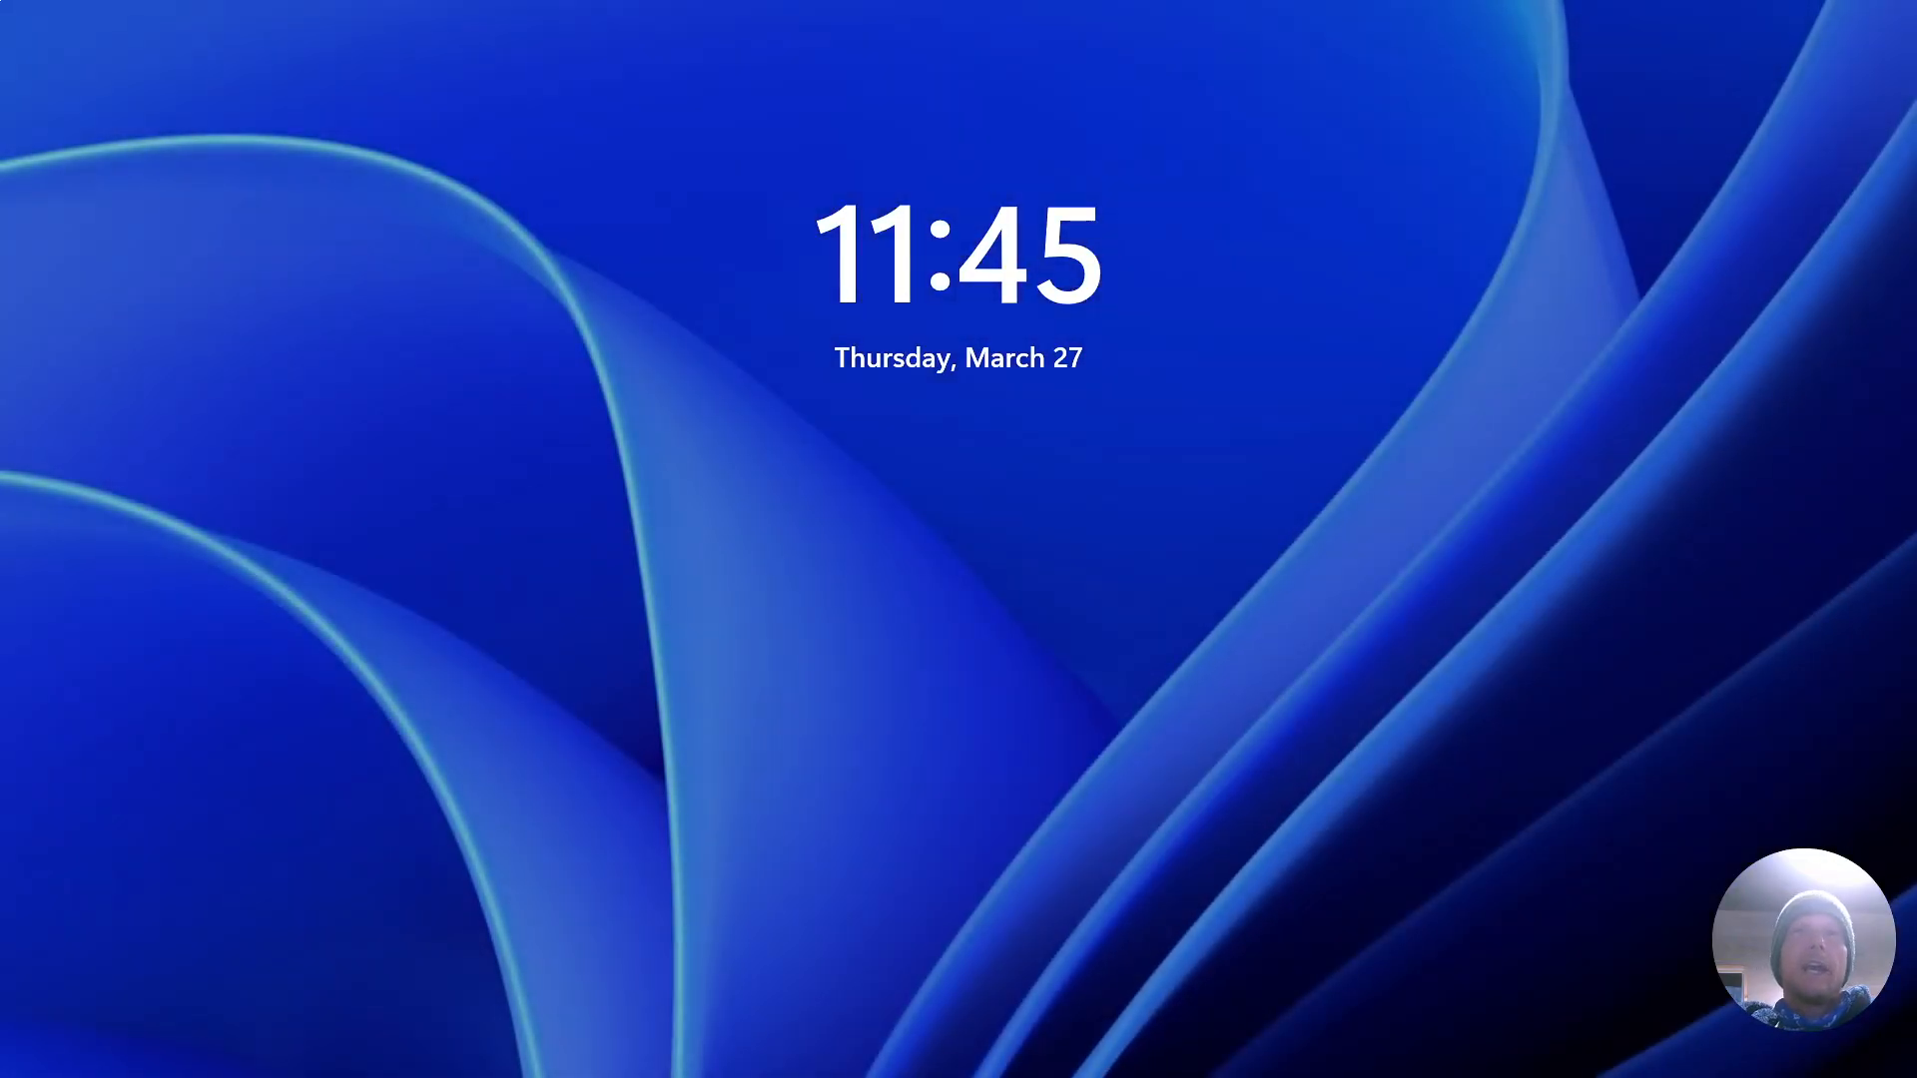
key(space)
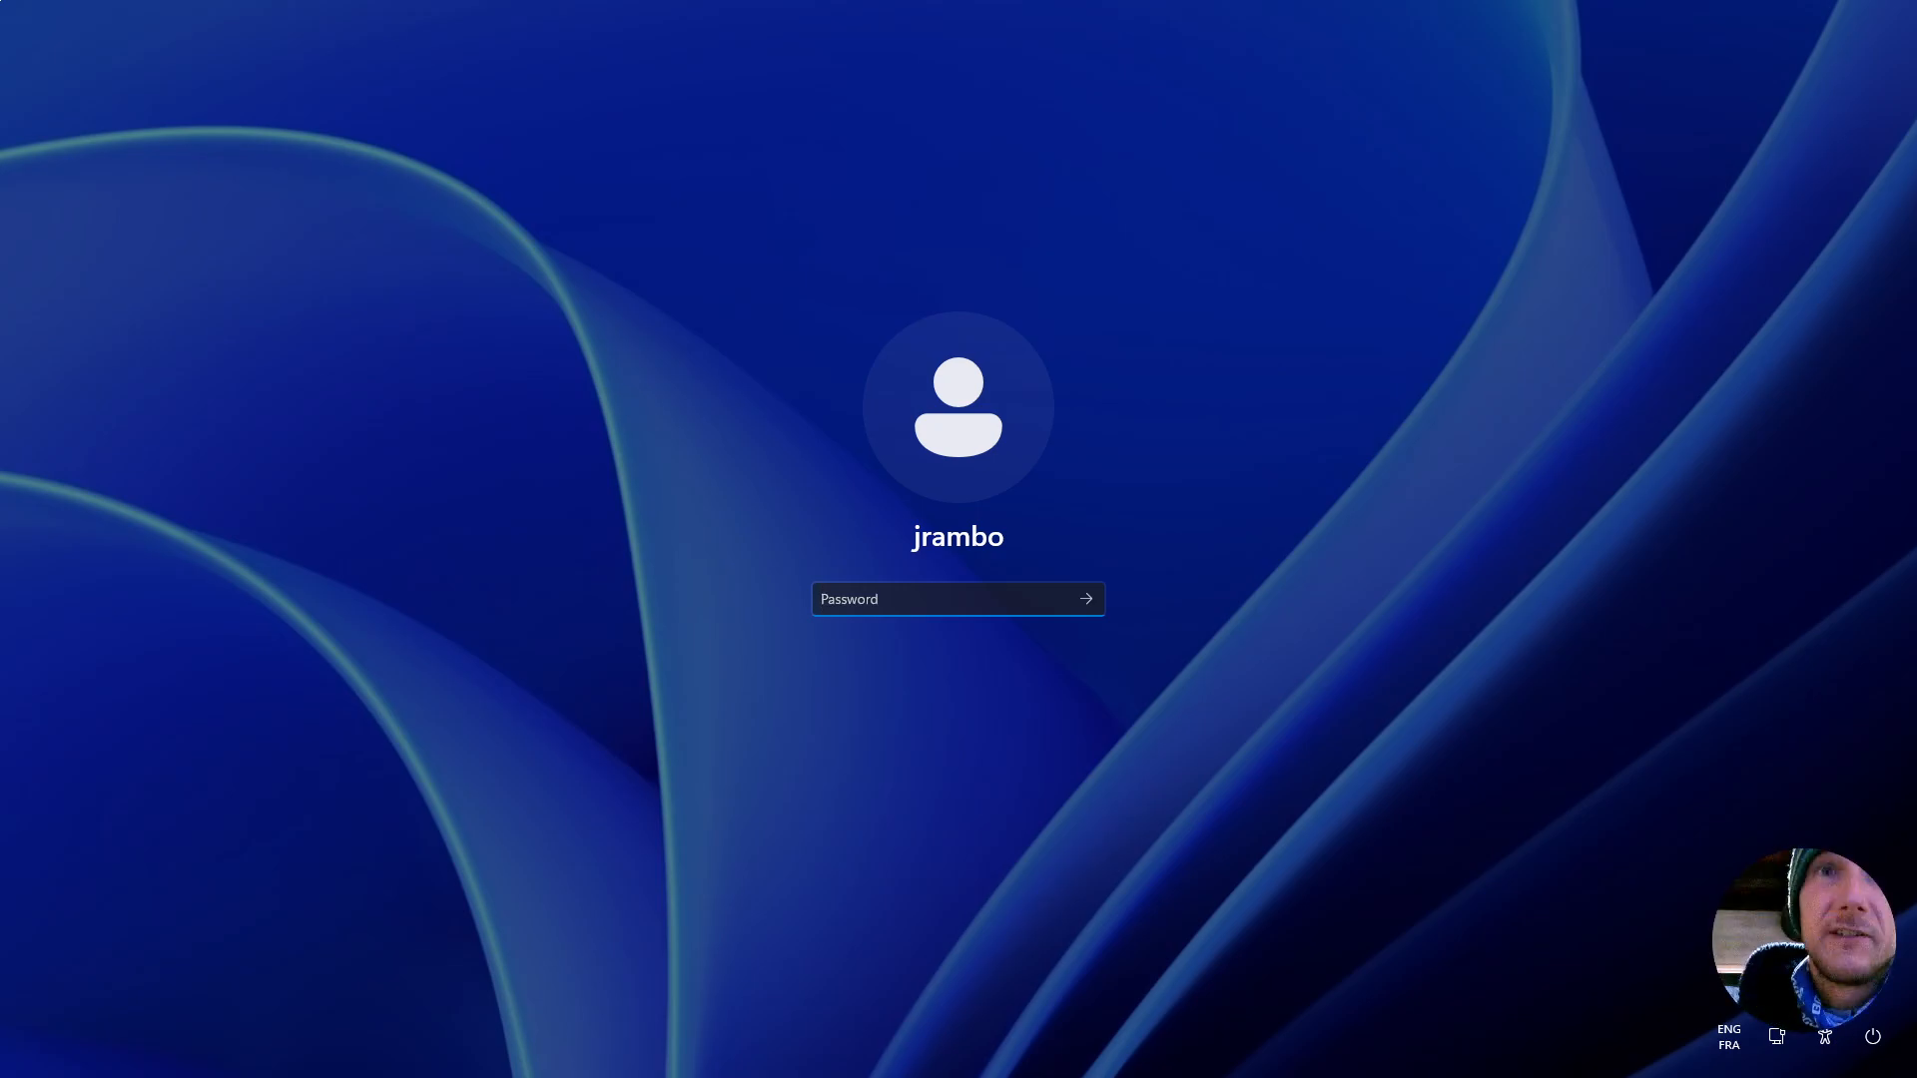
text(********)
key(Return)
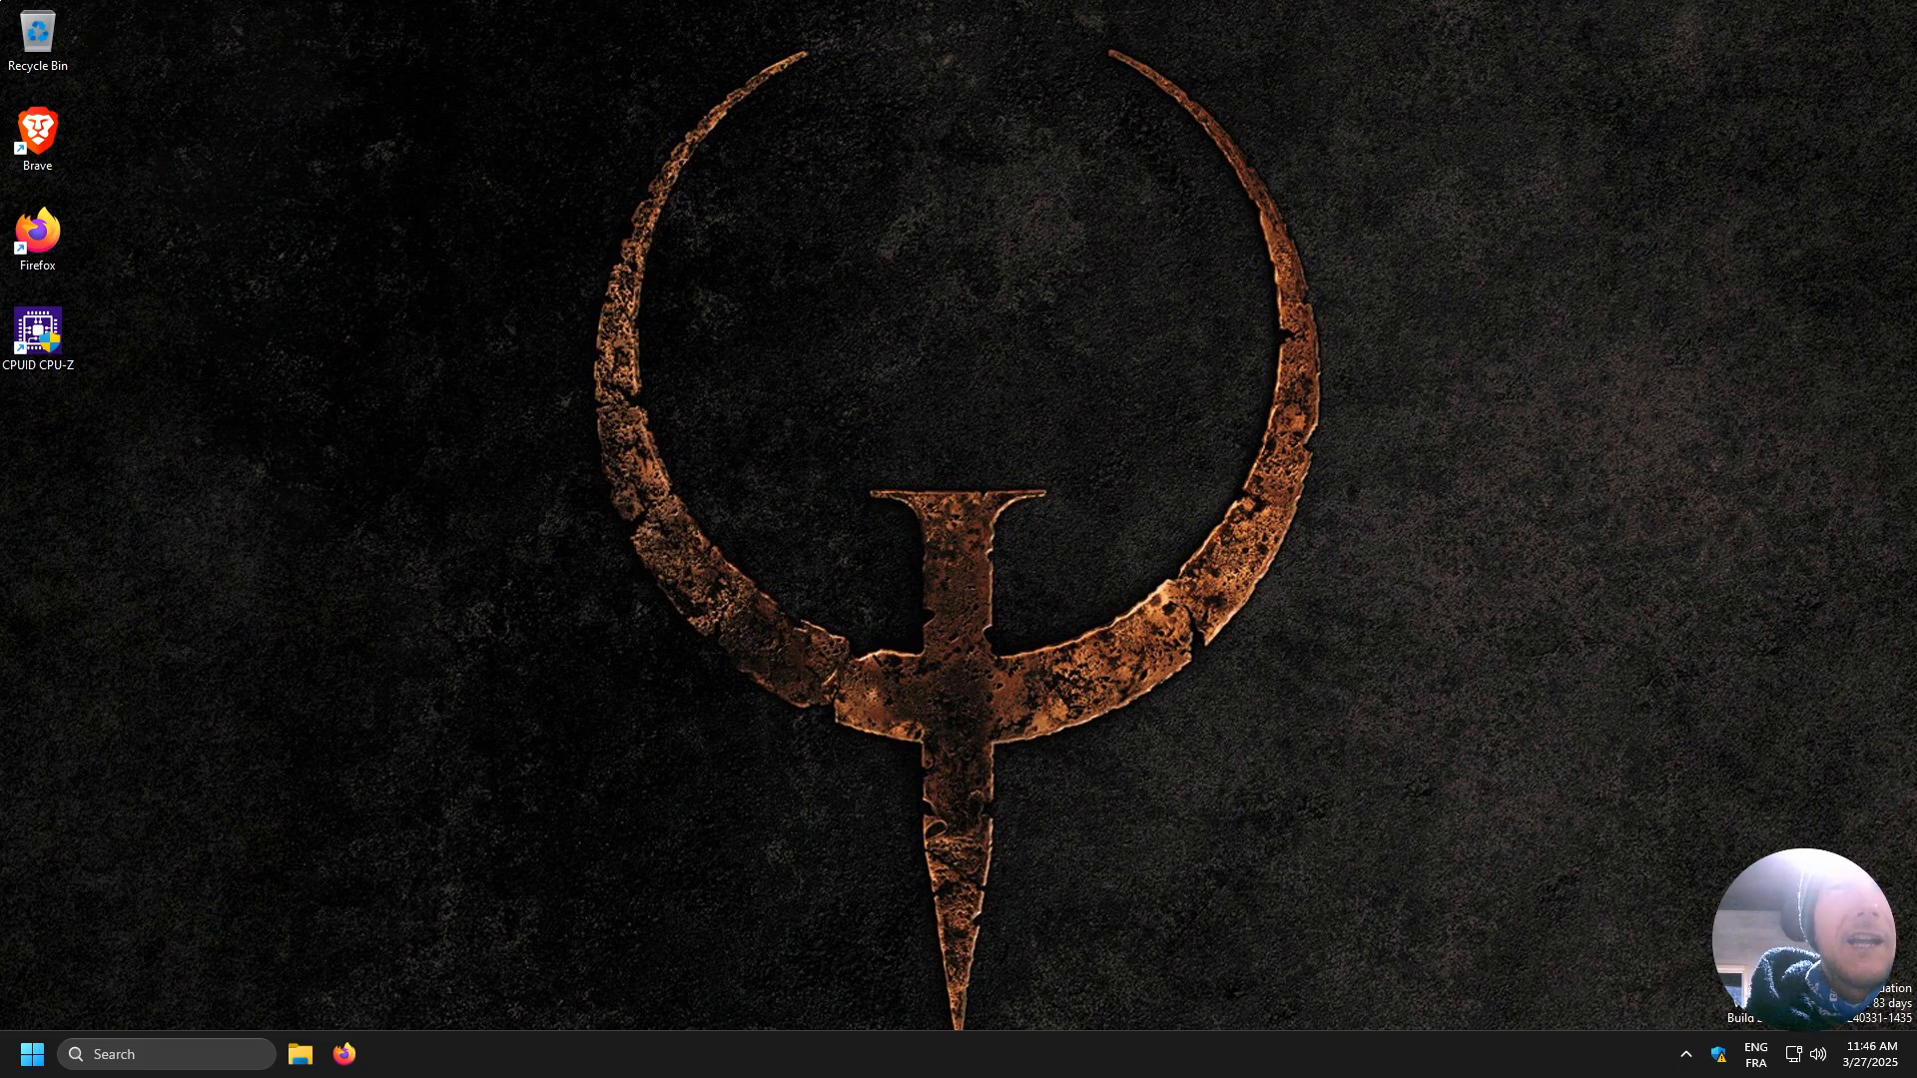
Show the full list of recommended, recently added apps and launch Brave from it.
click(33, 1055)
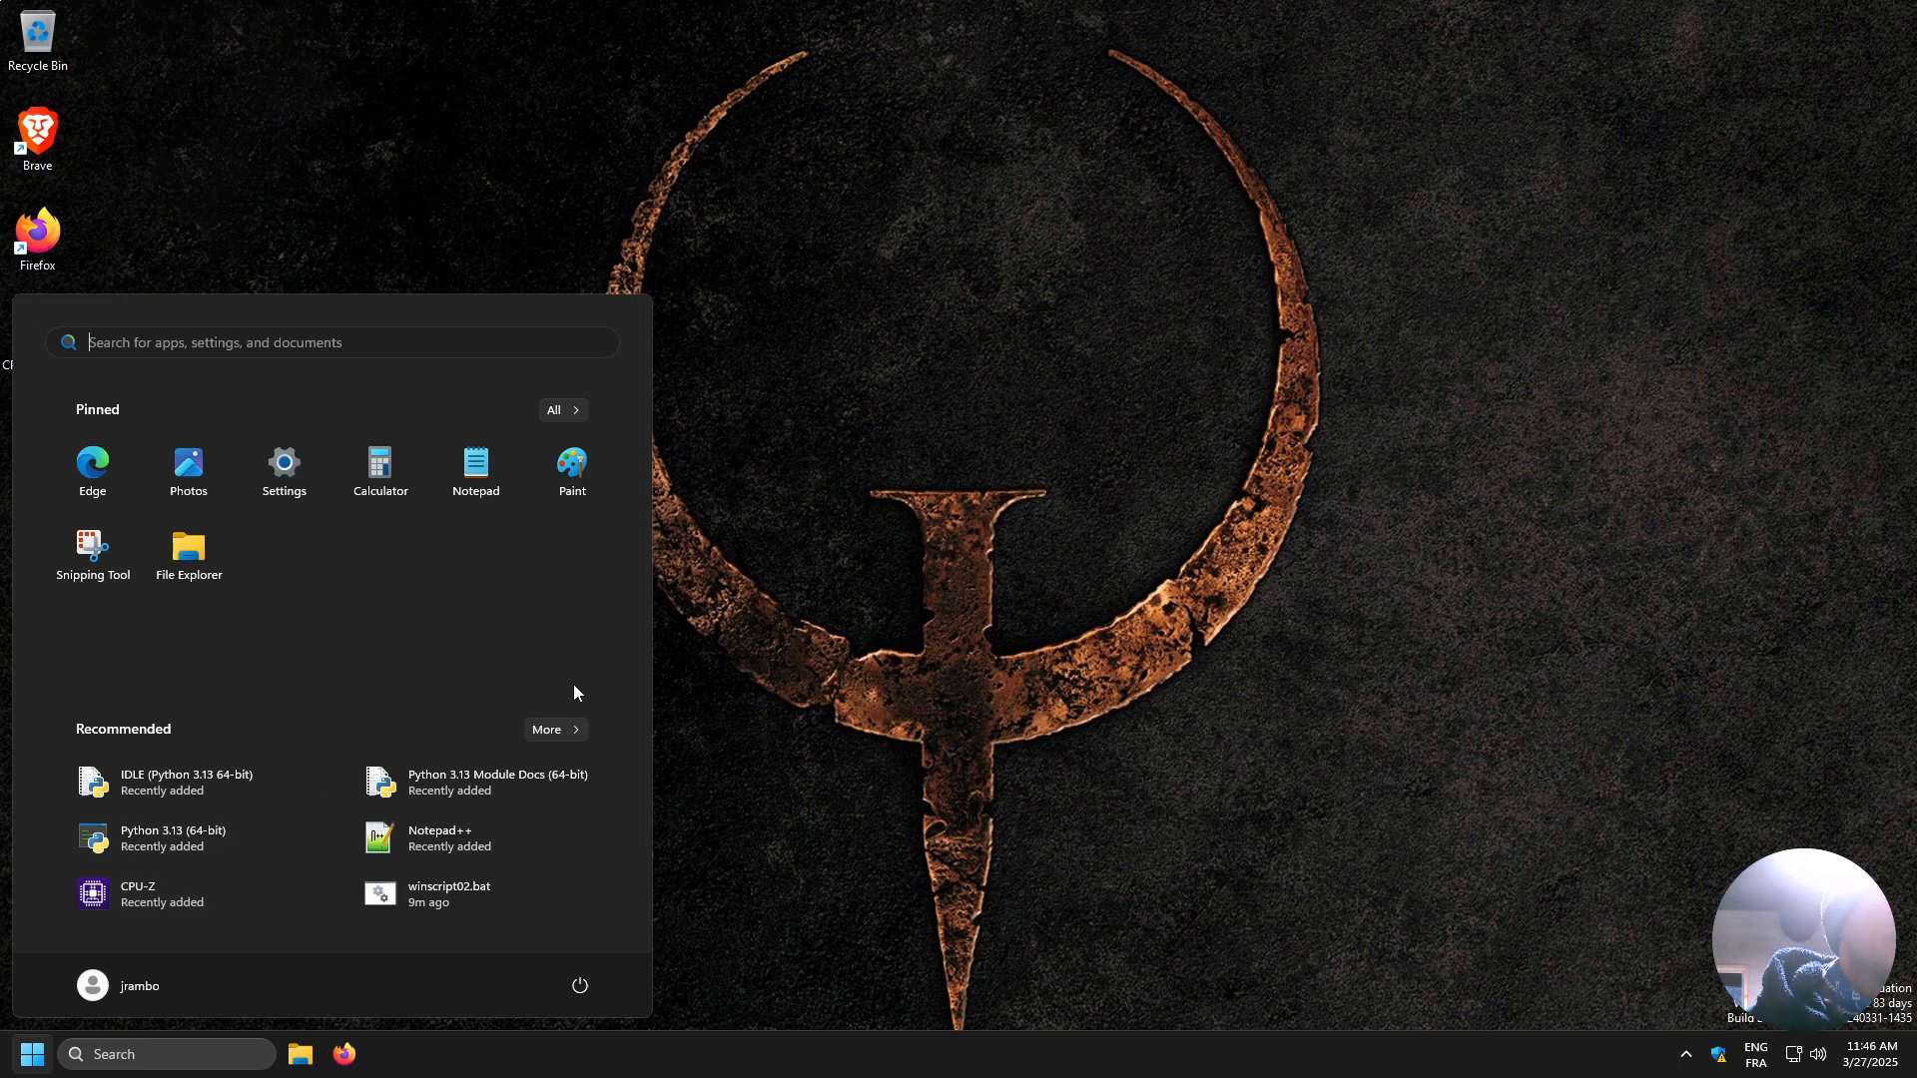
click(573, 732)
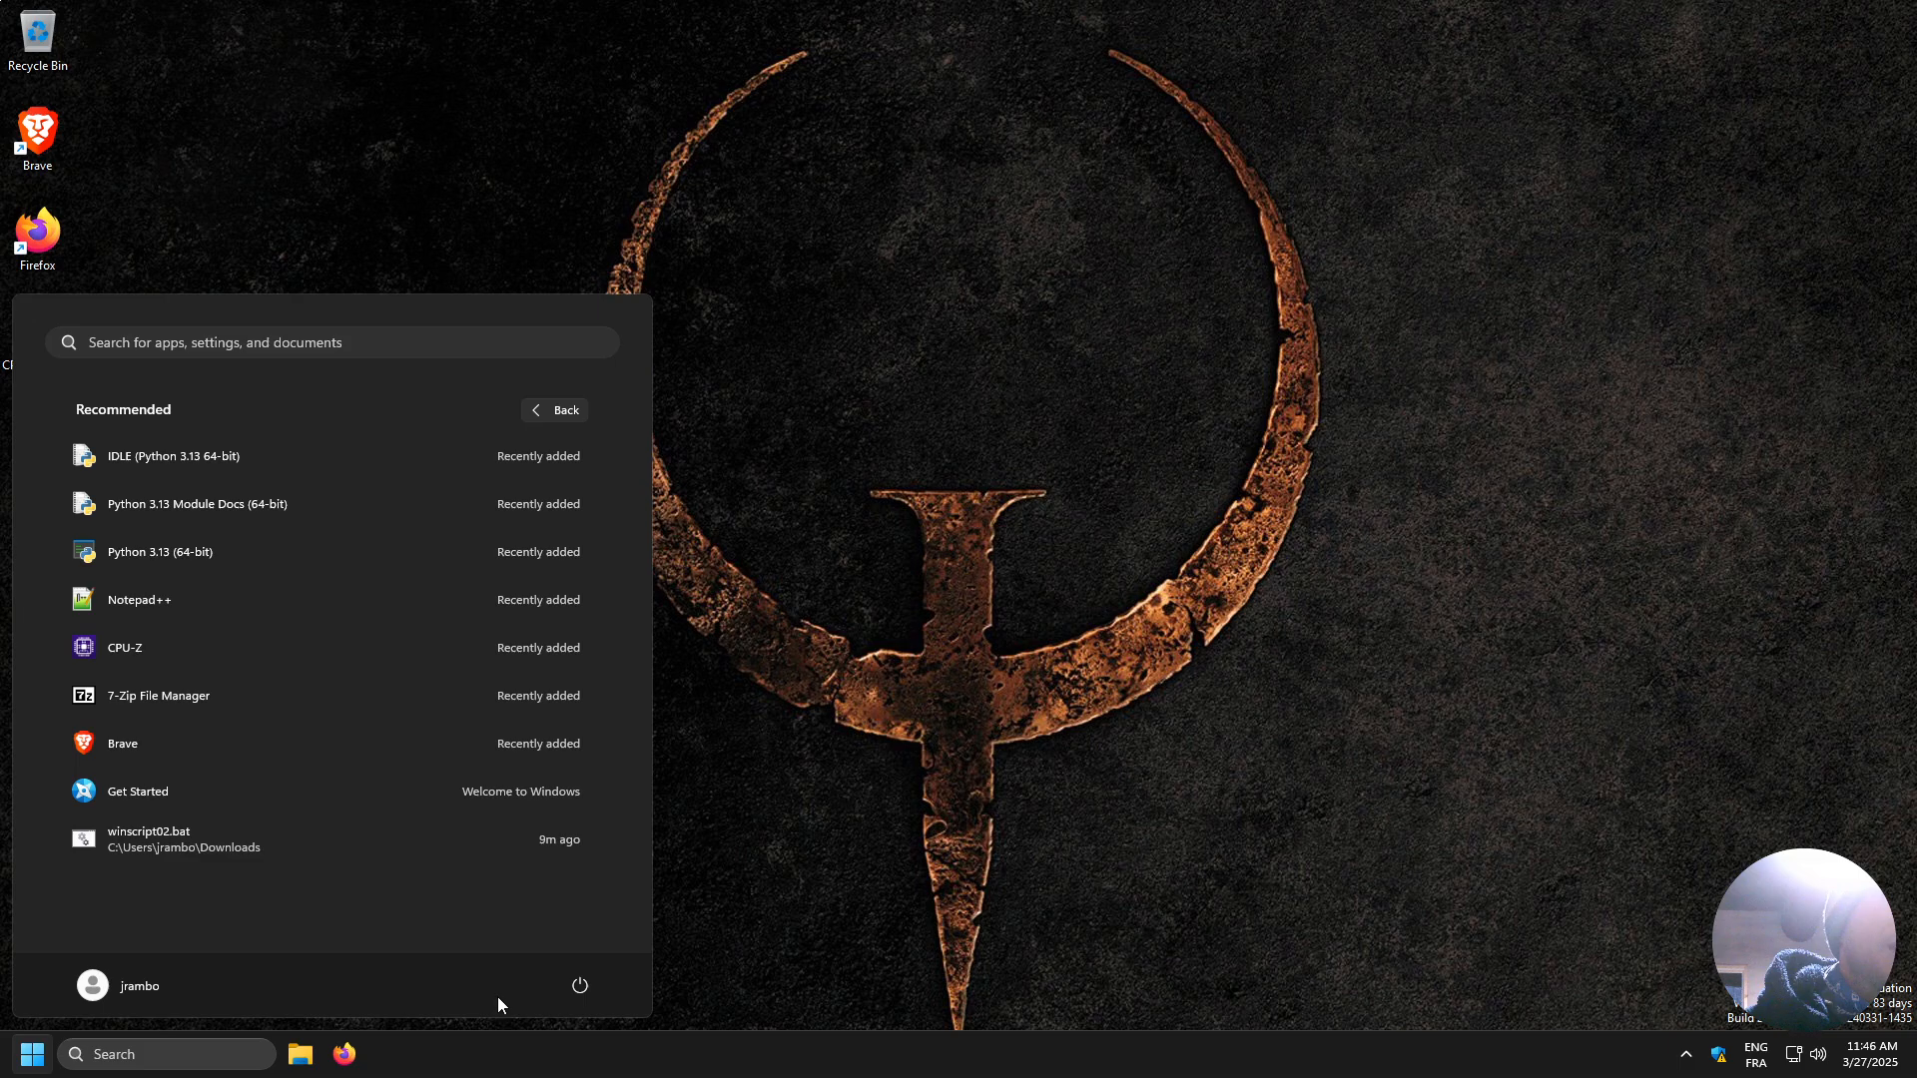
right_click(88, 742)
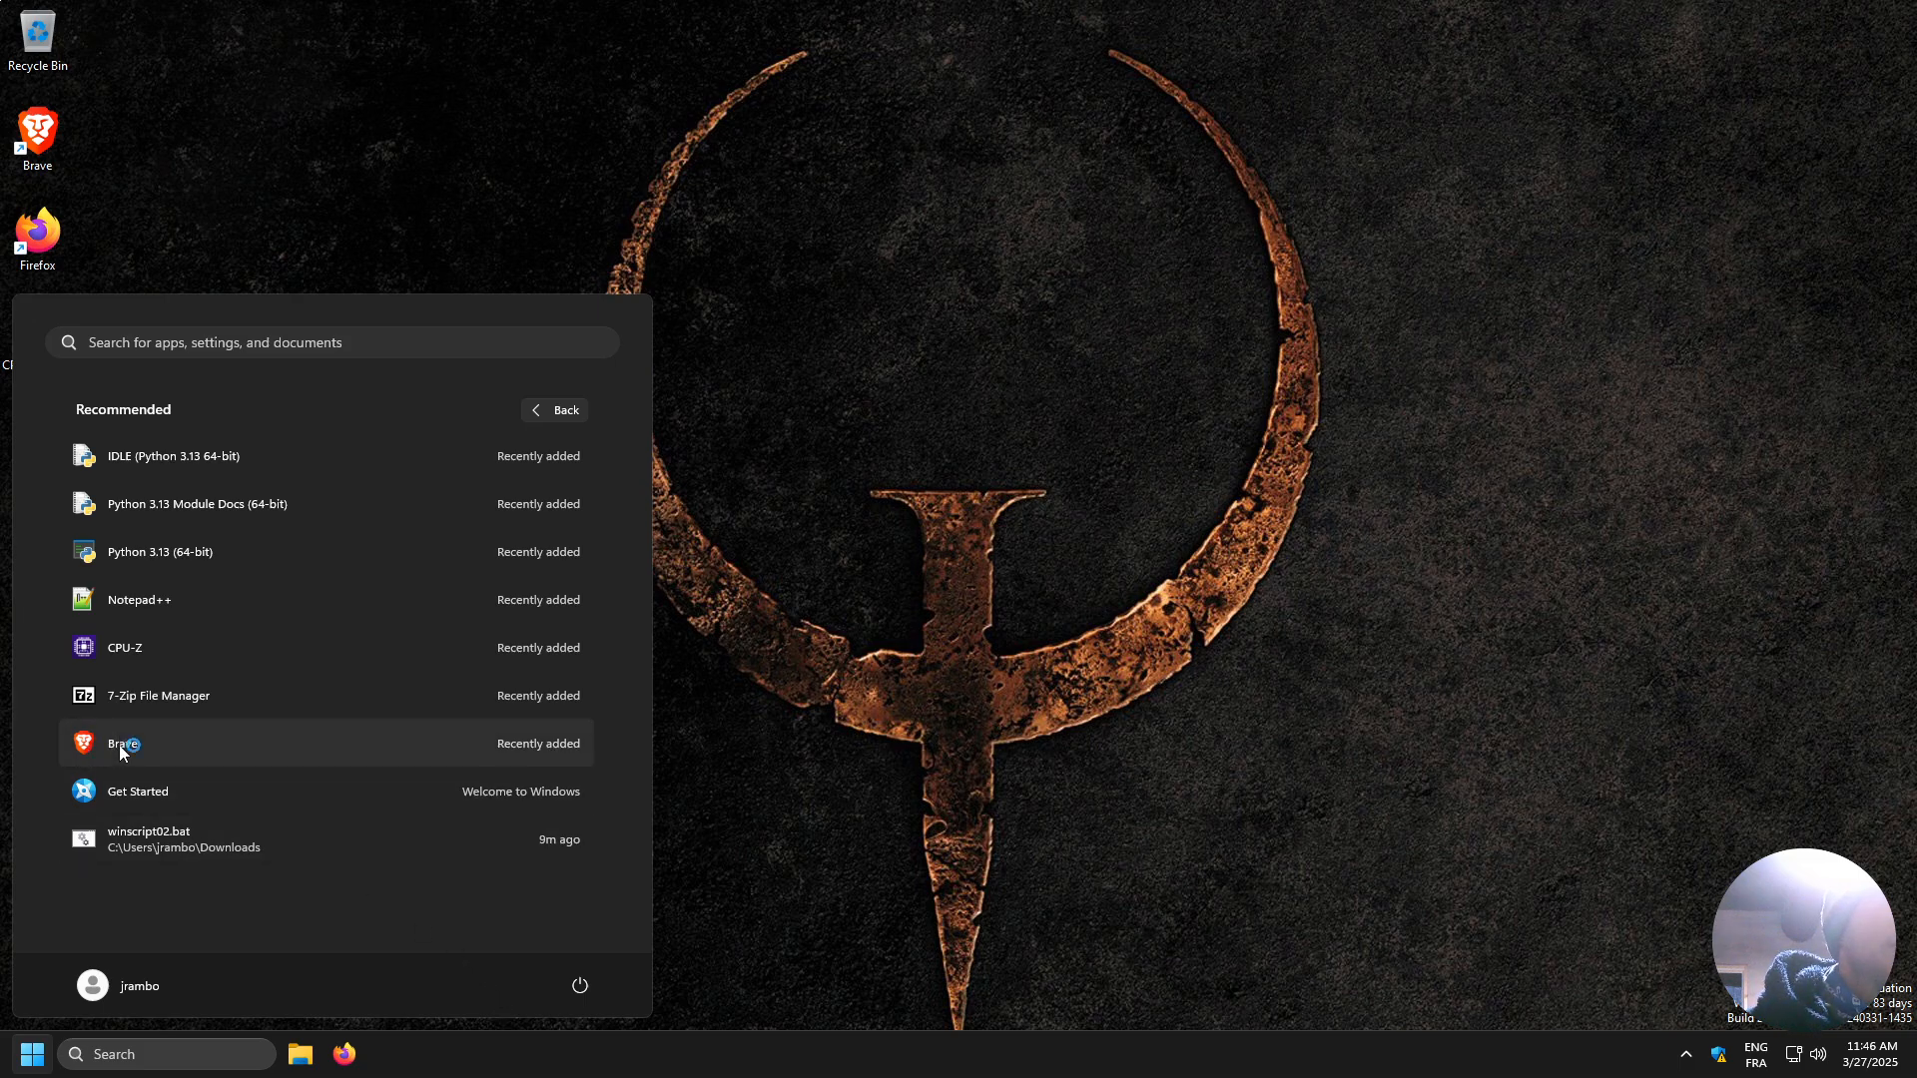
click(118, 745)
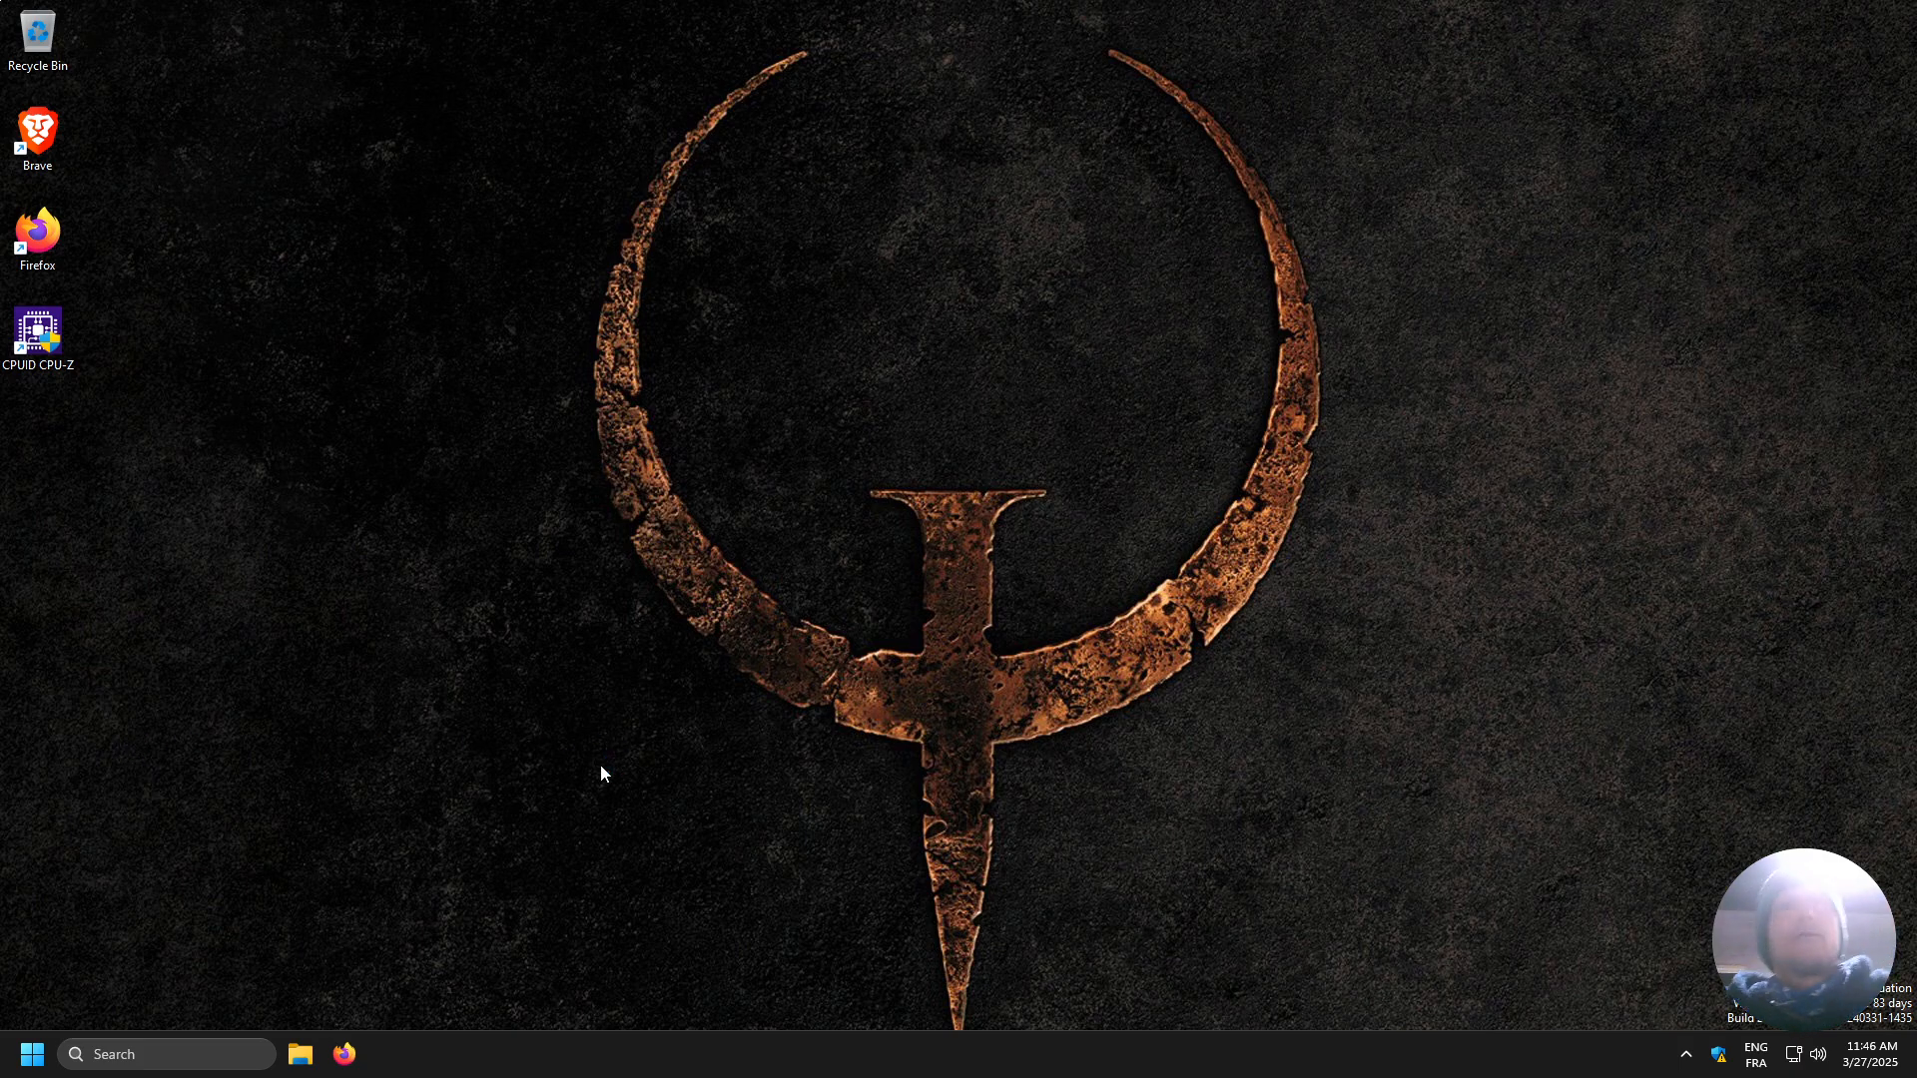